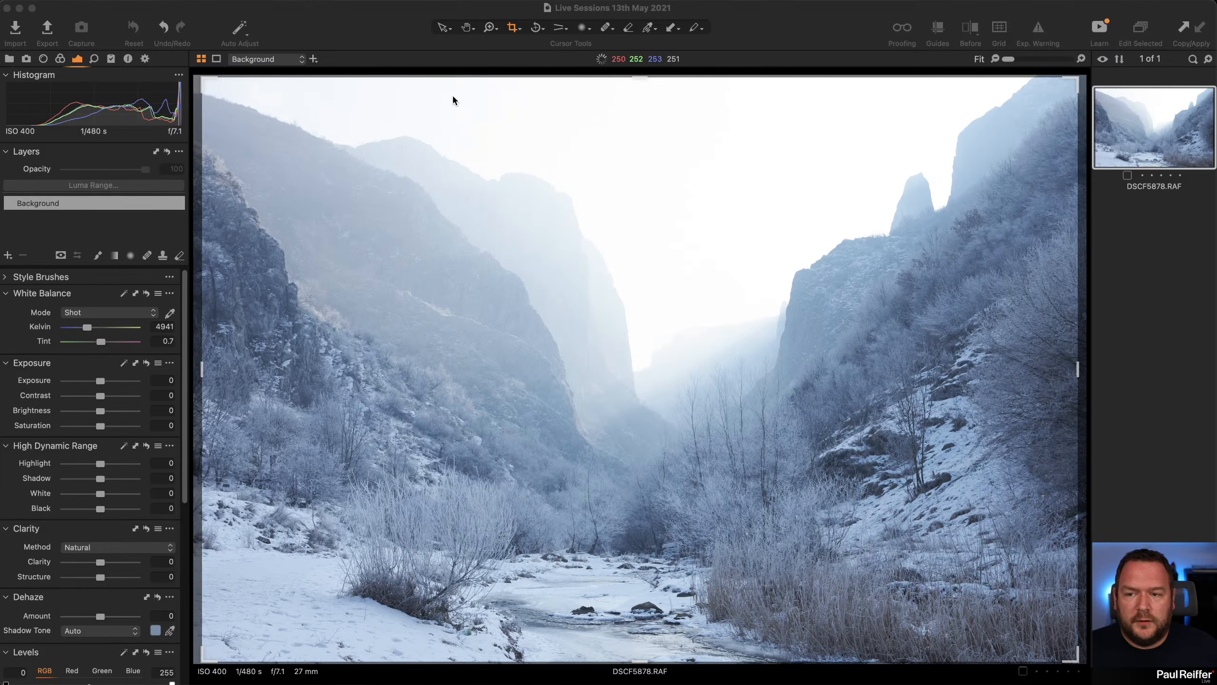
Step: Switch from the Crop tool to the Select cursor and review the items available for customizing the main toolbar
{"action": "left_click", "coordinate": [441, 29]}
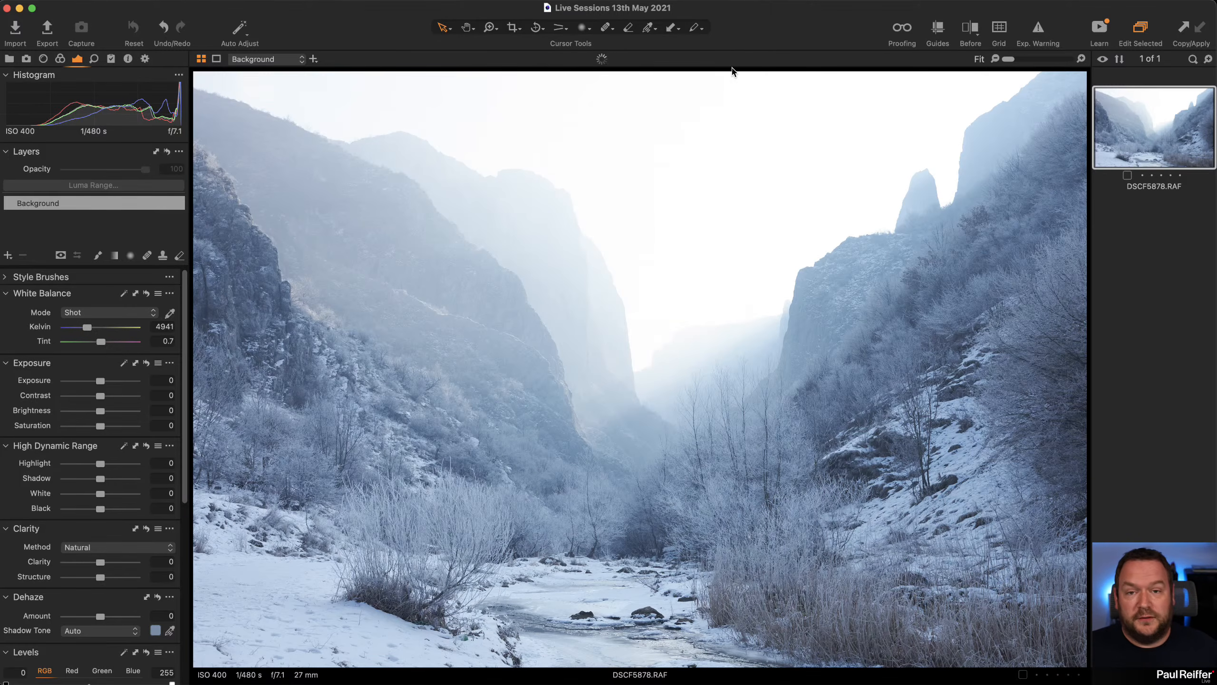
{"action": "right_click", "coordinate": [751, 34]}
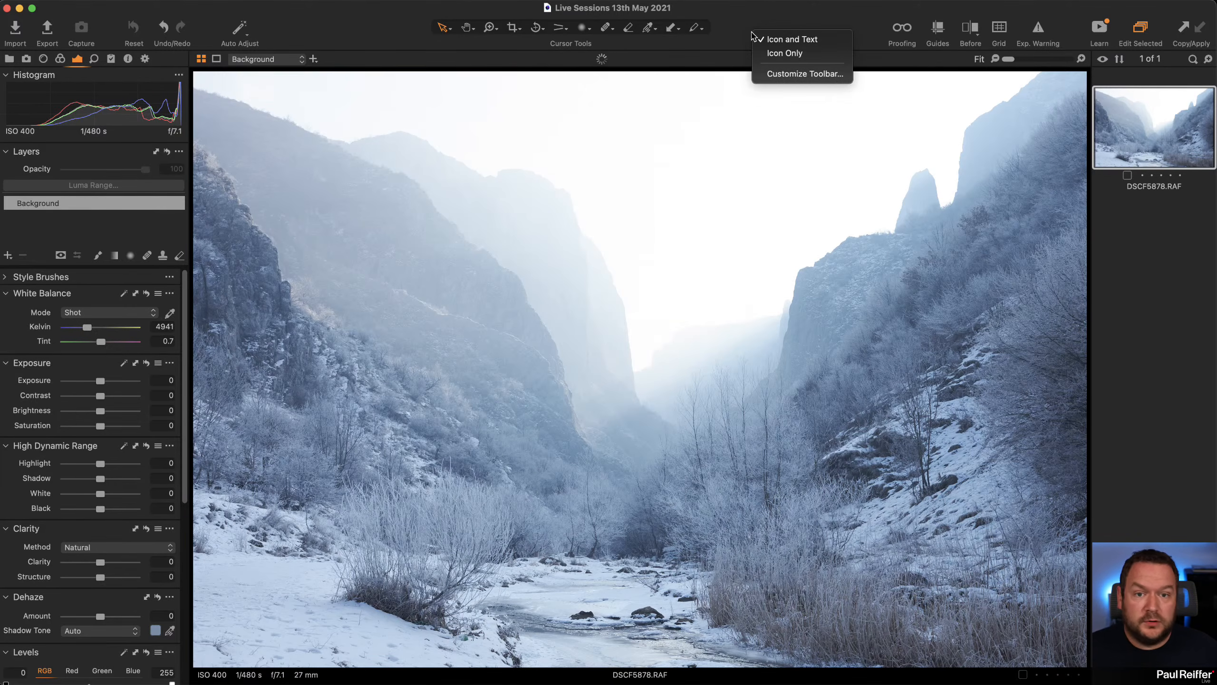
{"action": "left_click", "coordinate": [803, 75]}
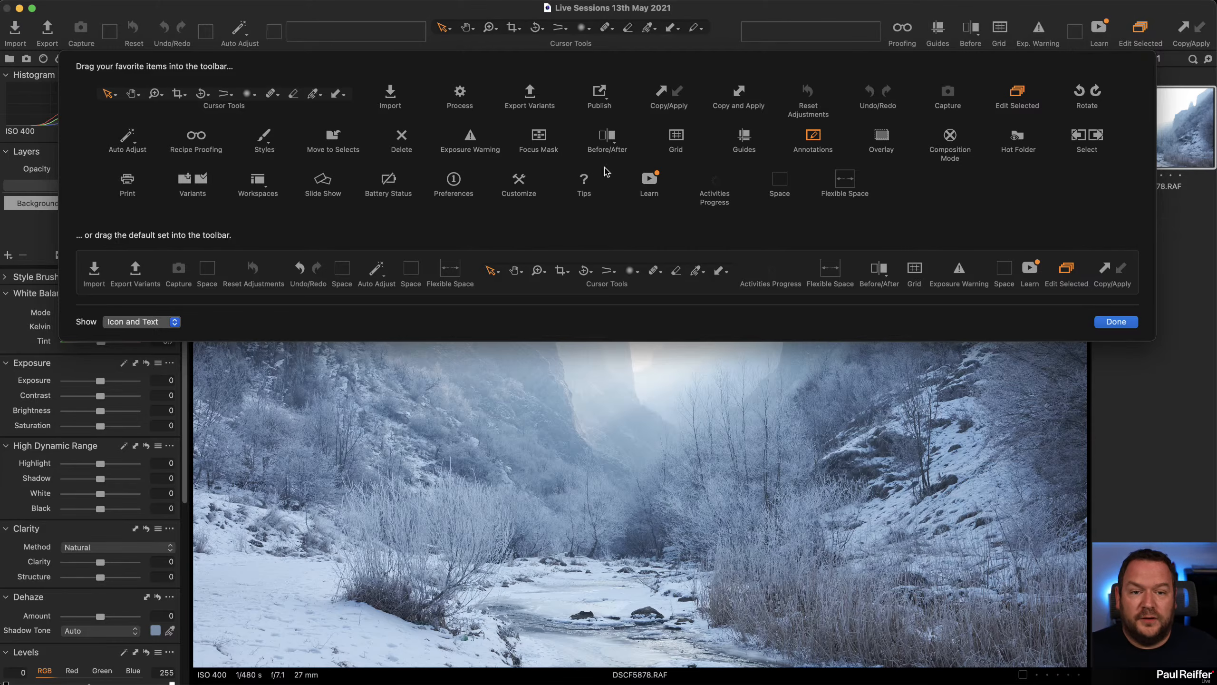
{"action": "left_click", "coordinate": [1112, 324]}
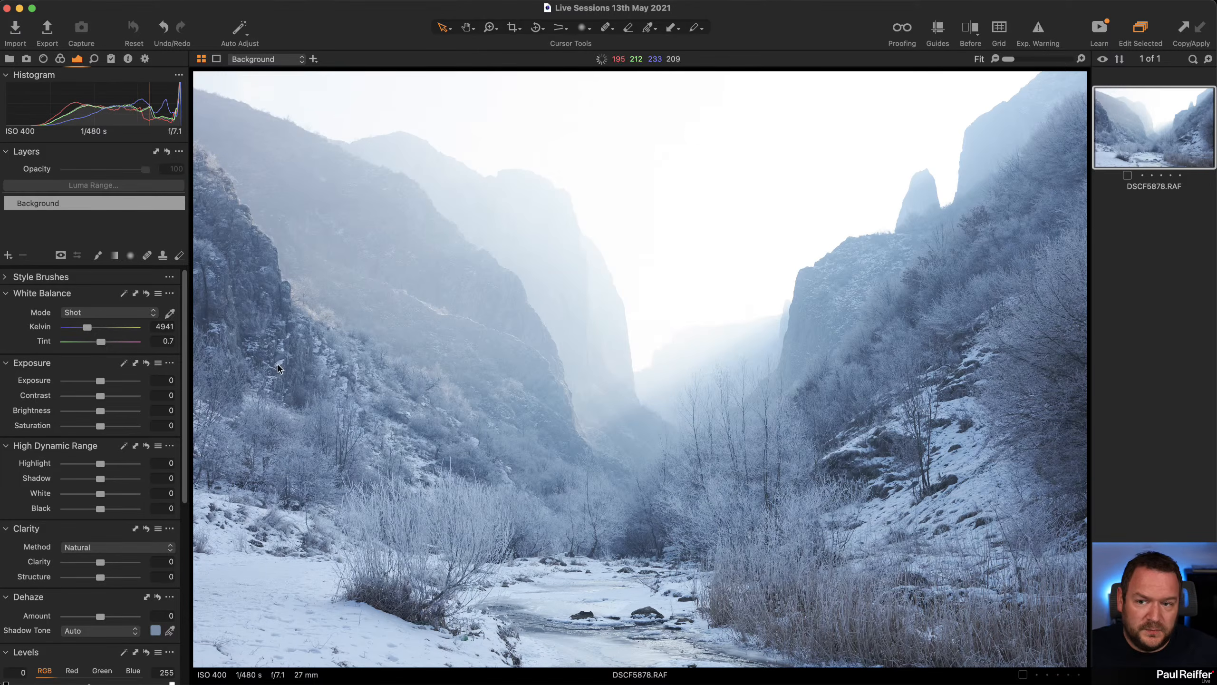
Step: Review the customization options offered for the browser and the viewer without changing any of them
{"action": "left_click", "coordinate": [291, 6]}
{"action": "mouse_move", "coordinate": [351, 323]}
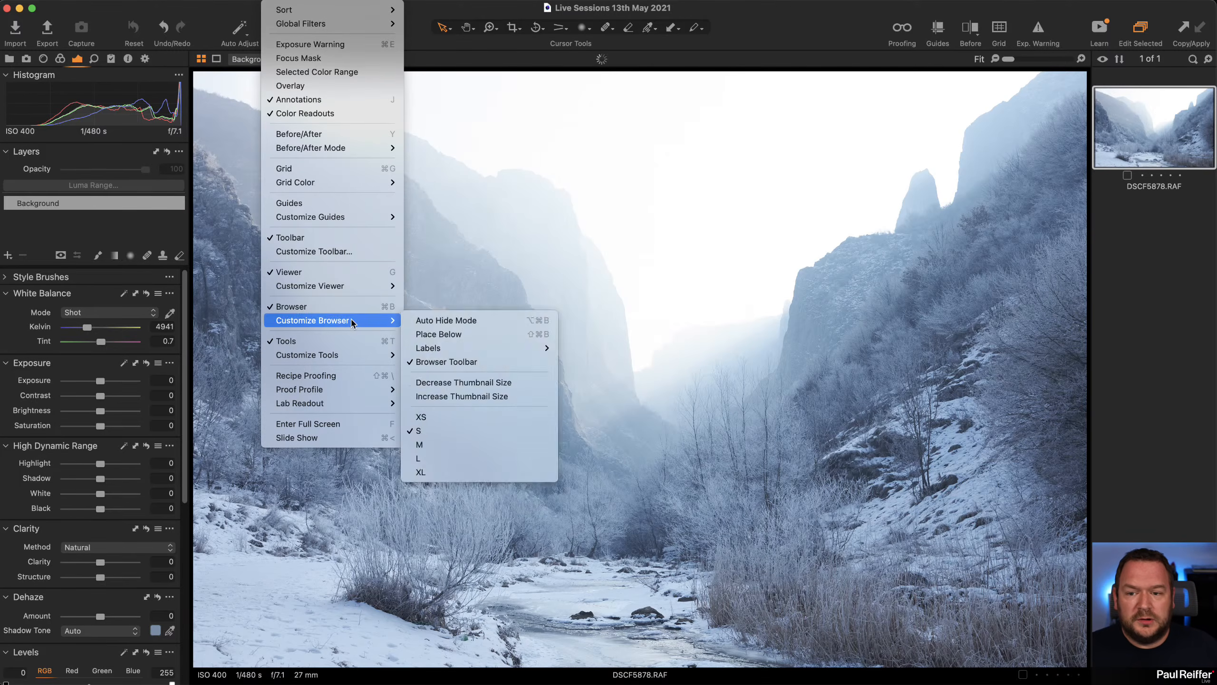
{"action": "mouse_move", "coordinate": [357, 287]}
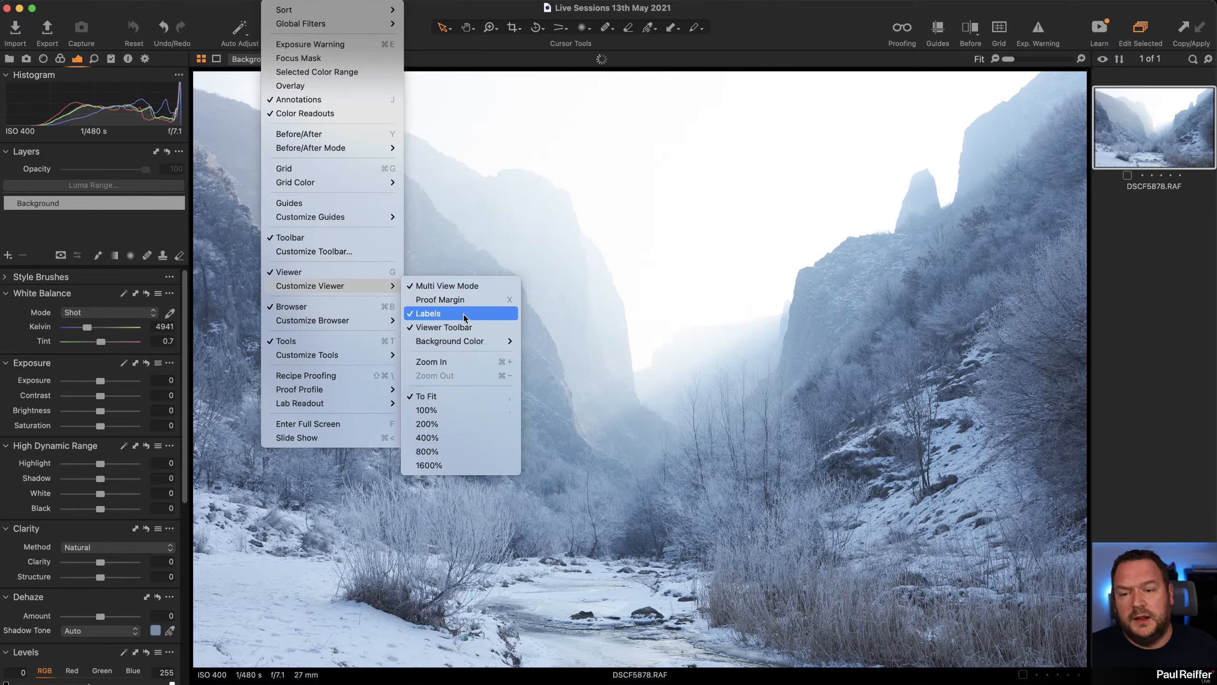
{"action": "left_click", "coordinate": [420, 26]}
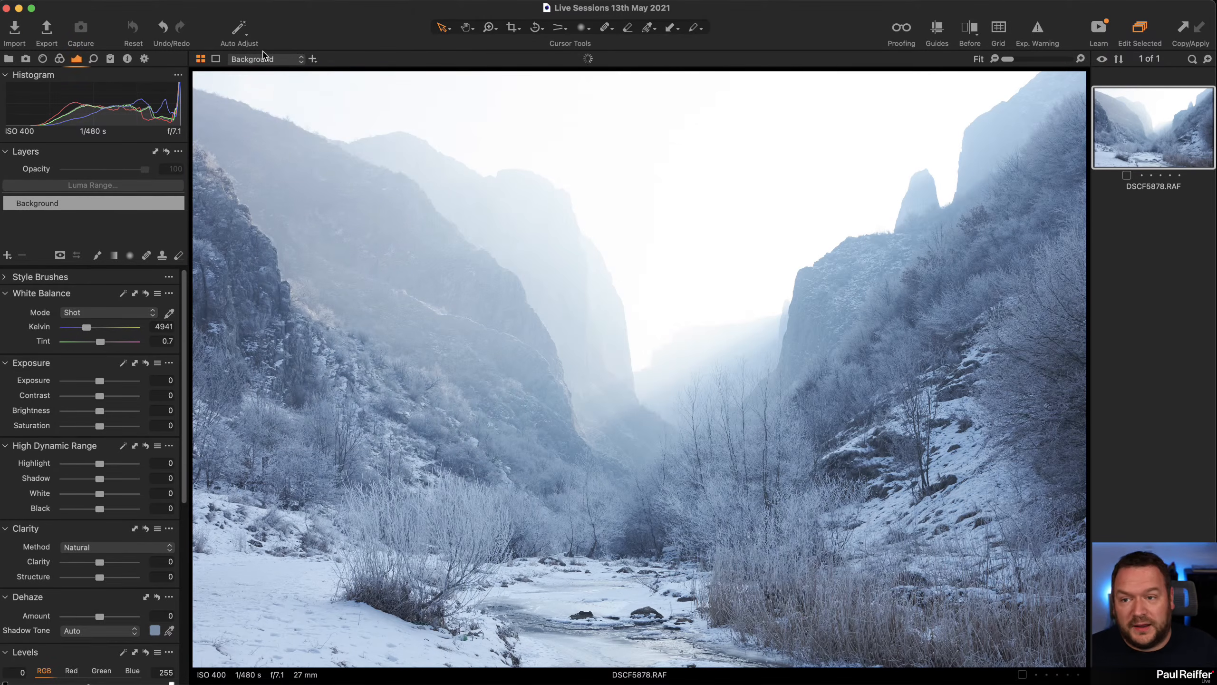
Step: Examine the photo's EXIF camera and exposure metadata
{"action": "left_click", "coordinate": [125, 60]}
{"action": "scroll", "coordinate": [125, 206], "scroll_direction": "down", "scroll_amount": 5}
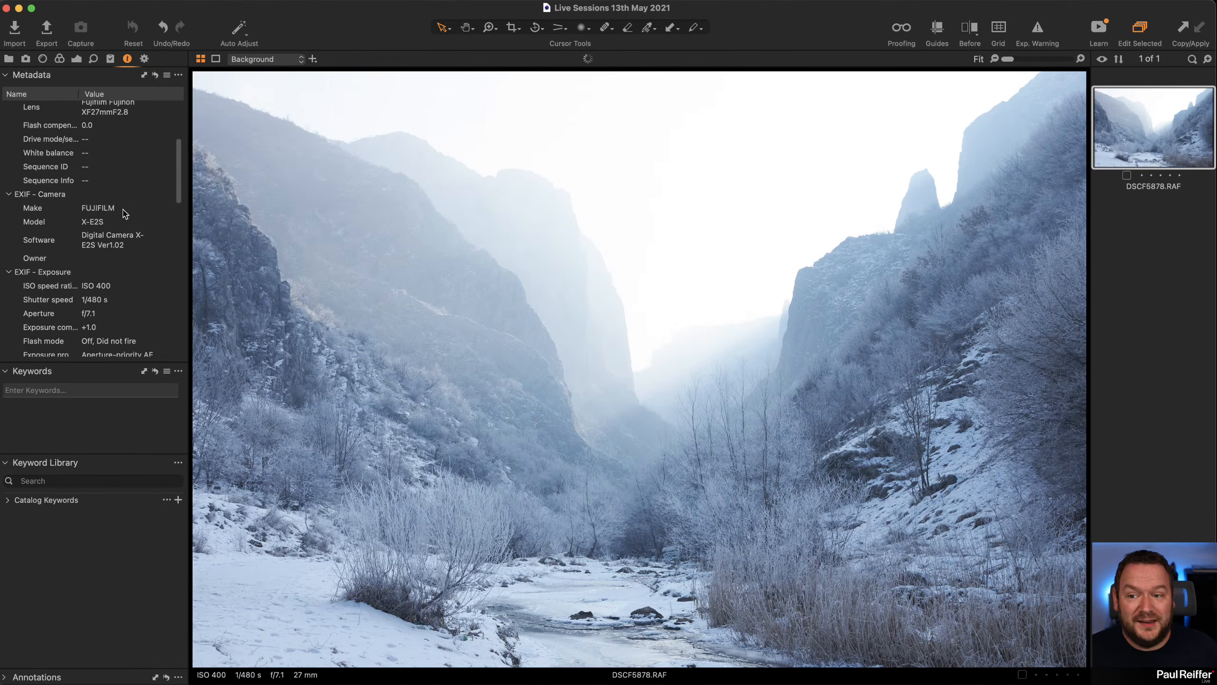
{"action": "scroll", "coordinate": [124, 213], "scroll_direction": "down", "scroll_amount": 3}
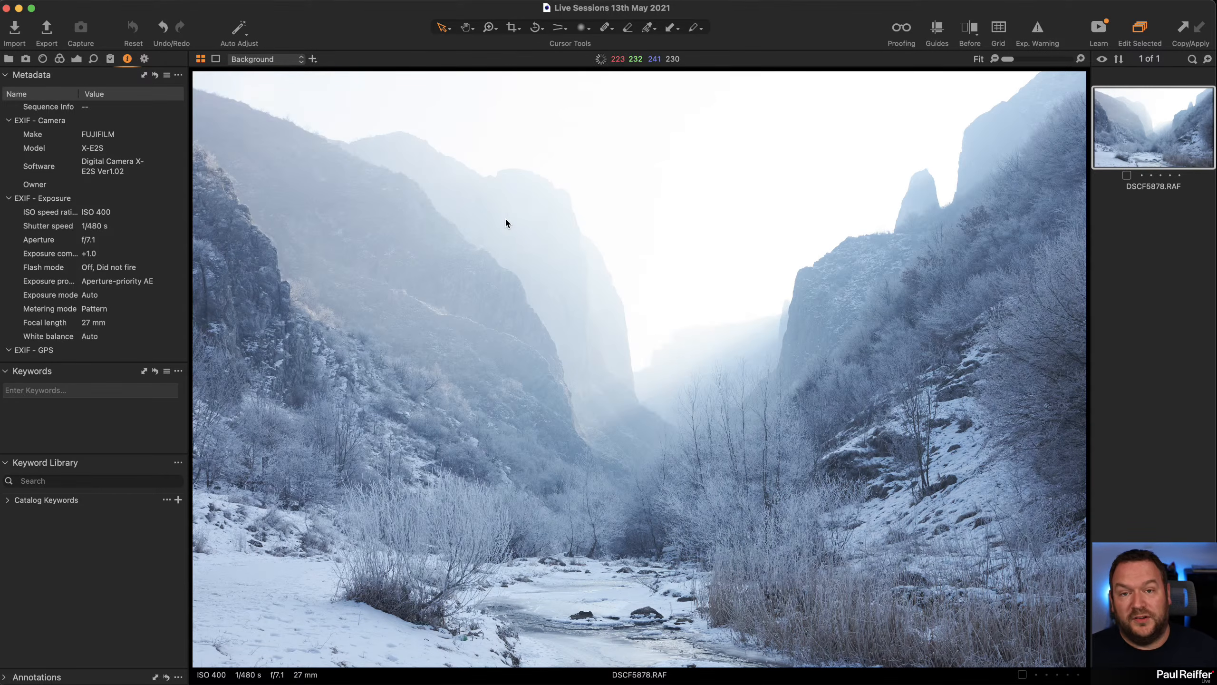
Step: Hide both the labels and the toolbar of the image viewer
{"action": "left_click", "coordinate": [295, 1]}
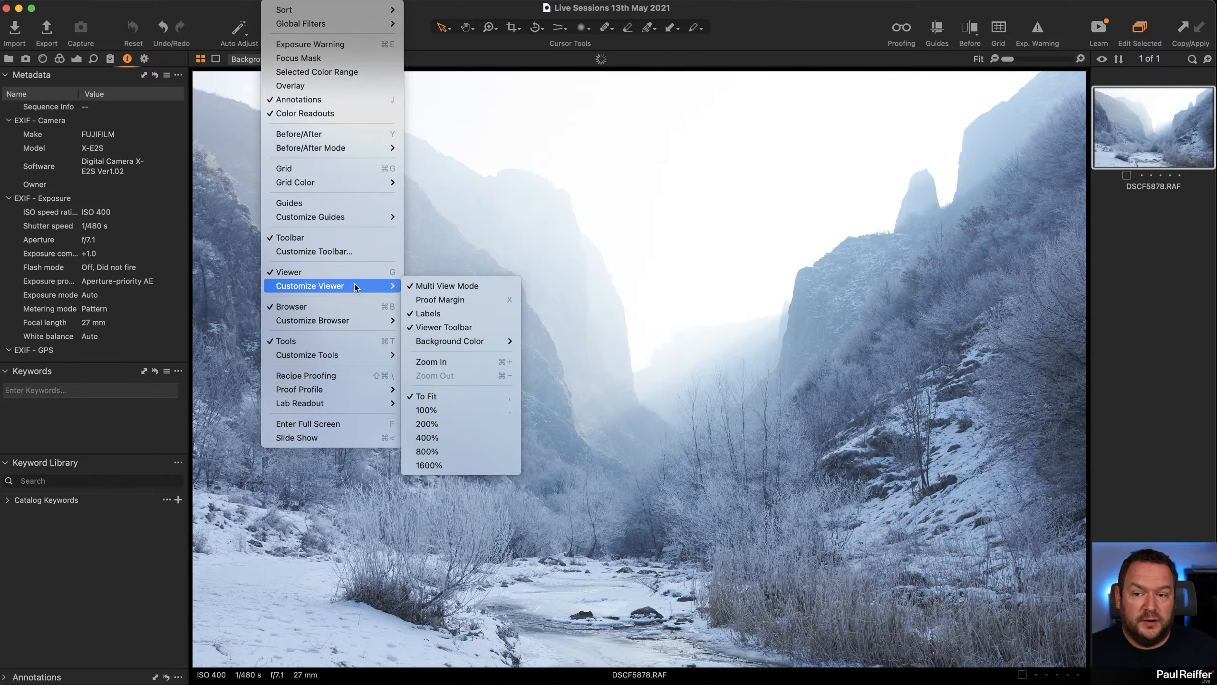
{"action": "left_click", "coordinate": [429, 313]}
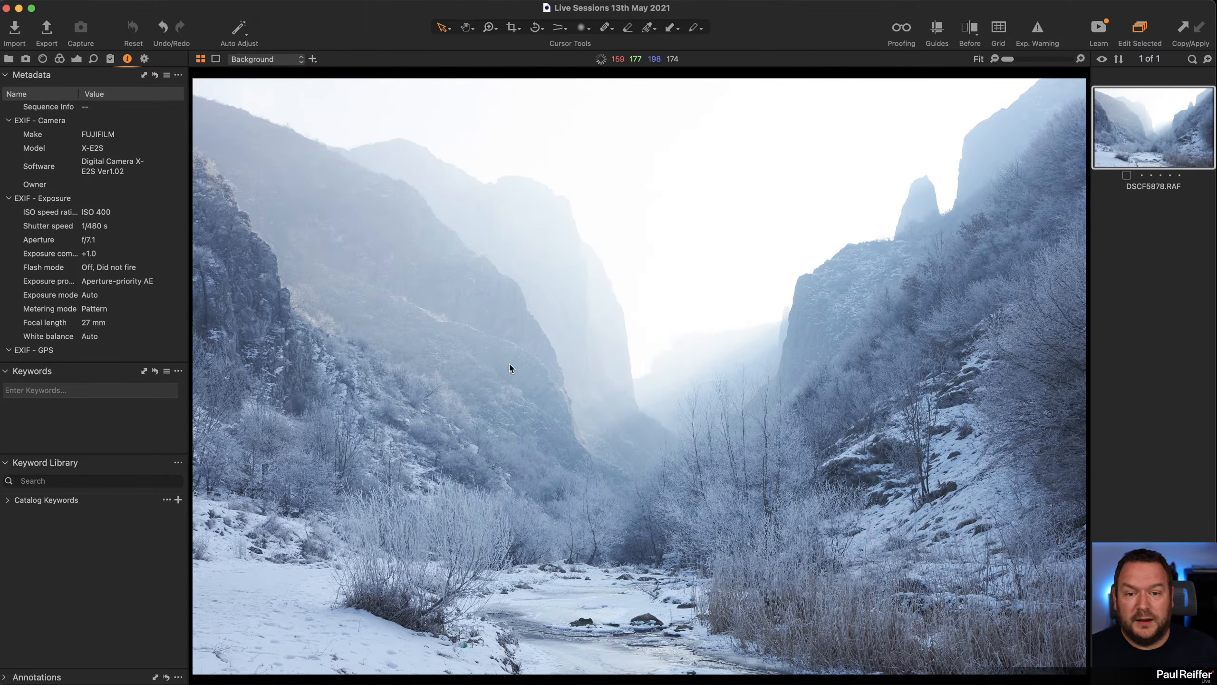
{"action": "left_click", "coordinate": [296, 1]}
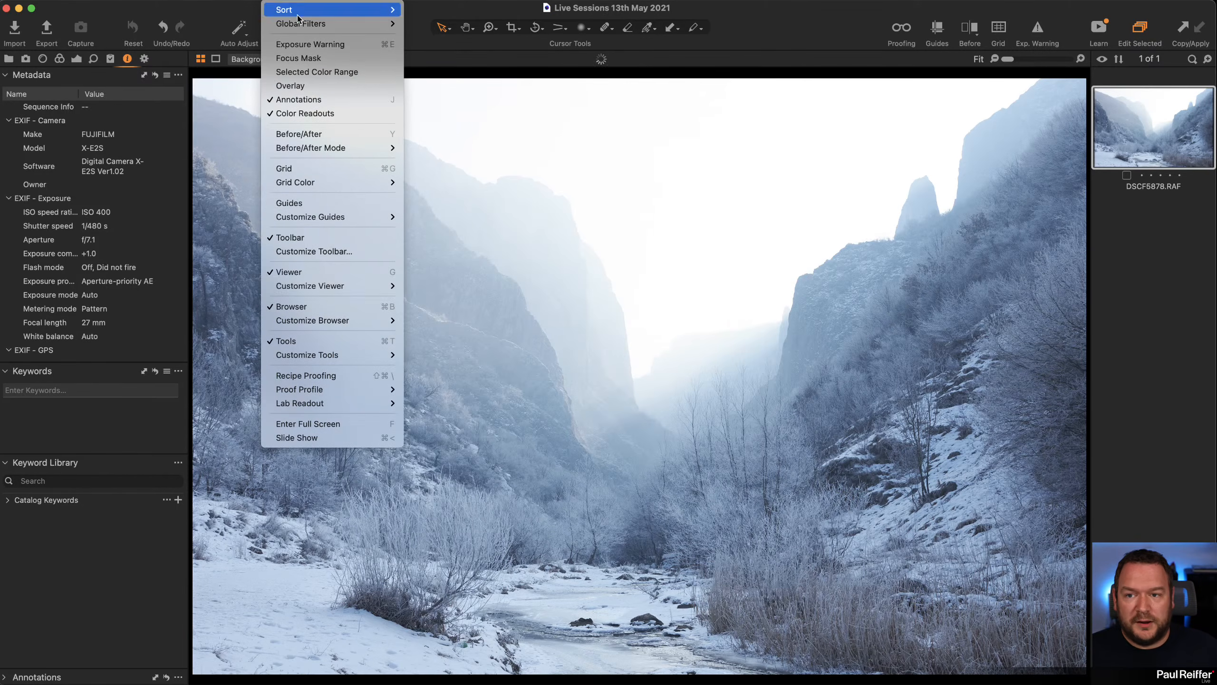
{"action": "mouse_move", "coordinate": [349, 285]}
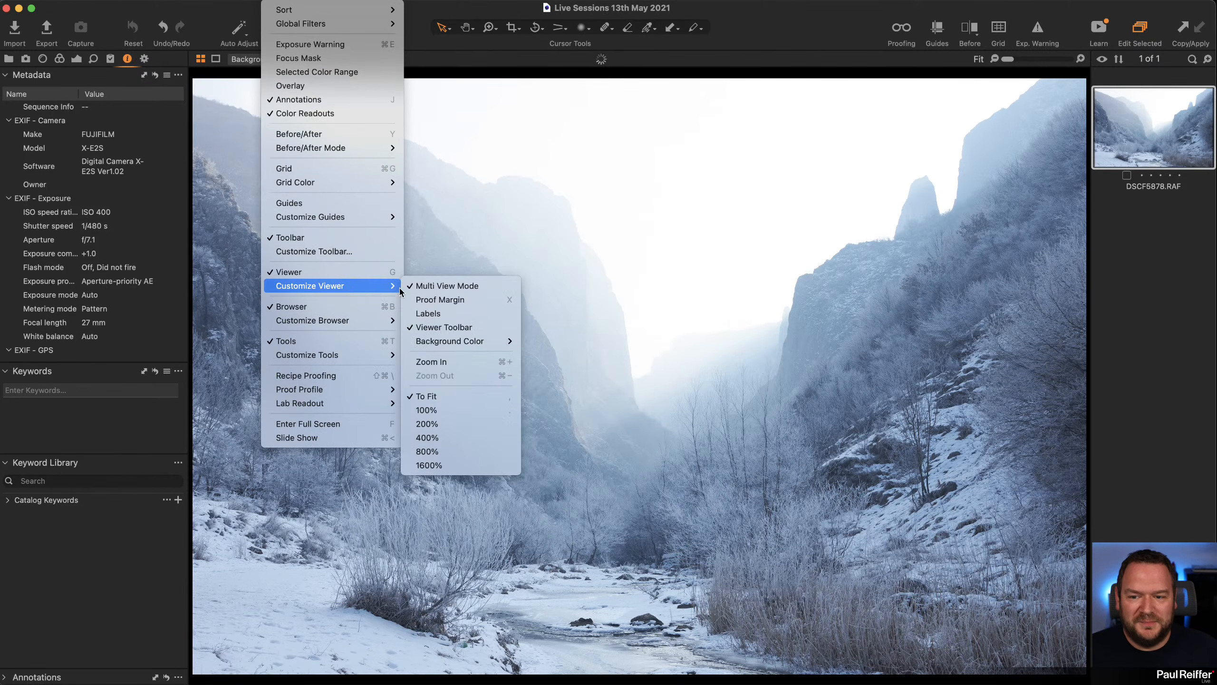
{"action": "left_click", "coordinate": [460, 329]}
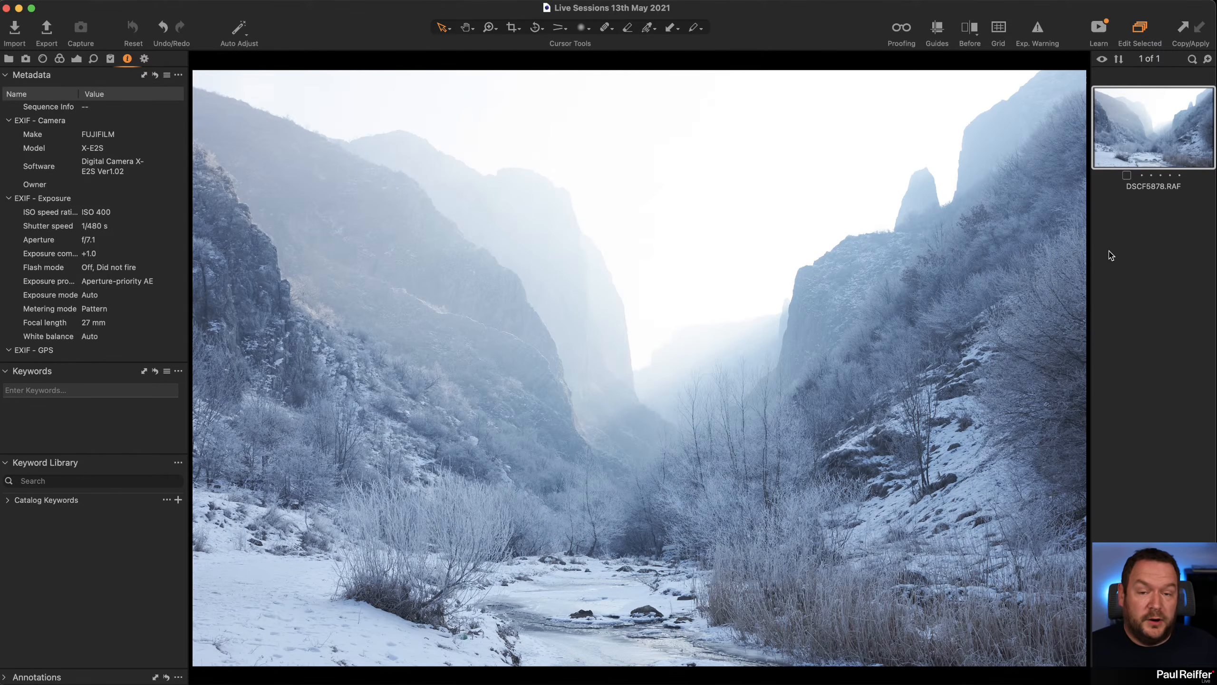
Step: Place the browser below the viewer and make its strip taller so the rating and file name fit
{"action": "left_click", "coordinate": [278, 1]}
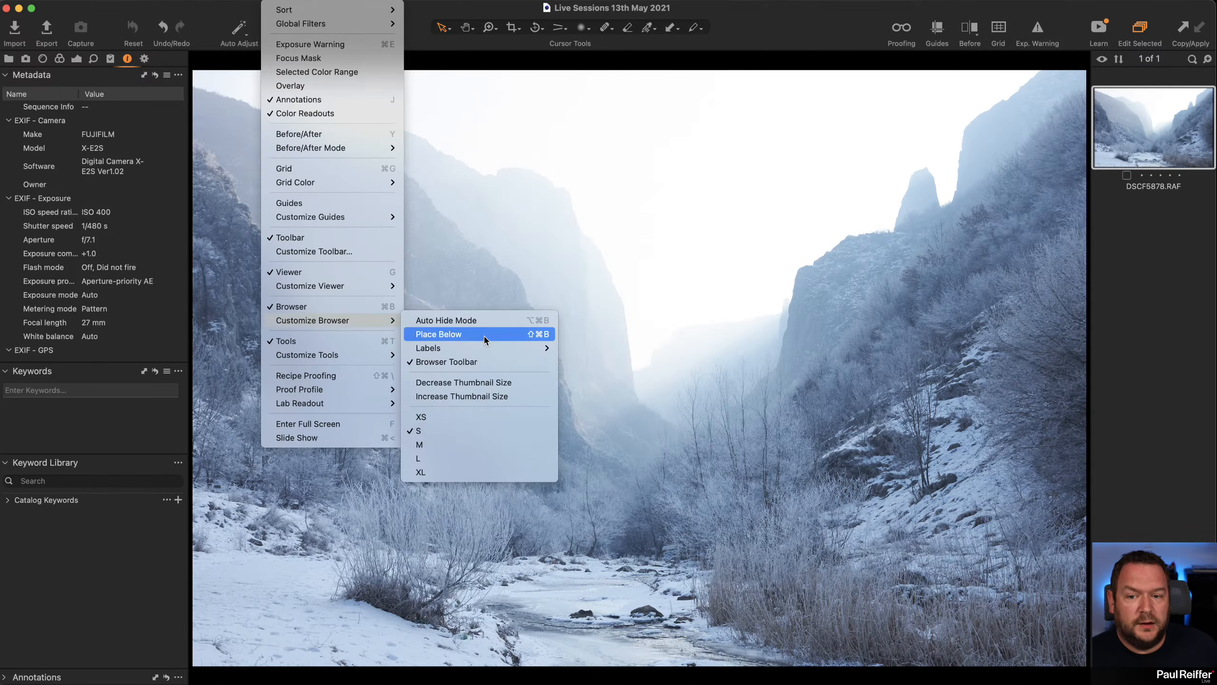
{"action": "left_click", "coordinate": [483, 336]}
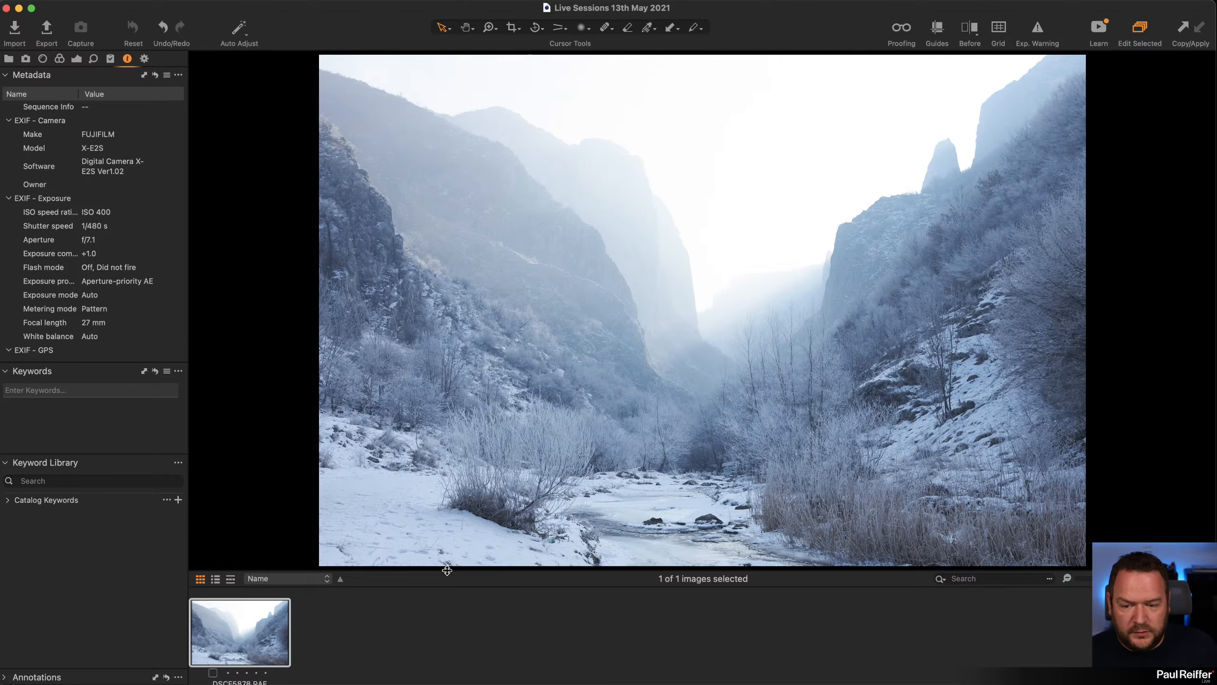
{"action": "left_click_drag", "start_coordinate": [446, 570], "coordinate": [437, 551]}
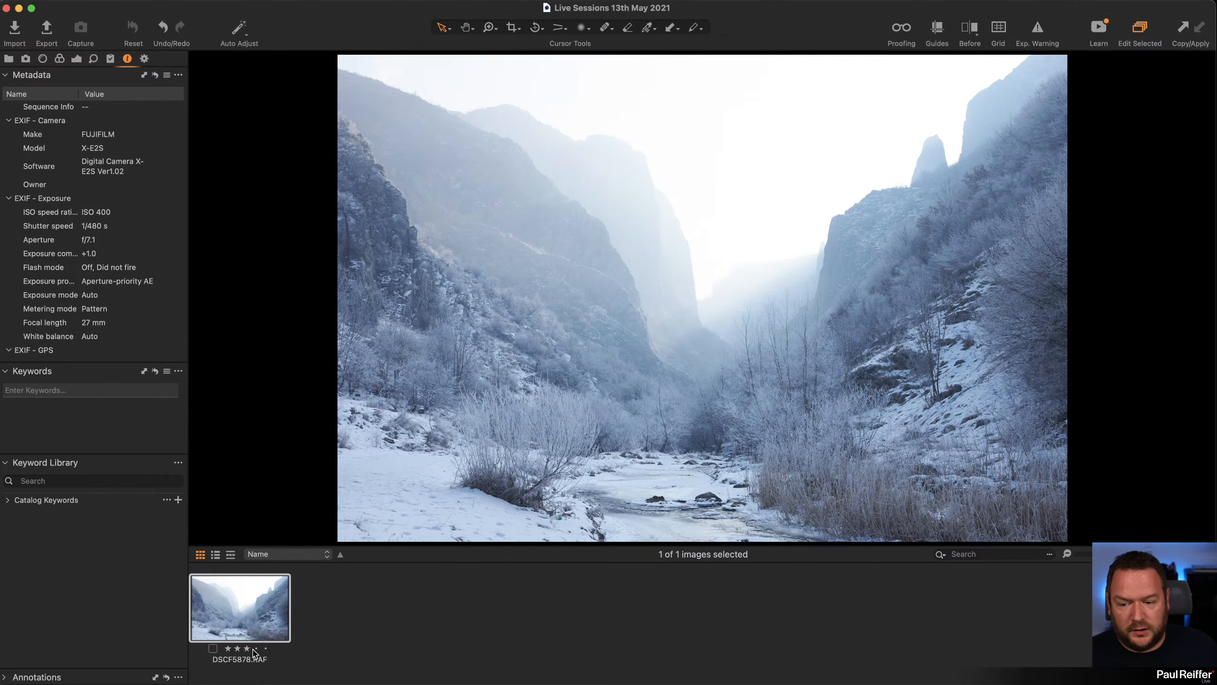
Step: Rate DSCF5878.RAF three stars in the browser
{"action": "left_click", "coordinate": [212, 648]}
{"action": "left_click", "coordinate": [314, 655]}
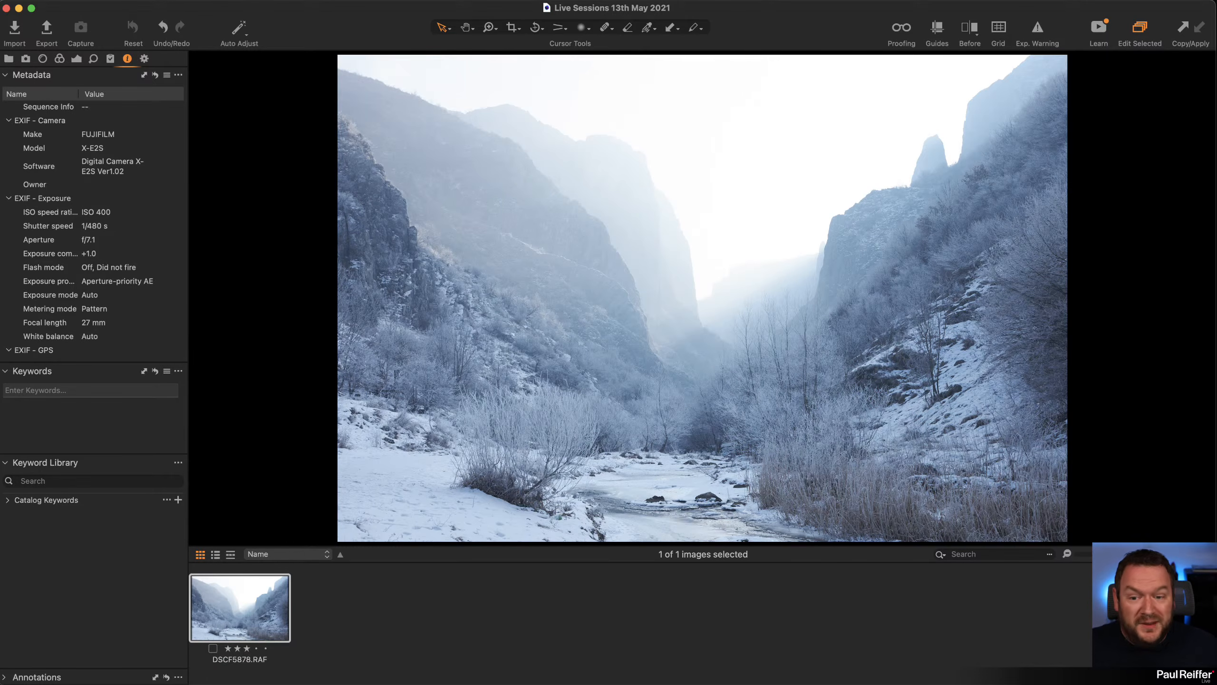
Step: Reduce the thumbnail size and the height of the browser strip, and check the available browser label modes
{"action": "left_click_drag", "start_coordinate": [1120, 555], "coordinate": [1085, 556]}
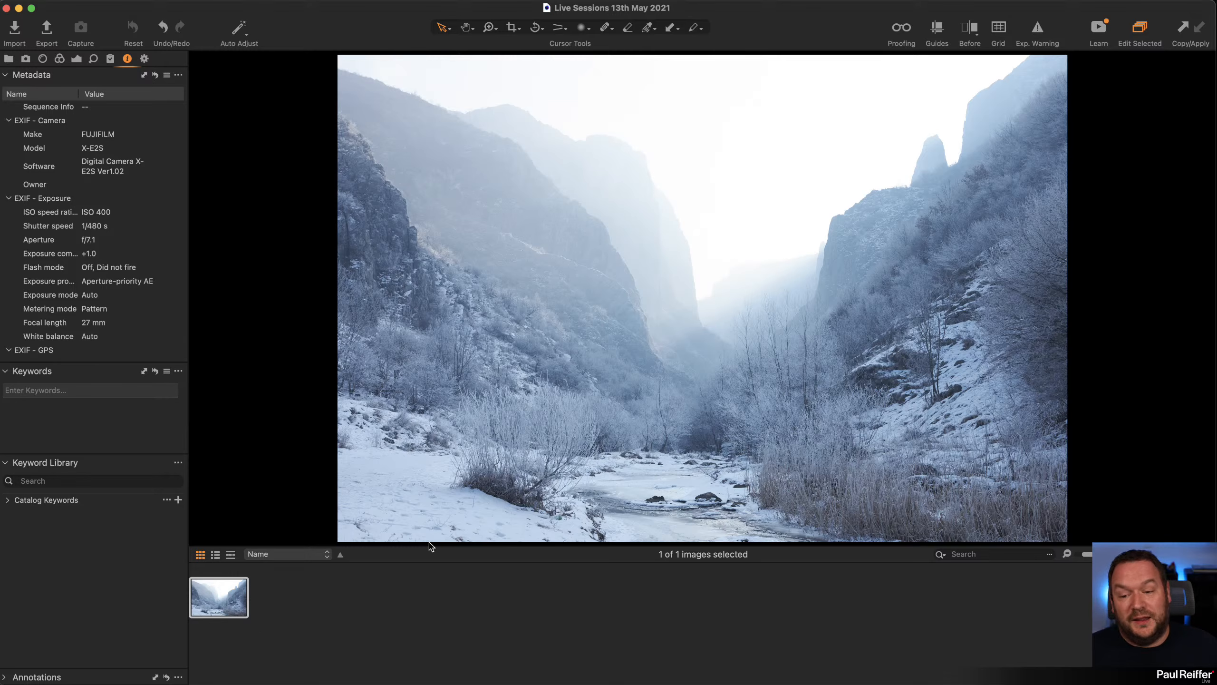
{"action": "left_click_drag", "start_coordinate": [430, 546], "coordinate": [441, 601]}
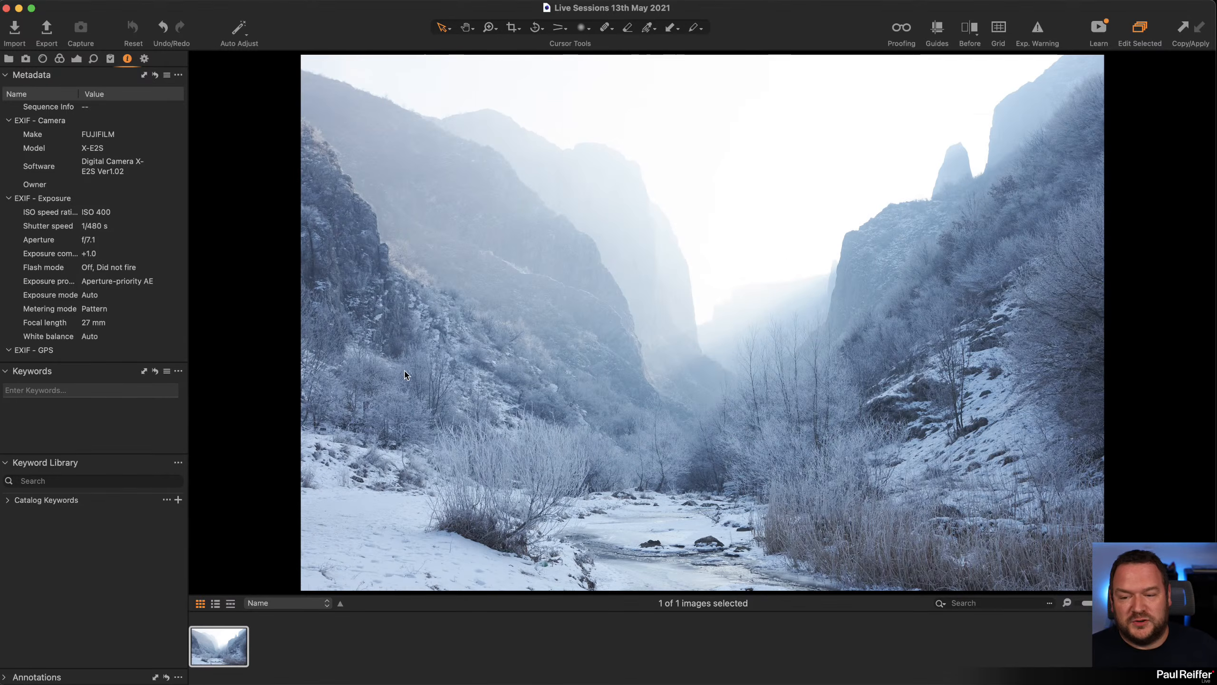
{"action": "left_click", "coordinate": [334, 15]}
{"action": "mouse_move", "coordinate": [362, 328]}
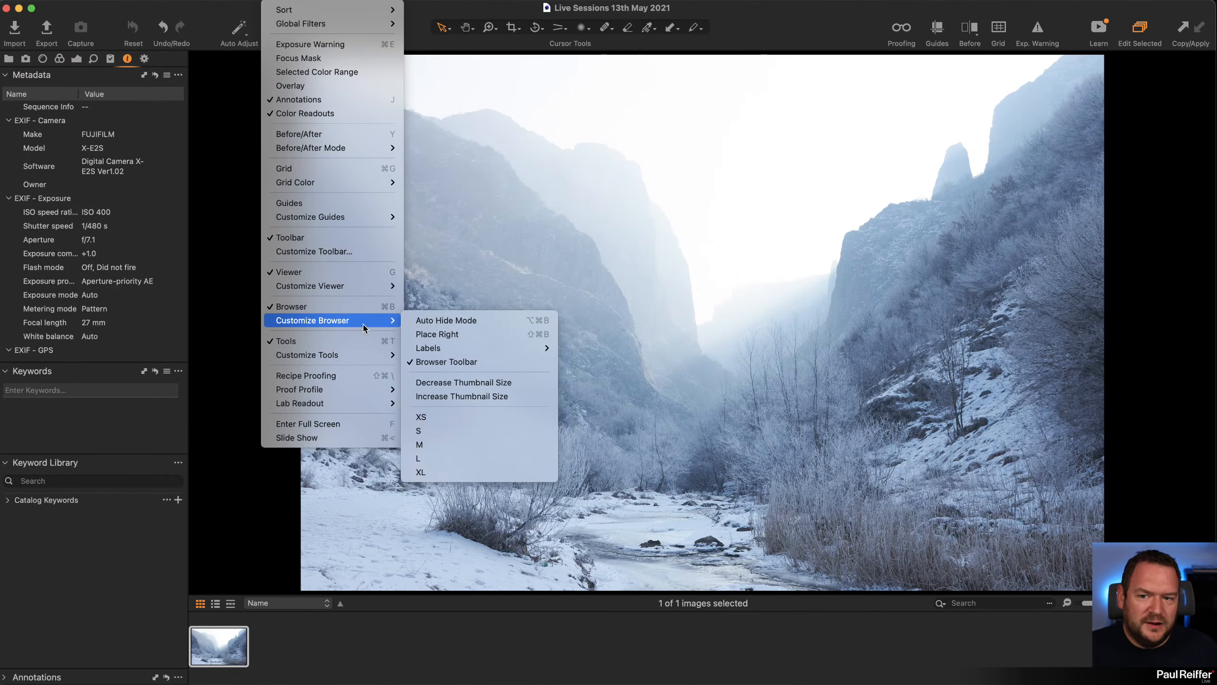
{"action": "mouse_move", "coordinate": [498, 351]}
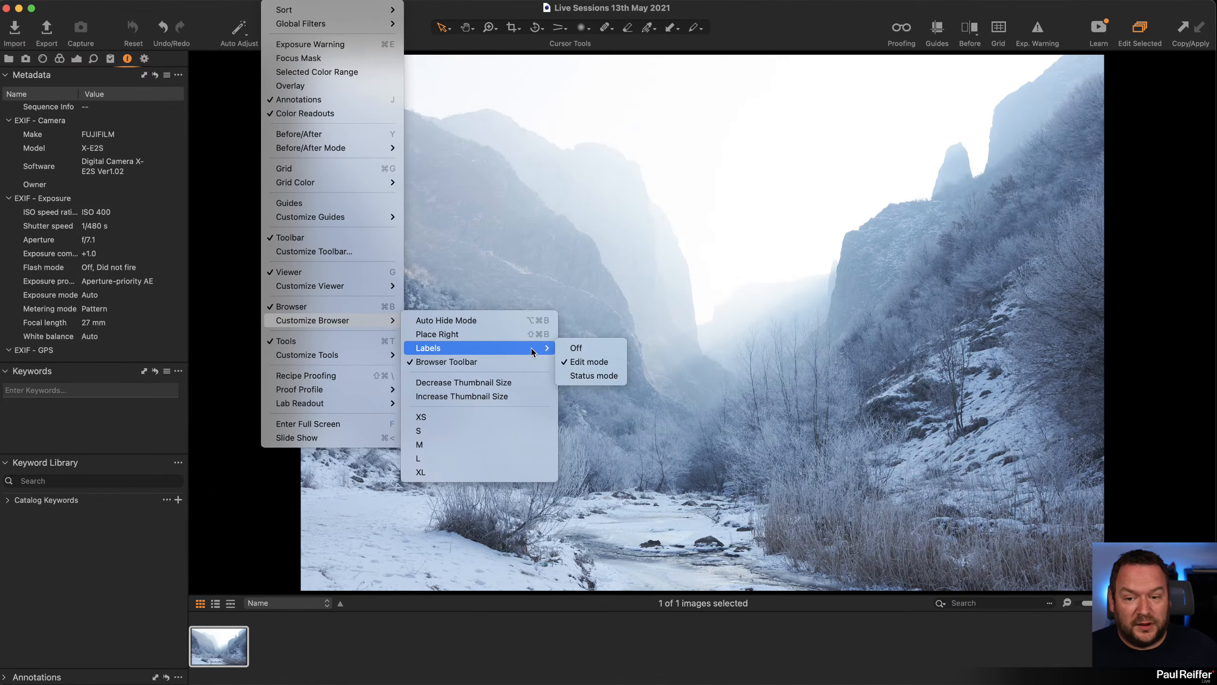
{"action": "left_click", "coordinate": [985, 639]}
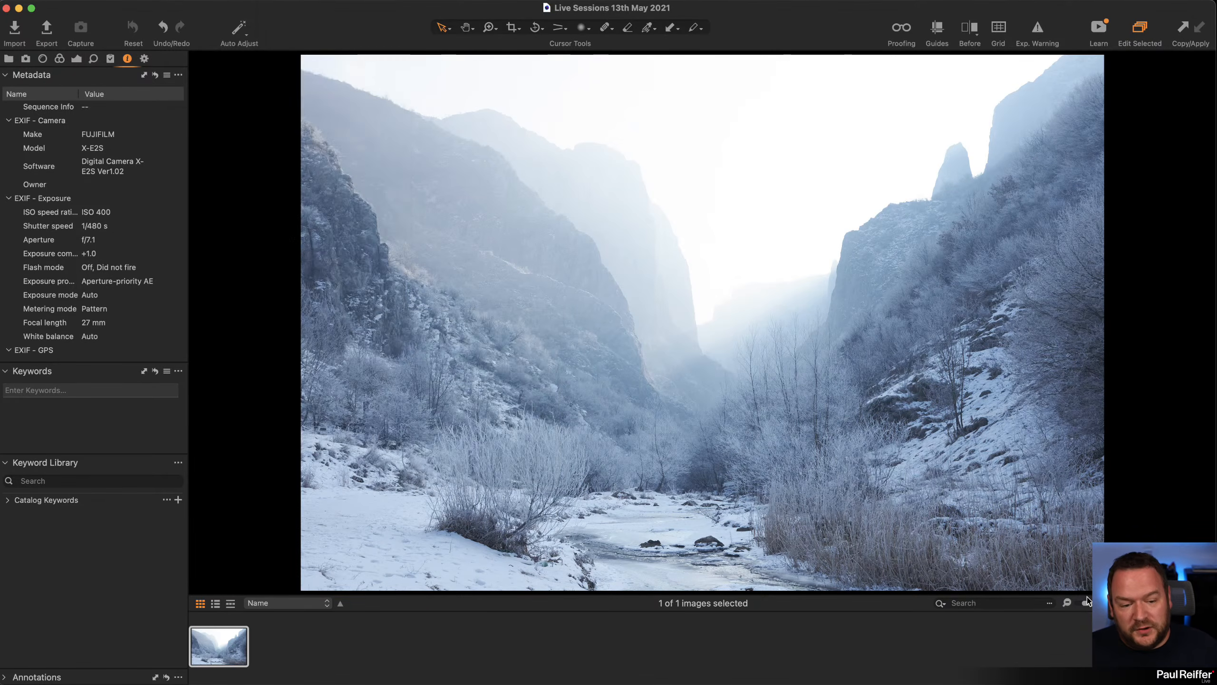
Step: Enlarge the thumbnail and the browser strip enough to display the star rating and file name again
{"action": "left_click_drag", "start_coordinate": [1090, 604], "coordinate": [1092, 603]}
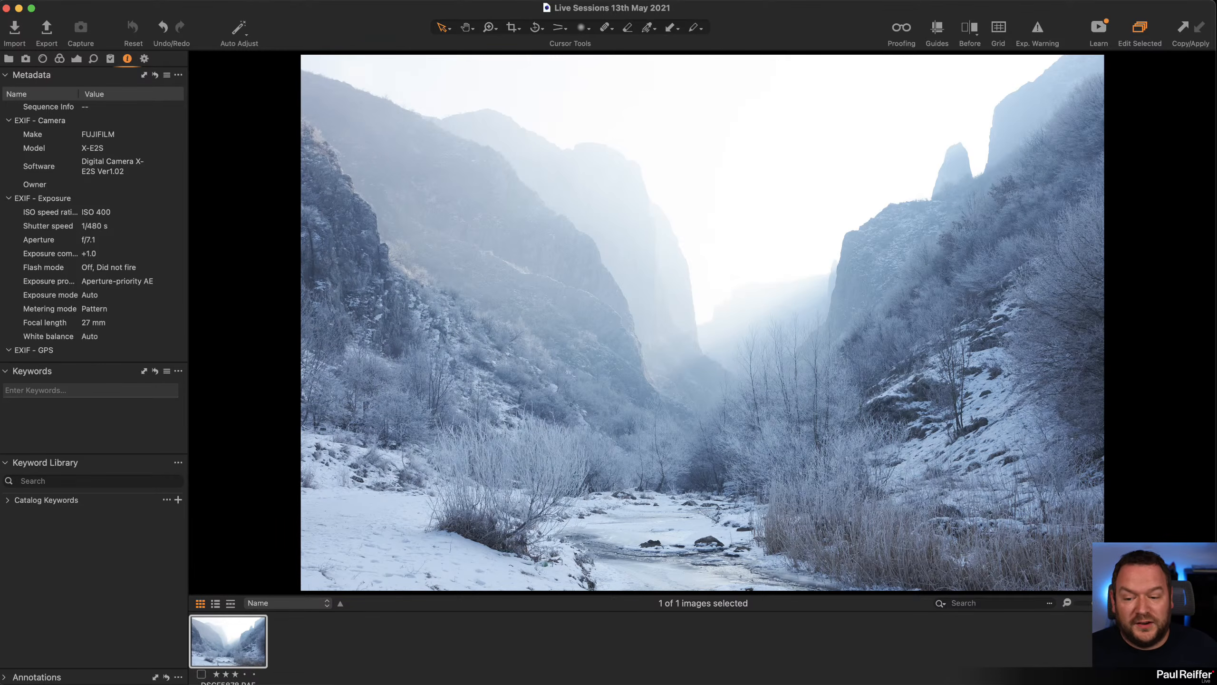
{"action": "left_click_drag", "start_coordinate": [851, 603], "coordinate": [851, 591]}
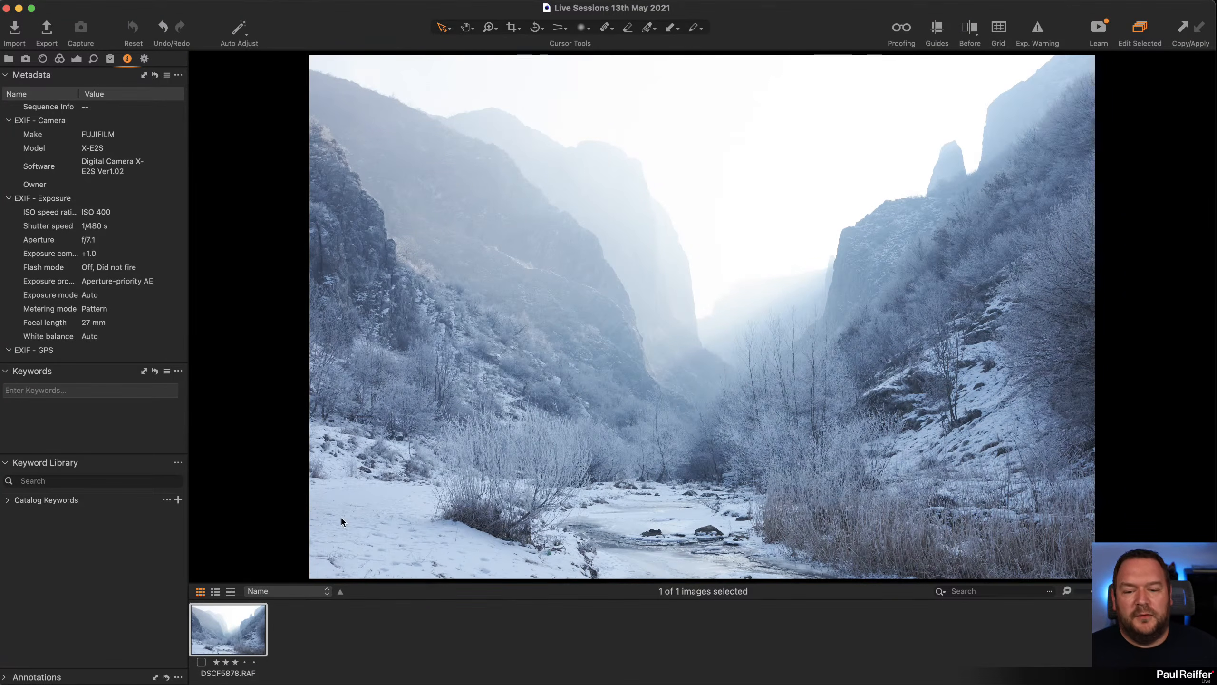
Step: Move the browser back to the right of the viewer and switch to the Exposure tools
{"action": "left_click", "coordinate": [276, 1]}
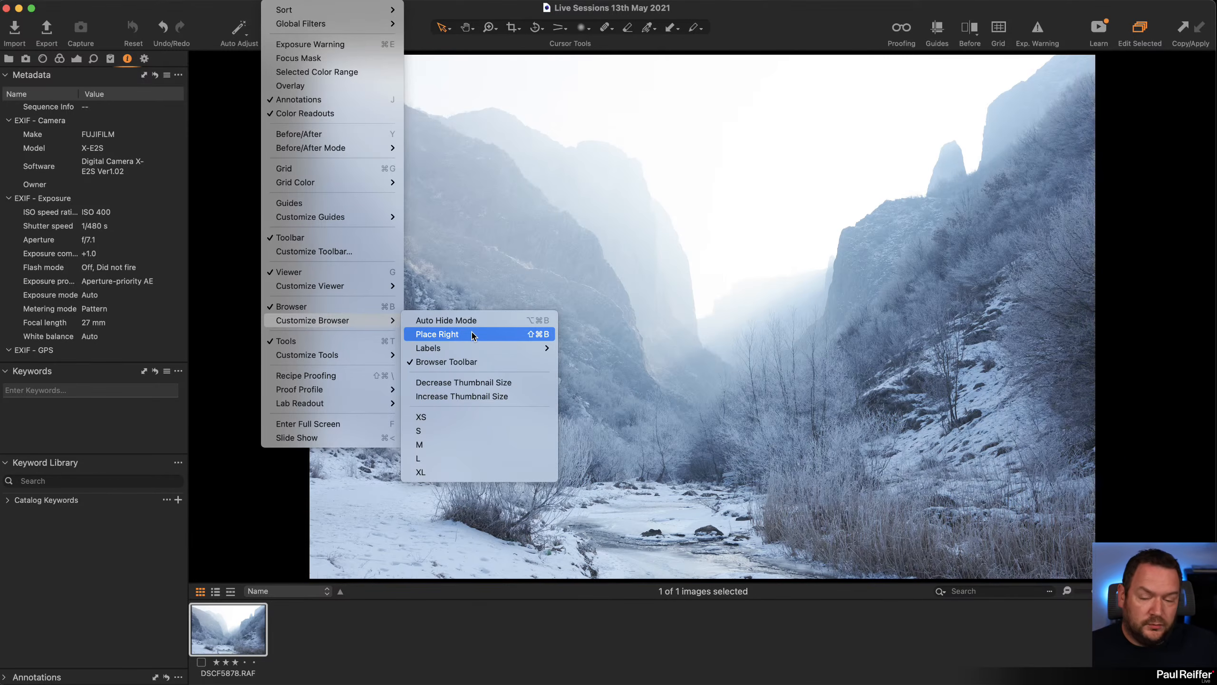
{"action": "left_click", "coordinate": [472, 334]}
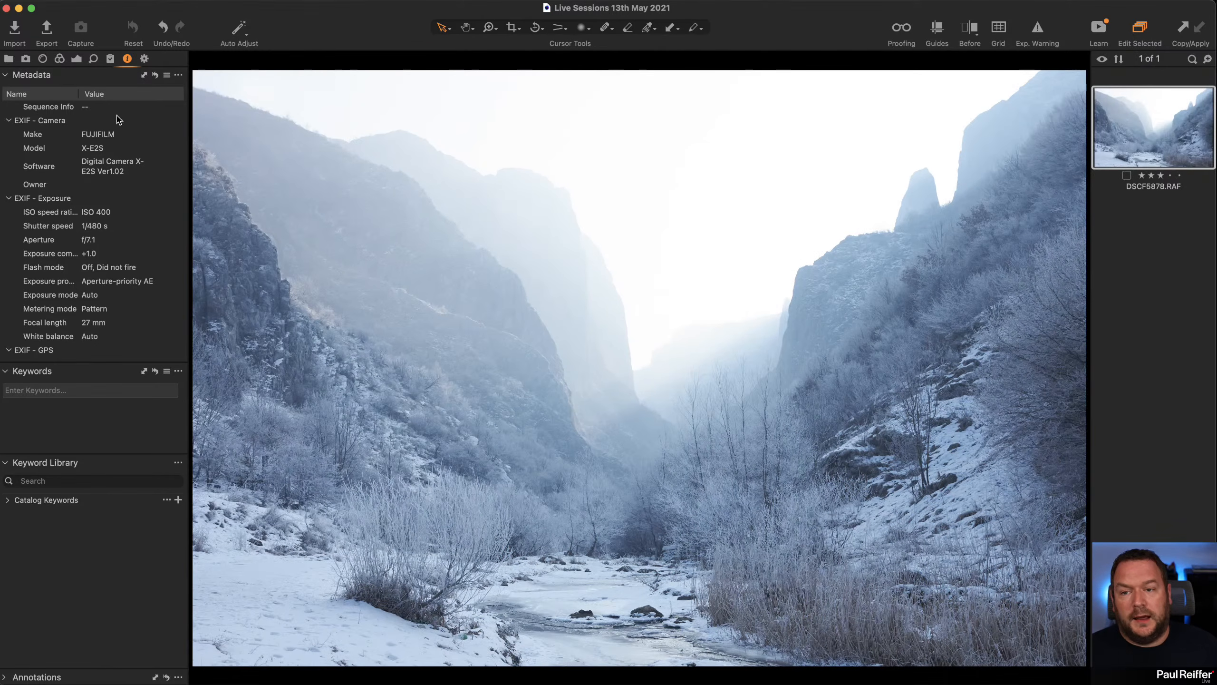
{"action": "left_click", "coordinate": [9, 59]}
{"action": "left_click", "coordinate": [77, 59]}
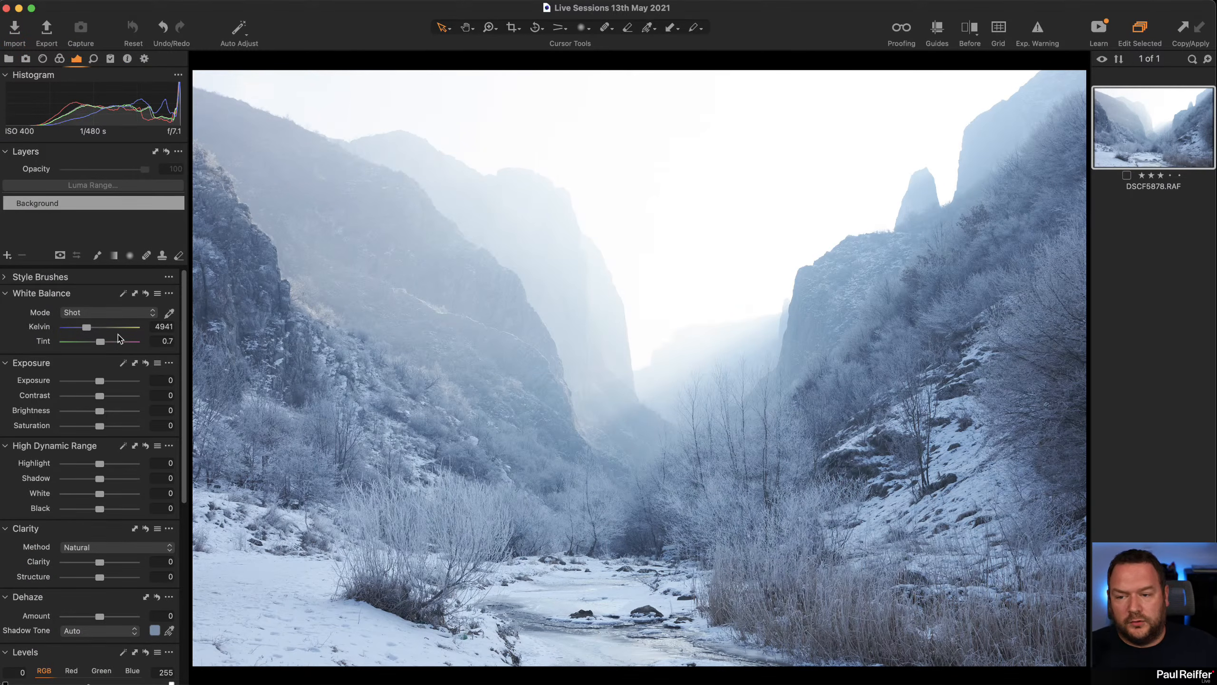
Step: Place the editing tools on the right side of the viewer
{"action": "left_click", "coordinate": [274, 1]}
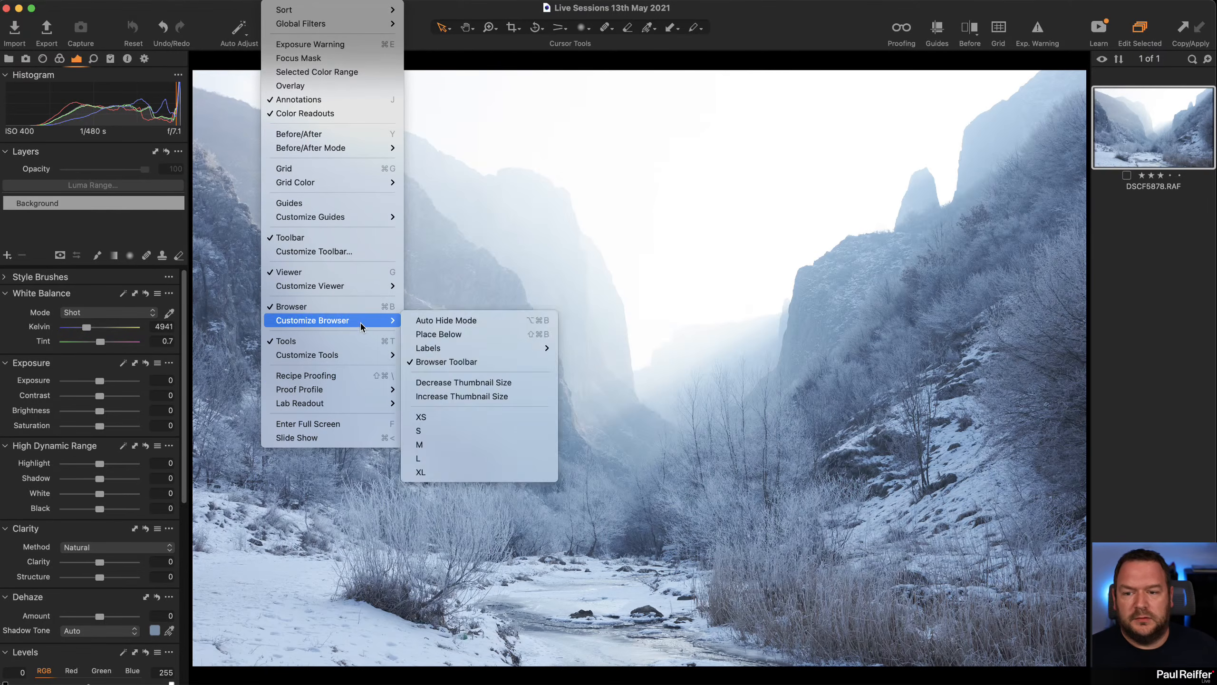
{"action": "mouse_move", "coordinate": [366, 355]}
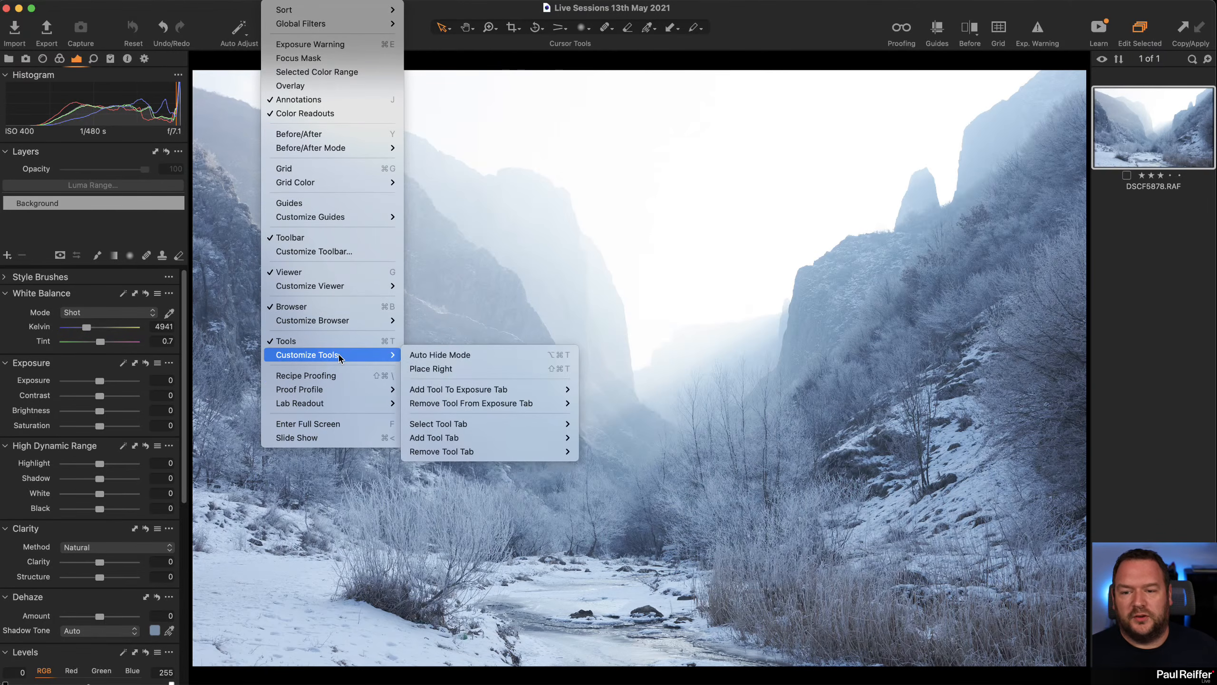
{"action": "left_click", "coordinate": [445, 369]}
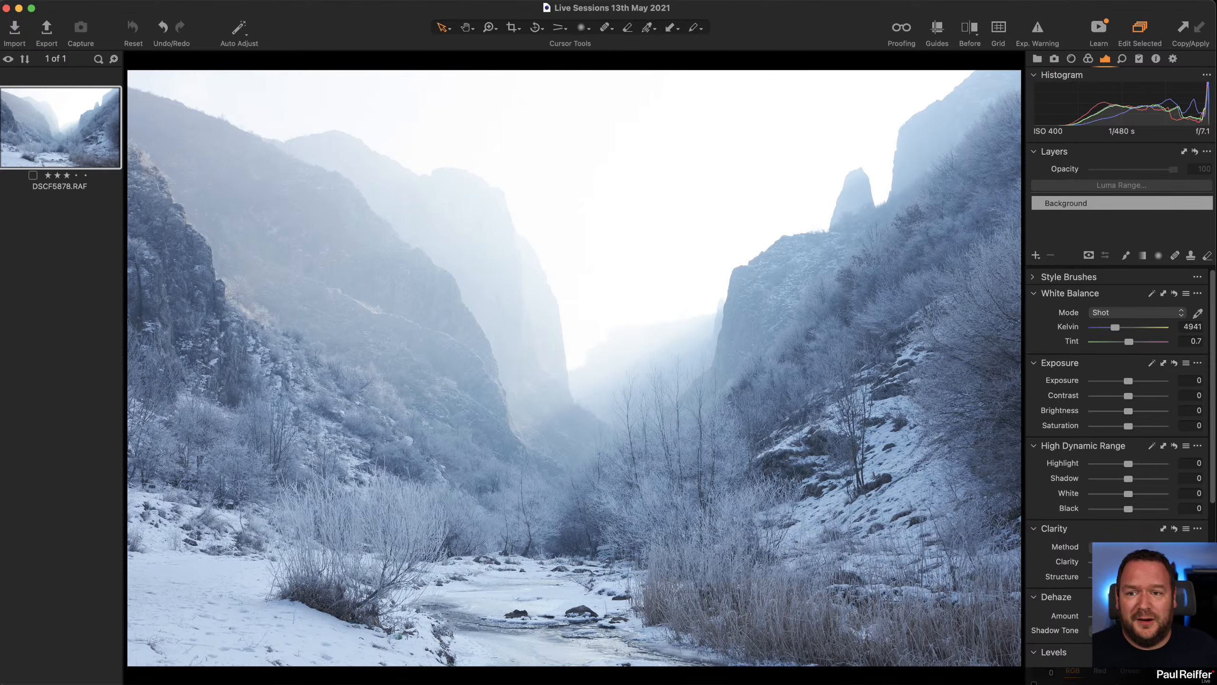
Step: Move the editing tools back to the left side of the viewer
{"action": "left_click", "coordinate": [282, 1]}
{"action": "mouse_move", "coordinate": [351, 355]}
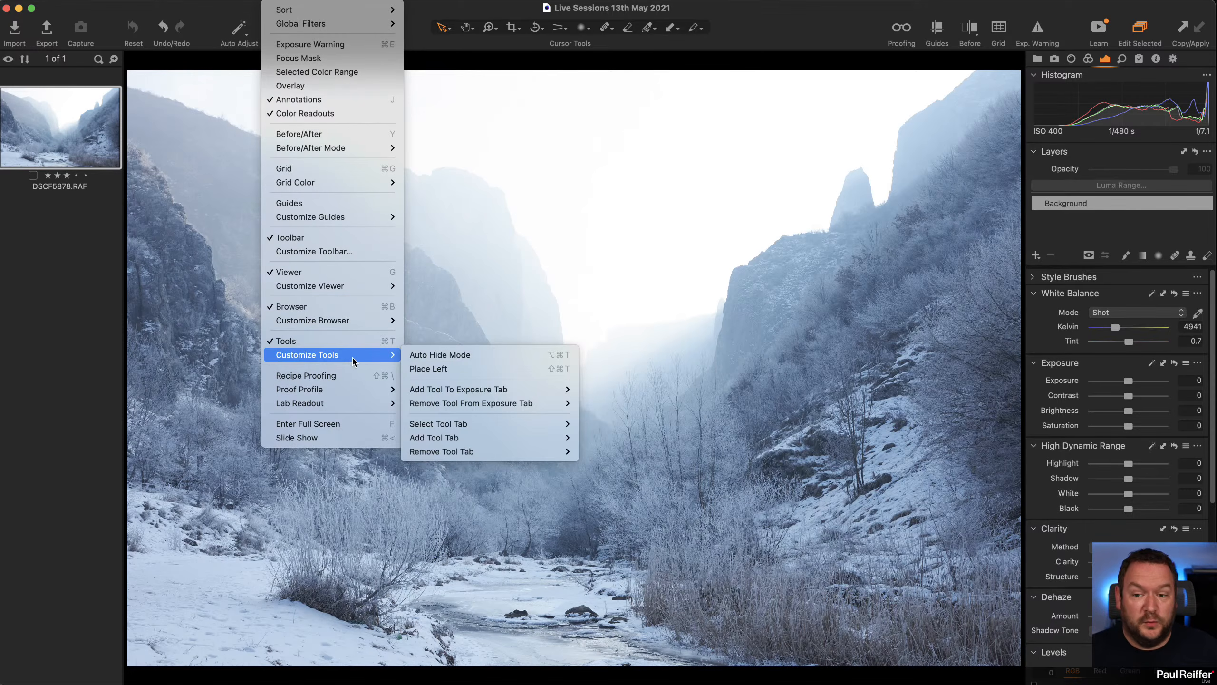
{"action": "left_click", "coordinate": [495, 369]}
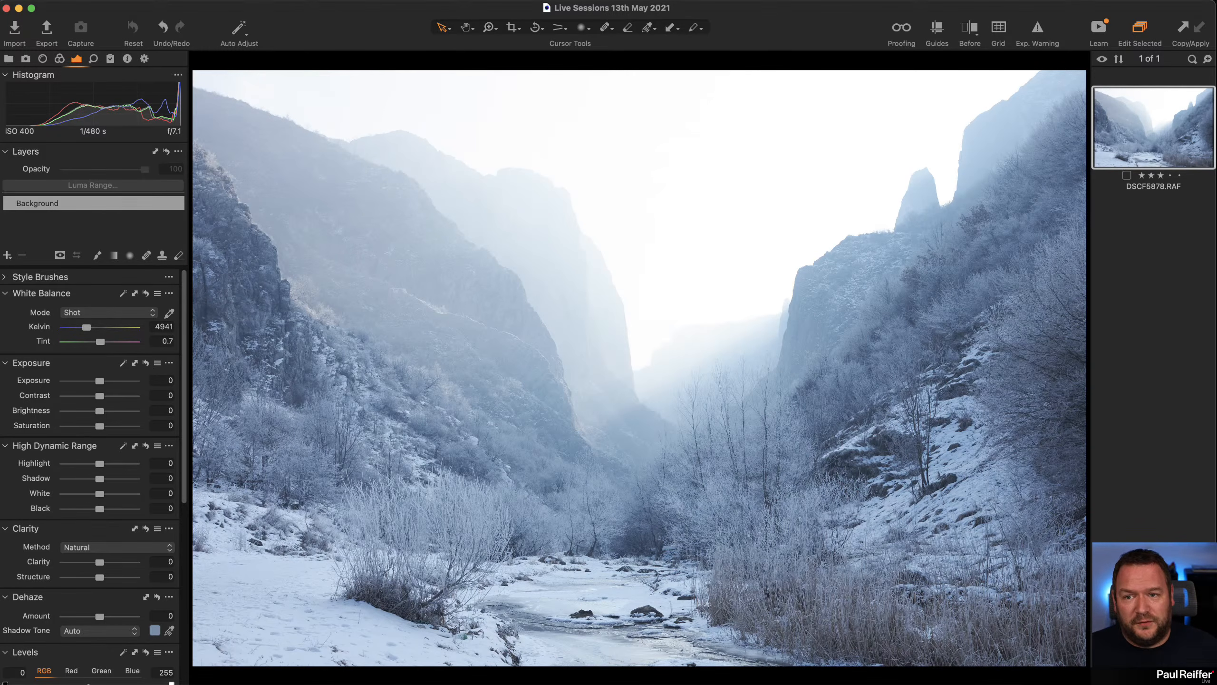
Step: Turn the viewer labels back on so the shooting data, file name and rating show under the photo
{"action": "left_click", "coordinate": [276, 0]}
{"action": "mouse_move", "coordinate": [364, 289]}
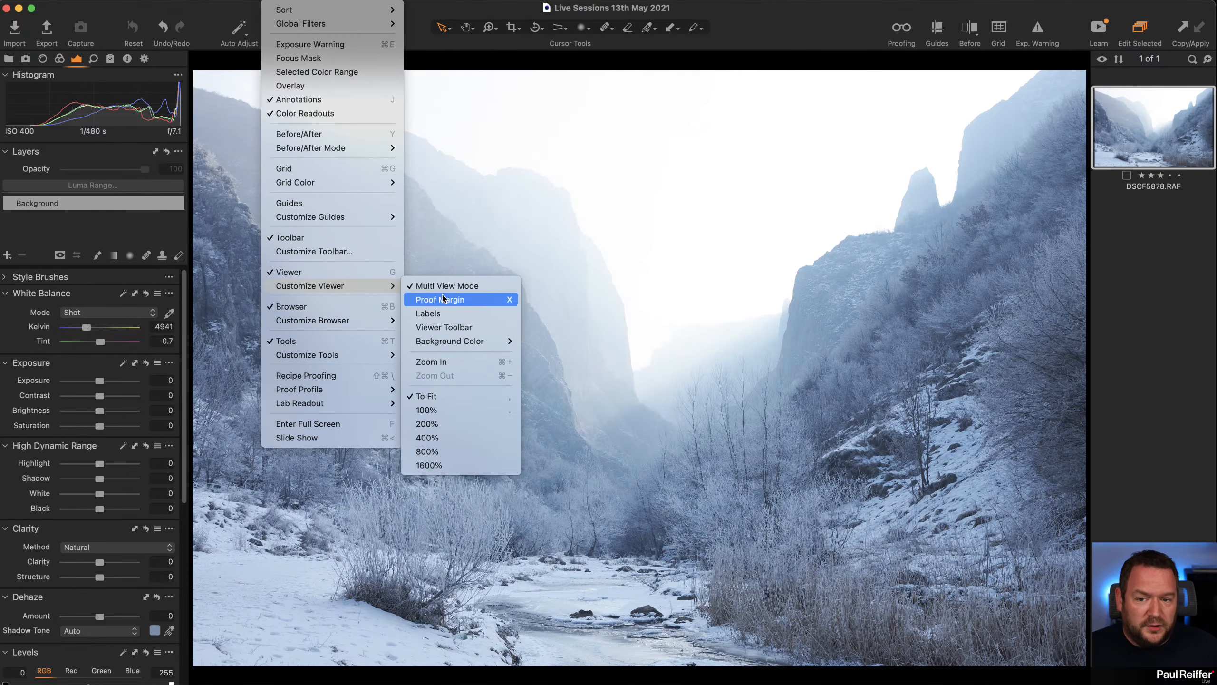
{"action": "left_click", "coordinate": [448, 313]}
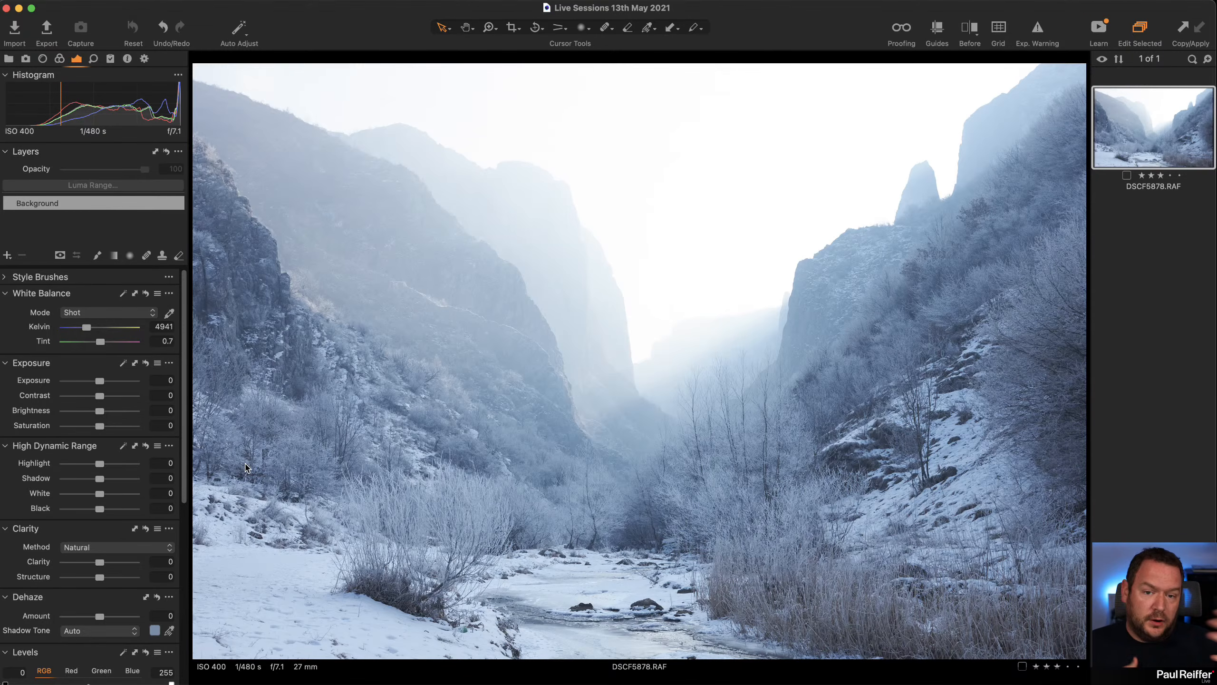
Step: With the exposure warning shown, try lowering the exposure to -1.67 to test how much sky detail is recoverable
{"action": "left_click", "coordinate": [1038, 29]}
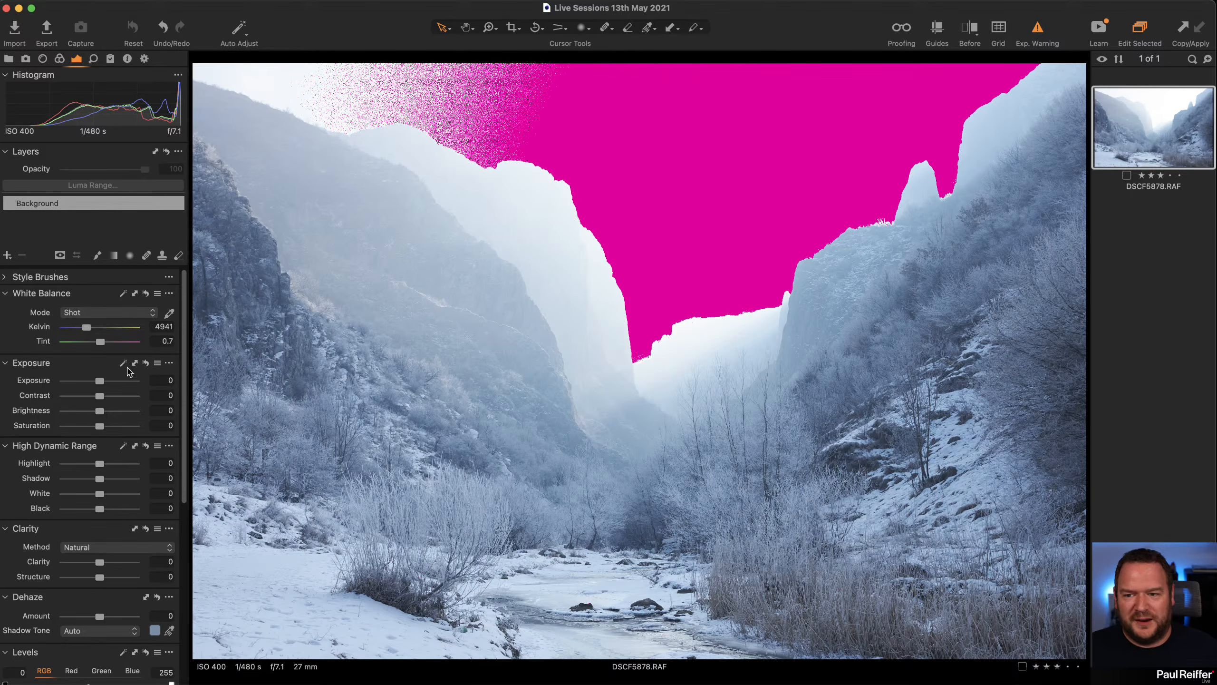
{"action": "left_click_drag", "start_coordinate": [100, 381], "coordinate": [85, 384]}
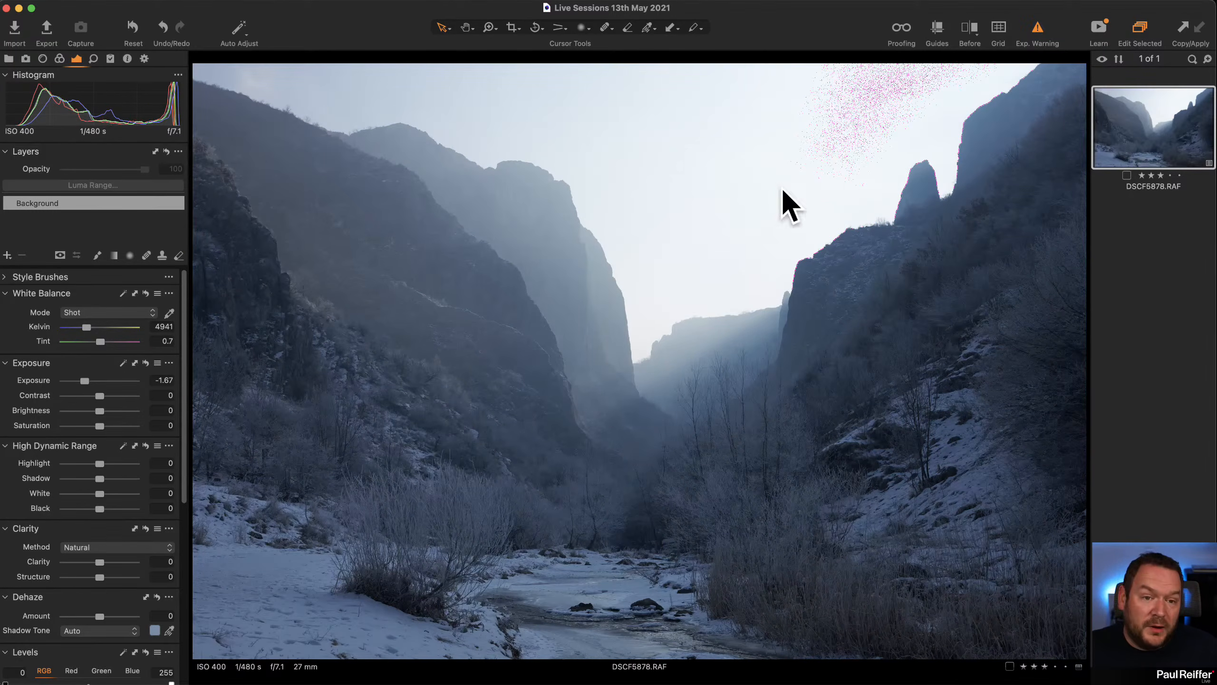
{"action": "left_click", "coordinate": [1036, 32]}
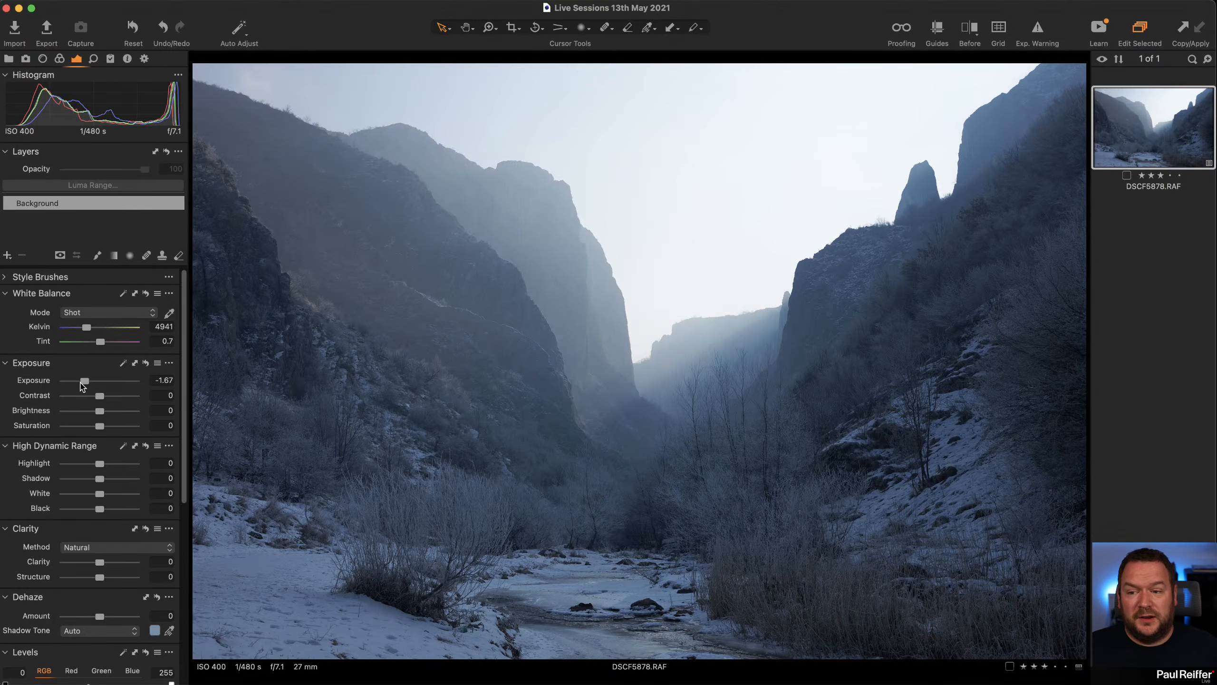
Step: Try darkening the photo to an exposure of -3.95, and reset the exposure to its default
{"action": "mouse_move", "coordinate": [84, 382]}
{"action": "left_mouse_down"}
{"action": "mouse_move", "coordinate": [113, 382]}
{"action": "mouse_move", "coordinate": [64, 382]}
{"action": "left_mouse_up"}
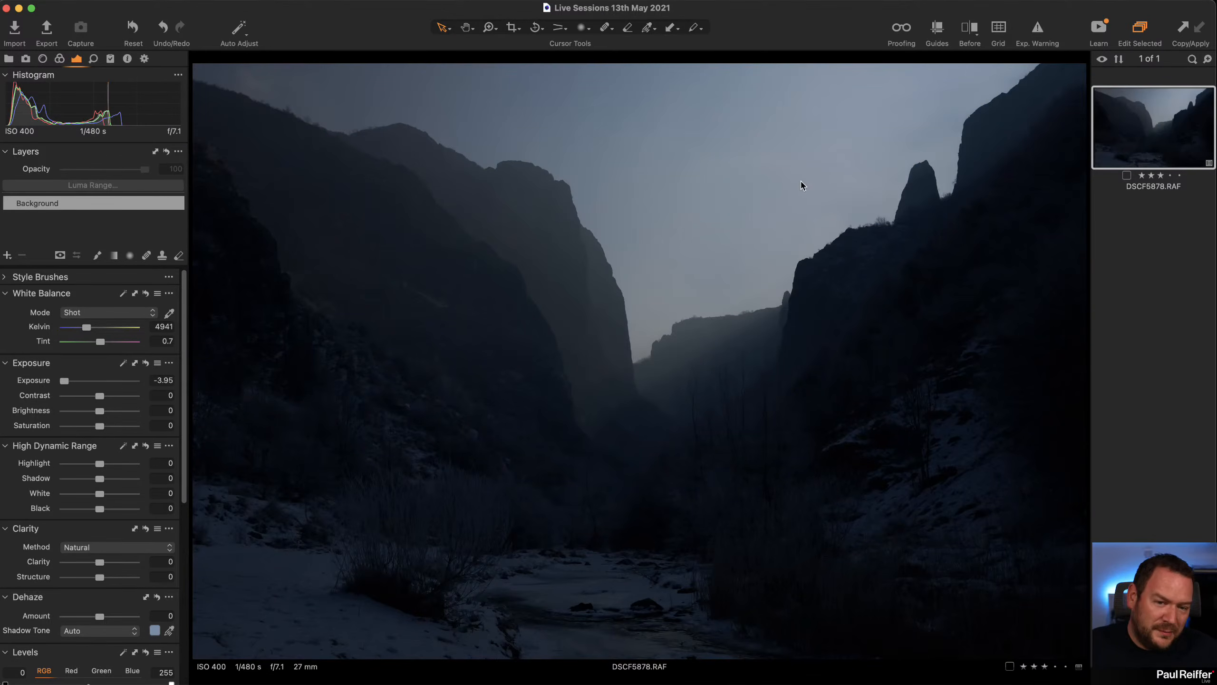
{"action": "left_click_drag", "start_coordinate": [65, 381], "coordinate": [98, 385]}
{"action": "double_click", "coordinate": [97, 384]}
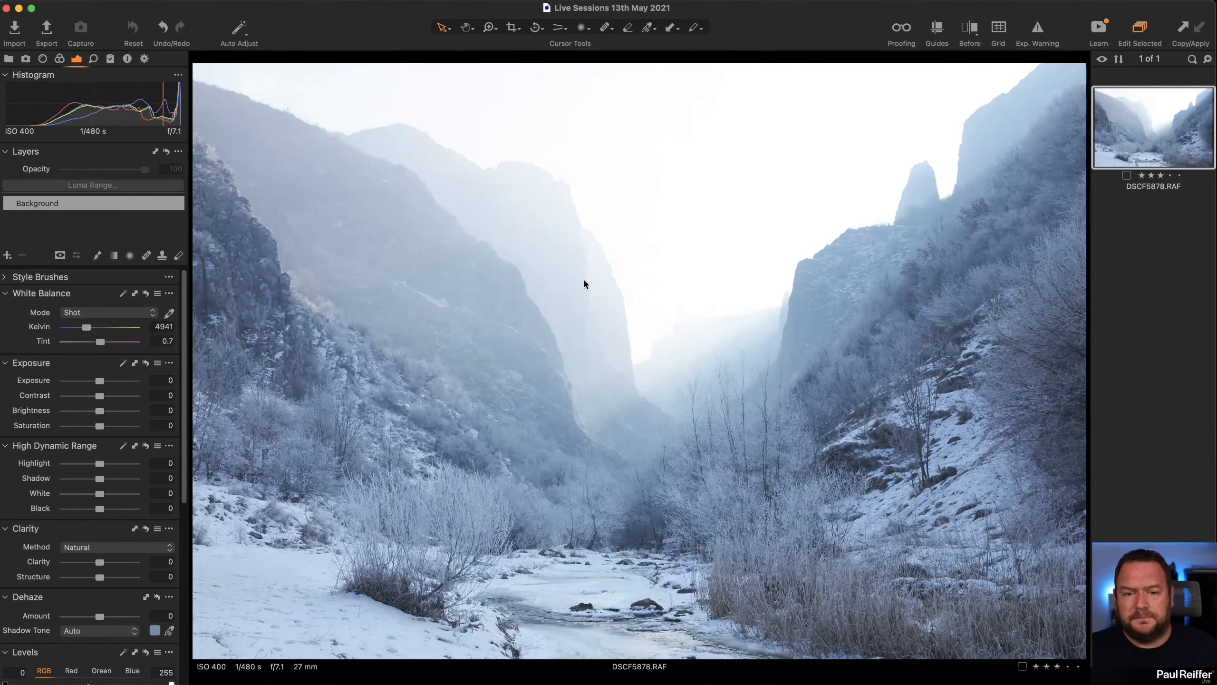
Step: Adjust the base photo to exposure -0.56, highlight -56, clarity 41 and white balance 5338 K with tint 3.3
{"action": "left_click_drag", "start_coordinate": [100, 381], "coordinate": [95, 383]}
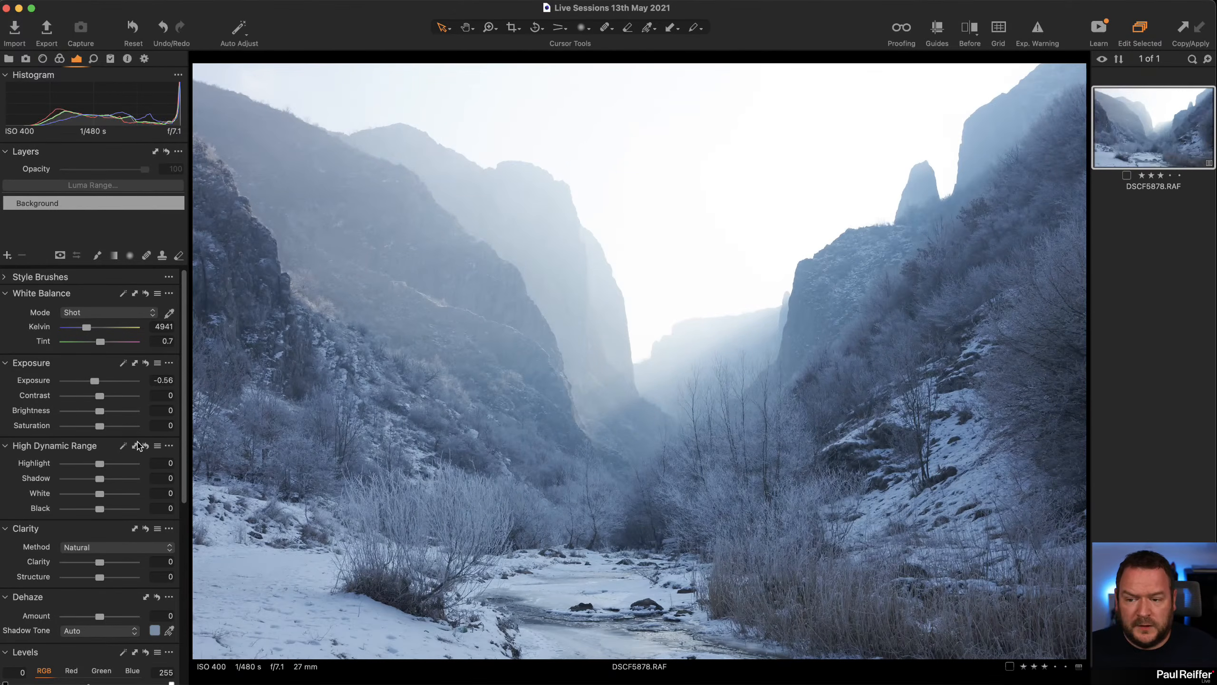
{"action": "left_click_drag", "start_coordinate": [100, 463], "coordinate": [80, 468]}
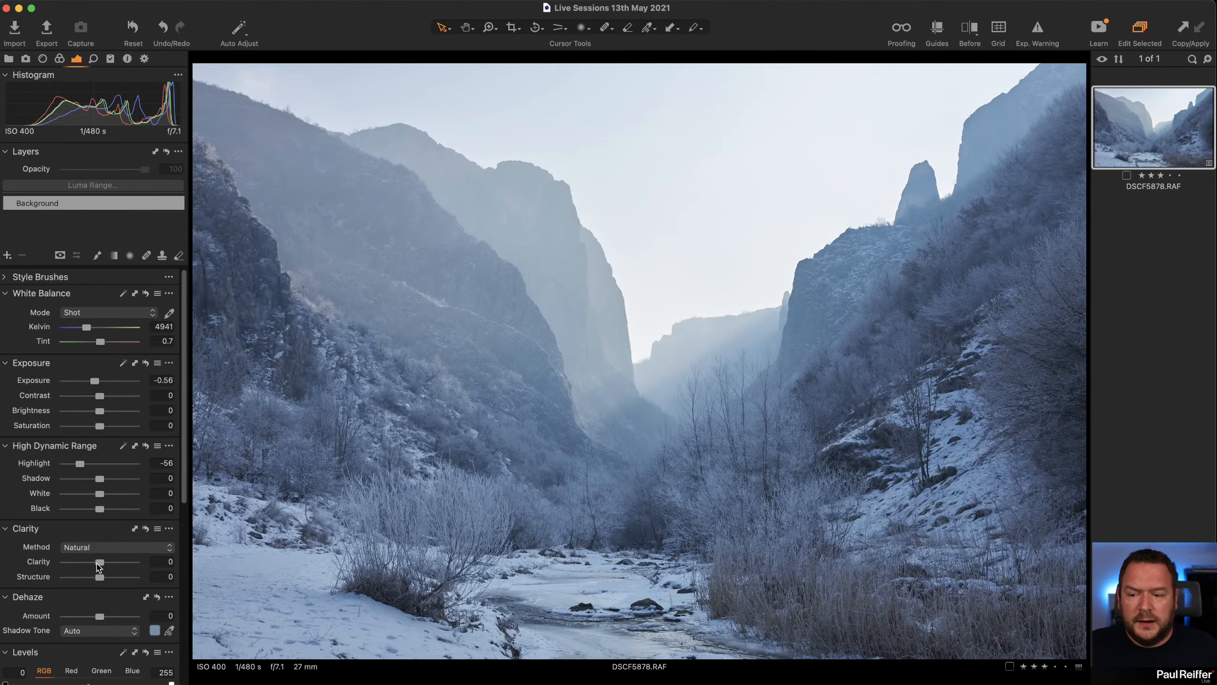
{"action": "left_click_drag", "start_coordinate": [100, 564], "coordinate": [114, 565]}
{"action": "mouse_move", "coordinate": [86, 328]}
{"action": "left_mouse_down"}
{"action": "mouse_move", "coordinate": [102, 344]}
{"action": "mouse_move", "coordinate": [87, 332]}
{"action": "left_mouse_up"}
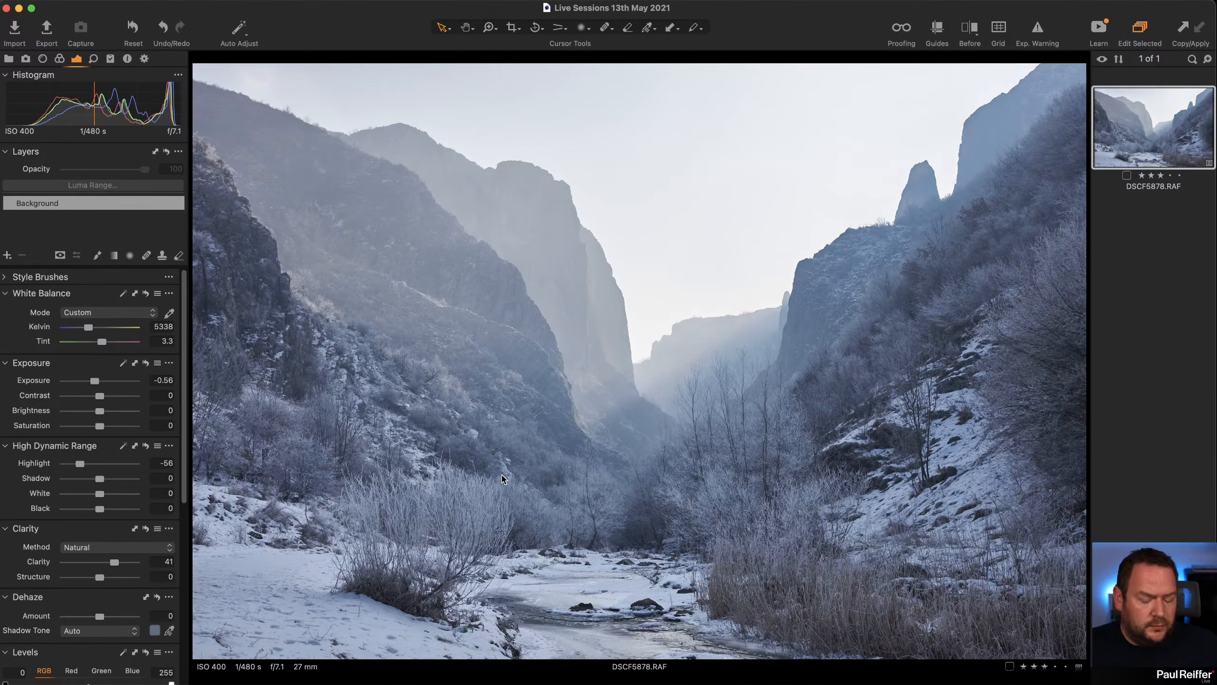
Step: Compare the edit with the original in a before/after split, sweeping the divider to the photo's left edge
{"action": "key", "text": "y"}
{"action": "left_click_drag", "start_coordinate": [639, 367], "coordinate": [194, 362]}
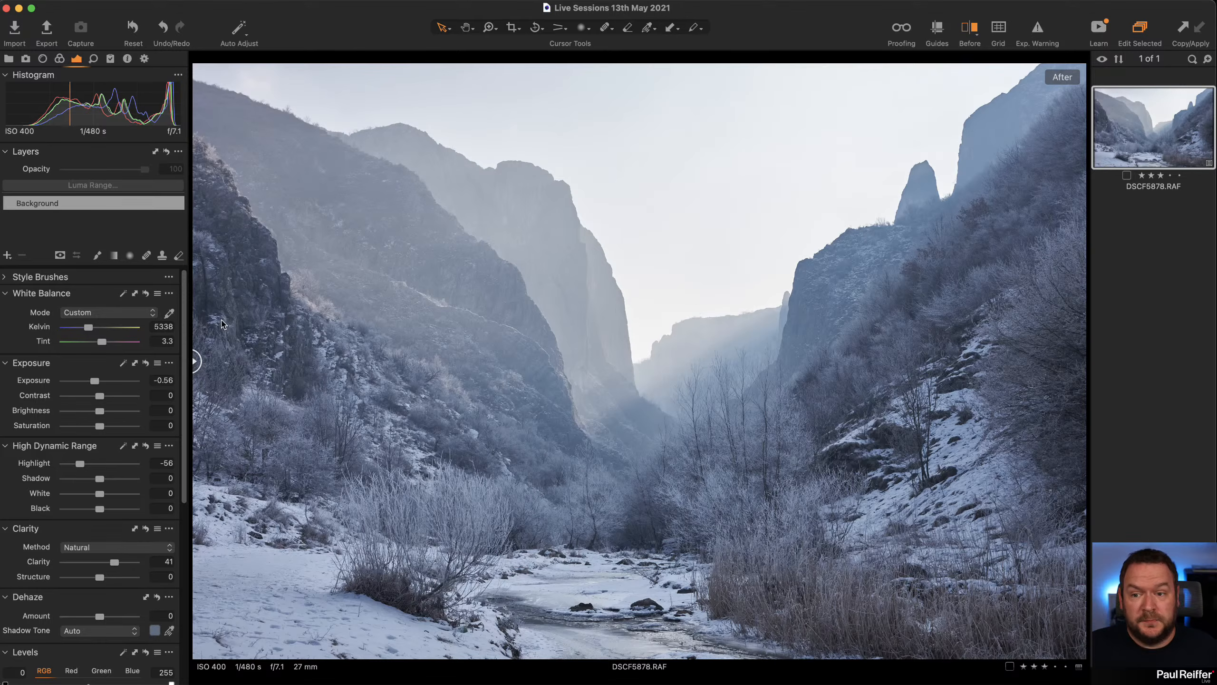
{"action": "left_click_drag", "start_coordinate": [197, 363], "coordinate": [194, 411]}
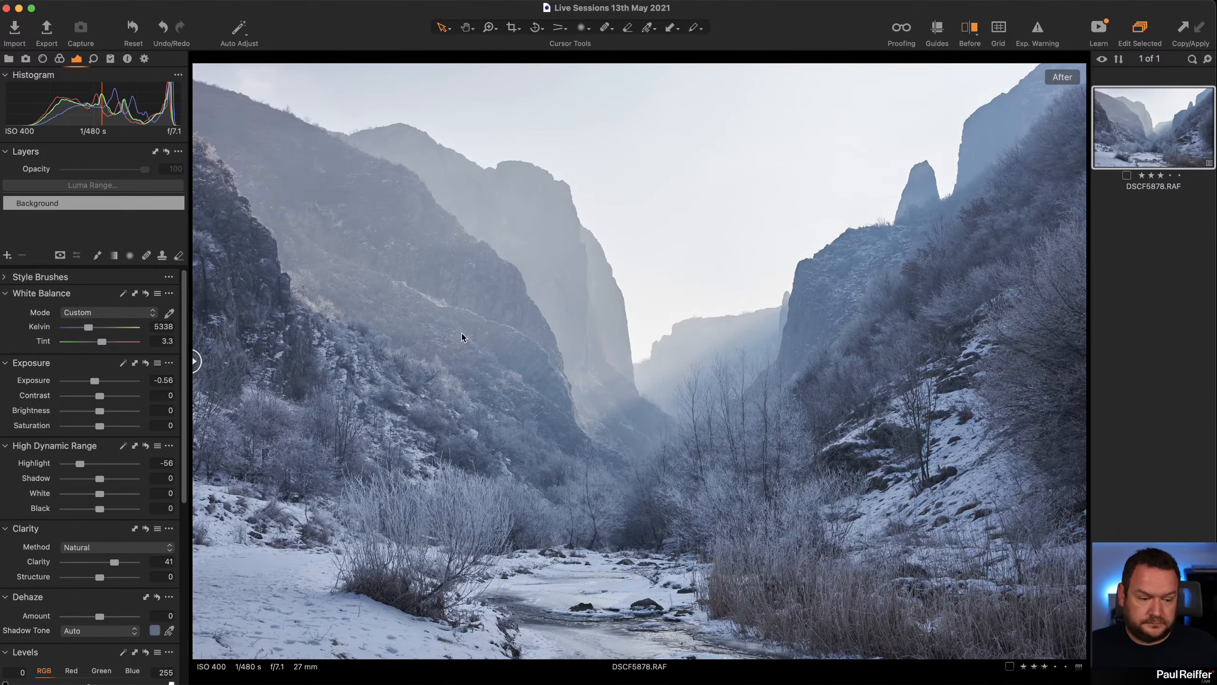
Step: Clone the edited variant of DSCF5878.RAF and select the second variant for editing
{"action": "right_click", "coordinate": [1127, 138]}
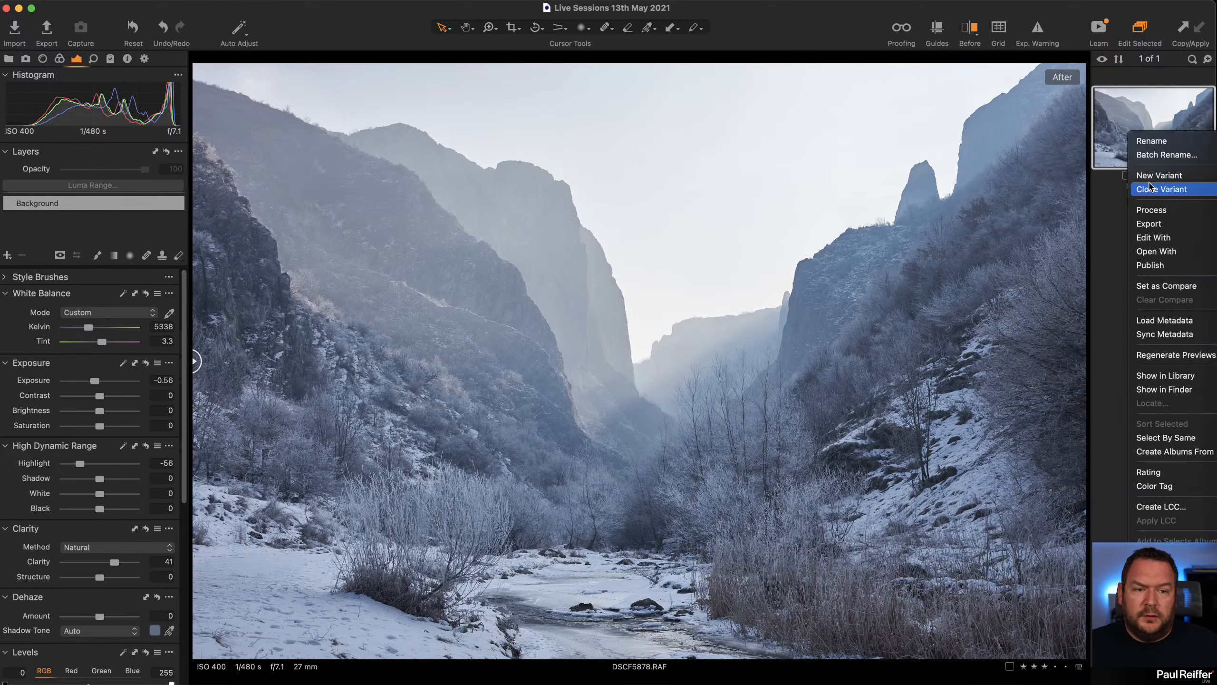
{"action": "left_click", "coordinate": [1153, 187]}
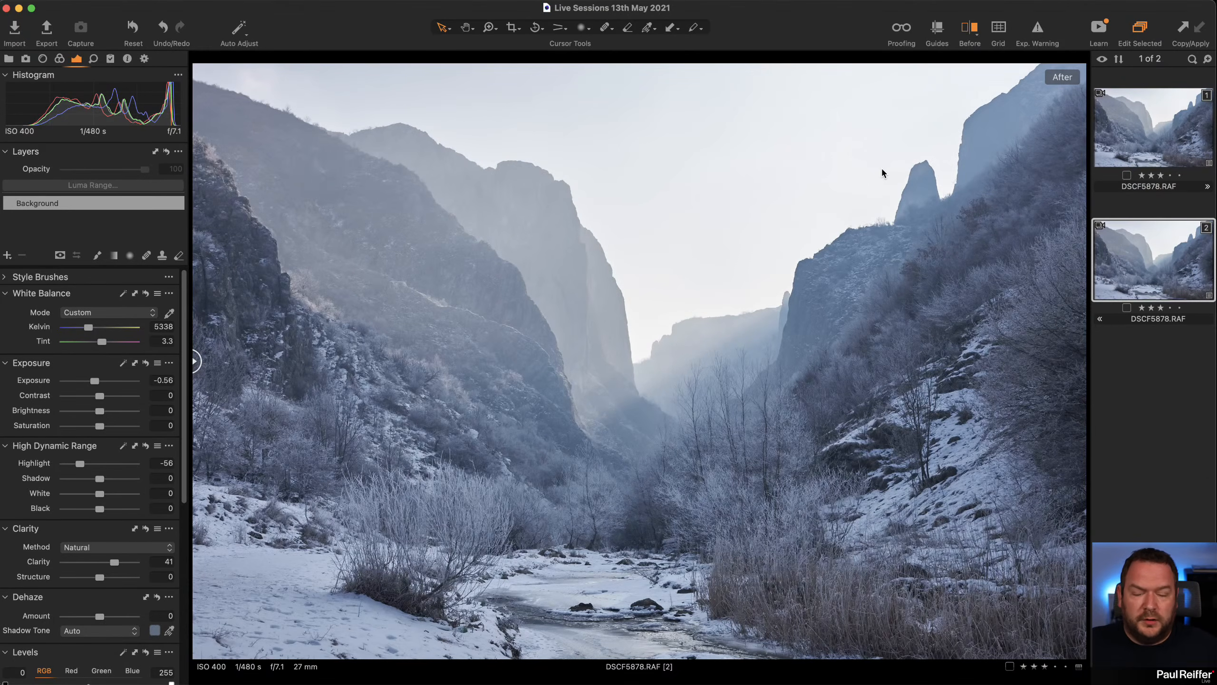
{"action": "left_click", "coordinate": [1114, 144]}
{"action": "right_click", "coordinate": [1109, 115]}
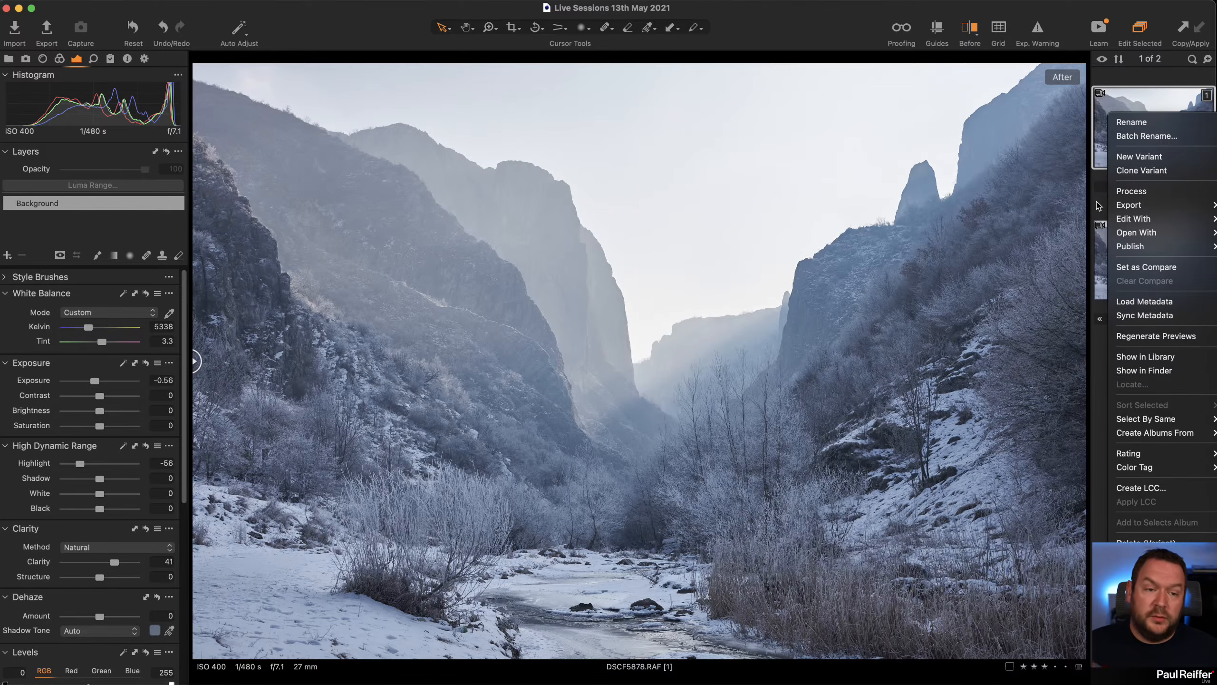
{"action": "left_click", "coordinate": [1104, 218]}
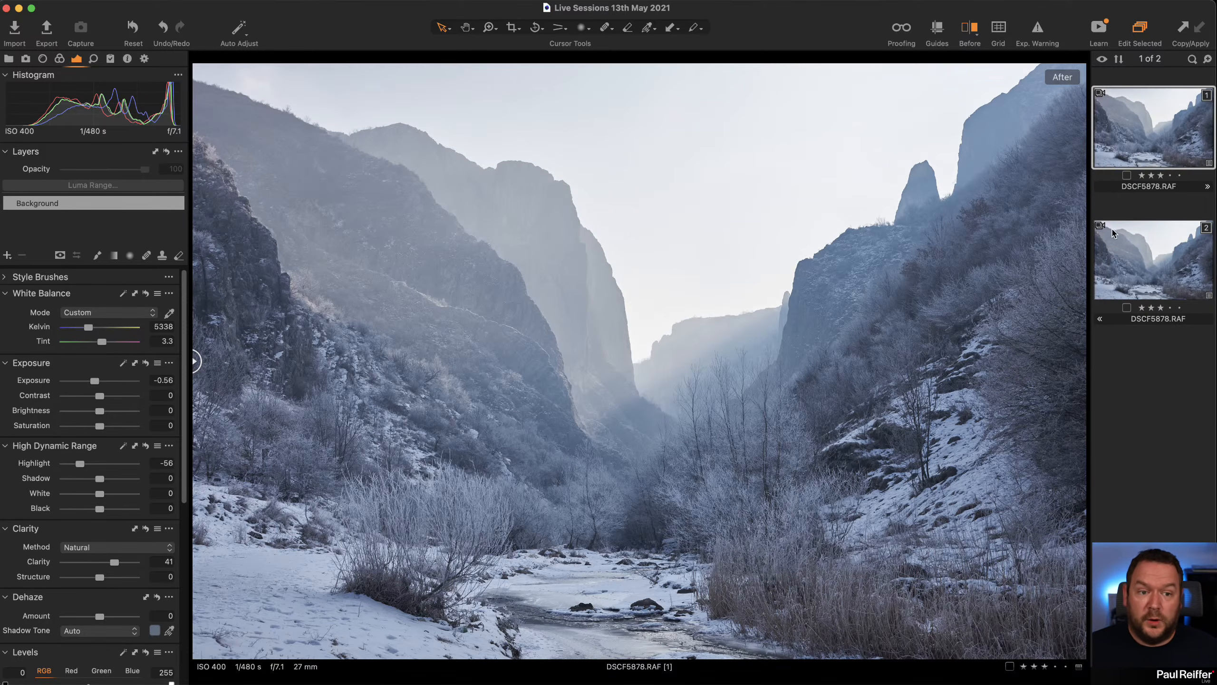
{"action": "left_click", "coordinate": [1128, 234]}
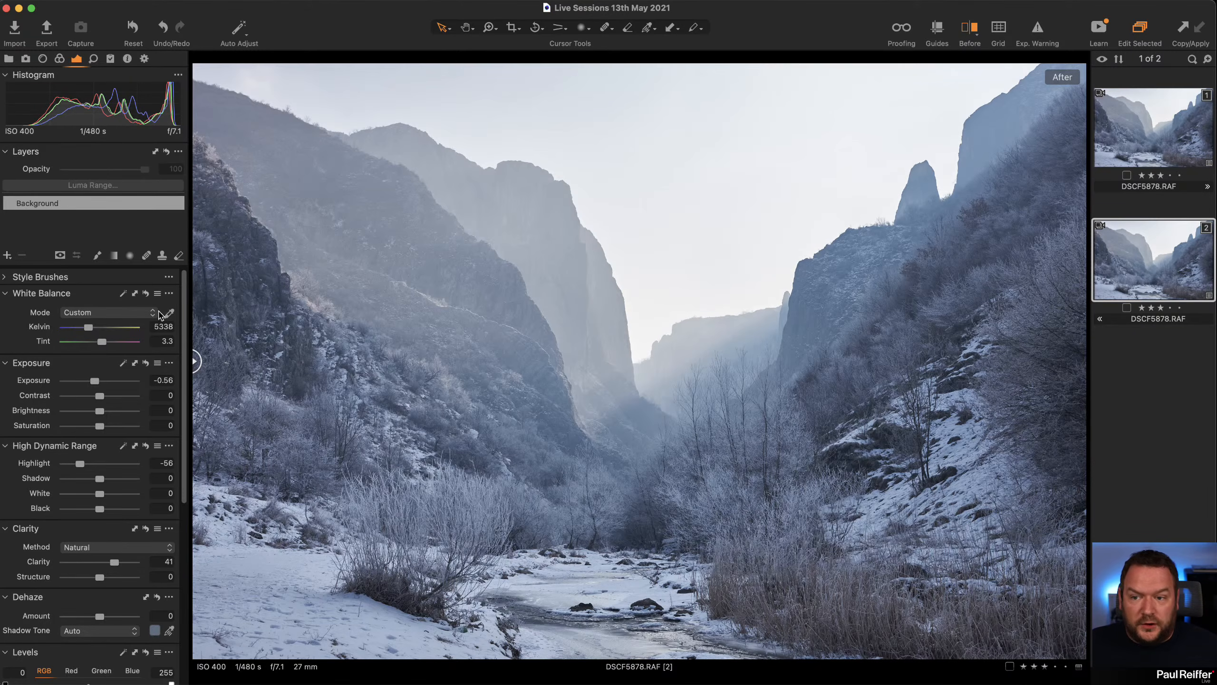
Step: Add a filled adjustment layer to the second variant and name it "Rorton"
{"action": "left_click", "coordinate": [7, 258]}
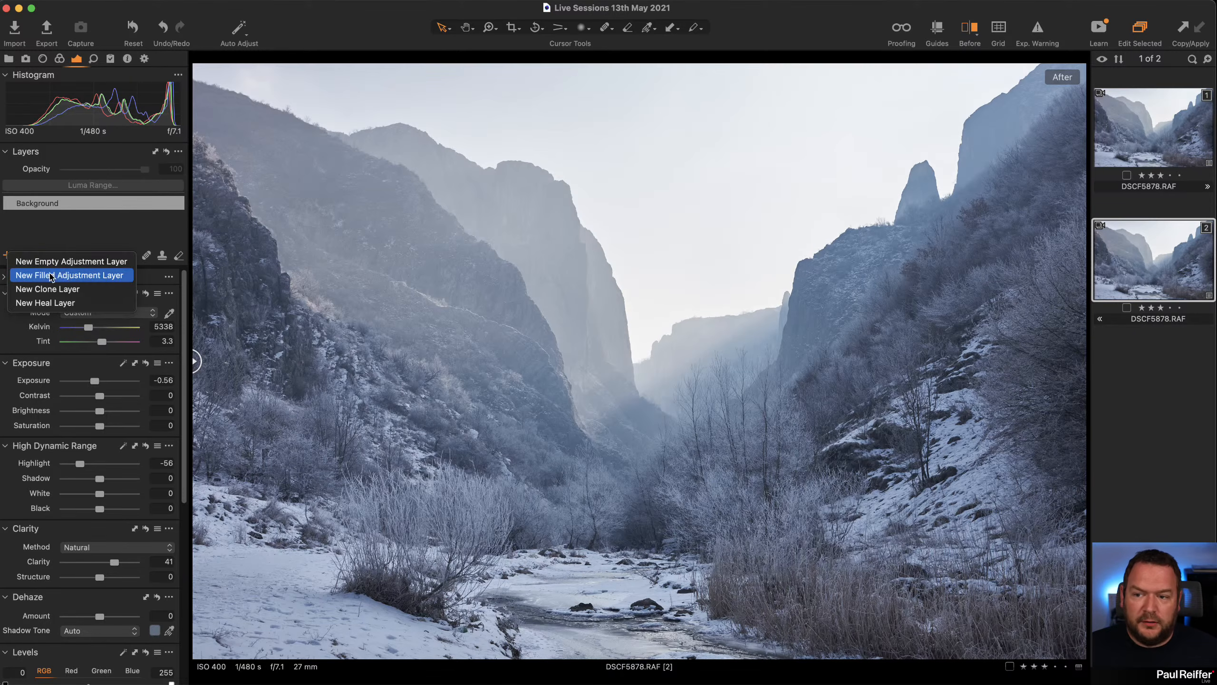
{"action": "left_click", "coordinate": [65, 277]}
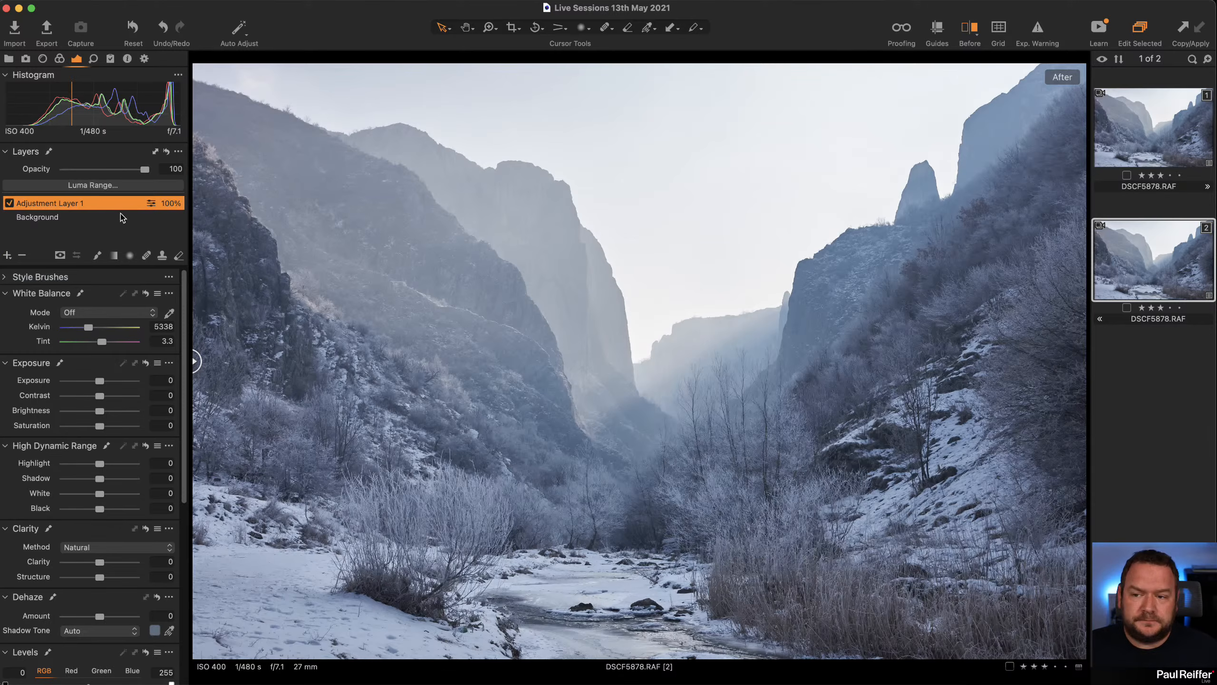
{"action": "double_click", "coordinate": [42, 203]}
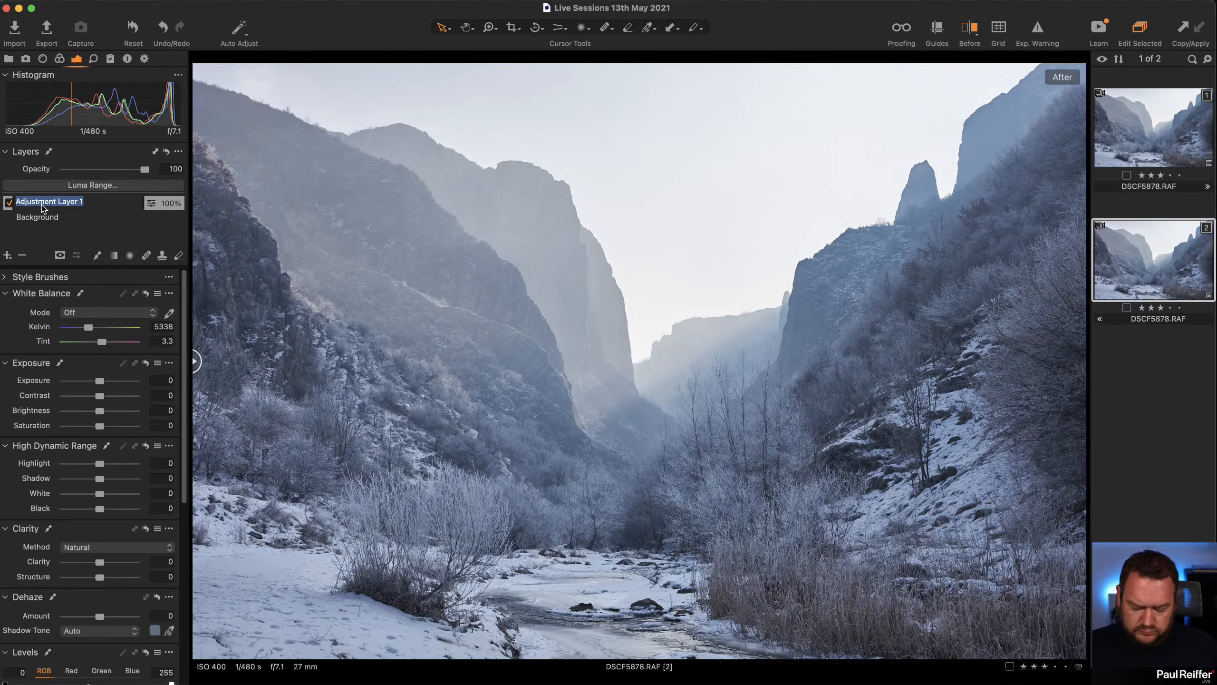
{"action": "type", "text": "Rorton"}
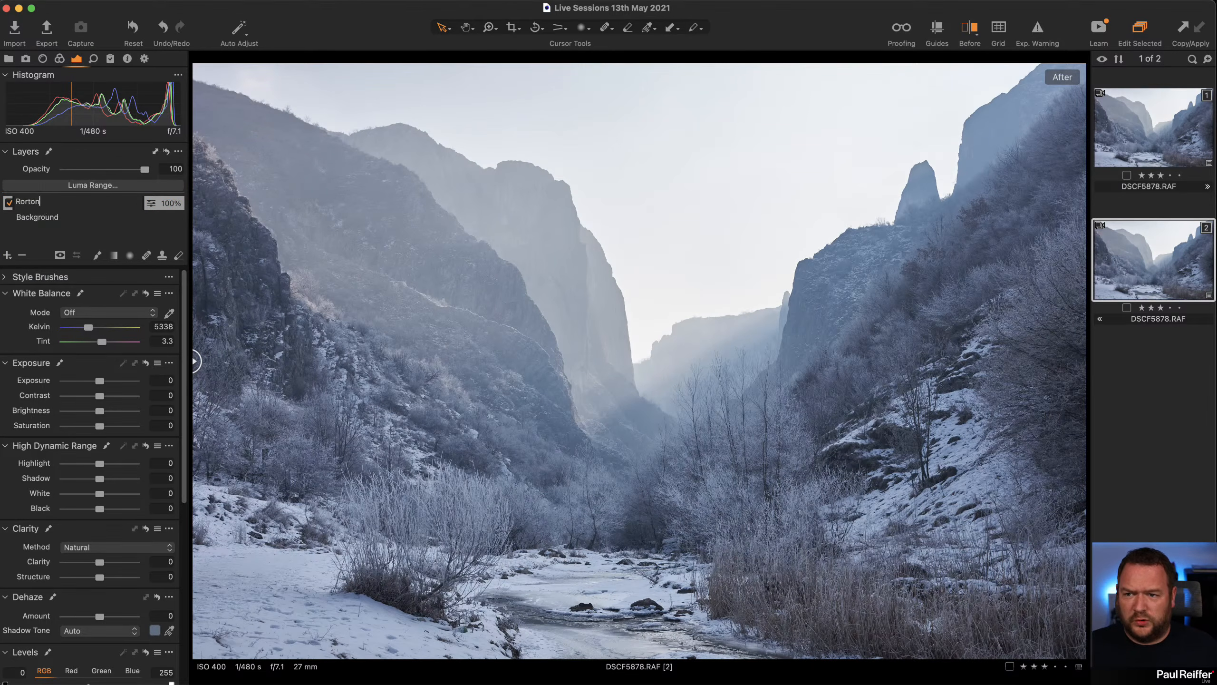
{"action": "key", "text": "Return"}
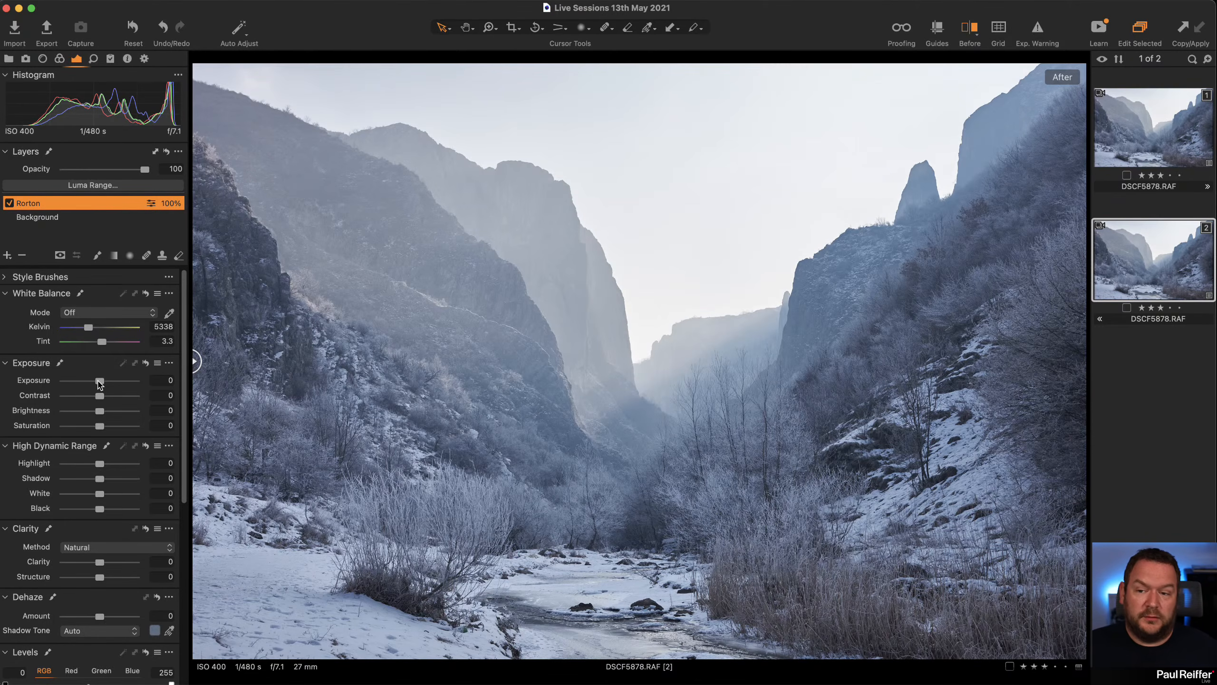
Step: Raise the Rorton layer's brightness to 27 and check the highlights with the exposure warning
{"action": "left_click_drag", "start_coordinate": [101, 411], "coordinate": [115, 412]}
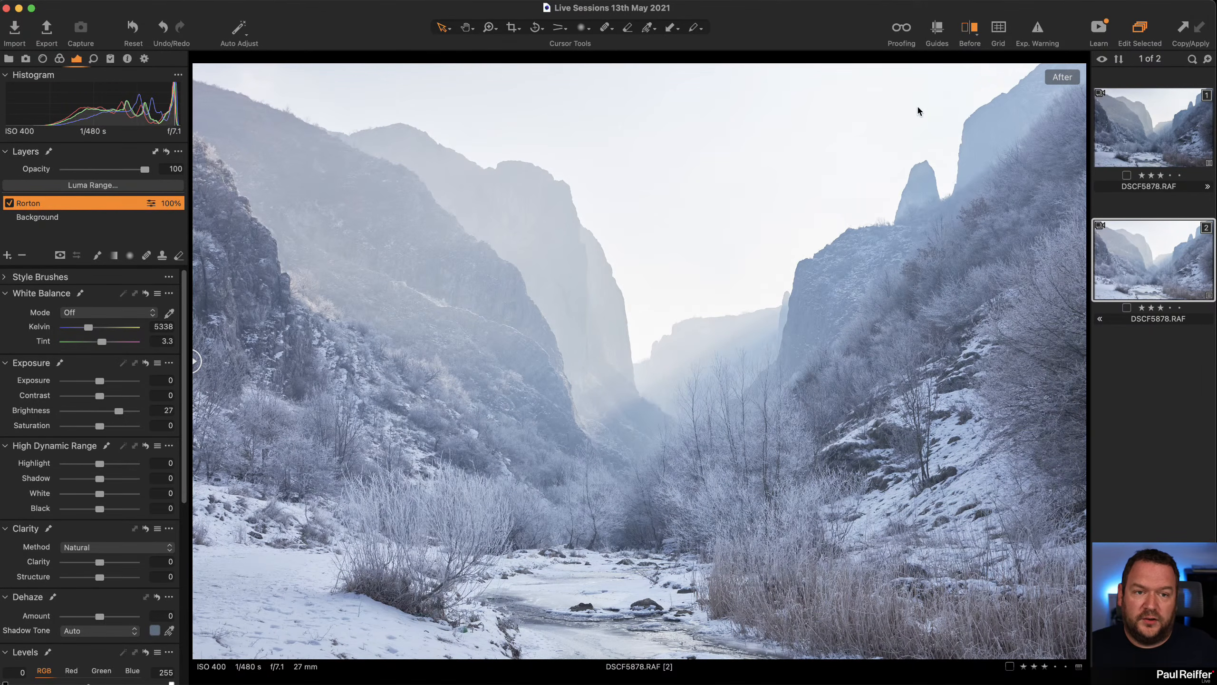
{"action": "left_click", "coordinate": [1038, 32]}
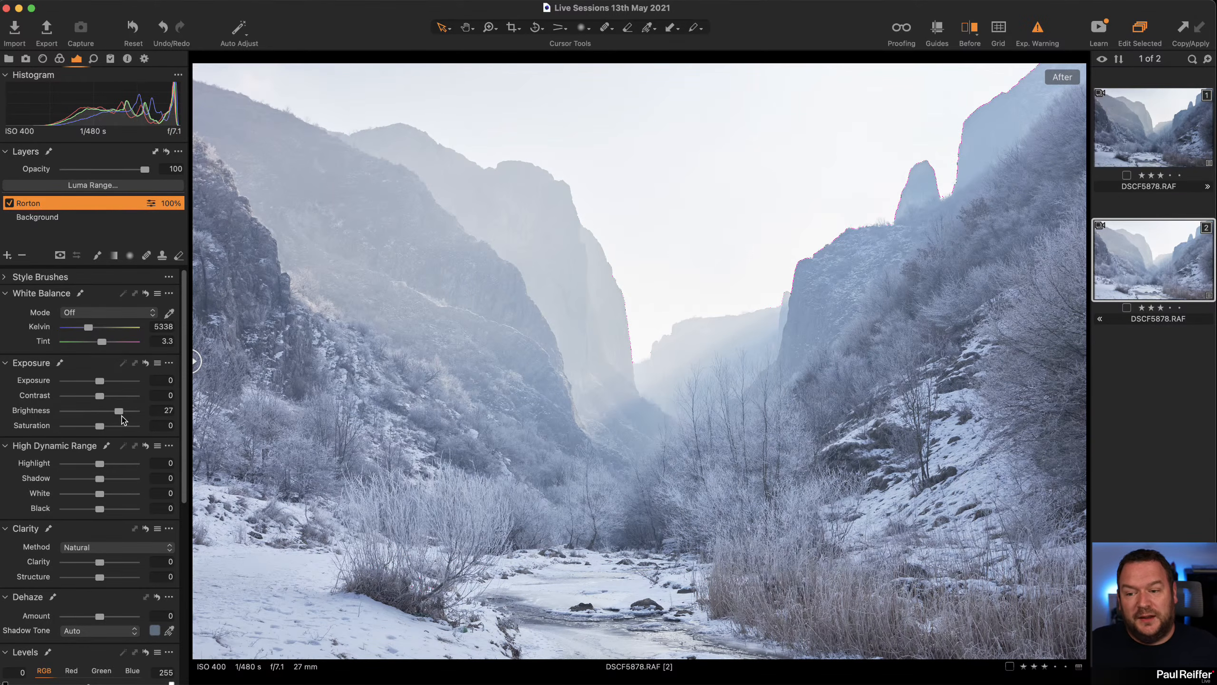
{"action": "left_click", "coordinate": [1039, 29]}
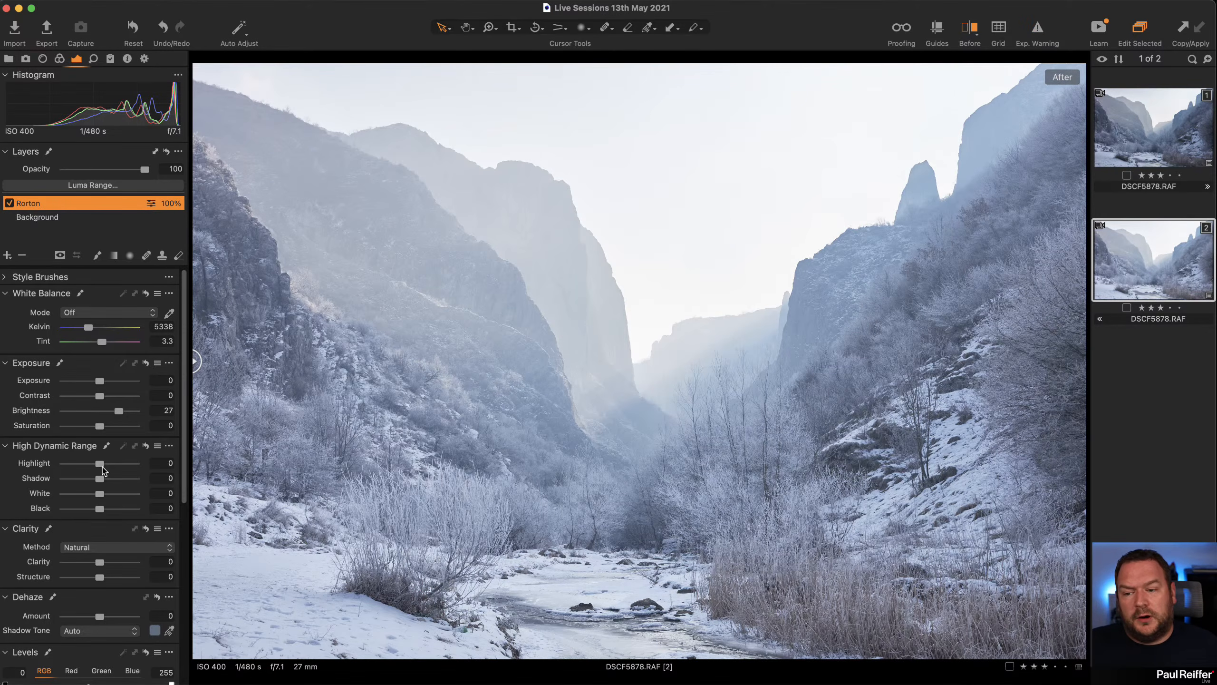
Step: Soften the Rorton layer with highlight 12, contrast -24 and clarity -100
{"action": "left_click_drag", "start_coordinate": [102, 470], "coordinate": [103, 465]}
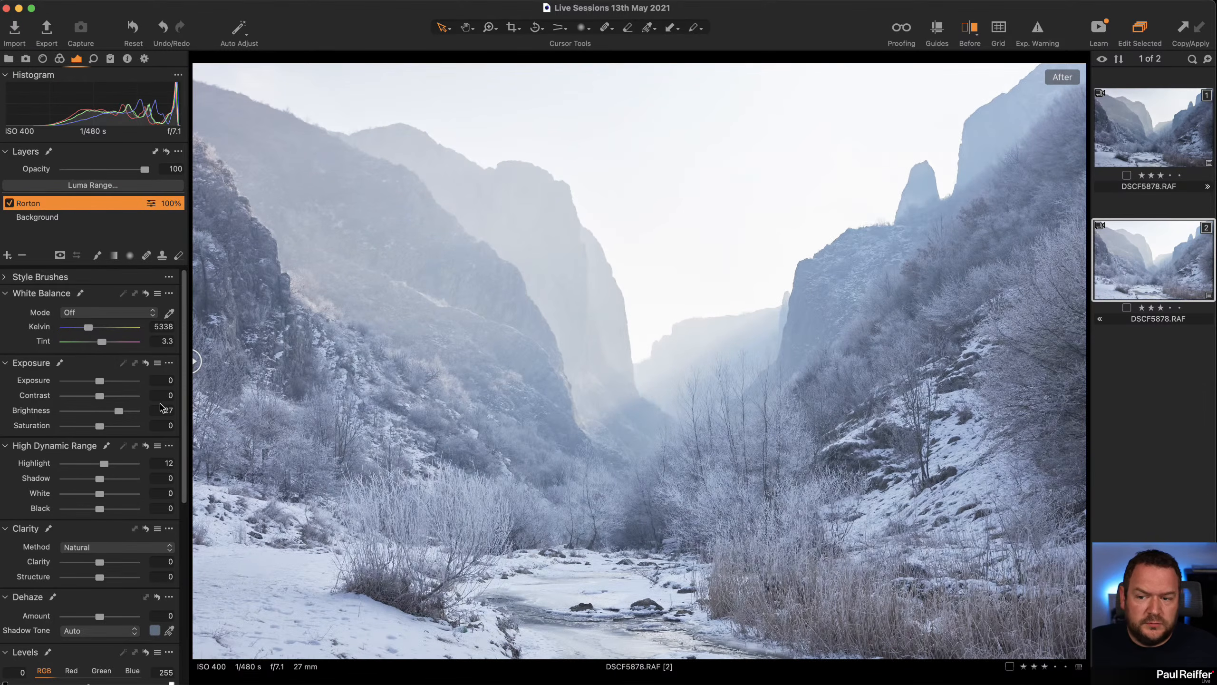
{"action": "left_click_drag", "start_coordinate": [100, 396], "coordinate": [83, 397]}
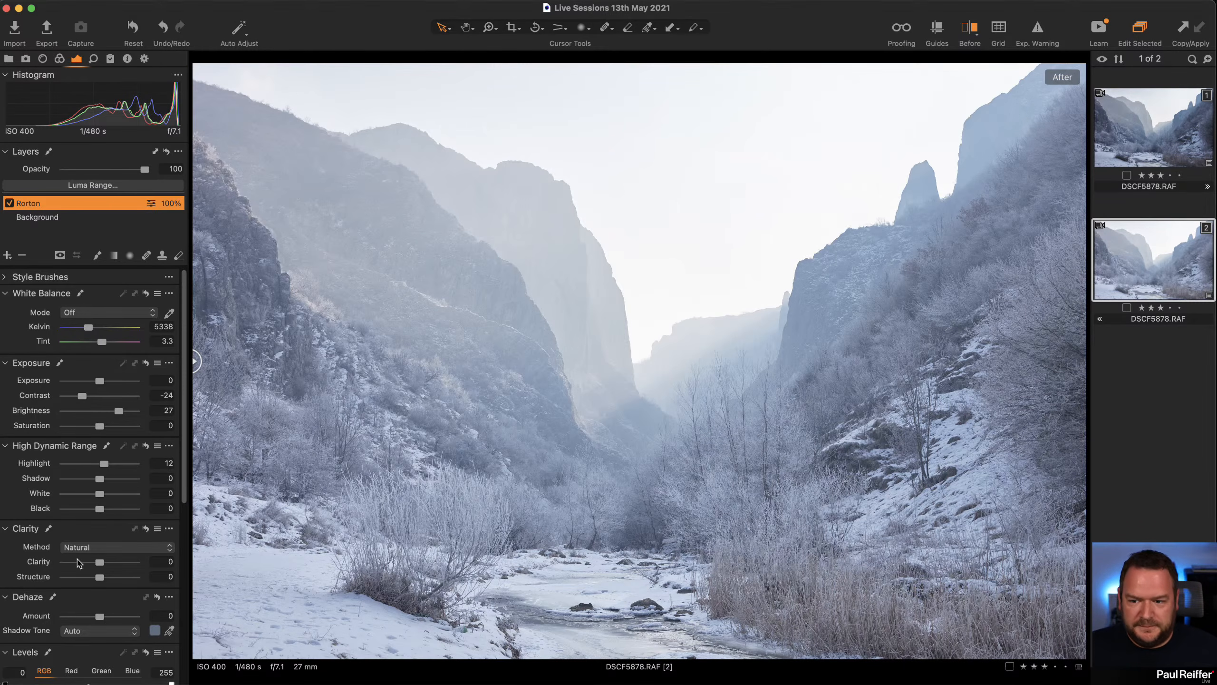
{"action": "left_click_drag", "start_coordinate": [100, 562], "coordinate": [64, 562]}
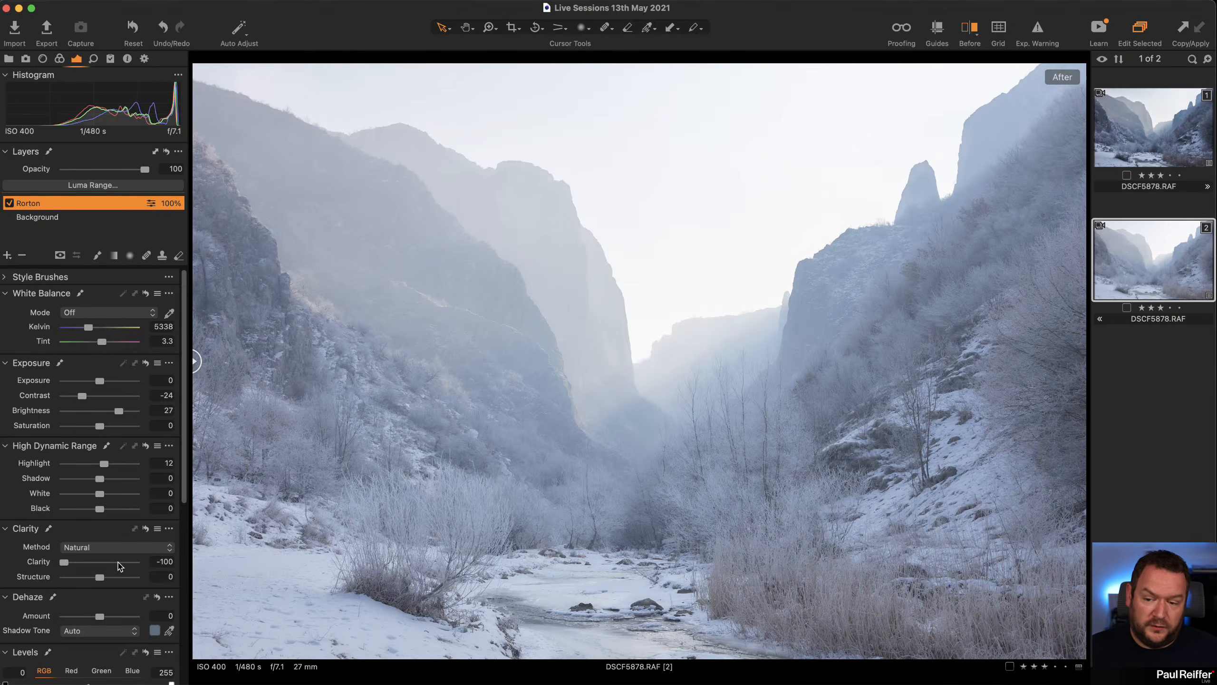
Step: Try a clarity of 91 on the Rorton layer, inspect the frosted bushes up close, and return clarity to -100
{"action": "left_click_drag", "start_coordinate": [118, 561], "coordinate": [134, 567]}
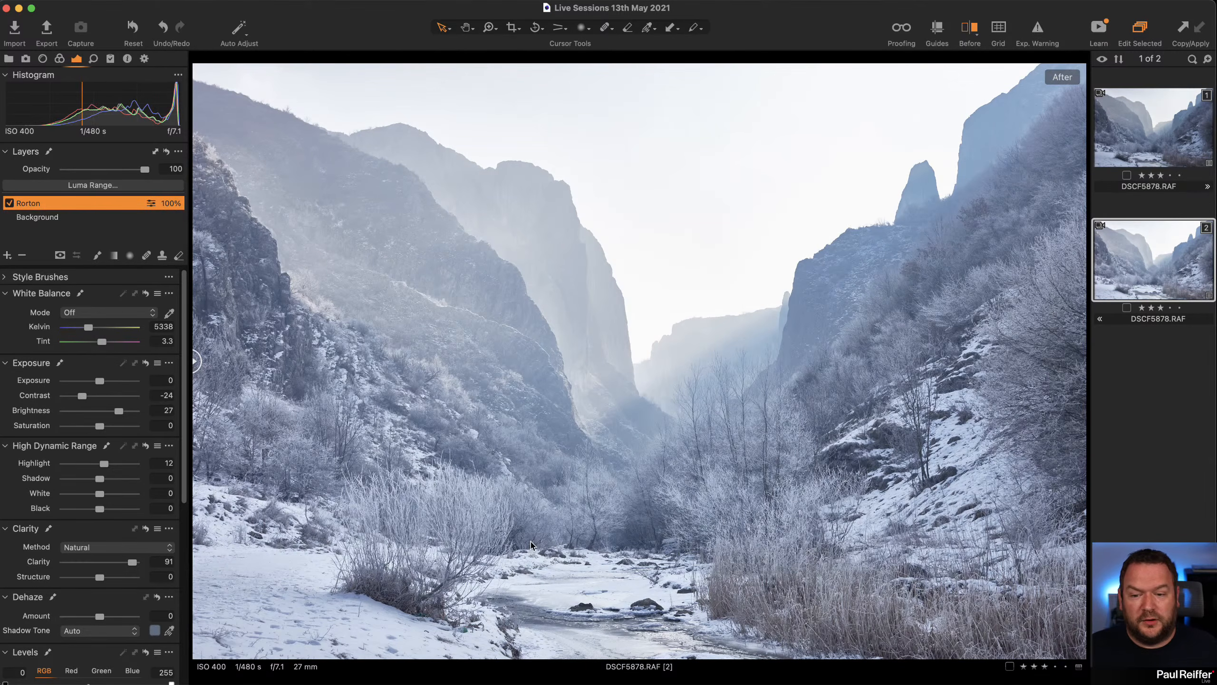
{"action": "key", "text": "z"}
{"action": "left_click", "coordinate": [437, 459]}
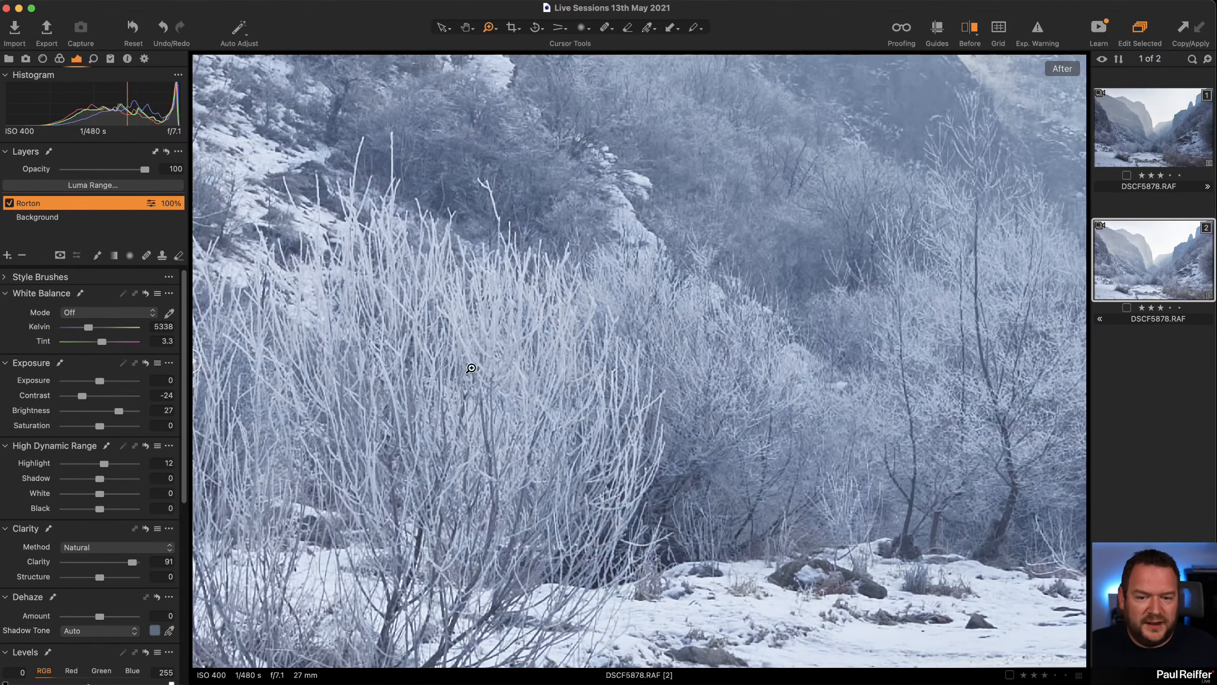
{"action": "left_click", "coordinate": [662, 389], "text": "alt"}
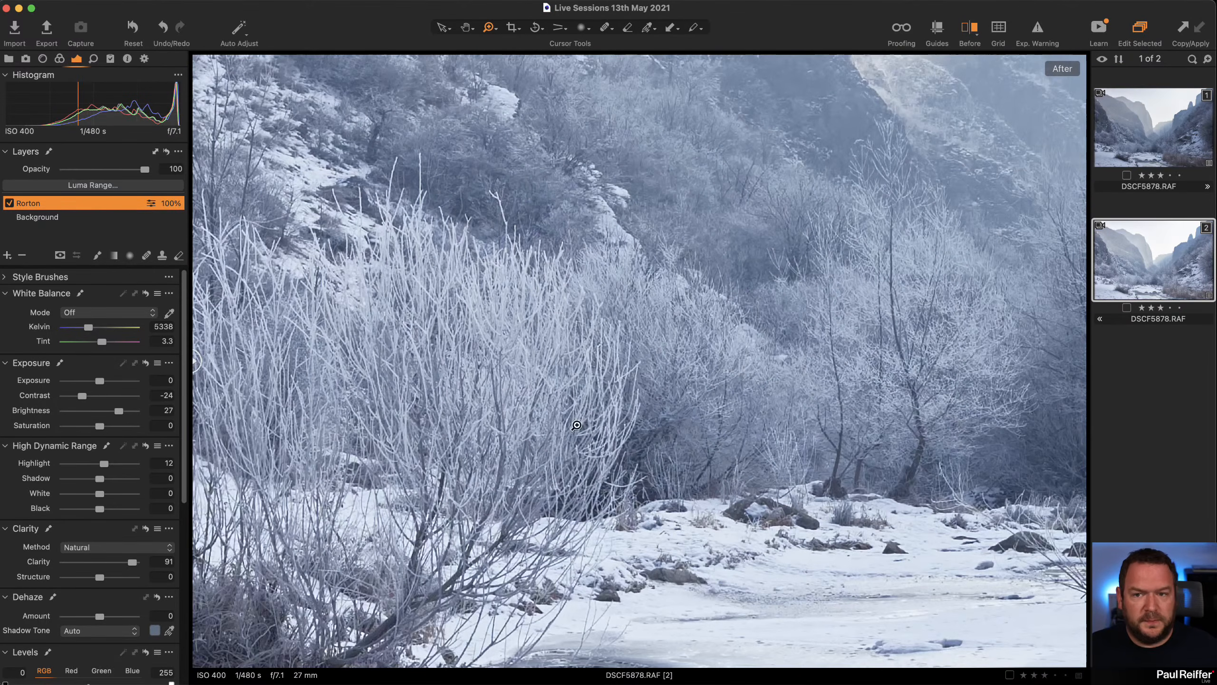
{"action": "left_click", "coordinate": [685, 410], "text": "alt"}
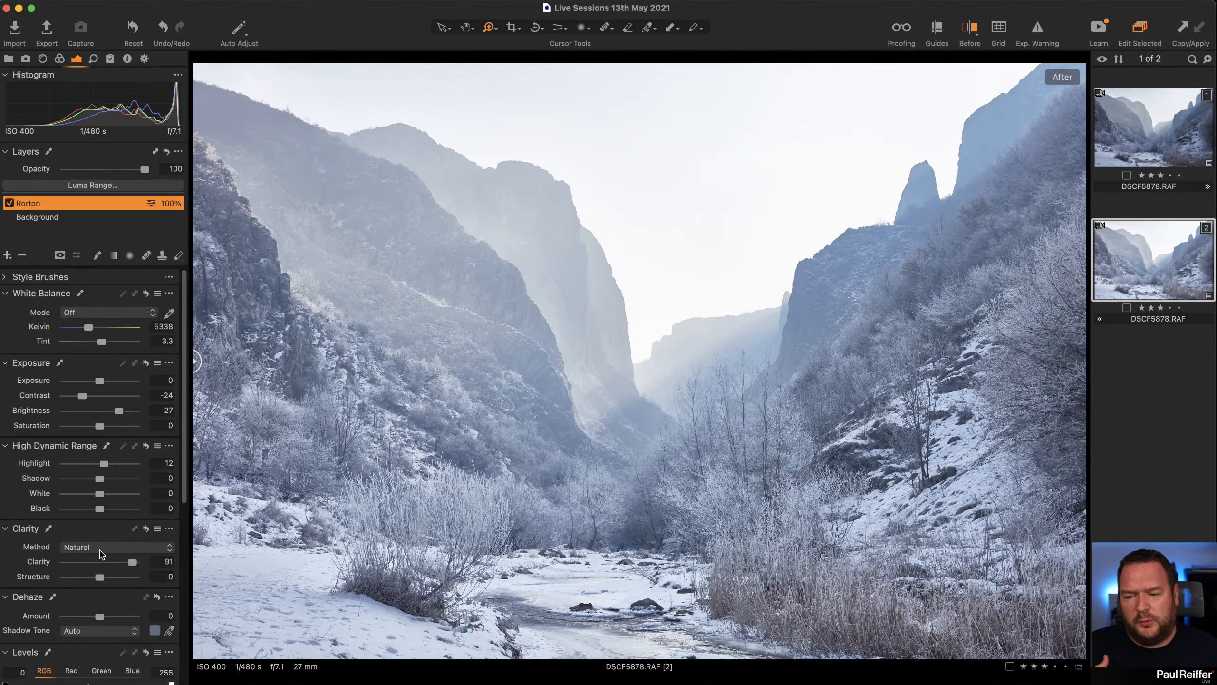
{"action": "left_click_drag", "start_coordinate": [133, 562], "coordinate": [63, 562]}
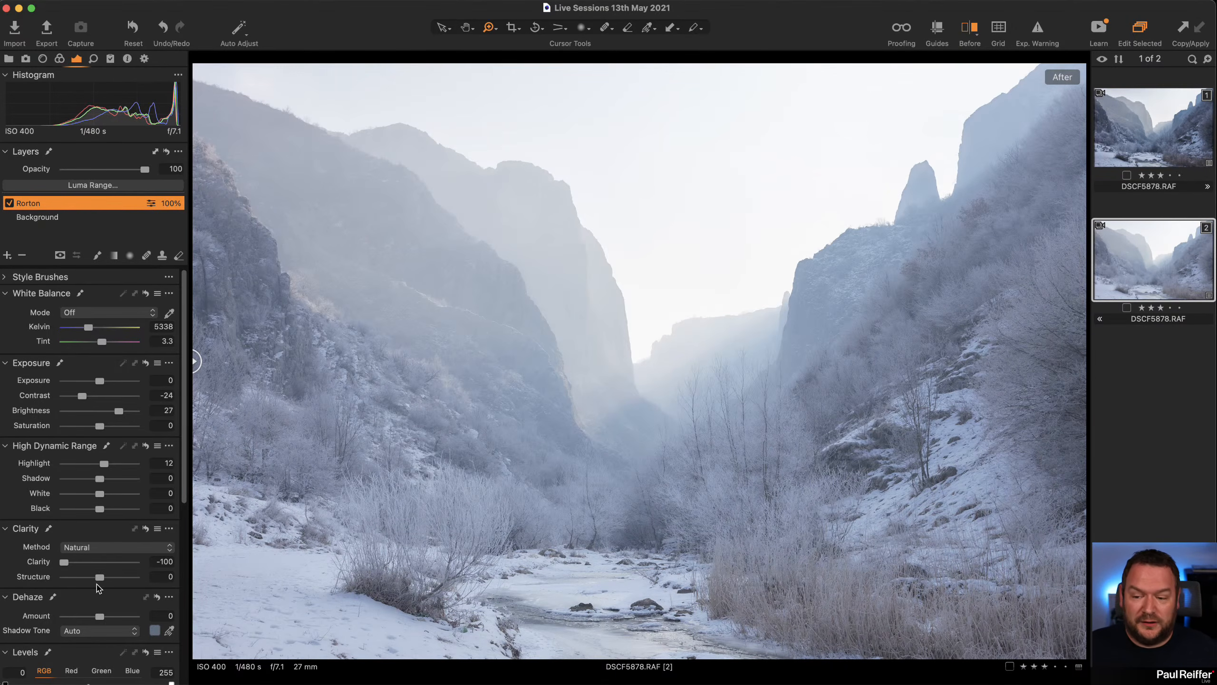
Step: Lower the Rorton layer's structure to -40 and its dehaze amount to -100
{"action": "left_click_drag", "start_coordinate": [102, 577], "coordinate": [92, 581]}
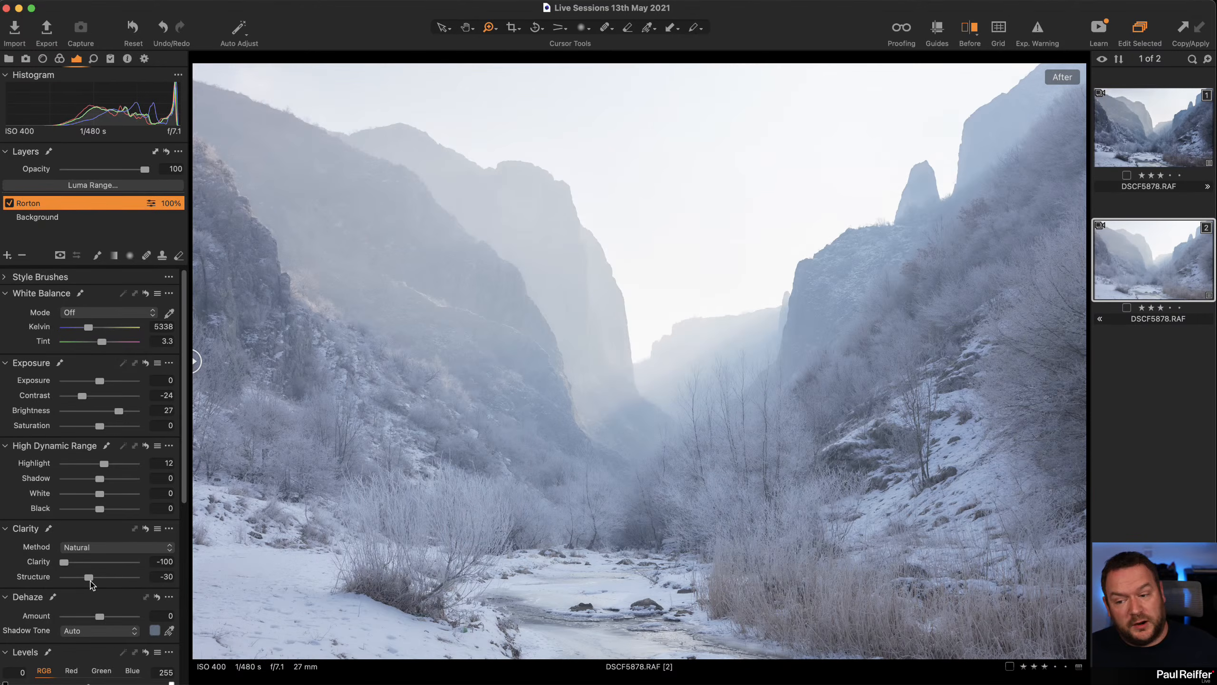
{"action": "mouse_move", "coordinate": [90, 581]}
{"action": "left_mouse_down"}
{"action": "mouse_move", "coordinate": [52, 580]}
{"action": "mouse_move", "coordinate": [86, 581]}
{"action": "left_mouse_up"}
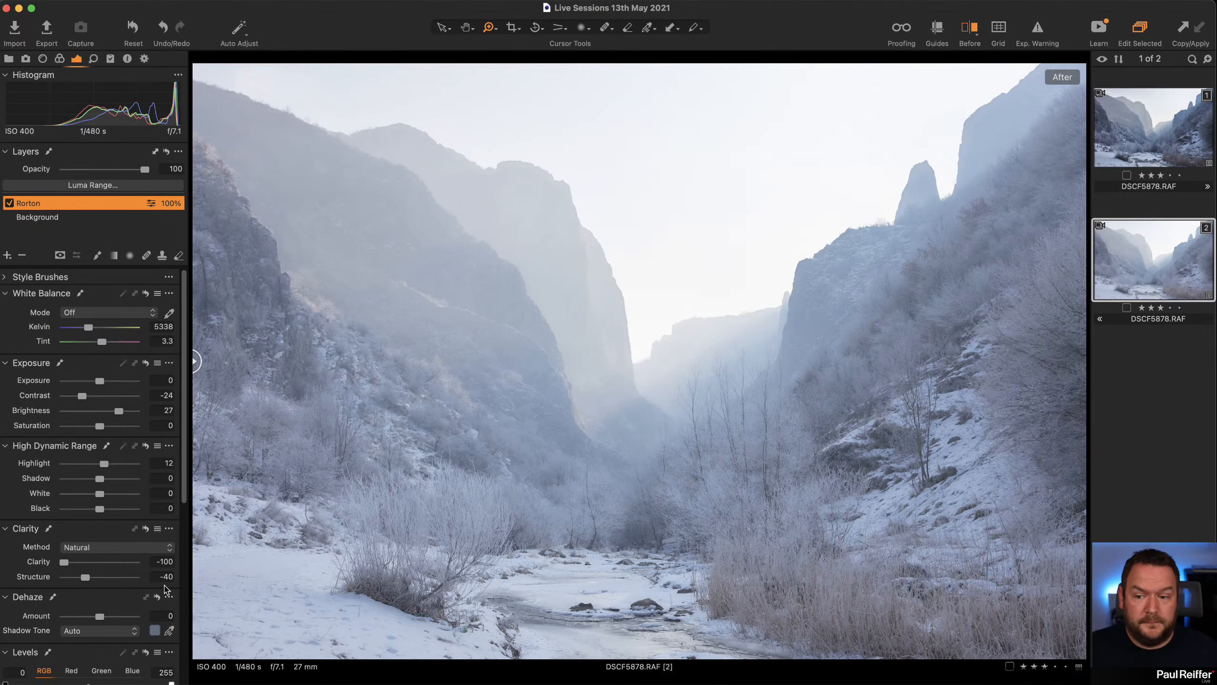
{"action": "scroll", "coordinate": [83, 585], "scroll_direction": "down", "scroll_amount": 2}
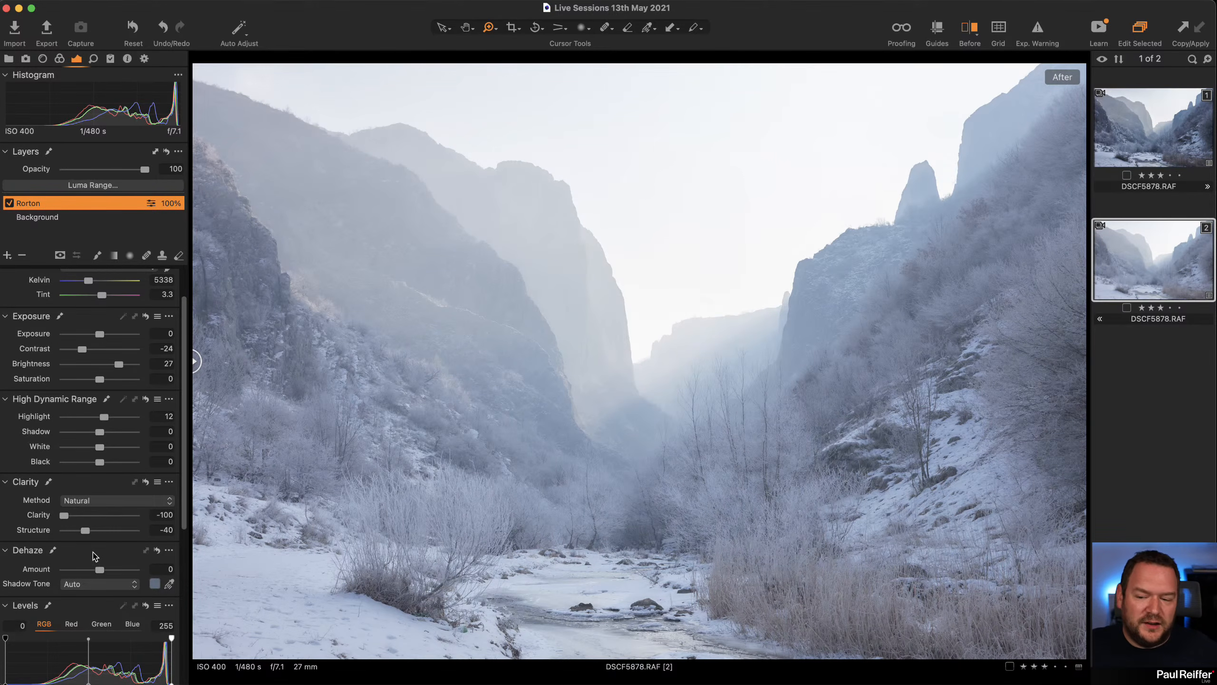
{"action": "left_click_drag", "start_coordinate": [100, 569], "coordinate": [63, 569]}
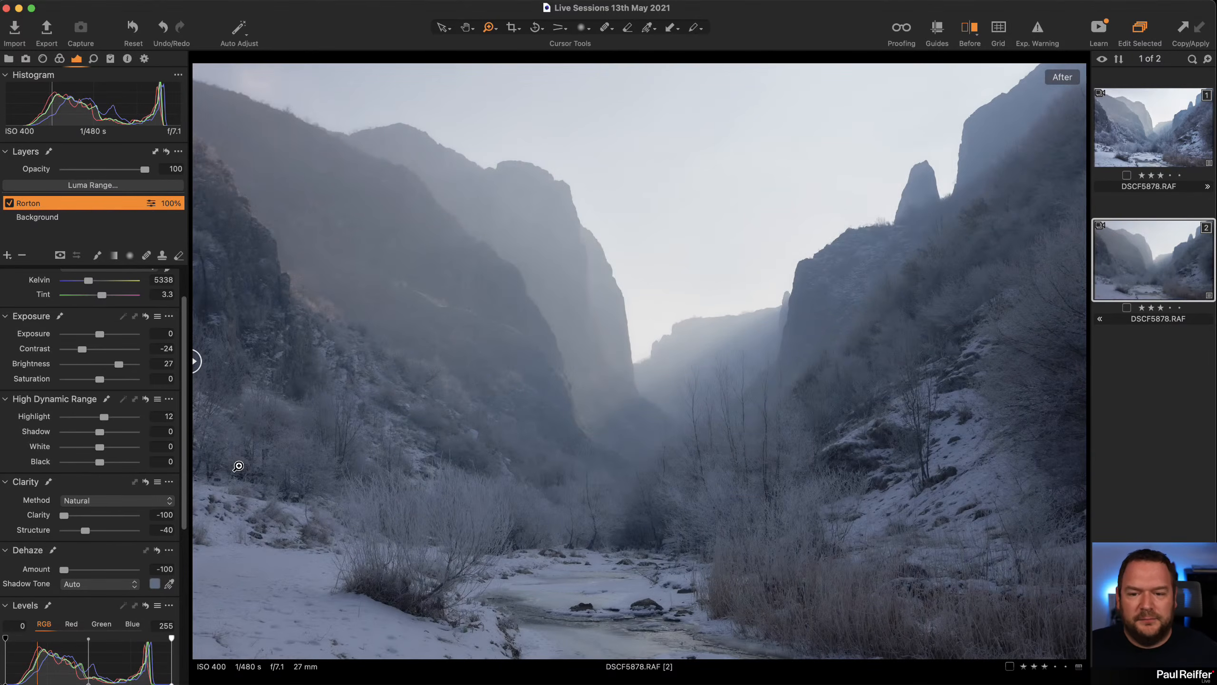
Step: Sample the Dehaze shadow tone from the hazy slopes on the valley's left, finishing with the shaded cliff on its right
{"action": "left_click", "coordinate": [168, 583]}
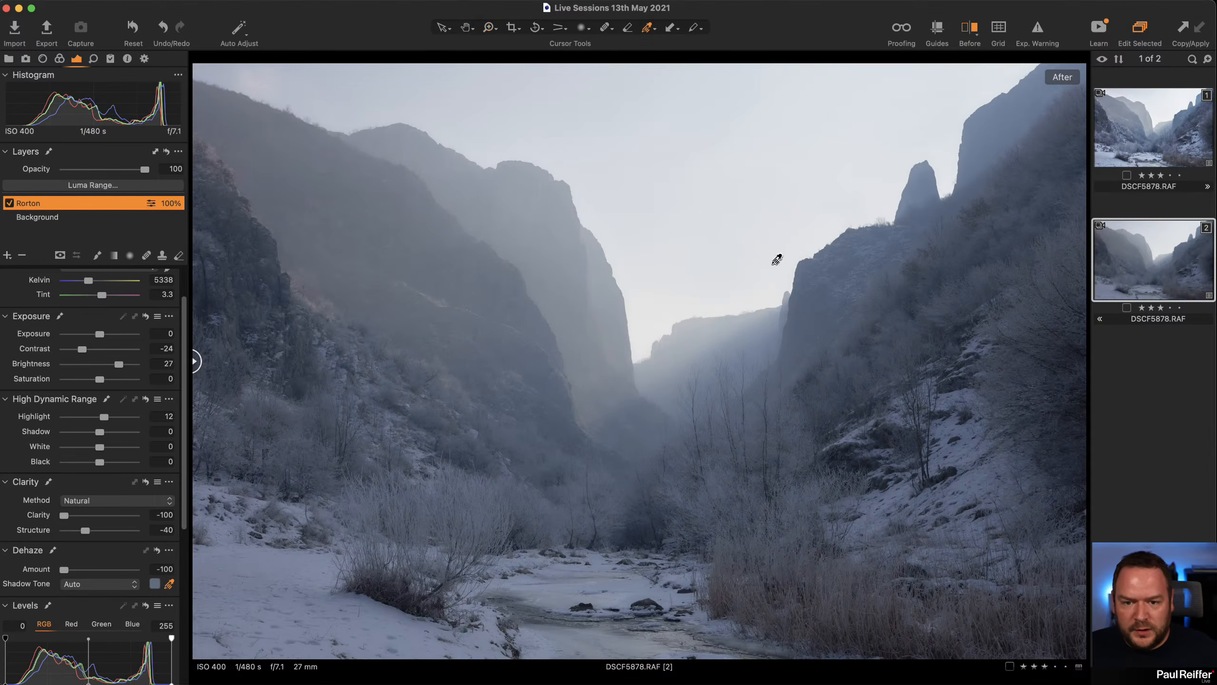
{"action": "left_click", "coordinate": [552, 303]}
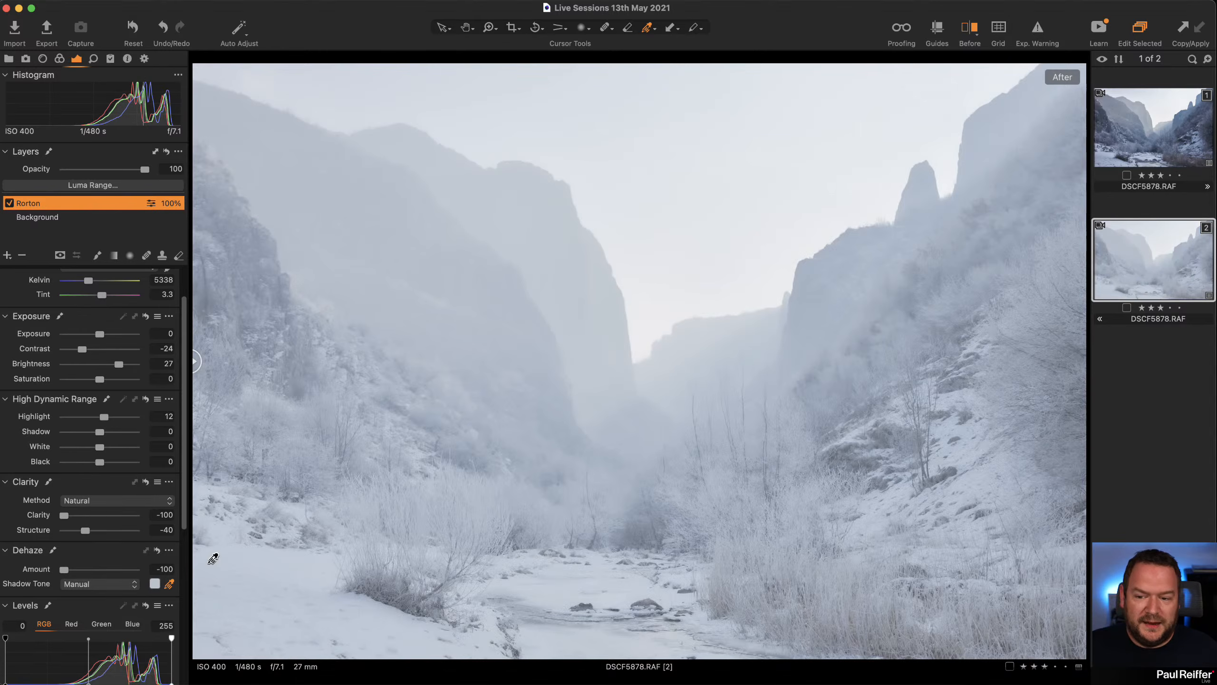
{"action": "left_click", "coordinate": [522, 309]}
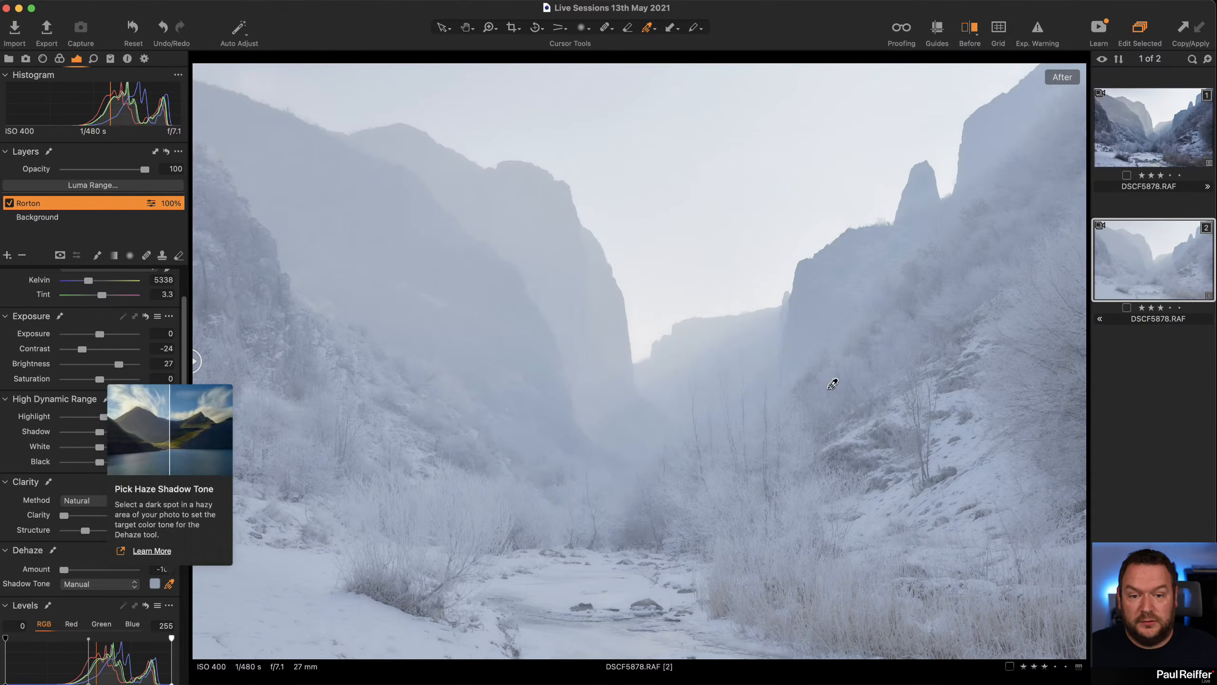
{"action": "left_click", "coordinate": [807, 313]}
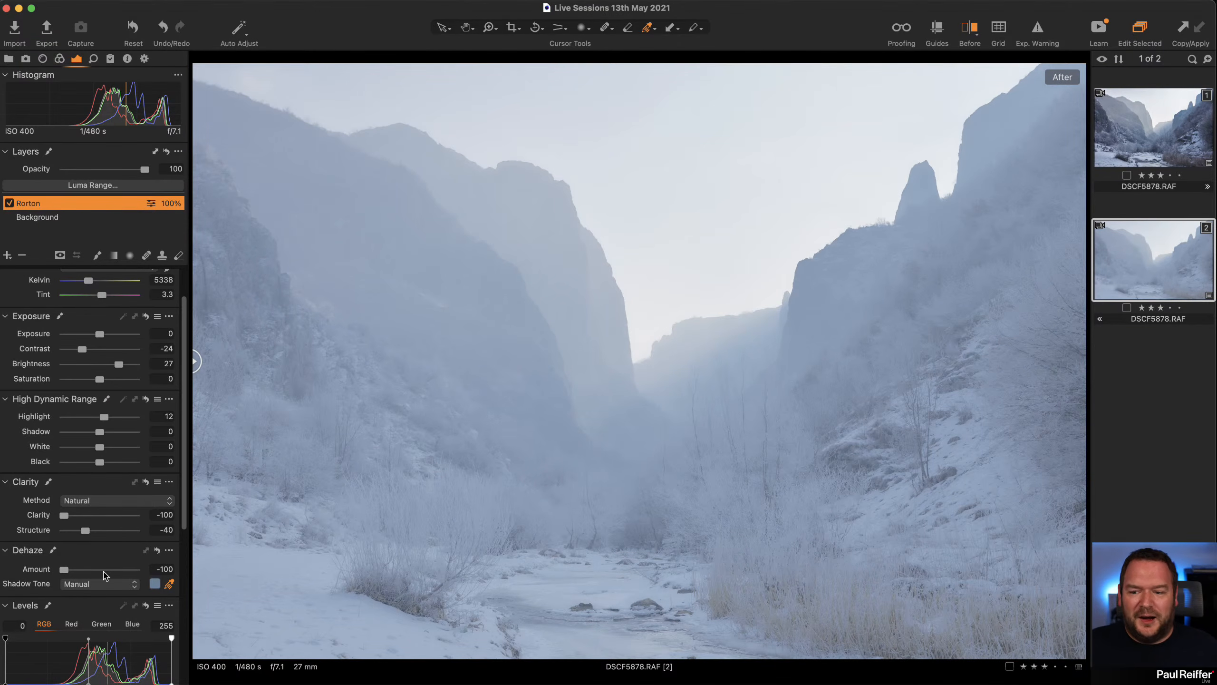
Step: Try a dehaze amount of 100, settle on -25, and compare the image with the Rorton layer off and on
{"action": "left_click_drag", "start_coordinate": [64, 569], "coordinate": [147, 574]}
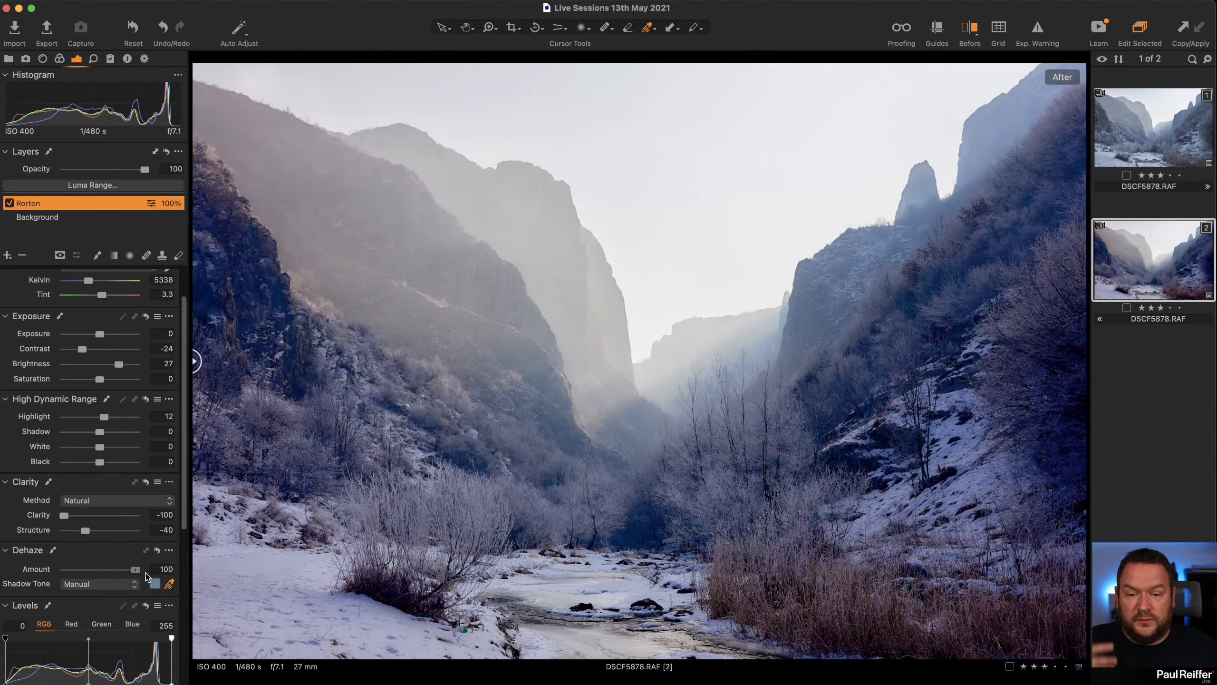
{"action": "left_click_drag", "start_coordinate": [135, 571], "coordinate": [89, 574]}
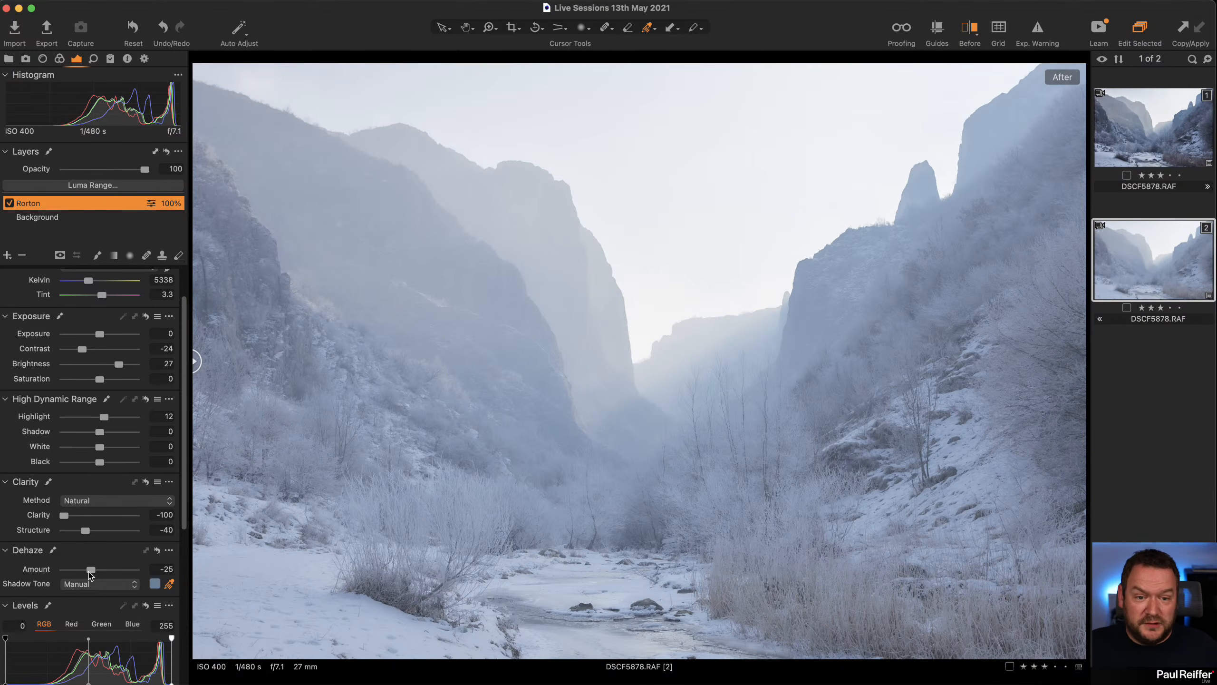
{"action": "left_click", "coordinate": [8, 203]}
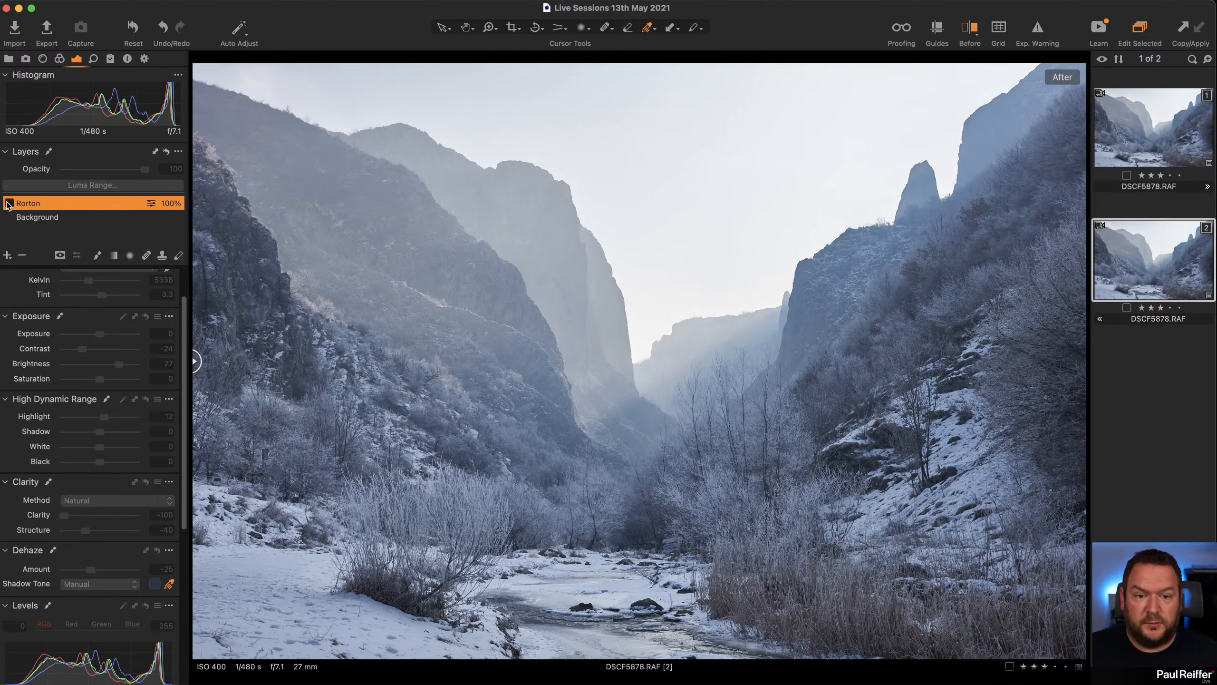
{"action": "left_click", "coordinate": [8, 203]}
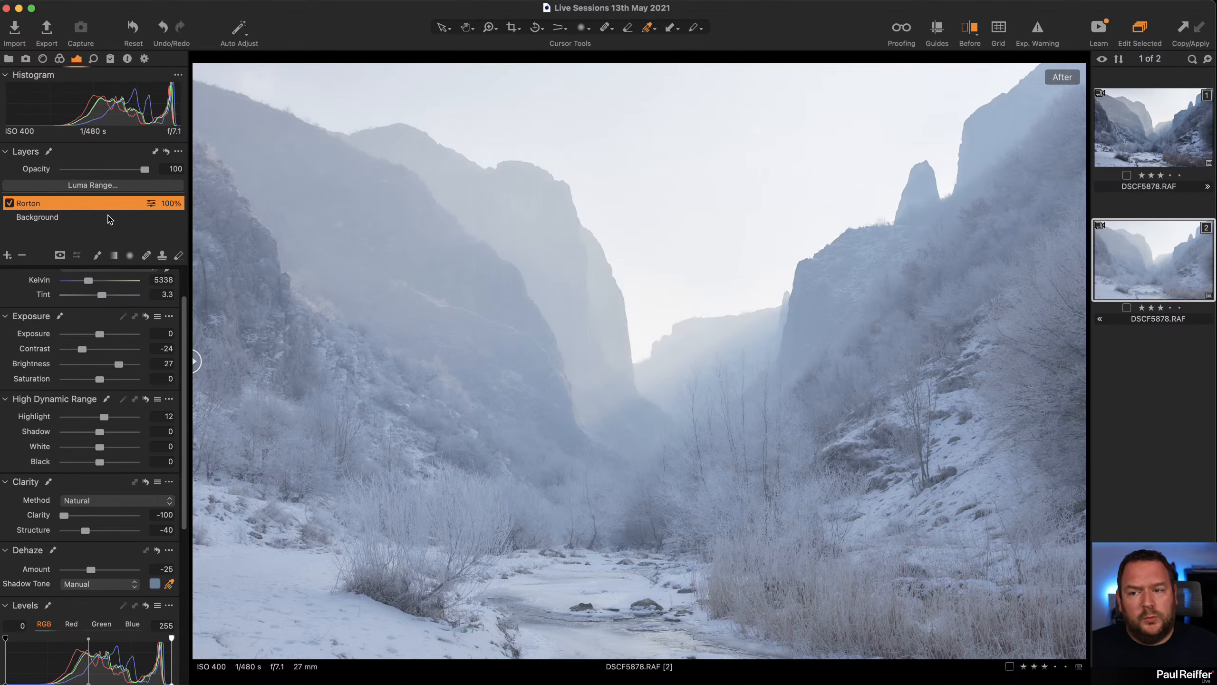
Step: View the Rorton layer's luma range settings without applying them, and inspect its mask overlay on the image
{"action": "left_click", "coordinate": [120, 188]}
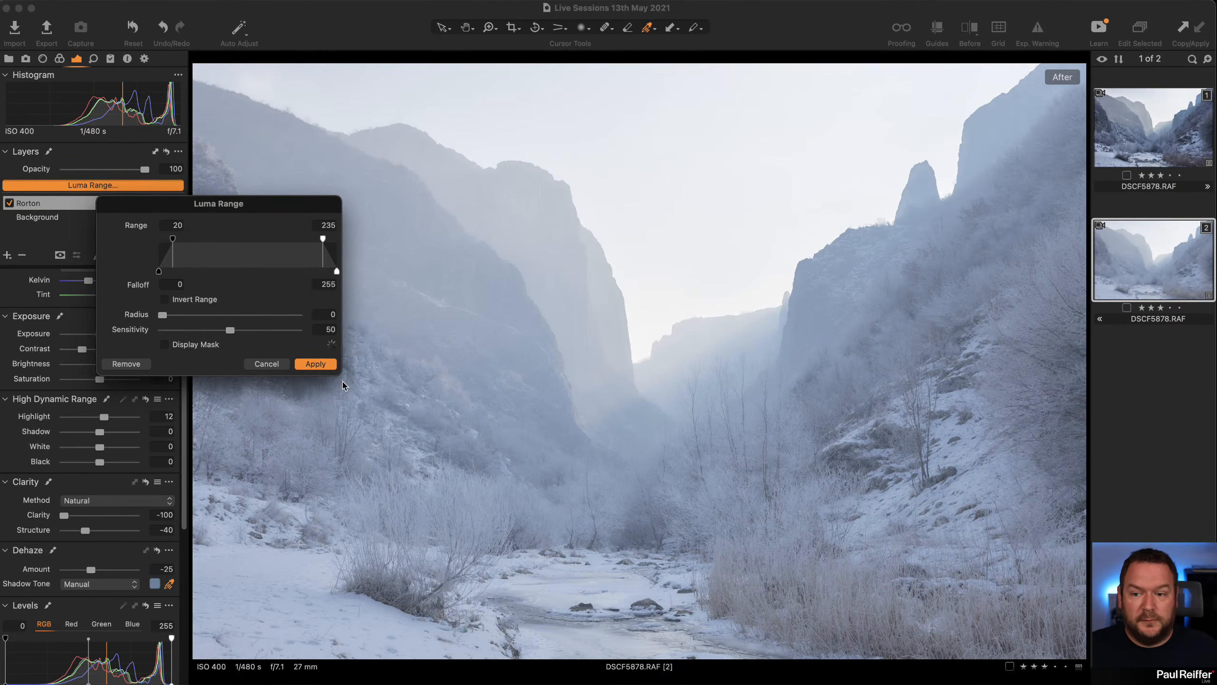
{"action": "left_click", "coordinate": [253, 363]}
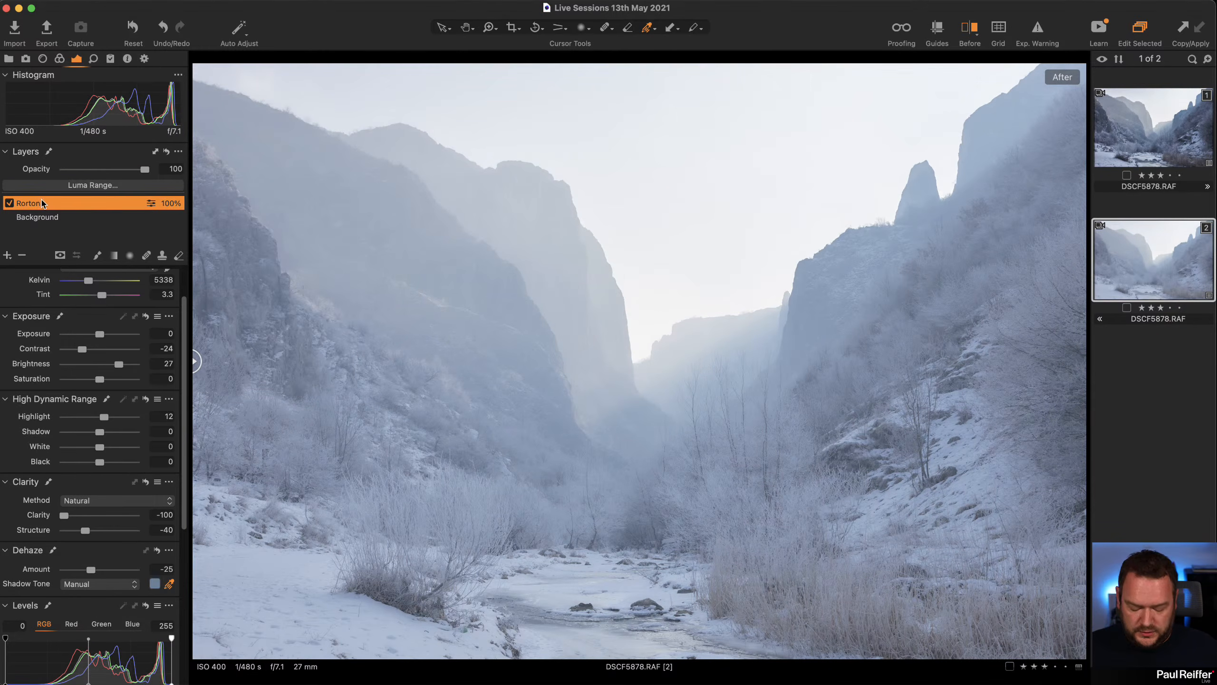
{"action": "key", "text": "m"}
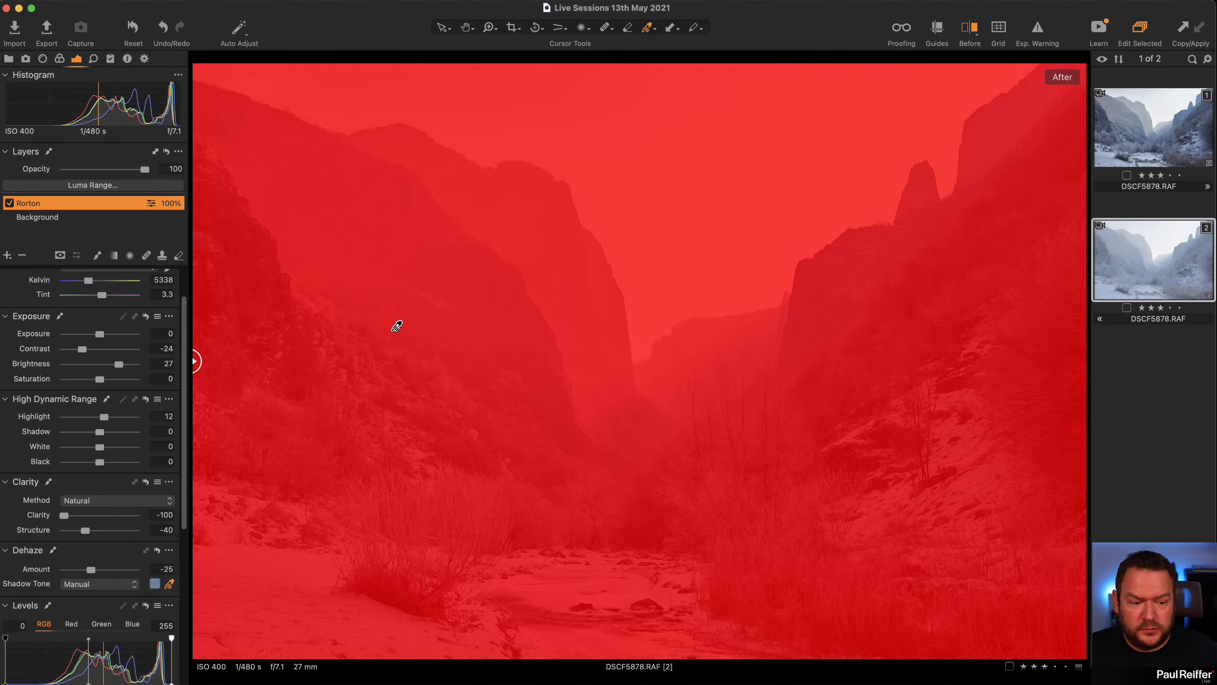
{"action": "key", "text": "m"}
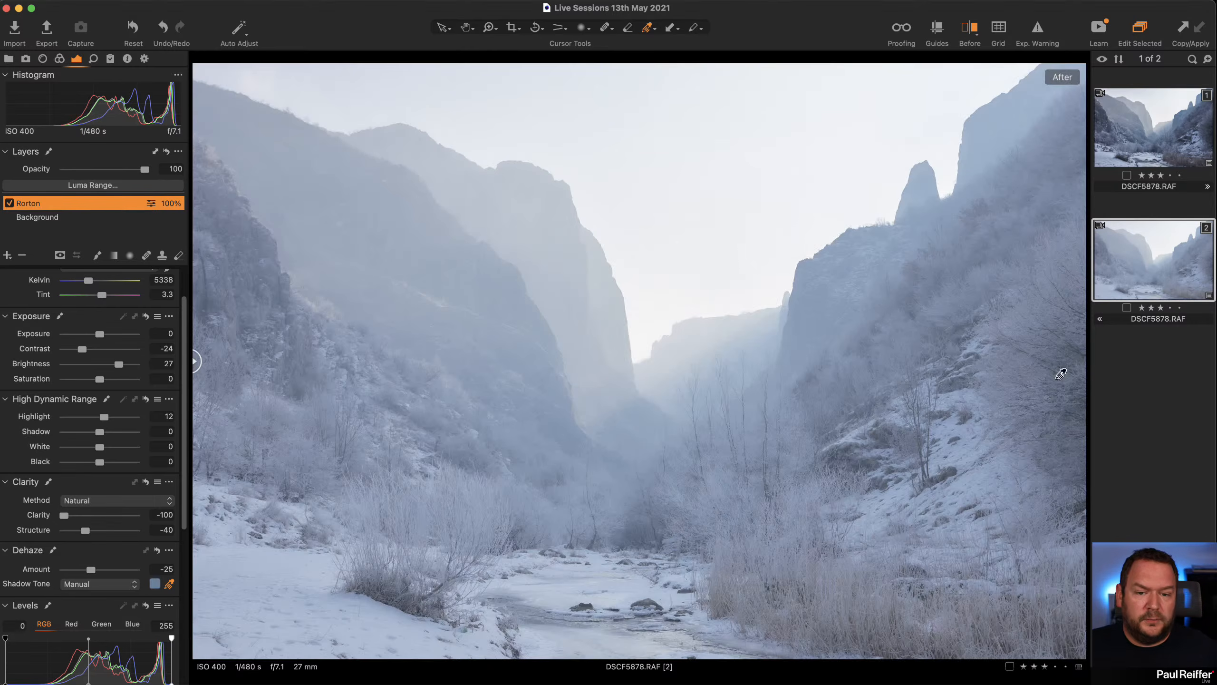
Step: Limit the Rorton layer to a luma range of 176 to 255 with a lower falloff of 40
{"action": "left_click", "coordinate": [113, 186]}
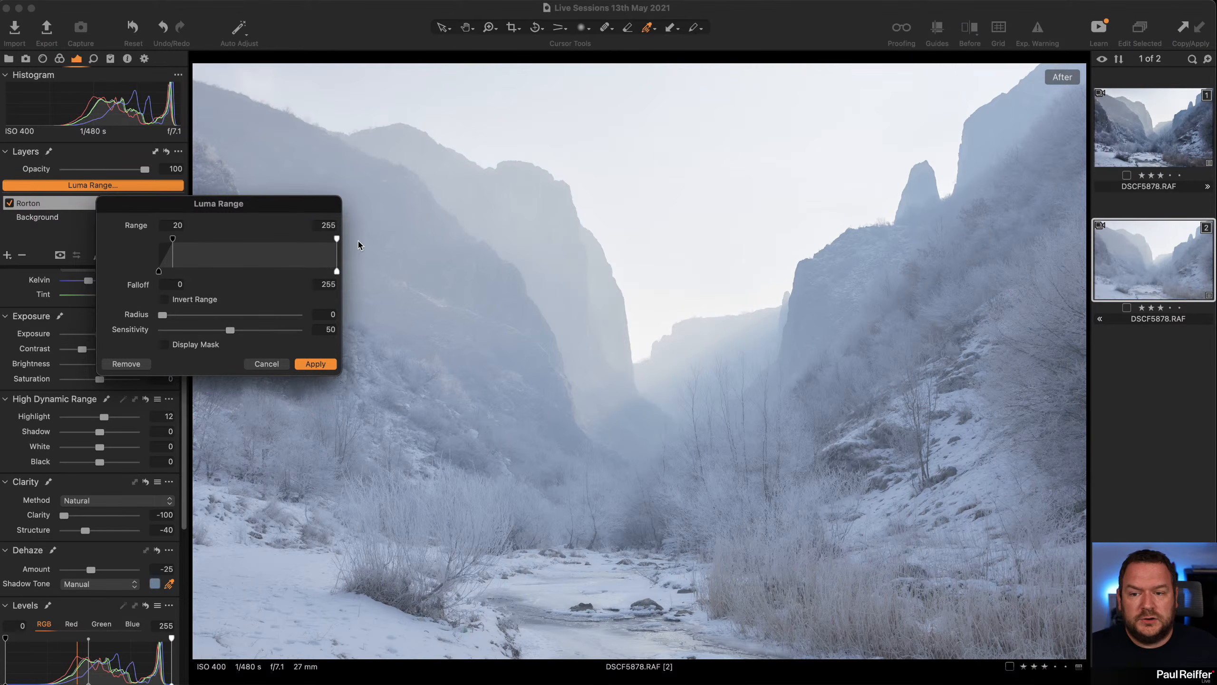
{"action": "left_click_drag", "start_coordinate": [172, 238], "coordinate": [280, 246]}
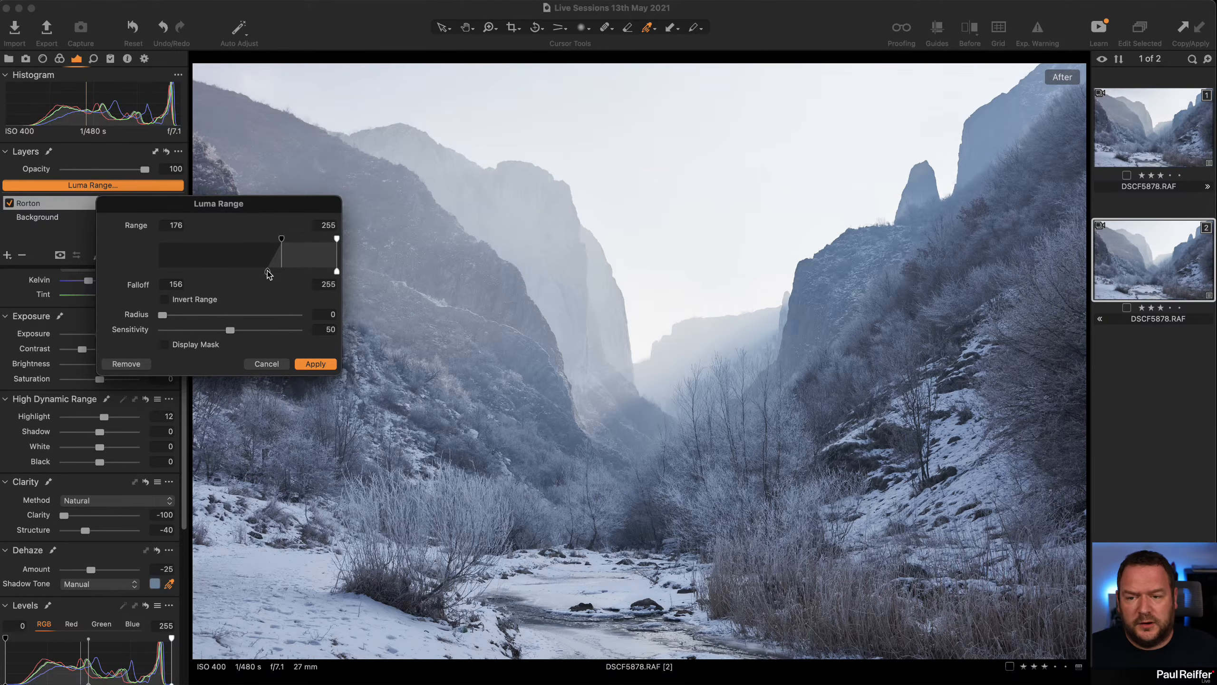
{"action": "left_click_drag", "start_coordinate": [268, 271], "coordinate": [192, 273]}
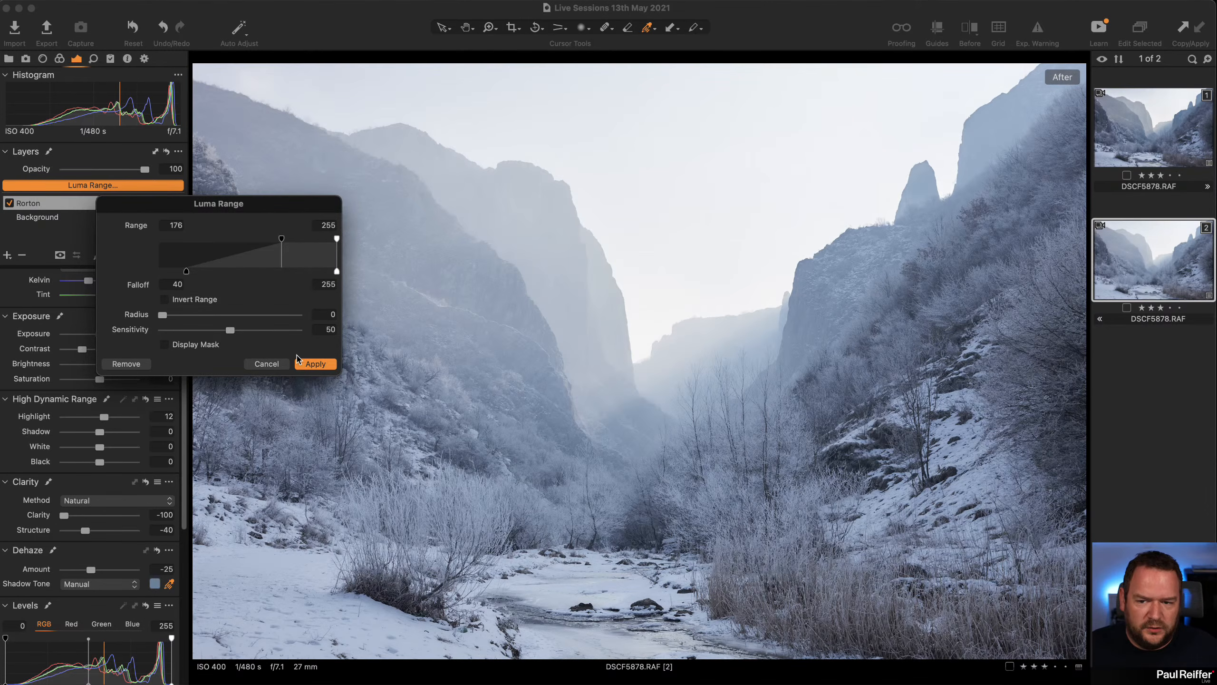
{"action": "left_click", "coordinate": [315, 364]}
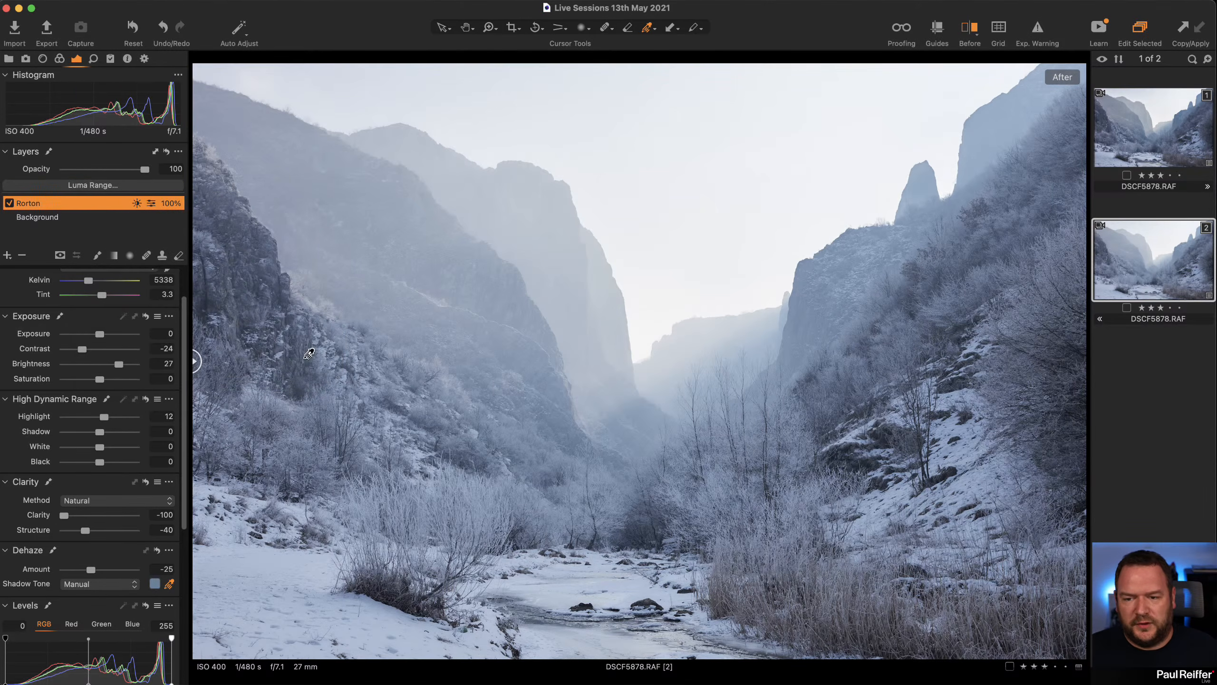
Step: Compare the image with the Rorton layer off and on, both at full view and close up on the cliffs and slopes
{"action": "left_click", "coordinate": [9, 204]}
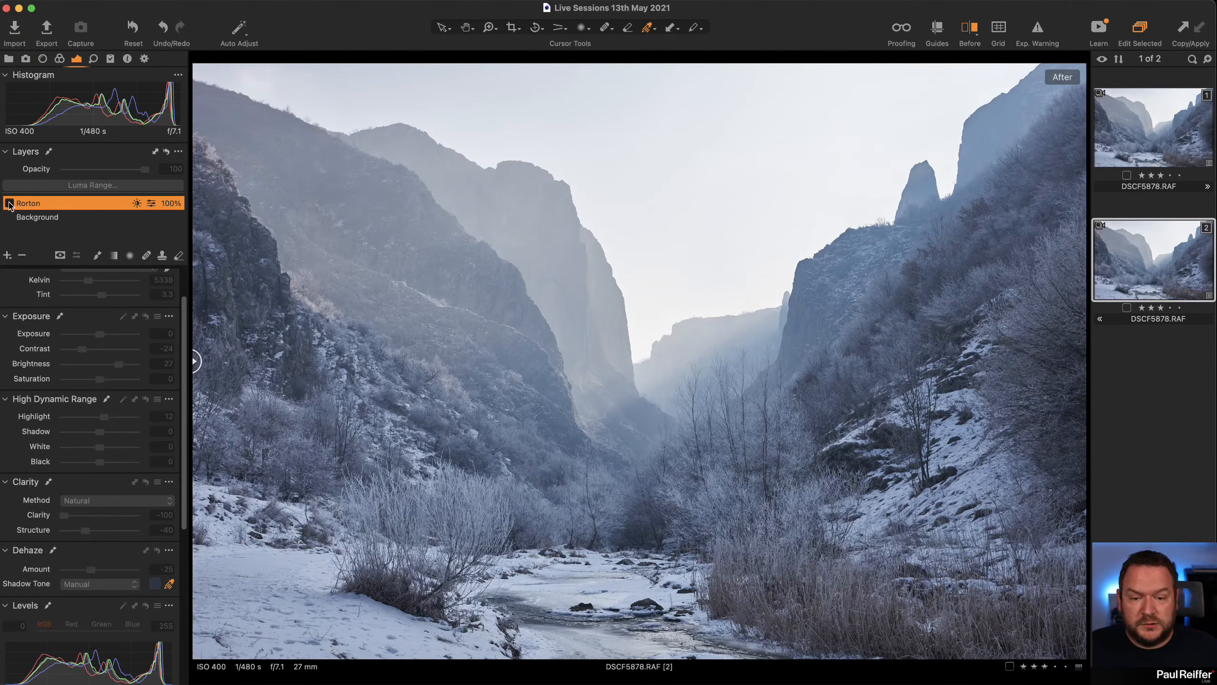
{"action": "left_click", "coordinate": [9, 204]}
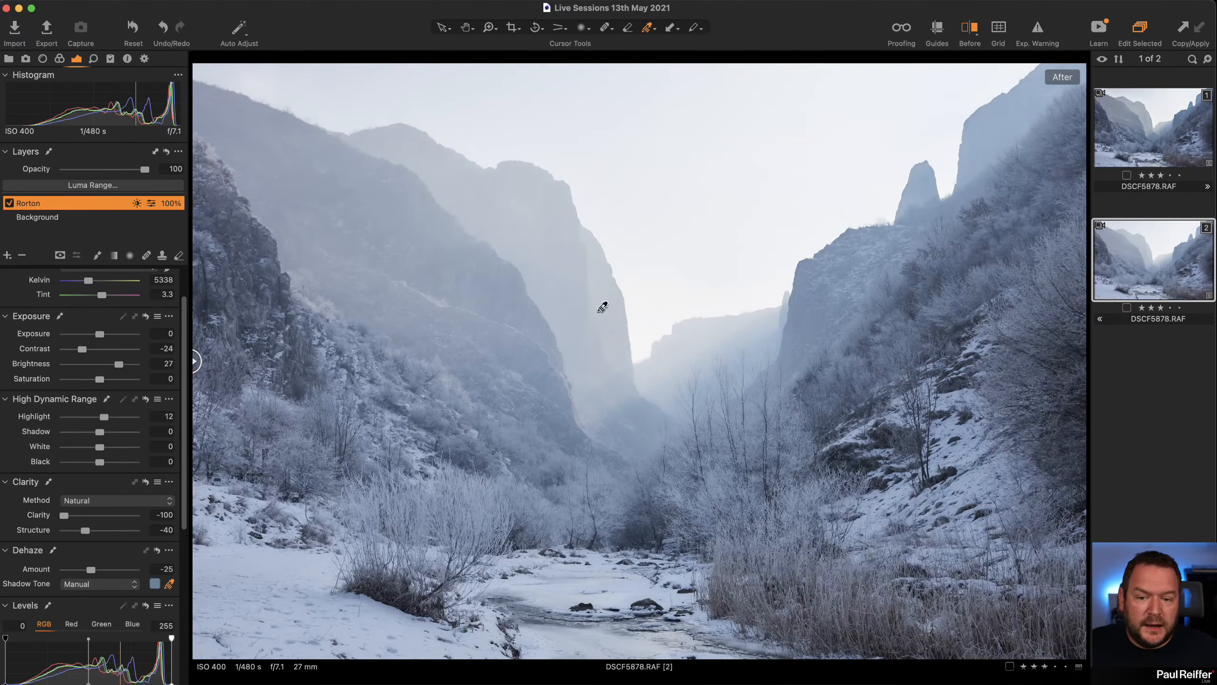
{"action": "key", "text": "z"}
{"action": "left_click", "coordinate": [582, 362]}
{"action": "left_click", "coordinate": [590, 364]}
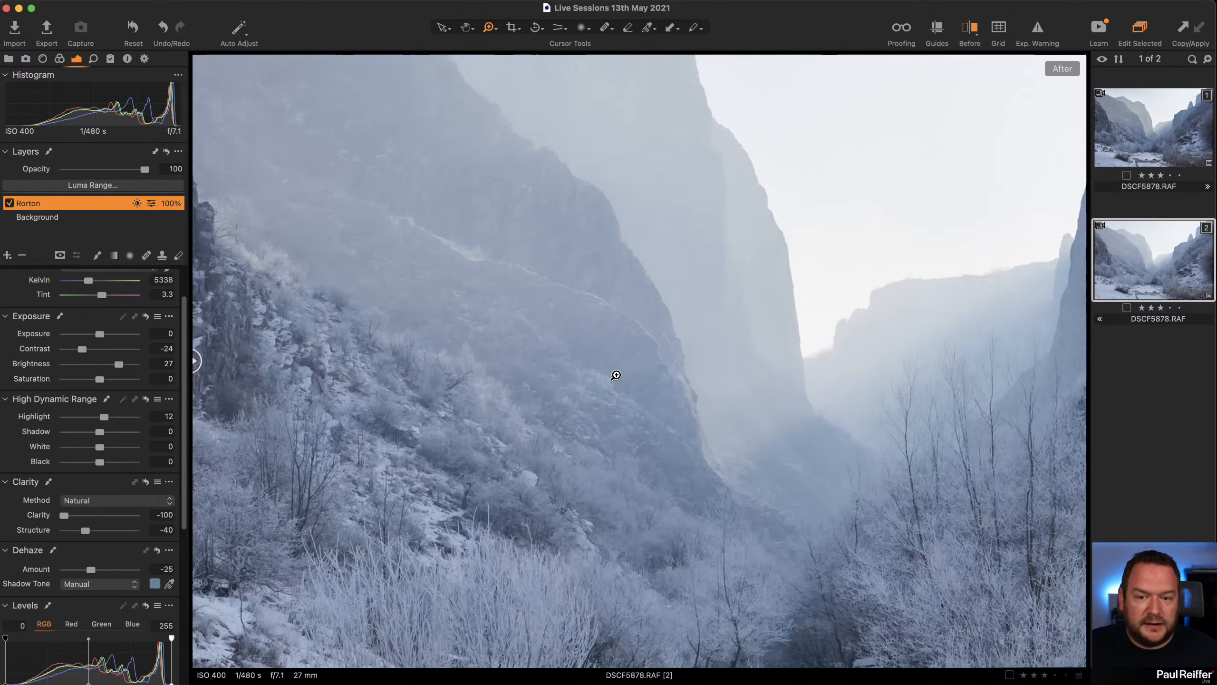
{"action": "left_click_drag", "start_coordinate": [642, 381], "coordinate": [278, 343]}
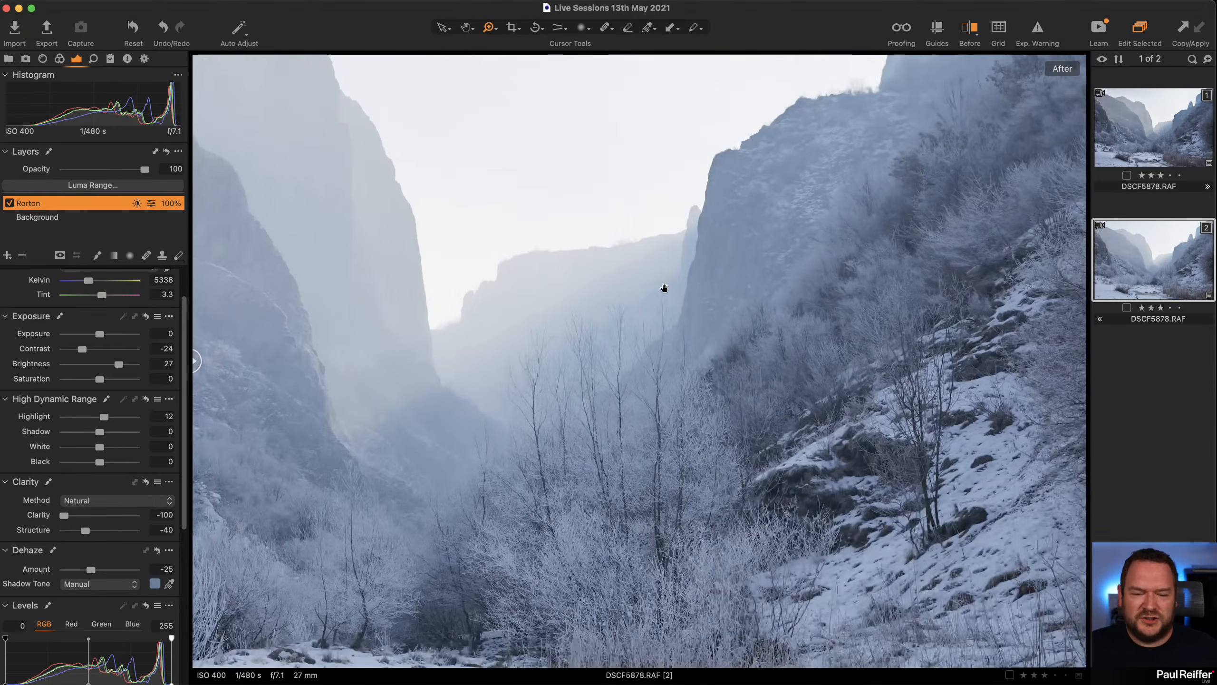
{"action": "left_click_drag", "start_coordinate": [663, 289], "coordinate": [711, 470]}
{"action": "left_click", "coordinate": [384, 492]}
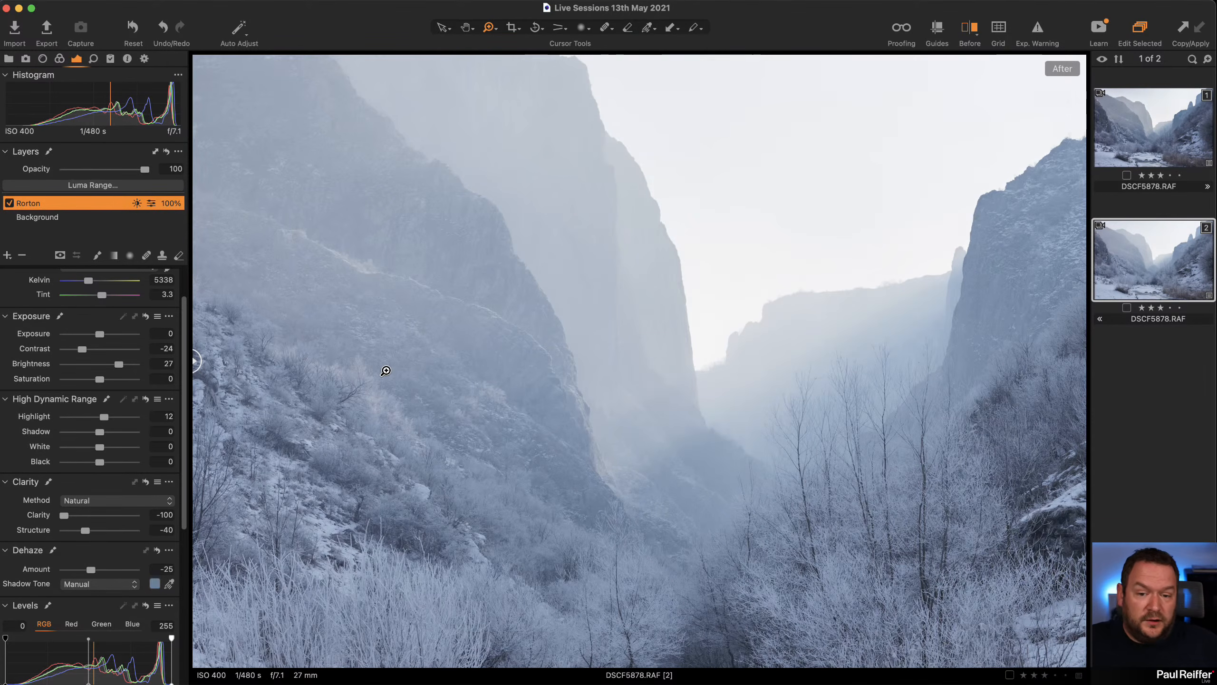
{"action": "left_click", "coordinate": [9, 203]}
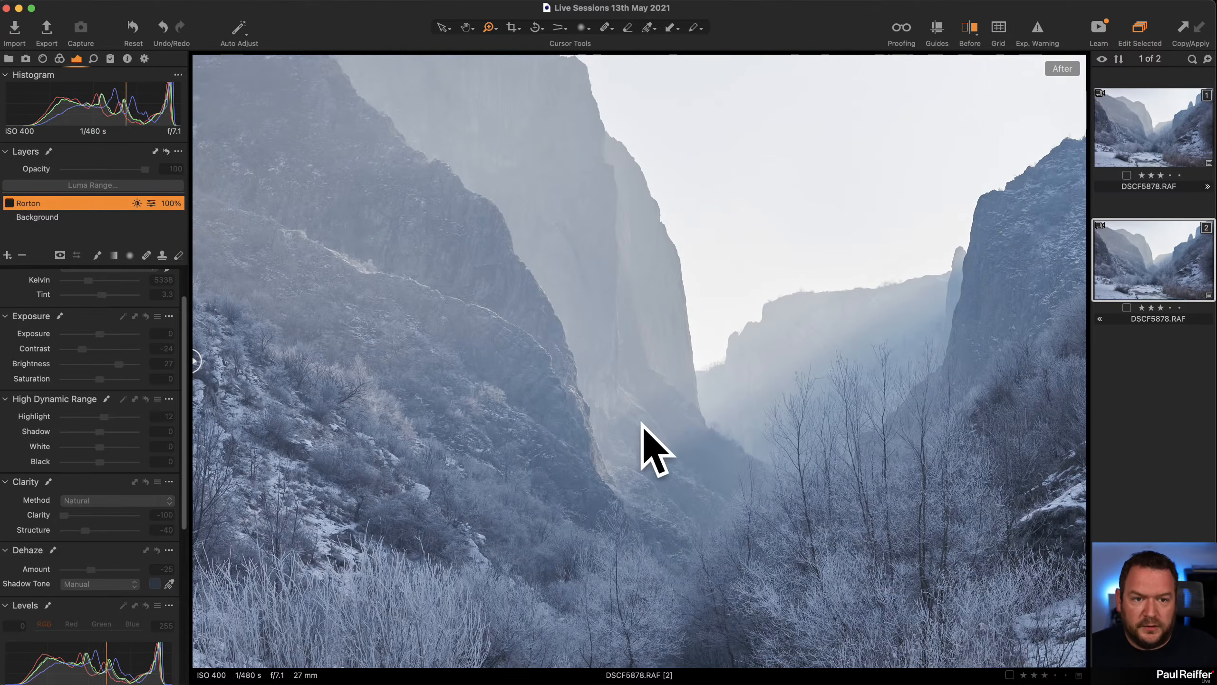
{"action": "left_click", "coordinate": [9, 203]}
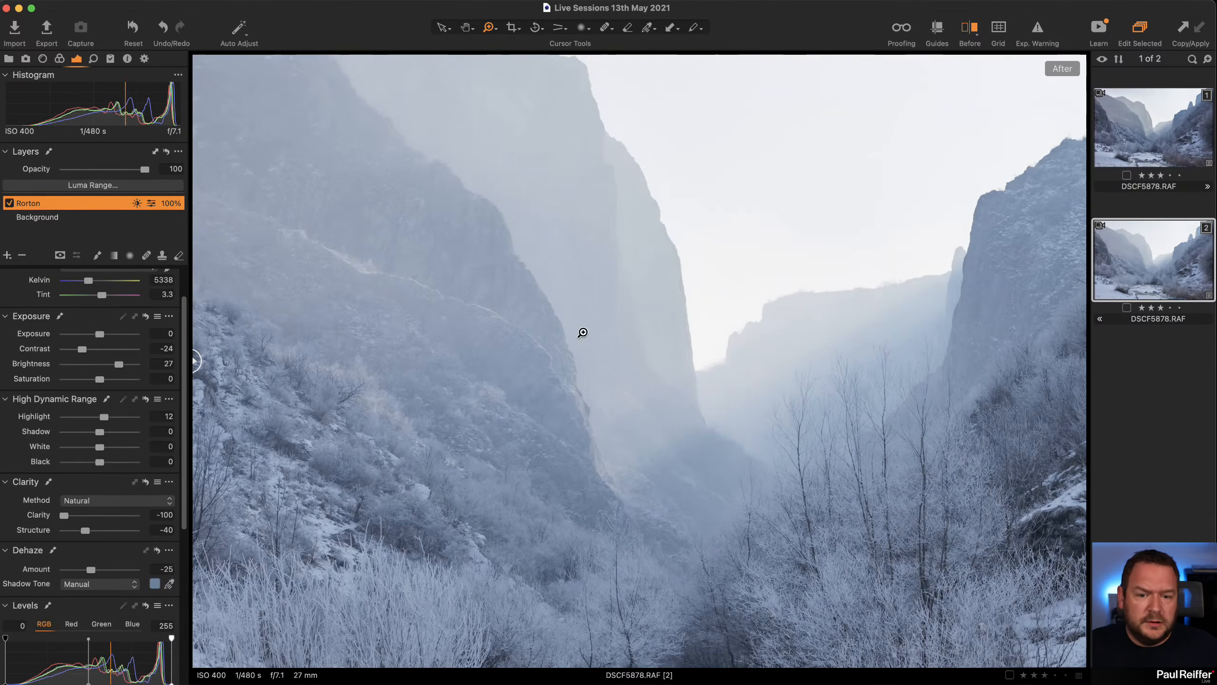
{"action": "left_click", "coordinate": [598, 386]}
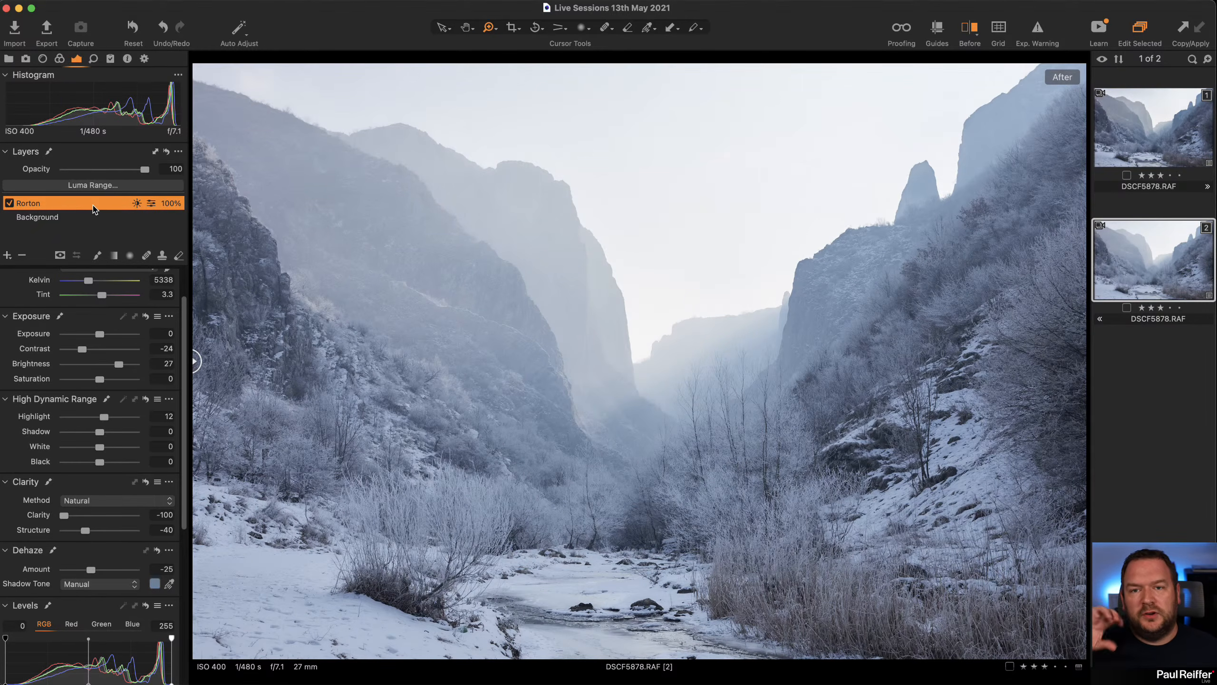
Step: Try a shadow-only luma range of 0 to 35 with an upper falloff of 133 on the Rorton layer and discard it
{"action": "left_click", "coordinate": [93, 185]}
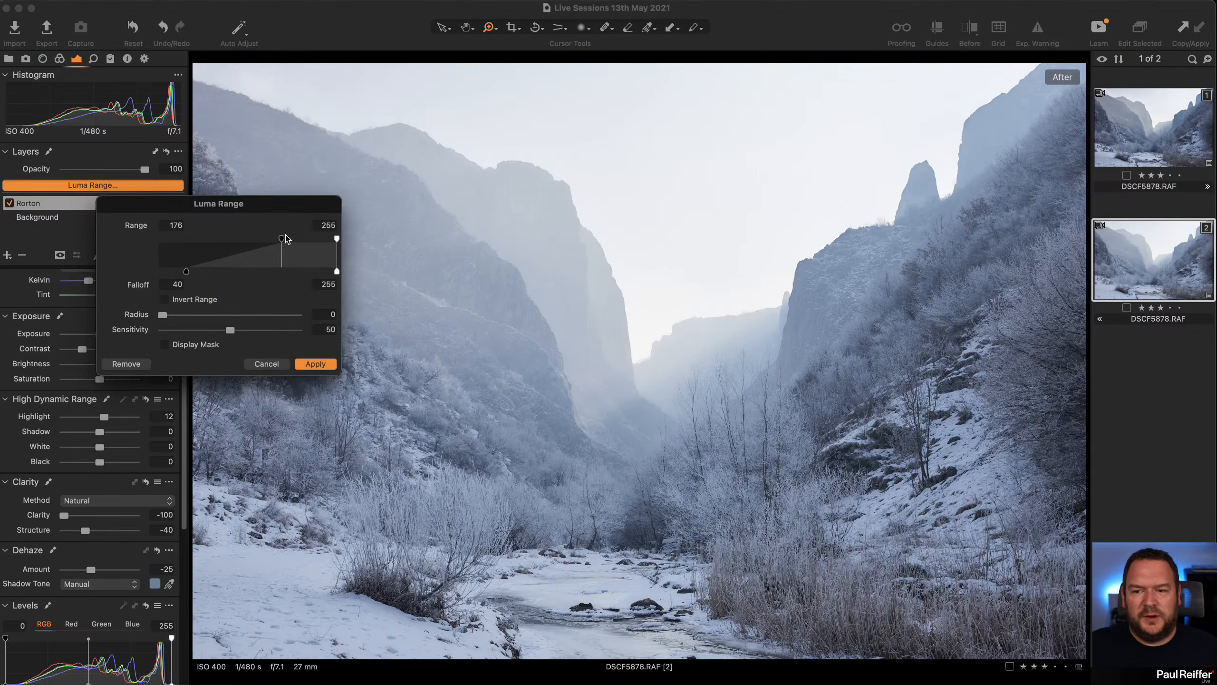
{"action": "left_click_drag", "start_coordinate": [286, 238], "coordinate": [158, 238]}
{"action": "left_click_drag", "start_coordinate": [337, 238], "coordinate": [183, 238]}
{"action": "left_click_drag", "start_coordinate": [228, 272], "coordinate": [251, 272]}
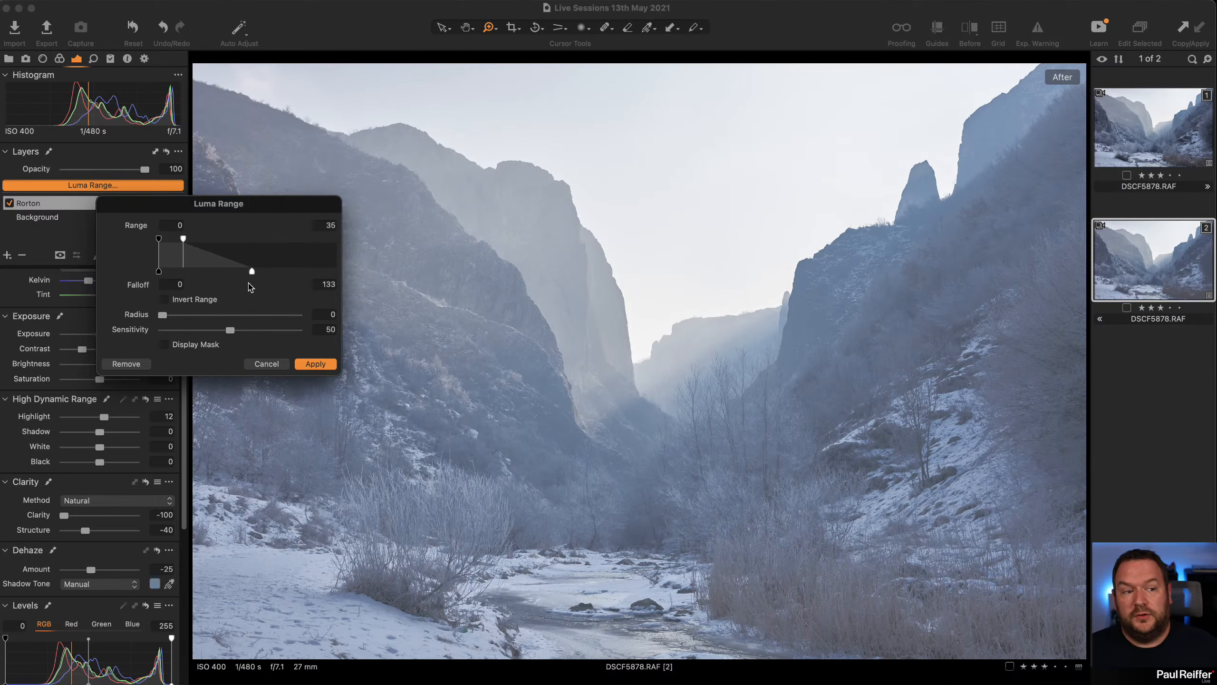
{"action": "left_click", "coordinate": [266, 363]}
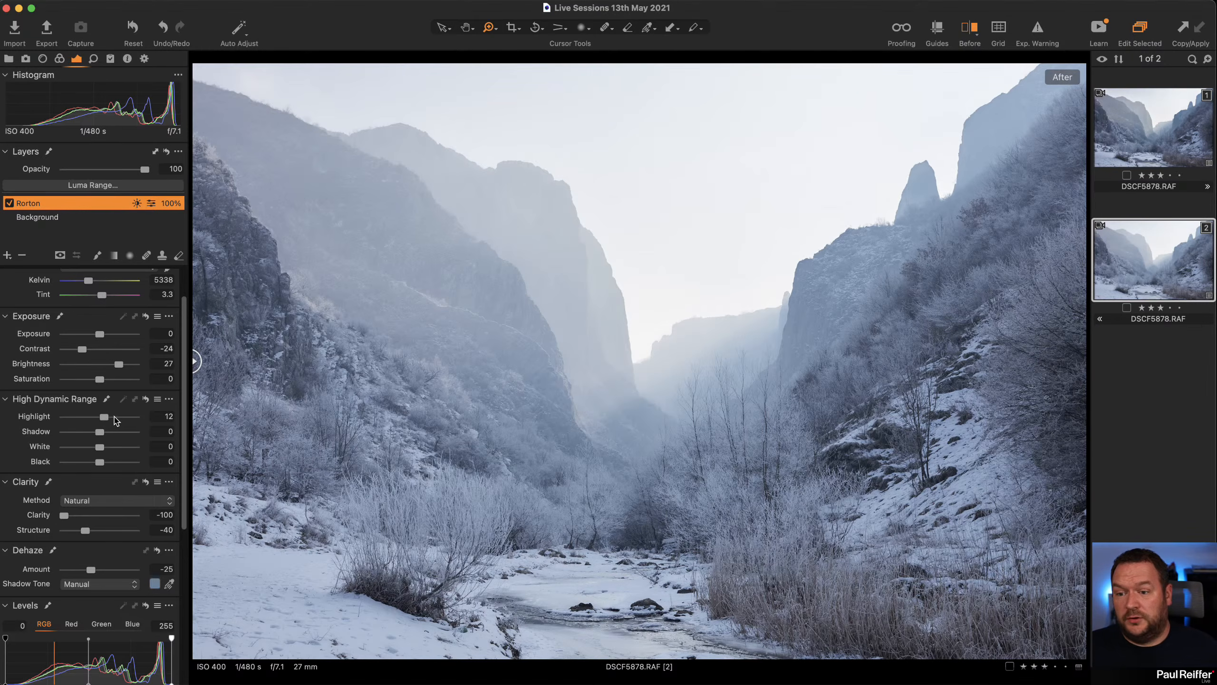
Step: Preview the Rorton layer's luma range mask, try lowering the start of the range, and discard the change
{"action": "scroll", "coordinate": [110, 432], "scroll_direction": "down", "scroll_amount": 3}
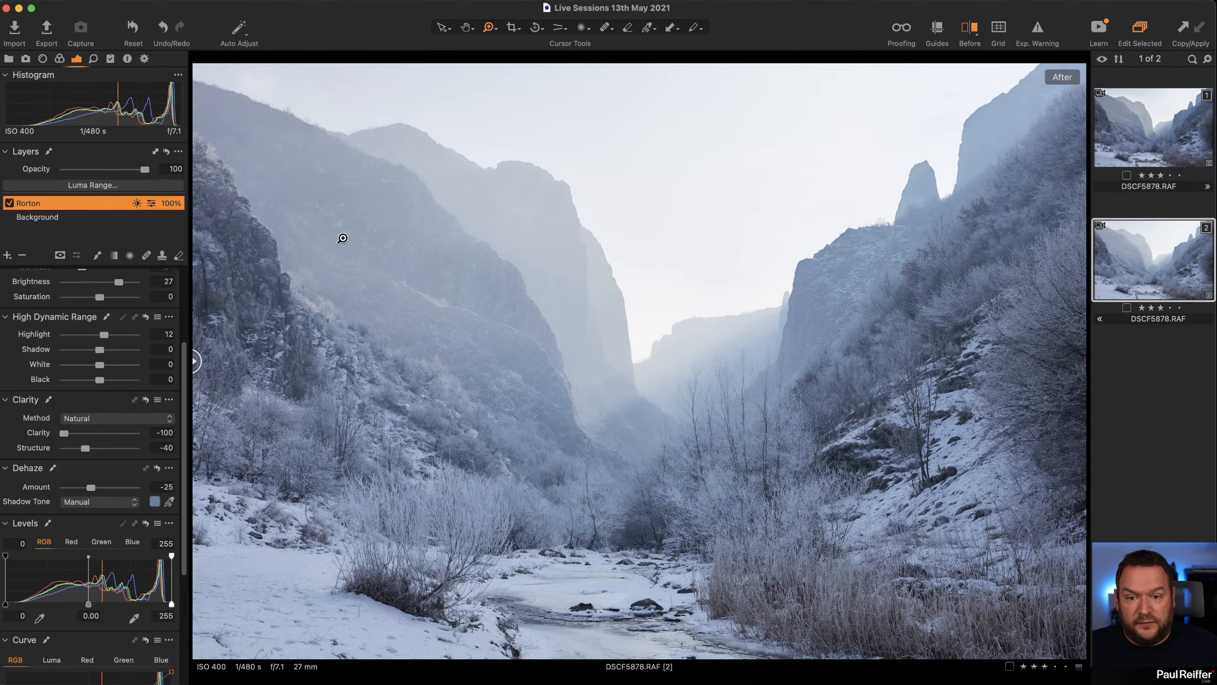
{"action": "left_click", "coordinate": [106, 186]}
{"action": "left_click", "coordinate": [194, 346]}
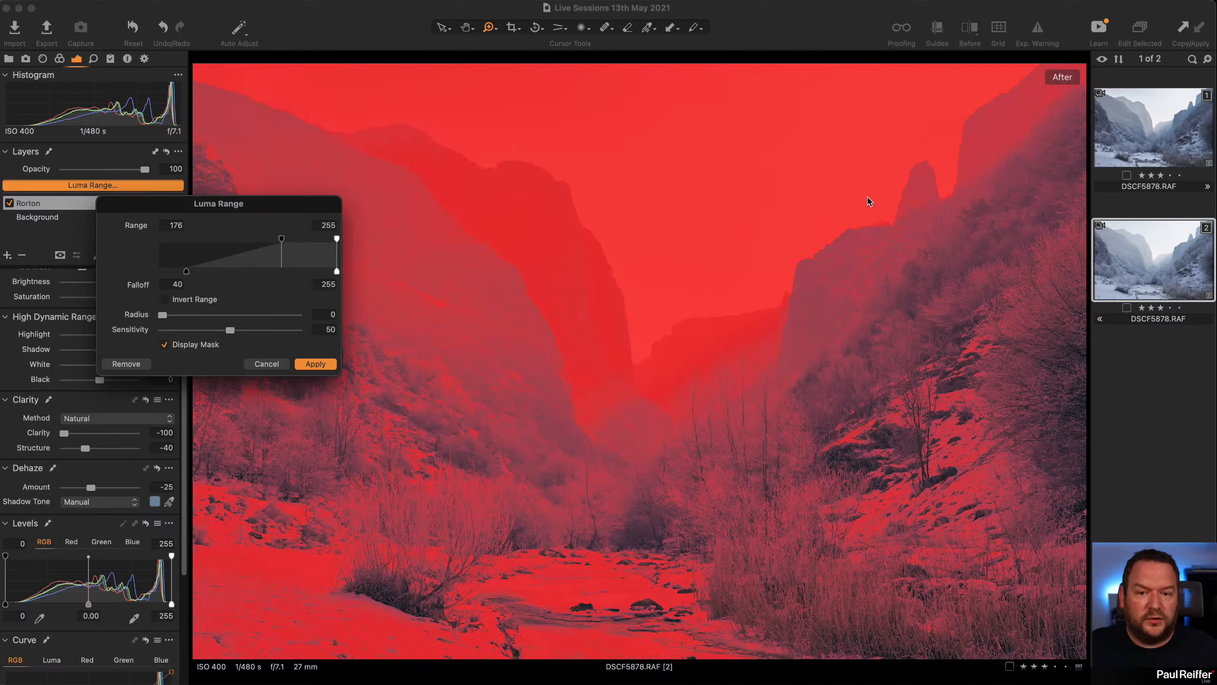
{"action": "left_click_drag", "start_coordinate": [281, 242], "coordinate": [160, 239]}
{"action": "left_click", "coordinate": [267, 361]}
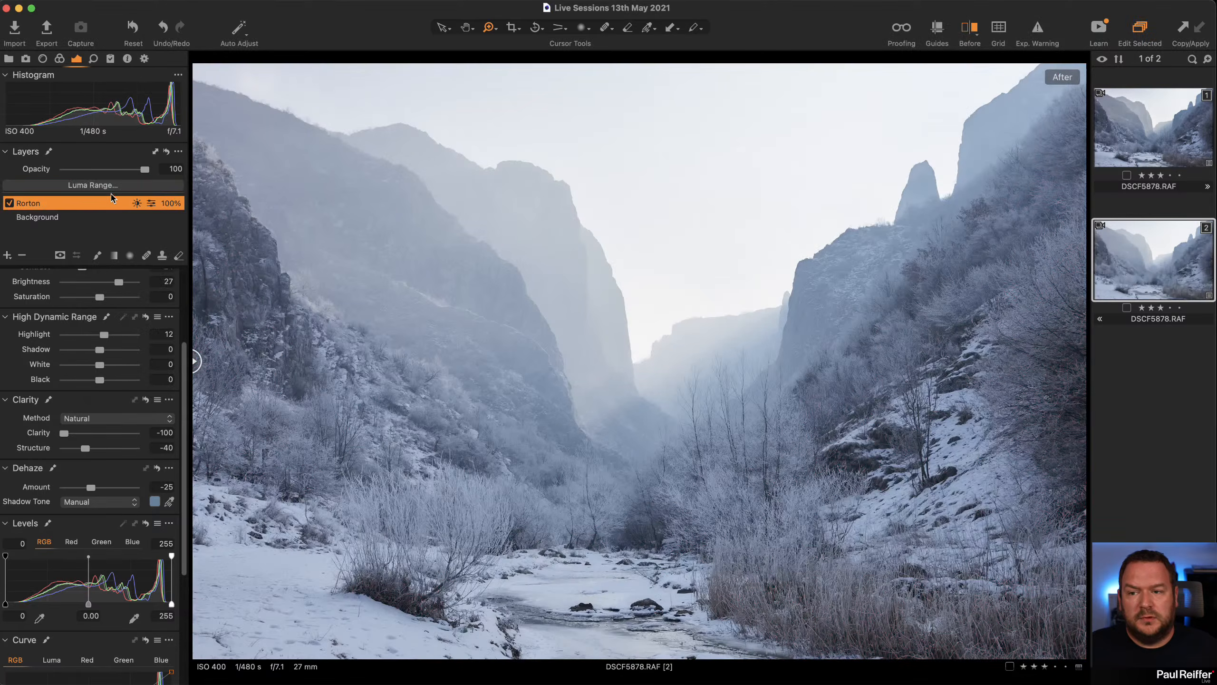
Step: Remove the luma range from the Rorton layer, check its mask overlay, and clear the mask
{"action": "left_click", "coordinate": [92, 185]}
{"action": "left_click", "coordinate": [127, 367]}
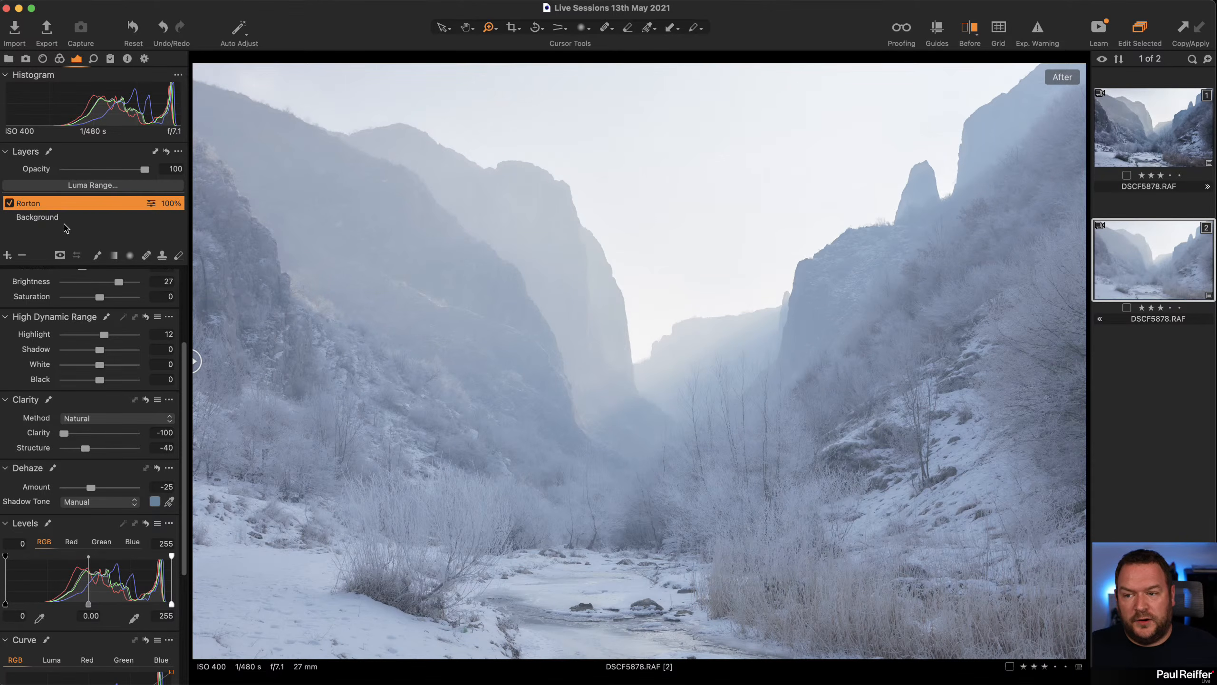
{"action": "right_click", "coordinate": [35, 205]}
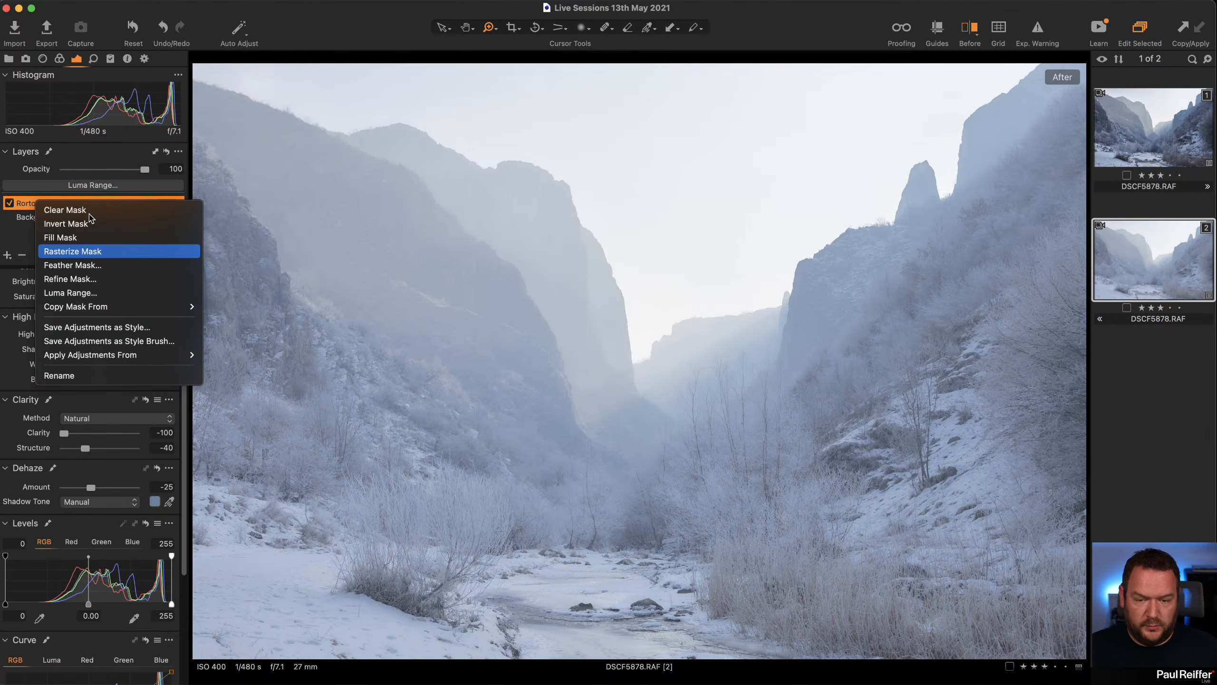
{"action": "left_click", "coordinate": [345, 32]}
{"action": "key", "text": "m"}
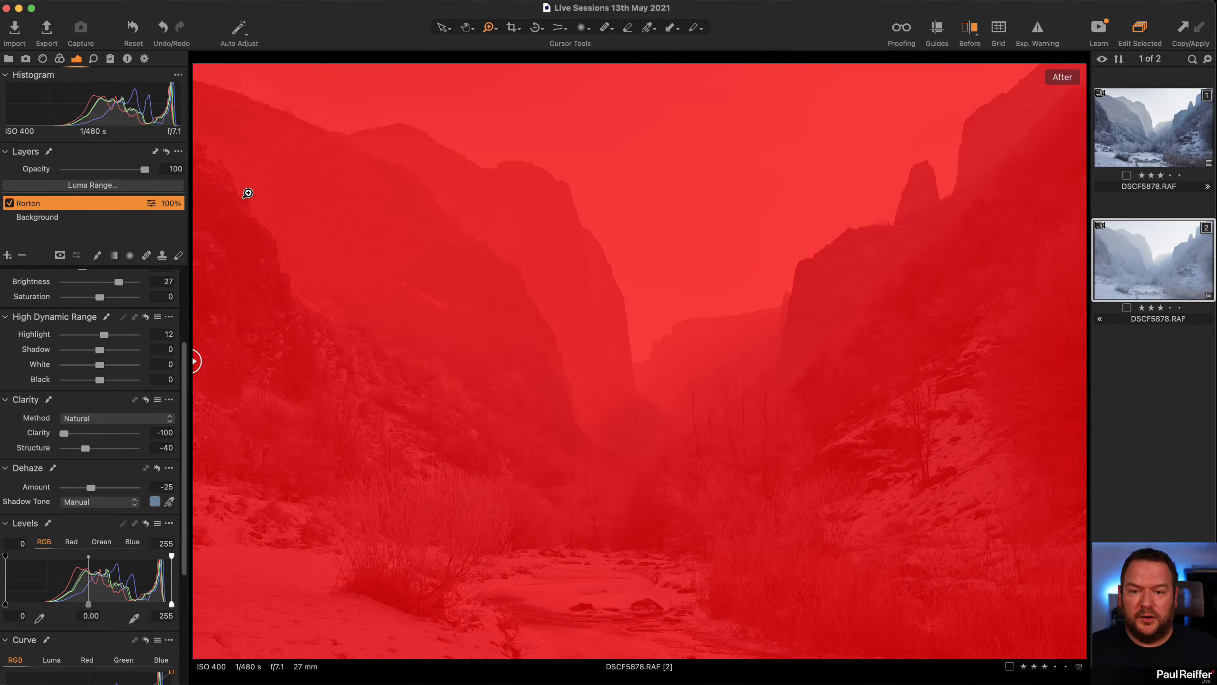
{"action": "right_click", "coordinate": [36, 204]}
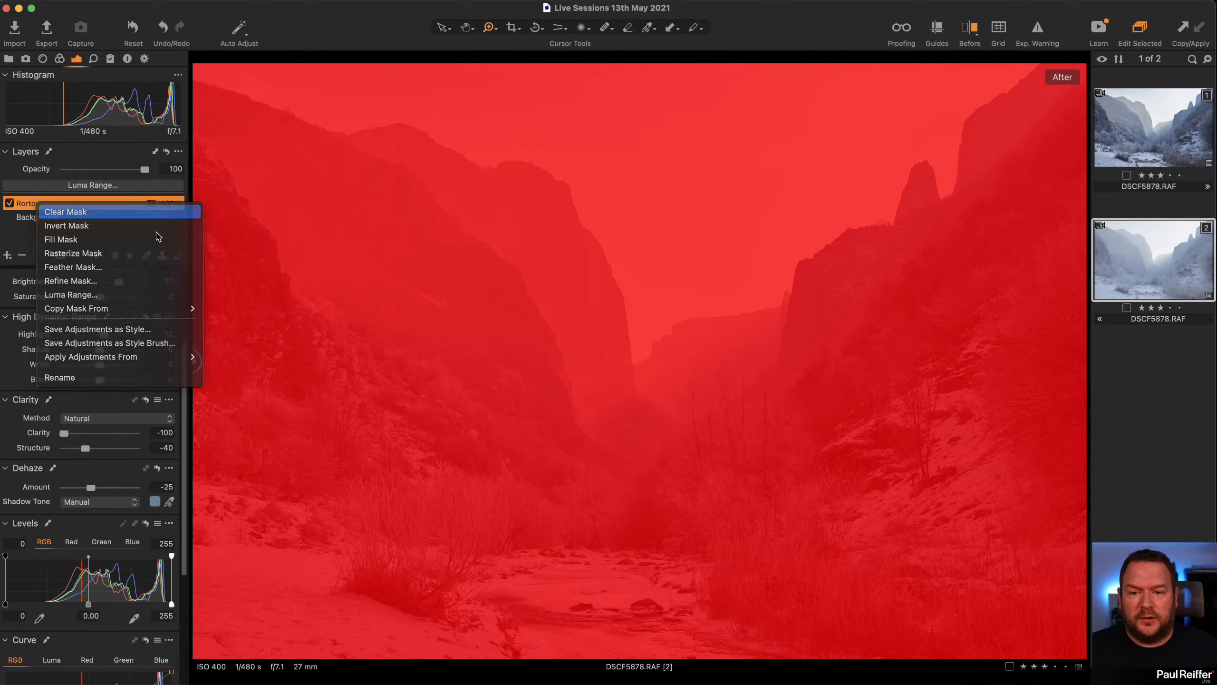
{"action": "left_click", "coordinate": [66, 212]}
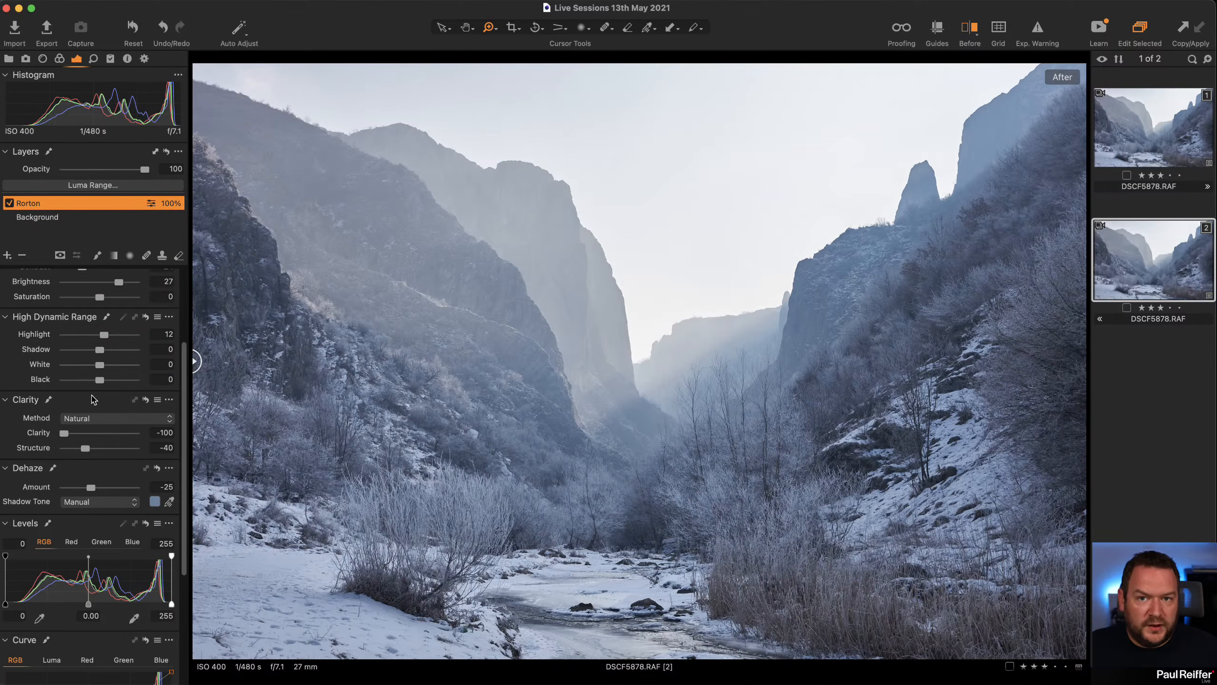
Step: Set up a soft mask brush for the Rorton layer with size 398, hardness 0, opacity 100 and flow 13
{"action": "key", "text": "b"}
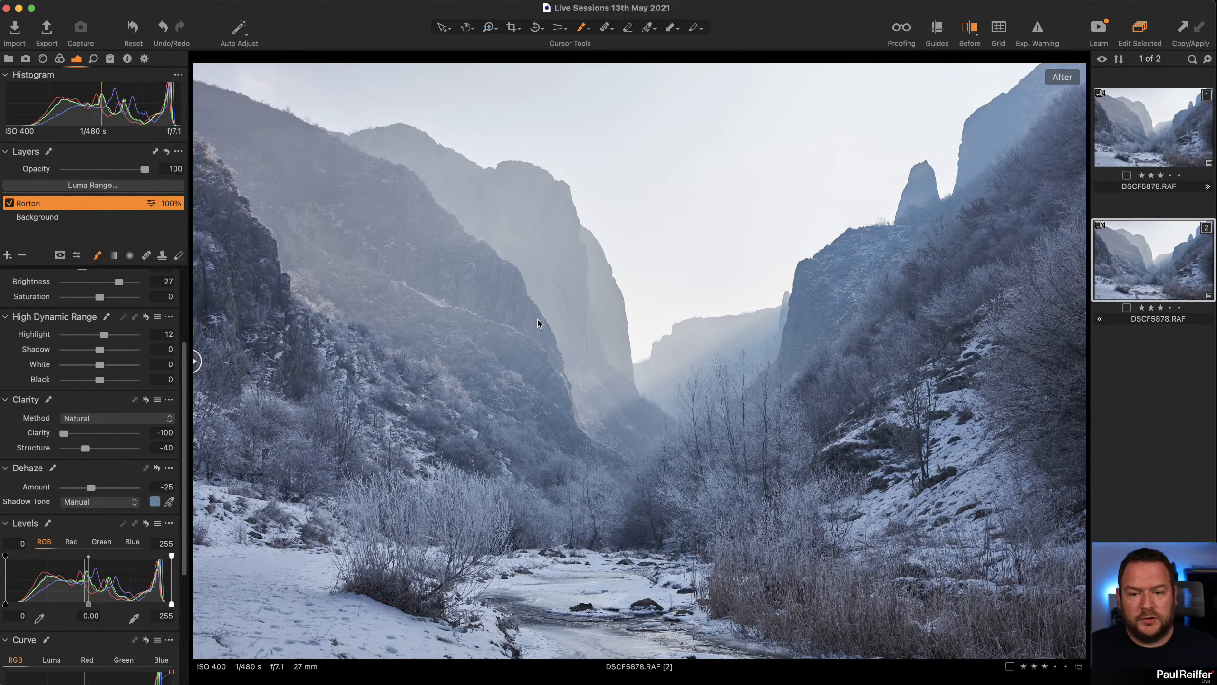
{"action": "right_click", "coordinate": [535, 321]}
{"action": "left_click_drag", "start_coordinate": [569, 335], "coordinate": [496, 350]}
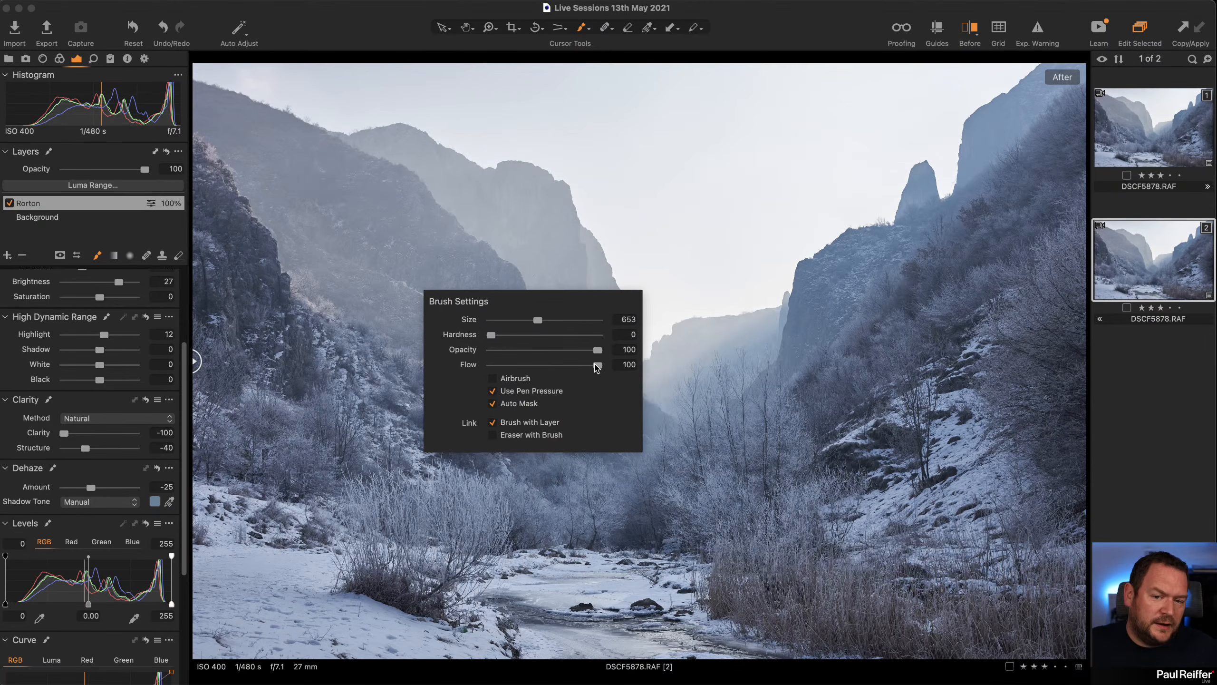
{"action": "left_click_drag", "start_coordinate": [598, 365], "coordinate": [503, 365]}
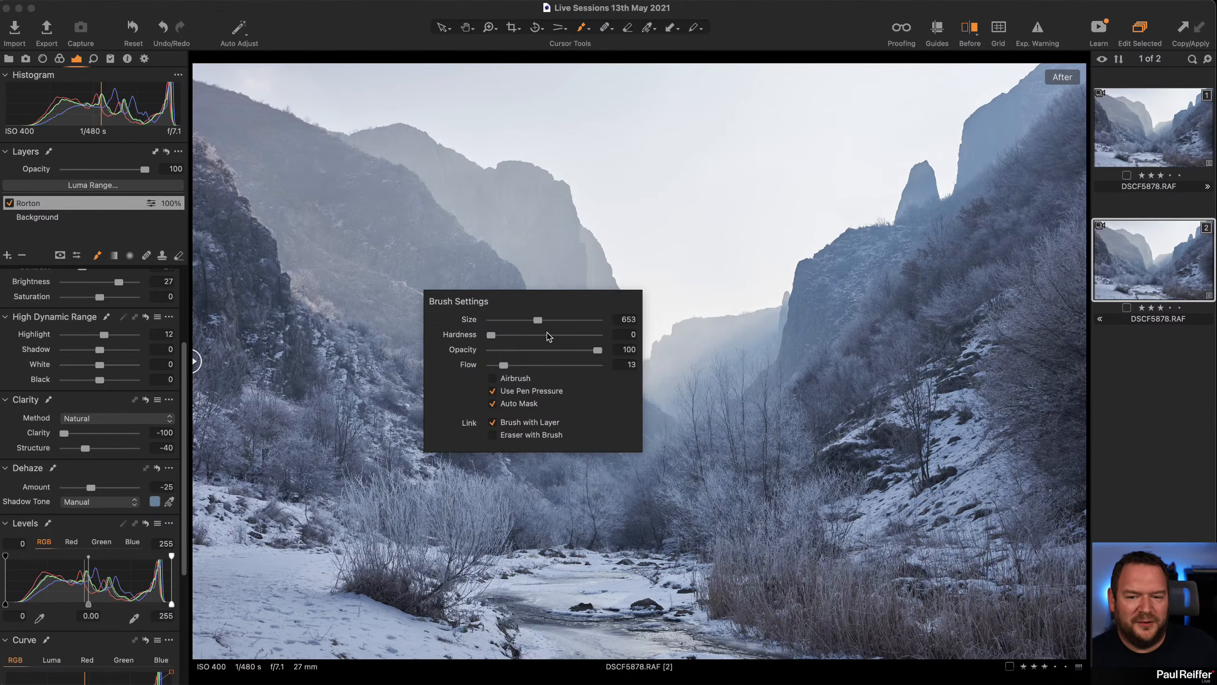
{"action": "left_click_drag", "start_coordinate": [538, 320], "coordinate": [530, 320]}
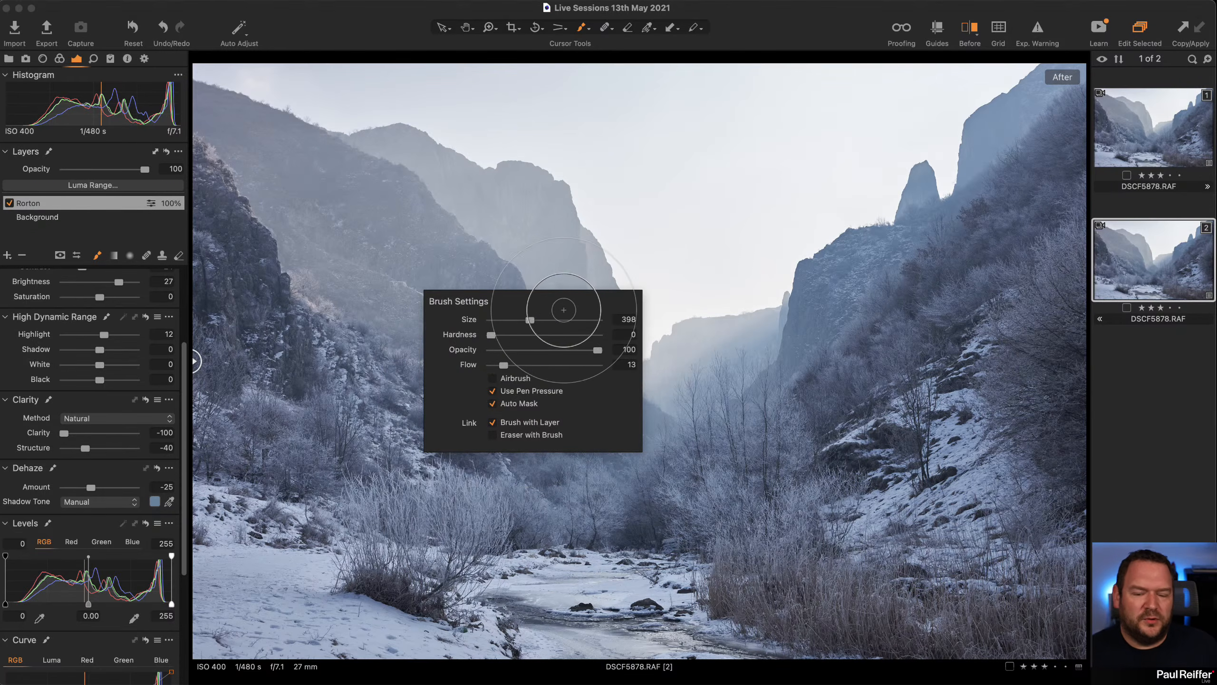
{"action": "right_click", "coordinate": [468, 310]}
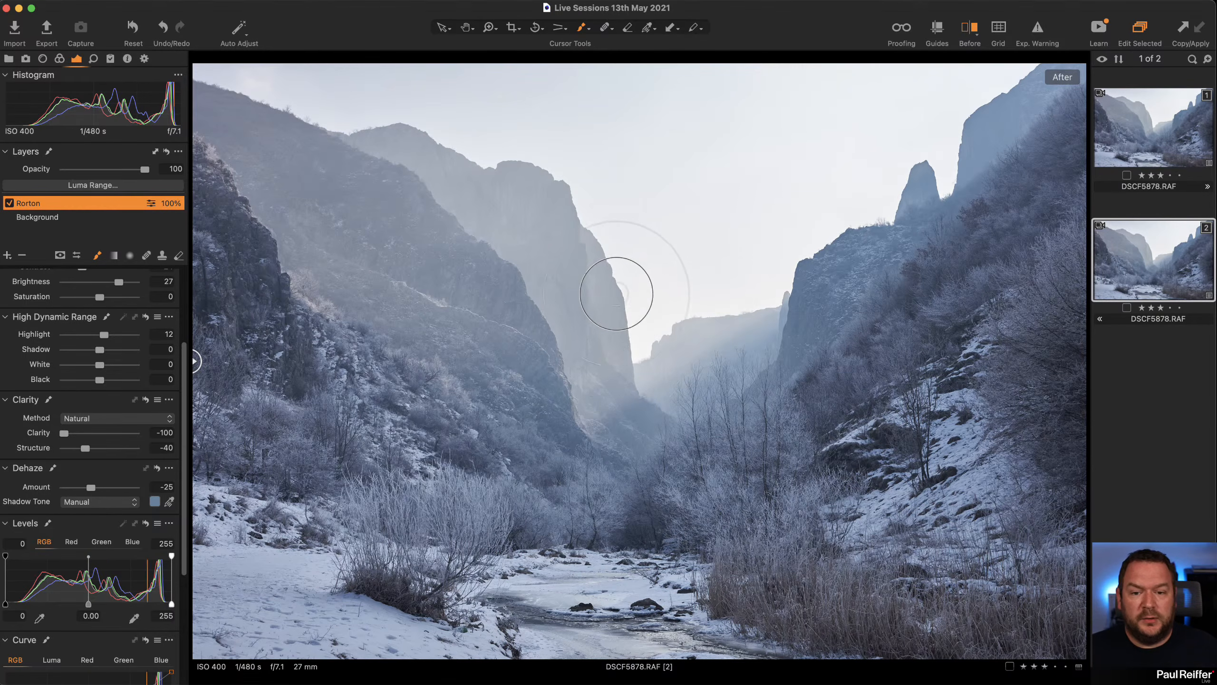
Step: Brush the Rorton glow lightly over the central cliffs, the distant gorge and the upper part of the opposite slope
{"action": "mouse_move", "coordinate": [592, 307]}
{"action": "left_mouse_down"}
{"action": "mouse_move", "coordinate": [656, 319]}
{"action": "mouse_move", "coordinate": [760, 263]}
{"action": "mouse_move", "coordinate": [611, 335]}
{"action": "mouse_move", "coordinate": [543, 259]}
{"action": "mouse_move", "coordinate": [398, 233]}
{"action": "mouse_move", "coordinate": [615, 407]}
{"action": "mouse_move", "coordinate": [716, 379]}
{"action": "mouse_move", "coordinate": [906, 207]}
{"action": "mouse_move", "coordinate": [733, 312]}
{"action": "left_mouse_up"}
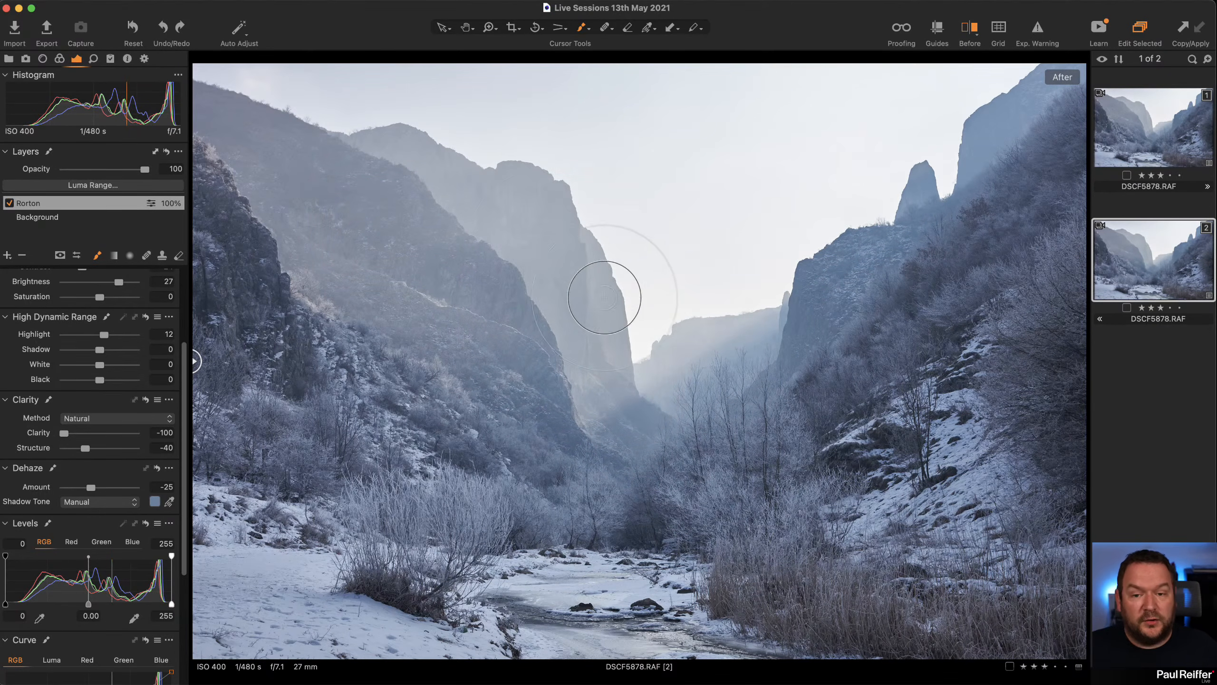
{"action": "left_click_drag", "start_coordinate": [562, 318], "coordinate": [550, 261]}
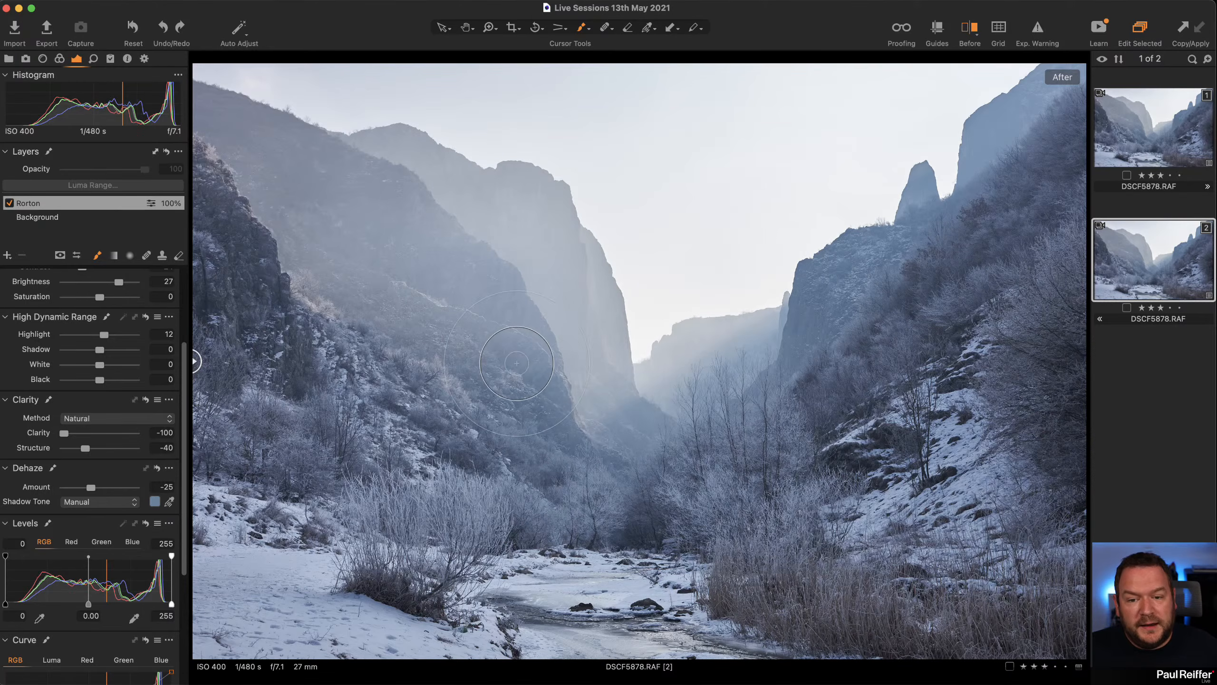
{"action": "mouse_move", "coordinate": [934, 173]}
{"action": "left_mouse_down"}
{"action": "mouse_move", "coordinate": [1042, 71]}
{"action": "mouse_move", "coordinate": [1070, 74]}
{"action": "left_mouse_up"}
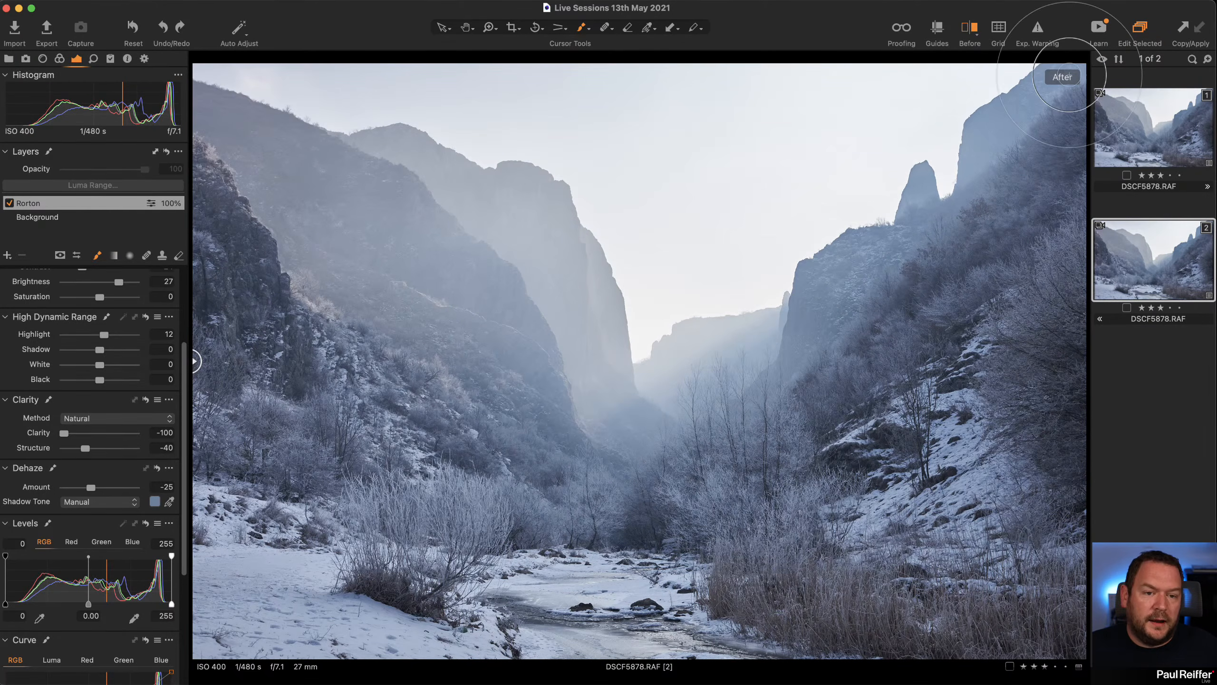
{"action": "mouse_move", "coordinate": [525, 336]}
{"action": "left_mouse_down"}
{"action": "mouse_move", "coordinate": [208, 180]}
{"action": "mouse_move", "coordinate": [603, 438]}
{"action": "mouse_move", "coordinate": [546, 365]}
{"action": "left_mouse_up"}
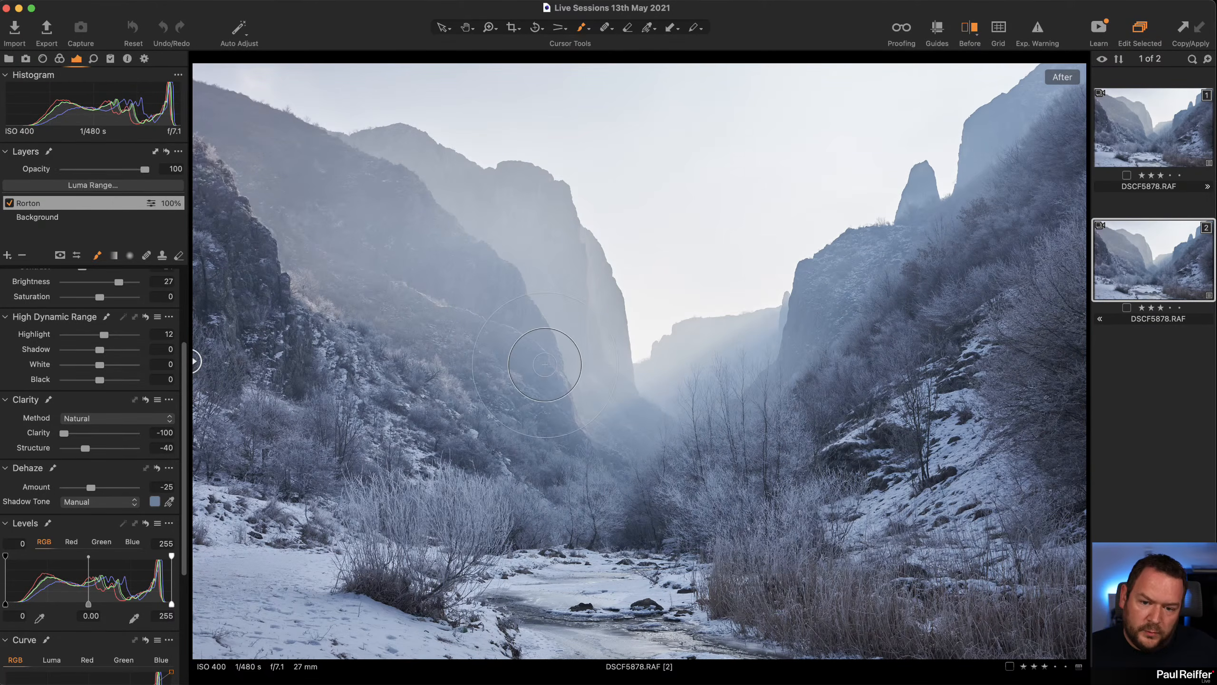
{"action": "mouse_move", "coordinate": [613, 401]}
{"action": "left_mouse_down"}
{"action": "mouse_move", "coordinate": [697, 342]}
{"action": "mouse_move", "coordinate": [714, 359]}
{"action": "left_mouse_up"}
Step: Brush the Rorton glow lightly over the frozen river, the foreground snow and the lower slopes on both sides of the valley
{"action": "mouse_move", "coordinate": [685, 626]}
{"action": "left_mouse_down"}
{"action": "mouse_move", "coordinate": [521, 565]}
{"action": "mouse_move", "coordinate": [702, 648]}
{"action": "mouse_move", "coordinate": [530, 636]}
{"action": "mouse_move", "coordinate": [545, 624]}
{"action": "left_mouse_up"}
{"action": "mouse_move", "coordinate": [546, 623]}
{"action": "left_mouse_down"}
{"action": "mouse_move", "coordinate": [312, 609]}
{"action": "mouse_move", "coordinate": [253, 583]}
{"action": "mouse_move", "coordinate": [270, 612]}
{"action": "mouse_move", "coordinate": [347, 640]}
{"action": "mouse_move", "coordinate": [324, 592]}
{"action": "mouse_move", "coordinate": [477, 654]}
{"action": "mouse_move", "coordinate": [276, 577]}
{"action": "mouse_move", "coordinate": [236, 614]}
{"action": "mouse_move", "coordinate": [480, 599]}
{"action": "left_mouse_up"}
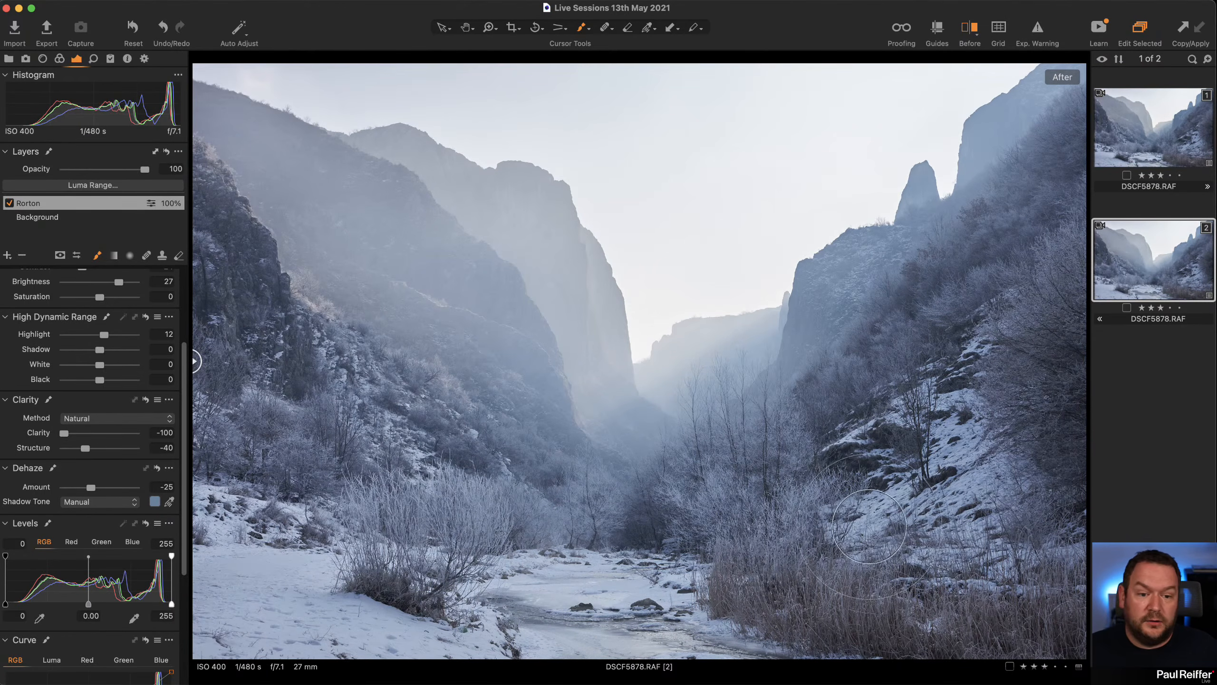
{"action": "mouse_move", "coordinate": [928, 581]}
{"action": "left_mouse_down"}
{"action": "mouse_move", "coordinate": [902, 518]}
{"action": "mouse_move", "coordinate": [1034, 556]}
{"action": "left_mouse_up"}
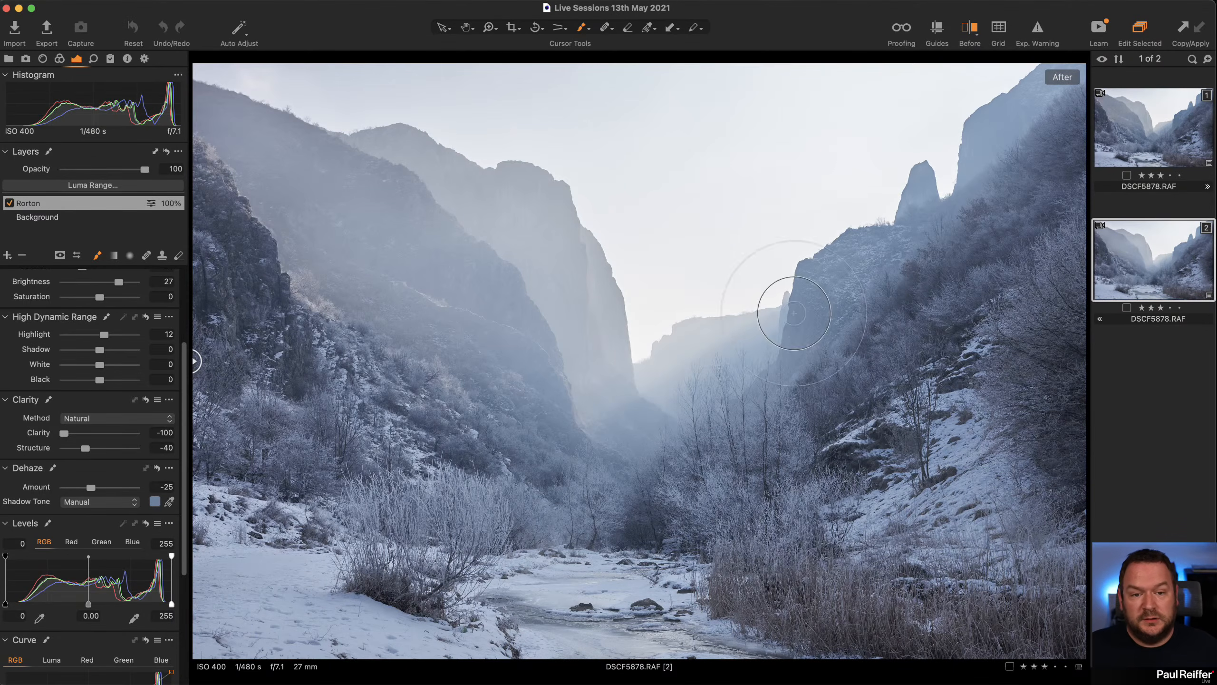
{"action": "mouse_move", "coordinate": [795, 313]}
{"action": "left_mouse_down"}
{"action": "mouse_move", "coordinate": [1053, 169]}
{"action": "mouse_move", "coordinate": [1014, 336]}
{"action": "mouse_move", "coordinate": [910, 365]}
{"action": "left_mouse_up"}
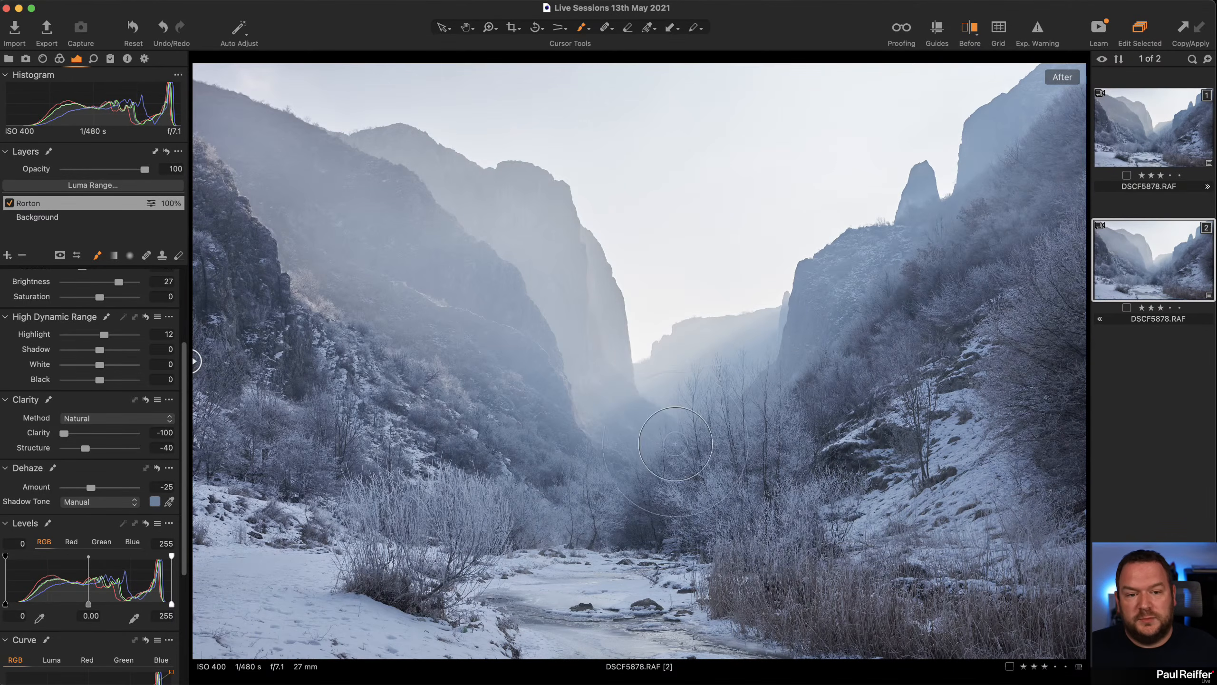
{"action": "left_click_drag", "start_coordinate": [293, 390], "coordinate": [190, 297]}
{"action": "left_click_drag", "start_coordinate": [243, 382], "coordinate": [555, 427]}
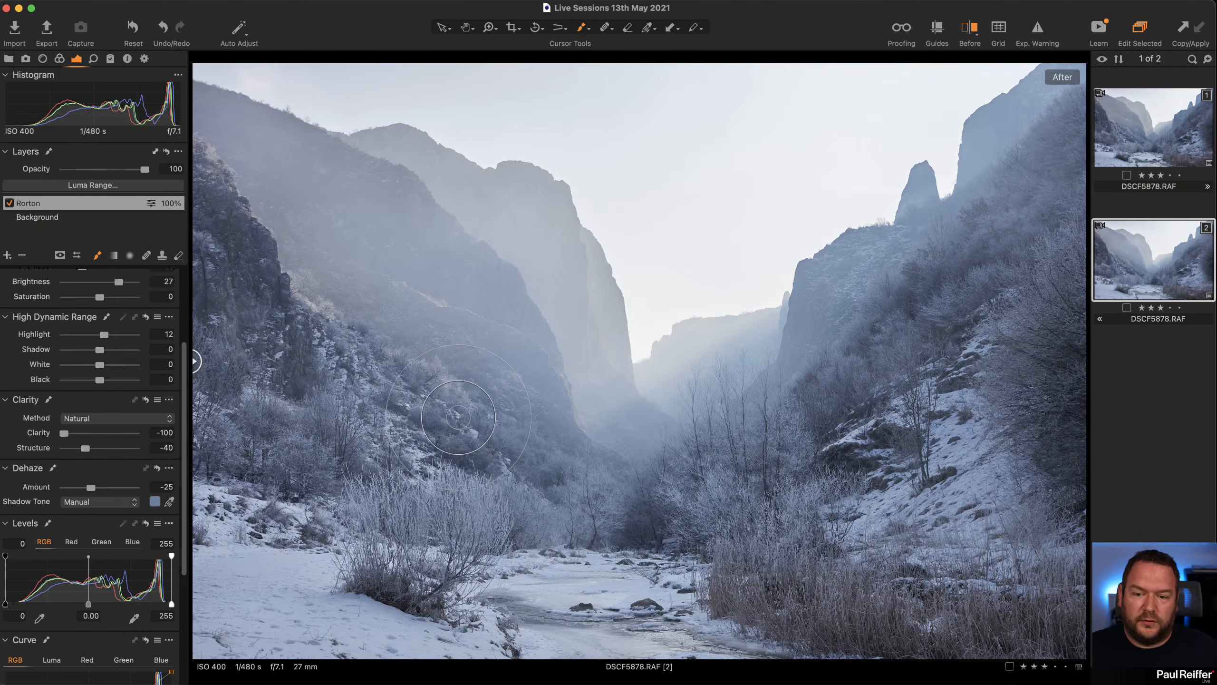
{"action": "left_click_drag", "start_coordinate": [460, 420], "coordinate": [594, 472]}
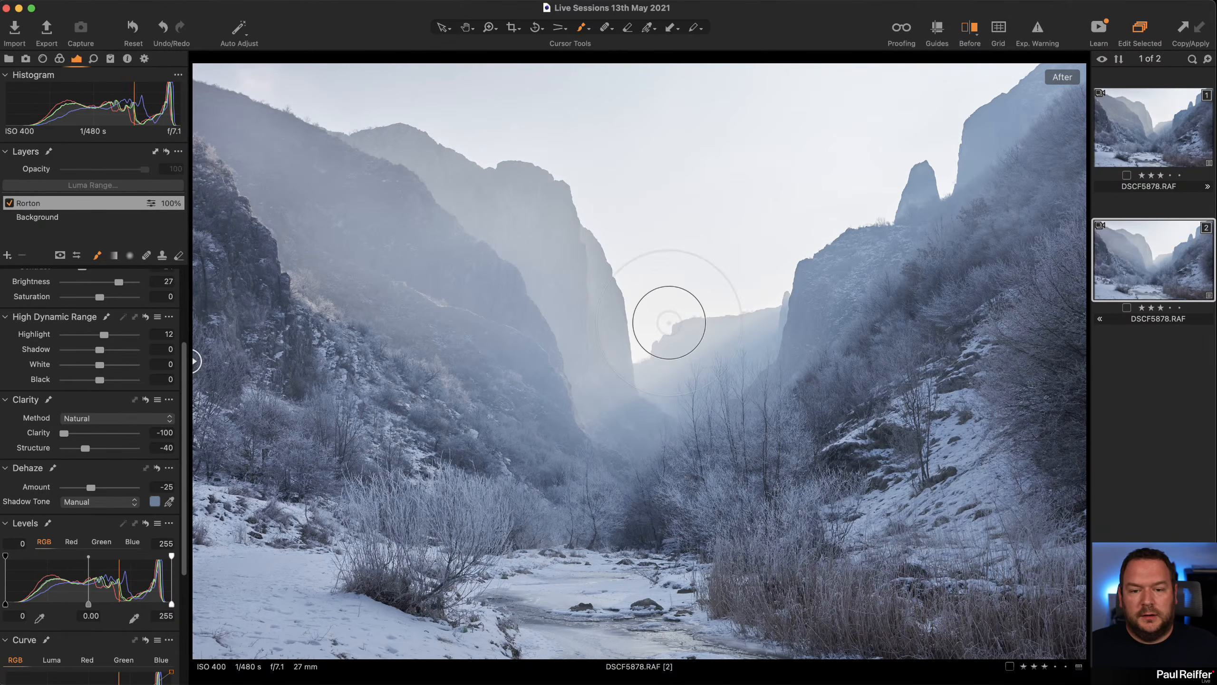
Step: Check the Rorton mask overlay, then extend the mask over the rock pinnacle's ridge and the skyline of the tall far cliffs
{"action": "key", "text": "m"}
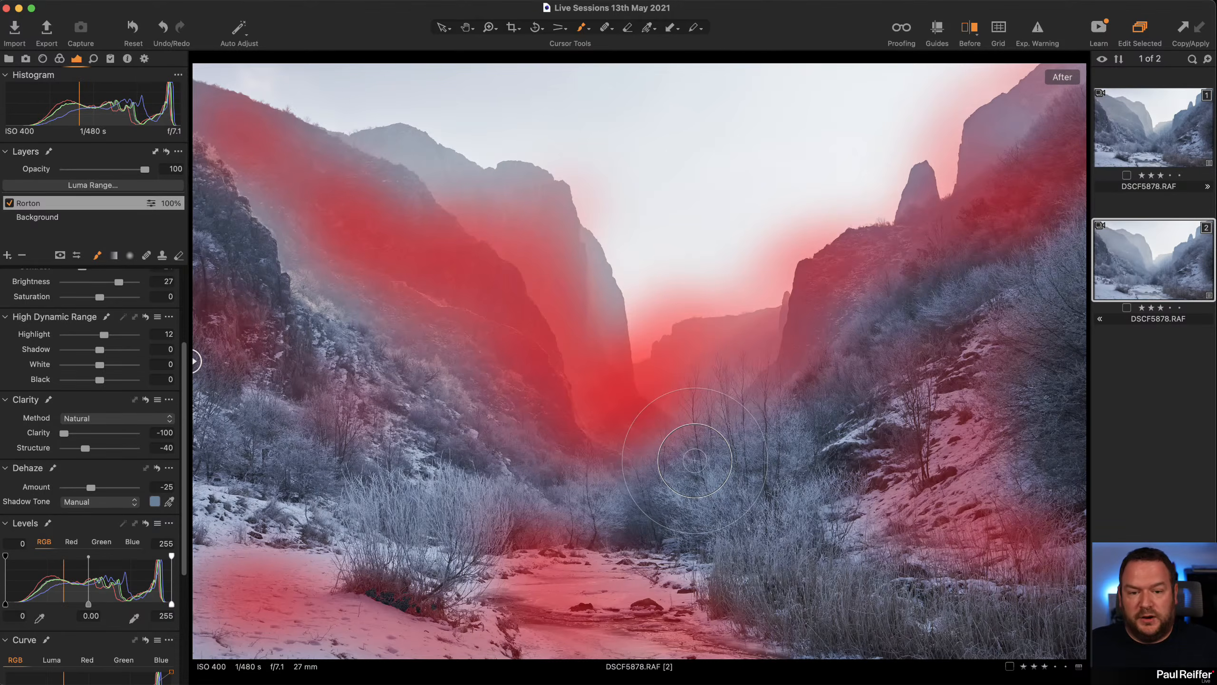
{"action": "key", "text": "m"}
{"action": "mouse_move", "coordinate": [918, 178]}
{"action": "left_mouse_down"}
{"action": "mouse_move", "coordinate": [918, 155]}
{"action": "mouse_move", "coordinate": [815, 248]}
{"action": "left_mouse_up"}
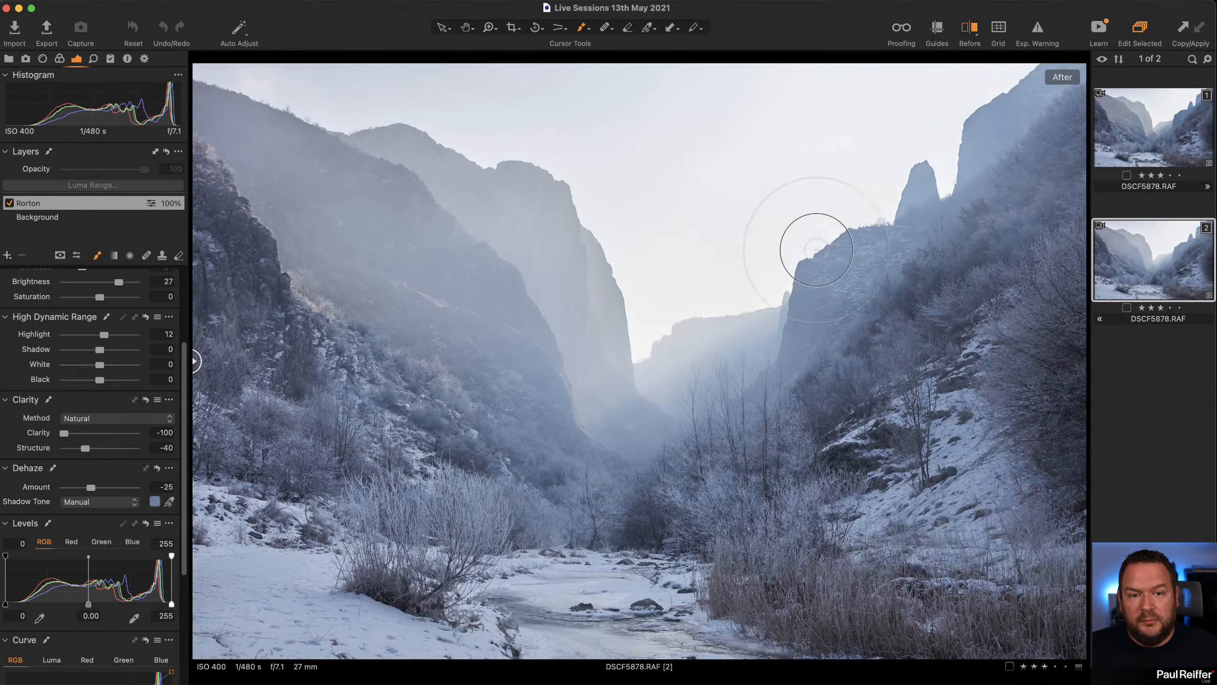
{"action": "left_click_drag", "start_coordinate": [446, 125], "coordinate": [662, 309]}
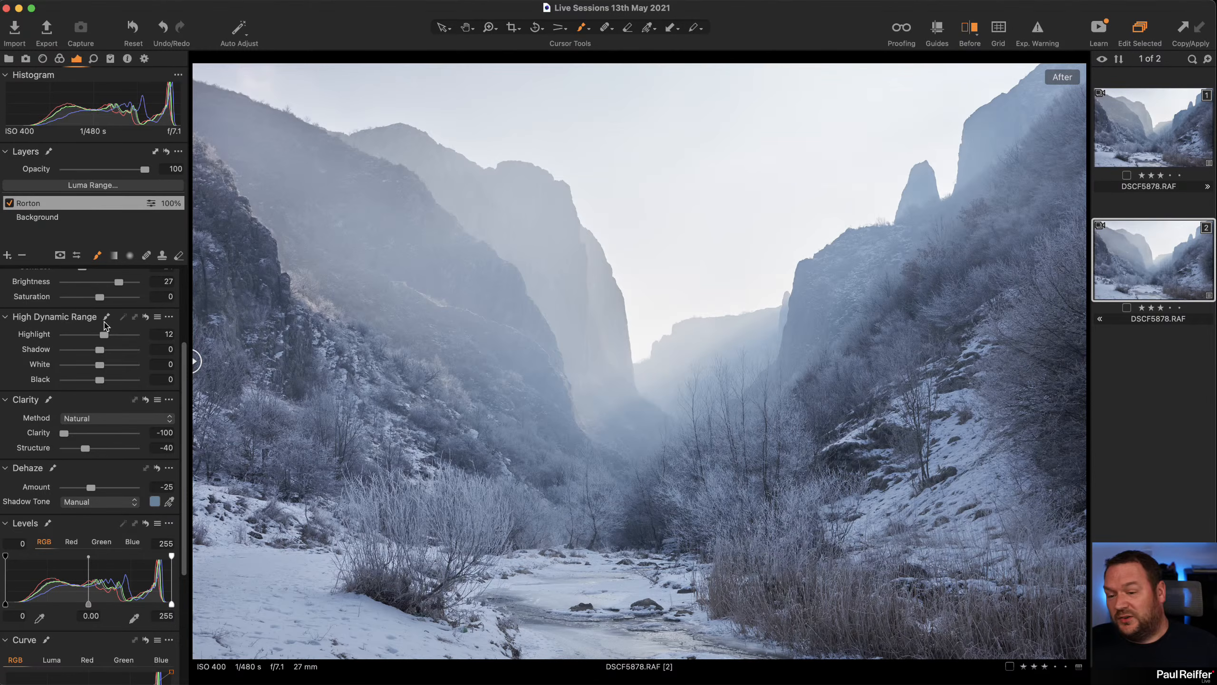
Step: Compare the image with the Rorton layer off and on, and view its luma range settings without applying them
{"action": "left_click", "coordinate": [9, 204]}
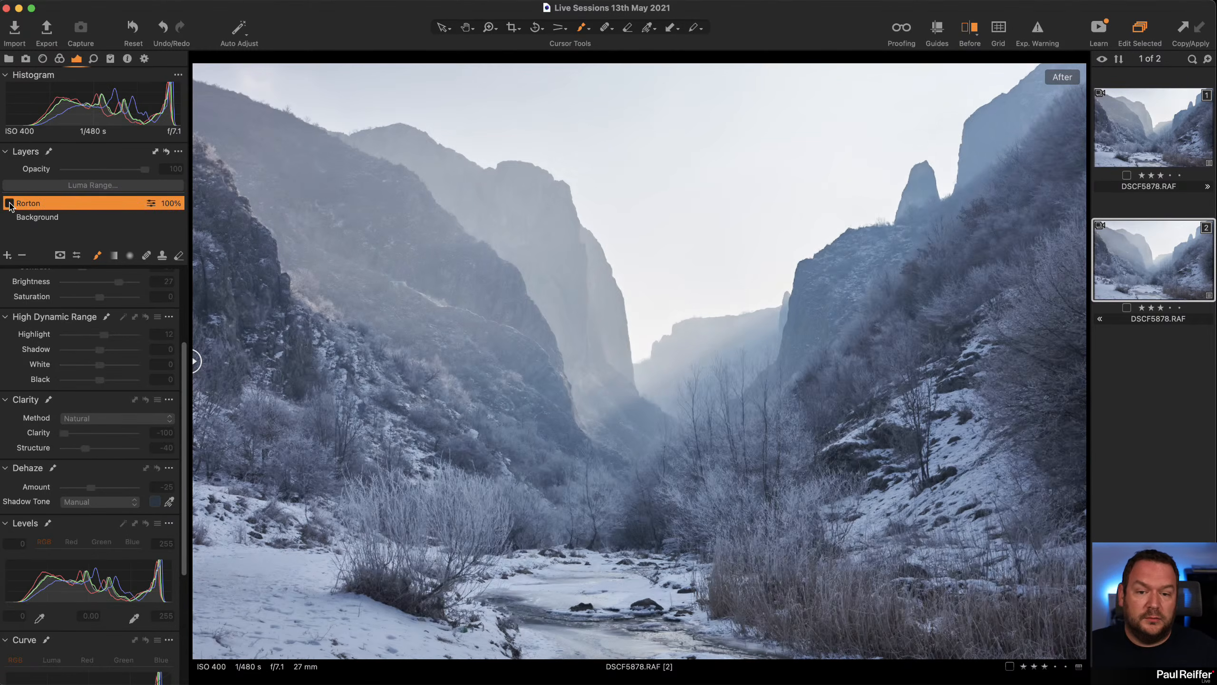
{"action": "left_click", "coordinate": [9, 203]}
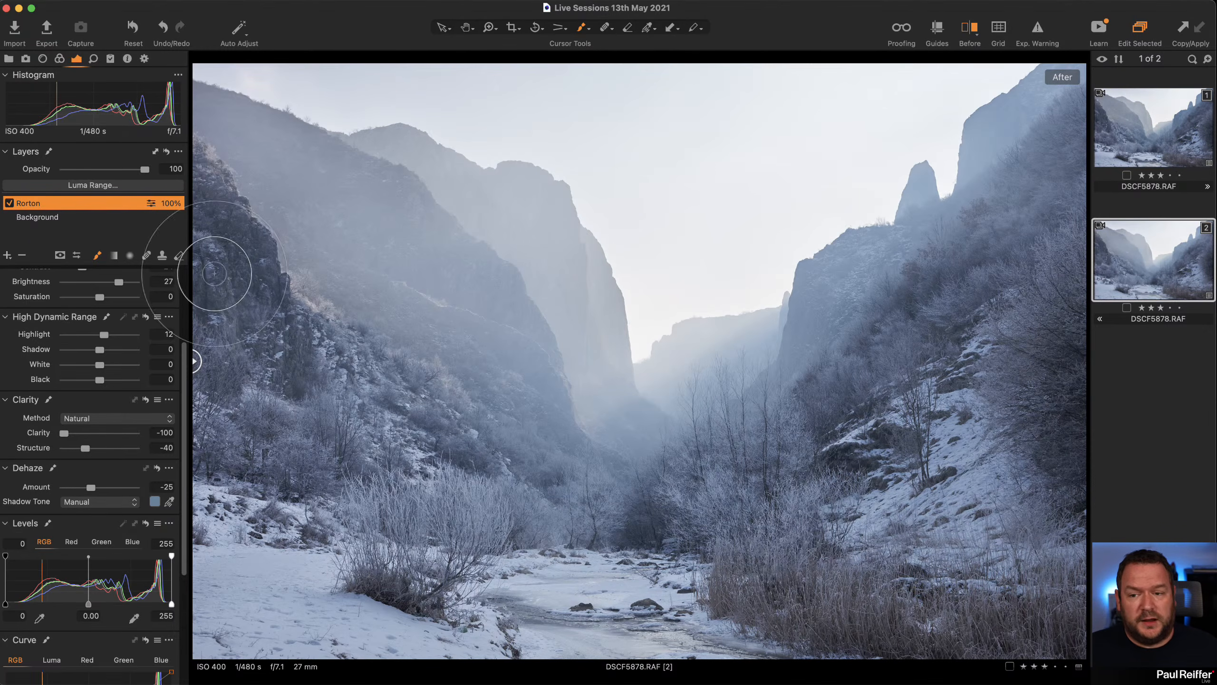
{"action": "scroll", "coordinate": [123, 396], "scroll_direction": "up", "scroll_amount": 5}
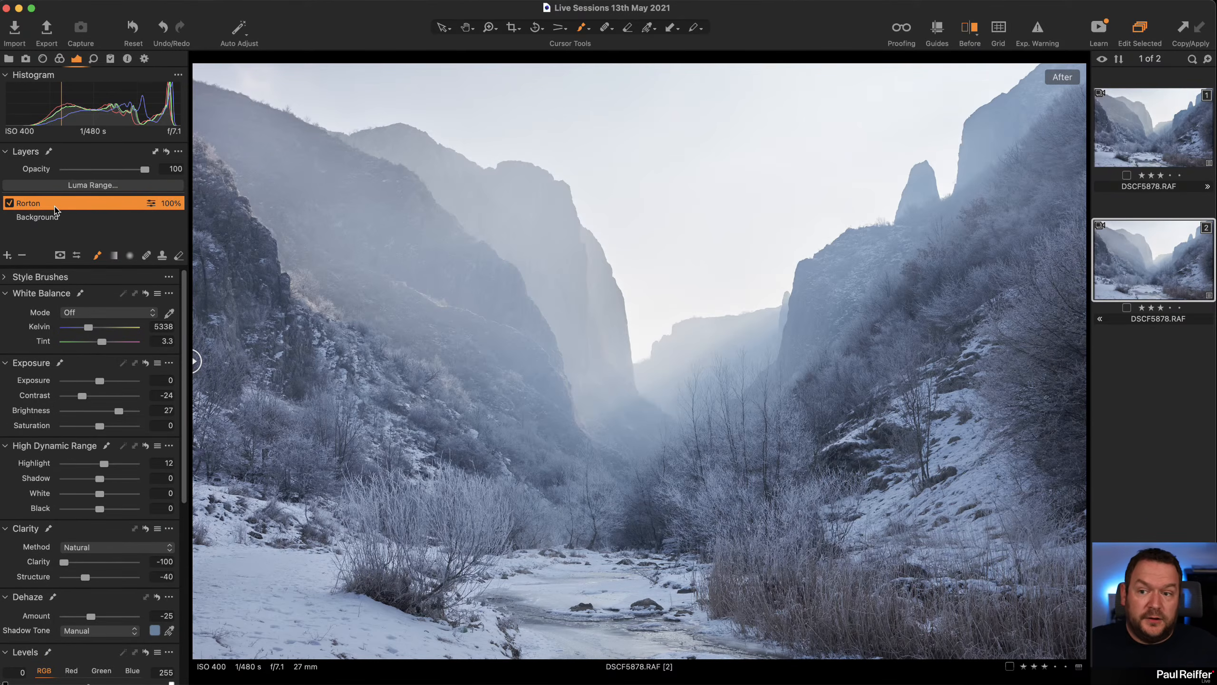
{"action": "left_click", "coordinate": [107, 189]}
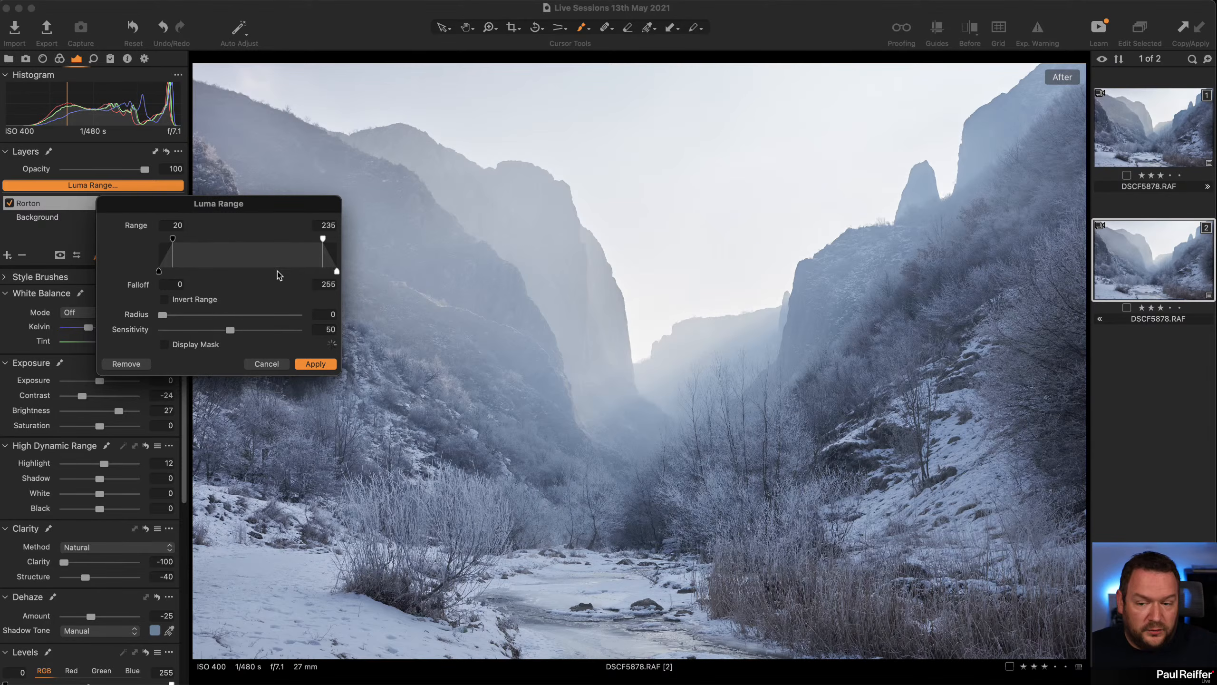
{"action": "left_click", "coordinate": [266, 364]}
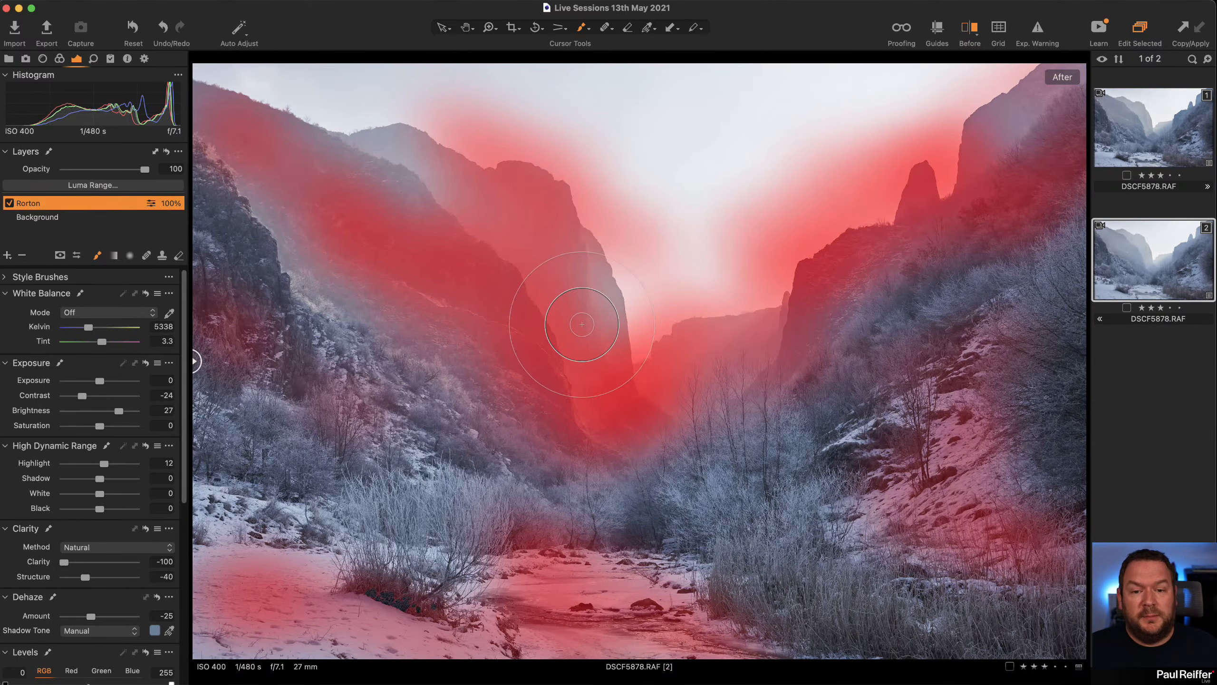
Step: With the mask overlay shown, brush more of the Rorton mask over the central cliffs and valley, then hide the overlay
{"action": "mouse_move", "coordinate": [580, 319]}
{"action": "left_mouse_down"}
{"action": "mouse_move", "coordinate": [443, 198]}
{"action": "mouse_move", "coordinate": [248, 86]}
{"action": "mouse_move", "coordinate": [265, 115]}
{"action": "mouse_move", "coordinate": [571, 317]}
{"action": "mouse_move", "coordinate": [692, 286]}
{"action": "left_mouse_up"}
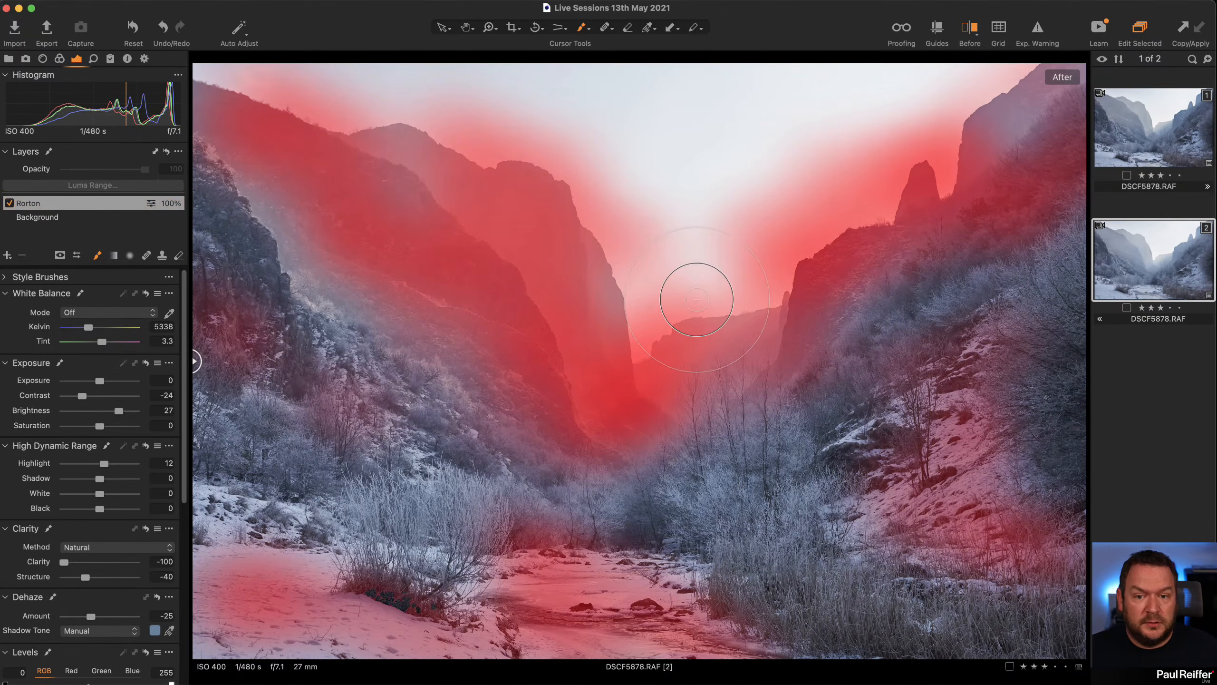
{"action": "mouse_move", "coordinate": [674, 393]}
{"action": "left_mouse_down"}
{"action": "mouse_move", "coordinate": [440, 303]}
{"action": "mouse_move", "coordinate": [414, 436]}
{"action": "mouse_move", "coordinate": [655, 518]}
{"action": "left_mouse_up"}
{"action": "key", "text": "m"}
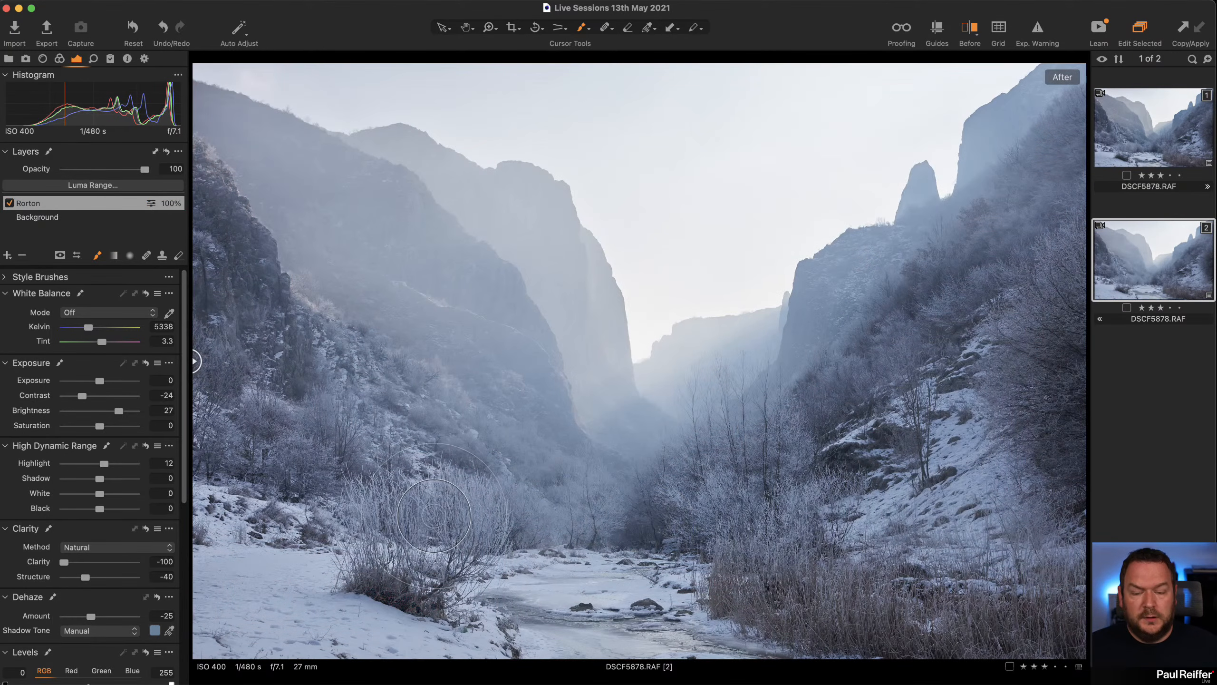
Step: Compare the brushed effect by toggling the Rorton layer, leaving the layer switched off
{"action": "left_click", "coordinate": [9, 203]}
{"action": "left_click", "coordinate": [9, 203]}
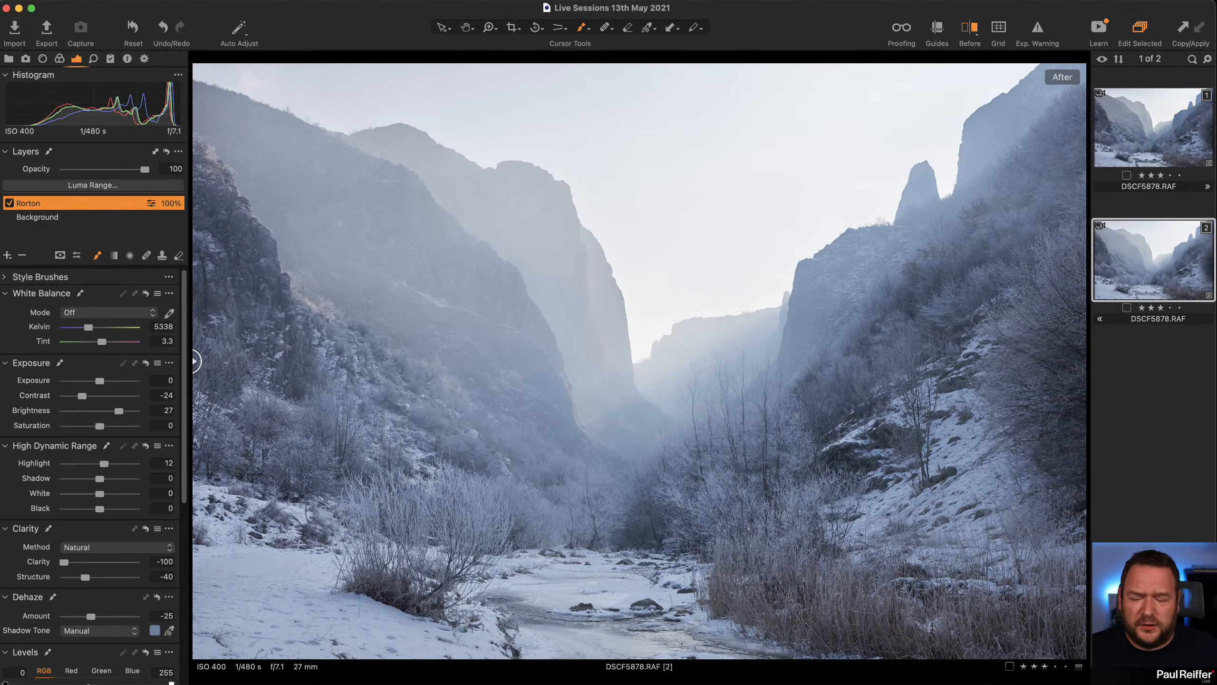
{"action": "left_click", "coordinate": [8, 204]}
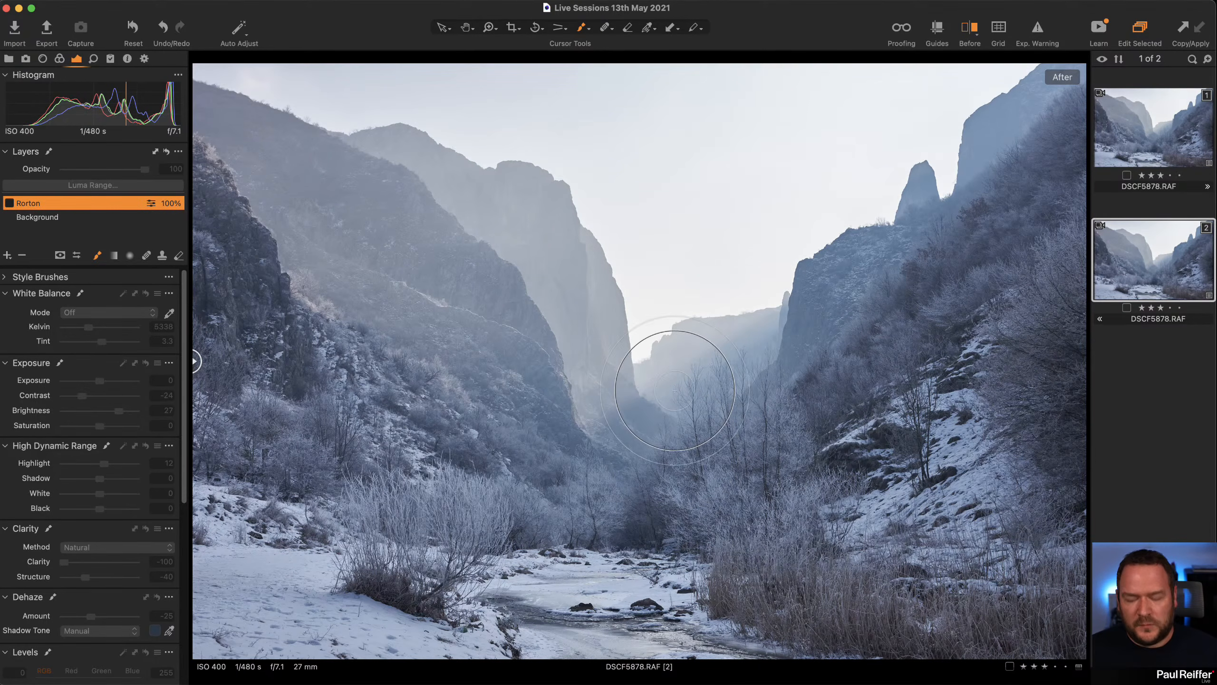
Step: Compare the original and edited image by sweeping the before/after split across the frame, then return to the full after view
{"action": "key", "text": "y"}
{"action": "left_click_drag", "start_coordinate": [639, 361], "coordinate": [236, 446]}
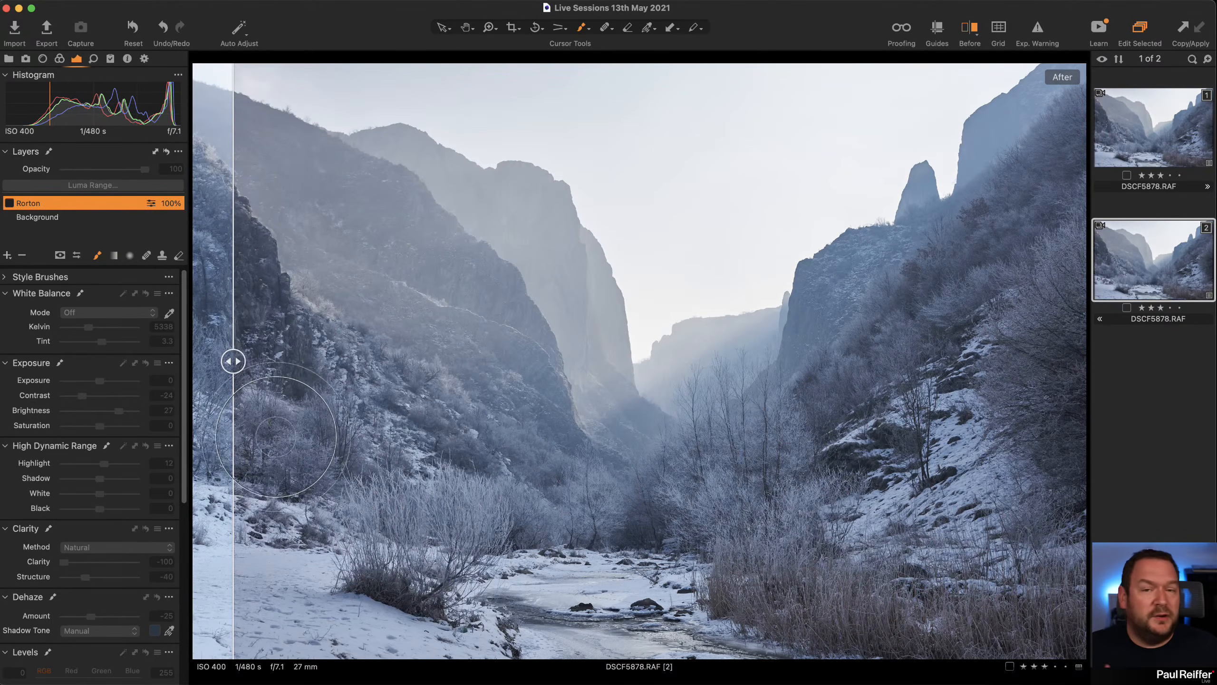
{"action": "left_click_drag", "start_coordinate": [234, 361], "coordinate": [807, 407]}
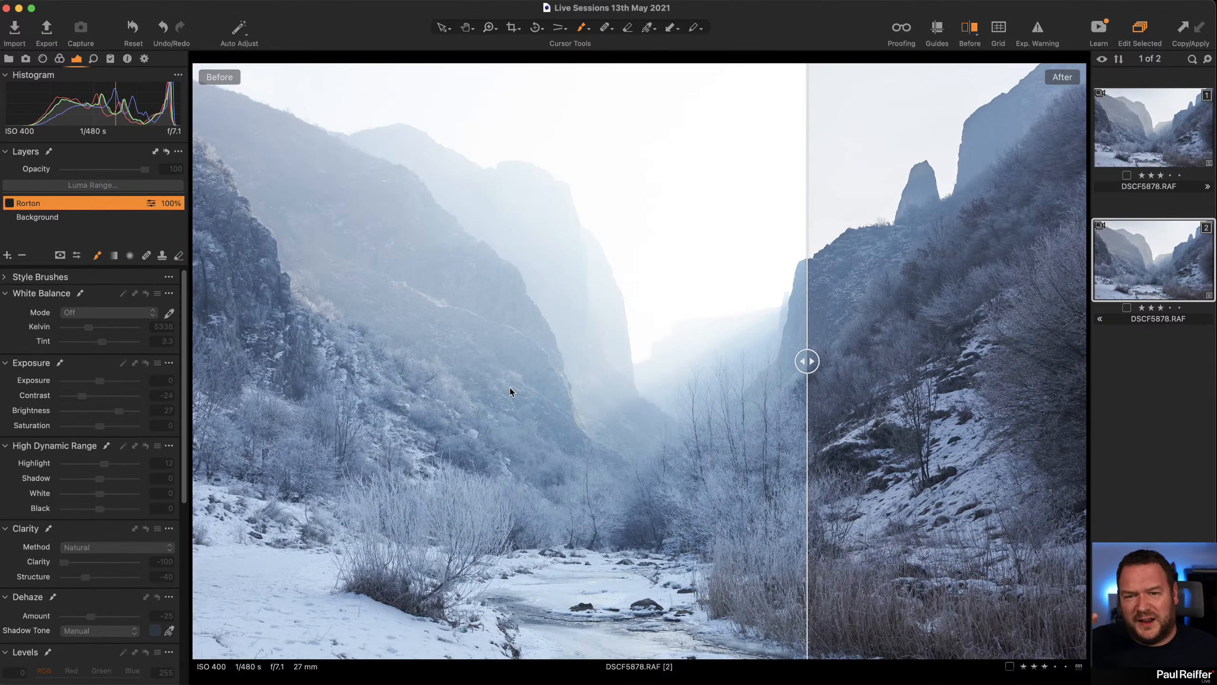
{"action": "left_click_drag", "start_coordinate": [808, 359], "coordinate": [192, 361]}
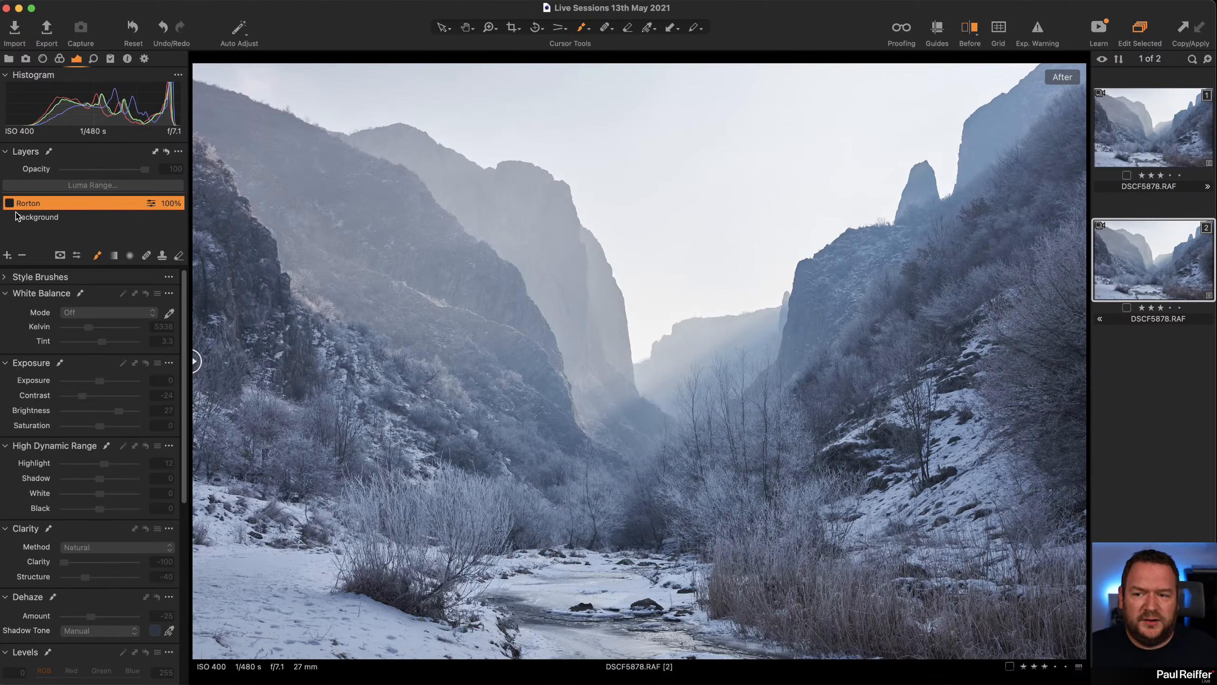
Step: View the Background layer's adjustments, then turn the Rorton layer back on and make it the active layer
{"action": "left_click", "coordinate": [52, 217]}
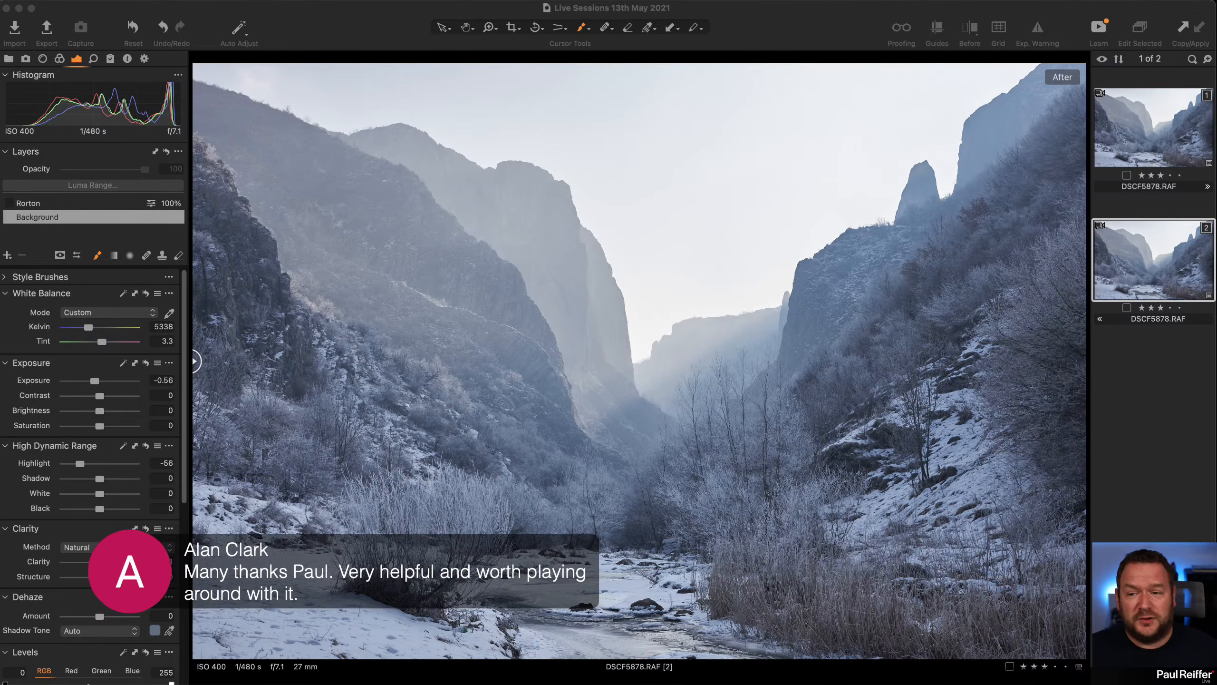
{"action": "left_click", "coordinate": [11, 204]}
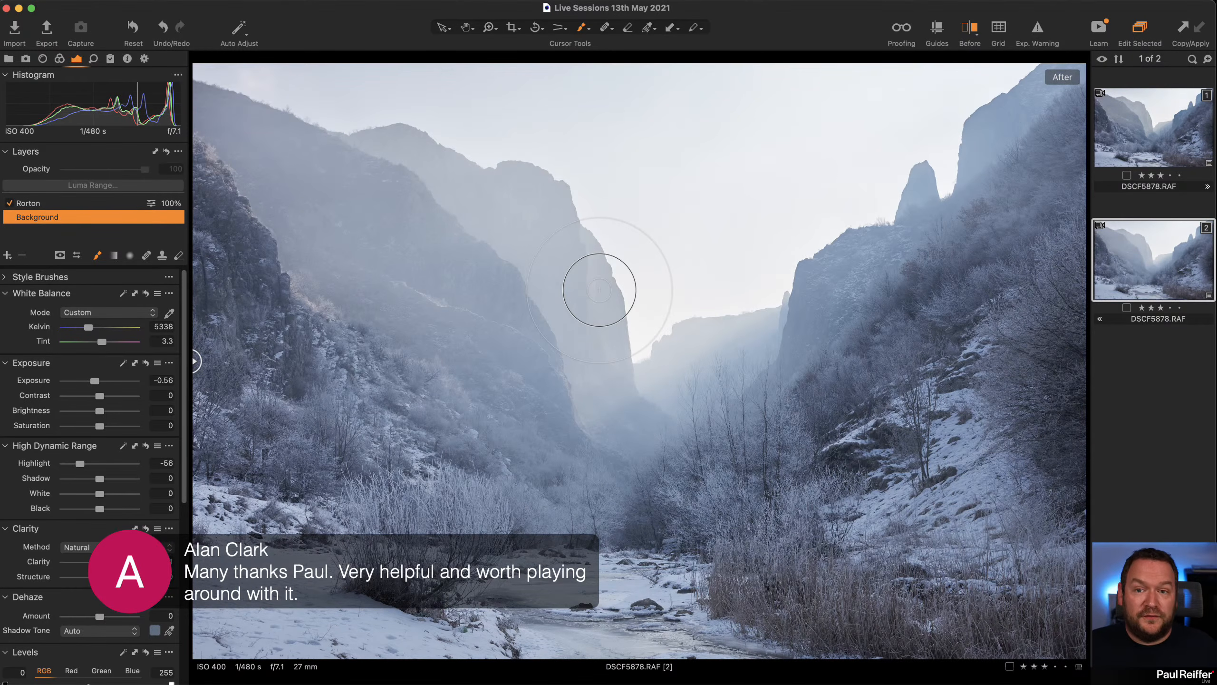
{"action": "left_click", "coordinate": [91, 207]}
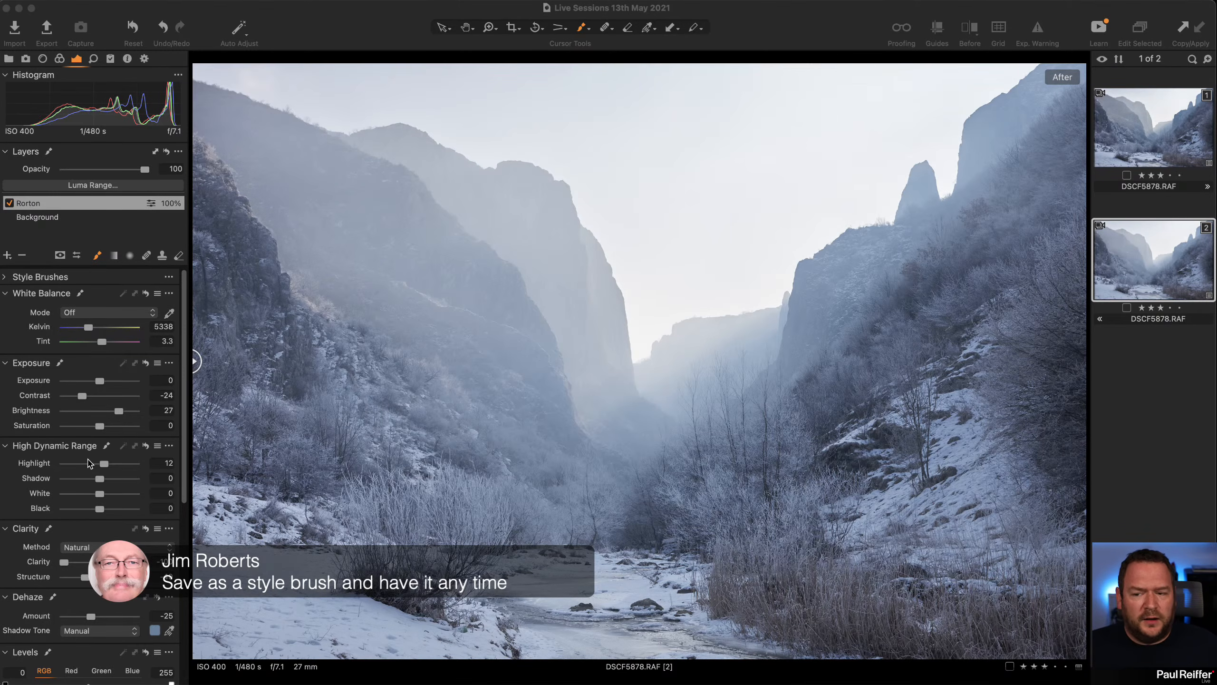
Step: Start saving the Rorton layer's adjustments as a style brush, checking the included settings and leaving out the Dehaze shadow tone
{"action": "scroll", "coordinate": [62, 509], "scroll_direction": "down", "scroll_amount": 4}
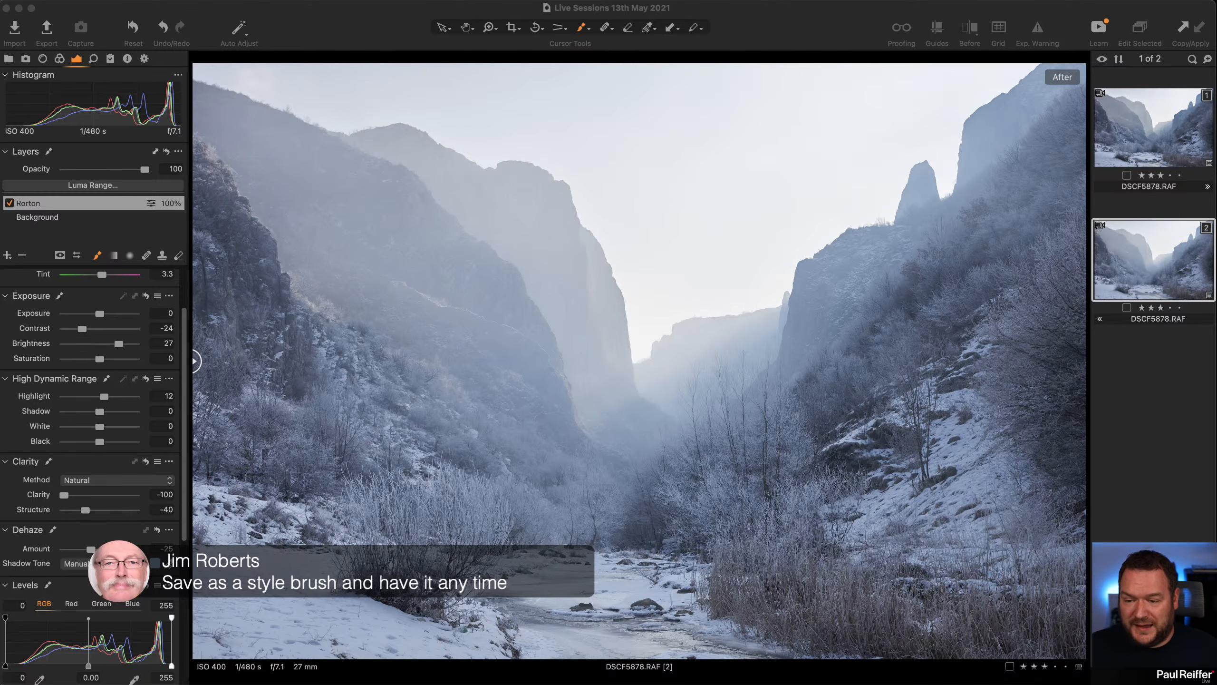
{"action": "scroll", "coordinate": [106, 512], "scroll_direction": "up", "scroll_amount": 5}
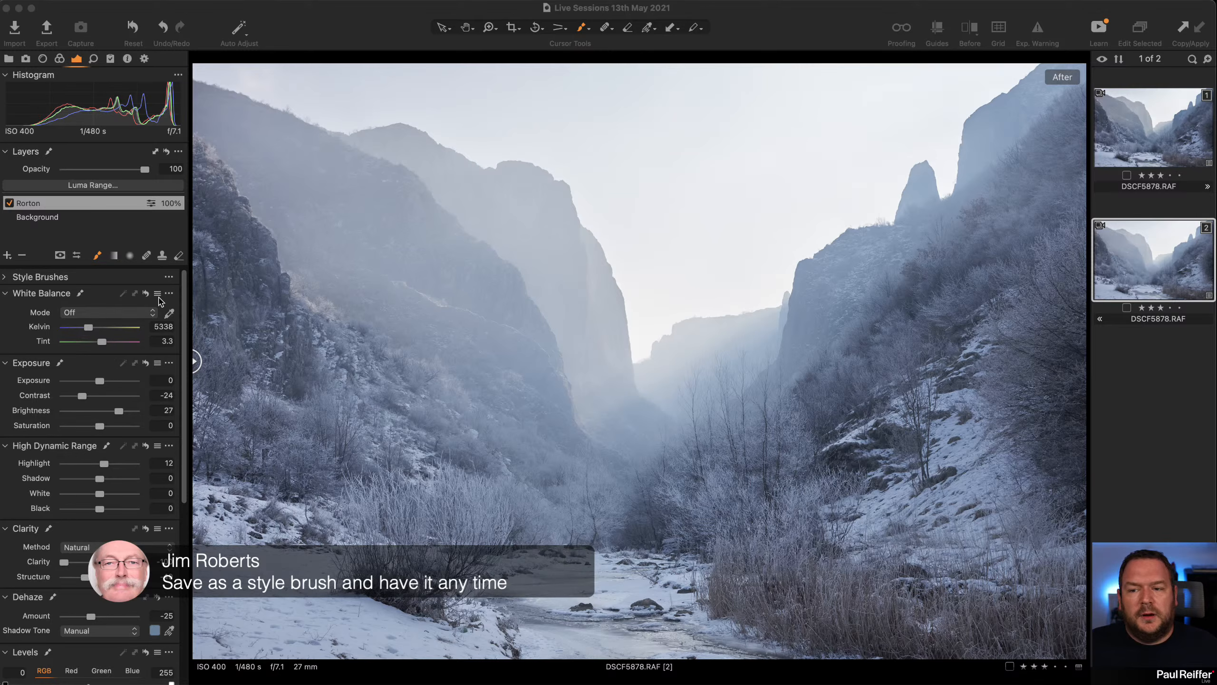
{"action": "left_click", "coordinate": [169, 278]}
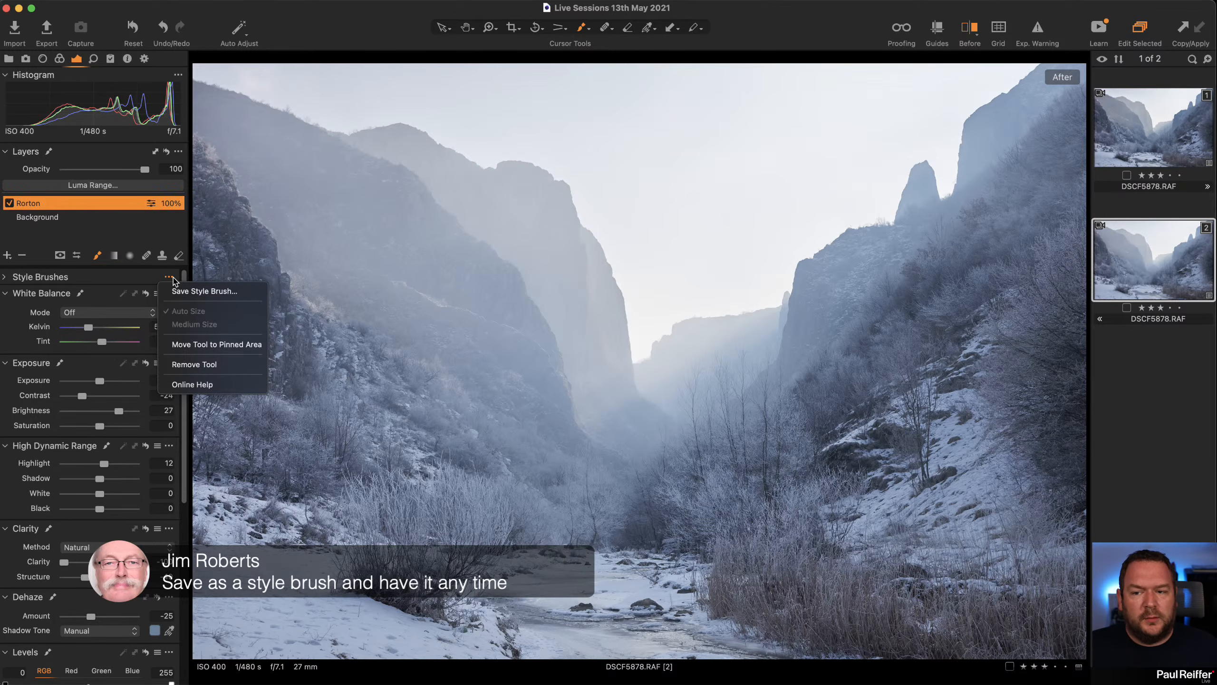
{"action": "right_click", "coordinate": [92, 204]}
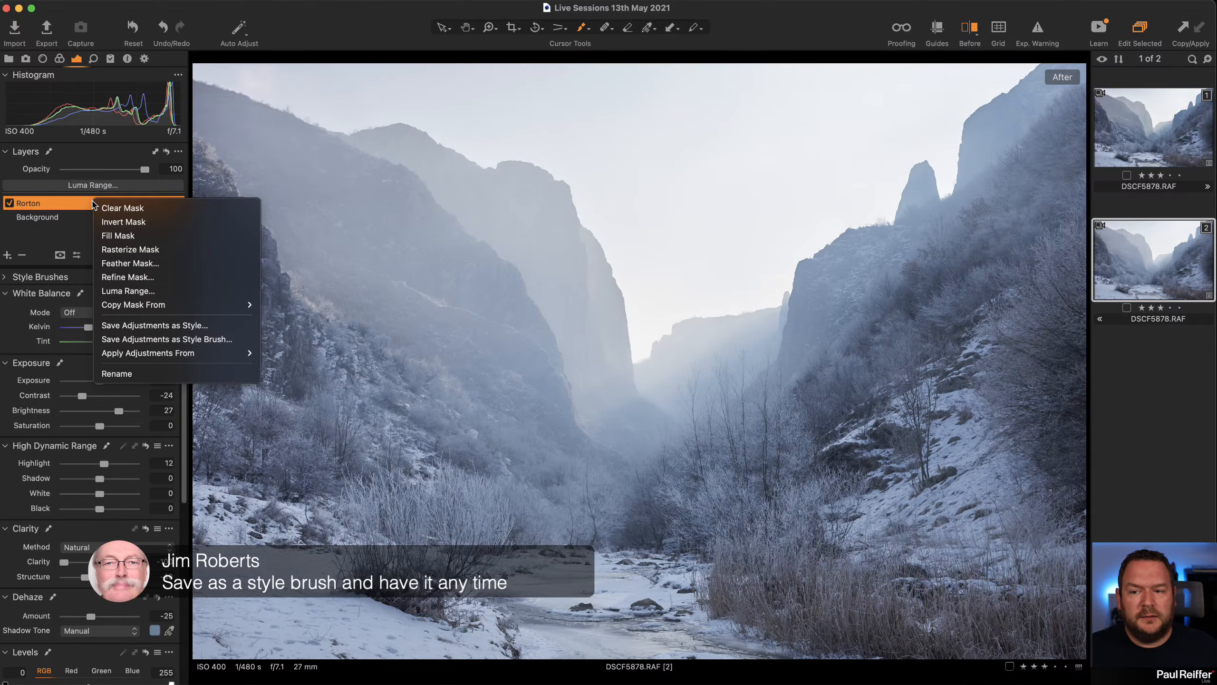
{"action": "left_click", "coordinate": [149, 339]}
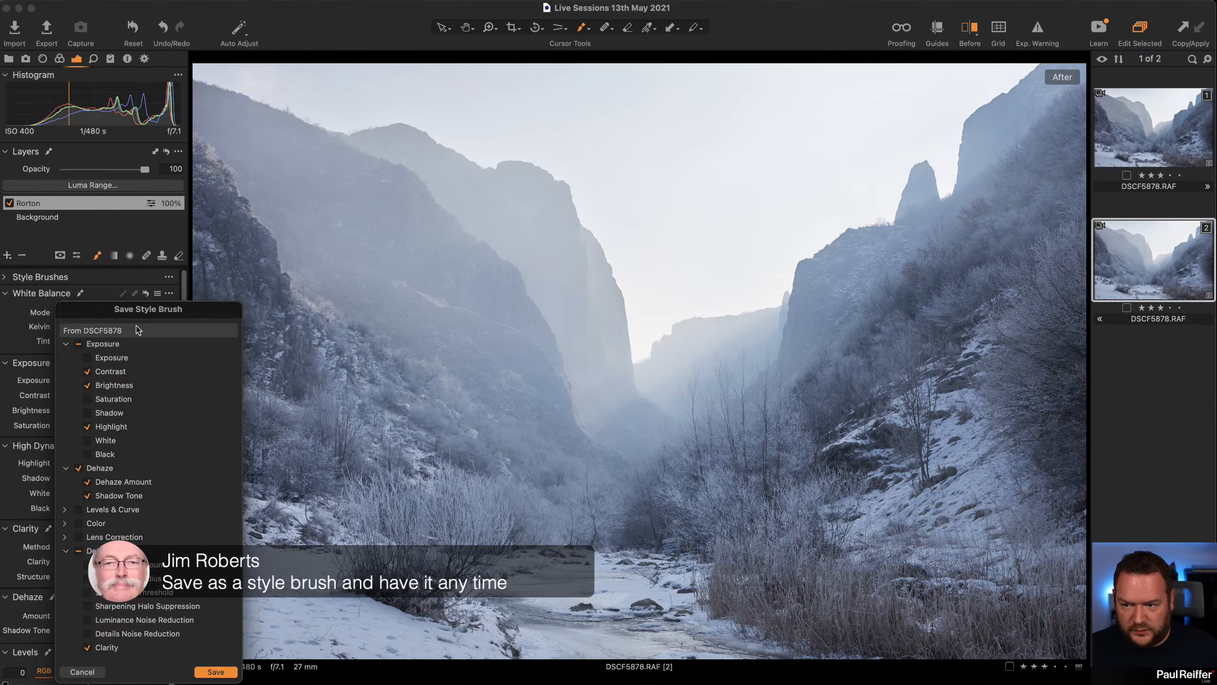
{"action": "scroll", "coordinate": [120, 434], "scroll_direction": "down", "scroll_amount": 5}
{"action": "scroll", "coordinate": [120, 434], "scroll_direction": "down", "scroll_amount": 12}
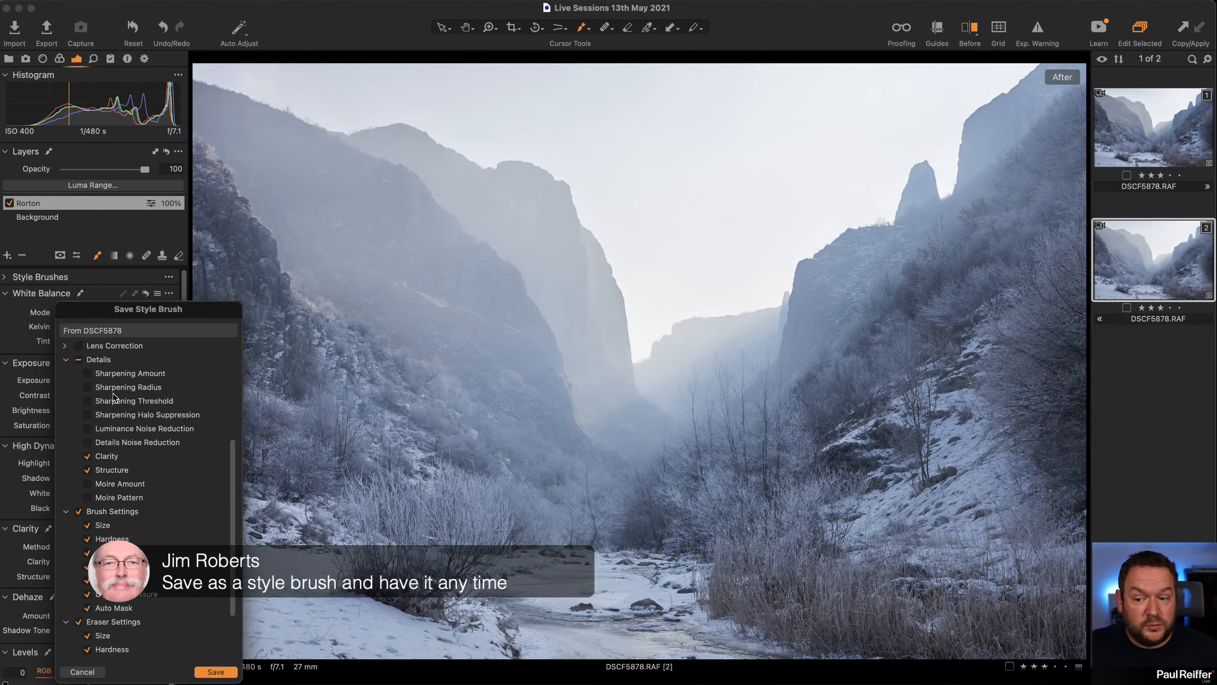
{"action": "scroll", "coordinate": [129, 438], "scroll_direction": "up", "scroll_amount": 4}
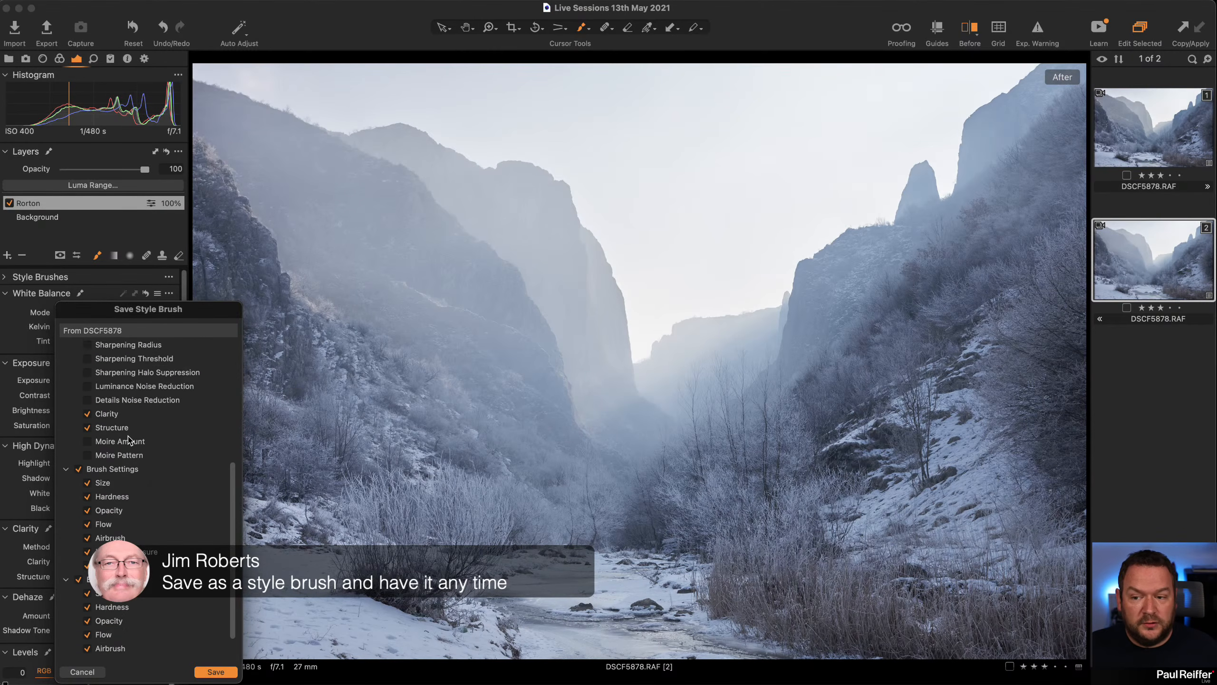
{"action": "scroll", "coordinate": [130, 437], "scroll_direction": "down", "scroll_amount": 4}
{"action": "scroll", "coordinate": [129, 440], "scroll_direction": "up", "scroll_amount": 8}
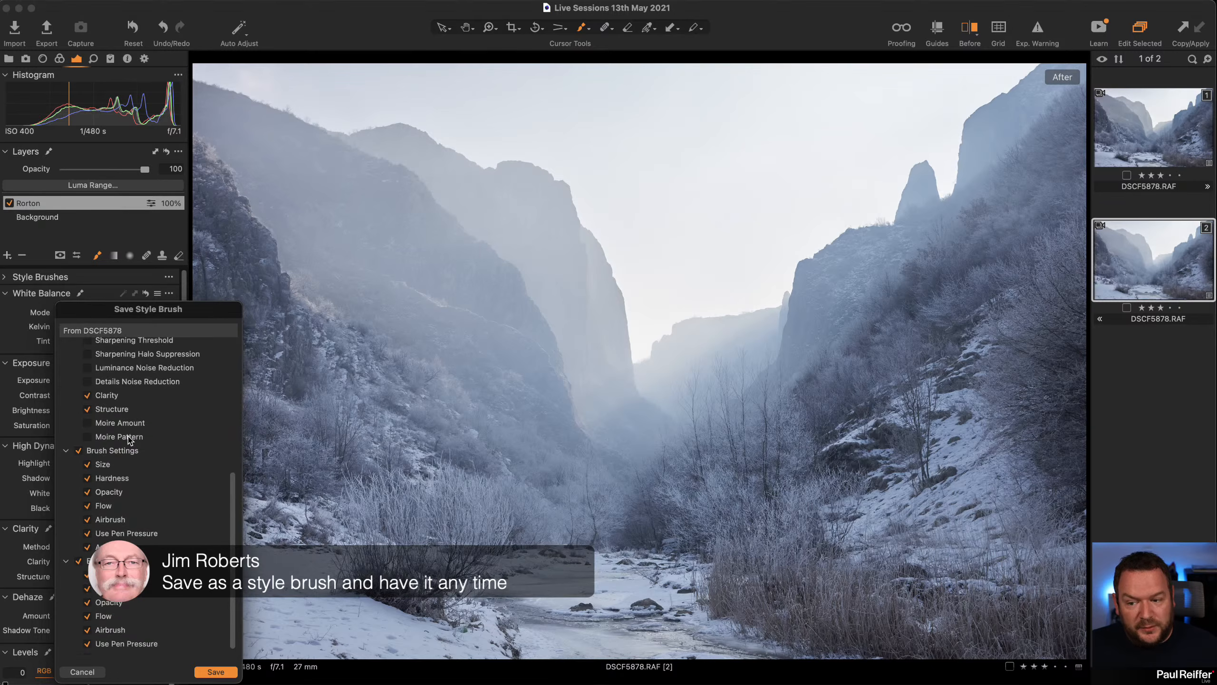
{"action": "scroll", "coordinate": [114, 495], "scroll_direction": "up", "scroll_amount": 5}
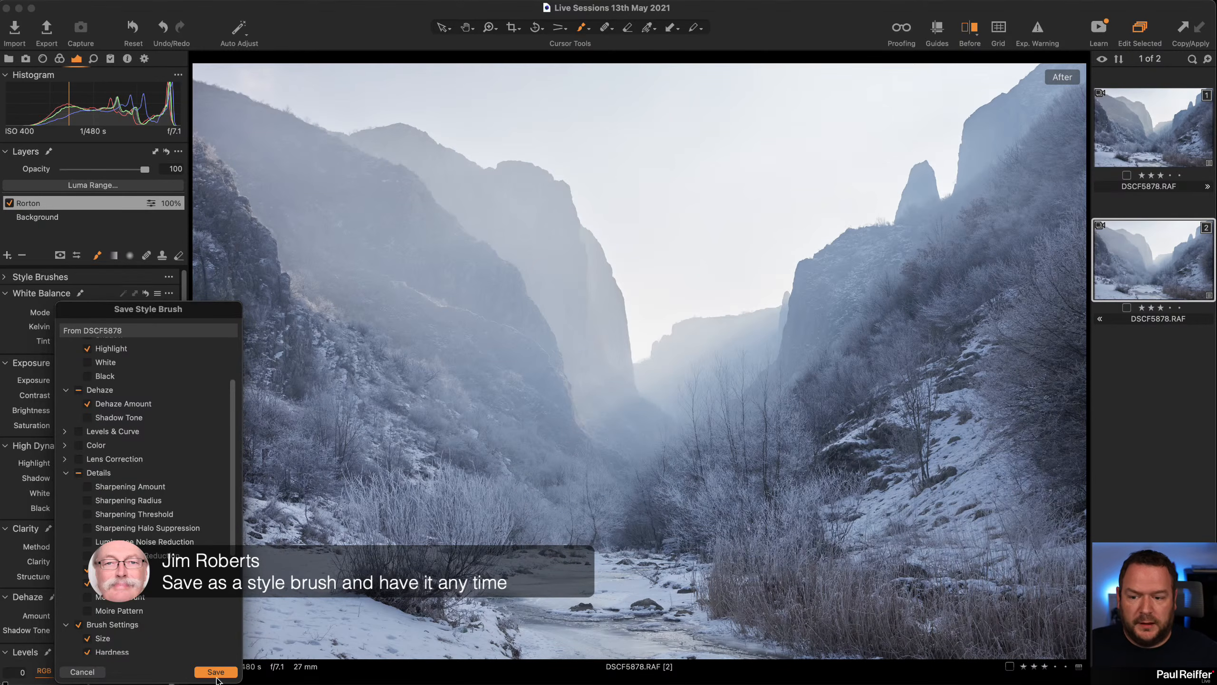
Step: Save the style brush as "Rorton Effect" in the StyleBrushes folder
{"action": "left_click", "coordinate": [216, 672]}
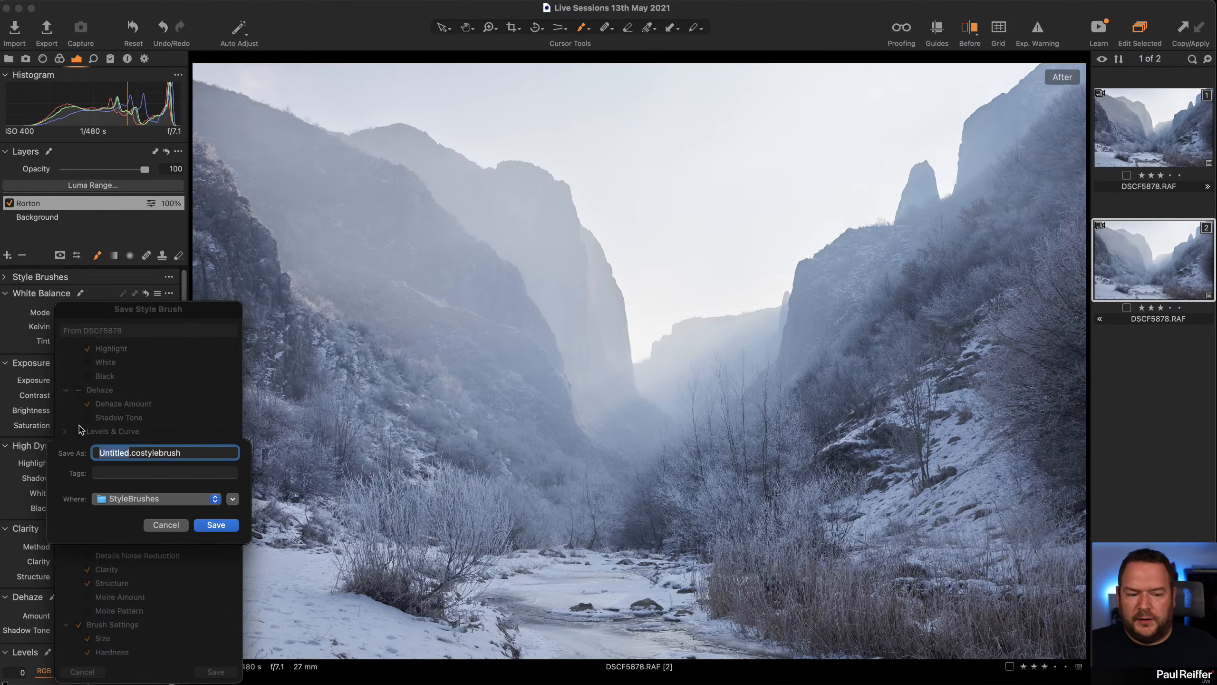
{"action": "type", "text": "Rorton"}
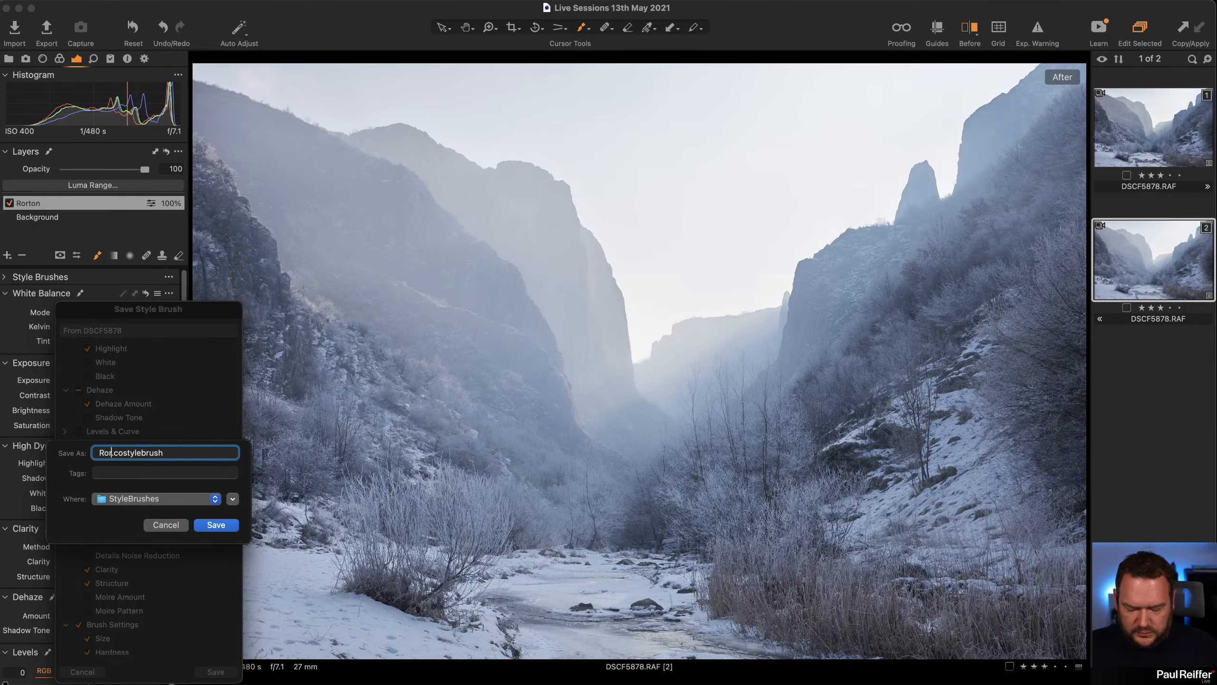
{"action": "type", "text": " Effect"}
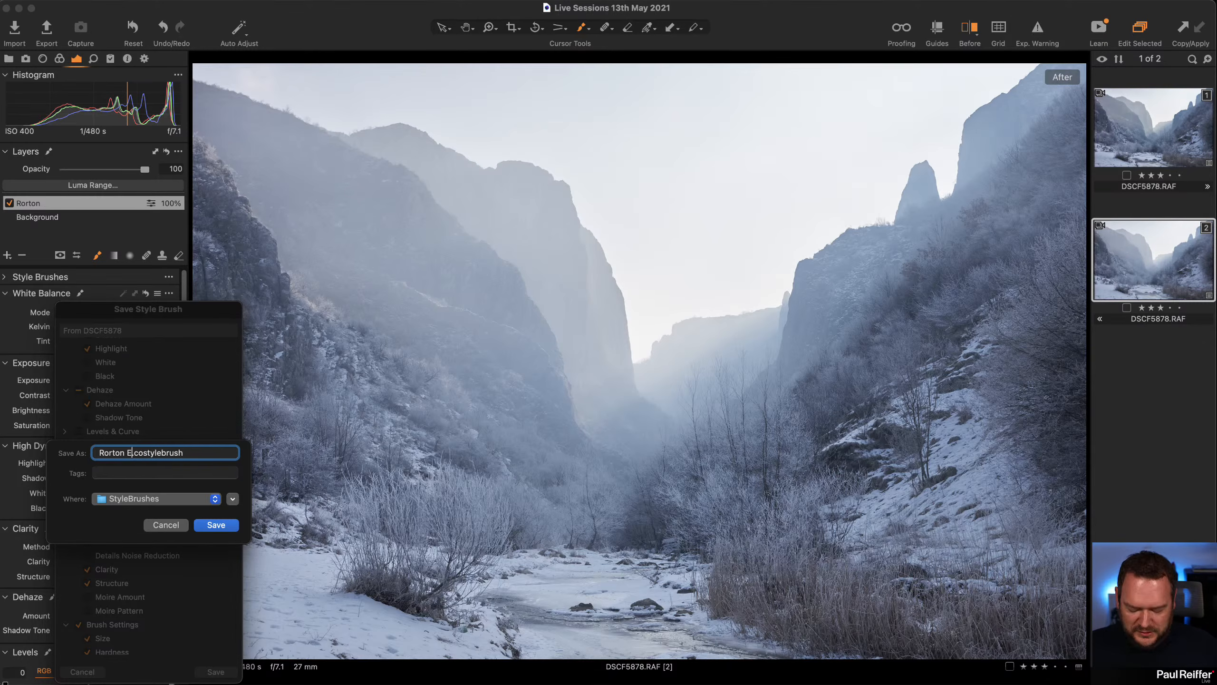
{"action": "key", "text": "Return"}
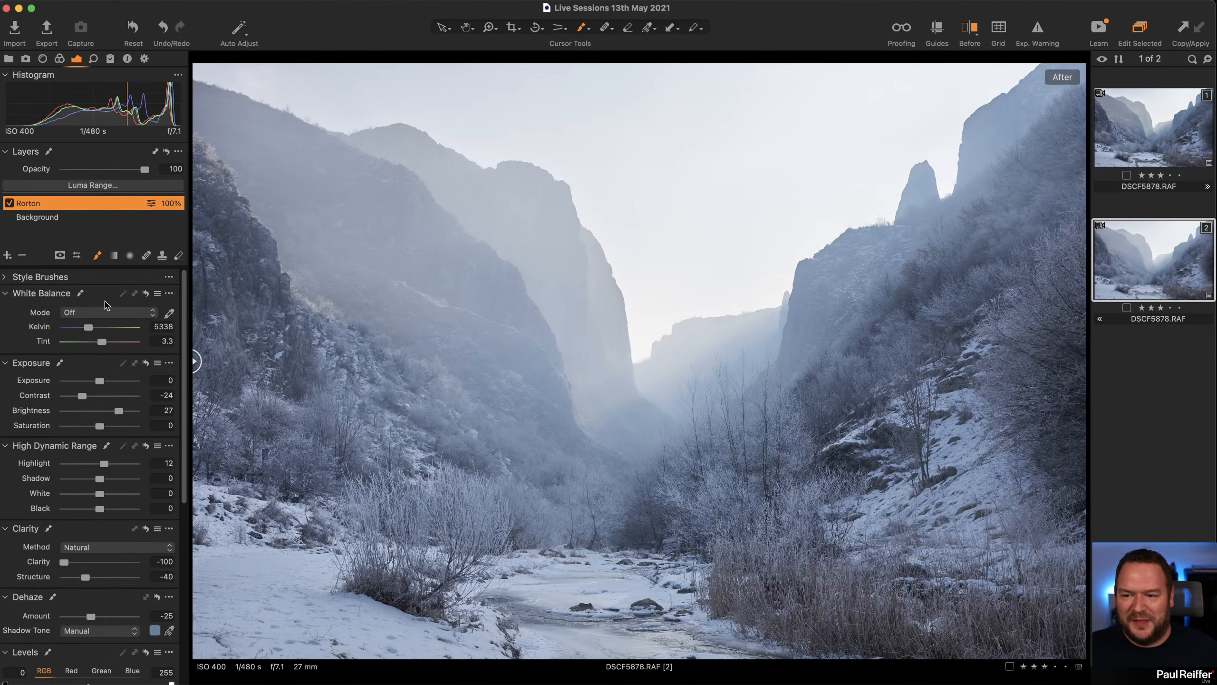
Step: Switch to the collection with the jetty seascape and choose the custom style brush Rorton Effect for its RAF photo
{"action": "left_click", "coordinate": [5, 58]}
{"action": "left_click", "coordinate": [49, 154]}
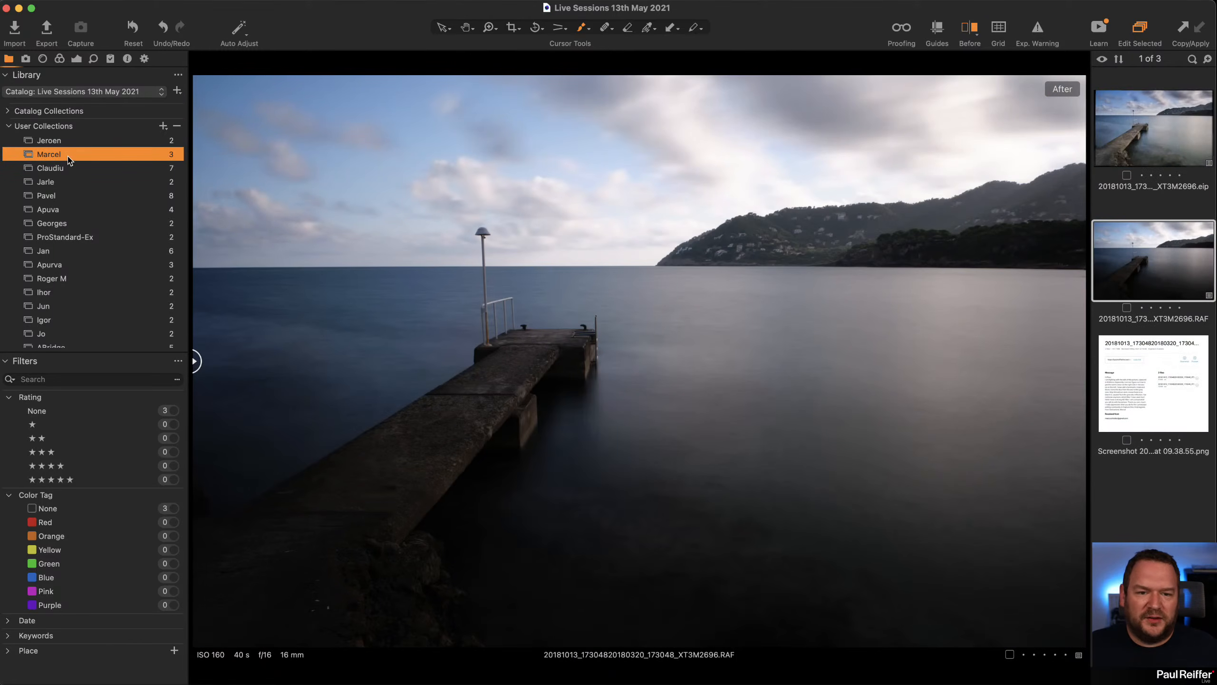
{"action": "left_click", "coordinate": [77, 58]}
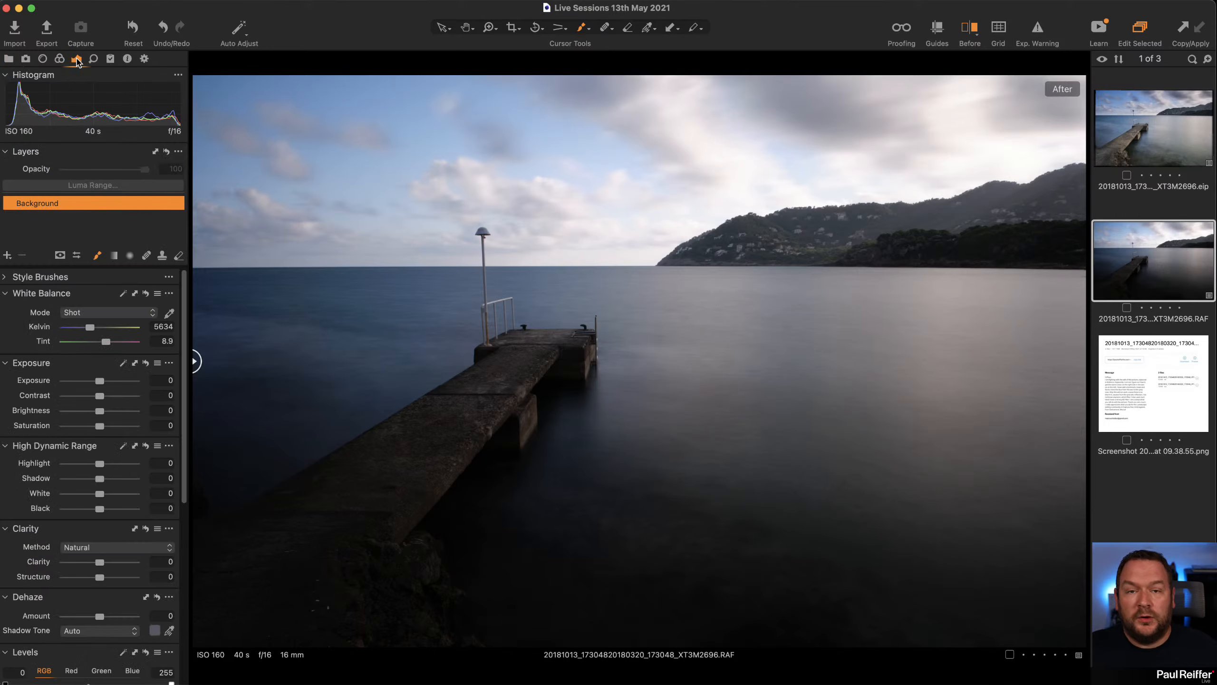
{"action": "left_click", "coordinate": [4, 277]}
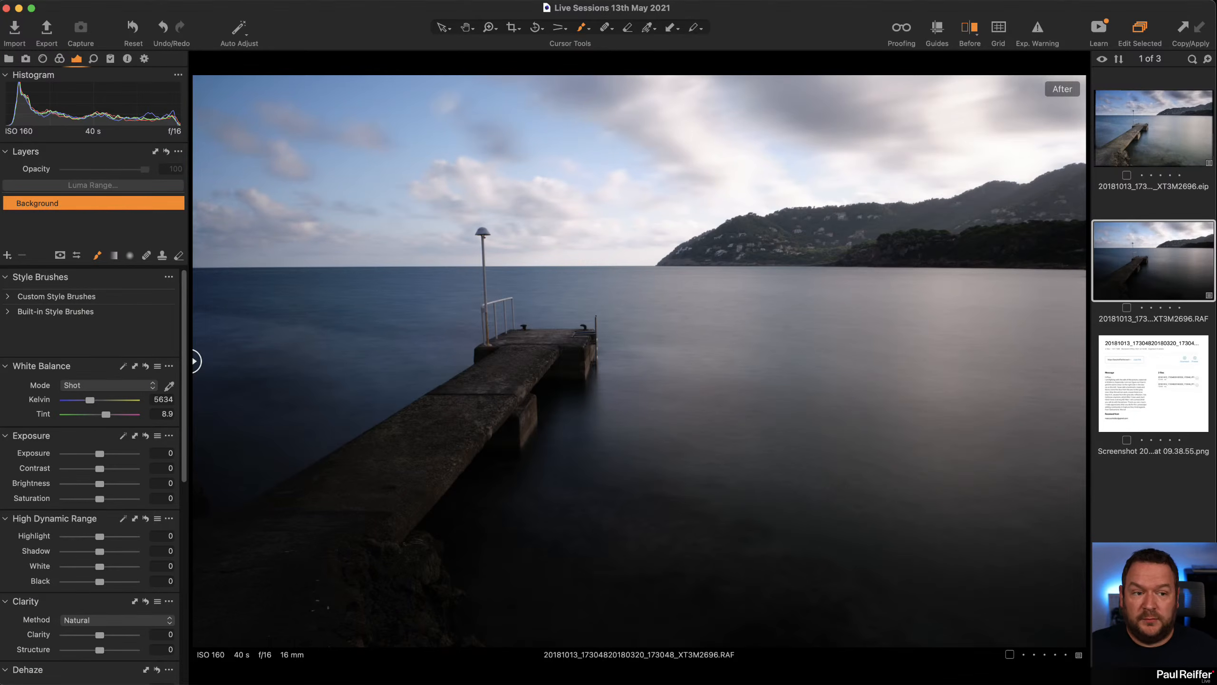
{"action": "left_click", "coordinate": [8, 296]}
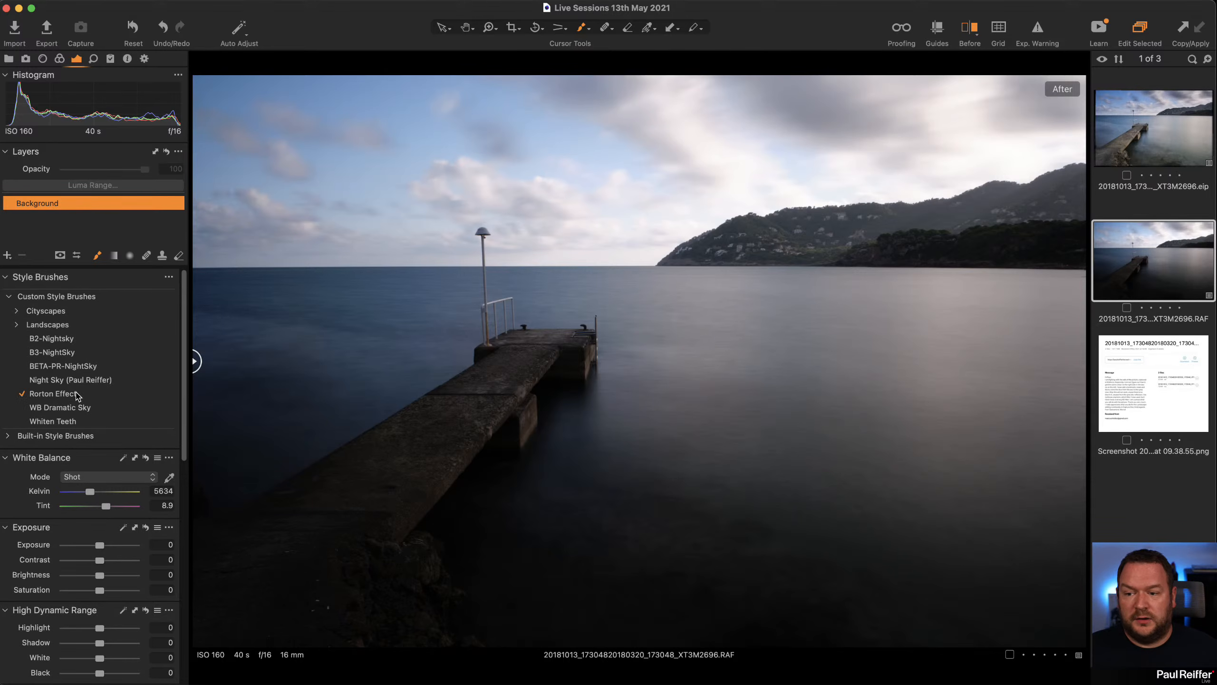
Step: Brush the Rorton Effect over the sky and horizon of the jetty RAF, then review the new layer's adjustments
{"action": "right_click", "coordinate": [634, 126]}
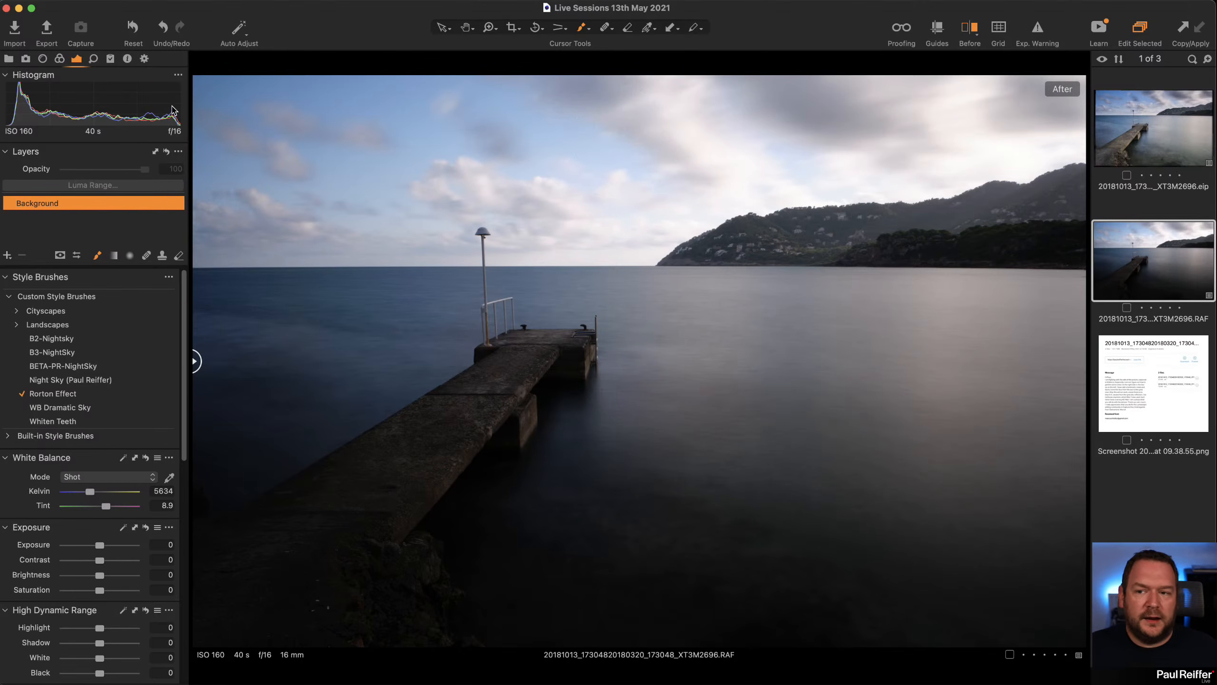
{"action": "mouse_move", "coordinate": [564, 156]}
{"action": "left_mouse_down"}
{"action": "mouse_move", "coordinate": [259, 136]}
{"action": "mouse_move", "coordinate": [481, 114]}
{"action": "mouse_move", "coordinate": [266, 218]}
{"action": "mouse_move", "coordinate": [554, 225]}
{"action": "mouse_move", "coordinate": [820, 212]}
{"action": "mouse_move", "coordinate": [641, 249]}
{"action": "mouse_move", "coordinate": [1053, 202]}
{"action": "mouse_move", "coordinate": [880, 274]}
{"action": "left_mouse_up"}
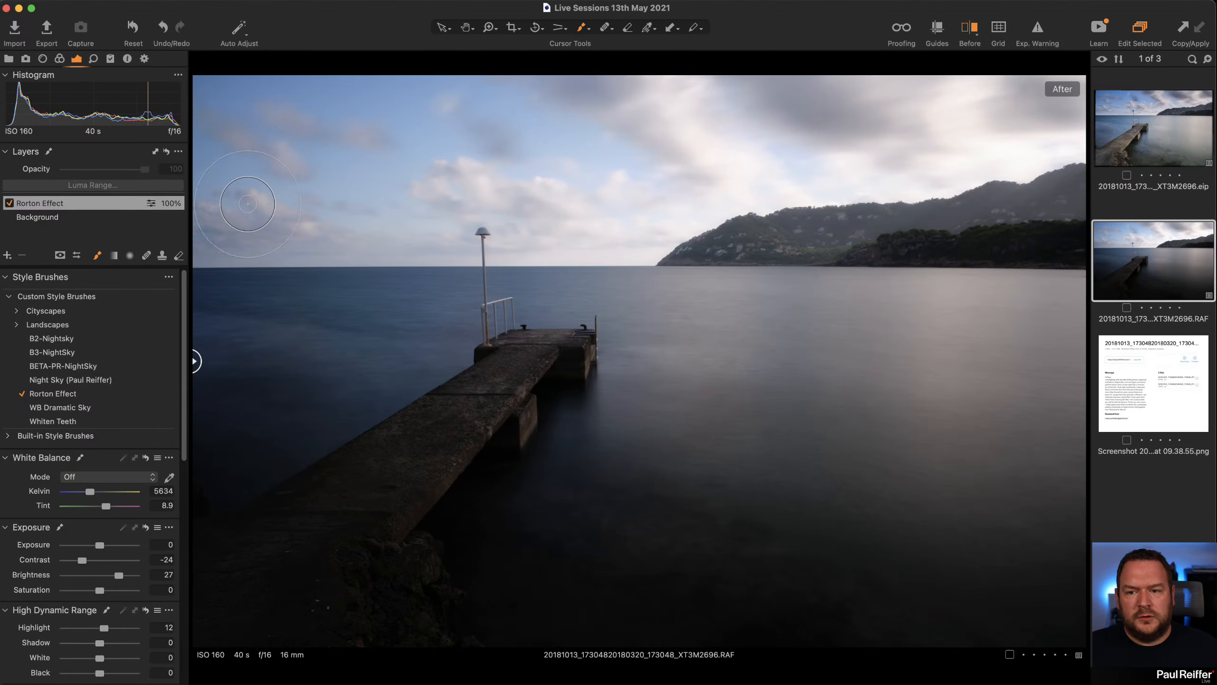
{"action": "scroll", "coordinate": [108, 575], "scroll_direction": "down", "scroll_amount": 10}
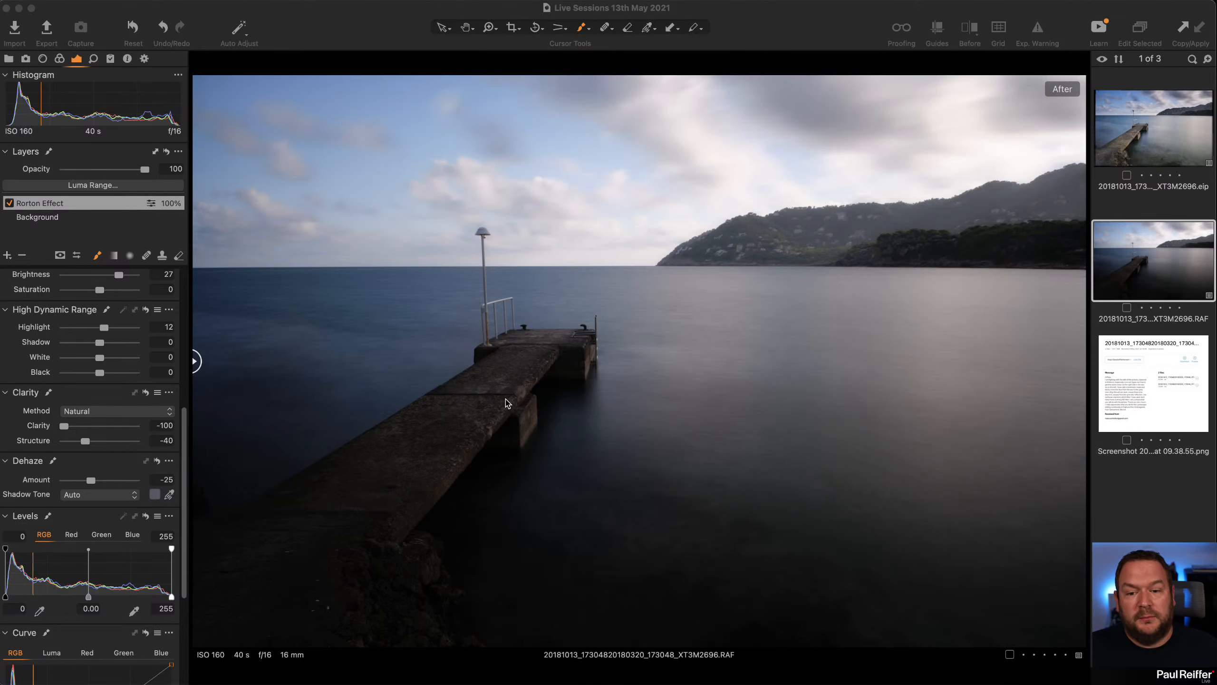
{"action": "left_click", "coordinate": [112, 208]}
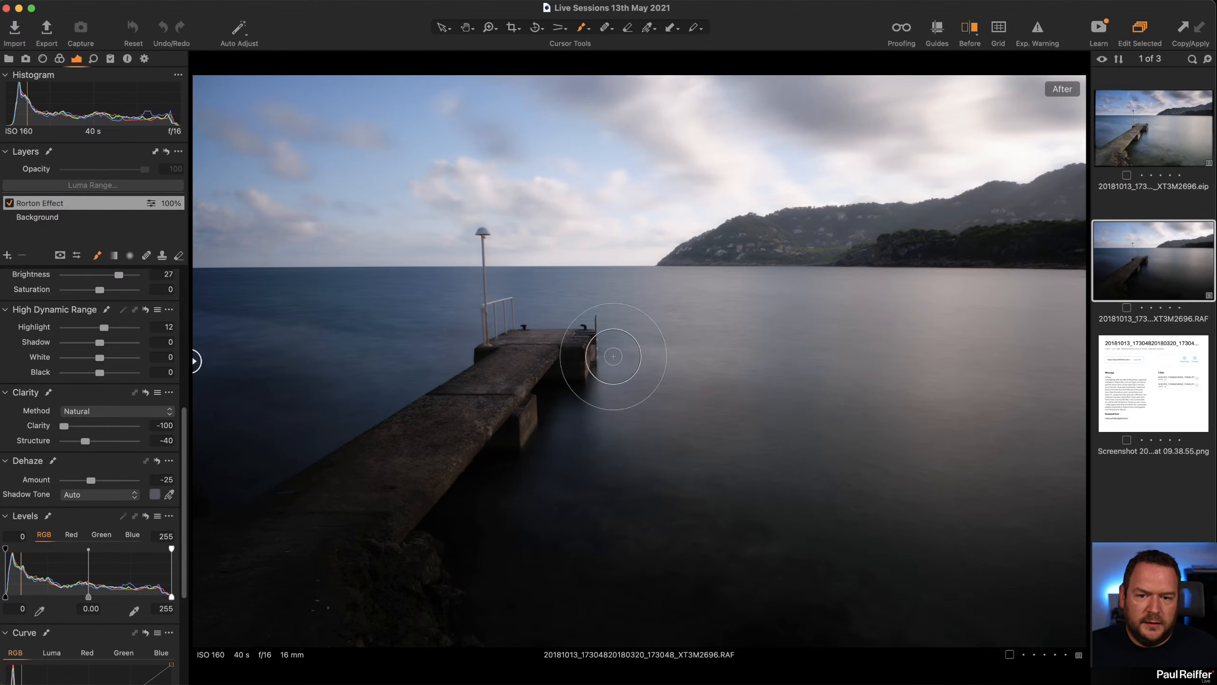
Step: Compare the brushed jetty photo with a before/after split swept across the frame, then delete the Rorton Effect layer
{"action": "key", "text": "y"}
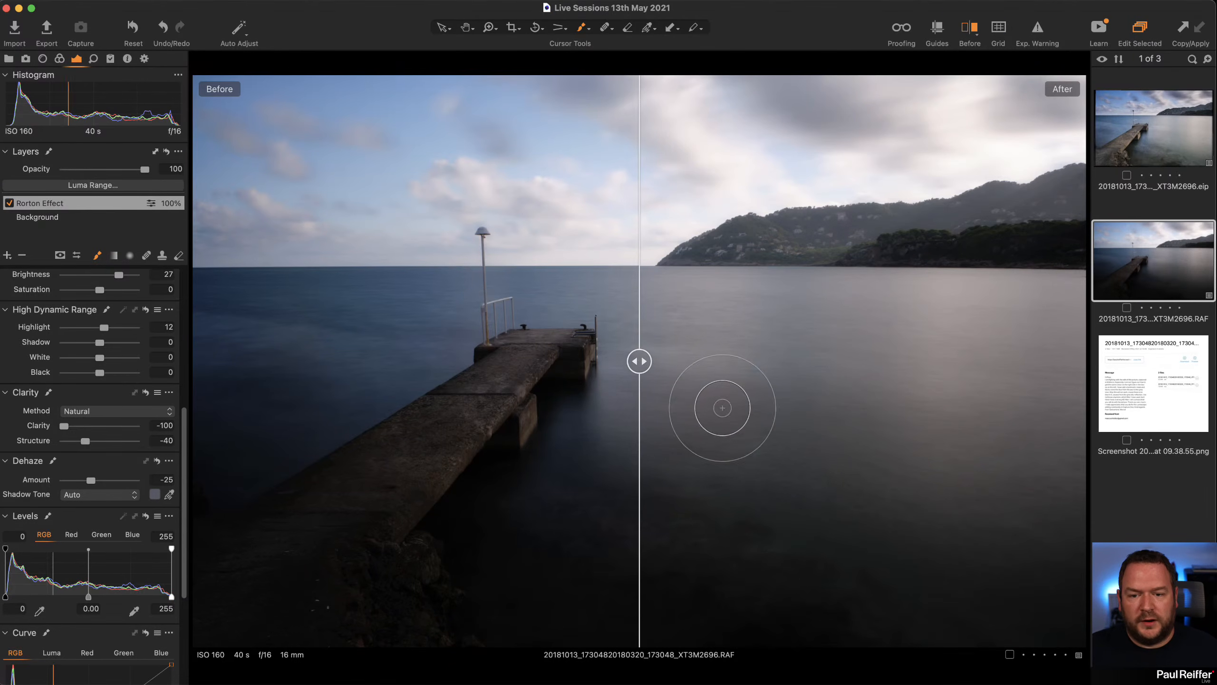
{"action": "left_click_drag", "start_coordinate": [639, 361], "coordinate": [203, 436]}
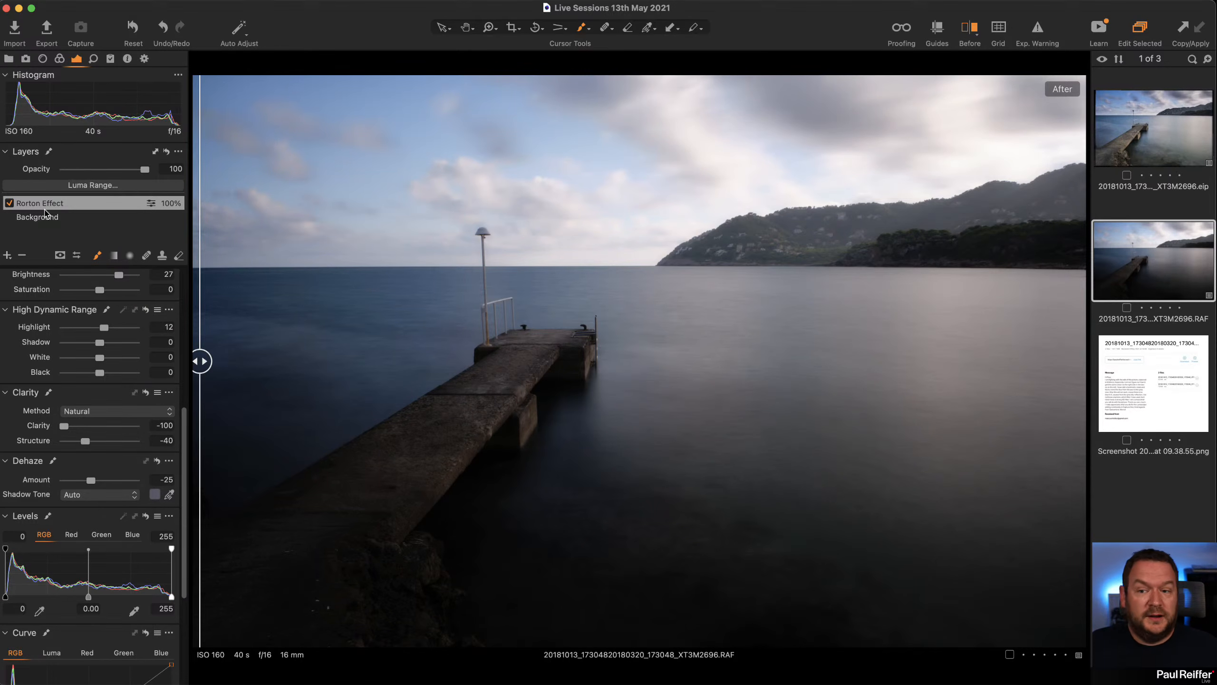
{"action": "left_click", "coordinate": [23, 255]}
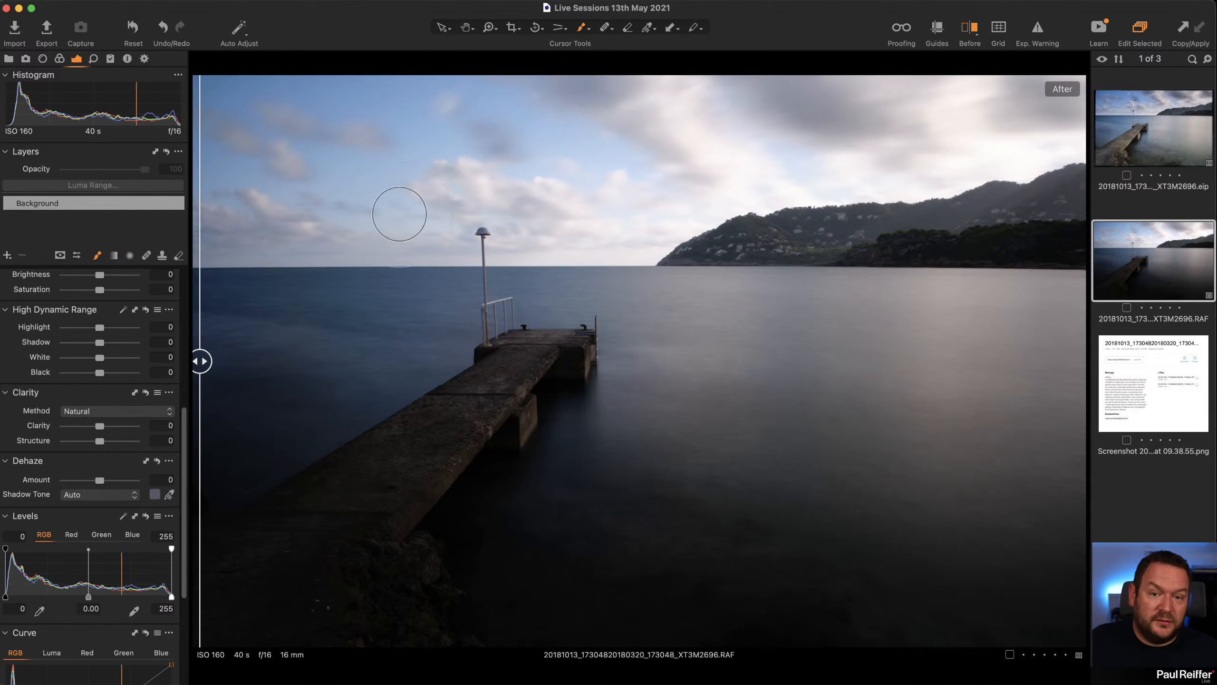
Step: Return to the winter landscape's collection and view the Rorton layer's adjustments on the cloned variant
{"action": "left_click", "coordinate": [9, 59]}
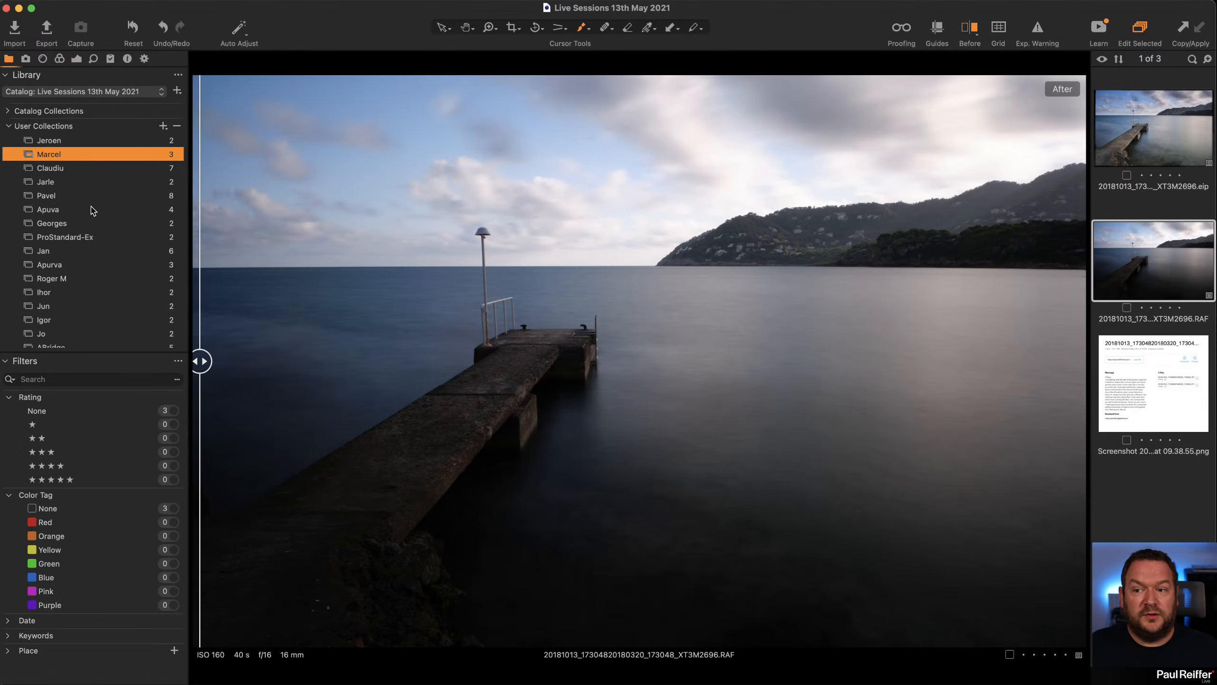
{"action": "left_click", "coordinate": [48, 140]}
{"action": "left_click", "coordinate": [76, 58]}
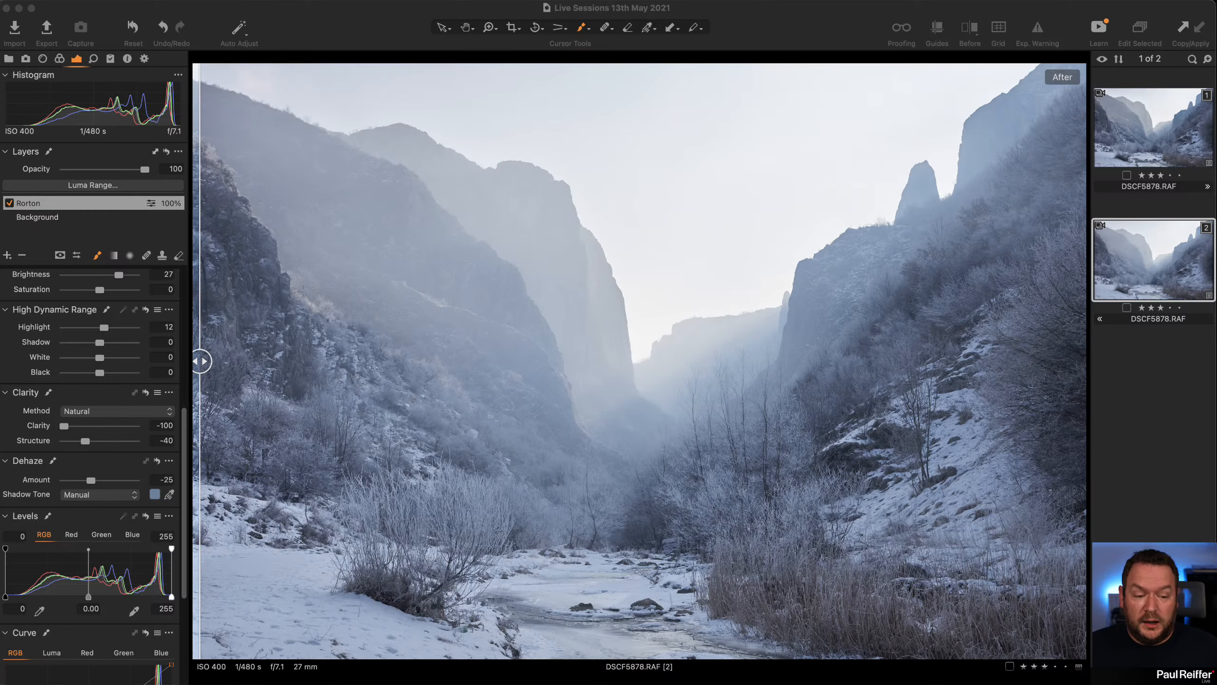
Step: Reopen the jetty seascape collection, select its edited .eip version and turn off the before/after view
{"action": "left_click", "coordinate": [9, 58]}
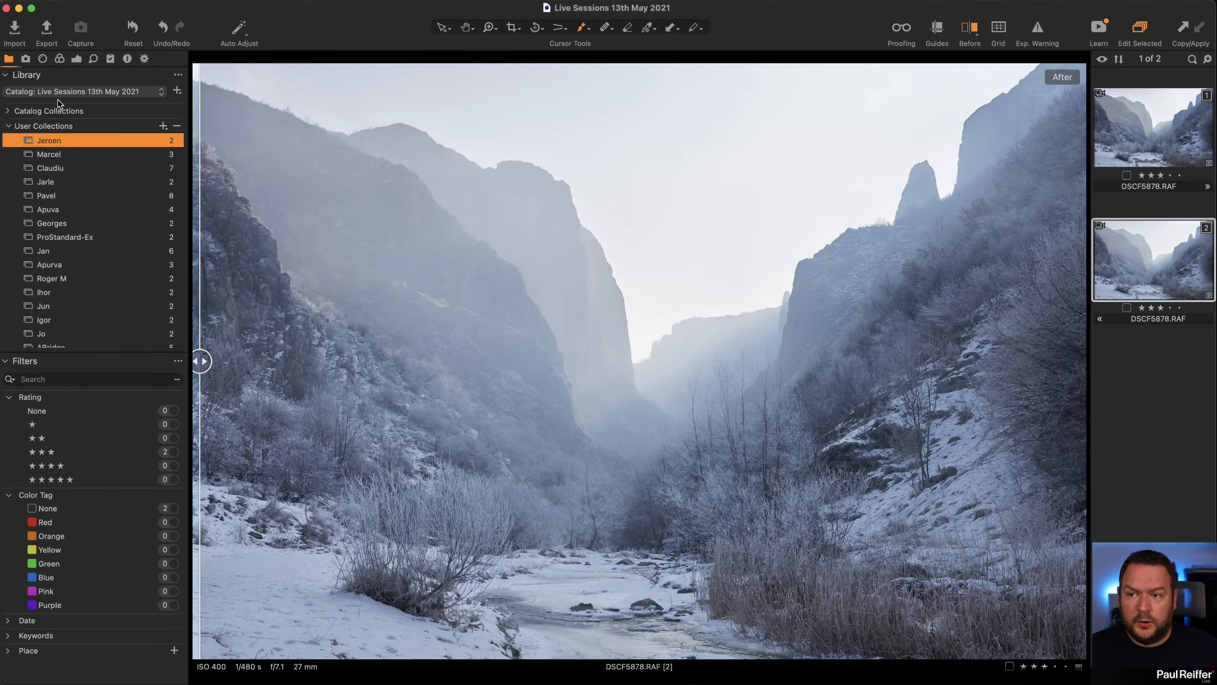
{"action": "left_click", "coordinate": [53, 154]}
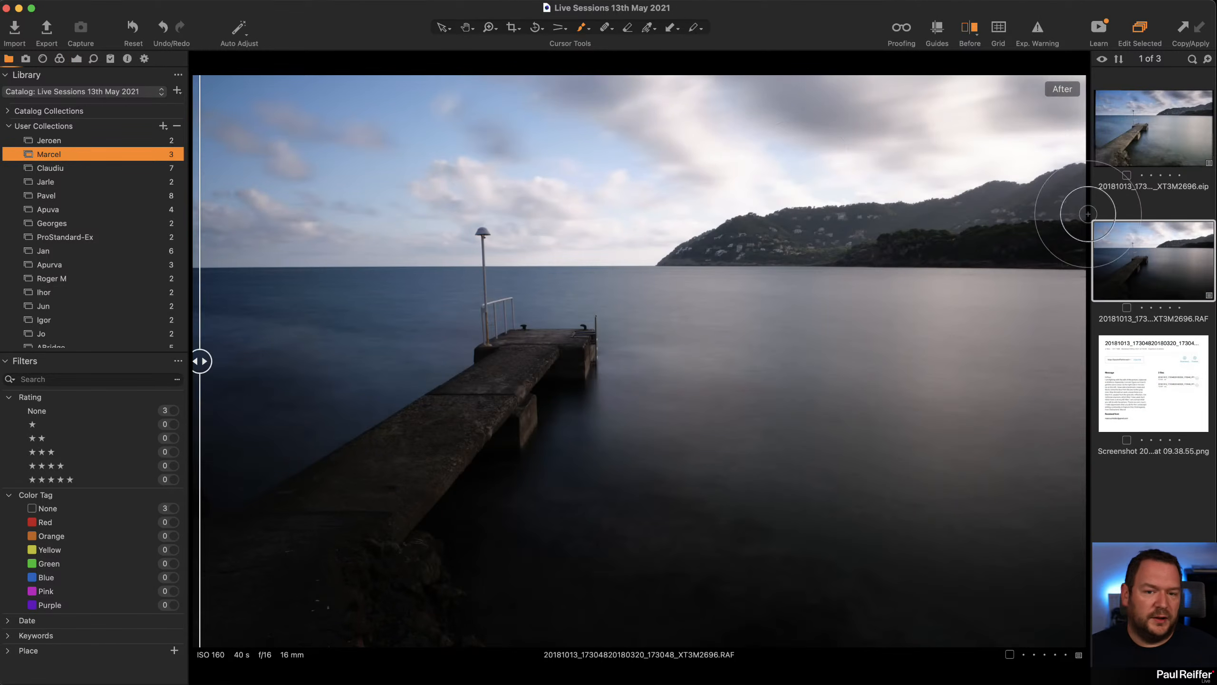
{"action": "left_click", "coordinate": [1161, 149]}
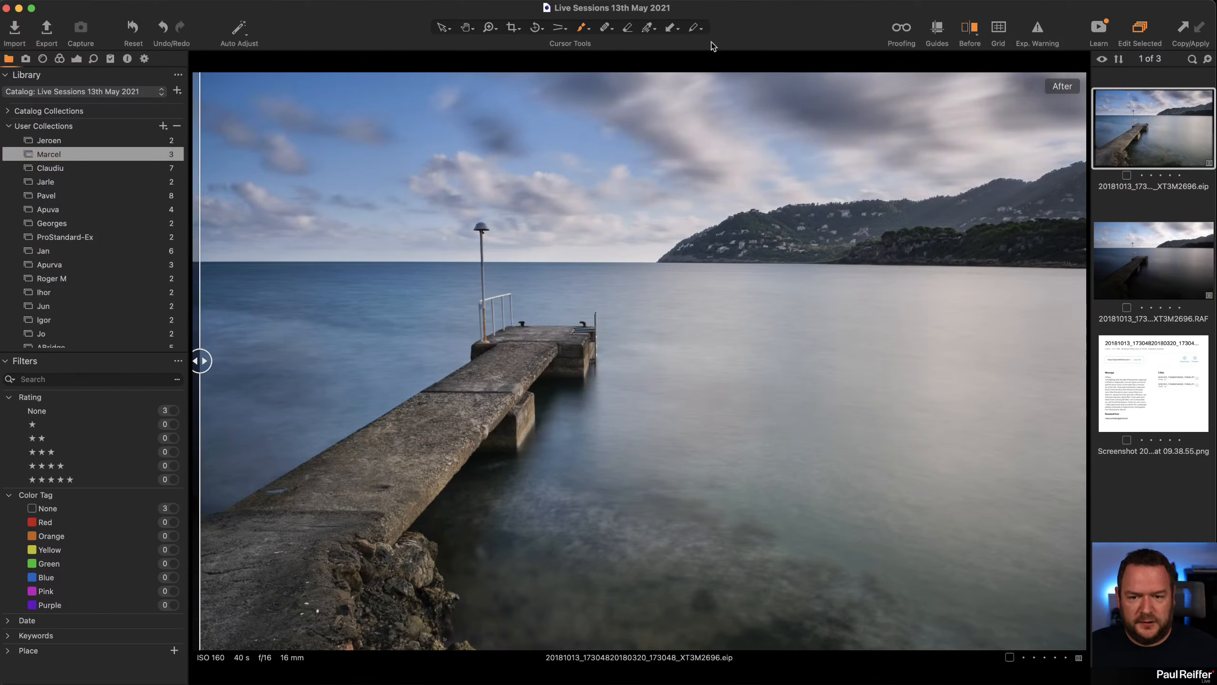
{"action": "key", "text": "y"}
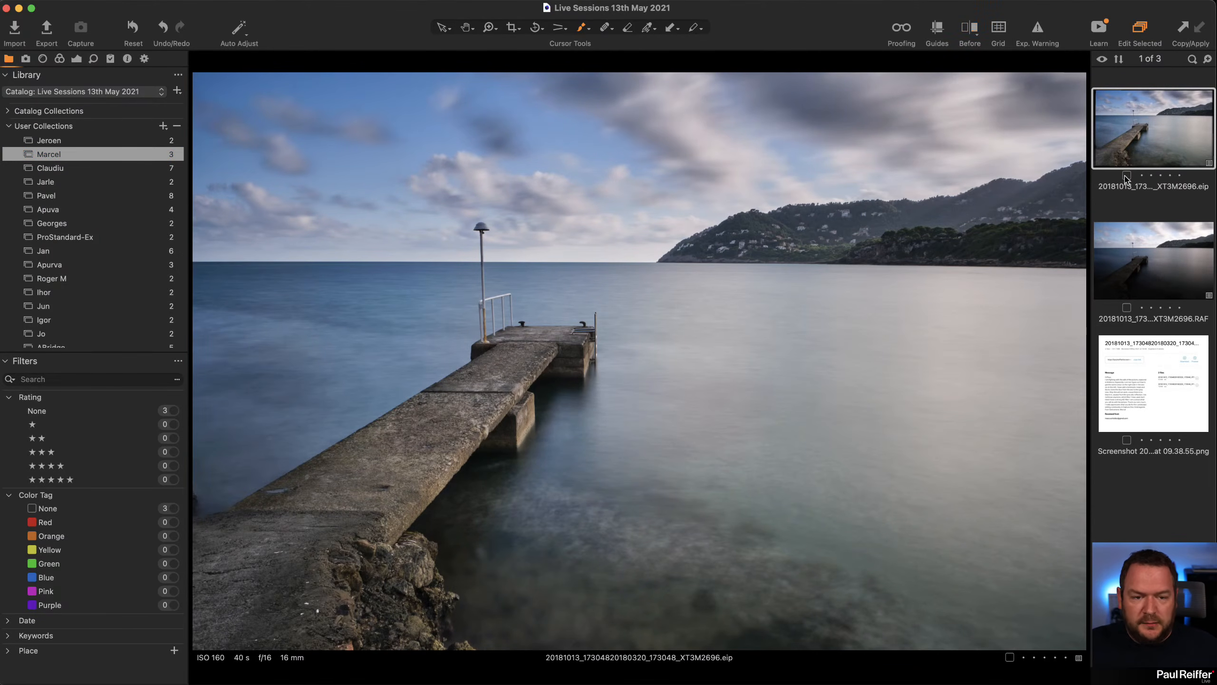
Step: Compare the jetty's RAF and edited .eip versions with their layers and adjustments displayed, ending on the .eip
{"action": "left_click", "coordinate": [1166, 277]}
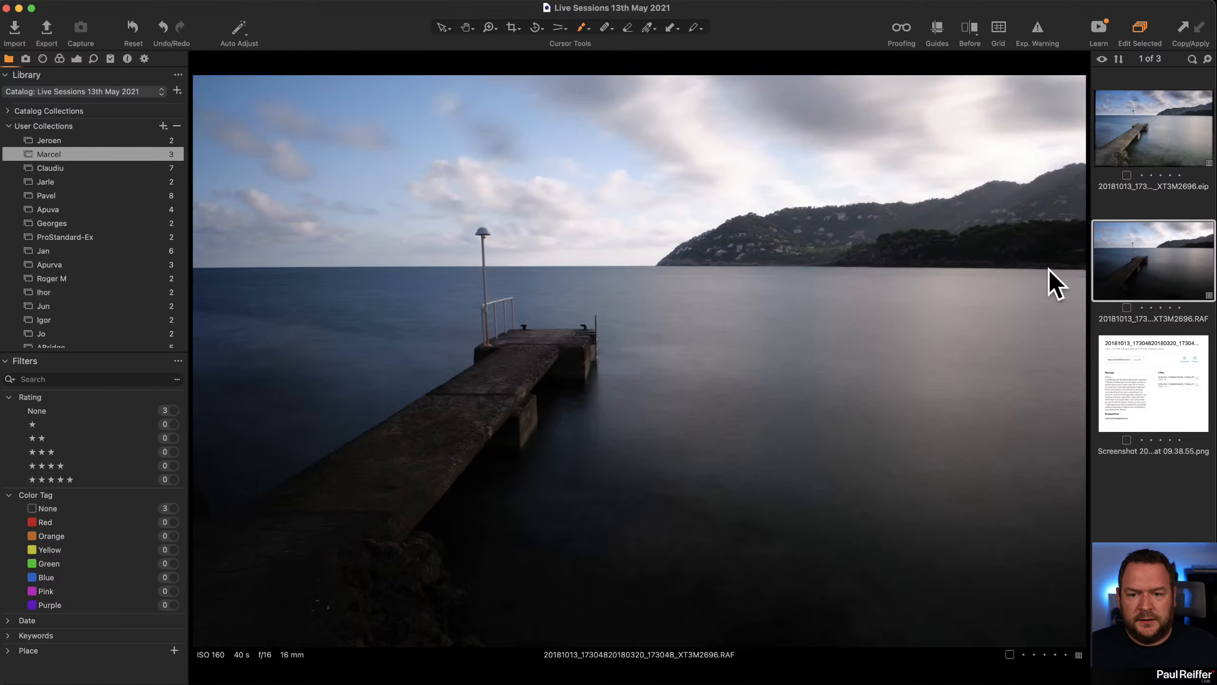
{"action": "left_click", "coordinate": [1130, 138]}
{"action": "left_click", "coordinate": [1127, 247]}
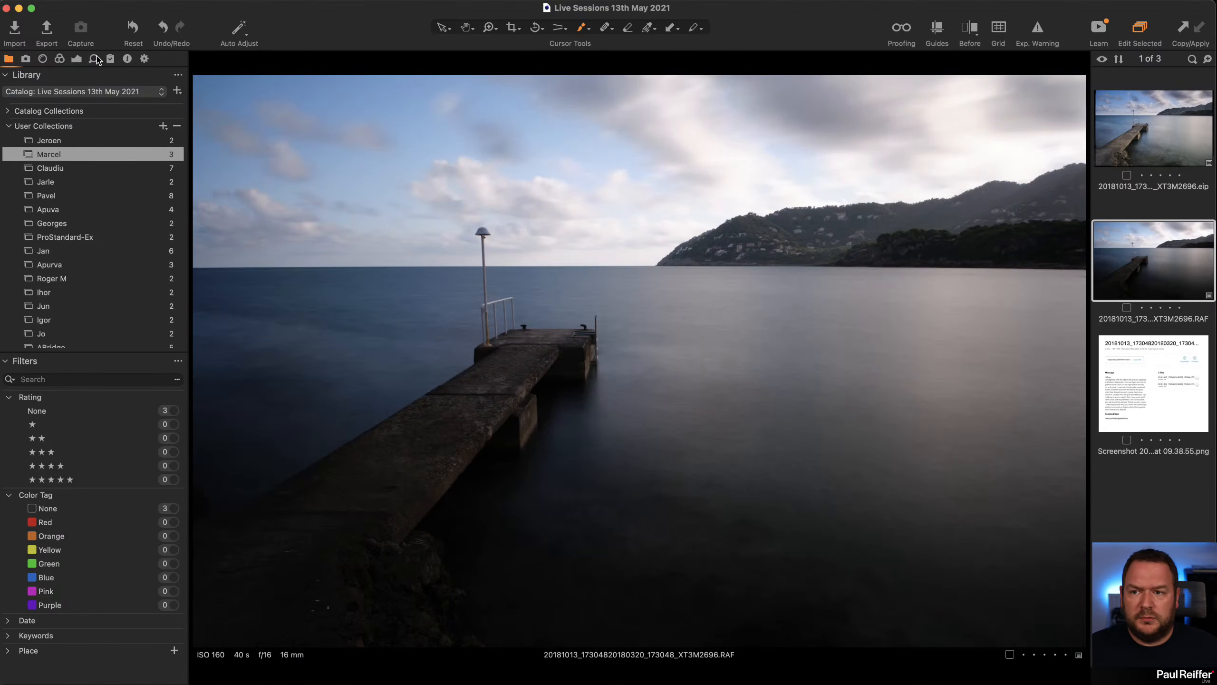
{"action": "left_click", "coordinate": [76, 60]}
{"action": "left_click", "coordinate": [1140, 145]}
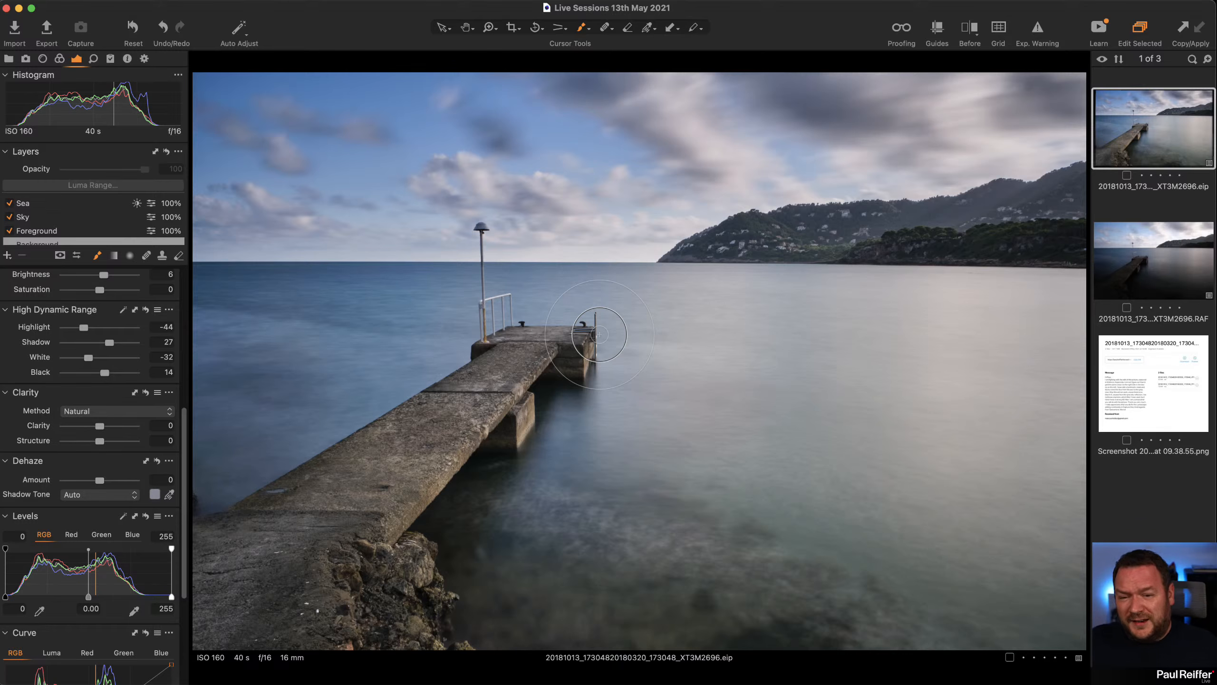
{"action": "left_click", "coordinate": [1173, 257]}
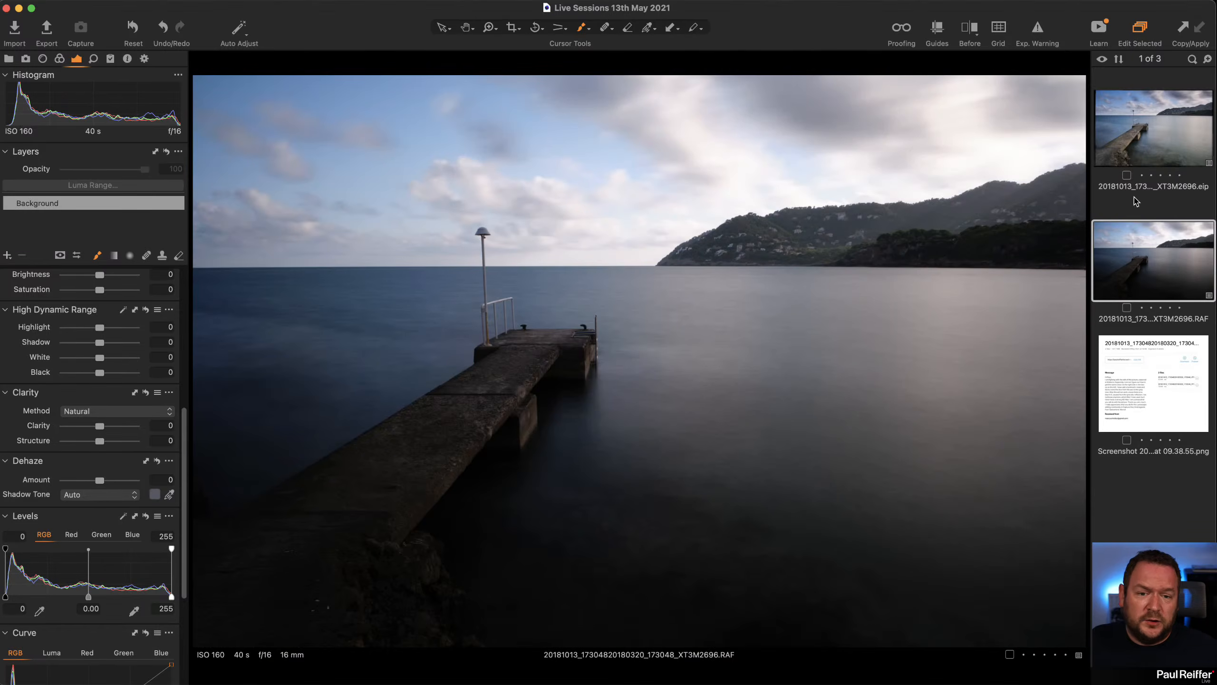
{"action": "left_click", "coordinate": [1146, 147]}
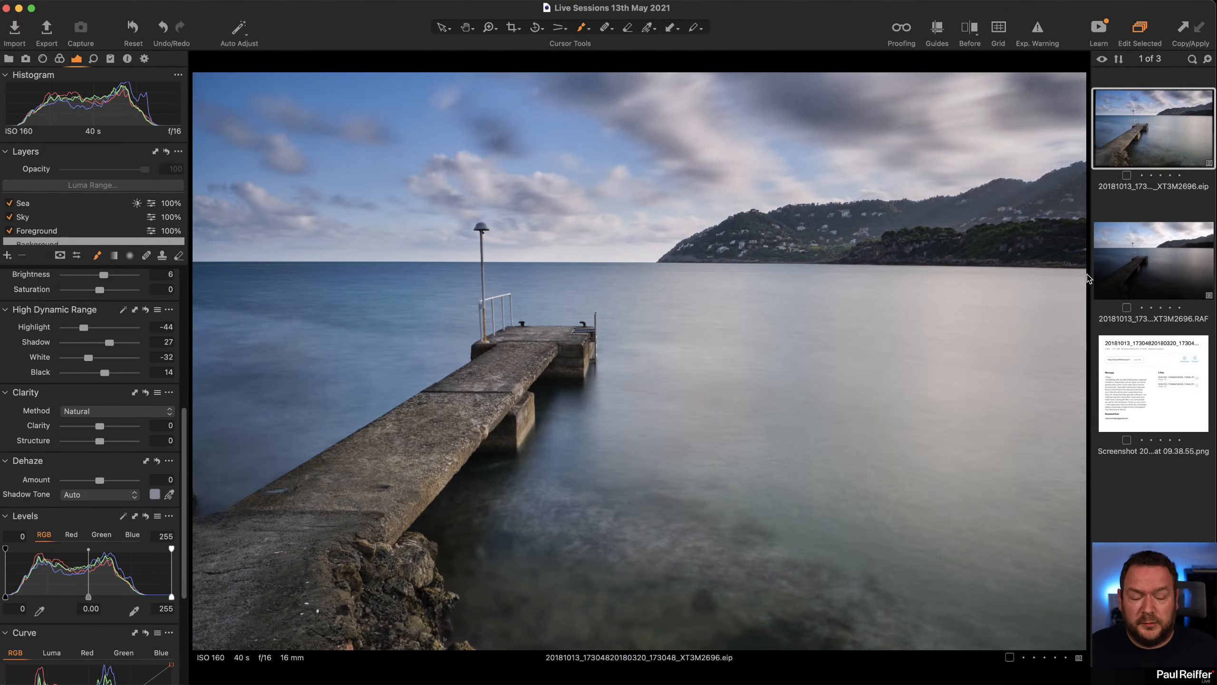
Step: Compare the jetty's RAF with its edited .eip, then lower the .eip Foreground layer's exposure to 0.06, checking that layer's mask
{"action": "left_click", "coordinate": [1141, 271]}
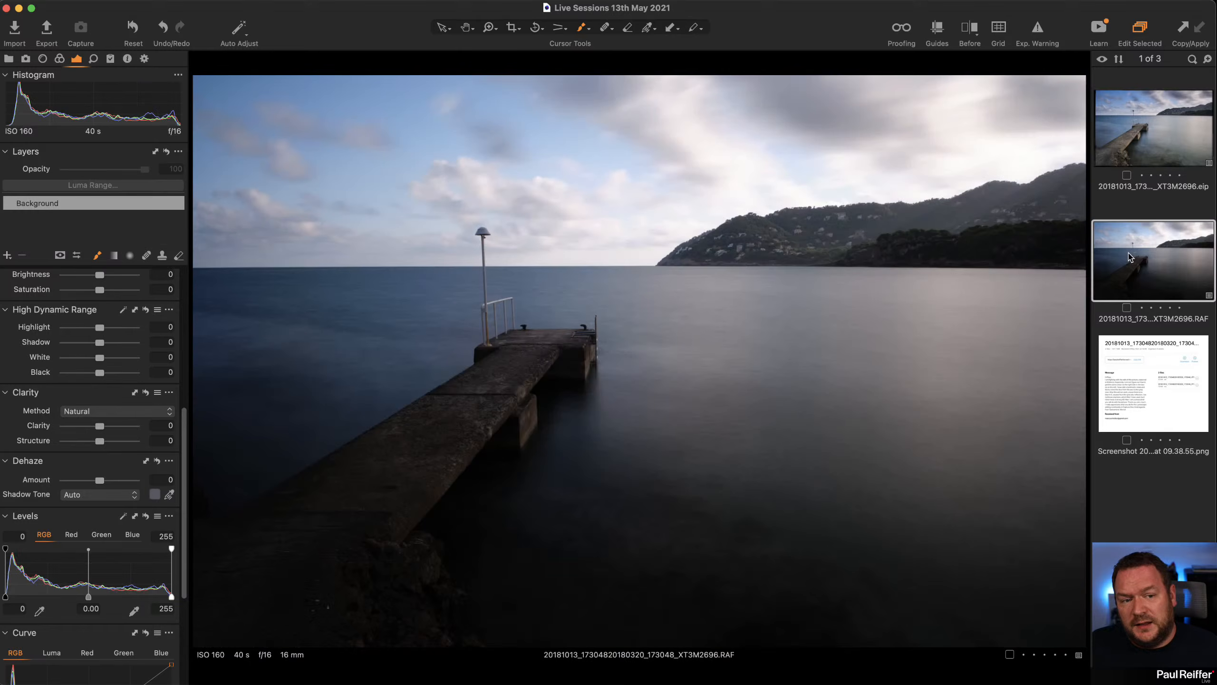
{"action": "left_click", "coordinate": [1134, 133]}
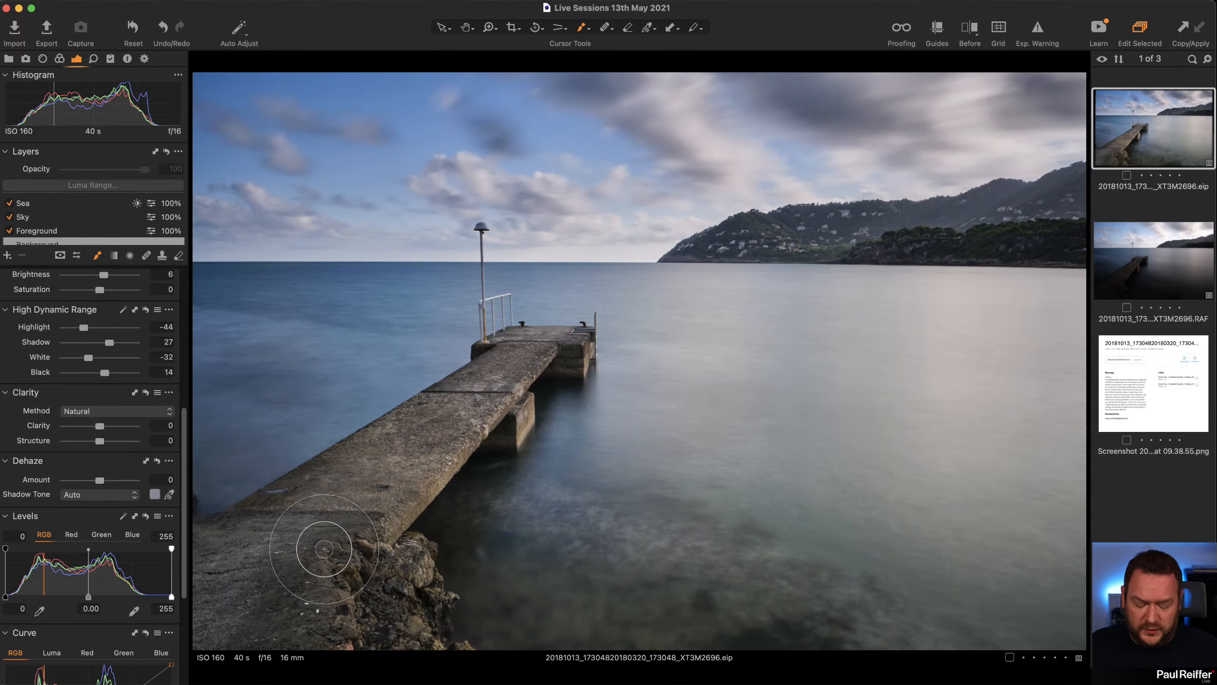
{"action": "left_click", "coordinate": [48, 235]}
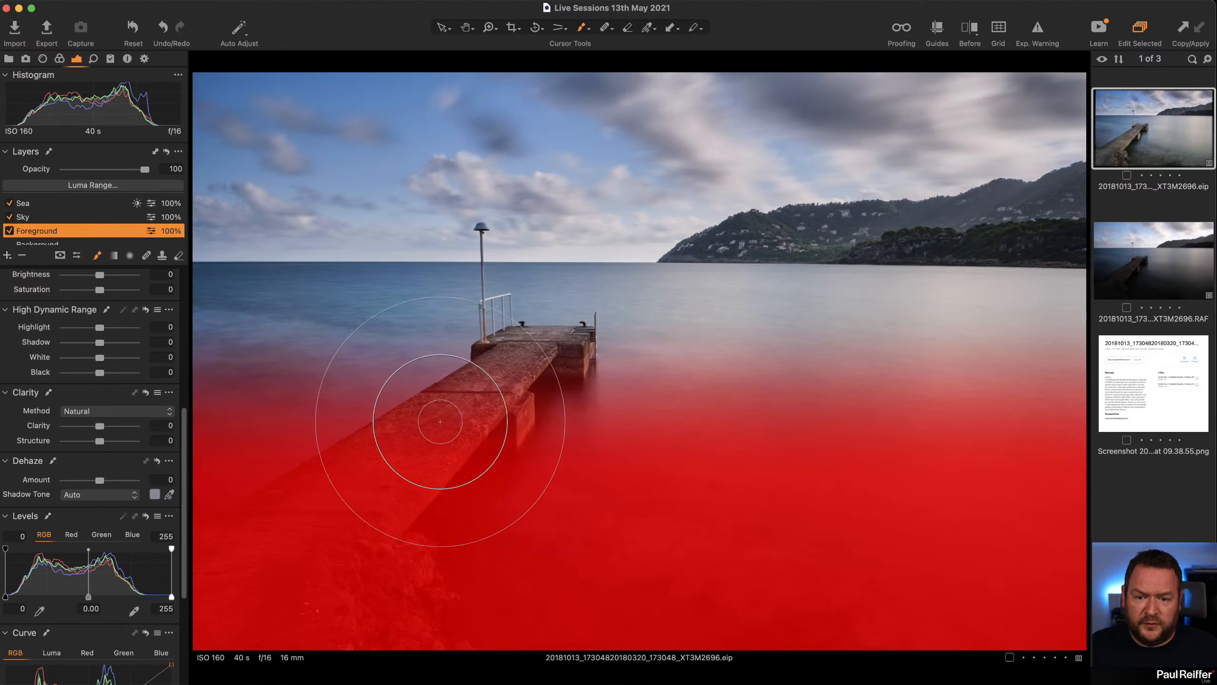
{"action": "scroll", "coordinate": [138, 507], "scroll_direction": "up", "scroll_amount": 5}
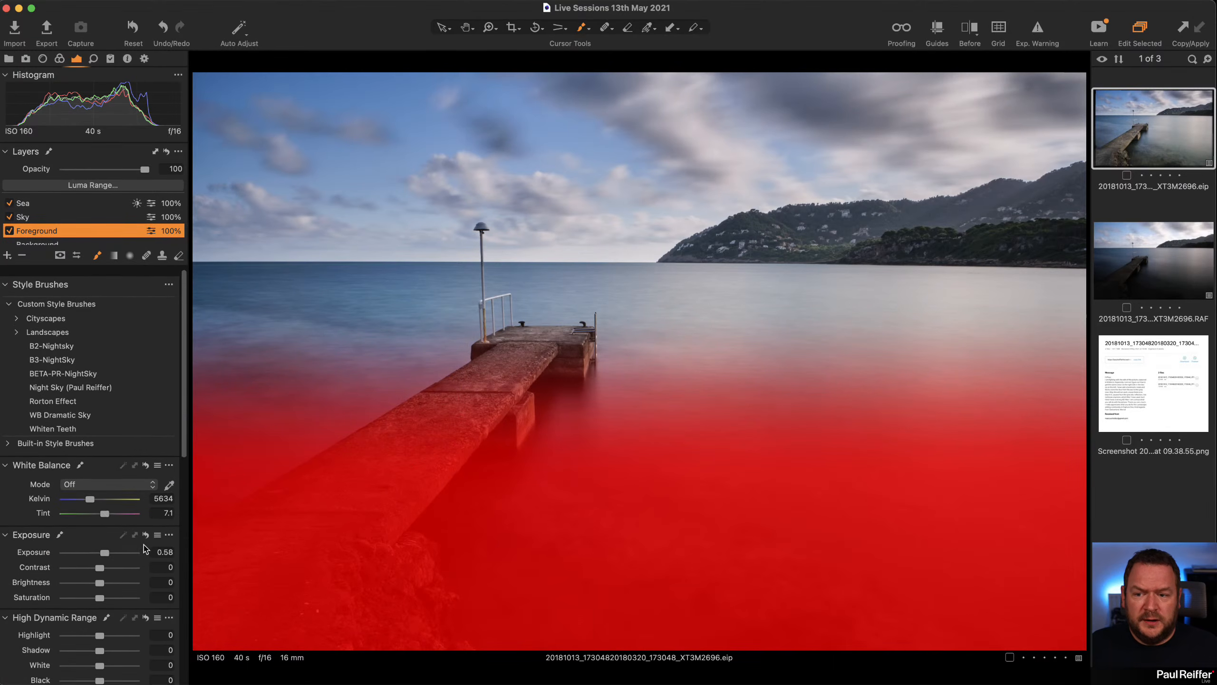
{"action": "scroll", "coordinate": [137, 508], "scroll_direction": "down", "scroll_amount": 1}
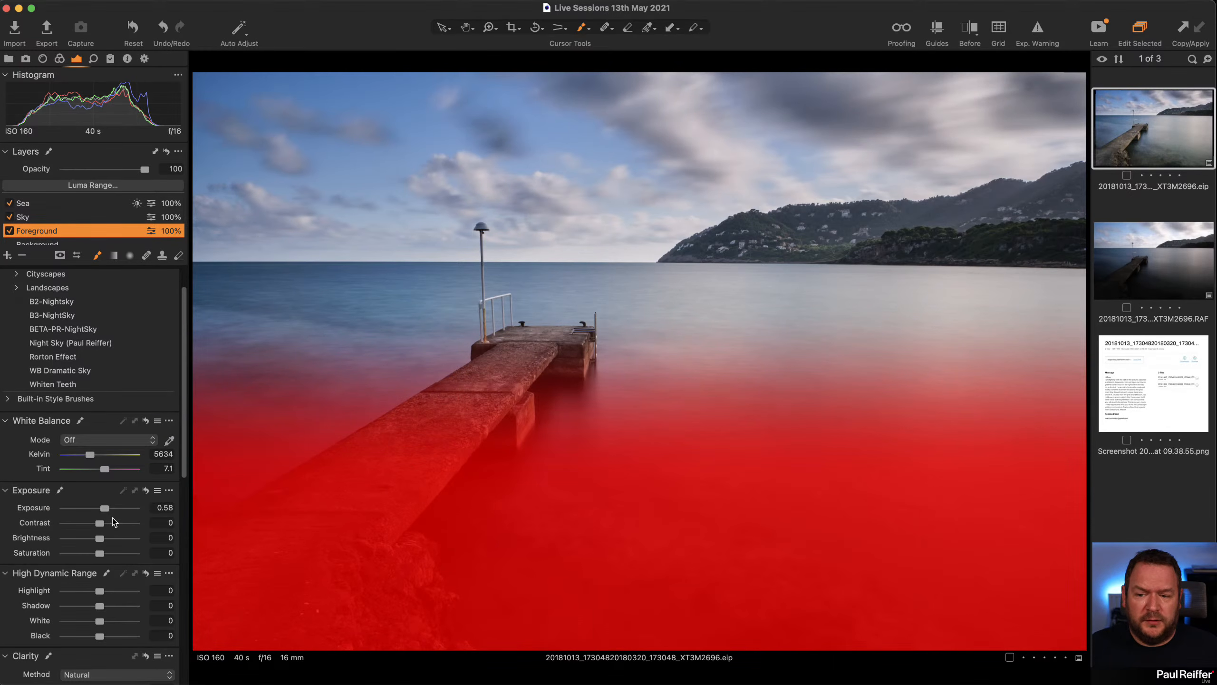
{"action": "key", "text": "m"}
{"action": "left_click_drag", "start_coordinate": [105, 509], "coordinate": [100, 510]}
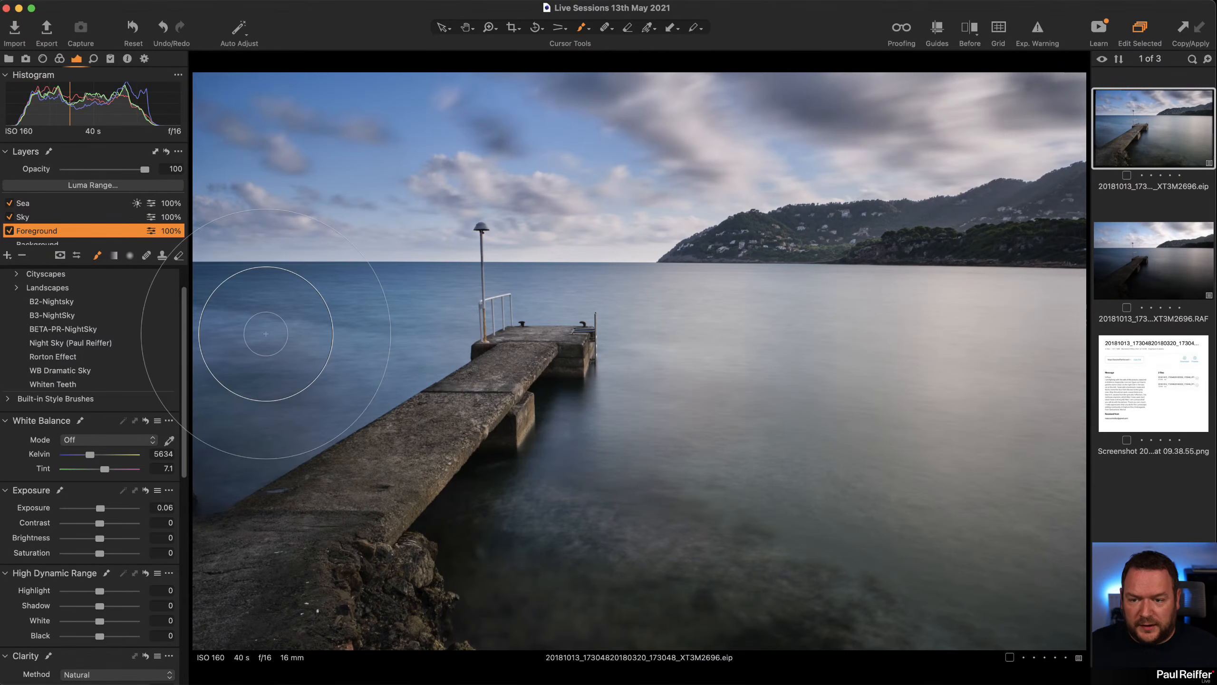
Step: Straighten the jetty photo along the sea horizon
{"action": "left_click", "coordinate": [536, 29]}
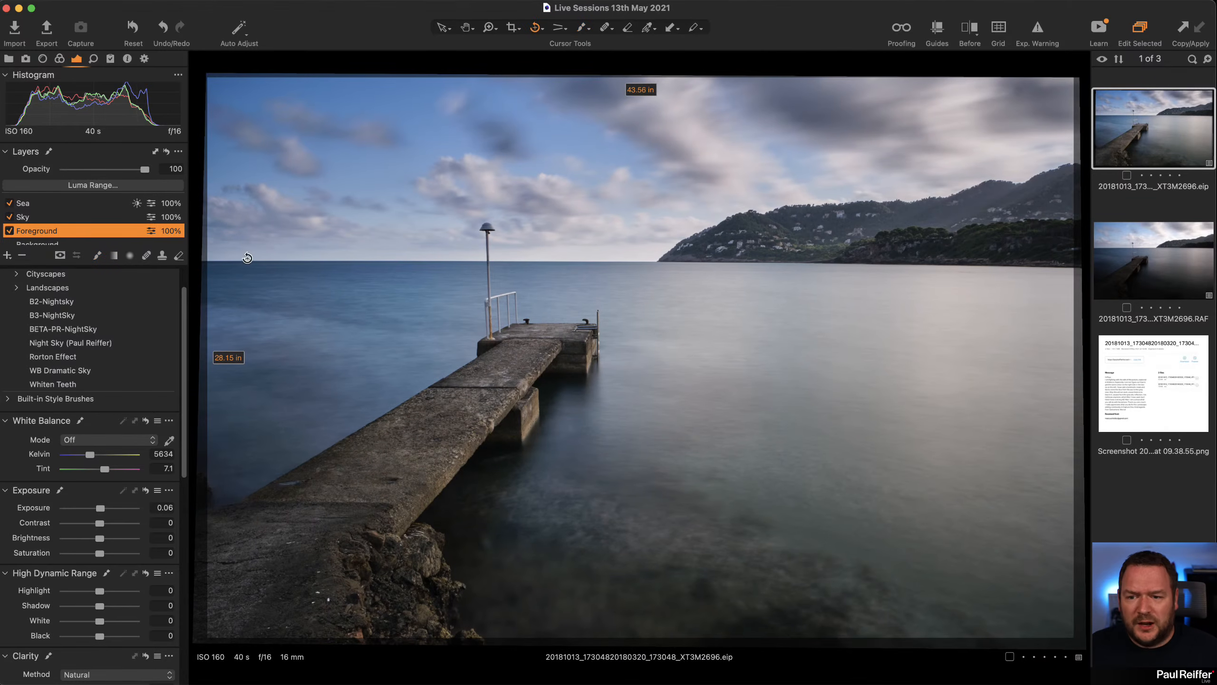
{"action": "left_click_drag", "start_coordinate": [207, 262], "coordinate": [1106, 264]}
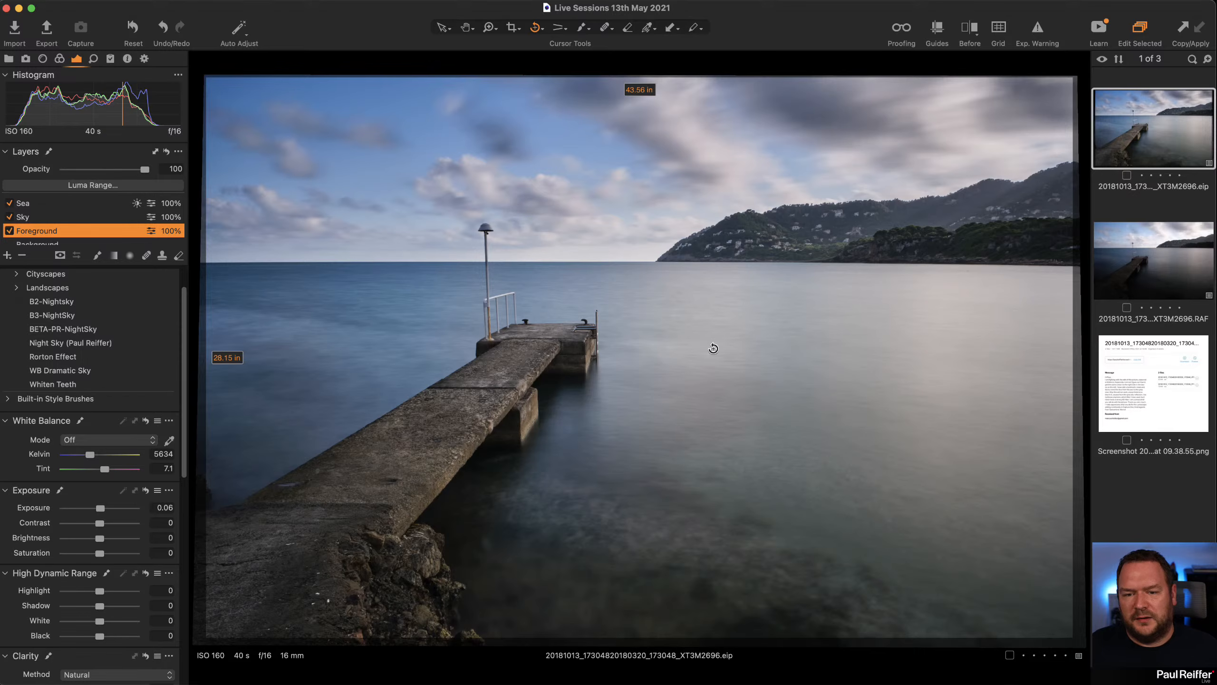
Step: Correct the jetty photo's vertical perspective by adjusting and applying the vertical keystone guides, then return to the Select cursor
{"action": "left_click", "coordinate": [560, 29]}
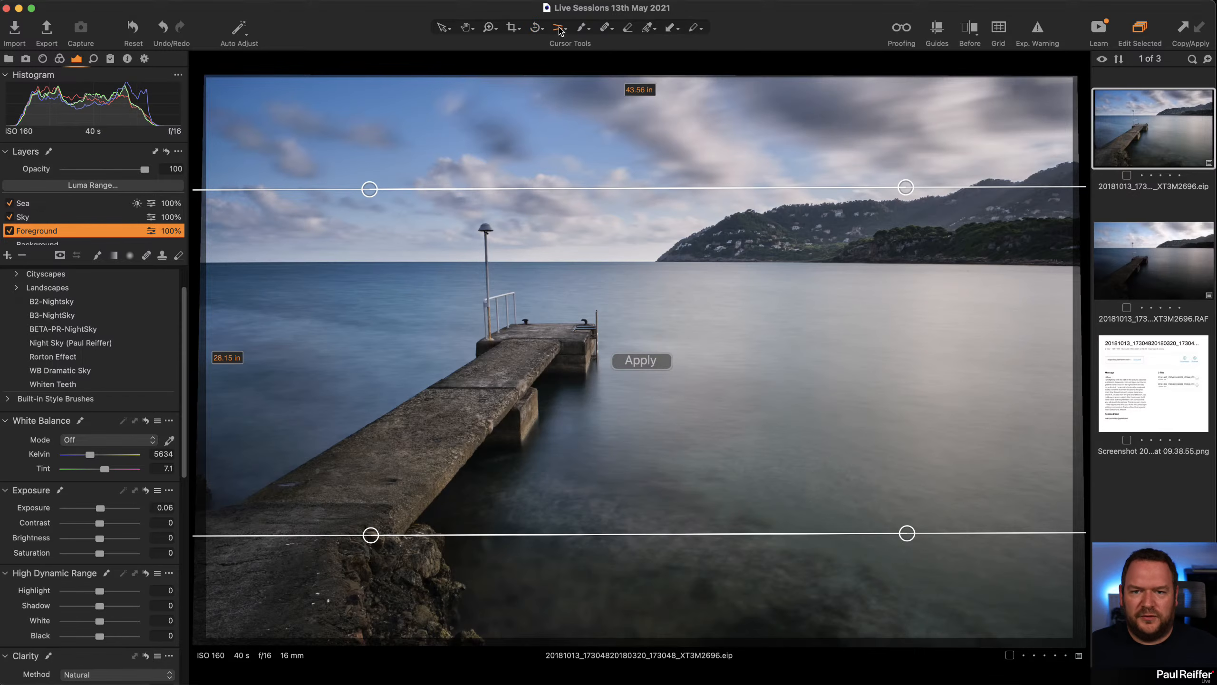
{"action": "left_click", "coordinate": [559, 30]}
{"action": "left_click", "coordinate": [609, 35]}
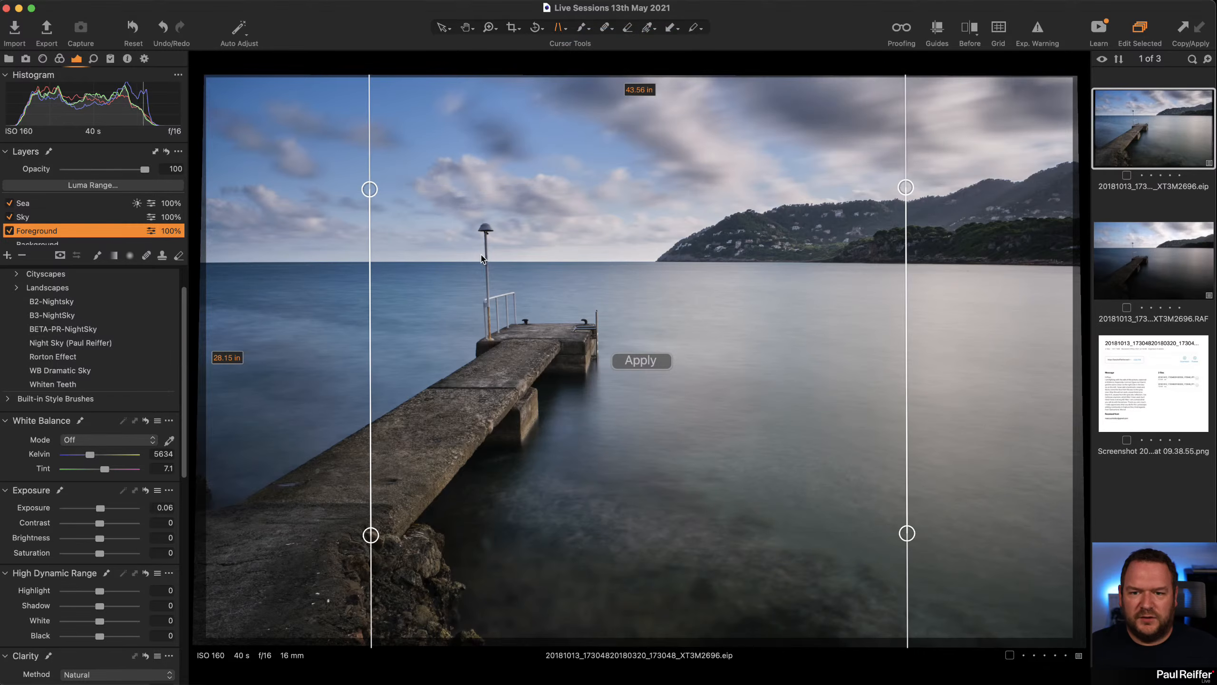
{"action": "left_click_drag", "start_coordinate": [366, 188], "coordinate": [364, 189]}
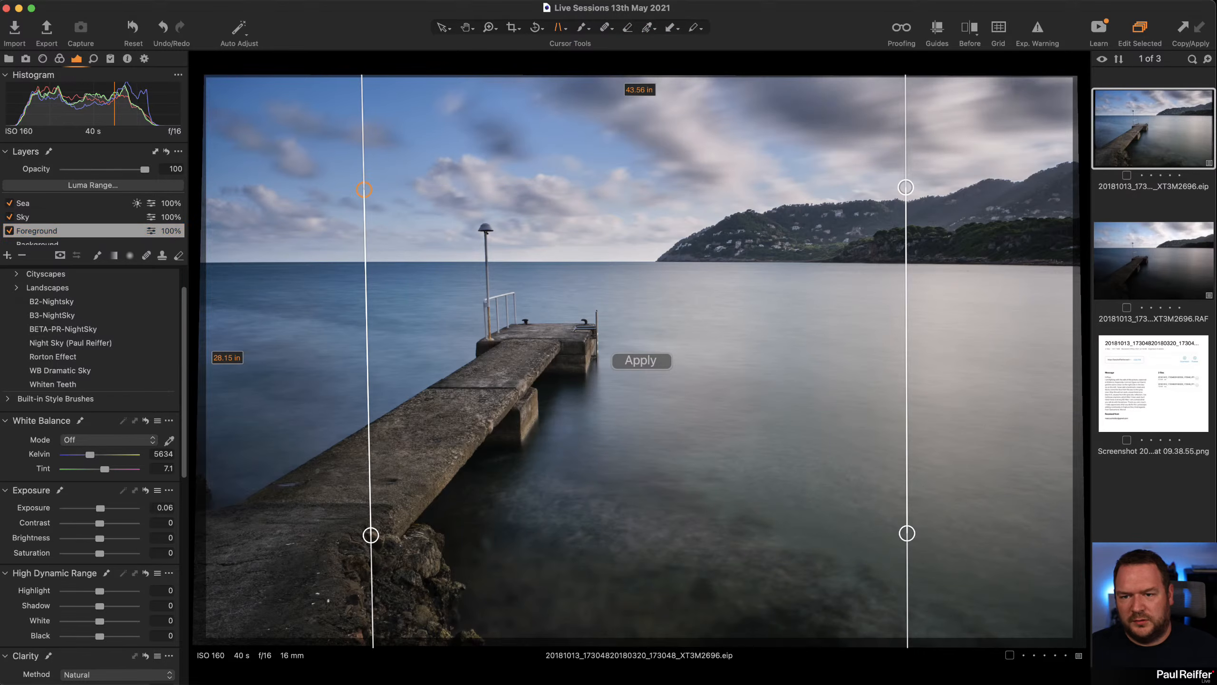
{"action": "left_click", "coordinate": [645, 362]}
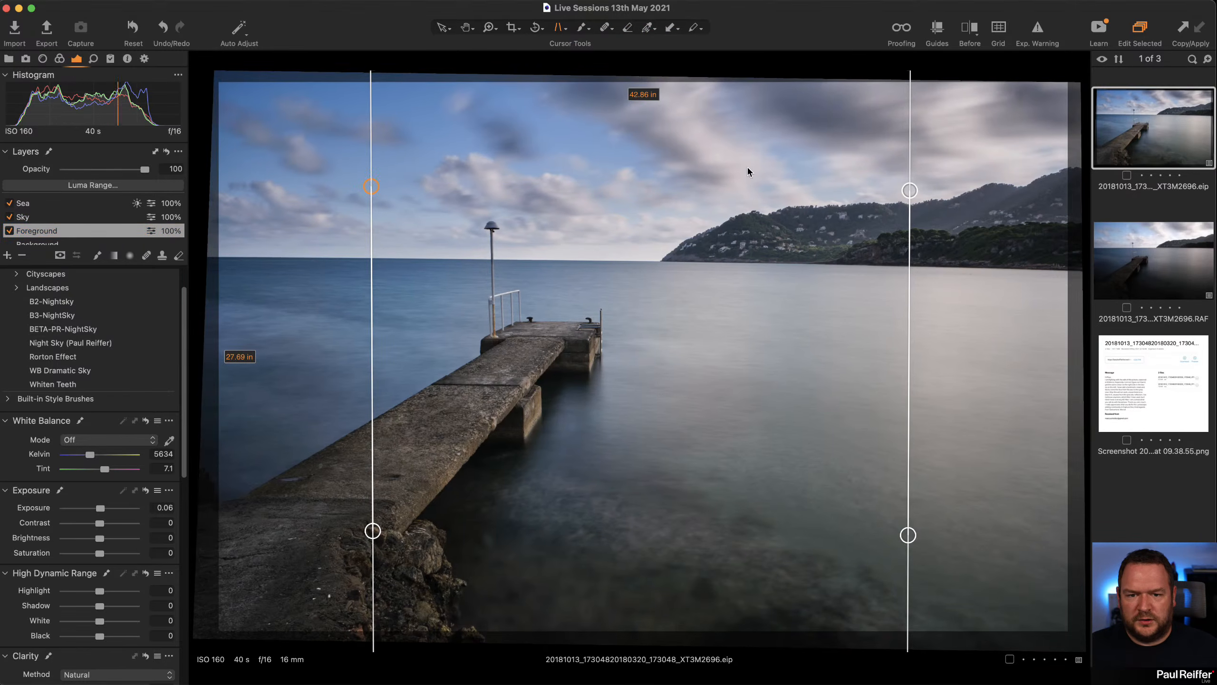
{"action": "left_click_drag", "start_coordinate": [909, 190], "coordinate": [916, 190]}
{"action": "left_click", "coordinate": [652, 361]}
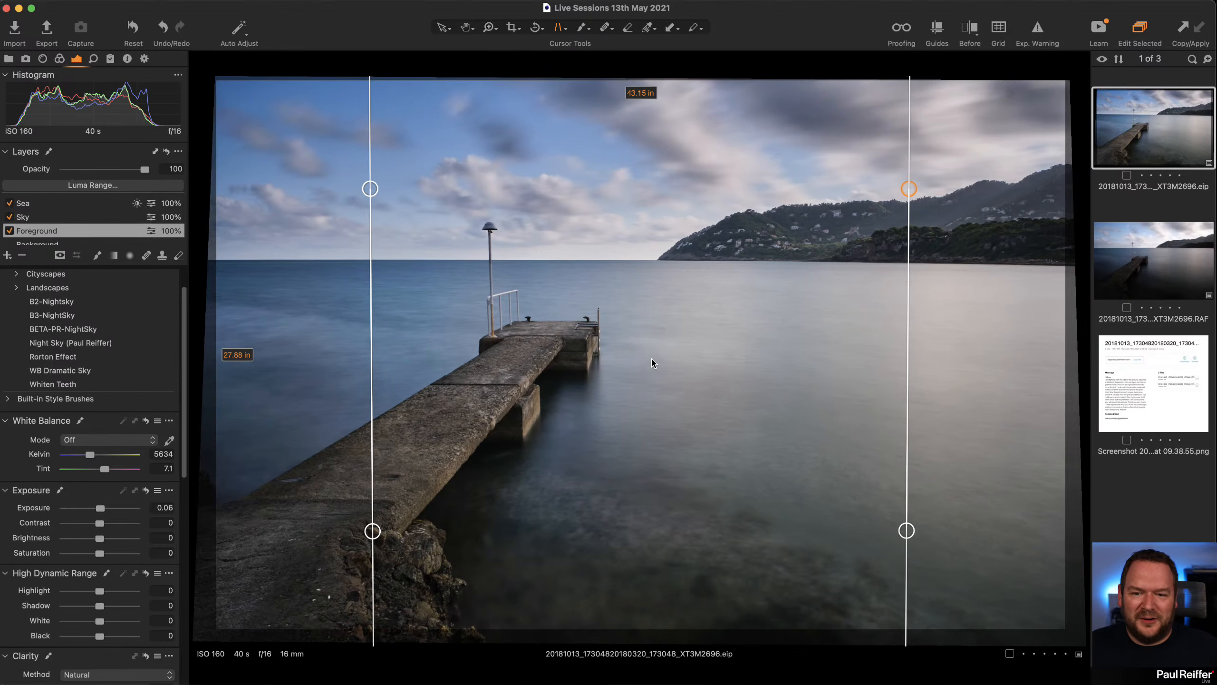
{"action": "left_click", "coordinate": [443, 29]}
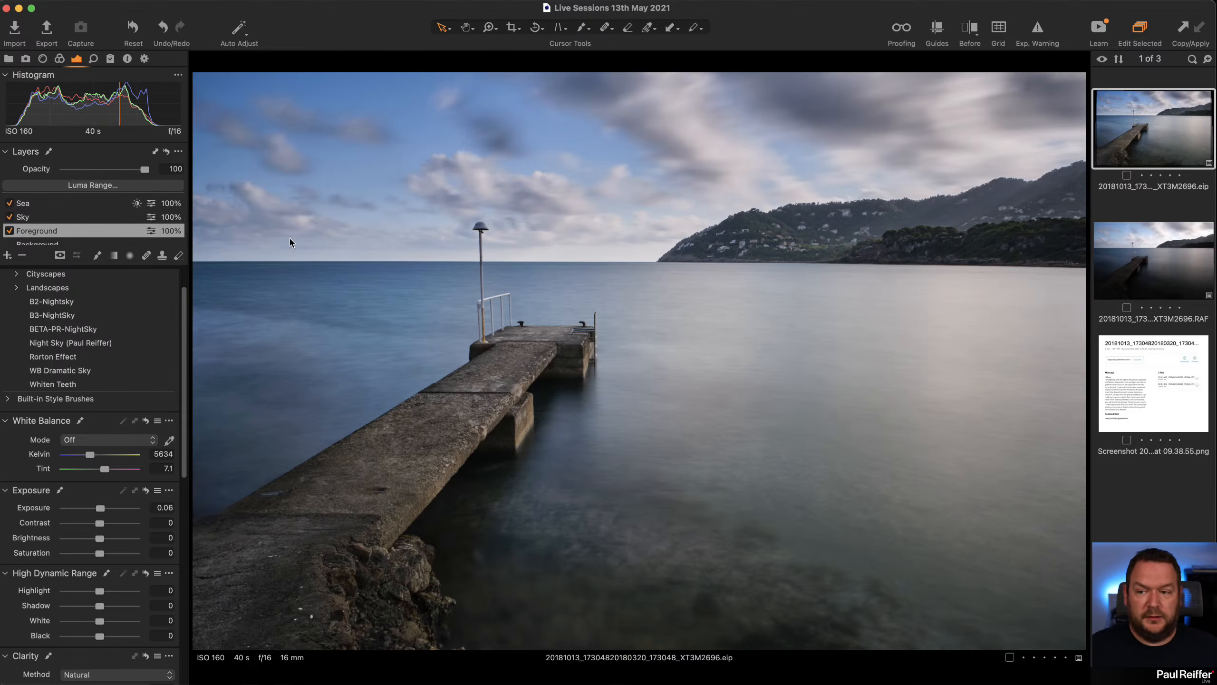
Step: Display the Sea layer's mask and look through its exposure, levels and curve adjustments with the Style Brushes list collapsed
{"action": "left_click", "coordinate": [50, 206]}
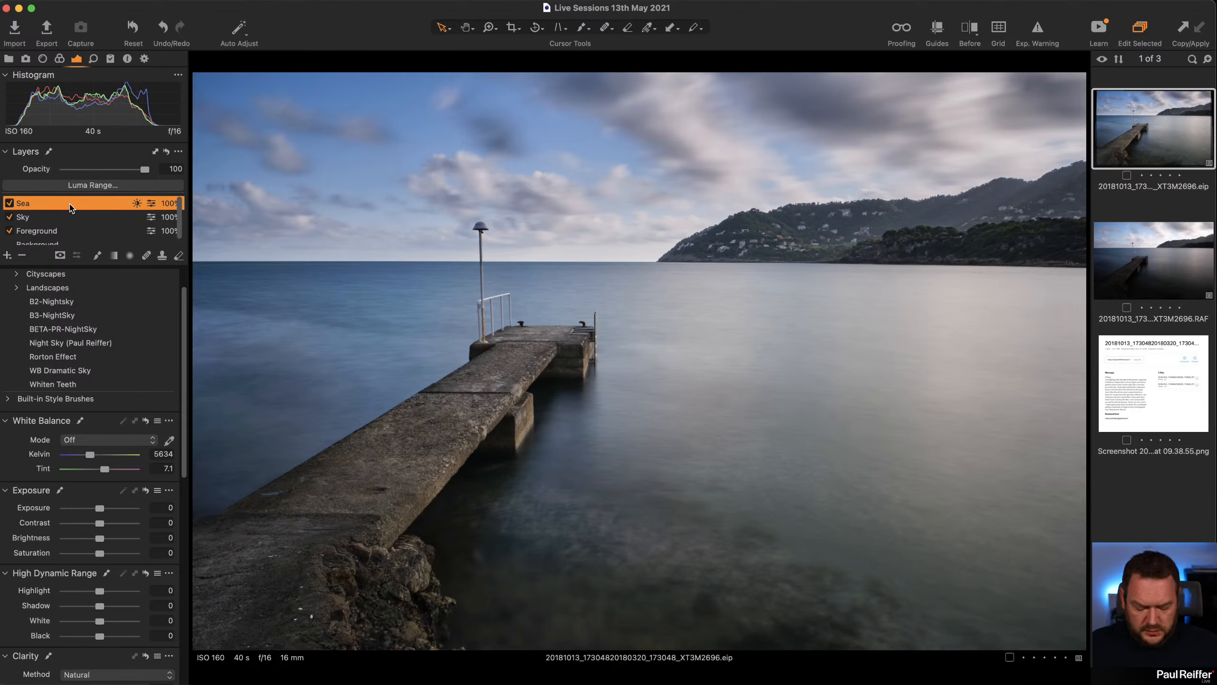
{"action": "key", "text": "m"}
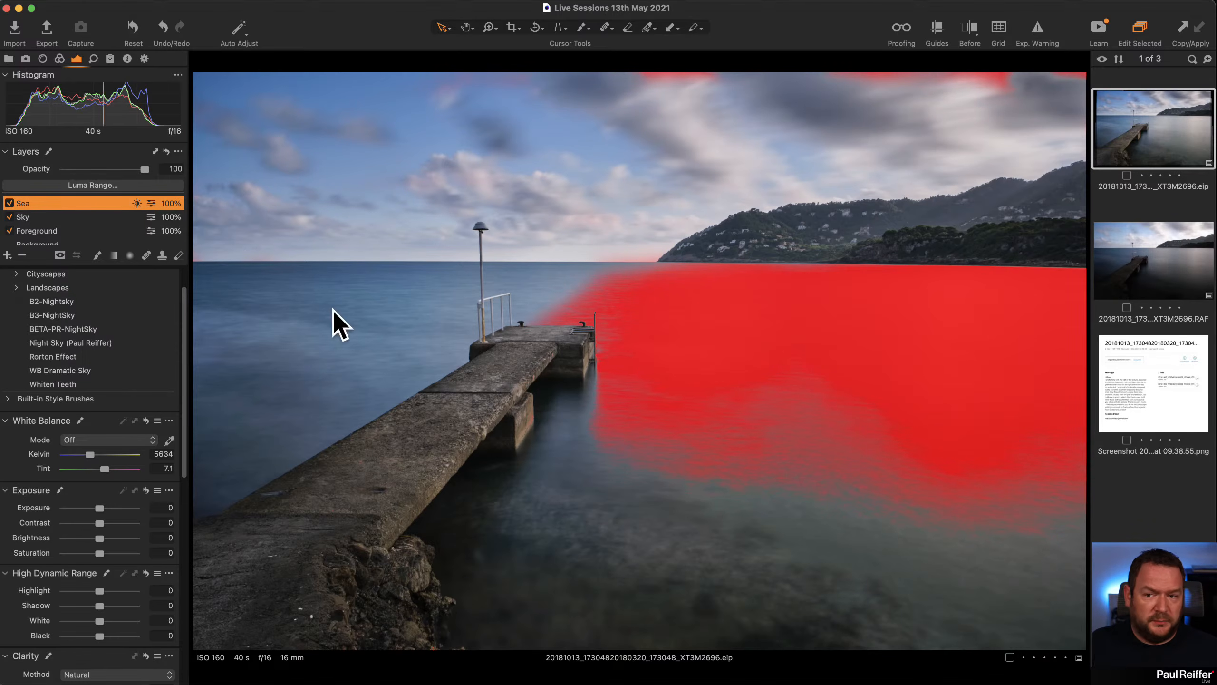
{"action": "scroll", "coordinate": [28, 317], "scroll_direction": "down", "scroll_amount": 3}
{"action": "scroll", "coordinate": [16, 295], "scroll_direction": "up", "scroll_amount": 5}
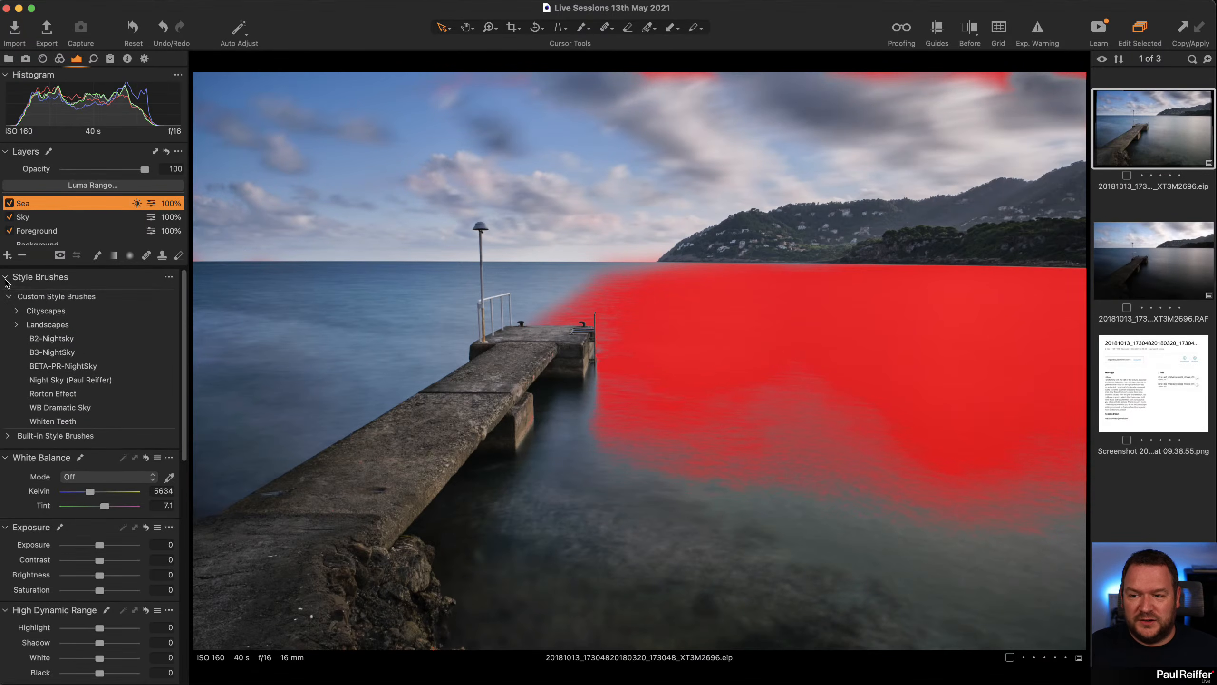
{"action": "left_click", "coordinate": [15, 281]}
{"action": "scroll", "coordinate": [97, 364], "scroll_direction": "down", "scroll_amount": 5}
{"action": "scroll", "coordinate": [97, 356], "scroll_direction": "down", "scroll_amount": 5}
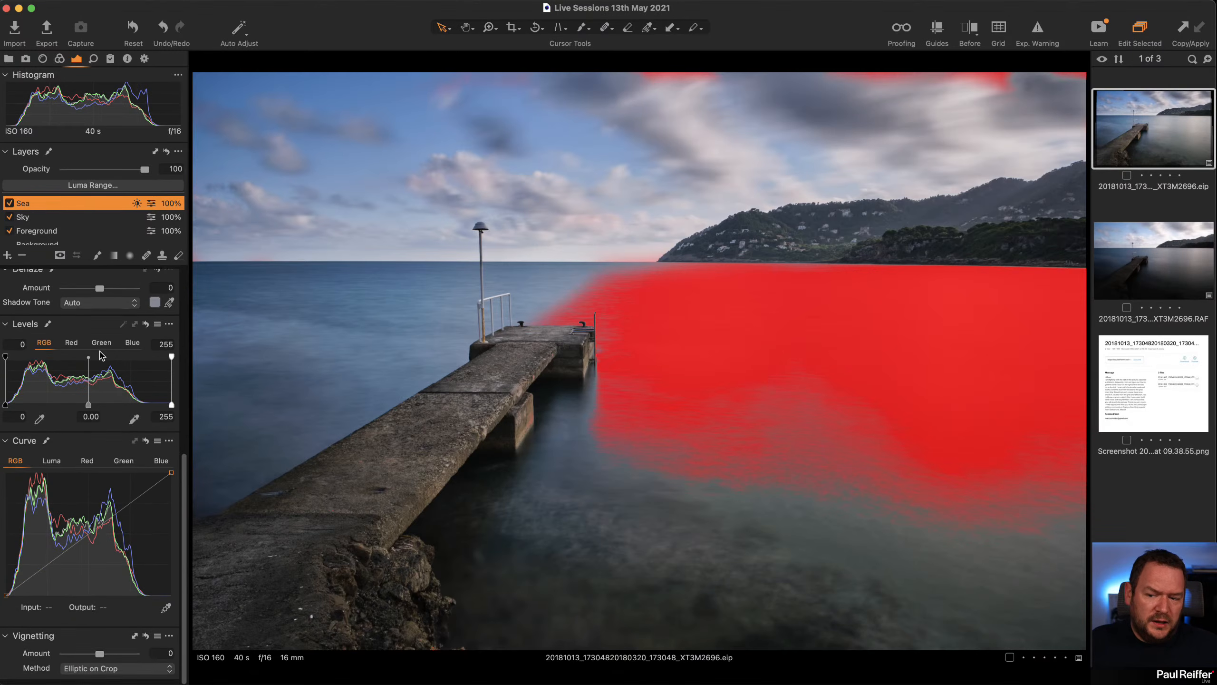
Step: Check the Sea layer's color adjustments, comparing the photo with the layer off and on and its mask shown and hidden
{"action": "left_click", "coordinate": [60, 58]}
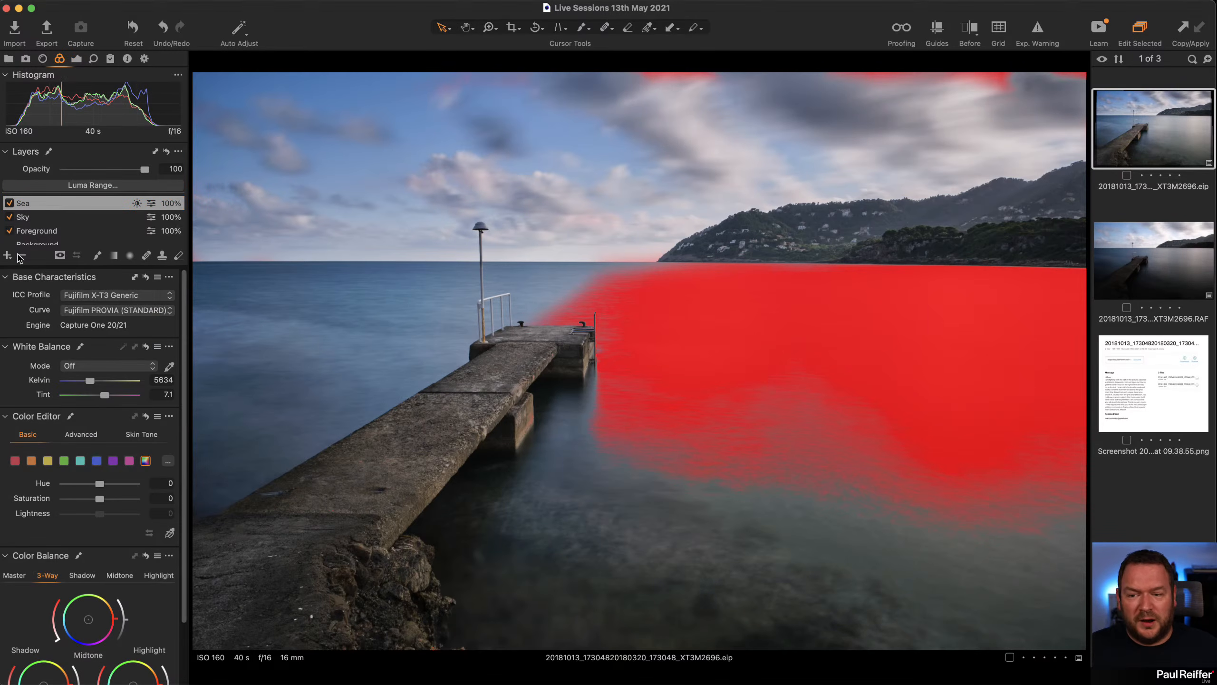
{"action": "left_click", "coordinate": [9, 203]}
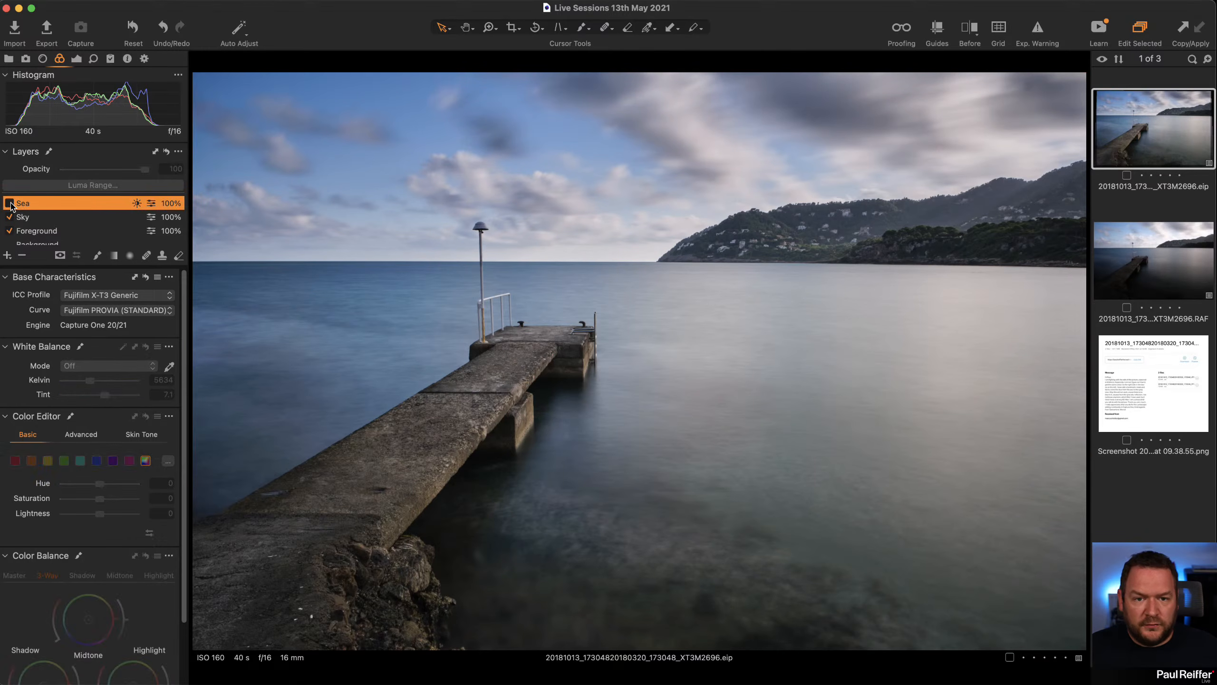
{"action": "left_click", "coordinate": [9, 203]}
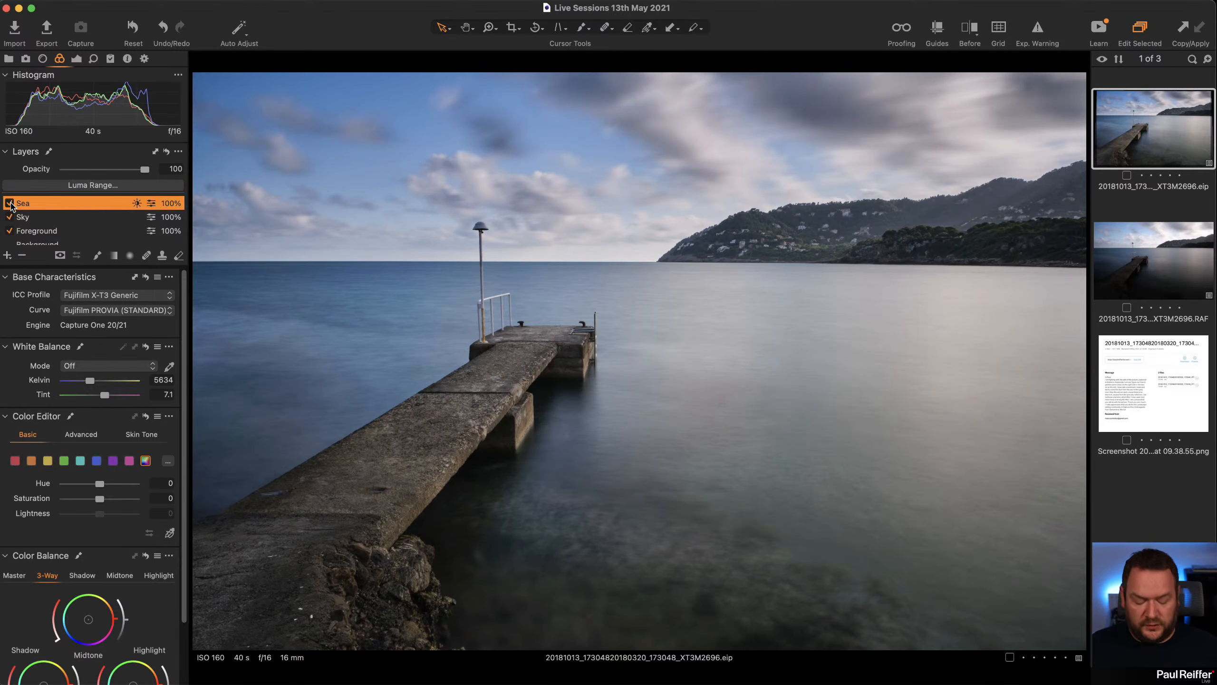
{"action": "key", "text": "m"}
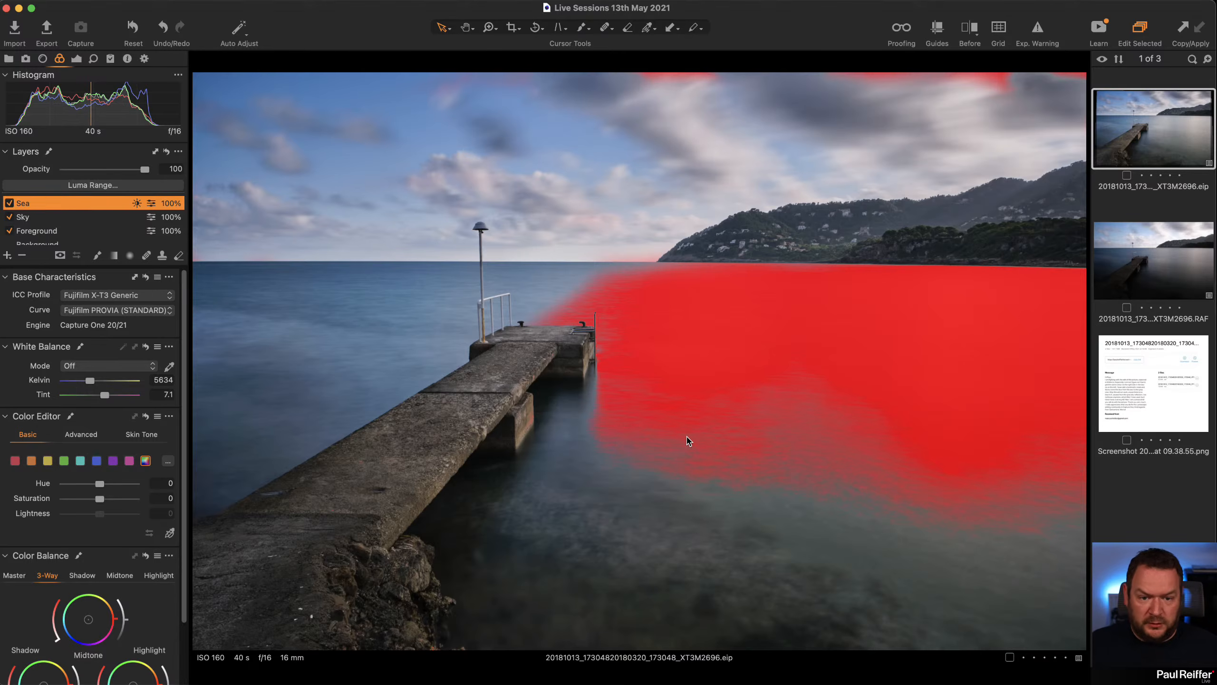
{"action": "key", "text": "m"}
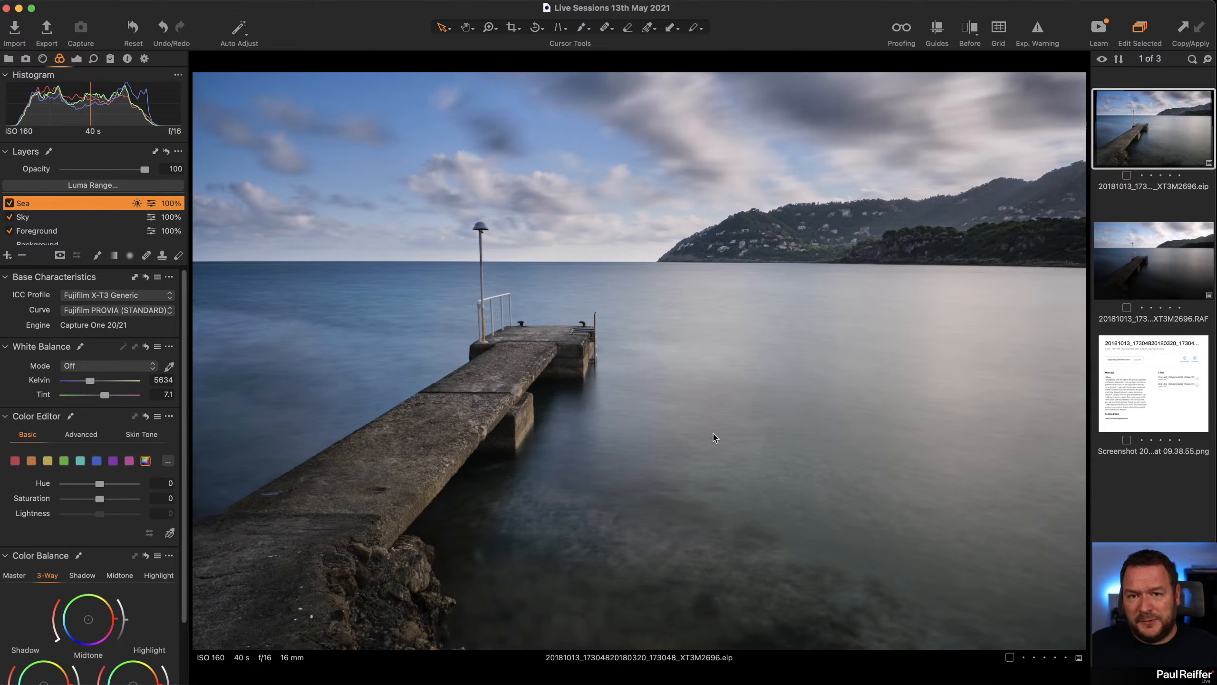
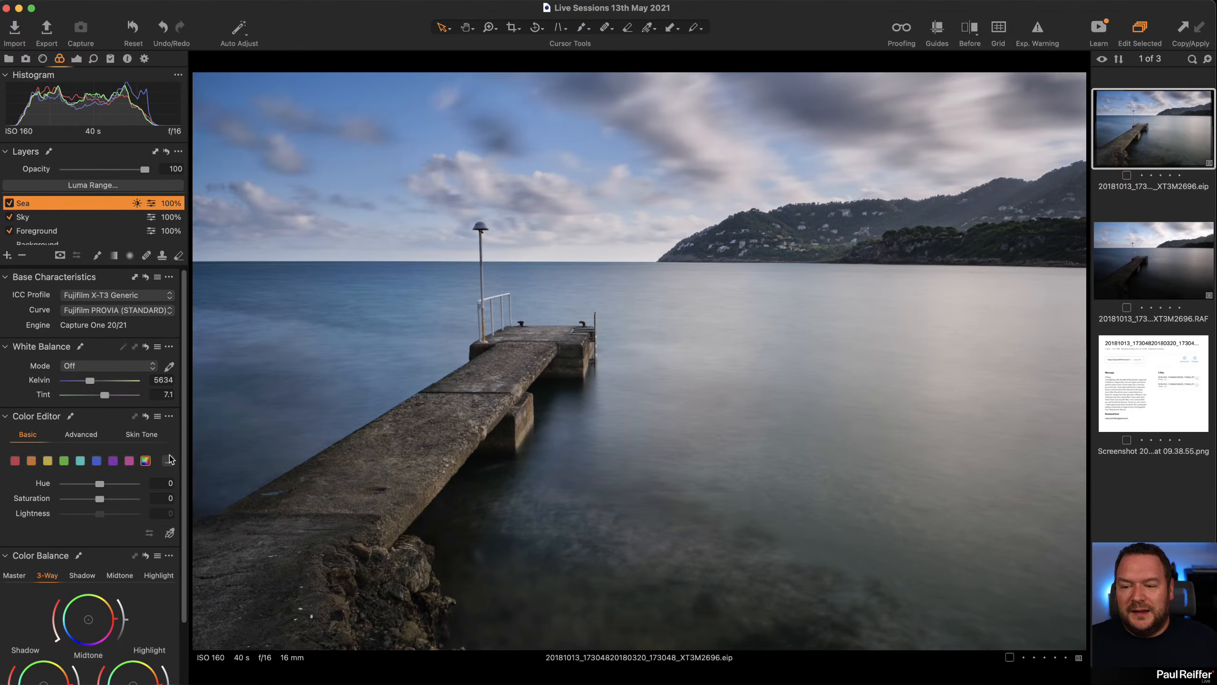
Step: Sample the sea's blue in the Color Editor's Skin Tone mode, widen the range towards green and purple, and set smoothness to 30
{"action": "left_click", "coordinate": [136, 437]}
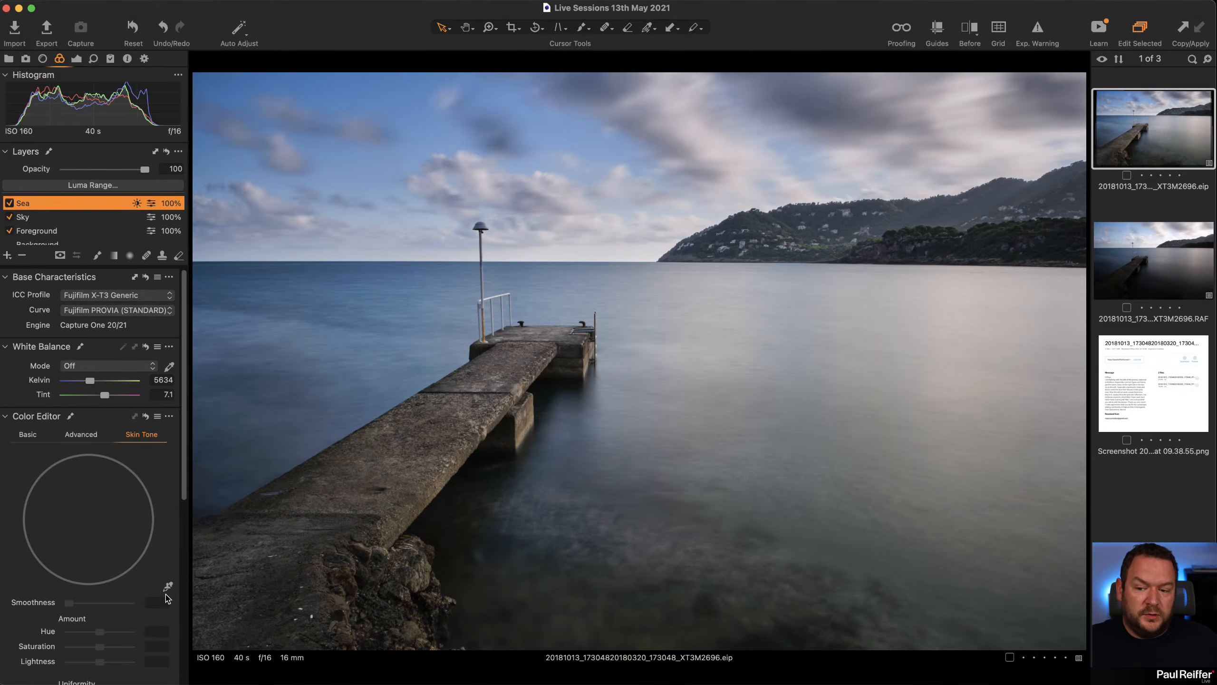
{"action": "left_click", "coordinate": [168, 585]}
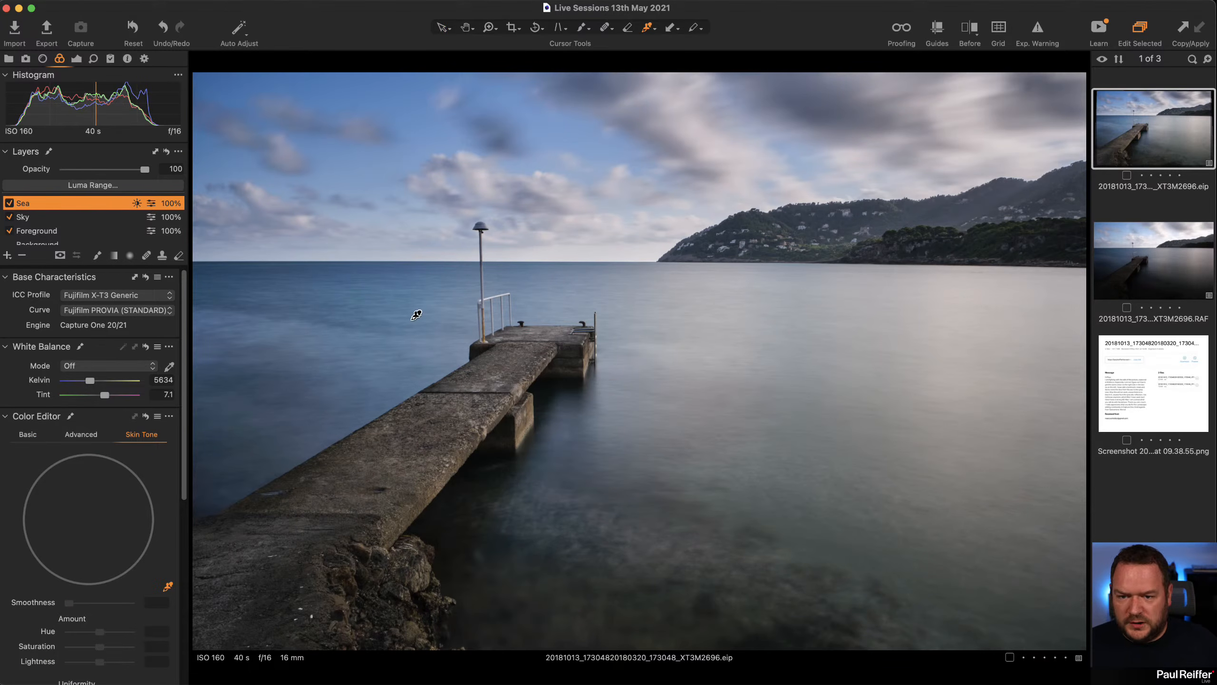
{"action": "left_click", "coordinate": [532, 295]}
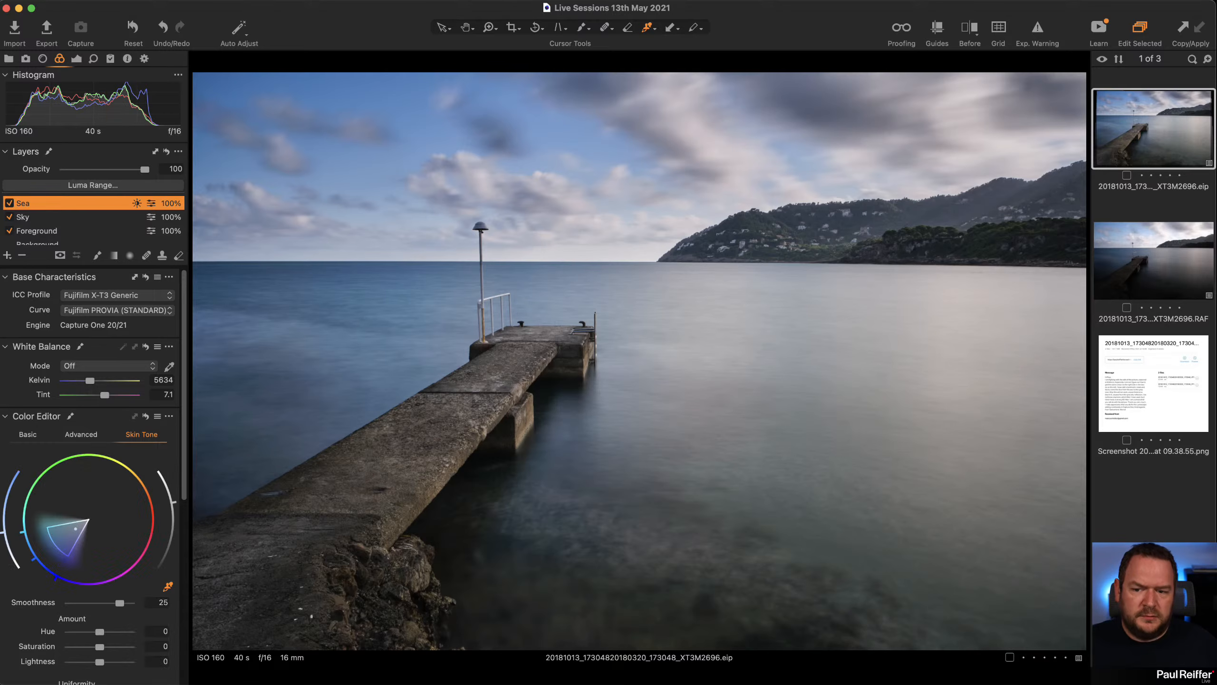
{"action": "left_click_drag", "start_coordinate": [55, 546], "coordinate": [80, 562]}
{"action": "left_click_drag", "start_coordinate": [46, 516], "coordinate": [40, 504]}
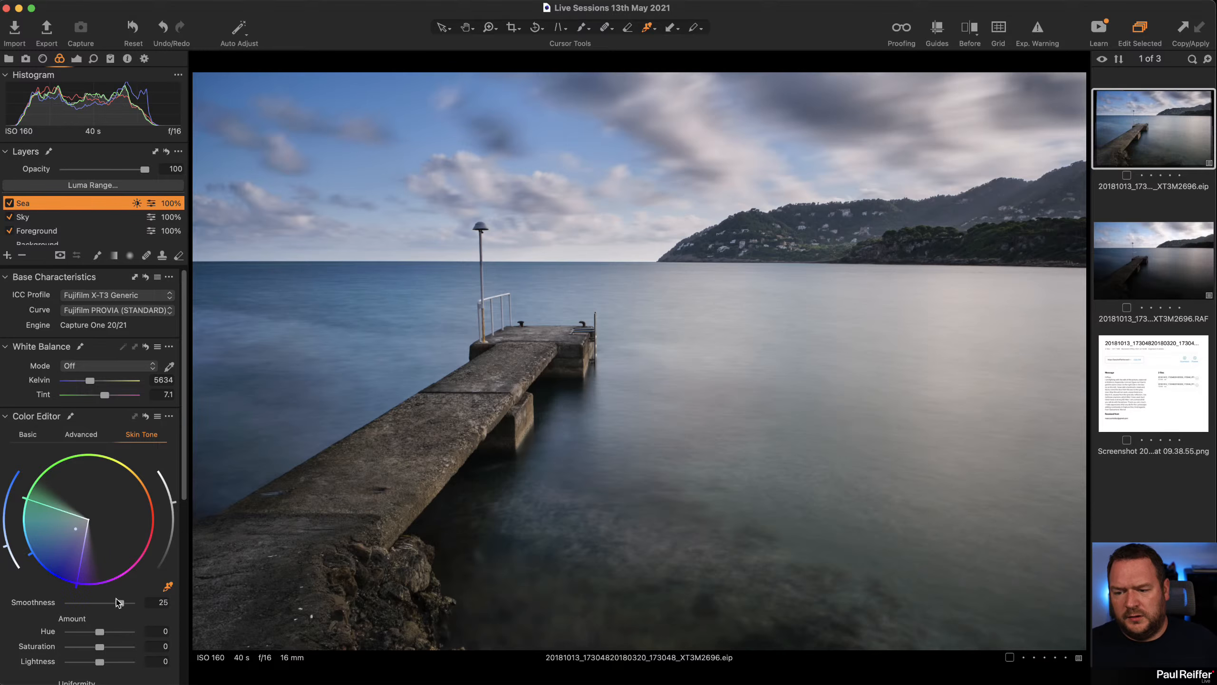
{"action": "left_click_drag", "start_coordinate": [118, 602], "coordinate": [130, 603]}
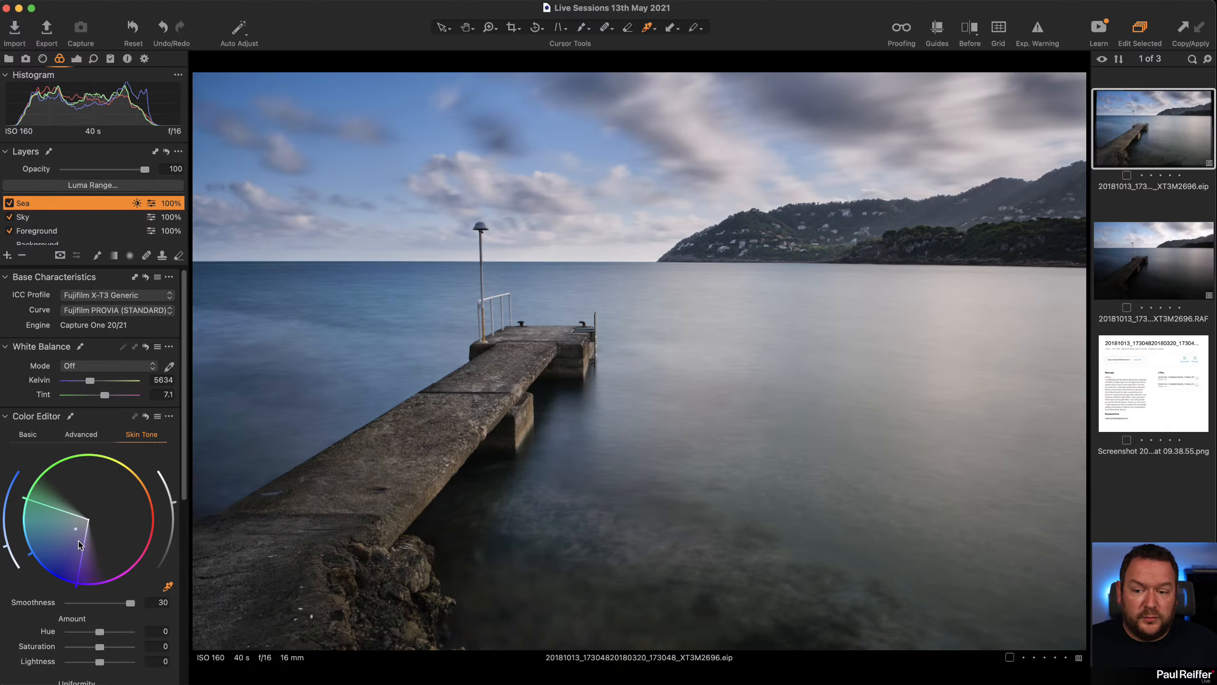
Step: Set the sampled sea color's amount to saturation 25.6 and lightness -1.7
{"action": "scroll", "coordinate": [71, 543], "scroll_direction": "down", "scroll_amount": 5}
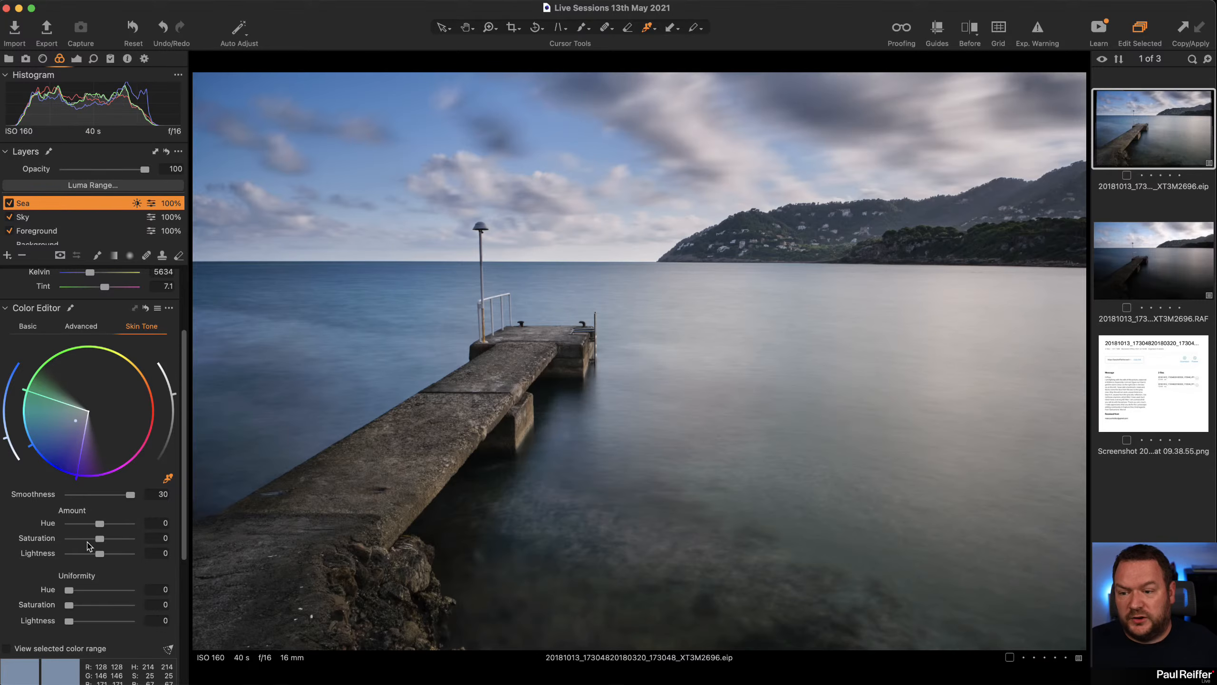
{"action": "mouse_move", "coordinate": [99, 538]}
{"action": "left_mouse_down"}
{"action": "mouse_move", "coordinate": [127, 540]}
{"action": "mouse_move", "coordinate": [95, 554]}
{"action": "left_mouse_up"}
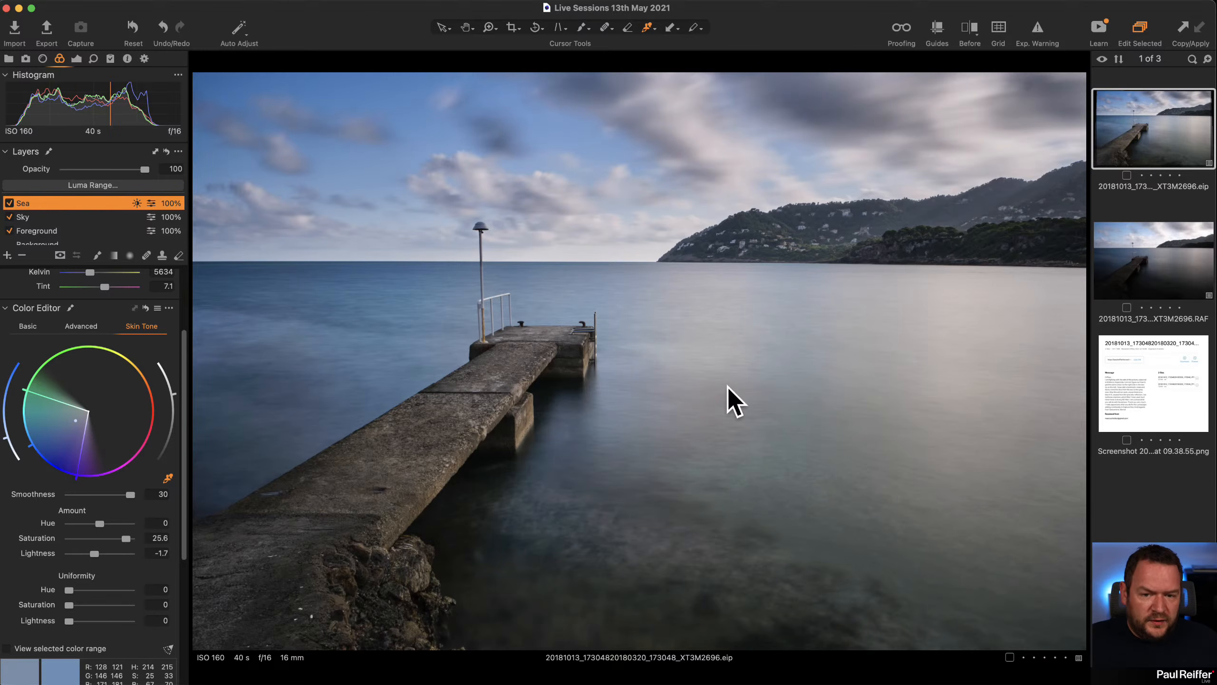
Step: Show the Sea layer's existing mask and clear it
{"action": "key", "text": "m"}
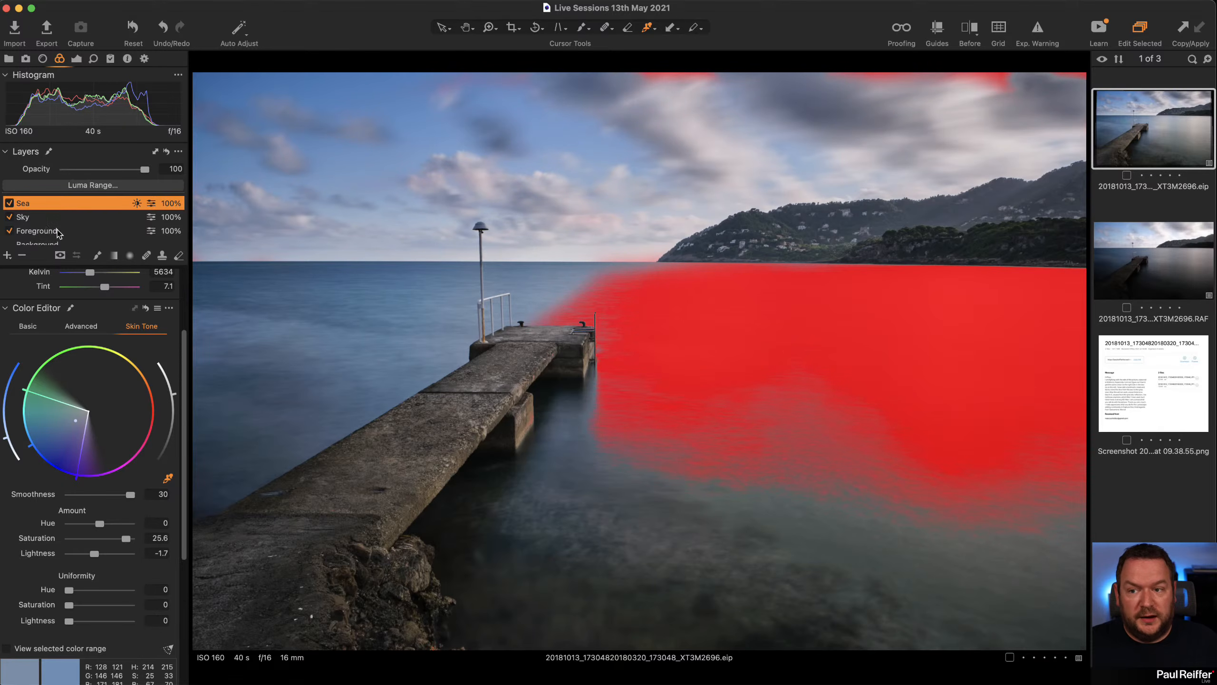
{"action": "right_click", "coordinate": [68, 205]}
{"action": "left_click", "coordinate": [94, 214]}
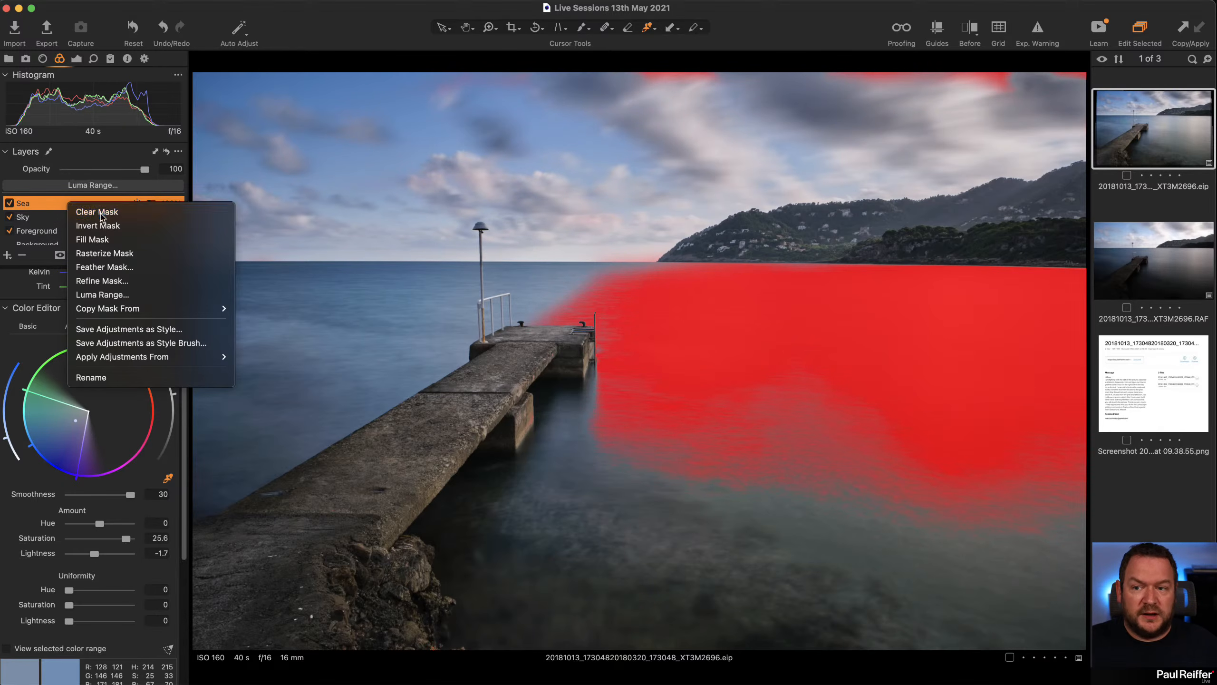
Step: Brush a new mask over the whole sea on the Sea layer, up to the horizon and around the jetty, and hide the mask overlay
{"action": "key", "text": "b"}
{"action": "right_click", "coordinate": [569, 293]}
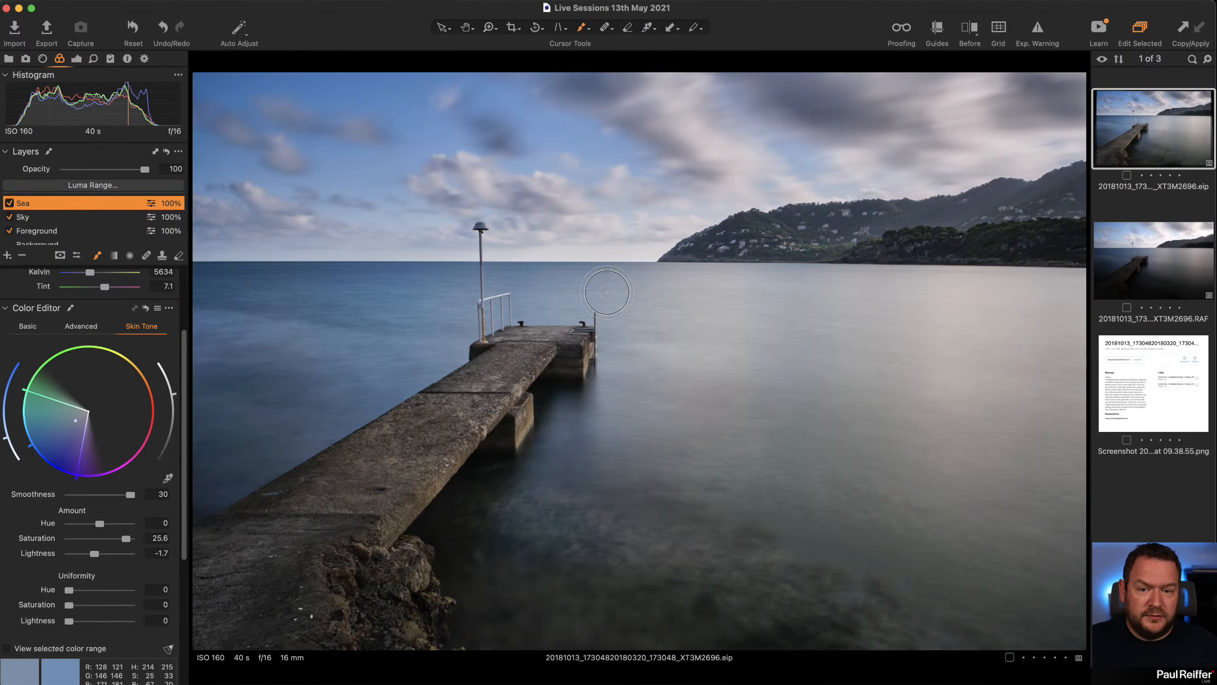
{"action": "right_click", "coordinate": [595, 294]}
{"action": "left_click_drag", "start_coordinate": [628, 303], "coordinate": [474, 290]}
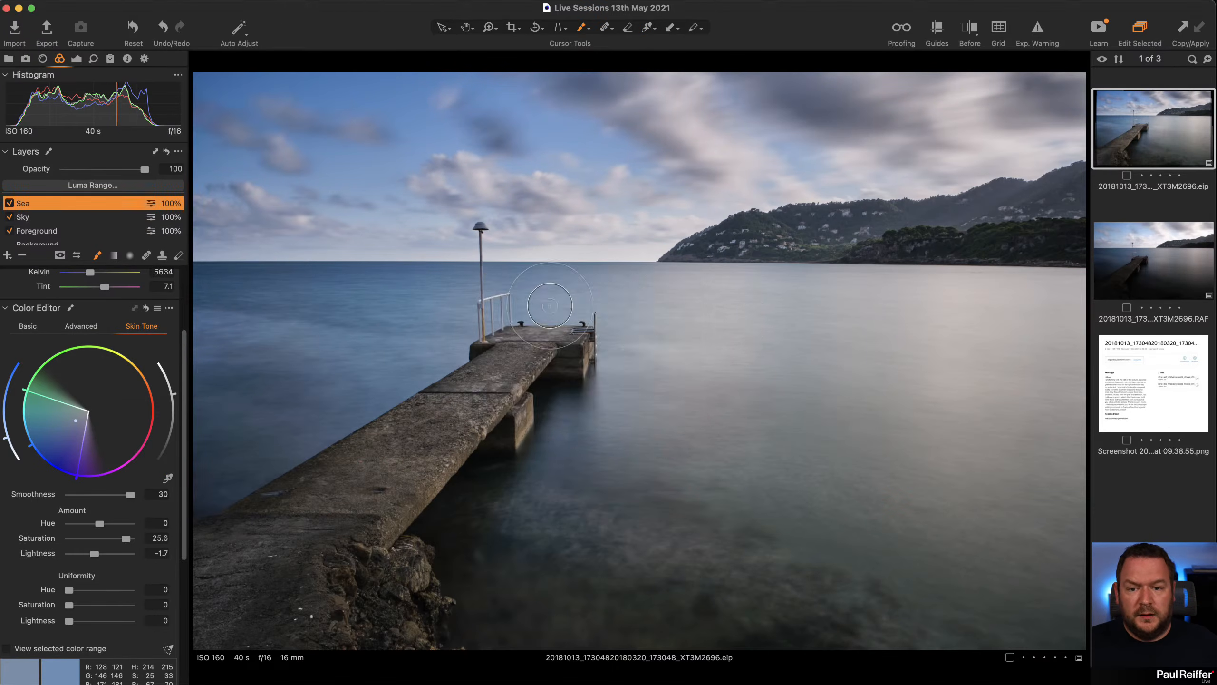
{"action": "right_click", "coordinate": [585, 308]}
{"action": "left_click_drag", "start_coordinate": [579, 303], "coordinate": [585, 304]}
{"action": "mouse_move", "coordinate": [295, 295]}
{"action": "left_mouse_down"}
{"action": "mouse_move", "coordinate": [192, 299]}
{"action": "mouse_move", "coordinate": [333, 298]}
{"action": "mouse_move", "coordinate": [189, 348]}
{"action": "mouse_move", "coordinate": [189, 438]}
{"action": "mouse_move", "coordinate": [212, 478]}
{"action": "mouse_move", "coordinate": [421, 336]}
{"action": "mouse_move", "coordinate": [381, 309]}
{"action": "mouse_move", "coordinate": [595, 289]}
{"action": "mouse_move", "coordinate": [732, 298]}
{"action": "mouse_move", "coordinate": [586, 419]}
{"action": "mouse_move", "coordinate": [553, 431]}
{"action": "mouse_move", "coordinate": [550, 479]}
{"action": "left_mouse_up"}
{"action": "mouse_move", "coordinate": [720, 465]}
{"action": "left_mouse_down"}
{"action": "mouse_move", "coordinate": [864, 502]}
{"action": "mouse_move", "coordinate": [890, 542]}
{"action": "mouse_move", "coordinate": [504, 547]}
{"action": "mouse_move", "coordinate": [495, 516]}
{"action": "mouse_move", "coordinate": [484, 604]}
{"action": "mouse_move", "coordinate": [506, 623]}
{"action": "mouse_move", "coordinate": [695, 586]}
{"action": "mouse_move", "coordinate": [723, 606]}
{"action": "mouse_move", "coordinate": [958, 617]}
{"action": "mouse_move", "coordinate": [985, 571]}
{"action": "mouse_move", "coordinate": [1004, 428]}
{"action": "mouse_move", "coordinate": [914, 356]}
{"action": "mouse_move", "coordinate": [726, 294]}
{"action": "mouse_move", "coordinate": [1103, 311]}
{"action": "mouse_move", "coordinate": [767, 327]}
{"action": "mouse_move", "coordinate": [1060, 324]}
{"action": "mouse_move", "coordinate": [955, 362]}
{"action": "mouse_move", "coordinate": [951, 387]}
{"action": "mouse_move", "coordinate": [677, 372]}
{"action": "mouse_move", "coordinate": [626, 382]}
{"action": "mouse_move", "coordinate": [937, 400]}
{"action": "mouse_move", "coordinate": [977, 479]}
{"action": "mouse_move", "coordinate": [1046, 403]}
{"action": "mouse_move", "coordinate": [1062, 552]}
{"action": "mouse_move", "coordinate": [1012, 449]}
{"action": "mouse_move", "coordinate": [1057, 377]}
{"action": "mouse_move", "coordinate": [1109, 480]}
{"action": "mouse_move", "coordinate": [823, 519]}
{"action": "left_mouse_up"}
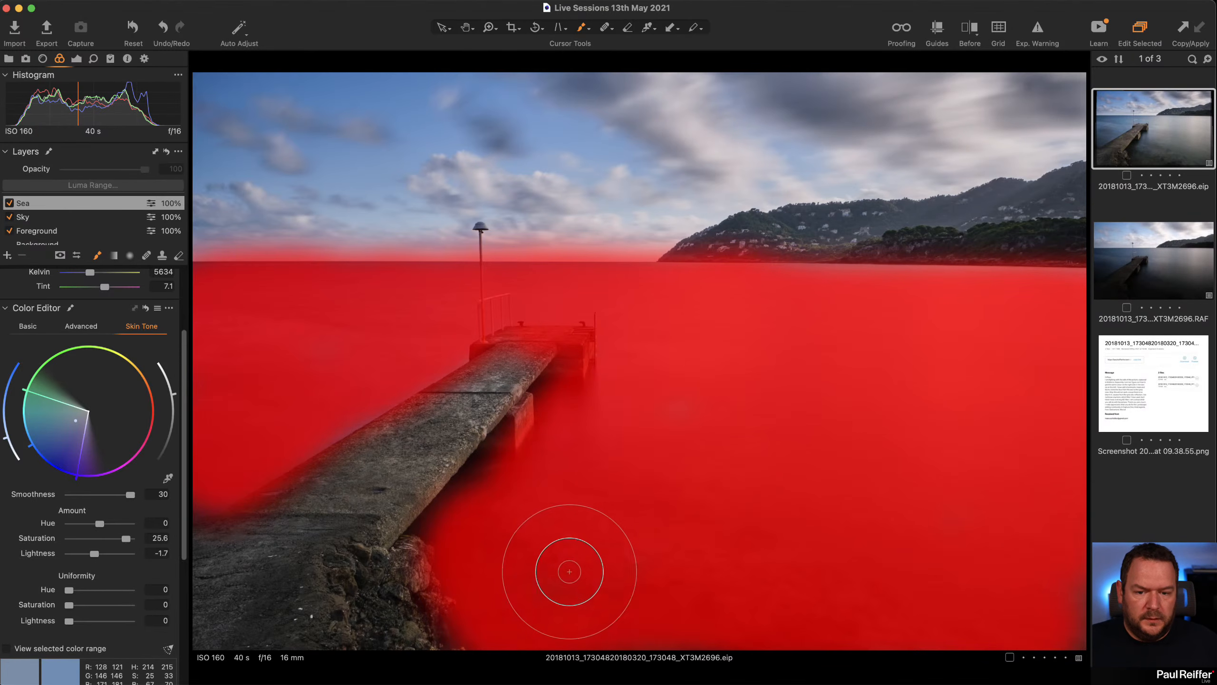
{"action": "mouse_move", "coordinate": [809, 275]}
{"action": "left_mouse_down"}
{"action": "mouse_move", "coordinate": [906, 301]}
{"action": "mouse_move", "coordinate": [1050, 303]}
{"action": "left_mouse_up"}
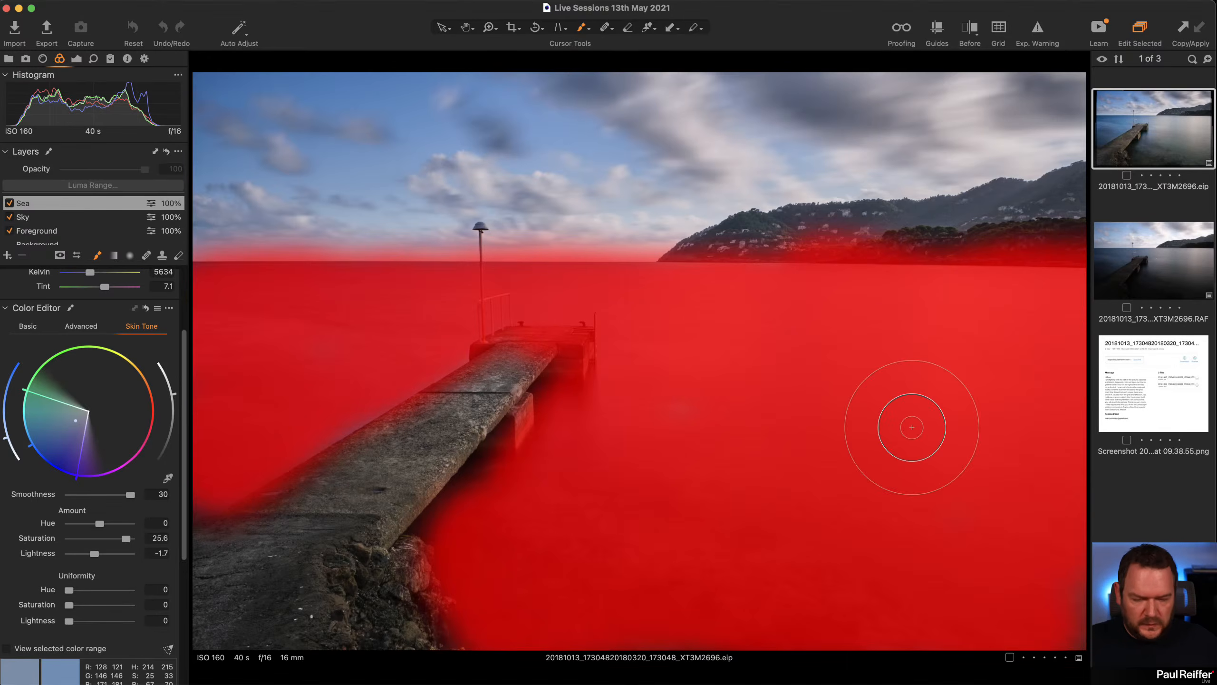
{"action": "key", "text": "m"}
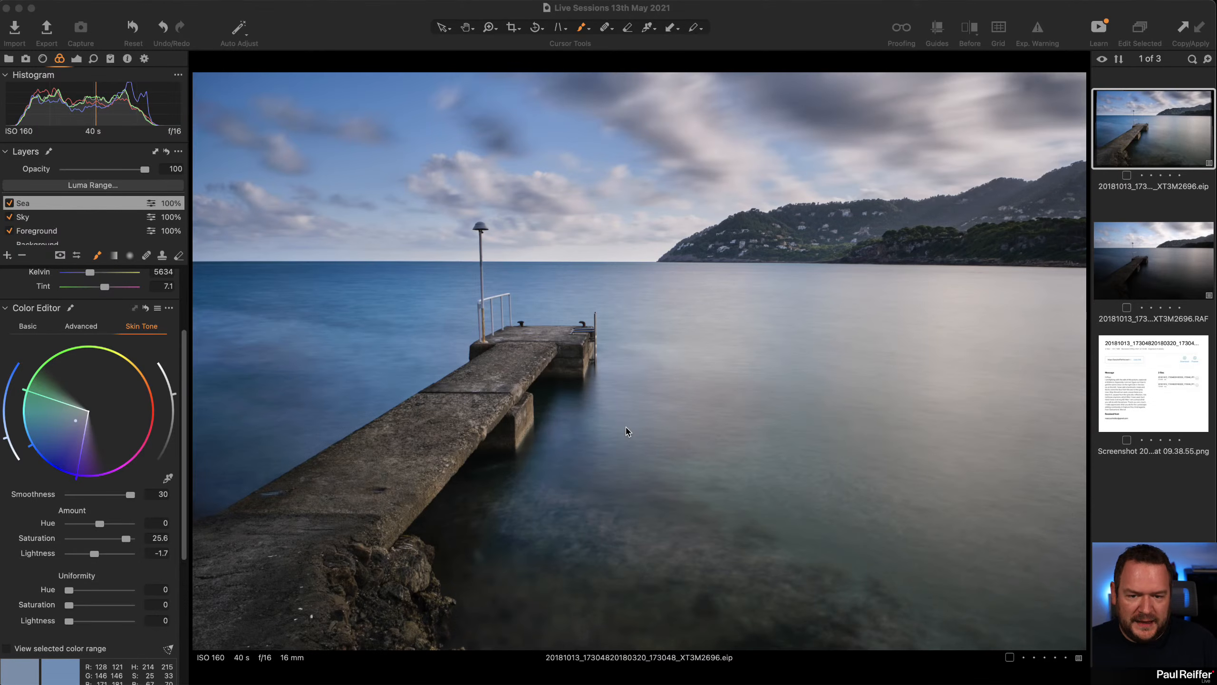
Step: Show the Sea layer's mask and inspect its edge where it spills over the horizon beside the lamp post
{"action": "left_click", "coordinate": [713, 21]}
{"action": "key", "text": "m"}
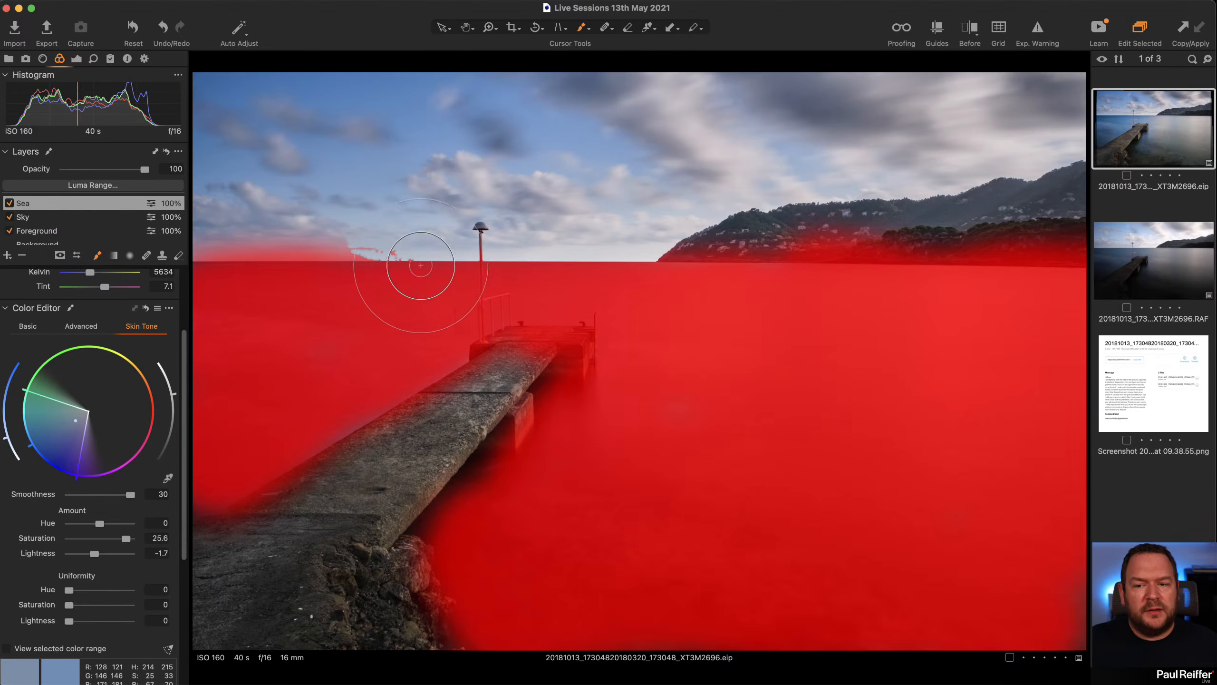
{"action": "left_click", "coordinate": [102, 185]}
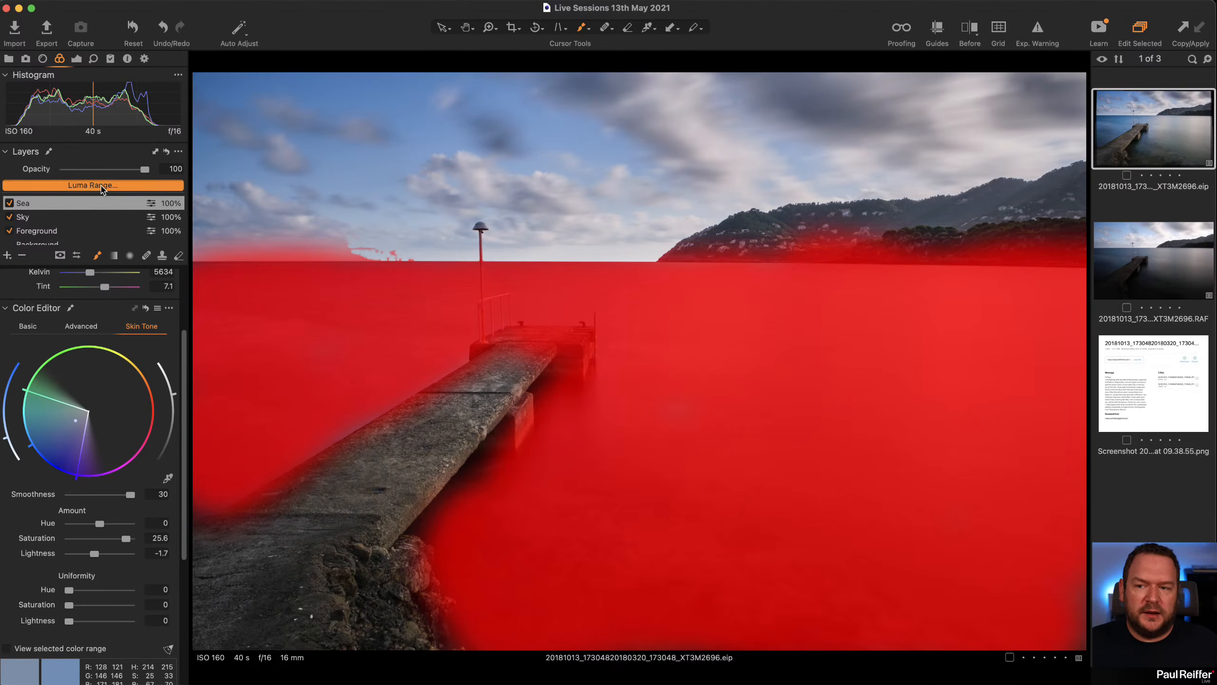
{"action": "left_click", "coordinate": [125, 364]}
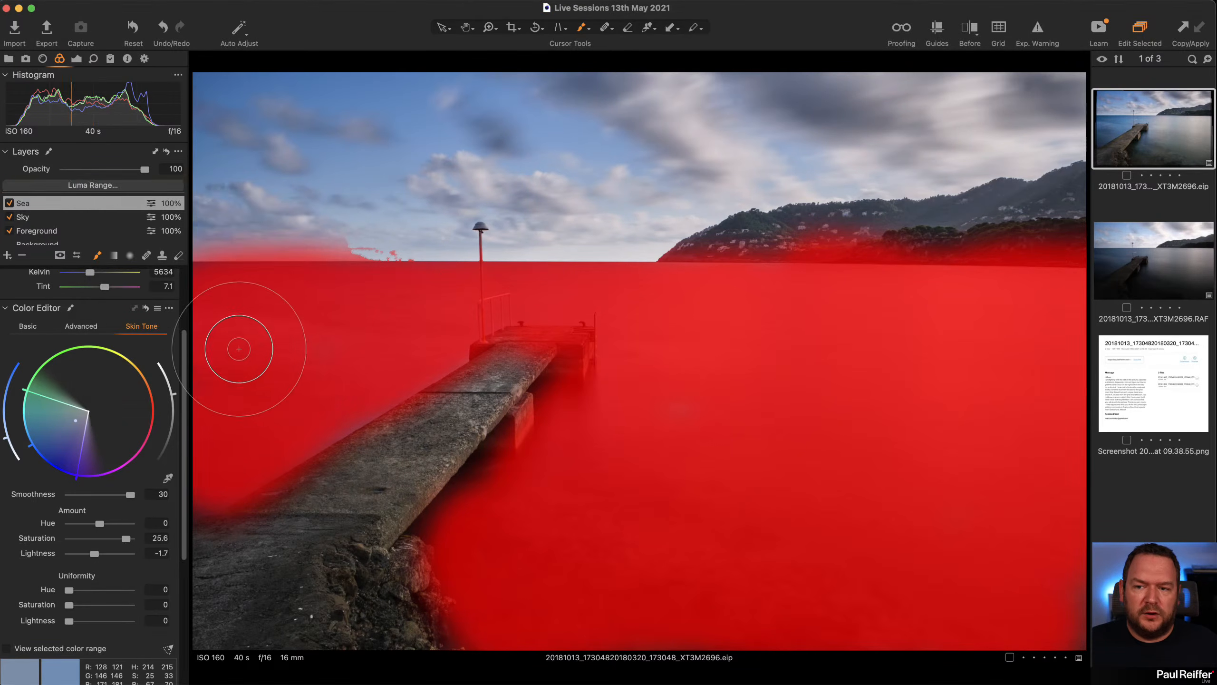
Step: Try erasing the Sea mask's spill from the sky beside the lamp post, and brush along the horizon again
{"action": "key", "text": "e"}
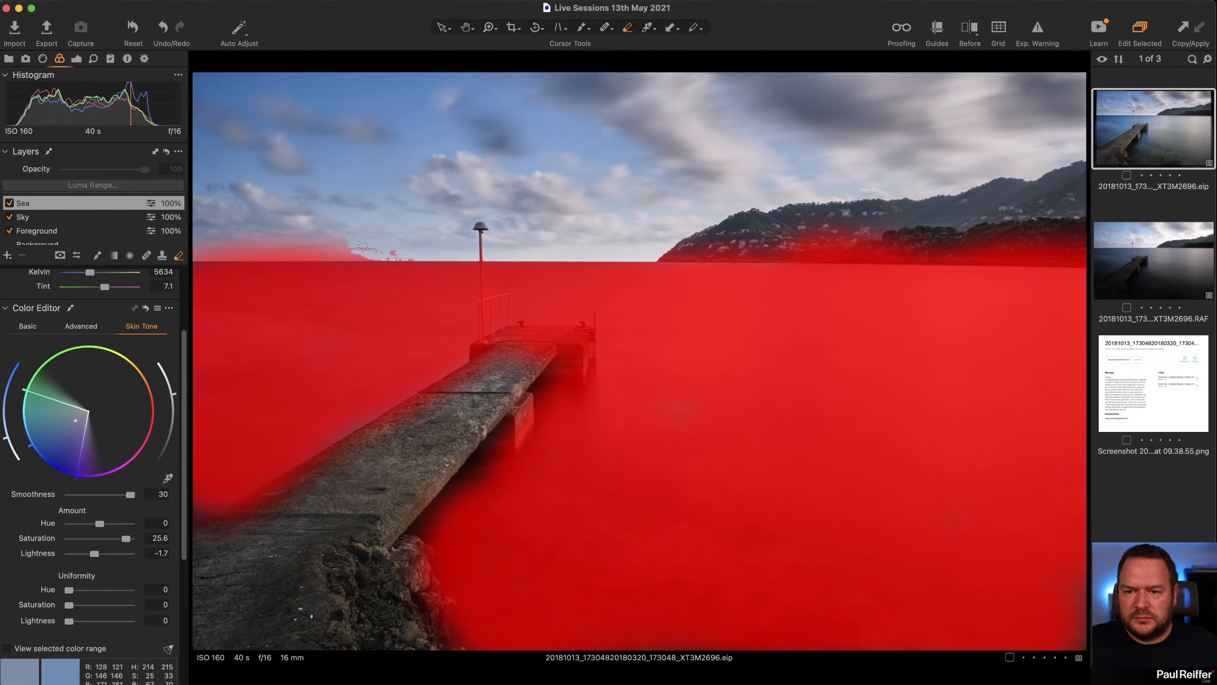
{"action": "mouse_move", "coordinate": [364, 252]}
{"action": "left_mouse_down"}
{"action": "mouse_move", "coordinate": [243, 254]}
{"action": "mouse_move", "coordinate": [469, 259]}
{"action": "mouse_move", "coordinate": [301, 239]}
{"action": "left_mouse_up"}
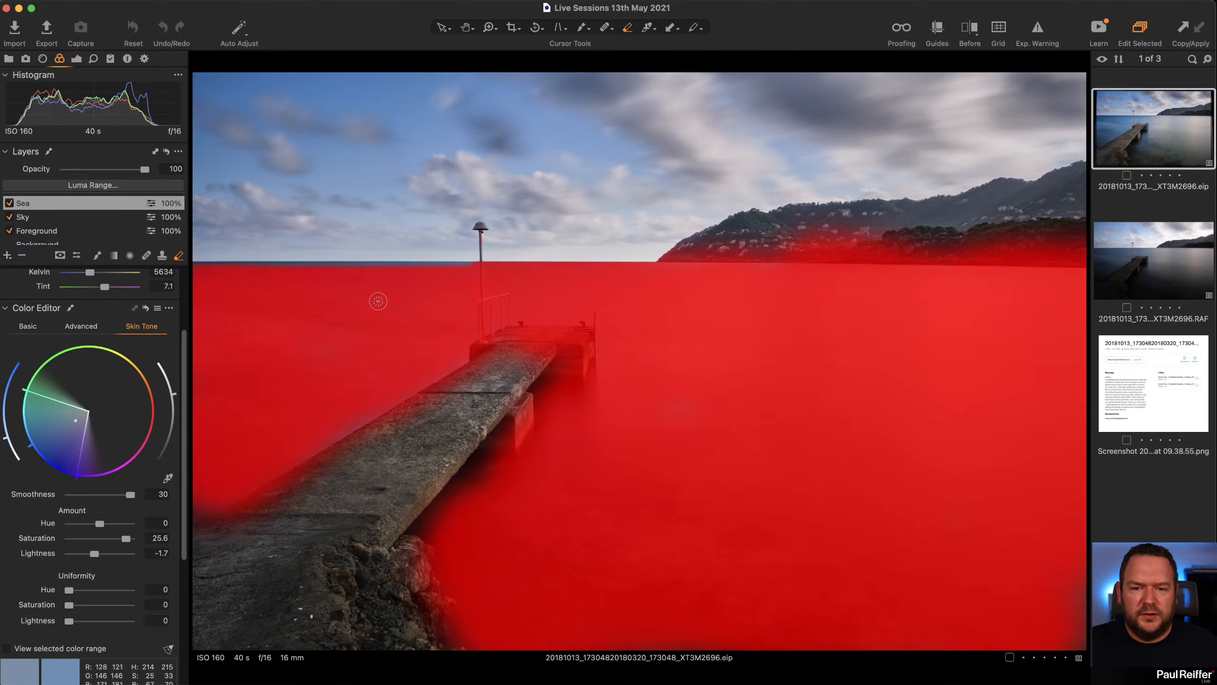
{"action": "right_click", "coordinate": [446, 264]}
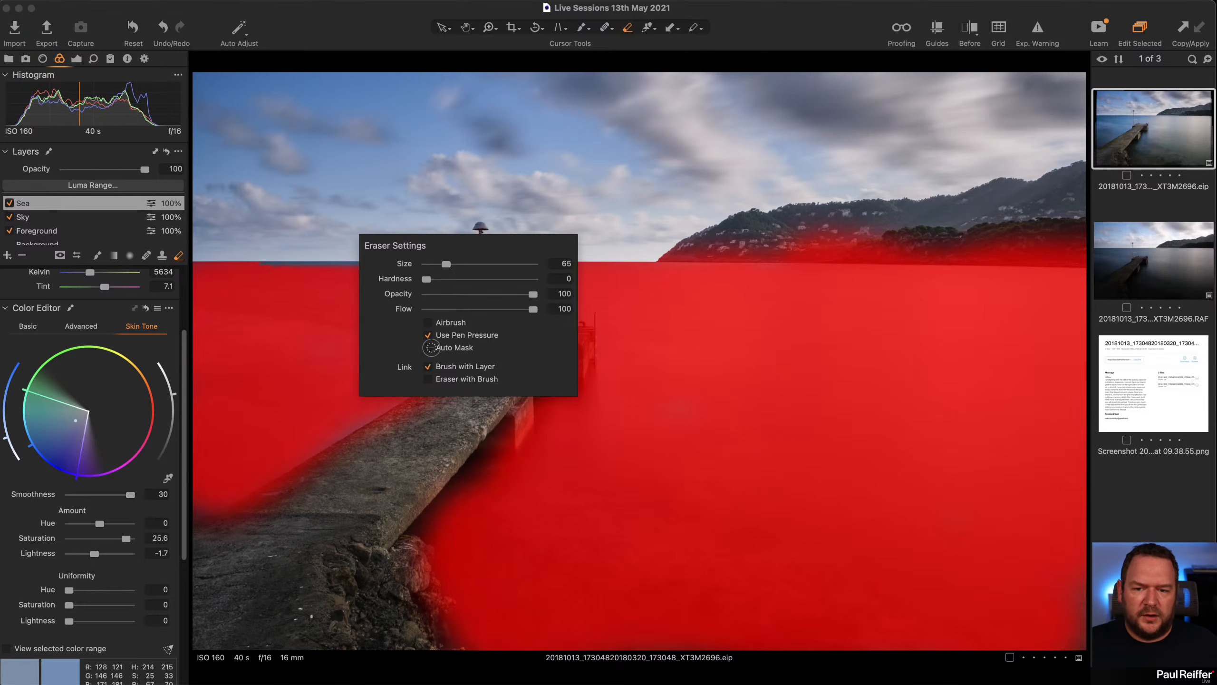
{"action": "key", "text": "b"}
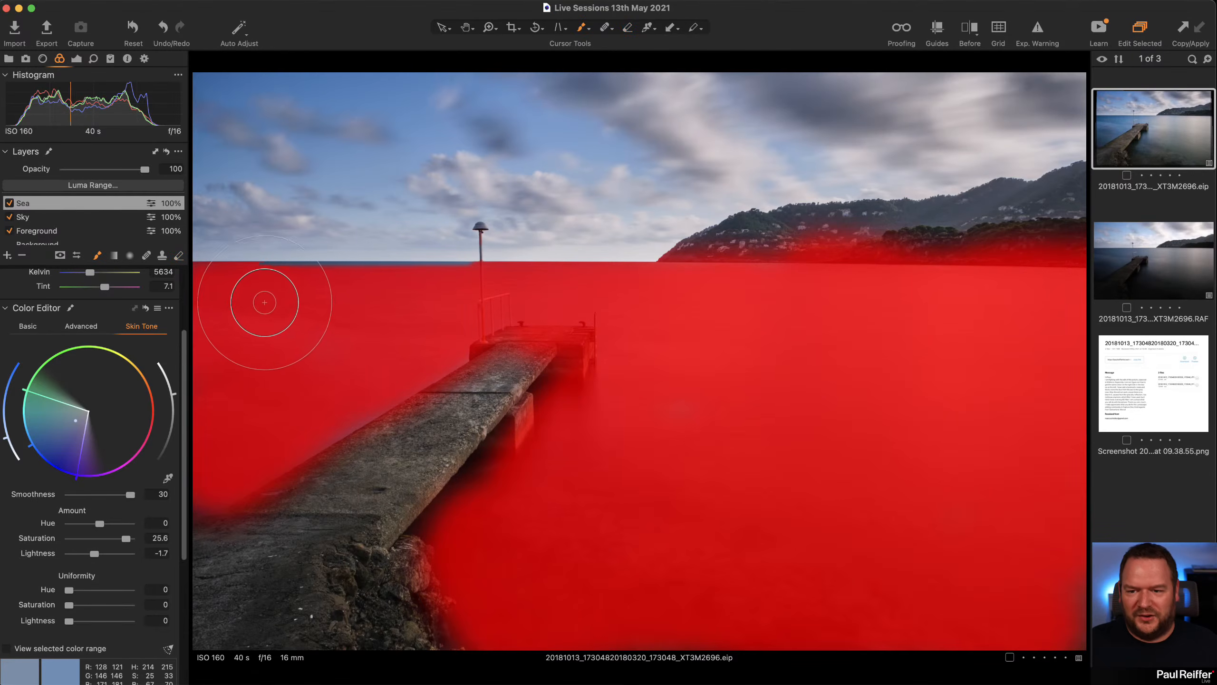
{"action": "mouse_move", "coordinate": [263, 301]}
{"action": "left_mouse_down"}
{"action": "mouse_move", "coordinate": [228, 291]}
{"action": "mouse_move", "coordinate": [612, 297]}
{"action": "left_mouse_up"}
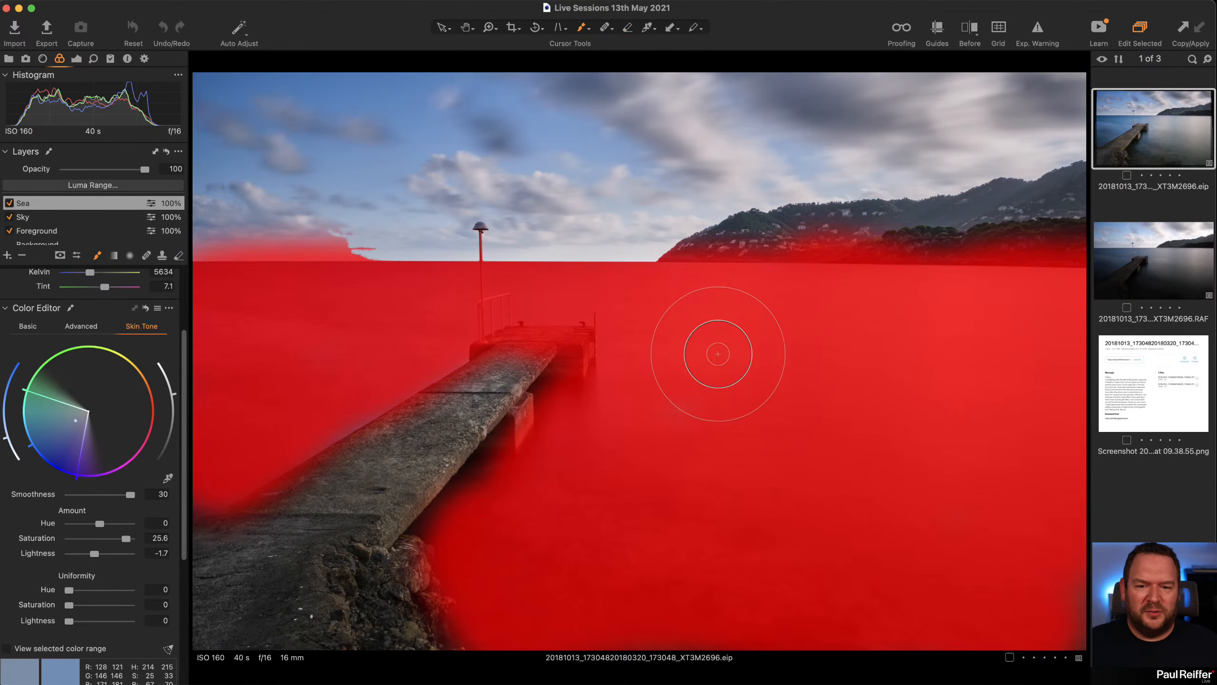
Step: Turn off Auto Mask in the brush settings
{"action": "right_click", "coordinate": [350, 277]}
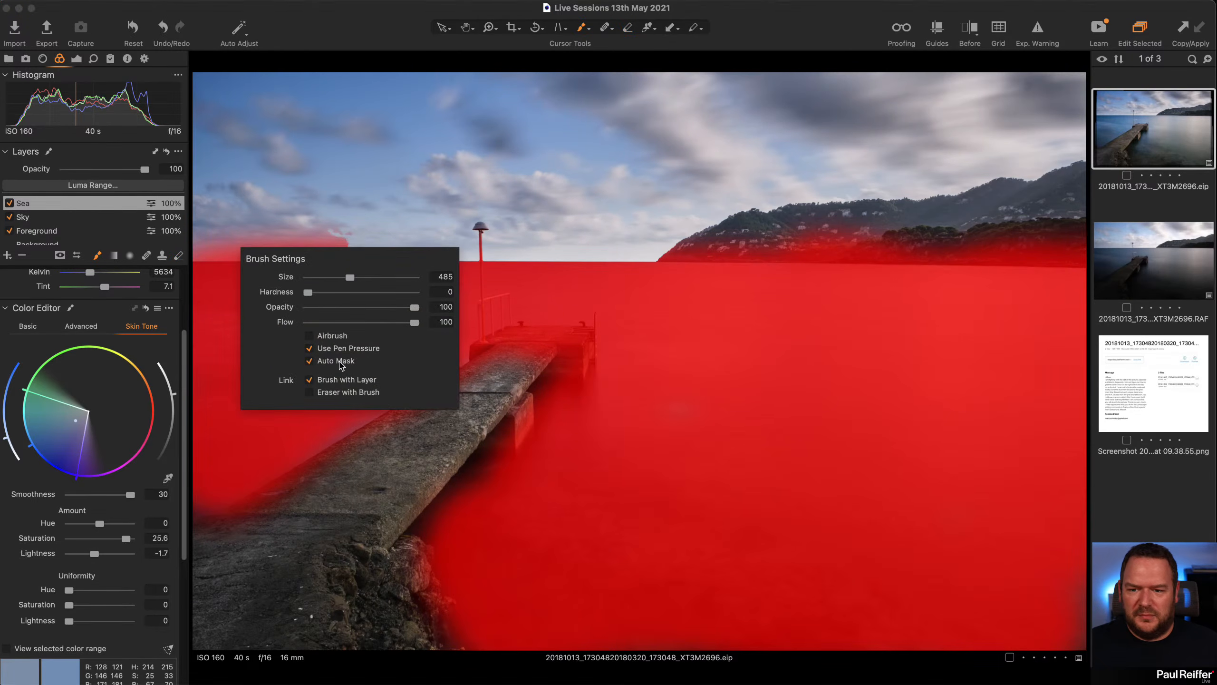
{"action": "left_click", "coordinate": [340, 366]}
{"action": "right_click", "coordinate": [329, 275]}
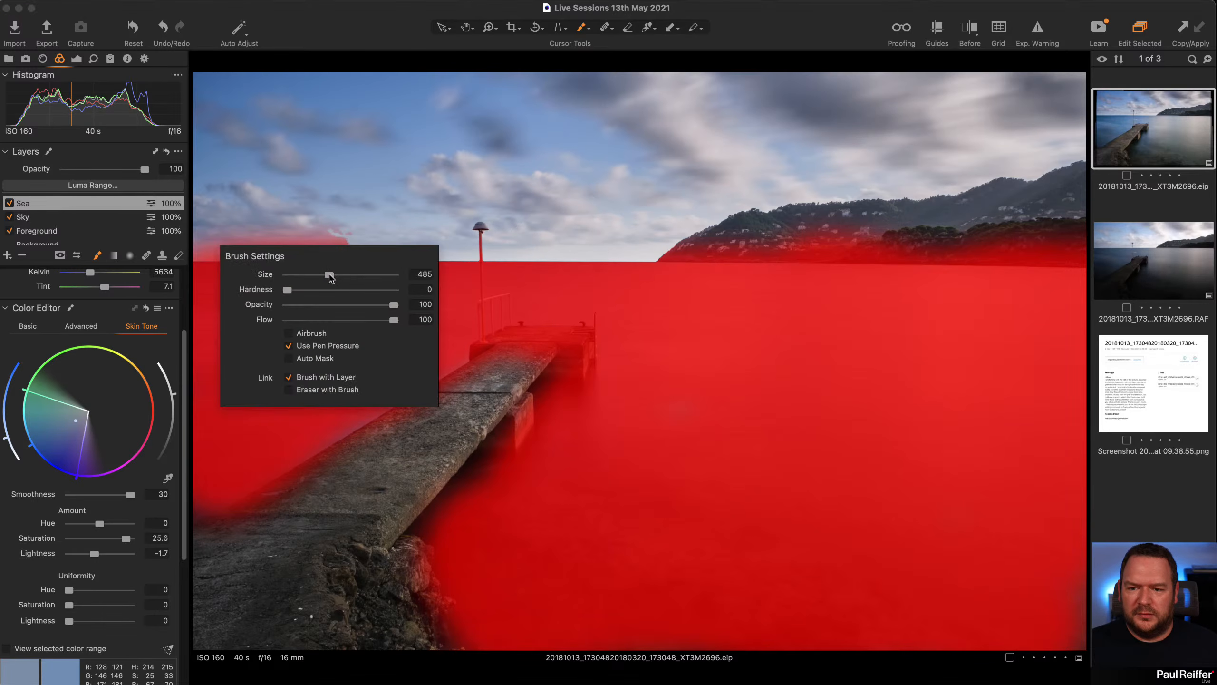
Step: Erase the Sea mask's spill from the sky, the hills and the jetty, and hide the mask overlay
{"action": "key", "text": "e"}
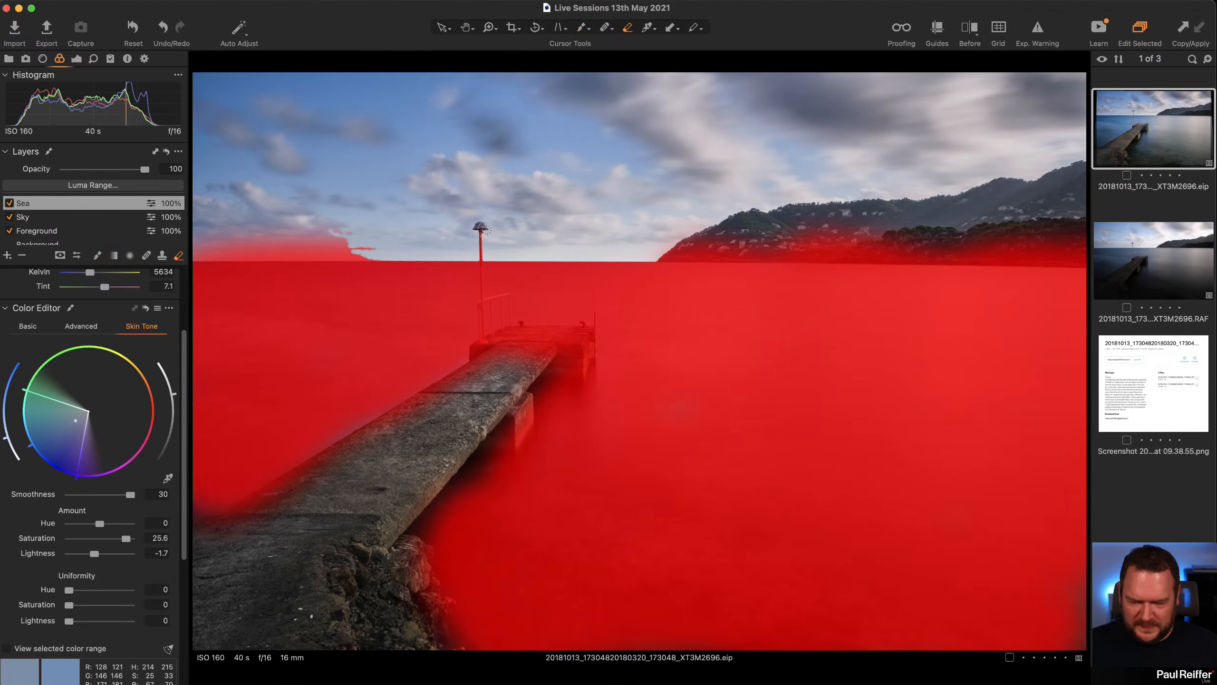
{"action": "right_click", "coordinate": [365, 219]}
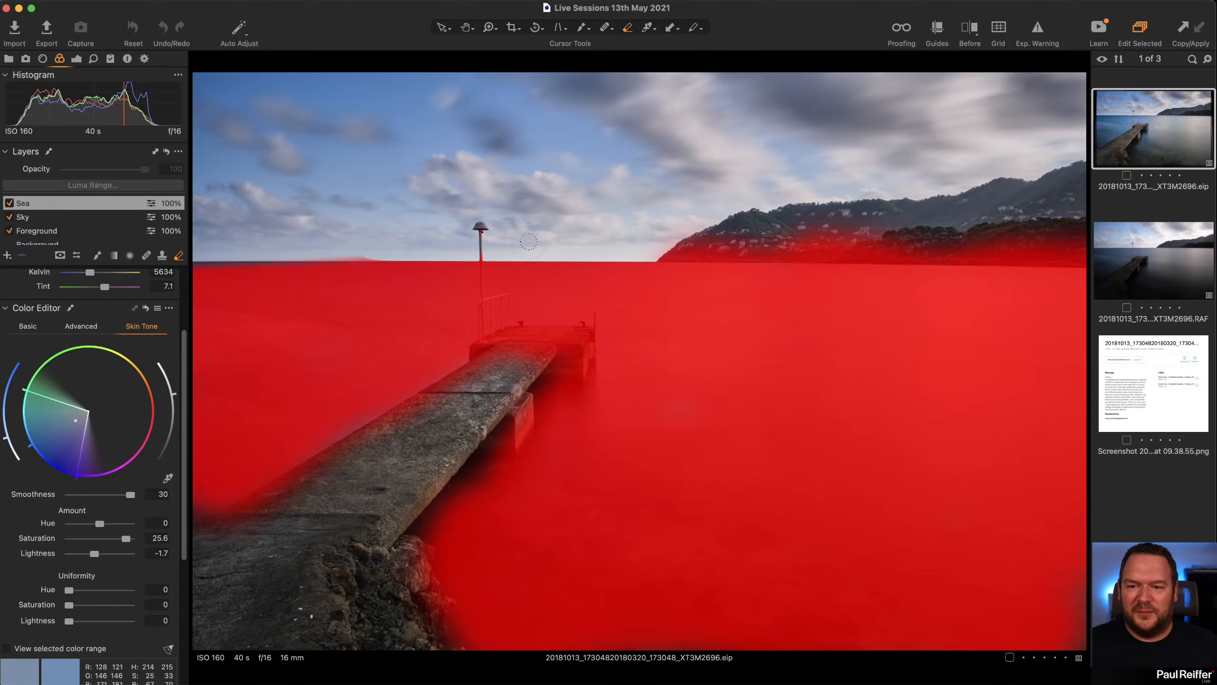
{"action": "mouse_move", "coordinate": [593, 249]}
{"action": "left_mouse_down"}
{"action": "mouse_move", "coordinate": [755, 233]}
{"action": "mouse_move", "coordinate": [662, 244]}
{"action": "mouse_move", "coordinate": [1075, 239]}
{"action": "left_mouse_up"}
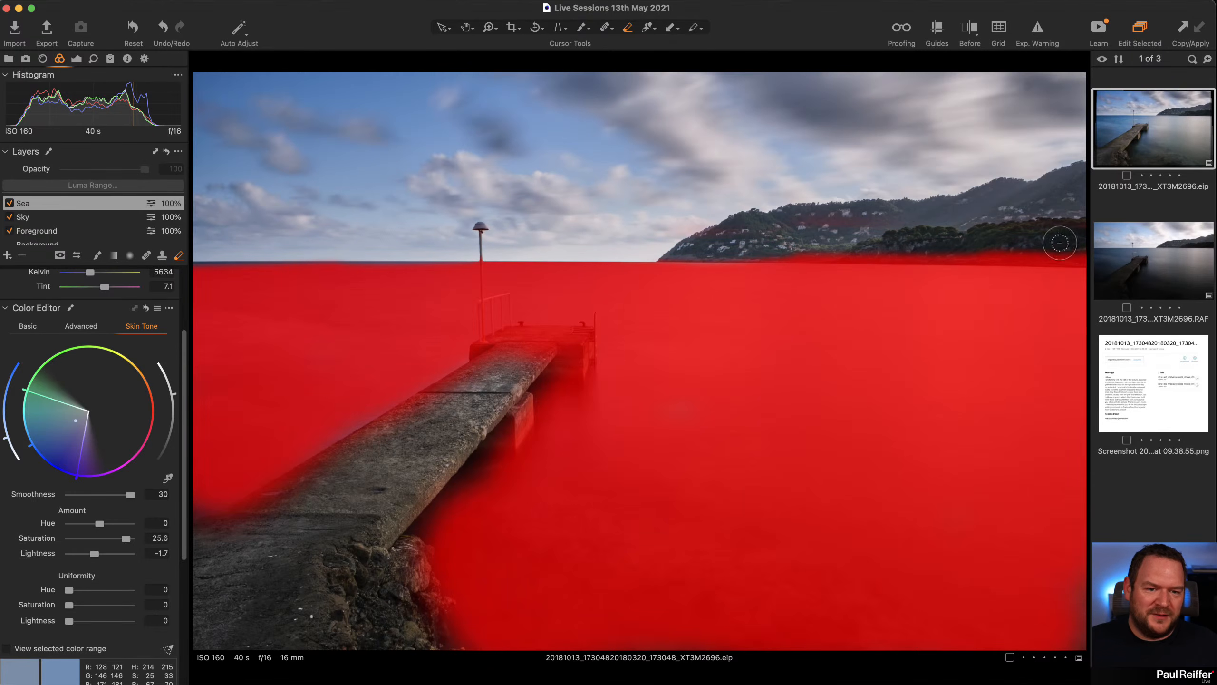
{"action": "mouse_move", "coordinate": [521, 356]}
{"action": "left_mouse_down"}
{"action": "mouse_move", "coordinate": [590, 346]}
{"action": "mouse_move", "coordinate": [482, 446]}
{"action": "mouse_move", "coordinate": [420, 481]}
{"action": "left_mouse_up"}
{"action": "key", "text": "m"}
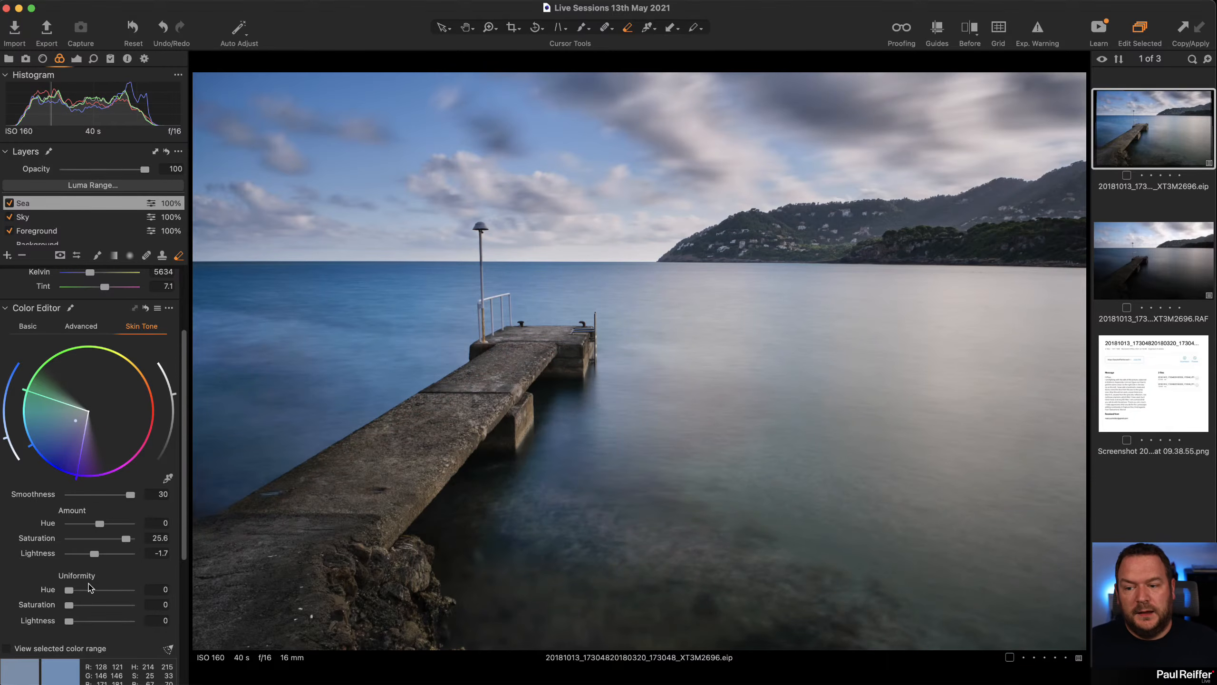
Step: Set the sampled sea color's uniformity to hue 100, saturation 100 and lightness 37.7
{"action": "left_click_drag", "start_coordinate": [69, 591], "coordinate": [135, 591]}
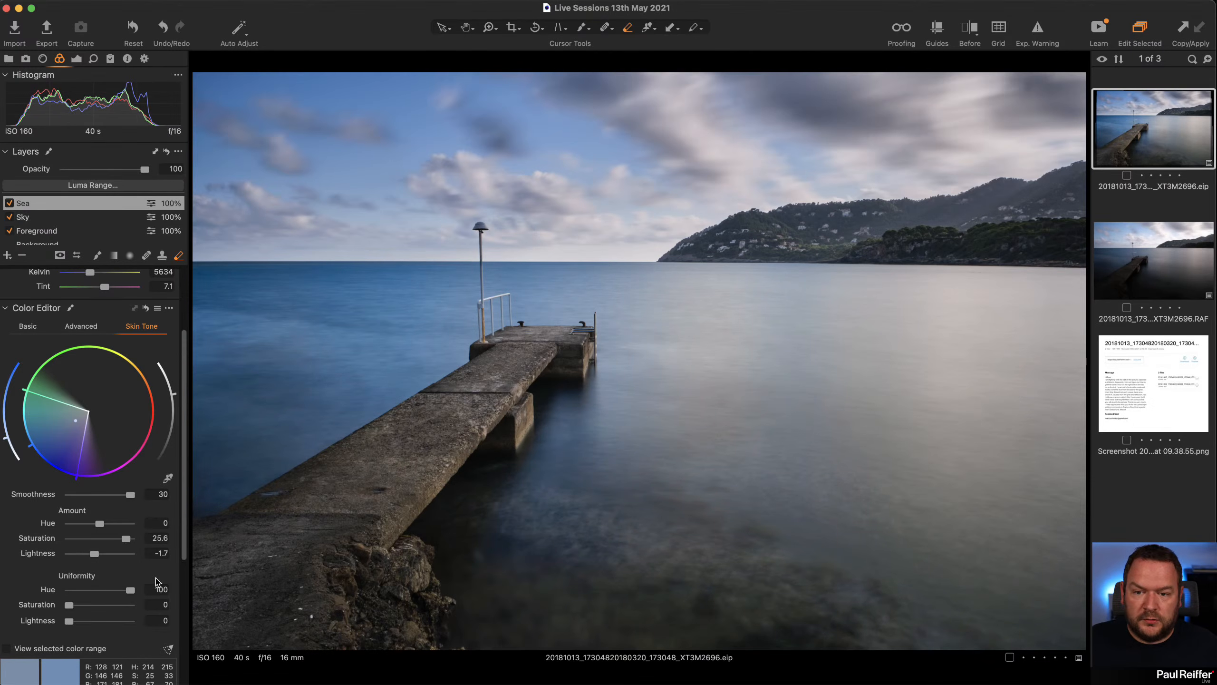
{"action": "left_click_drag", "start_coordinate": [72, 608], "coordinate": [135, 621]}
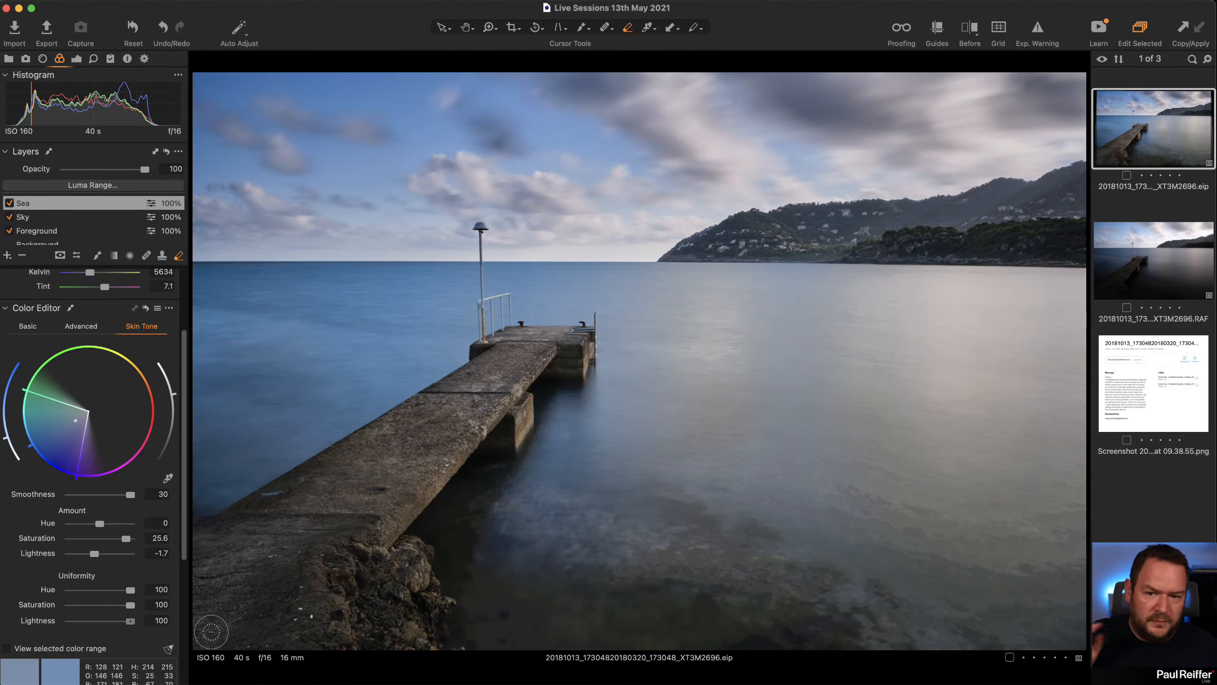
{"action": "left_click_drag", "start_coordinate": [112, 621], "coordinate": [92, 621]}
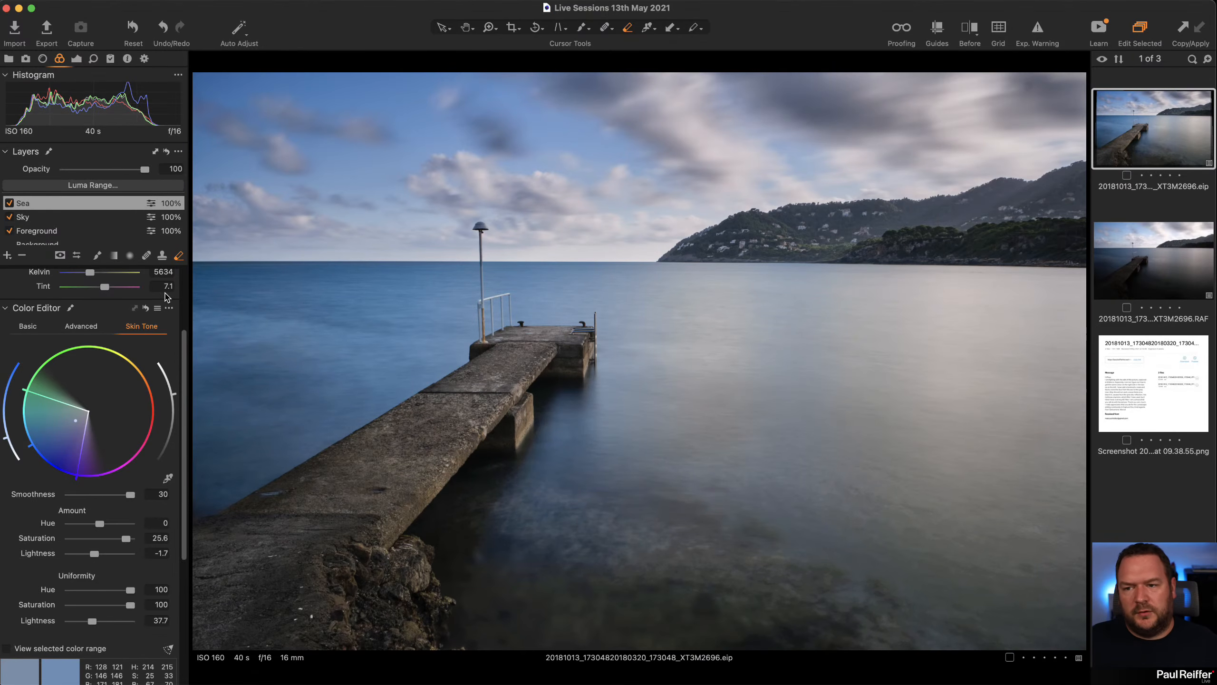
Step: Compare the photo with the Sea layer off and on to check the evened-out water color
{"action": "left_click", "coordinate": [8, 203]}
{"action": "left_click", "coordinate": [8, 205]}
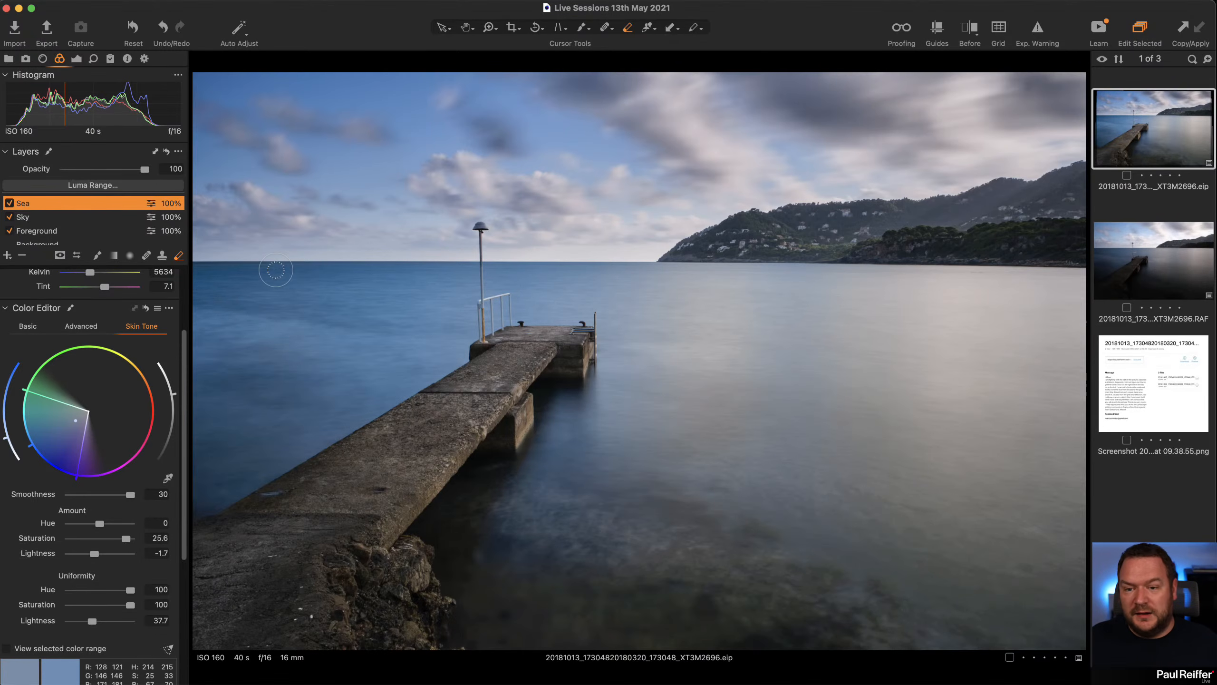
{"action": "left_click", "coordinate": [9, 203]}
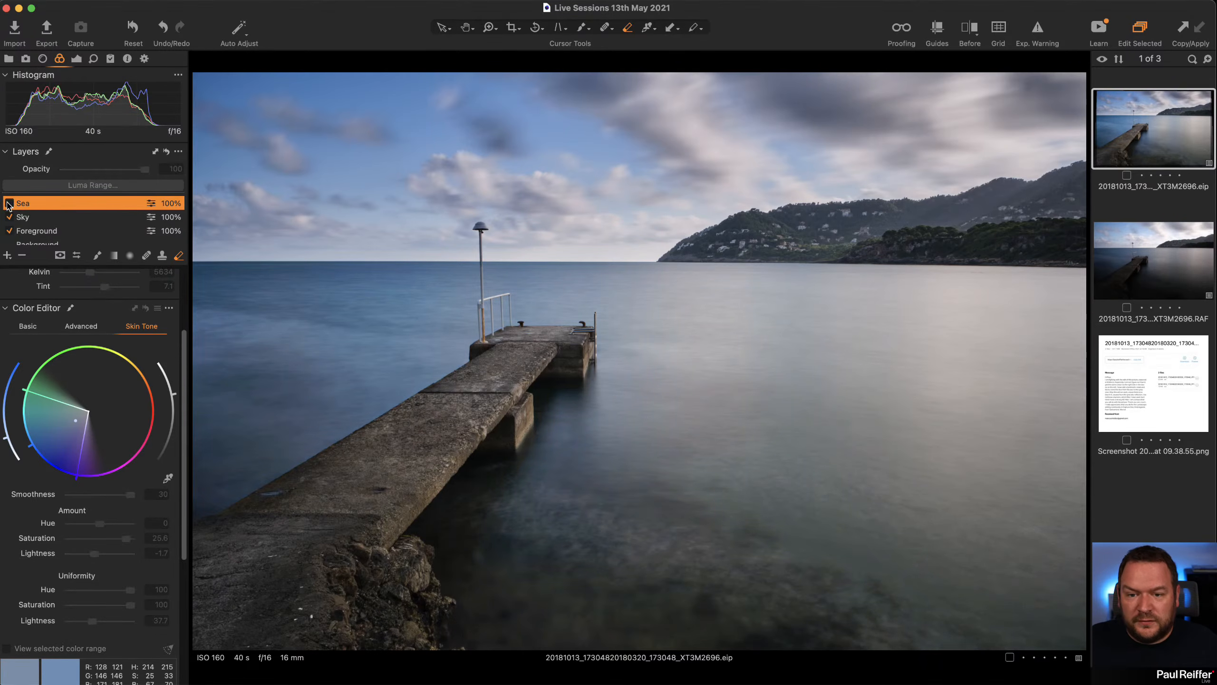
{"action": "left_click", "coordinate": [9, 203]}
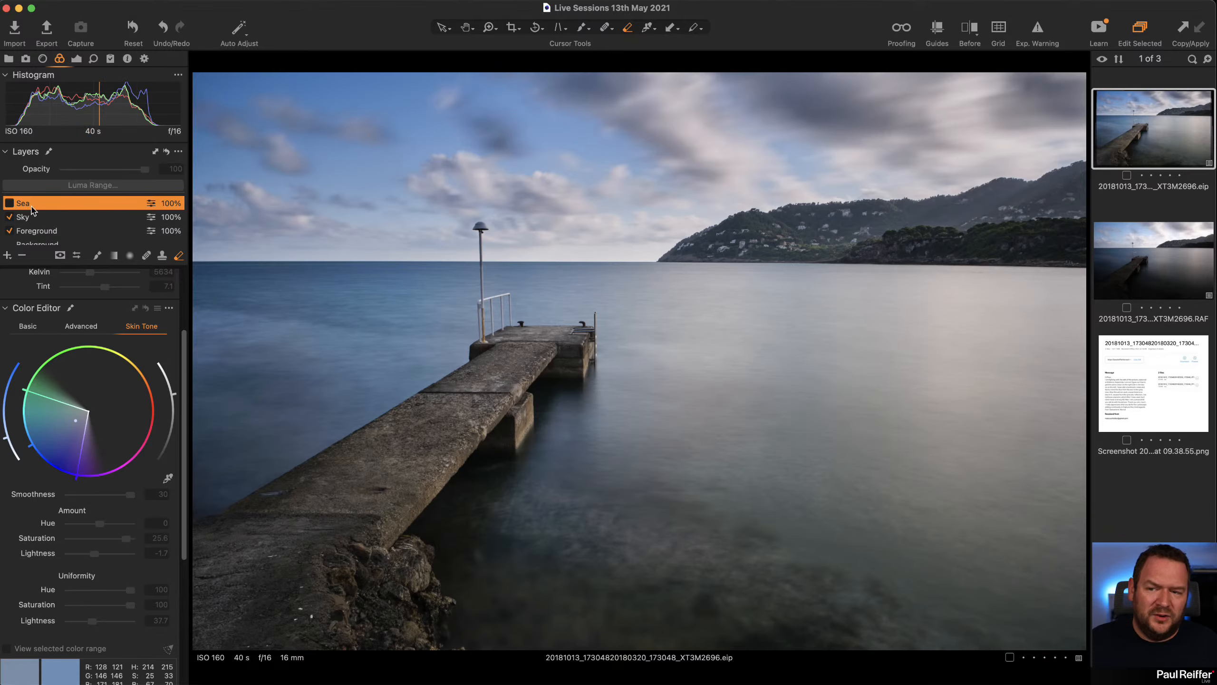
{"action": "left_click", "coordinate": [8, 205]}
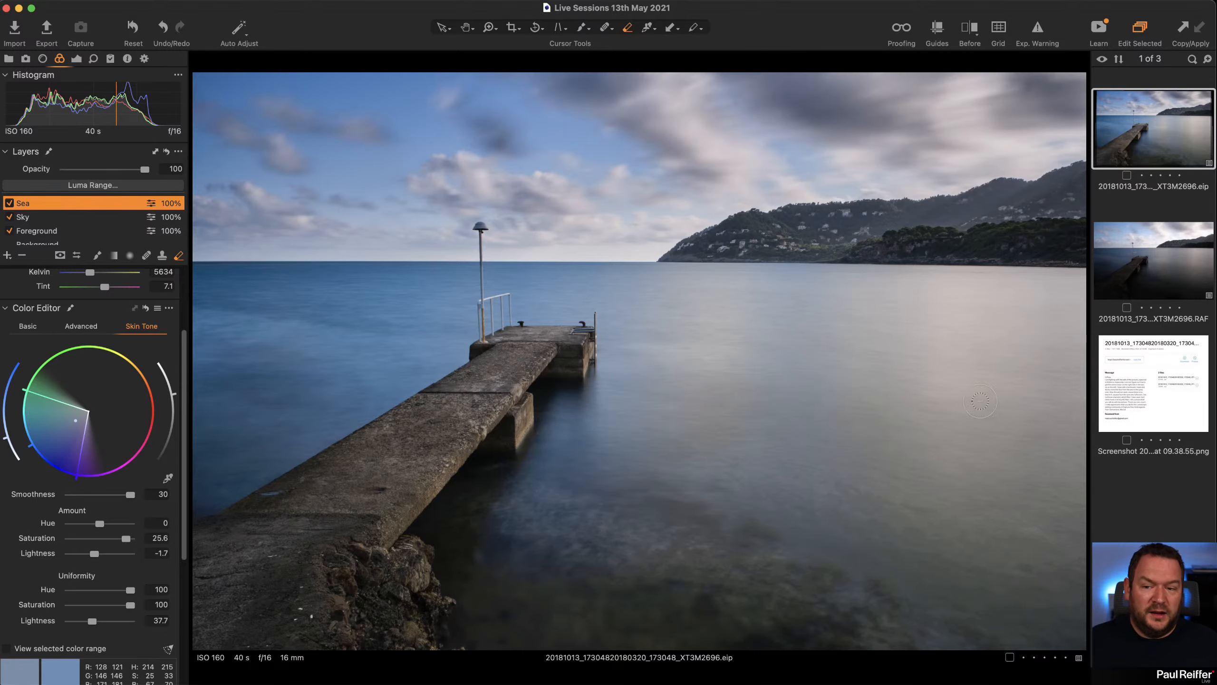
Step: Sample a series of separate pale and bluish water tones across the open sea in the Color Editor's Advanced mode
{"action": "left_click", "coordinate": [77, 327]}
{"action": "left_click", "coordinate": [168, 480]}
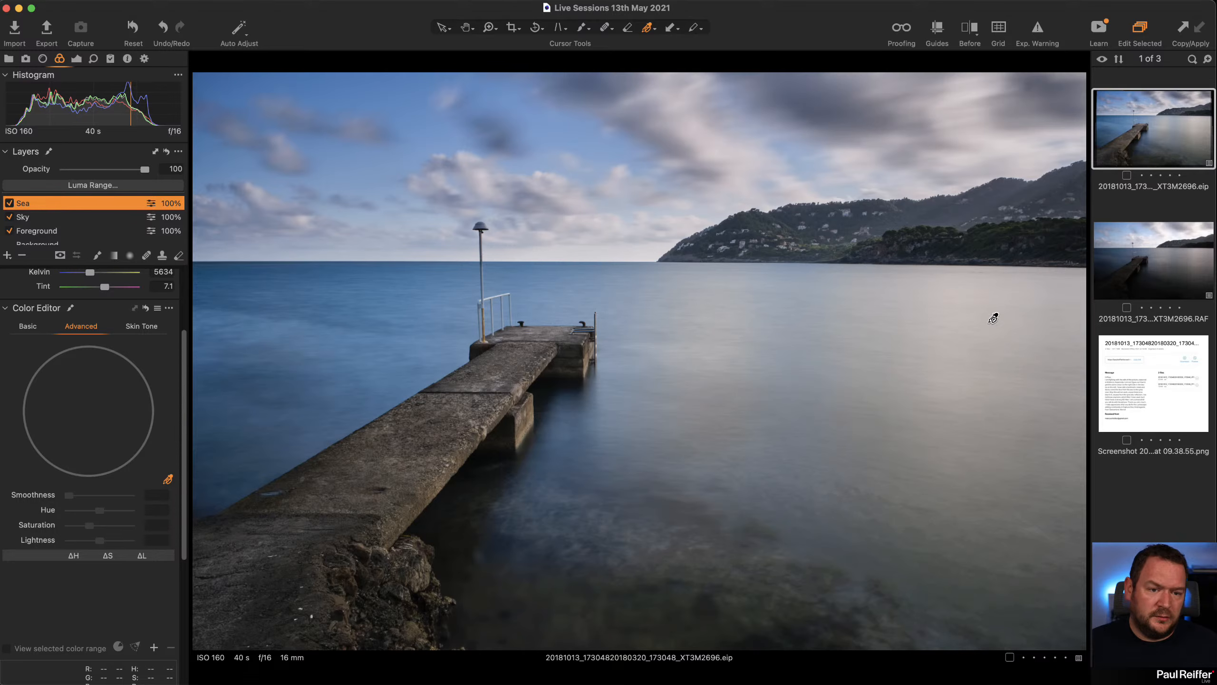
{"action": "left_click", "coordinate": [956, 320]}
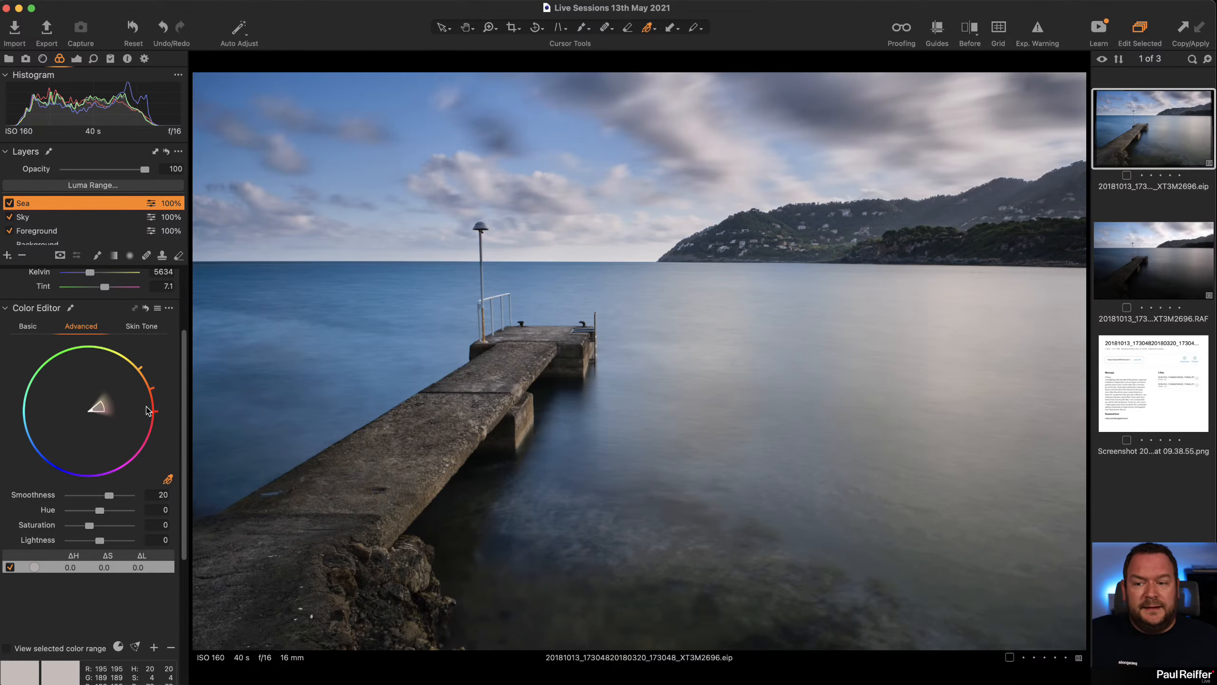
{"action": "left_click", "coordinate": [958, 331]}
{"action": "left_click", "coordinate": [959, 300]}
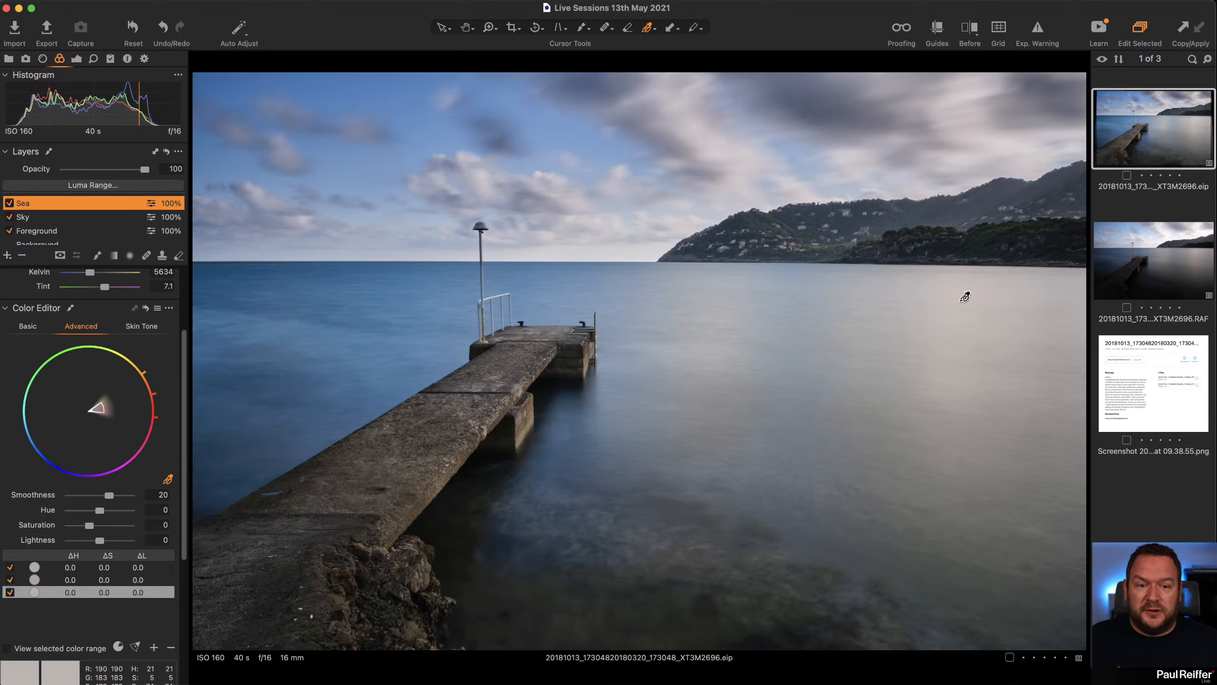
{"action": "left_click", "coordinate": [717, 322]}
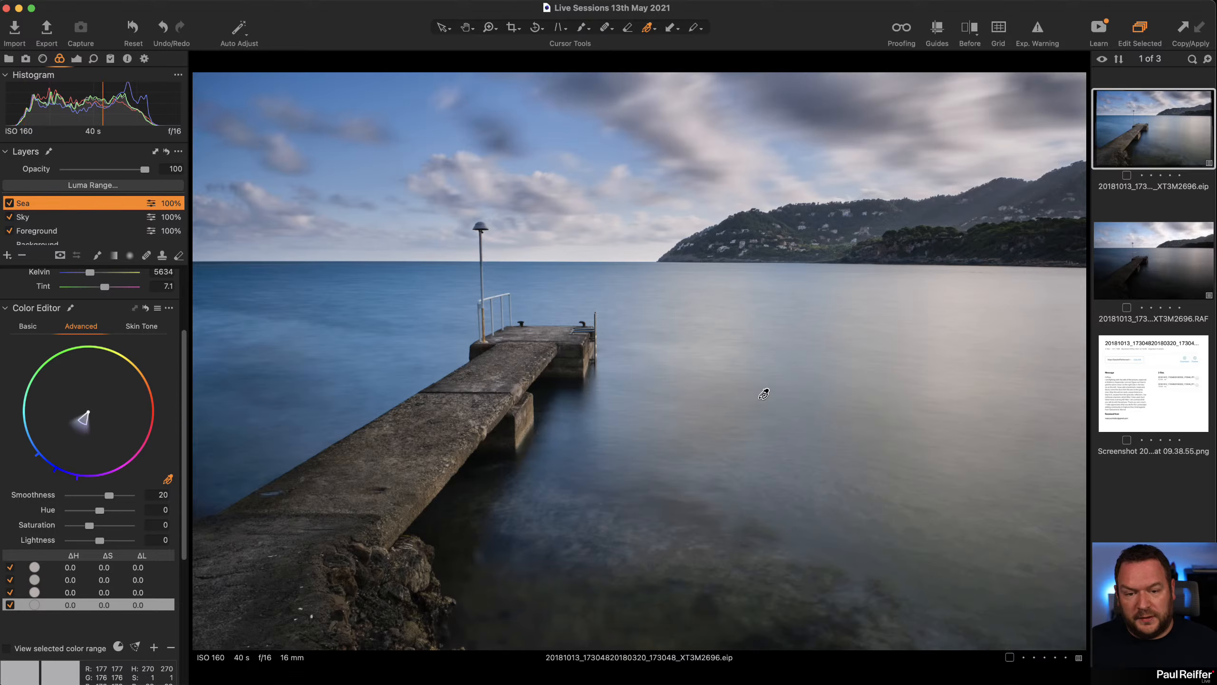
{"action": "left_click", "coordinate": [773, 374]}
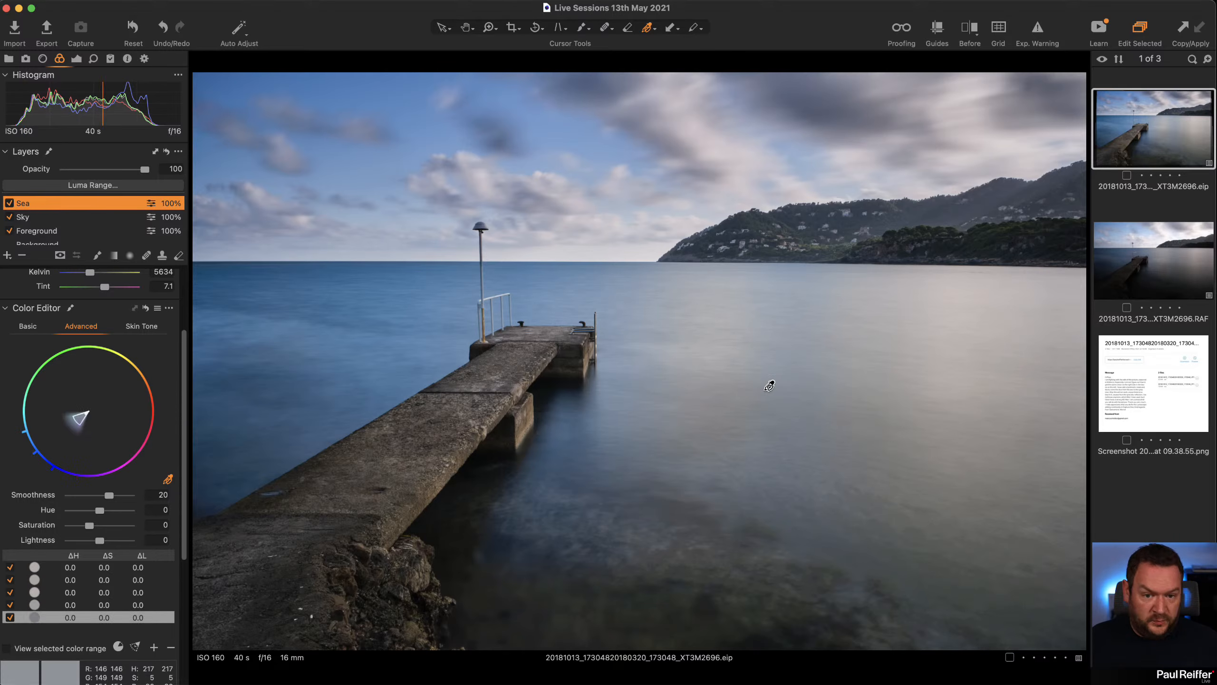
{"action": "left_click", "coordinate": [973, 288]}
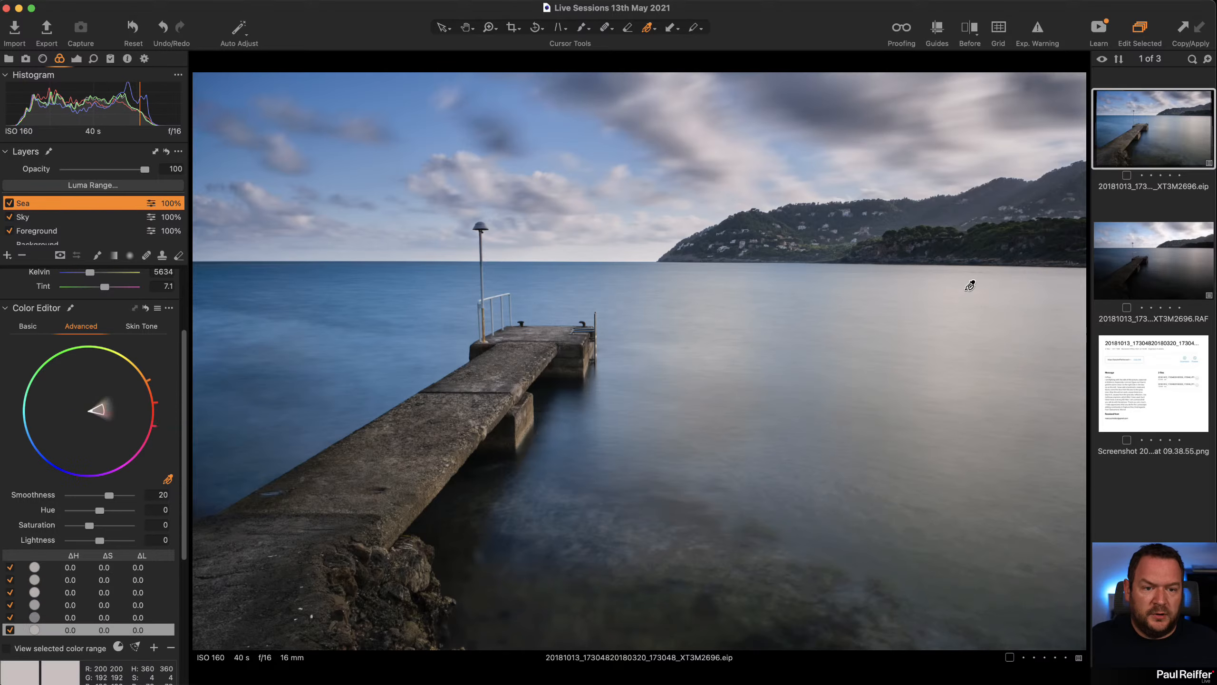
{"action": "left_click", "coordinate": [1038, 282]}
{"action": "left_click", "coordinate": [1011, 362]}
{"action": "left_click", "coordinate": [1005, 305]}
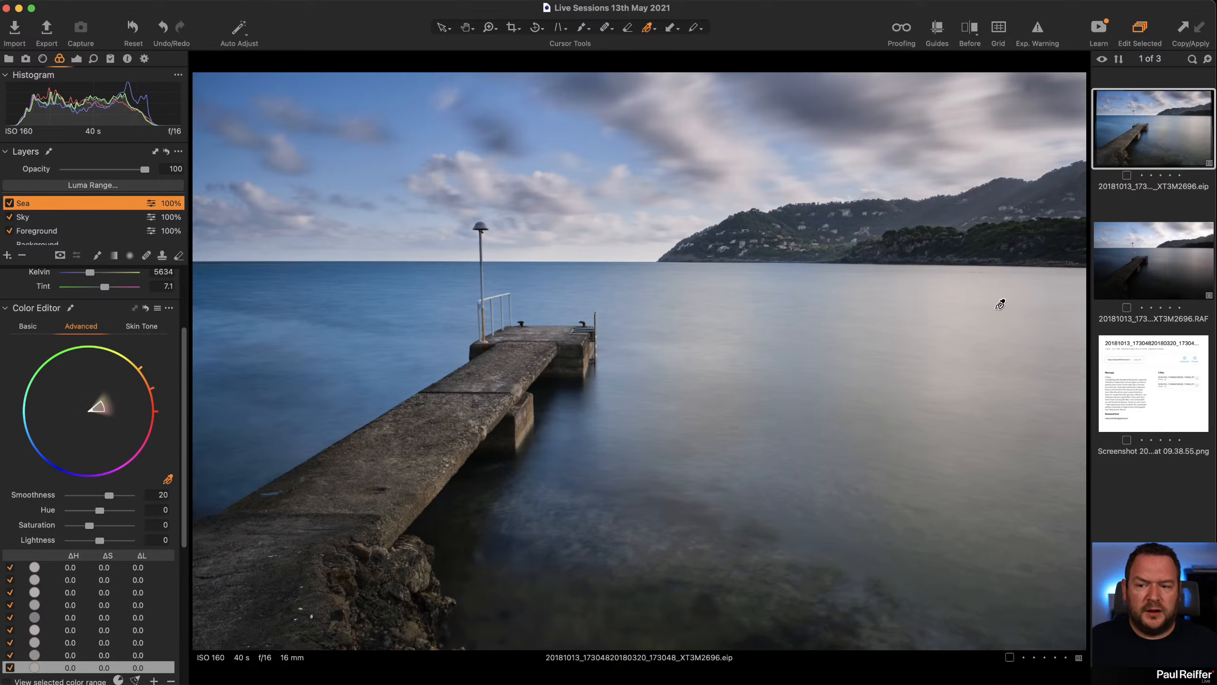
{"action": "left_click", "coordinate": [972, 310]}
Step: Return to the Color Editor's Skin Tone mode and widen the sea's color range around almost the whole wheel, up to red
{"action": "left_click", "coordinate": [135, 327]}
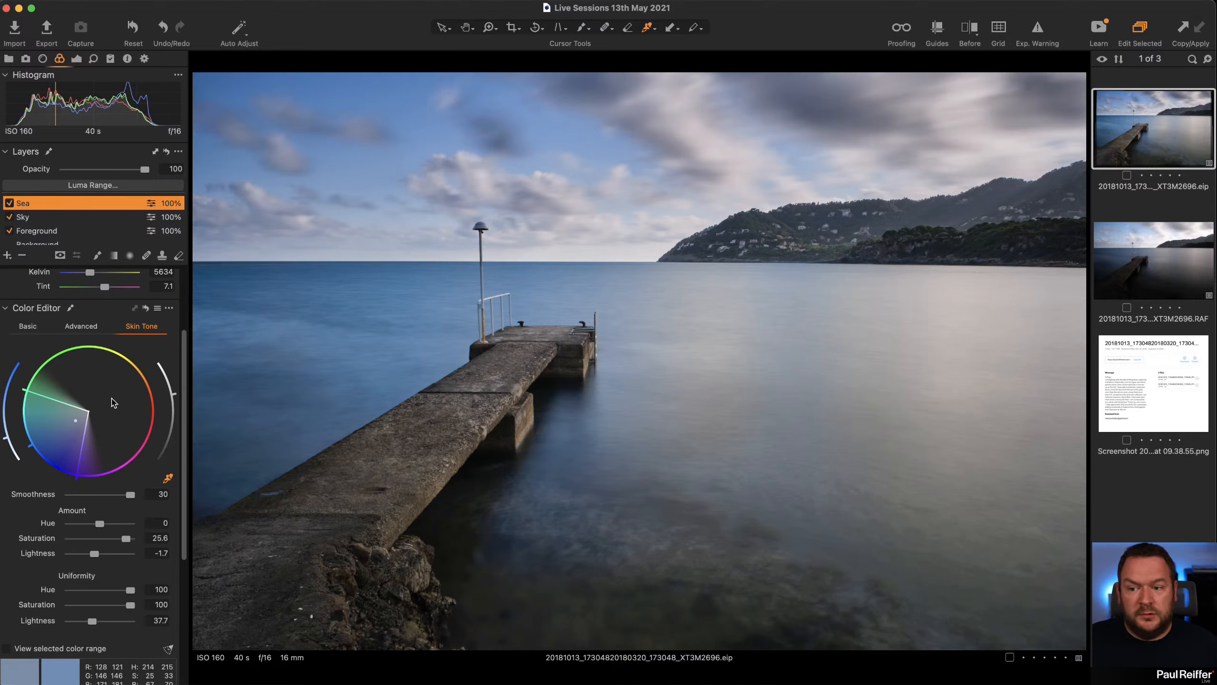
{"action": "left_click_drag", "start_coordinate": [64, 401], "coordinate": [115, 407]}
{"action": "left_click_drag", "start_coordinate": [82, 448], "coordinate": [154, 408]}
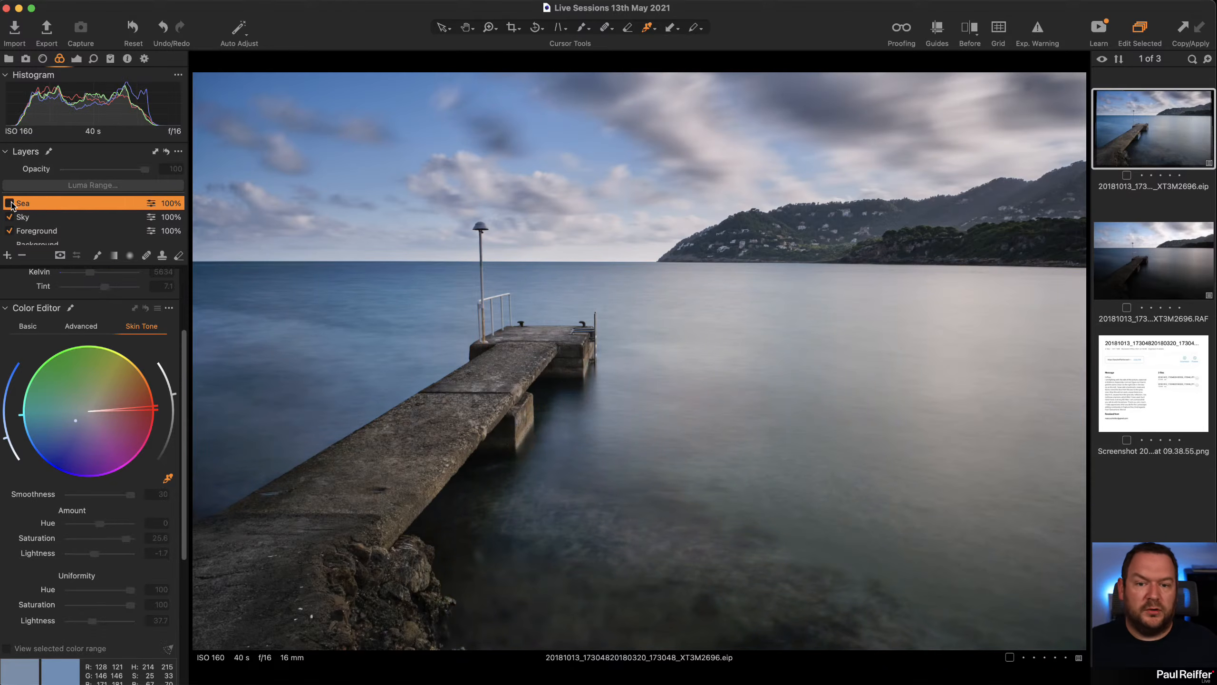
Step: Compare the jetty's supports and the water beneath them up close with the Sea layer off and on
{"action": "key", "text": "z"}
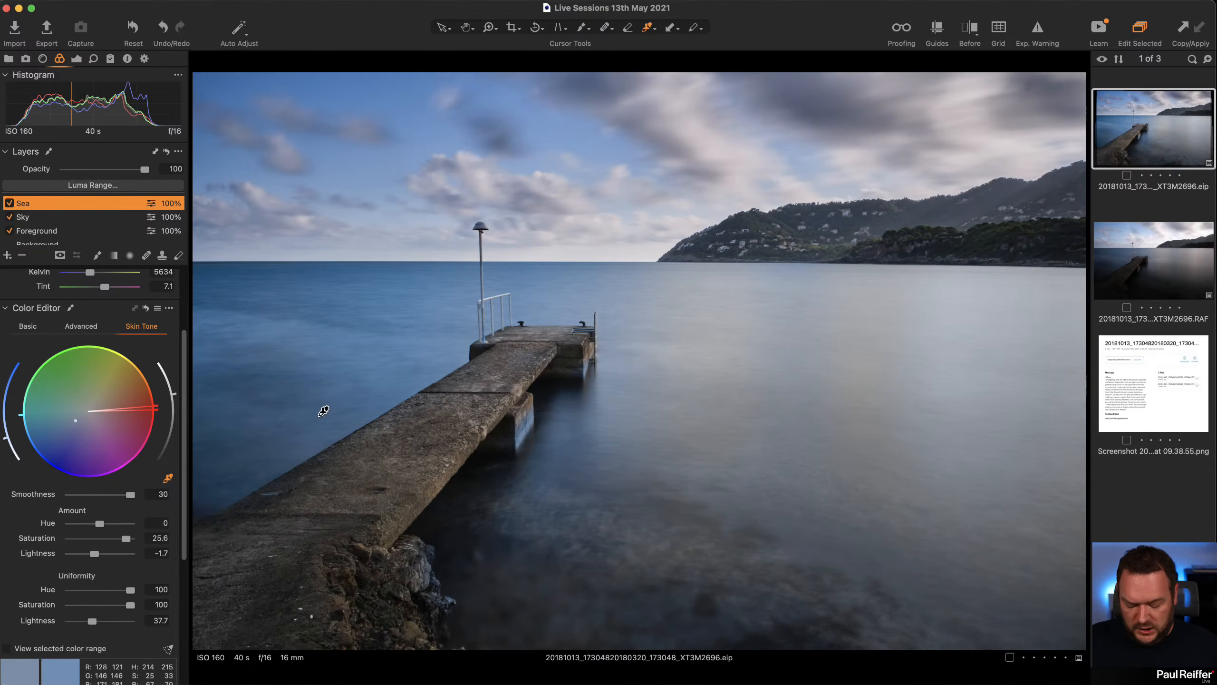
{"action": "left_click_drag", "start_coordinate": [432, 335], "coordinate": [641, 503]}
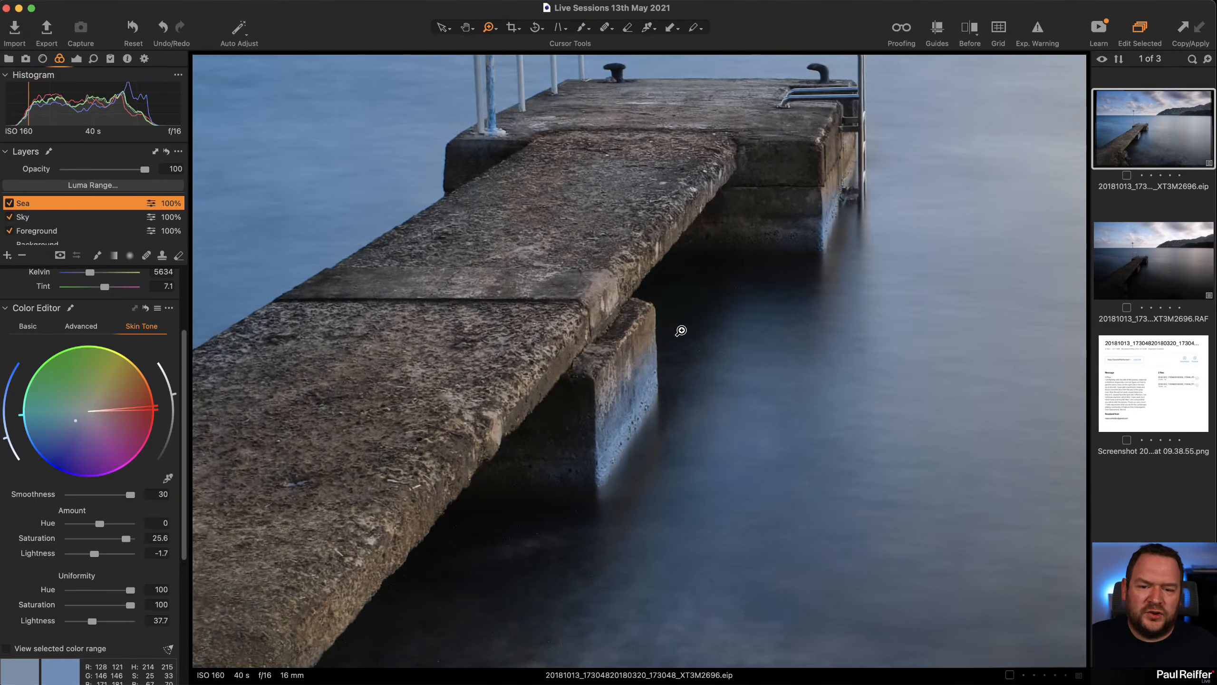
{"action": "left_click", "coordinate": [7, 204]}
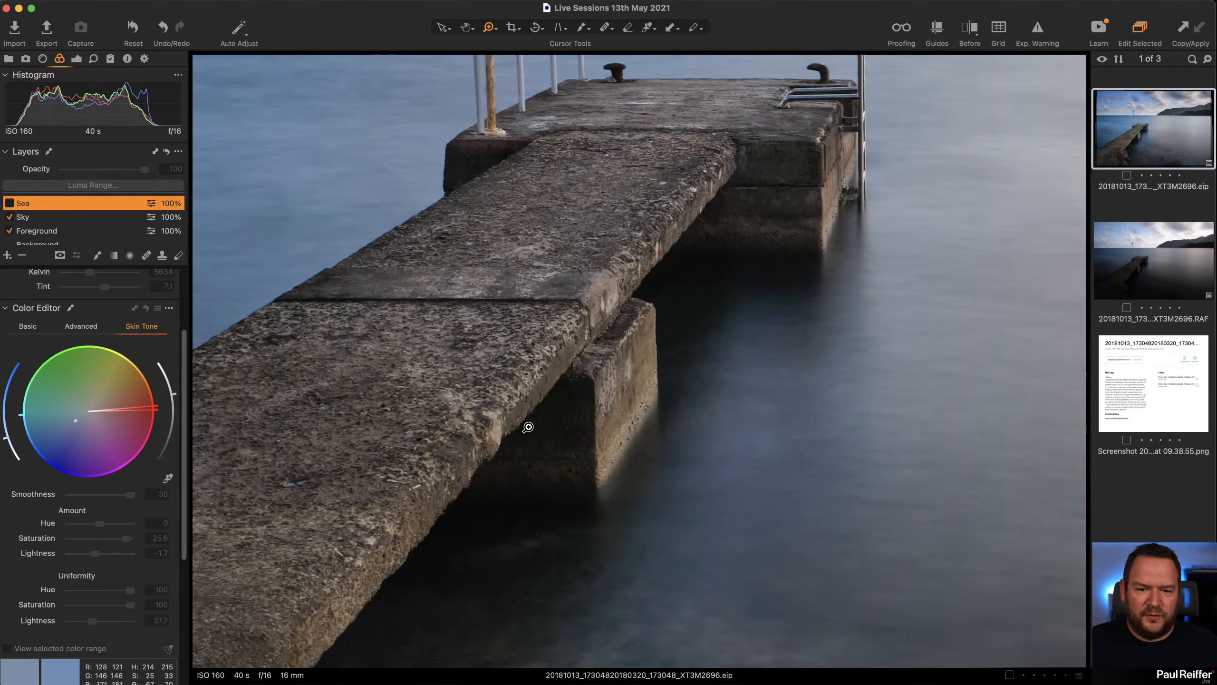
{"action": "left_click", "coordinate": [9, 203]}
{"action": "left_click", "coordinate": [509, 410], "text": "alt"}
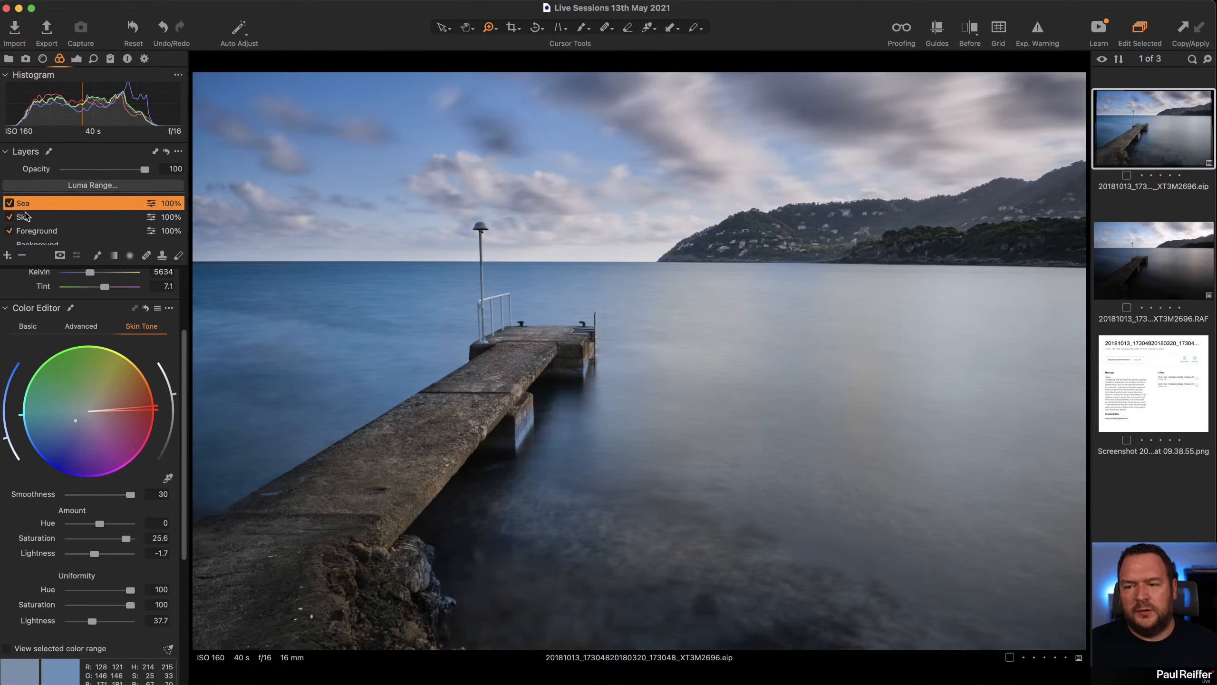
Step: Switch the Color Editor to Advanced mode and display the Sea layer's mask to check its coverage around the jetty
{"action": "left_click", "coordinate": [81, 326]}
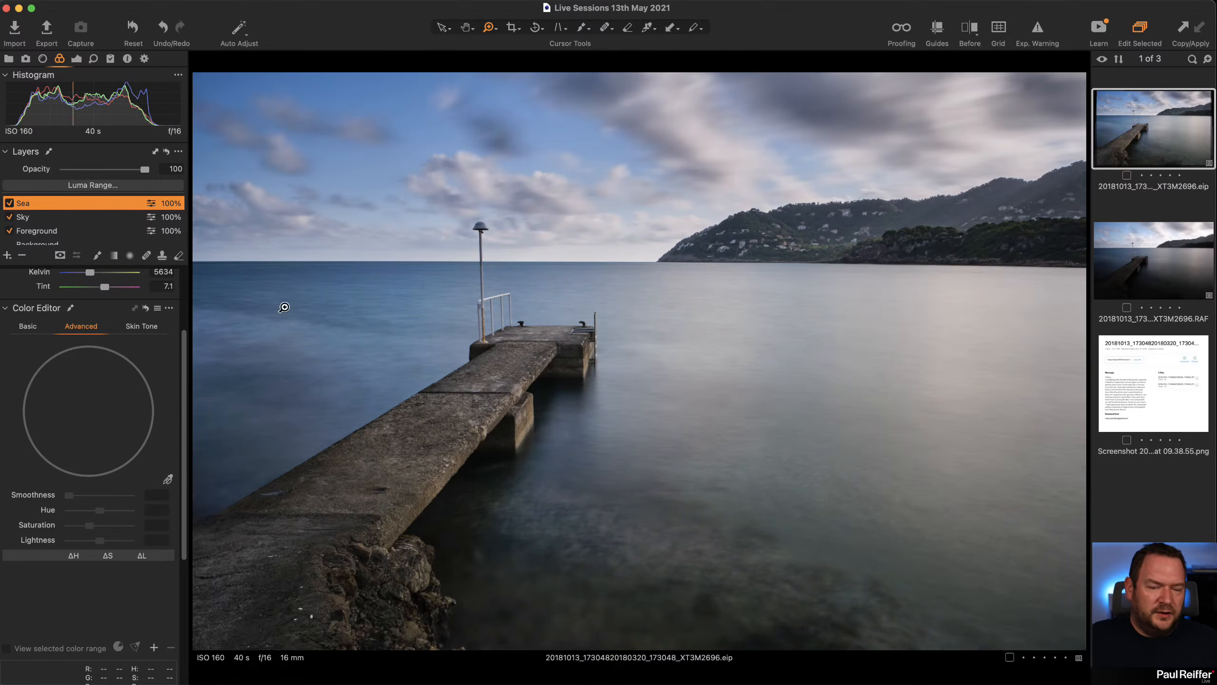
{"action": "key", "text": "m"}
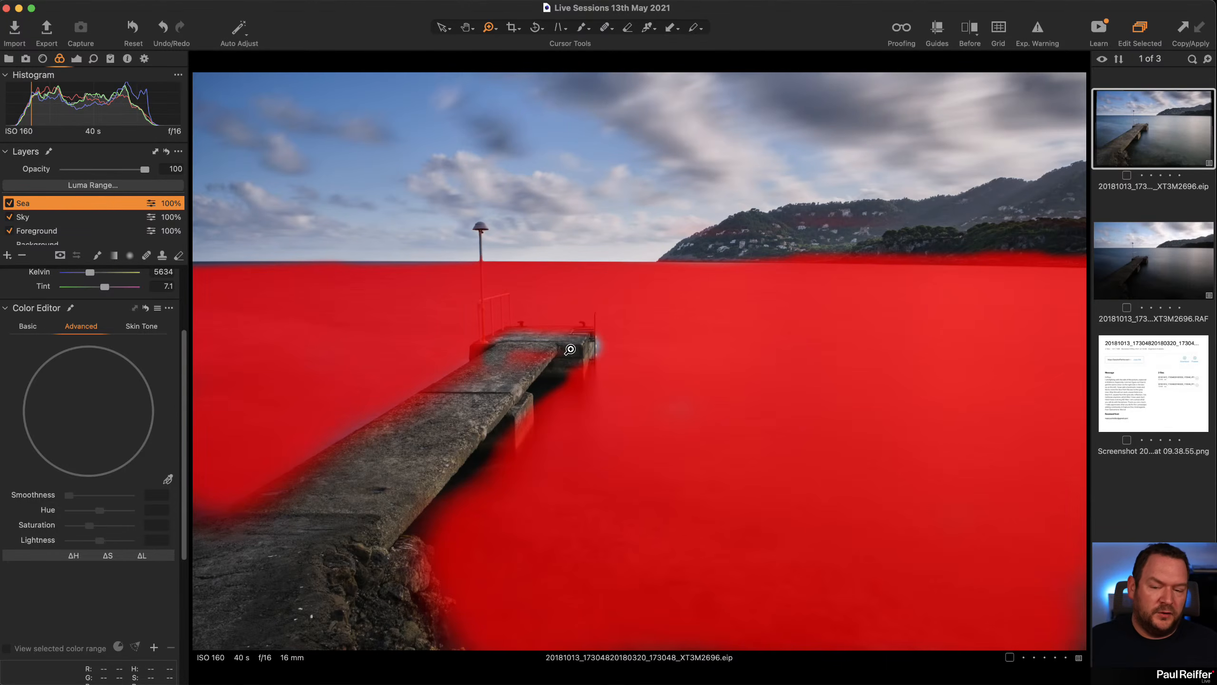
Step: Clear the Sea layer's mask and prepare a large, slightly bigger mask brush with reduced opacity
{"action": "right_click", "coordinate": [48, 203]}
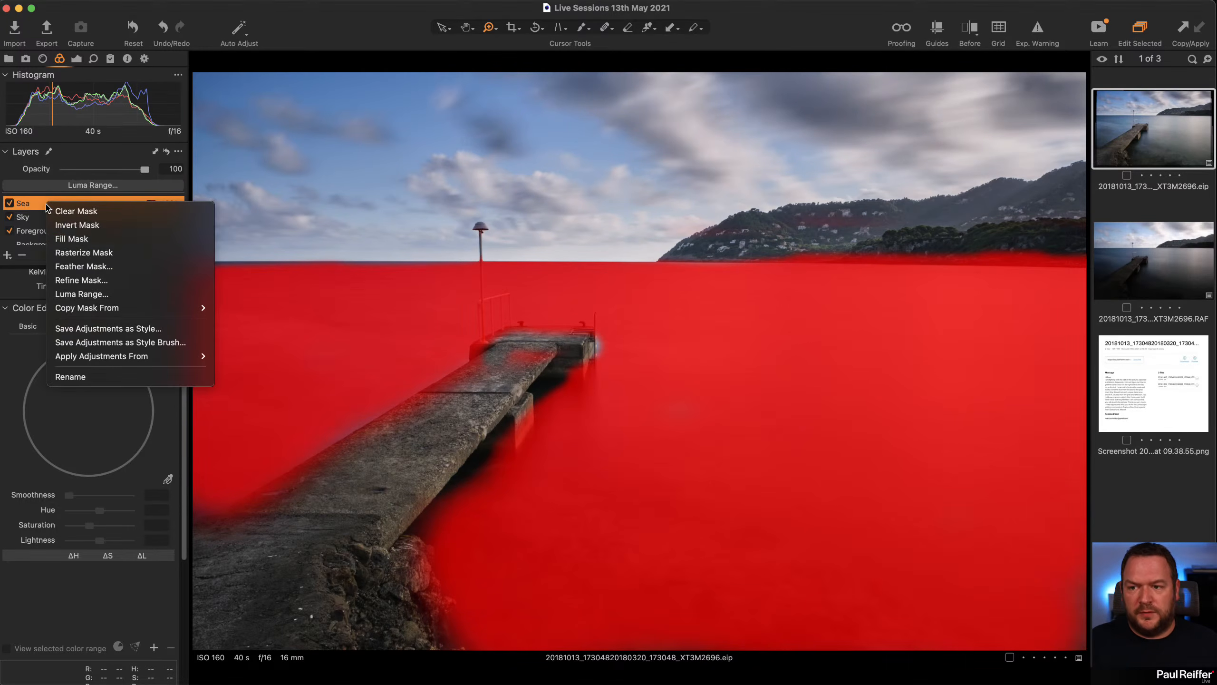
{"action": "left_click", "coordinate": [80, 225]}
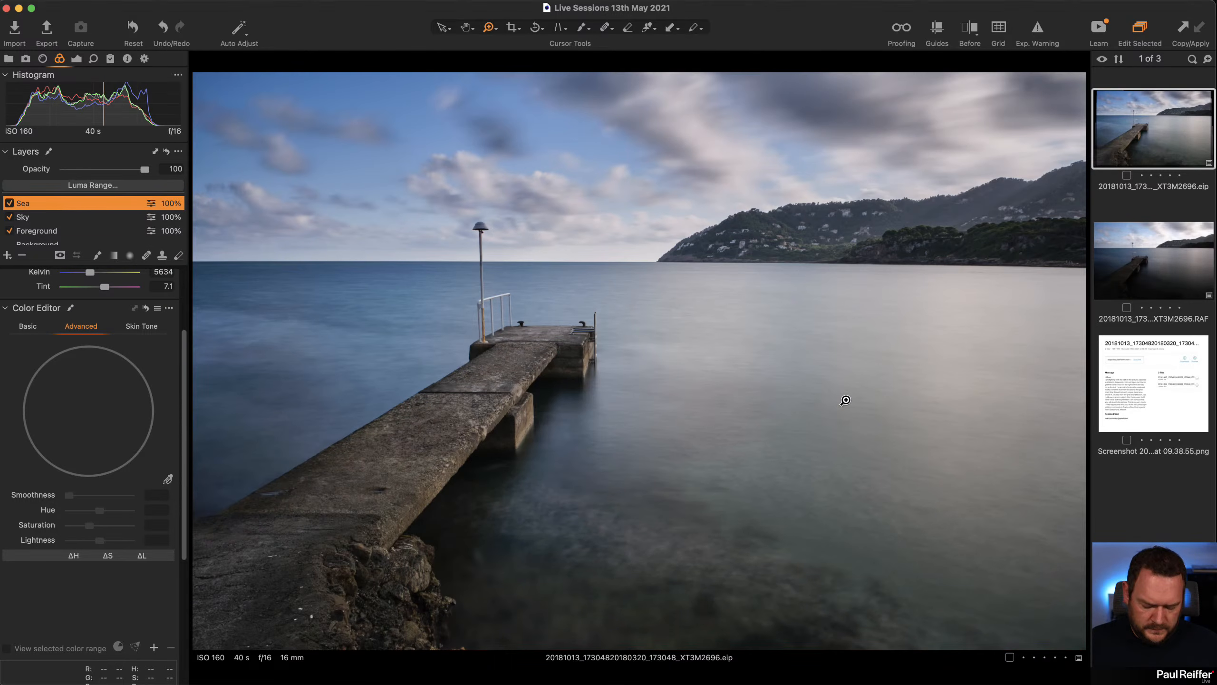
{"action": "key", "text": "b"}
{"action": "right_click", "coordinate": [642, 289]}
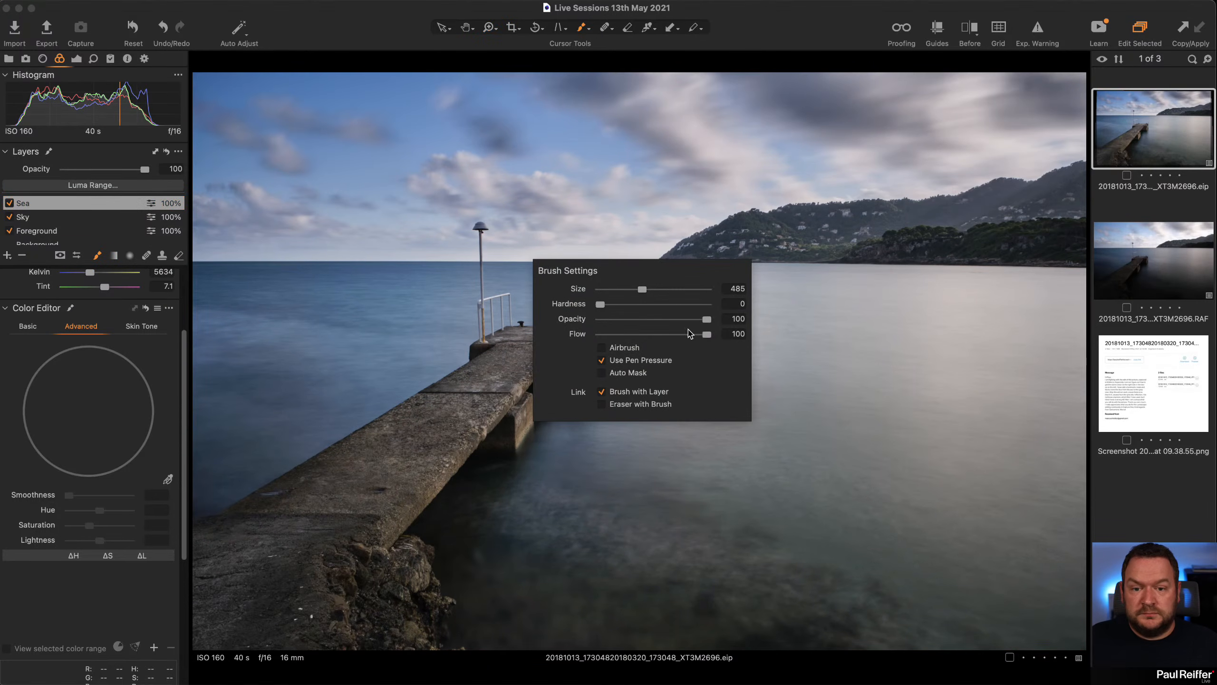
{"action": "left_click_drag", "start_coordinate": [707, 319], "coordinate": [625, 320]}
{"action": "left_click_drag", "start_coordinate": [642, 287], "coordinate": [646, 287]}
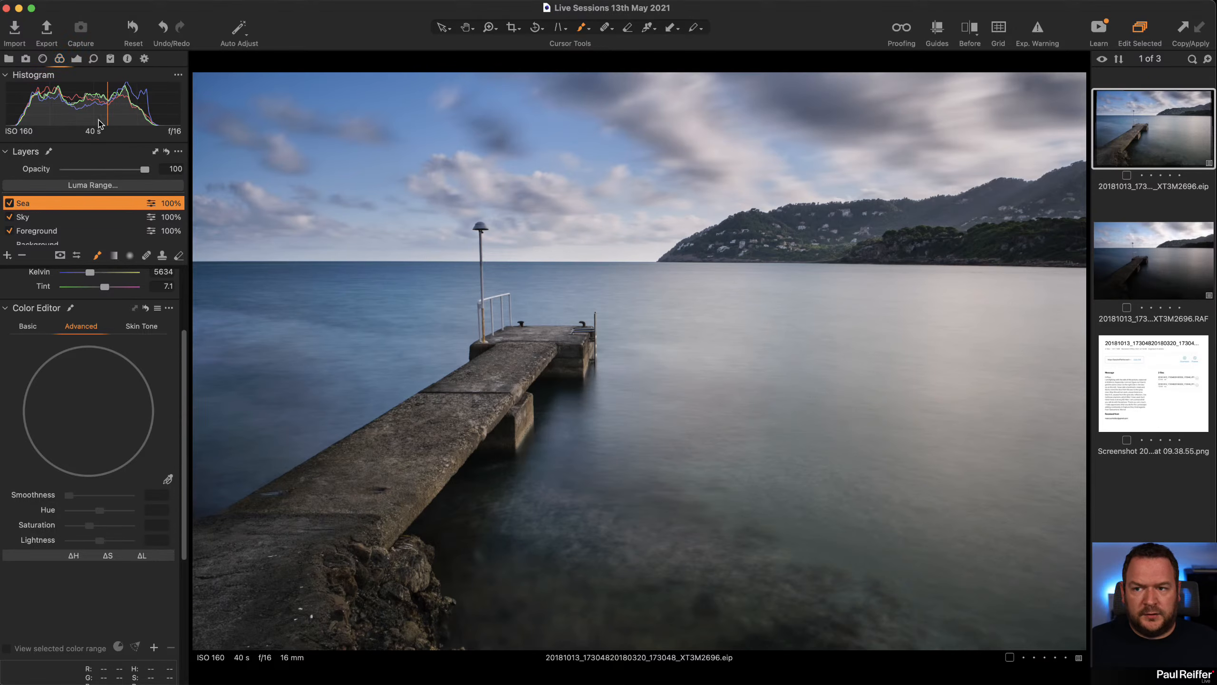
Step: Set the Sea layer's white balance to 4558 Kelvin with a tint of 4
{"action": "left_click", "coordinate": [77, 59]}
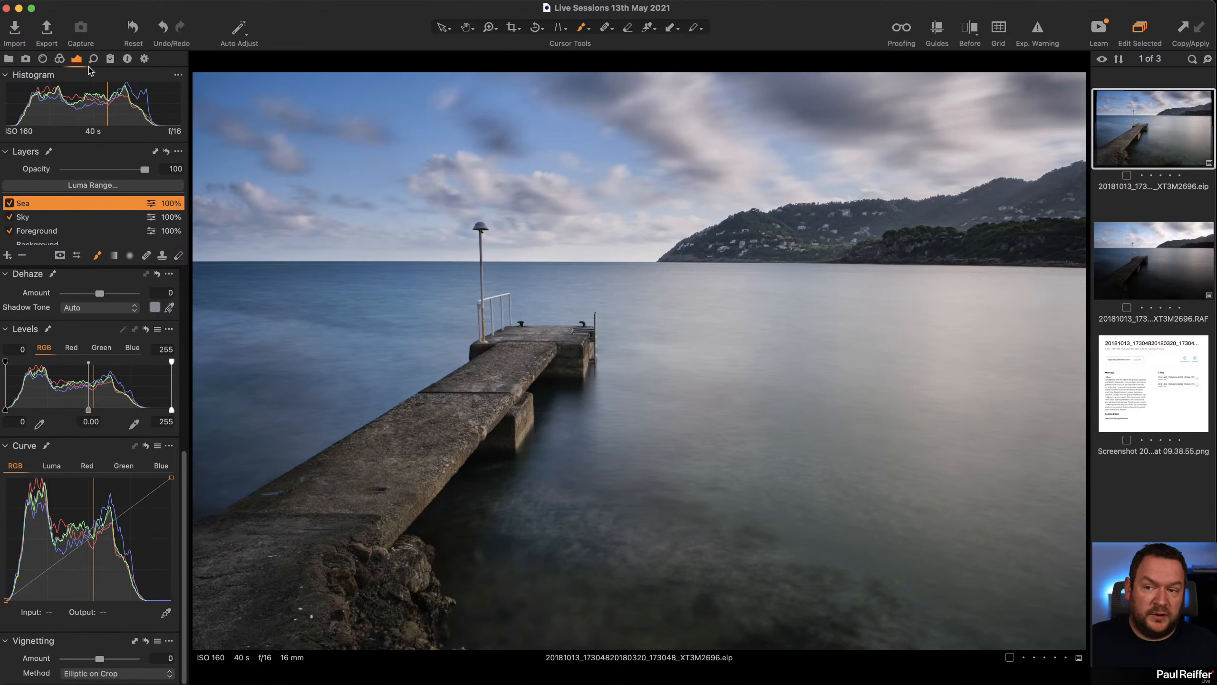
{"action": "scroll", "coordinate": [84, 330], "scroll_direction": "up", "scroll_amount": 5}
{"action": "scroll", "coordinate": [85, 330], "scroll_direction": "up", "scroll_amount": 5}
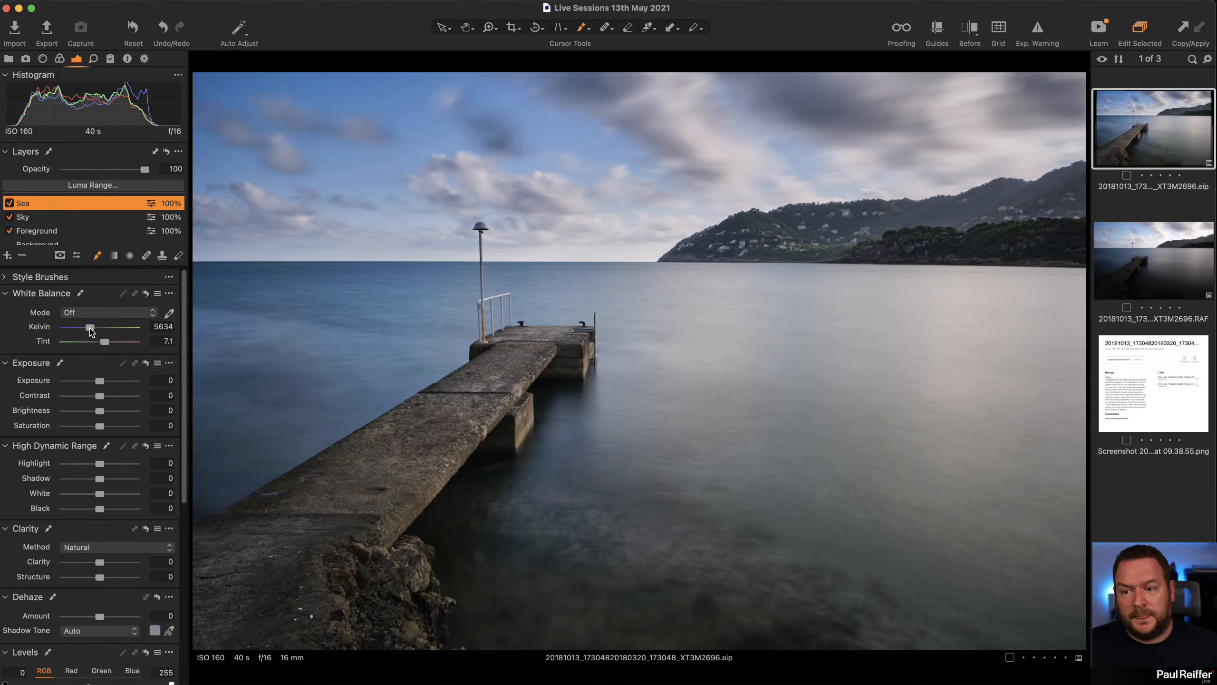
{"action": "left_click_drag", "start_coordinate": [89, 331], "coordinate": [84, 331]}
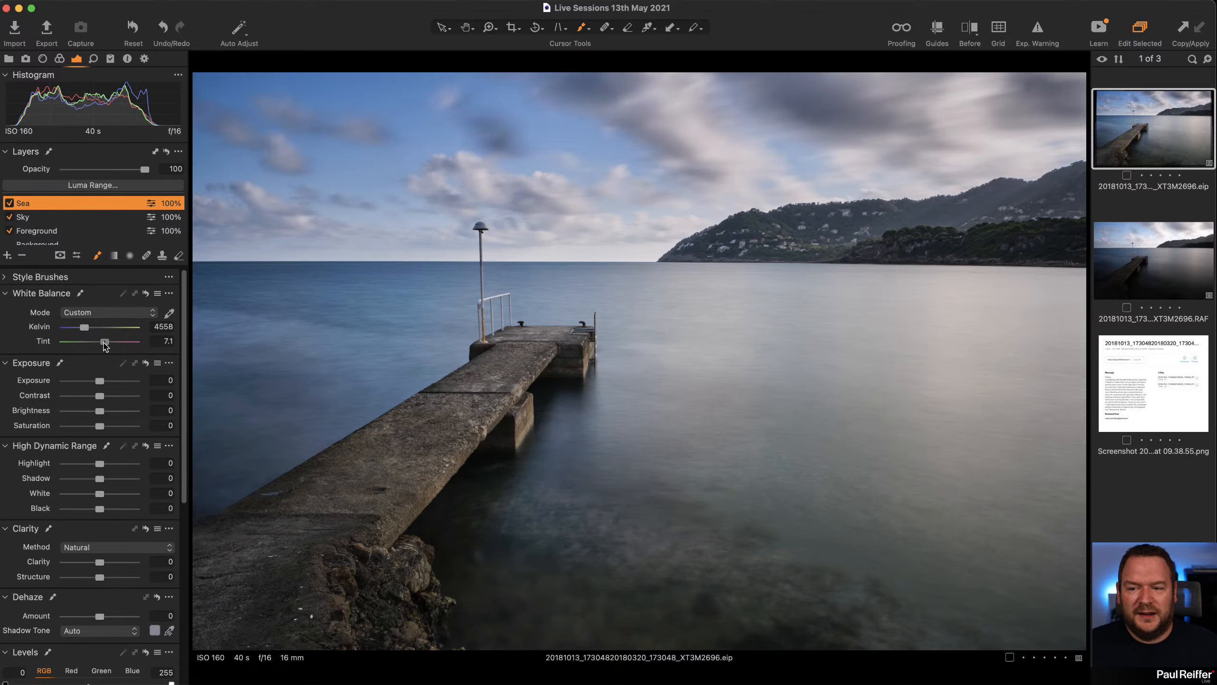
{"action": "left_click_drag", "start_coordinate": [105, 341], "coordinate": [102, 341]}
Step: Brush the Sea layer's mask over the warm-toned water between the jetty and the far shore, and check its coverage
{"action": "mouse_move", "coordinate": [1027, 348]}
{"action": "left_mouse_down"}
{"action": "mouse_move", "coordinate": [829, 344]}
{"action": "mouse_move", "coordinate": [747, 379]}
{"action": "left_mouse_up"}
{"action": "mouse_move", "coordinate": [694, 331]}
{"action": "left_mouse_down"}
{"action": "mouse_move", "coordinate": [1128, 317]}
{"action": "mouse_move", "coordinate": [688, 403]}
{"action": "mouse_move", "coordinate": [952, 501]}
{"action": "mouse_move", "coordinate": [841, 481]}
{"action": "mouse_move", "coordinate": [998, 517]}
{"action": "mouse_move", "coordinate": [983, 527]}
{"action": "mouse_move", "coordinate": [1046, 535]}
{"action": "mouse_move", "coordinate": [1097, 516]}
{"action": "left_mouse_up"}
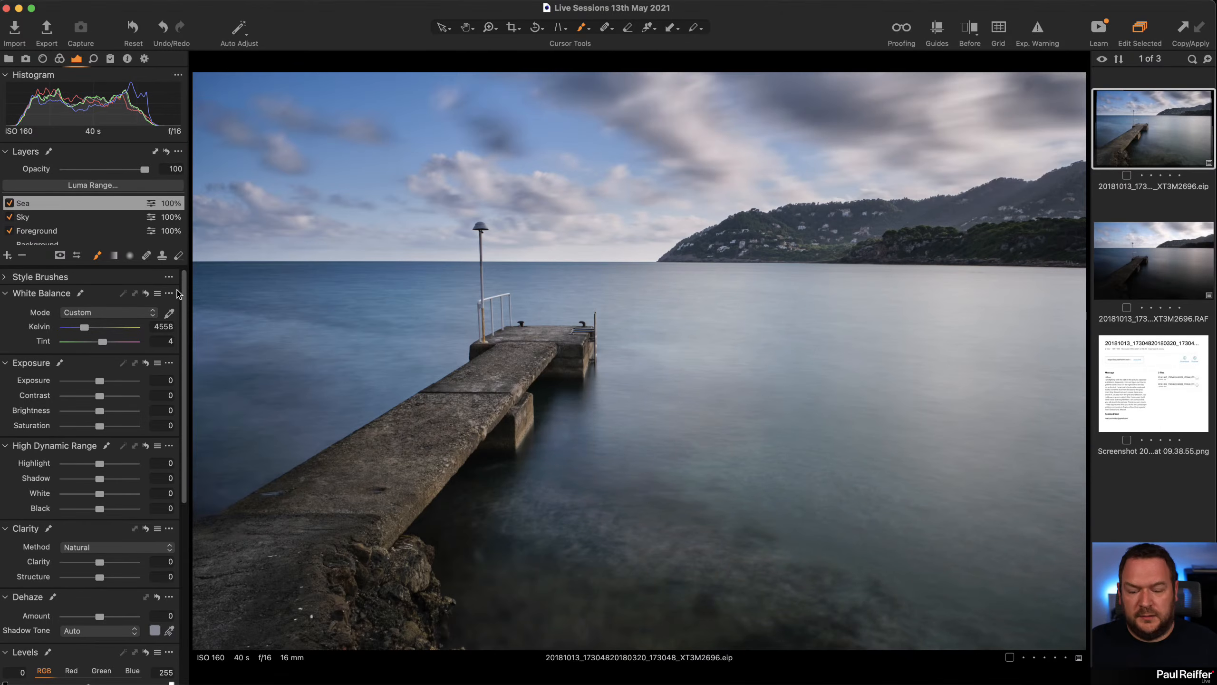
{"action": "left_click", "coordinate": [843, 384]}
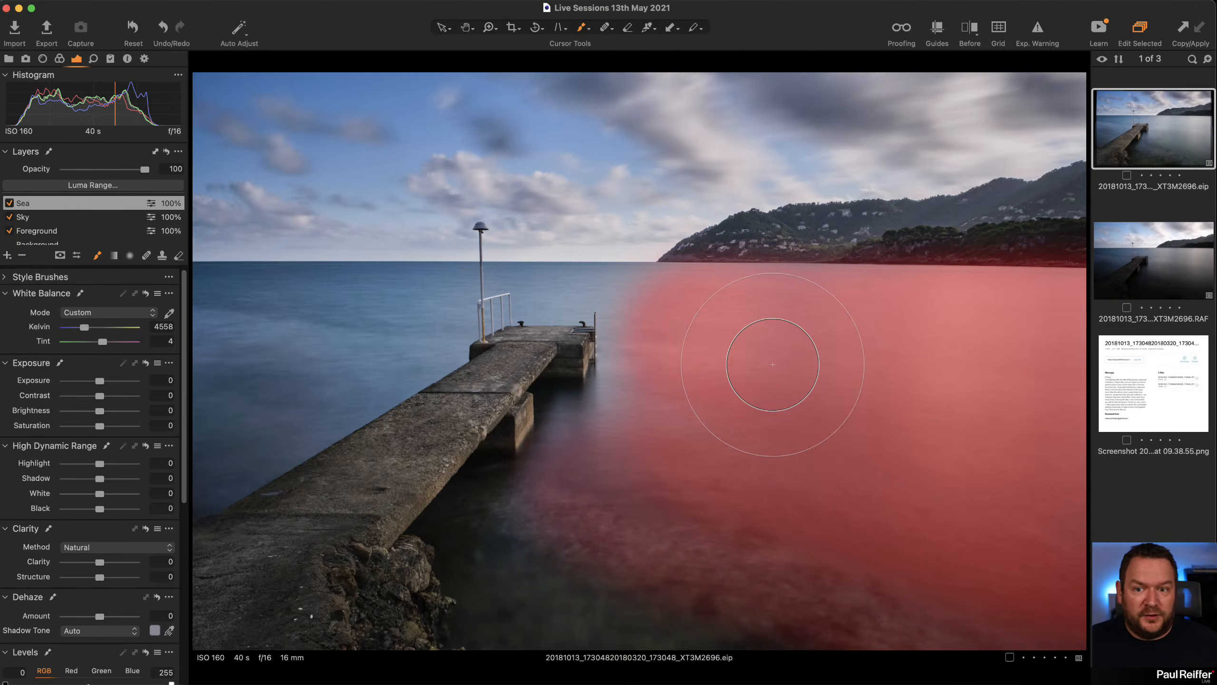
{"action": "key", "text": "m"}
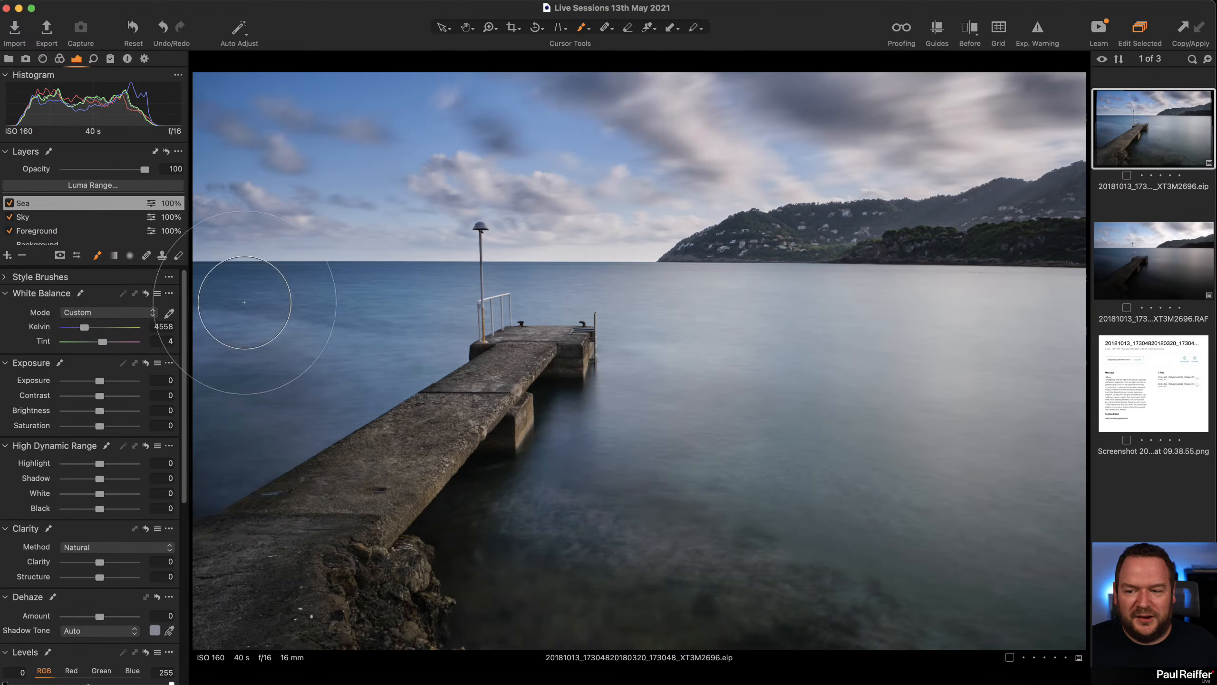
Step: Paint another mask pass over the water beyond the jetty and cool the Sea layer's white balance to 3854 Kelvin
{"action": "left_click_drag", "start_coordinate": [83, 329], "coordinate": [81, 329]}
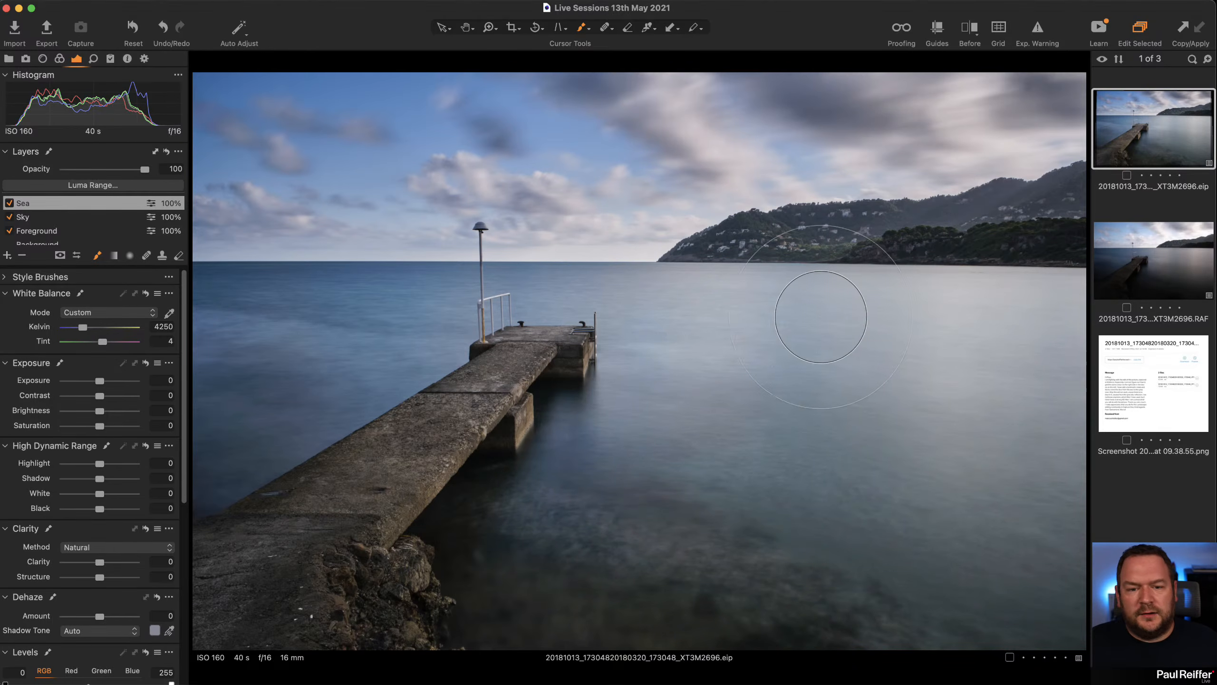
{"action": "key", "text": "m"}
{"action": "mouse_move", "coordinate": [960, 337]}
{"action": "left_mouse_down"}
{"action": "mouse_move", "coordinate": [886, 336]}
{"action": "mouse_move", "coordinate": [869, 350]}
{"action": "mouse_move", "coordinate": [1110, 540]}
{"action": "mouse_move", "coordinate": [781, 337]}
{"action": "mouse_move", "coordinate": [1101, 324]}
{"action": "mouse_move", "coordinate": [1025, 494]}
{"action": "mouse_move", "coordinate": [964, 367]}
{"action": "mouse_move", "coordinate": [1125, 431]}
{"action": "mouse_move", "coordinate": [1030, 344]}
{"action": "mouse_move", "coordinate": [1056, 375]}
{"action": "mouse_move", "coordinate": [964, 360]}
{"action": "left_mouse_up"}
{"action": "mouse_move", "coordinate": [727, 342]}
{"action": "left_mouse_down"}
{"action": "mouse_move", "coordinate": [528, 309]}
{"action": "mouse_move", "coordinate": [695, 330]}
{"action": "mouse_move", "coordinate": [603, 438]}
{"action": "mouse_move", "coordinate": [682, 494]}
{"action": "mouse_move", "coordinate": [1000, 552]}
{"action": "mouse_move", "coordinate": [978, 635]}
{"action": "mouse_move", "coordinate": [752, 447]}
{"action": "mouse_move", "coordinate": [695, 351]}
{"action": "mouse_move", "coordinate": [618, 317]}
{"action": "mouse_move", "coordinate": [679, 331]}
{"action": "mouse_move", "coordinate": [607, 449]}
{"action": "mouse_move", "coordinate": [612, 464]}
{"action": "mouse_move", "coordinate": [579, 486]}
{"action": "mouse_move", "coordinate": [565, 535]}
{"action": "mouse_move", "coordinate": [933, 592]}
{"action": "mouse_move", "coordinate": [551, 615]}
{"action": "mouse_move", "coordinate": [513, 550]}
{"action": "mouse_move", "coordinate": [889, 642]}
{"action": "mouse_move", "coordinate": [932, 639]}
{"action": "mouse_move", "coordinate": [1028, 461]}
{"action": "mouse_move", "coordinate": [1059, 434]}
{"action": "left_mouse_up"}
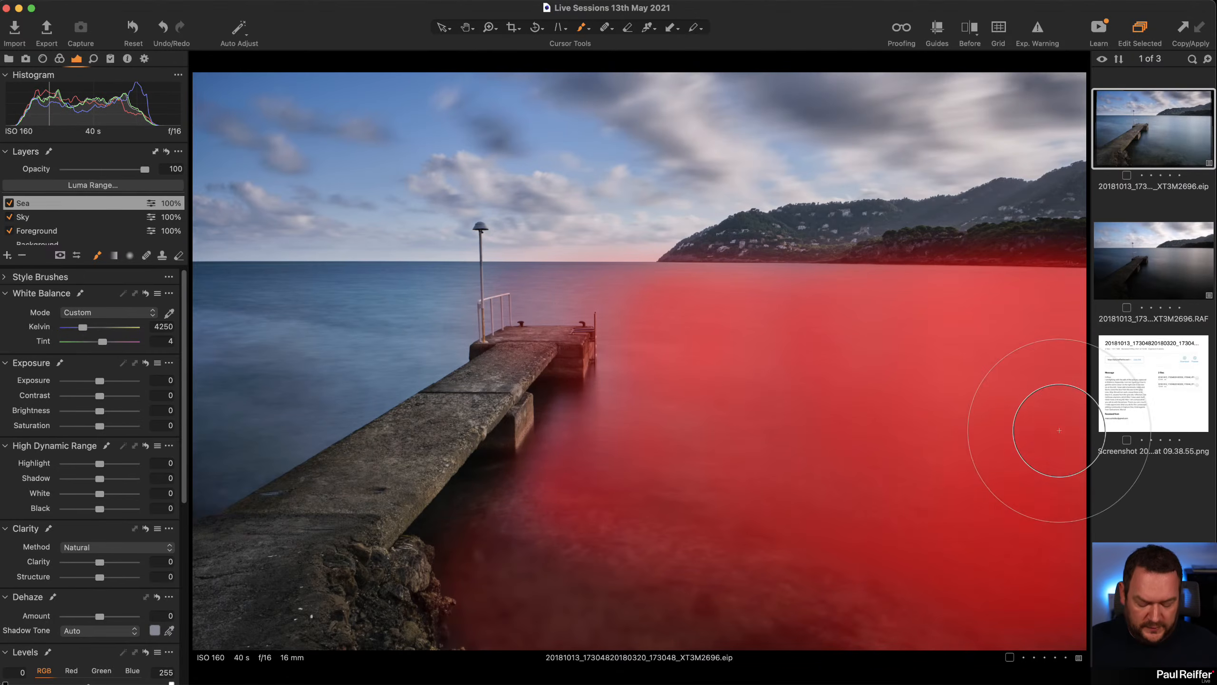
{"action": "key", "text": "m"}
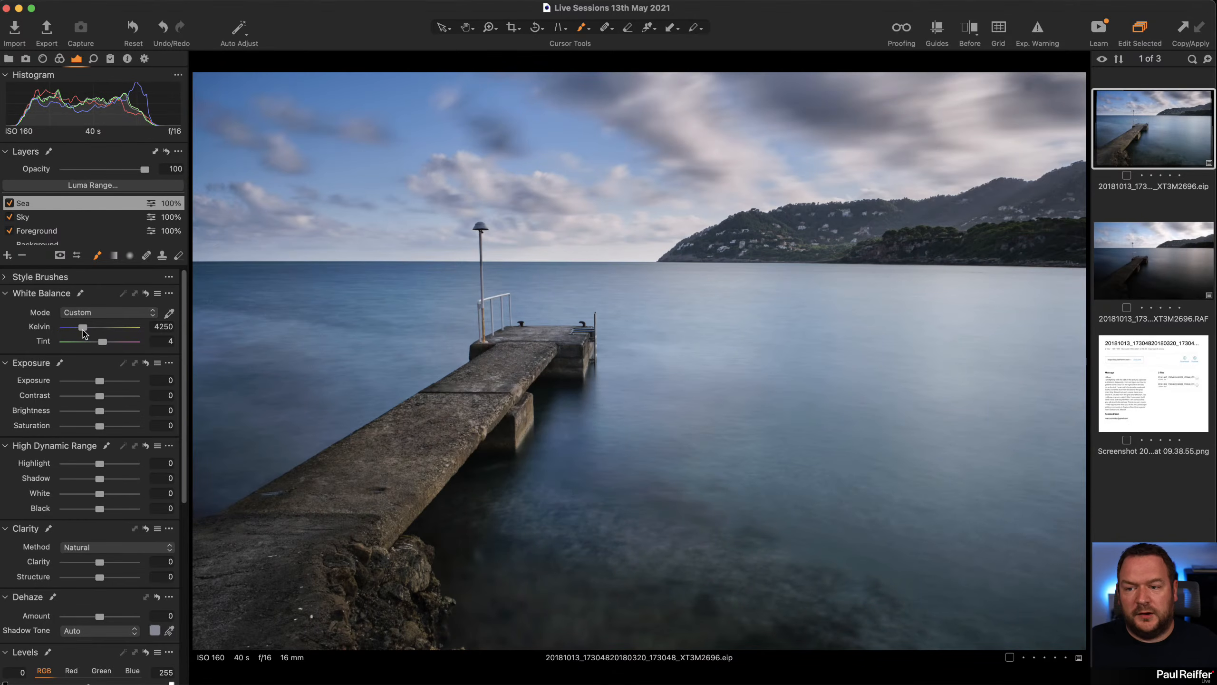
{"action": "left_click_drag", "start_coordinate": [84, 328], "coordinate": [80, 329]}
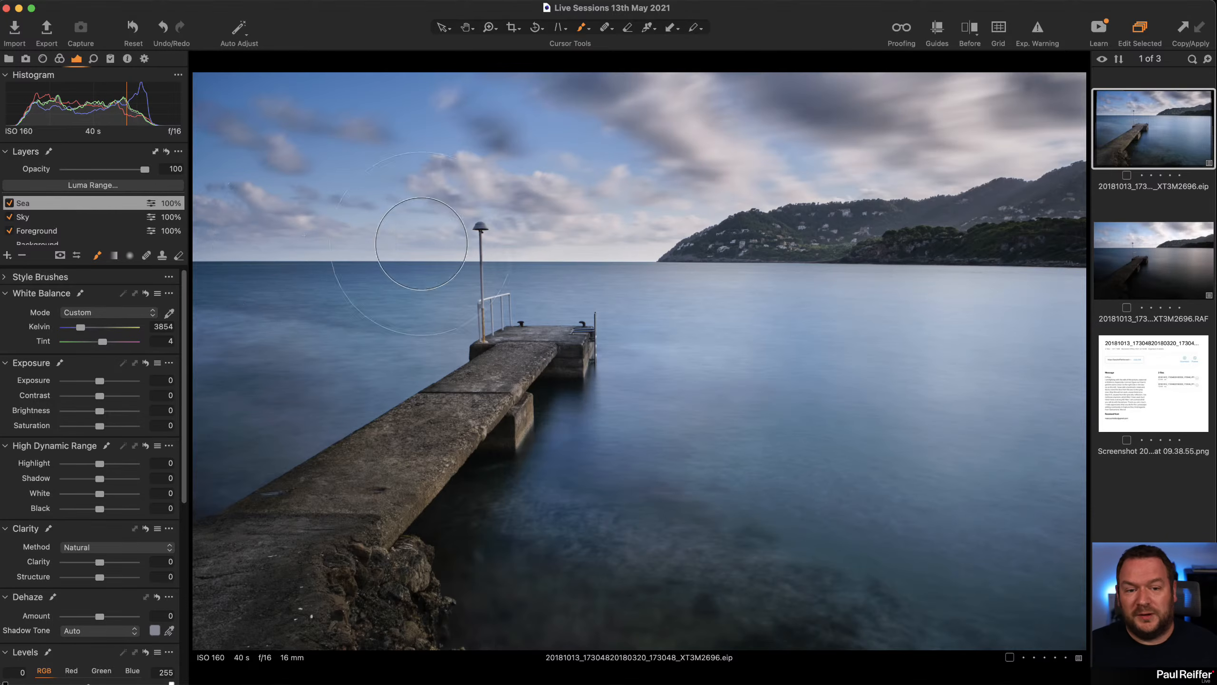
Step: Sample two blue tones from the open water below the hills as color ranges in the advanced Color Editor
{"action": "left_click", "coordinate": [59, 58]}
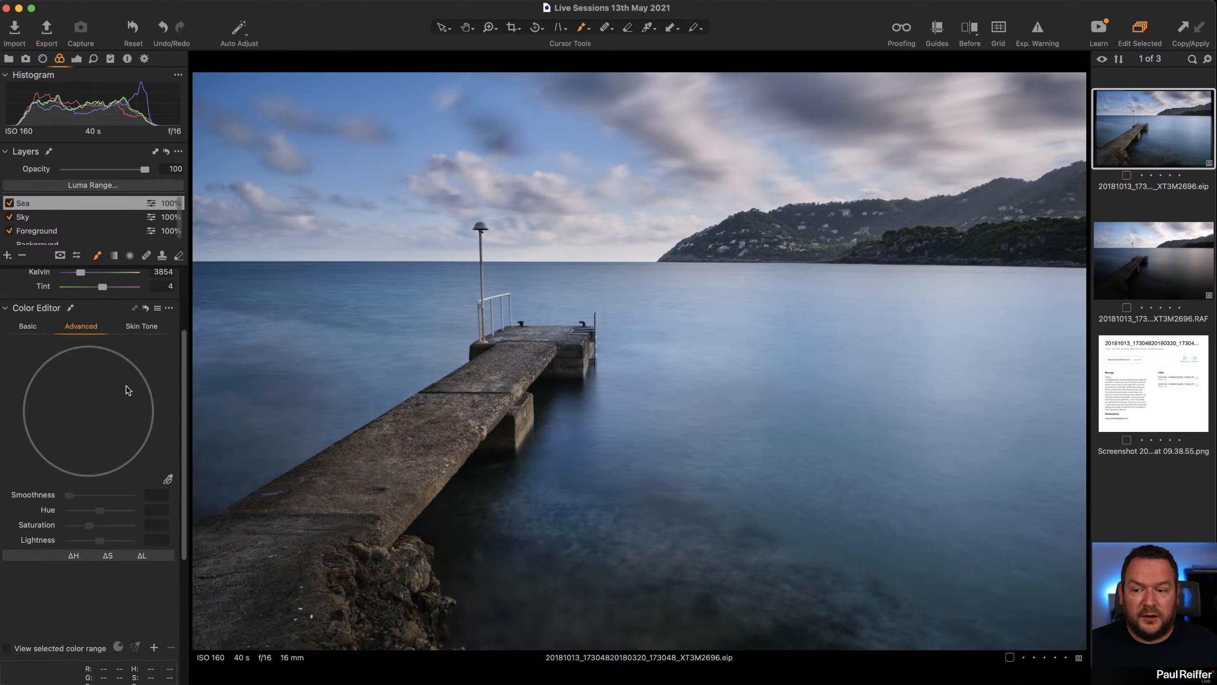
{"action": "left_click", "coordinate": [31, 329]}
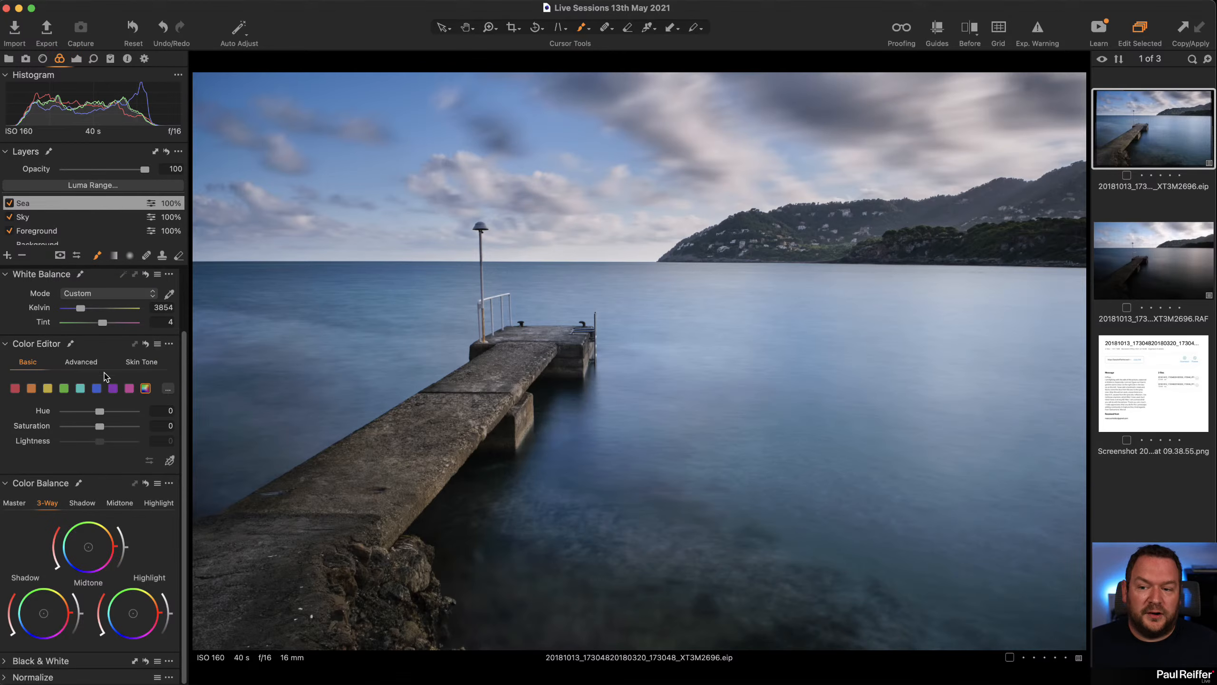
{"action": "left_click", "coordinate": [87, 363]}
{"action": "left_click", "coordinate": [167, 514]}
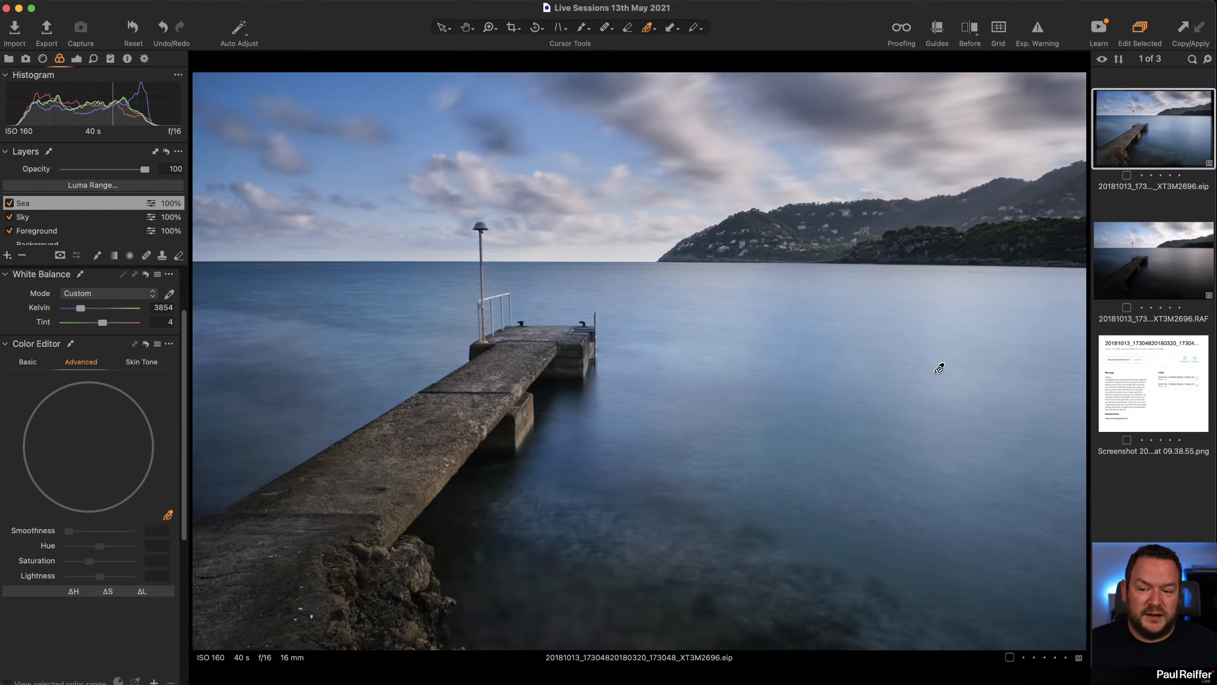
{"action": "left_click", "coordinate": [956, 338]}
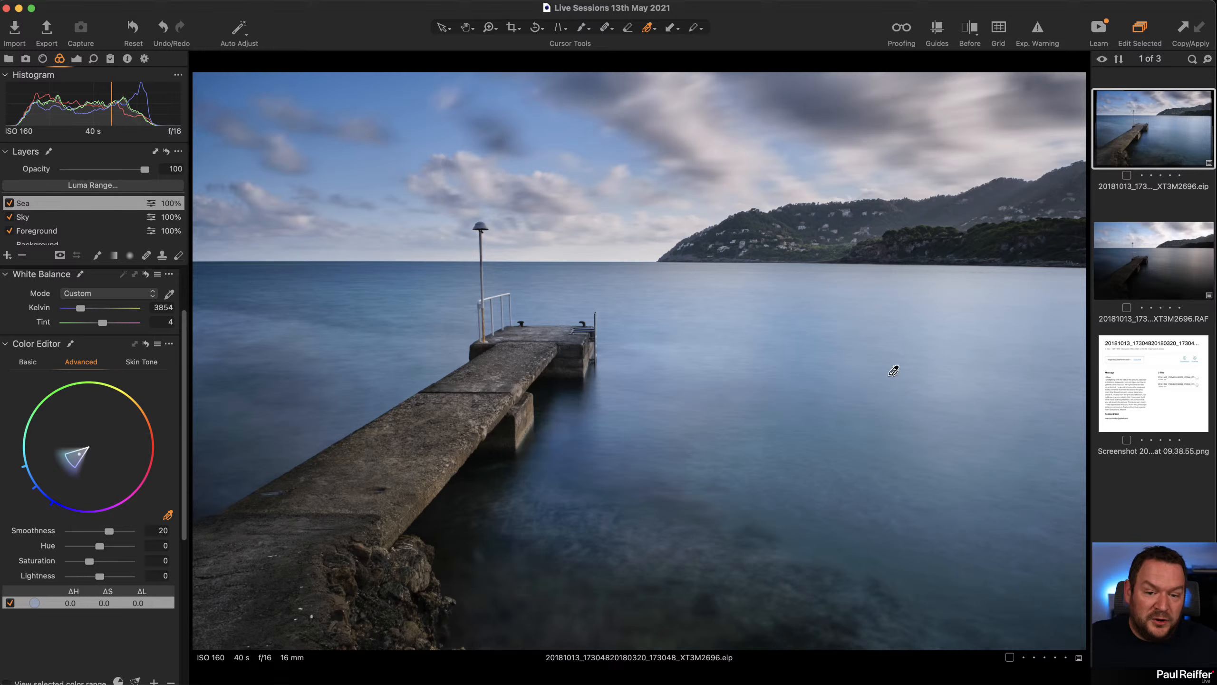
{"action": "left_click", "coordinate": [942, 310]}
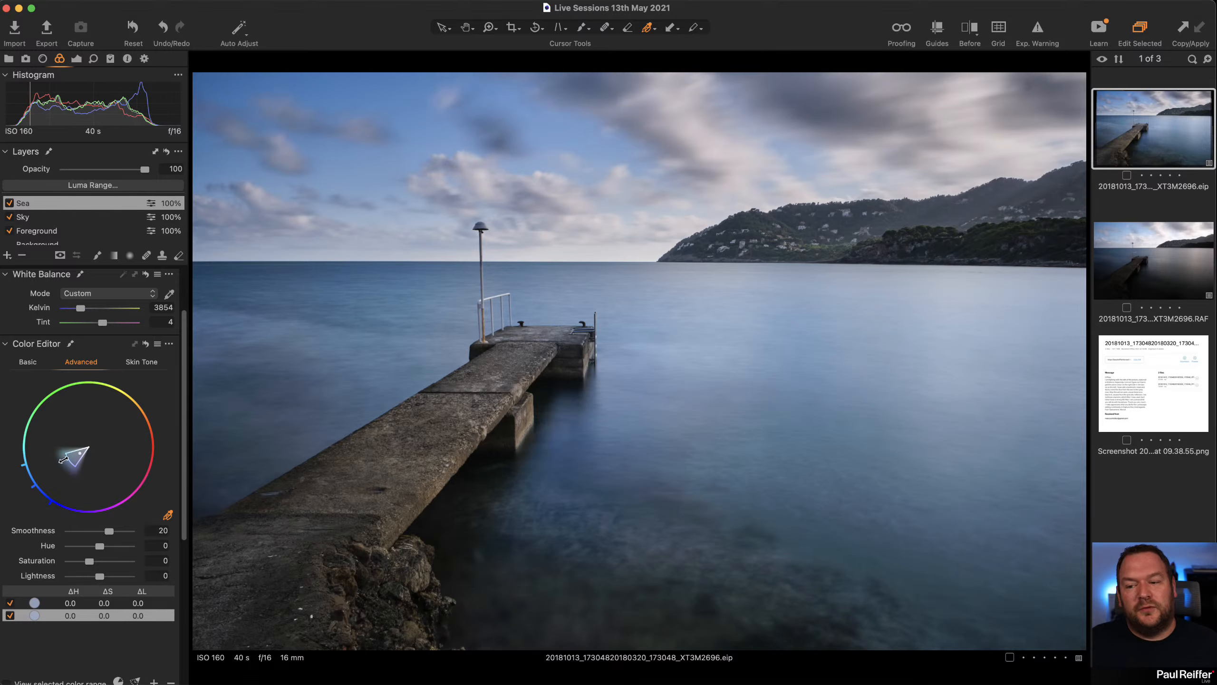
Step: Turn off the Sea layer and reset the Color Editor adjustments on the Sky layer
{"action": "left_click", "coordinate": [9, 204]}
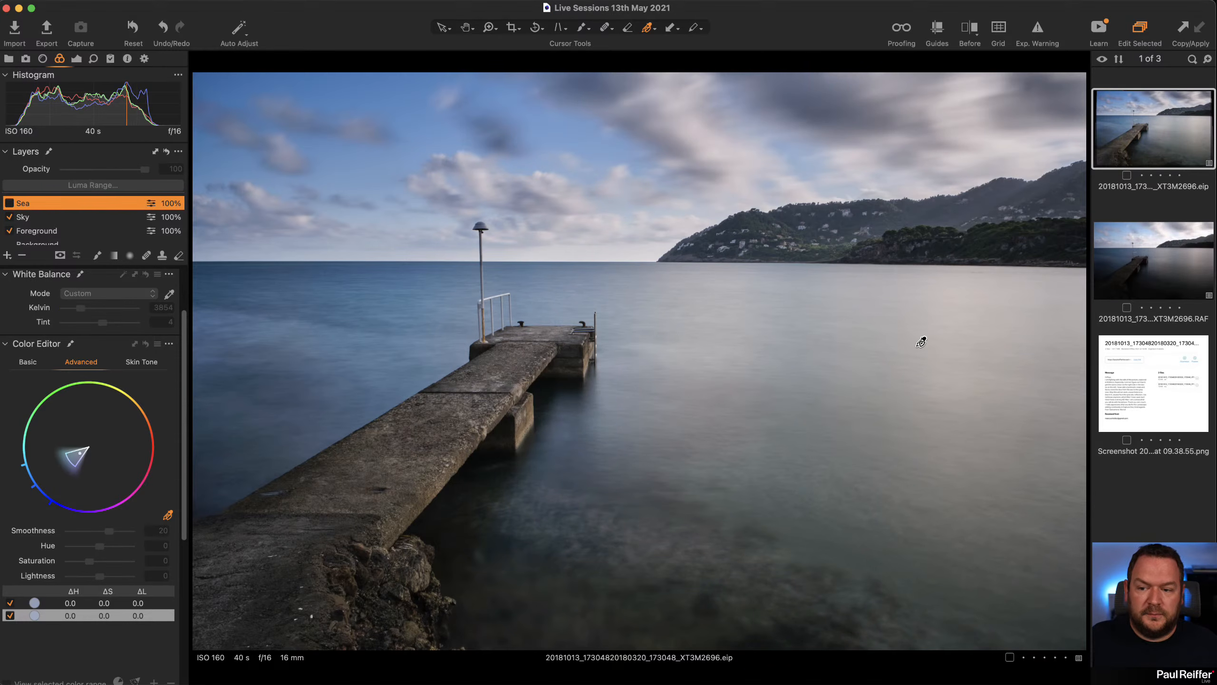
{"action": "left_click", "coordinate": [42, 218]}
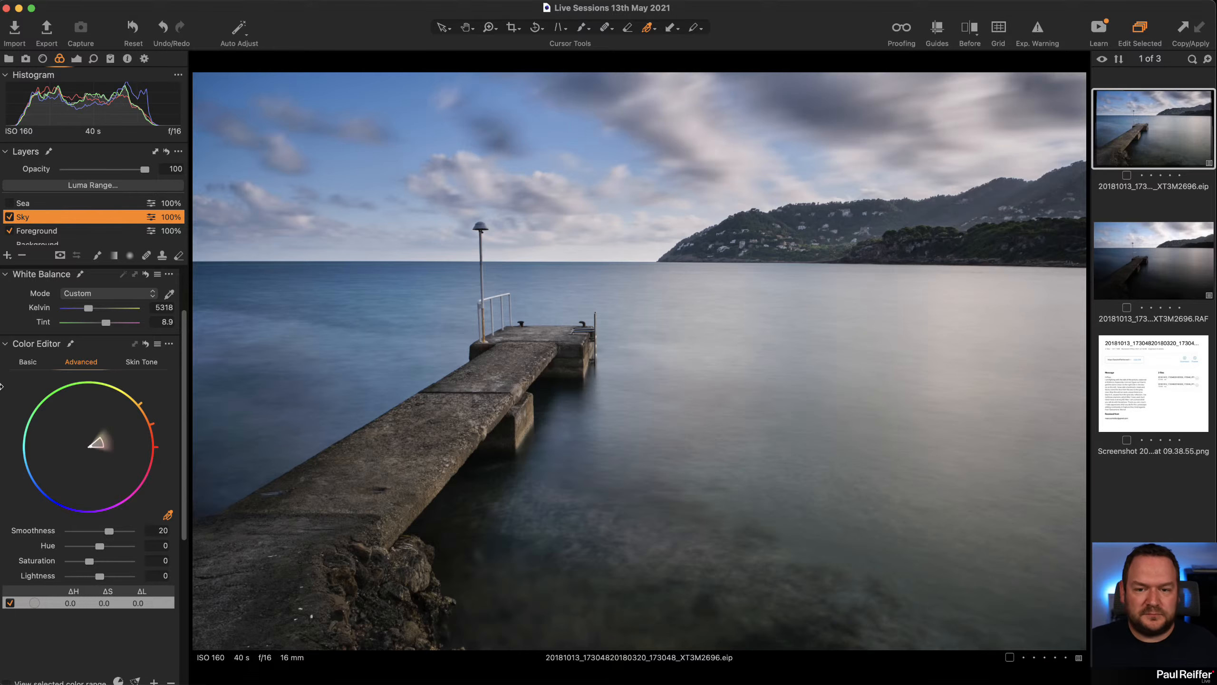
{"action": "left_click", "coordinate": [146, 343]}
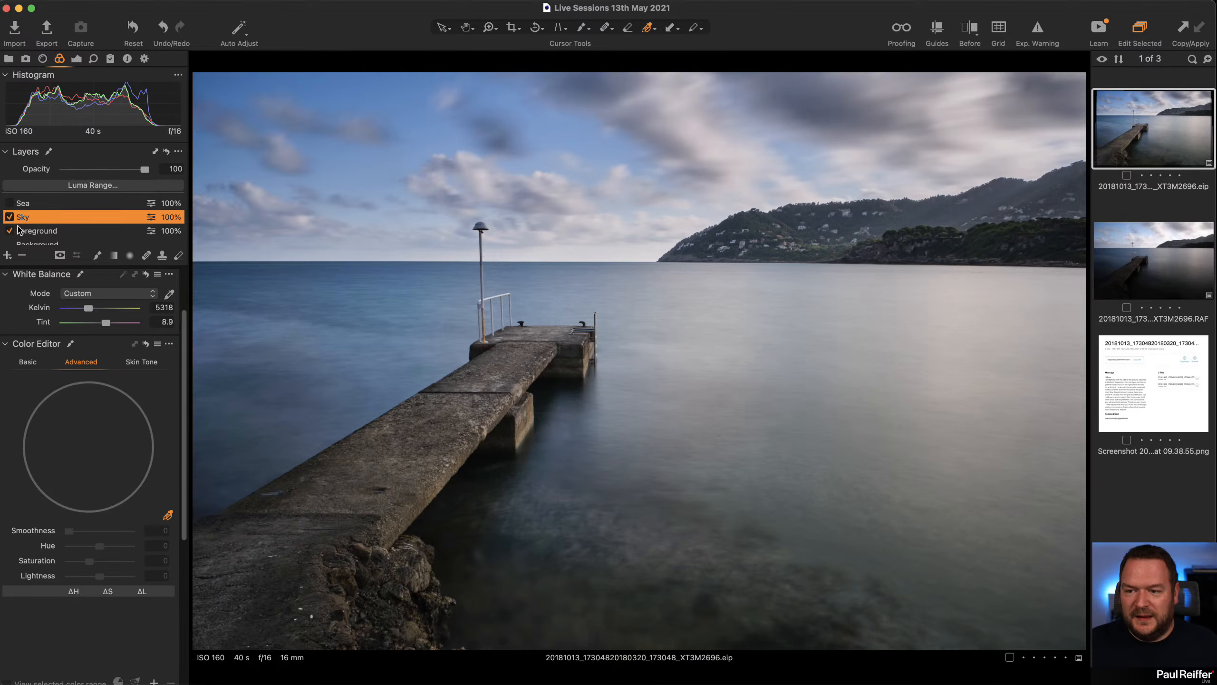
Step: Select the Sea layer with its adjustments enabled again and inspect its mask overlay, hiding it when done
{"action": "left_click", "coordinate": [22, 205]}
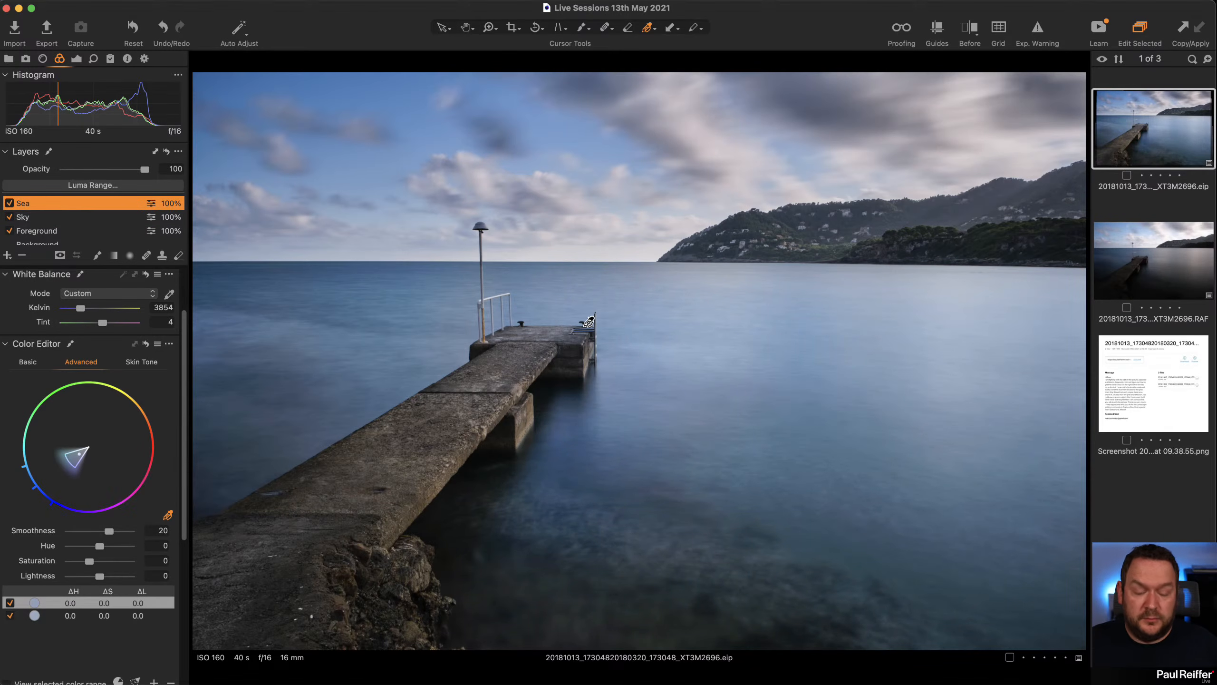
{"action": "key", "text": "m"}
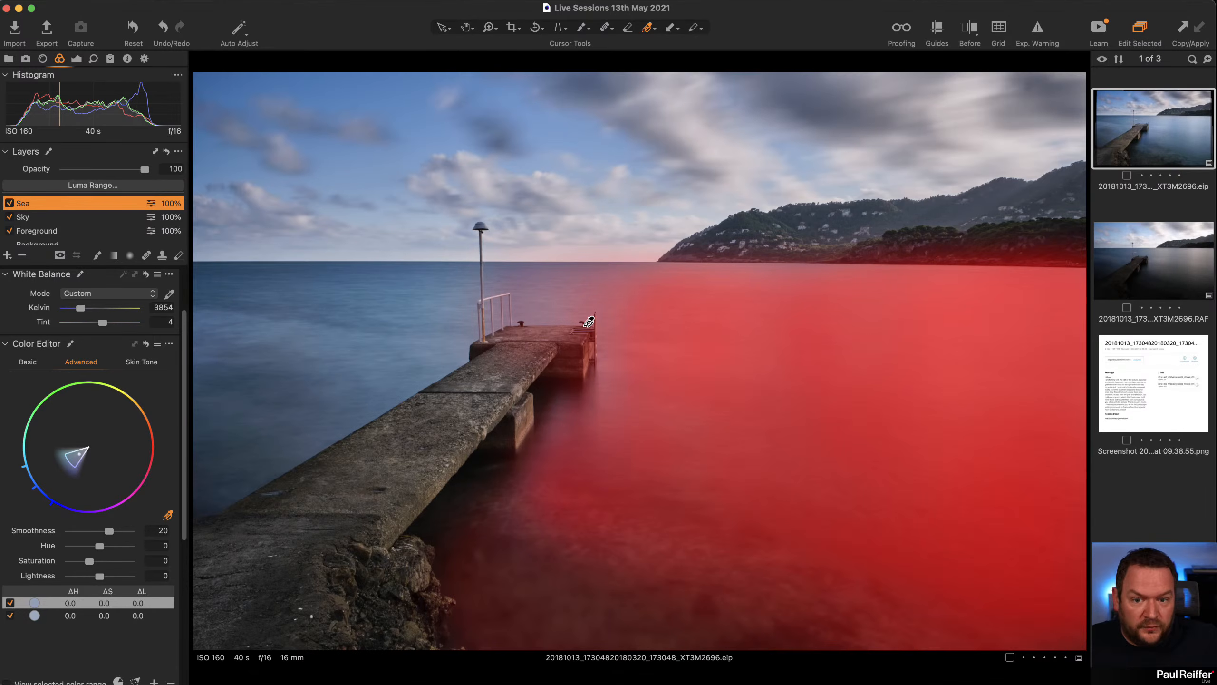
{"action": "key", "text": "m"}
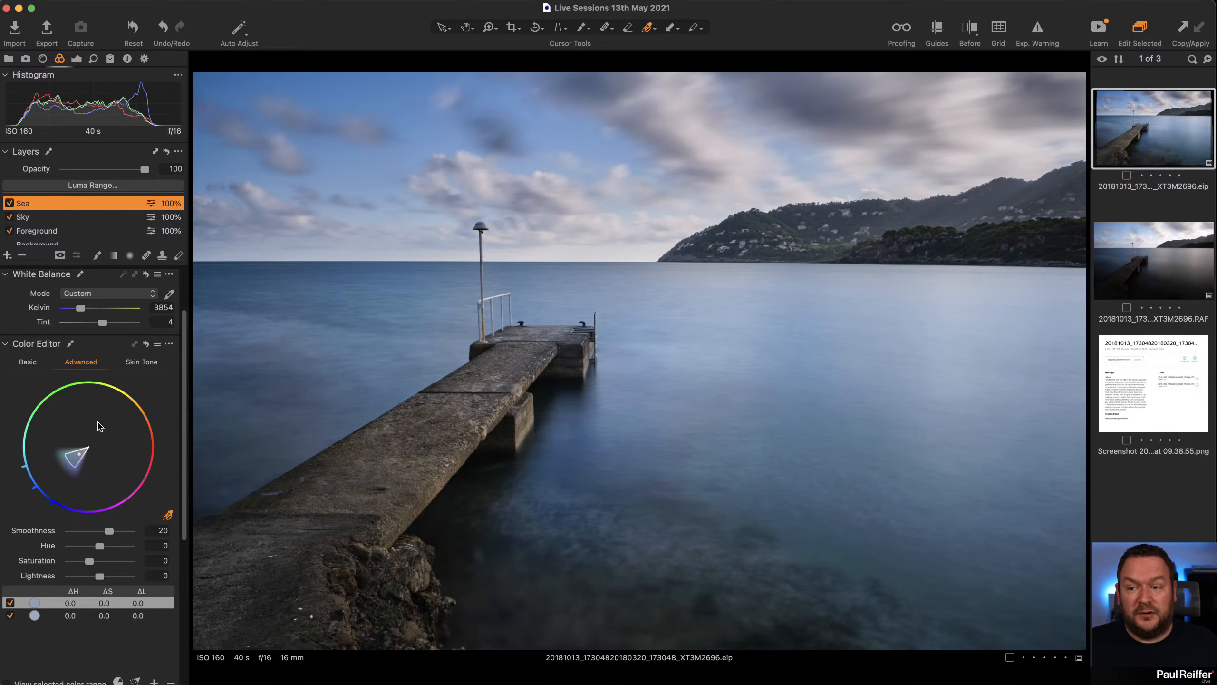
Step: Reduce the Sea layer's opacity to 55
{"action": "scroll", "coordinate": [91, 378], "scroll_direction": "up", "scroll_amount": 3}
{"action": "scroll", "coordinate": [101, 340], "scroll_direction": "up", "scroll_amount": 1}
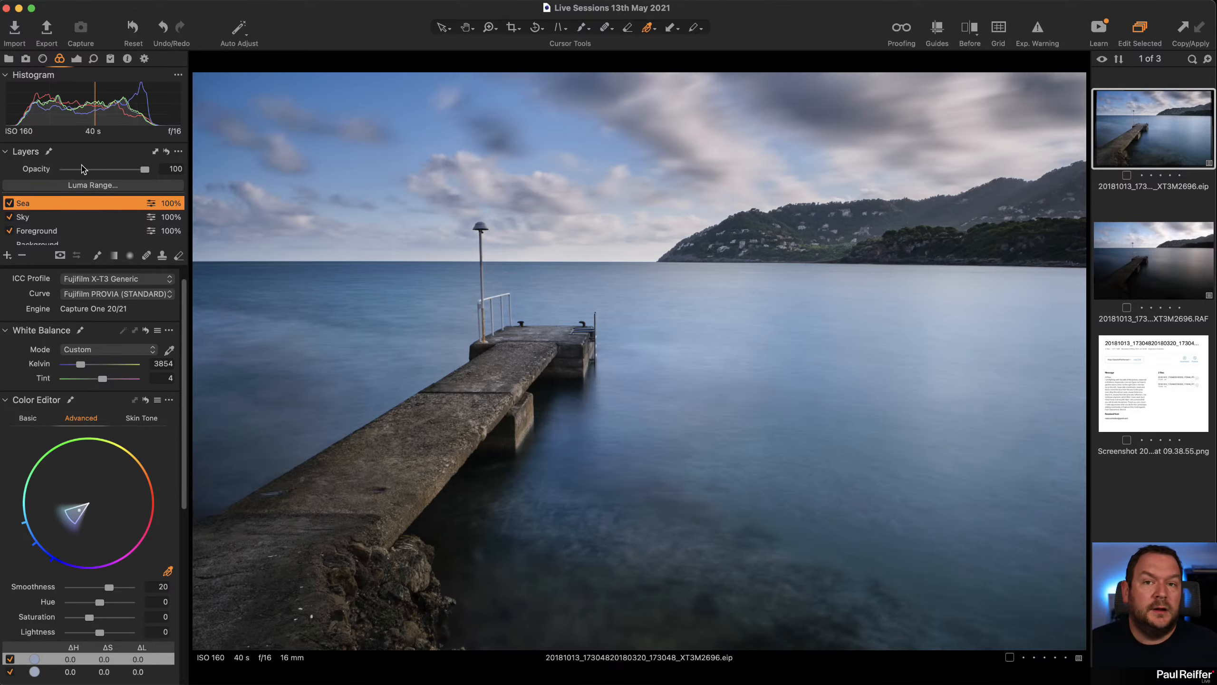
{"action": "left_click_drag", "start_coordinate": [144, 170], "coordinate": [277, 176]}
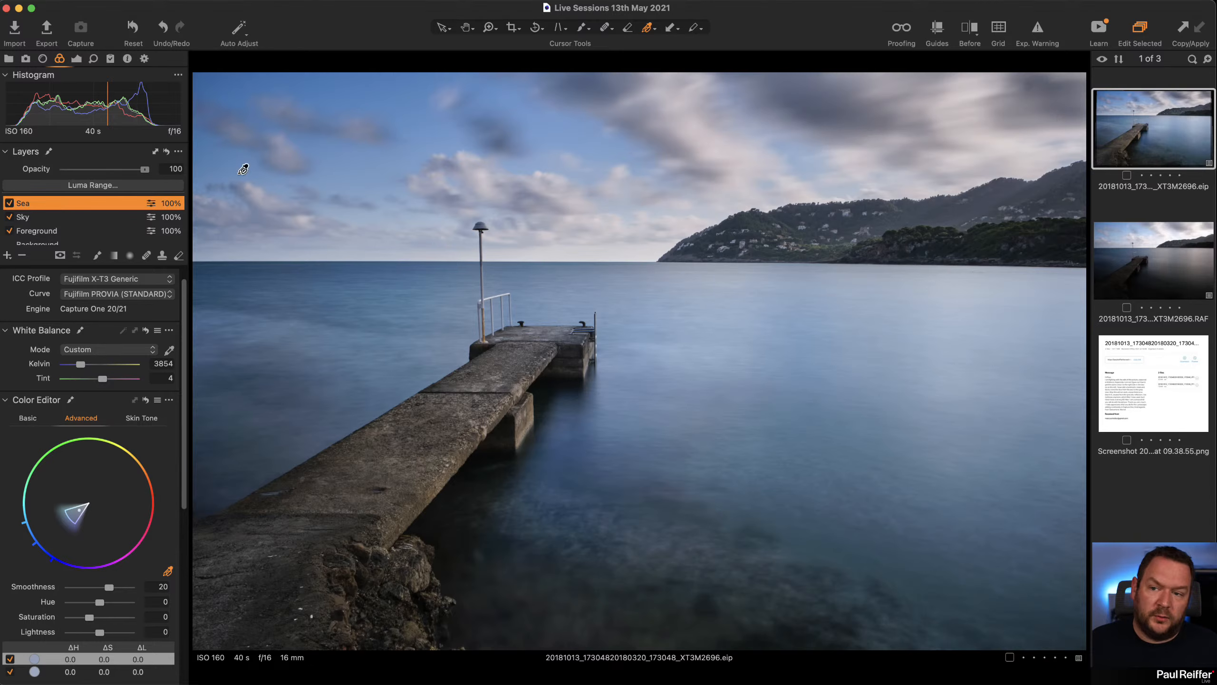
{"action": "left_click_drag", "start_coordinate": [145, 170], "coordinate": [110, 180]}
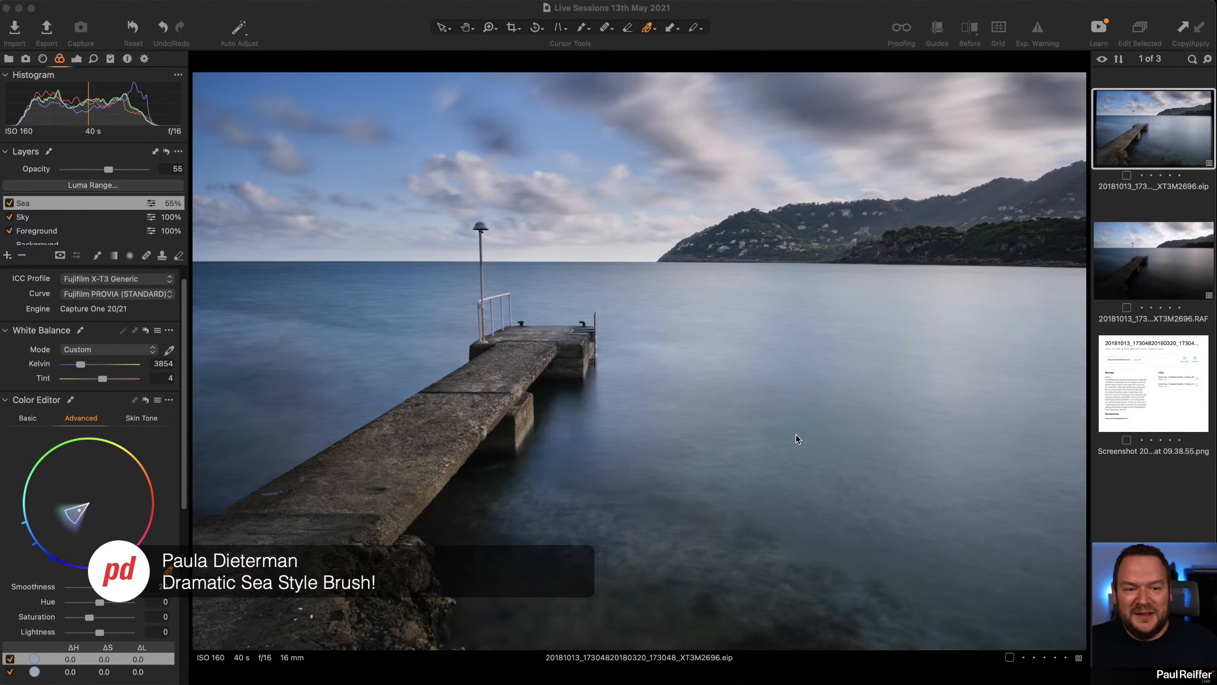
Step: Try adding a new empty adjustment layer above the Sea layer
{"action": "left_click", "coordinate": [8, 258]}
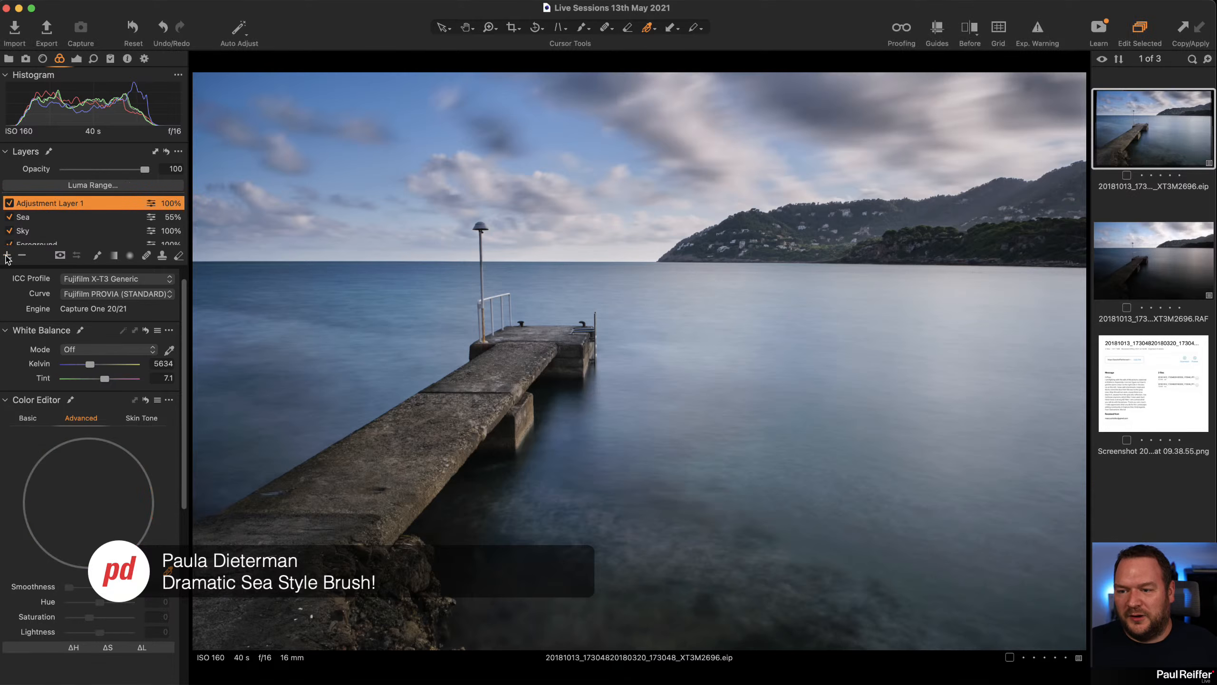
{"action": "scroll", "coordinate": [39, 309], "scroll_direction": "up", "scroll_amount": 2}
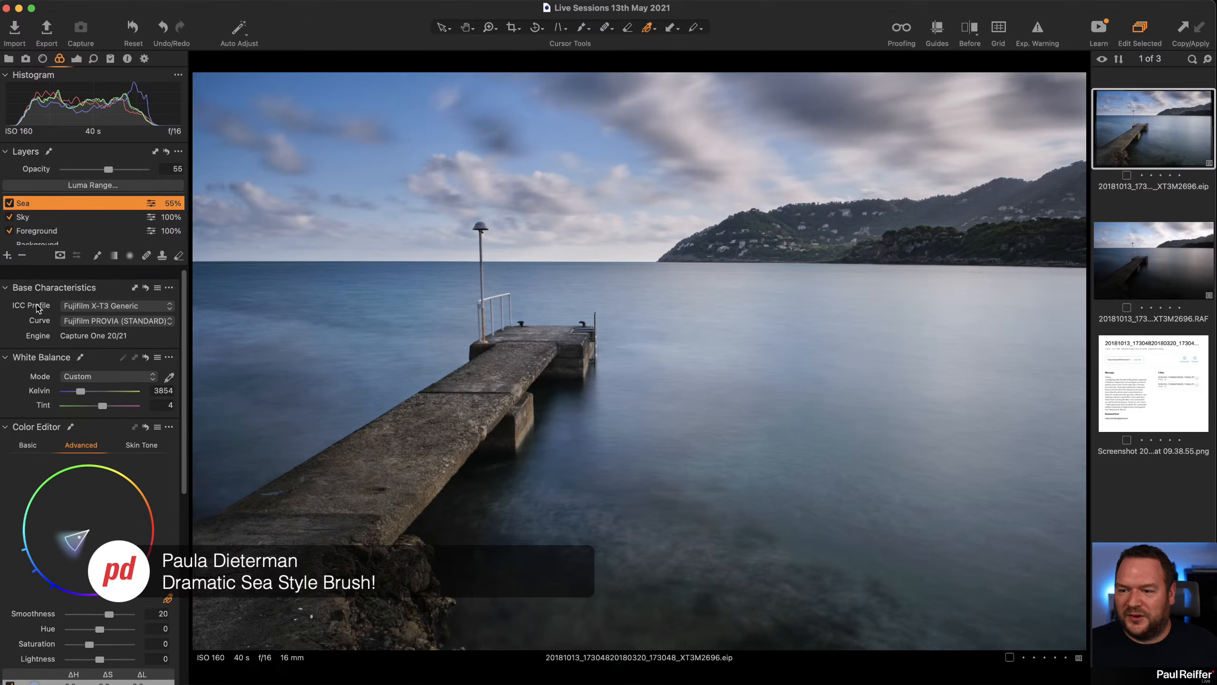
Step: Pick the built-in Deep Sky style brush from the Enhancements group
{"action": "left_click", "coordinate": [76, 58]}
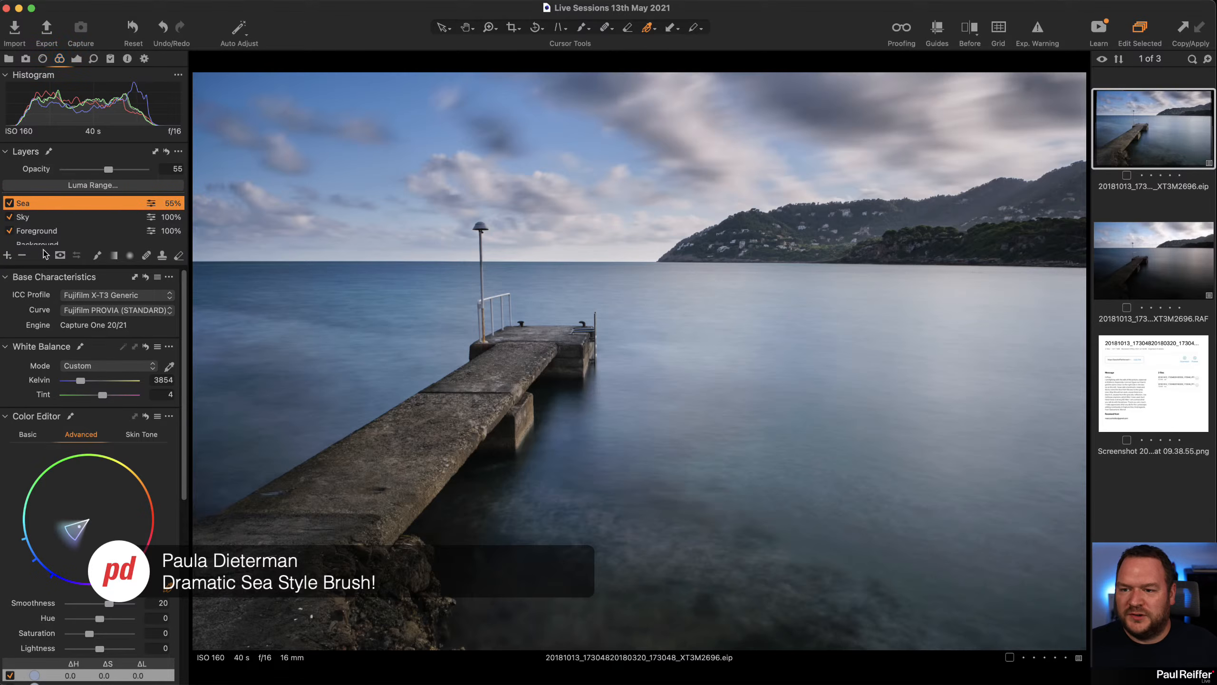
{"action": "left_click", "coordinate": [10, 286]}
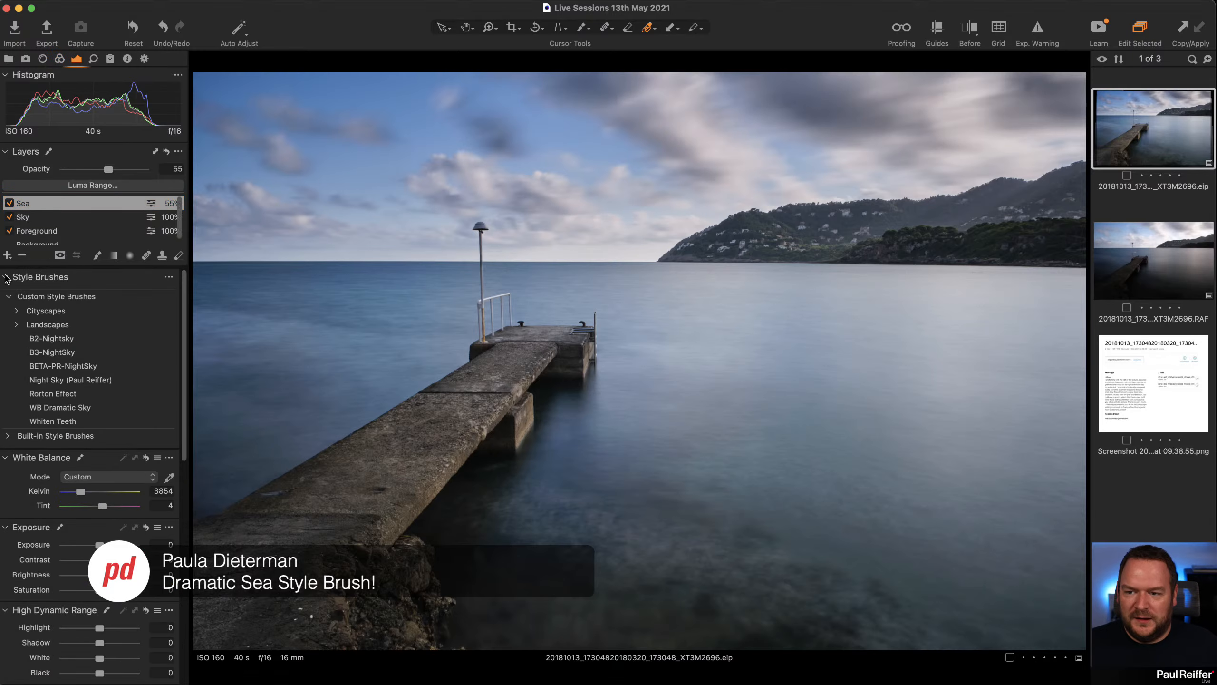
{"action": "left_click", "coordinate": [17, 324]}
{"action": "left_click", "coordinate": [9, 296]}
{"action": "left_click", "coordinate": [8, 311]}
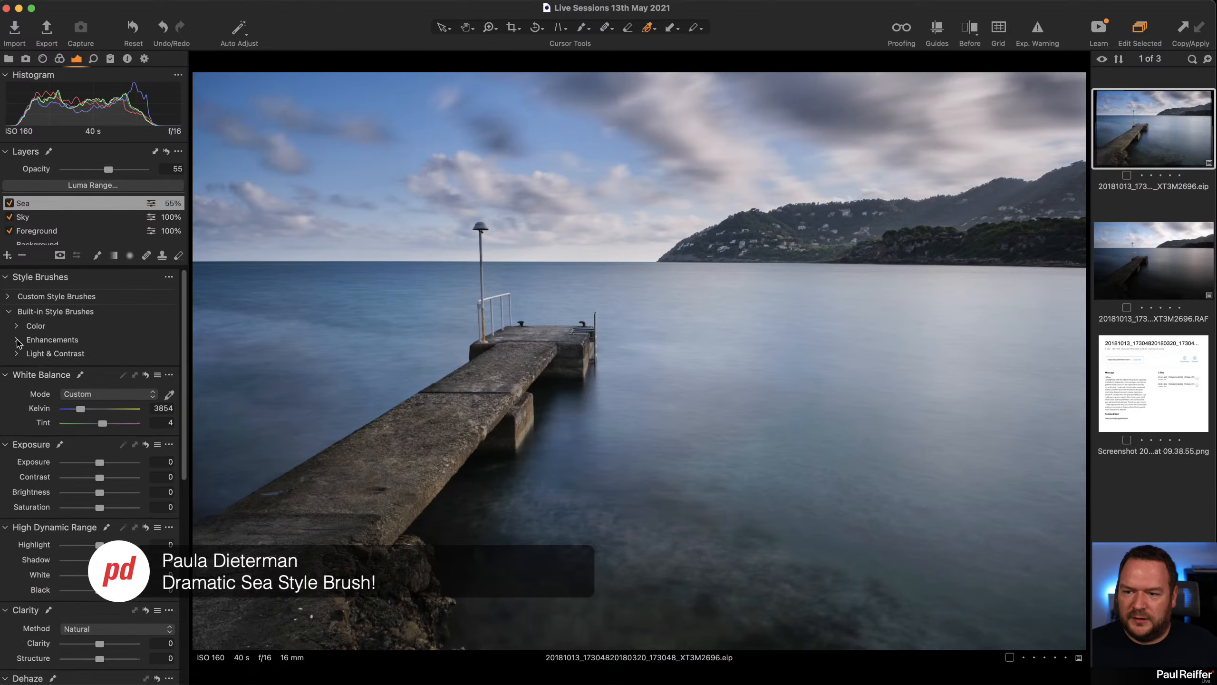
{"action": "left_click", "coordinate": [18, 339]}
{"action": "left_click", "coordinate": [56, 367]}
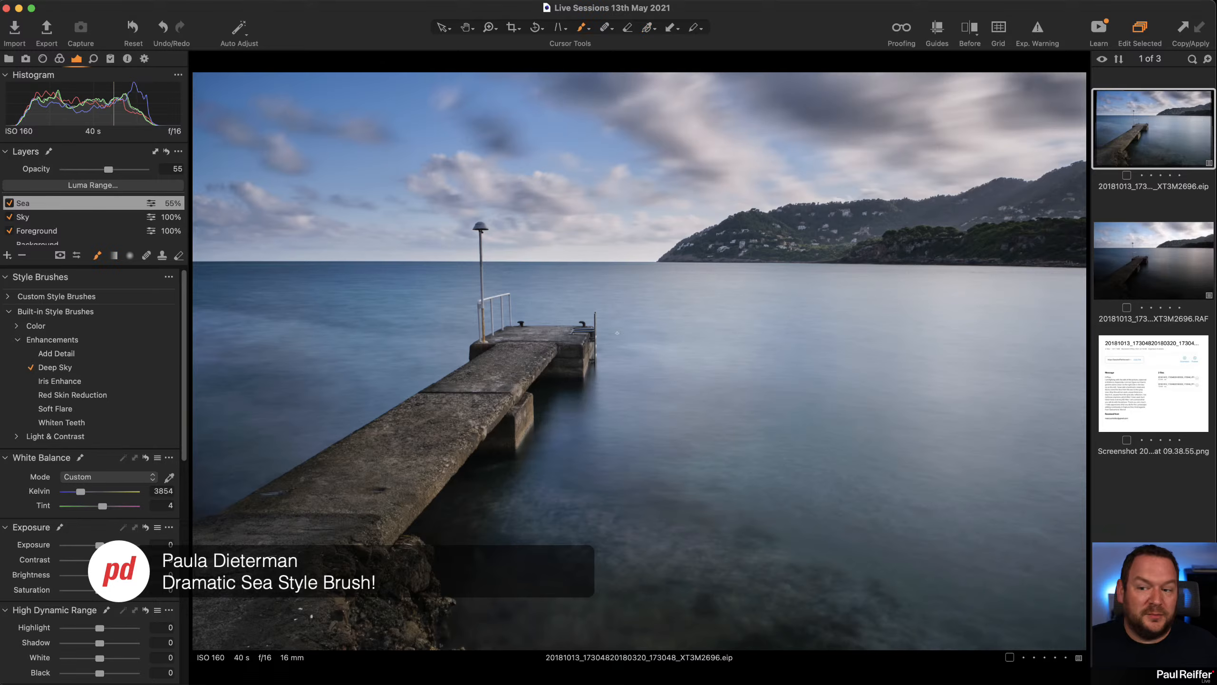
Step: Try painting Deep Sky over the sea on both sides of the jetty with brush size 1,484, and delete that brush layer
{"action": "right_click", "coordinate": [675, 353]}
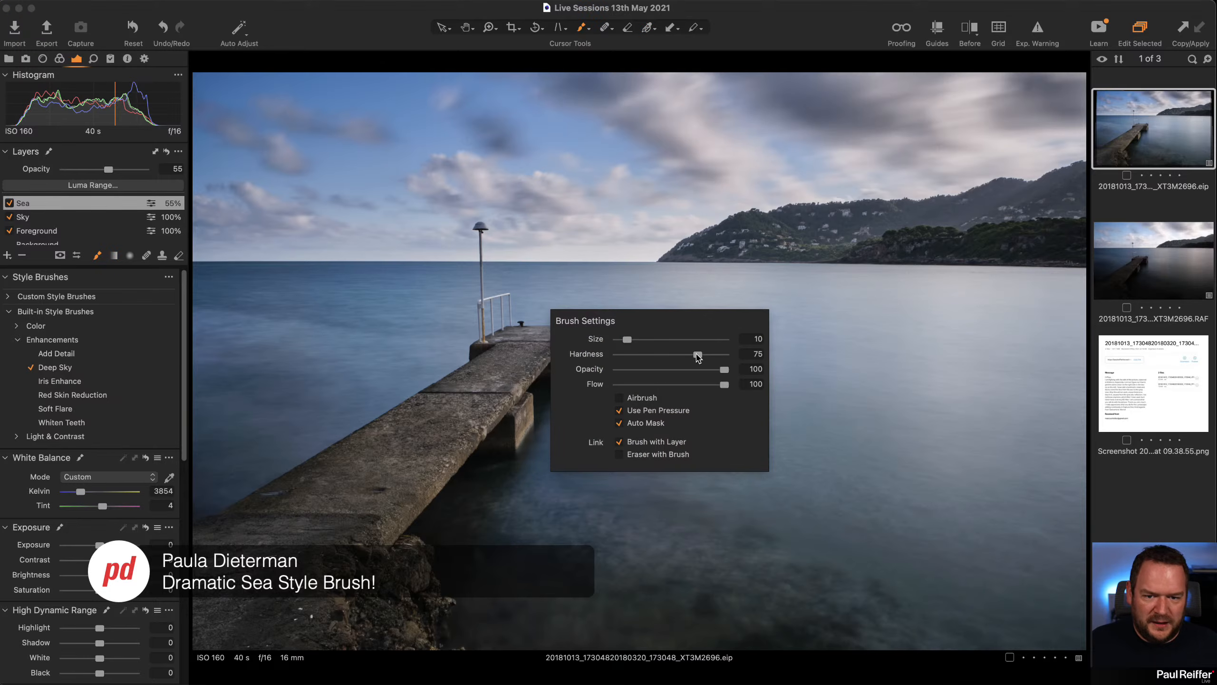
{"action": "left_click_drag", "start_coordinate": [627, 339], "coordinate": [679, 341]}
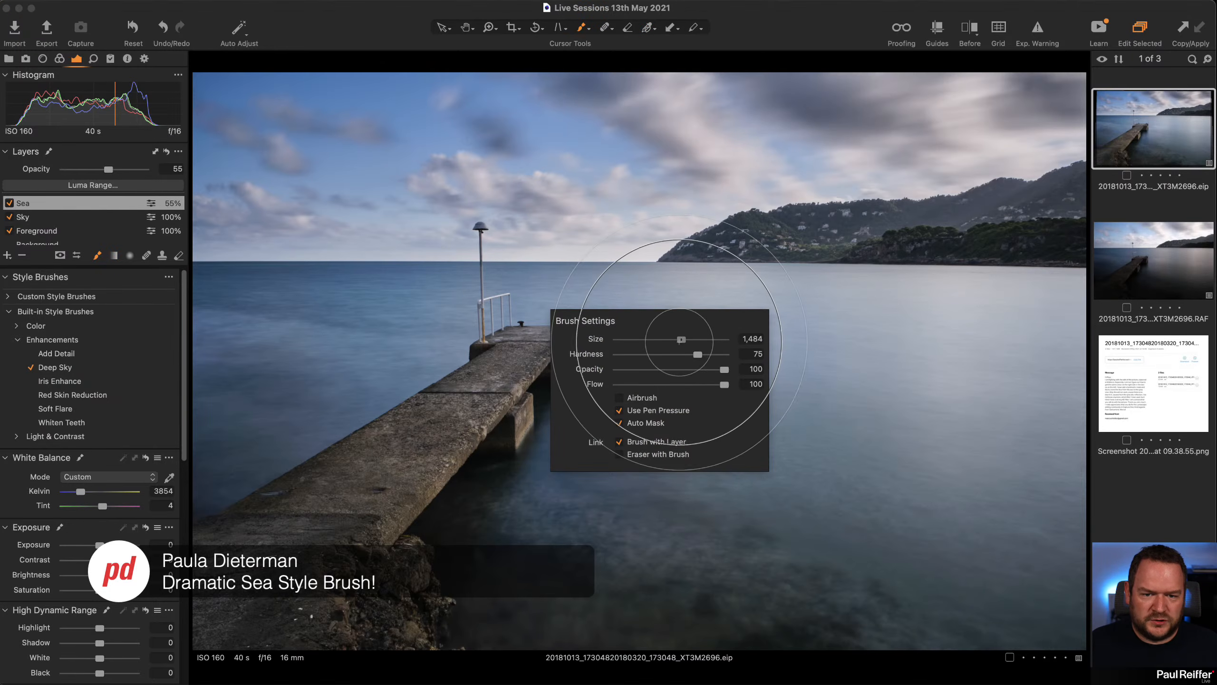
{"action": "left_click", "coordinate": [282, 360]}
{"action": "left_click_drag", "start_coordinate": [223, 361], "coordinate": [711, 378]}
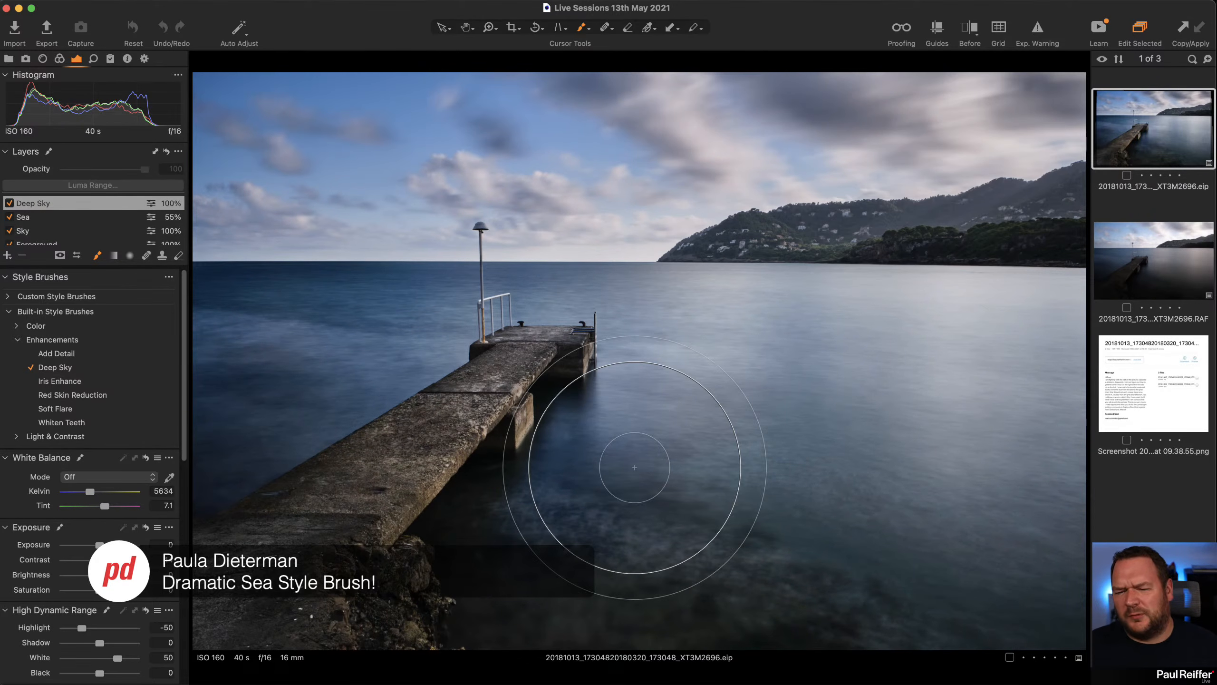
{"action": "left_click_drag", "start_coordinate": [634, 468], "coordinate": [886, 509]}
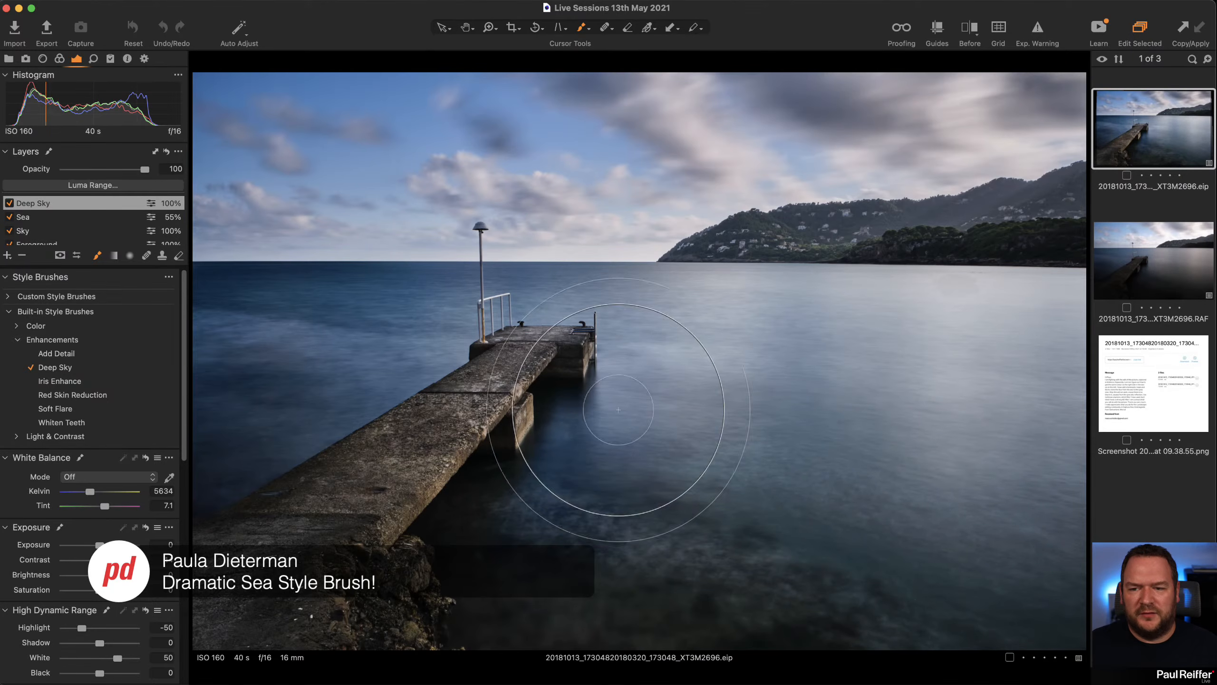
{"action": "left_click", "coordinate": [22, 255]}
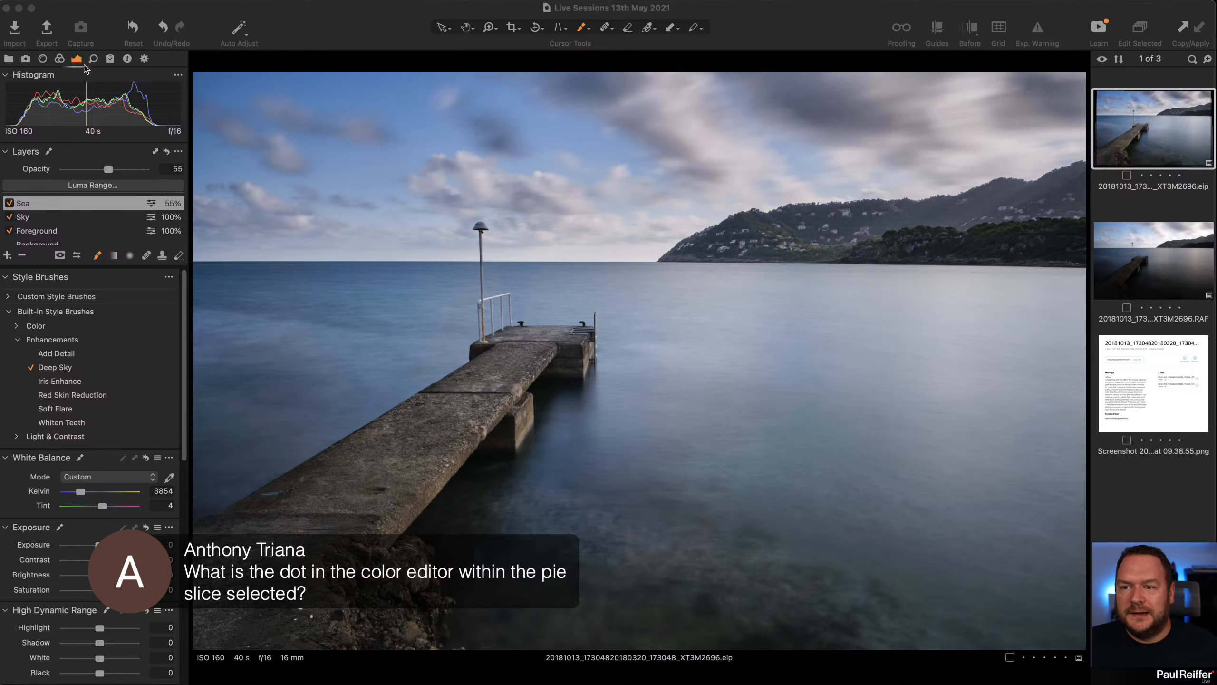
Step: Add a new empty adjustment layer above Sea and sample the open water's color in the advanced Color Editor
{"action": "left_click", "coordinate": [60, 58]}
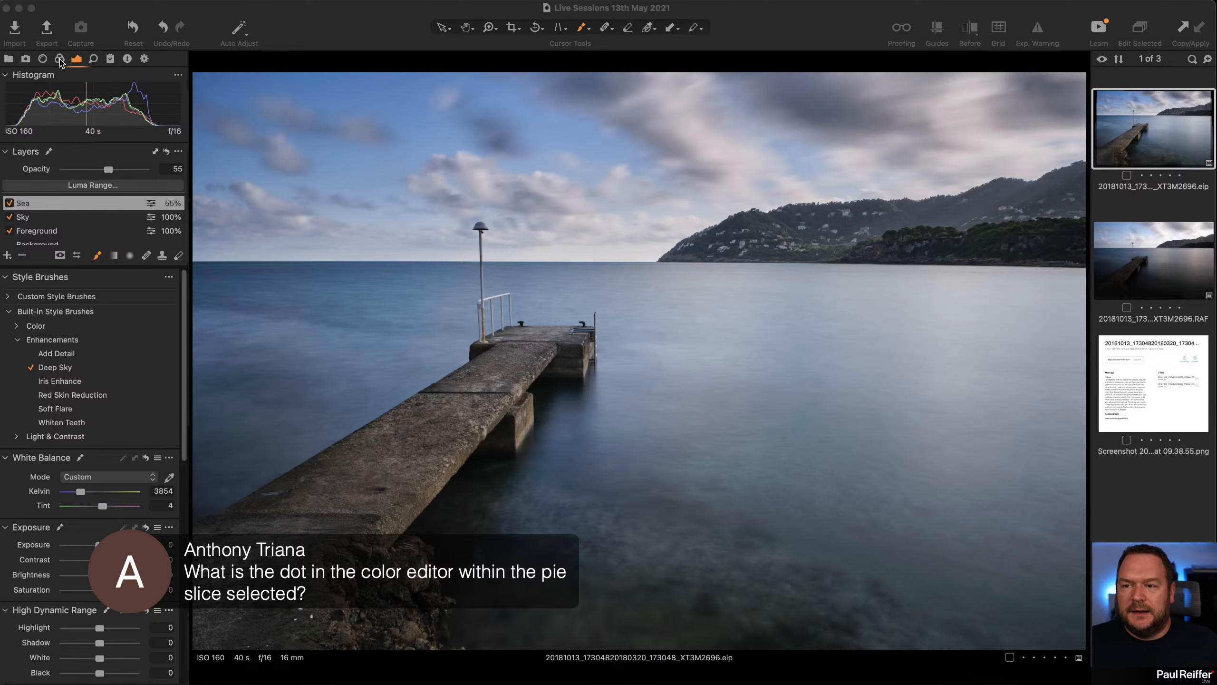
{"action": "left_click", "coordinate": [7, 255]}
{"action": "left_click", "coordinate": [48, 259]}
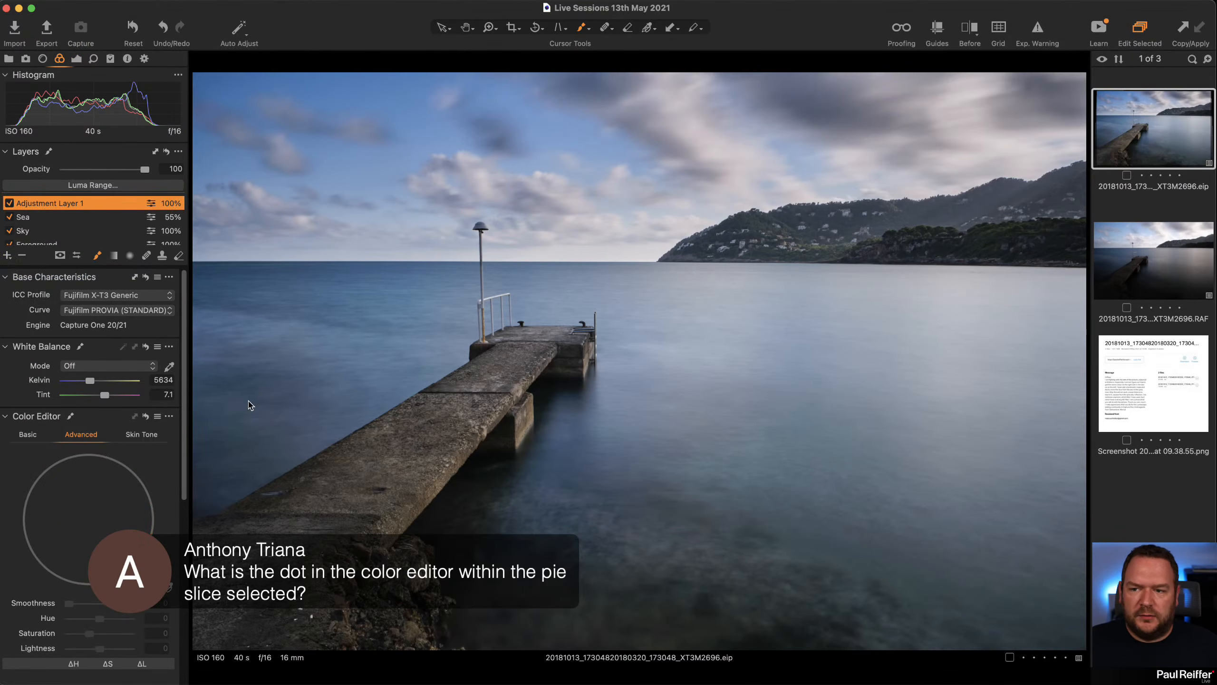
{"action": "left_click", "coordinate": [169, 589]}
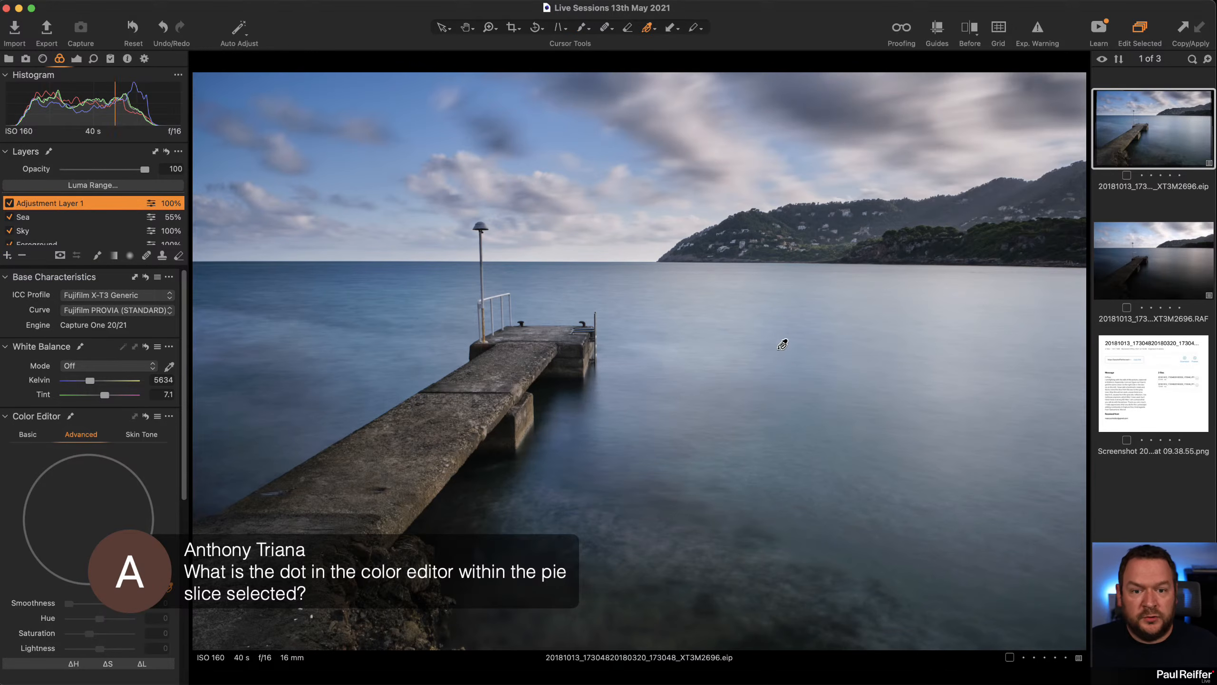
{"action": "left_click", "coordinate": [797, 332]}
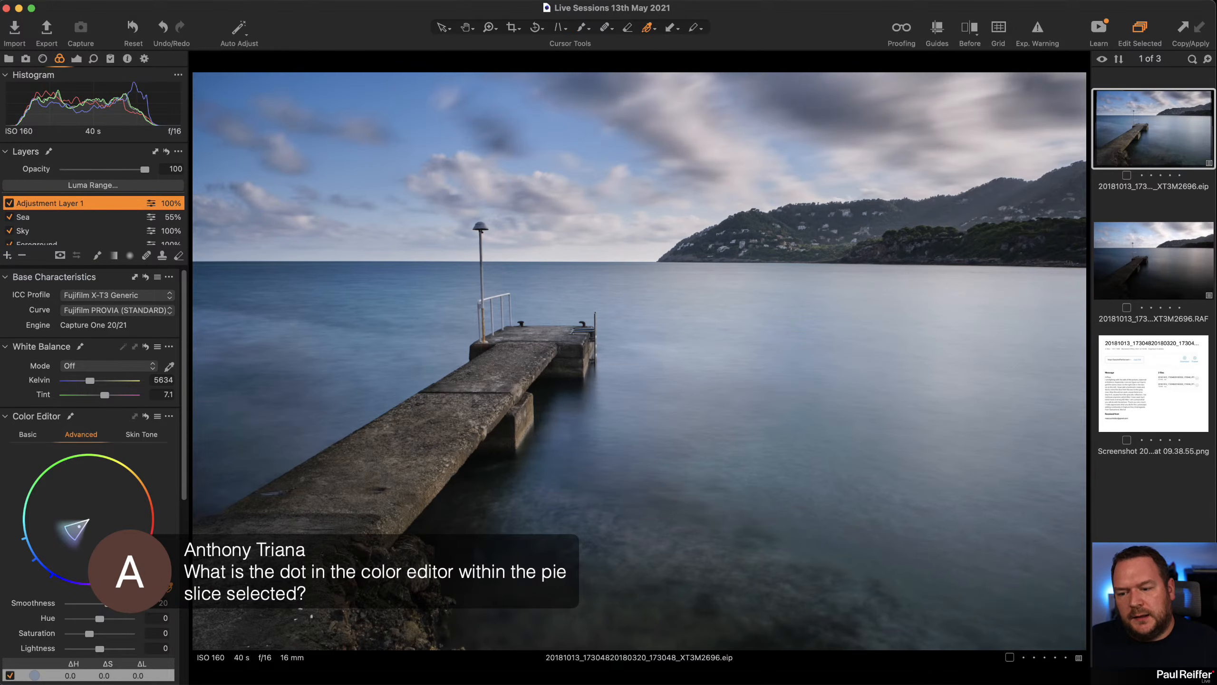
Step: Lower the color range's smoothness to 1, raise it again, and sample colors from the water, hillside and jetty
{"action": "left_click_drag", "start_coordinate": [110, 604], "coordinate": [28, 606]}
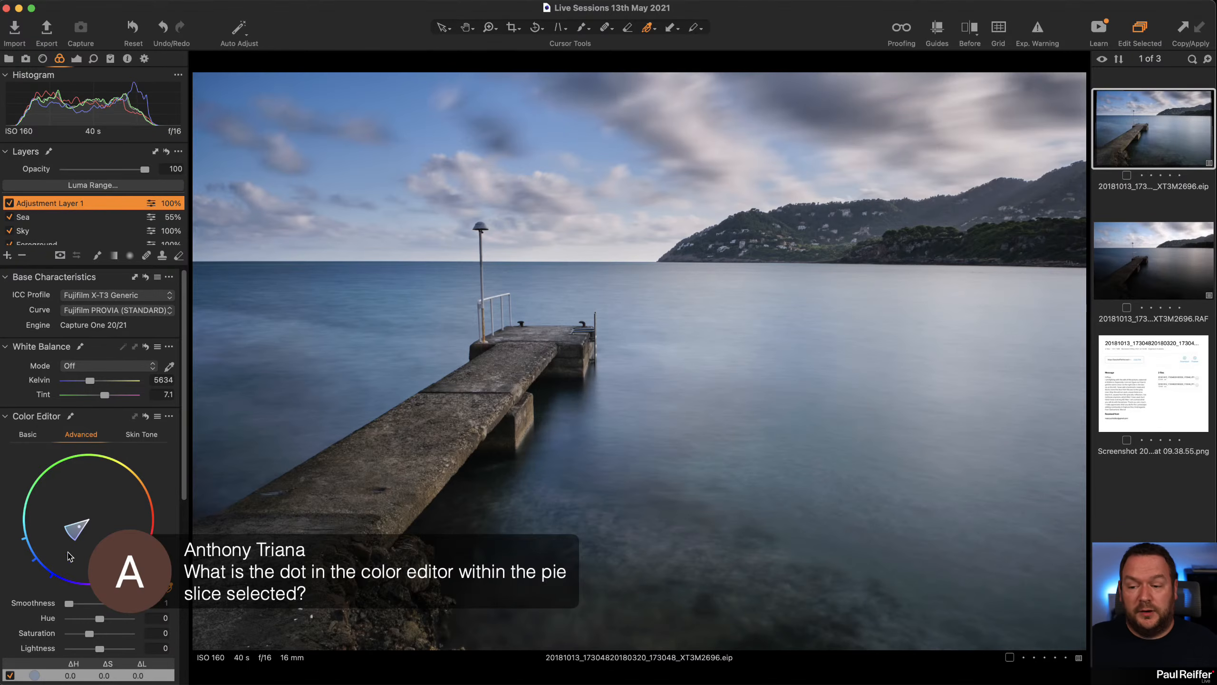
{"action": "left_click_drag", "start_coordinate": [69, 603], "coordinate": [132, 612]}
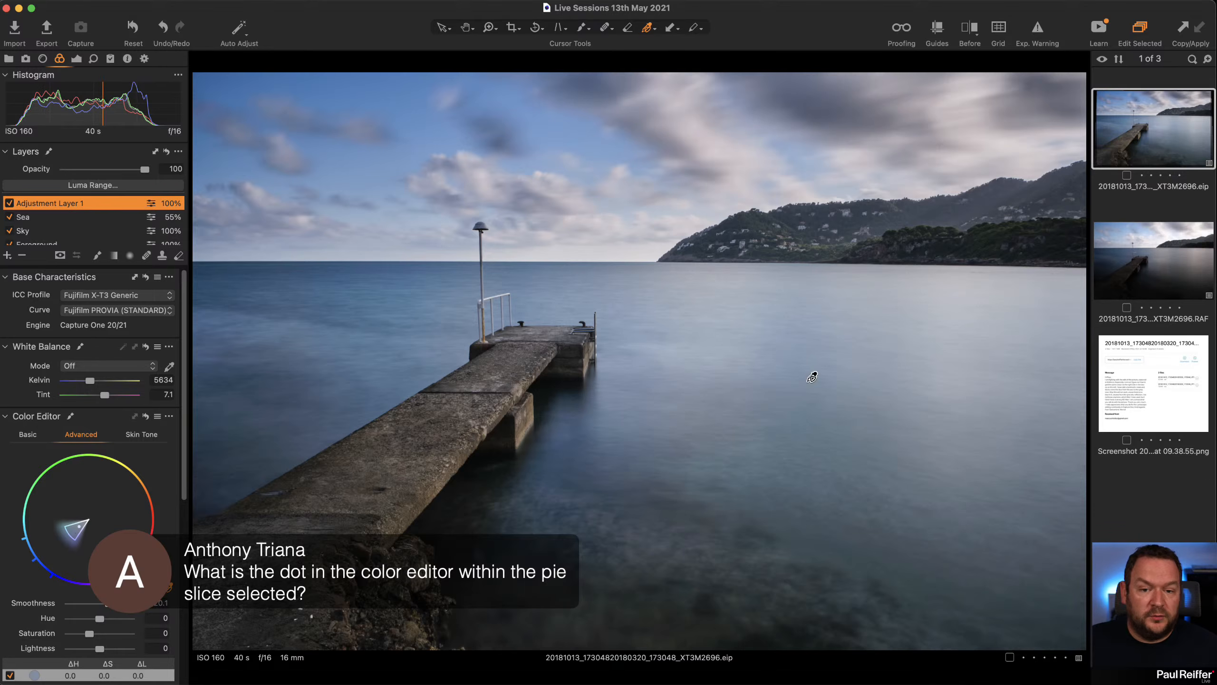
{"action": "left_click", "coordinate": [714, 364]}
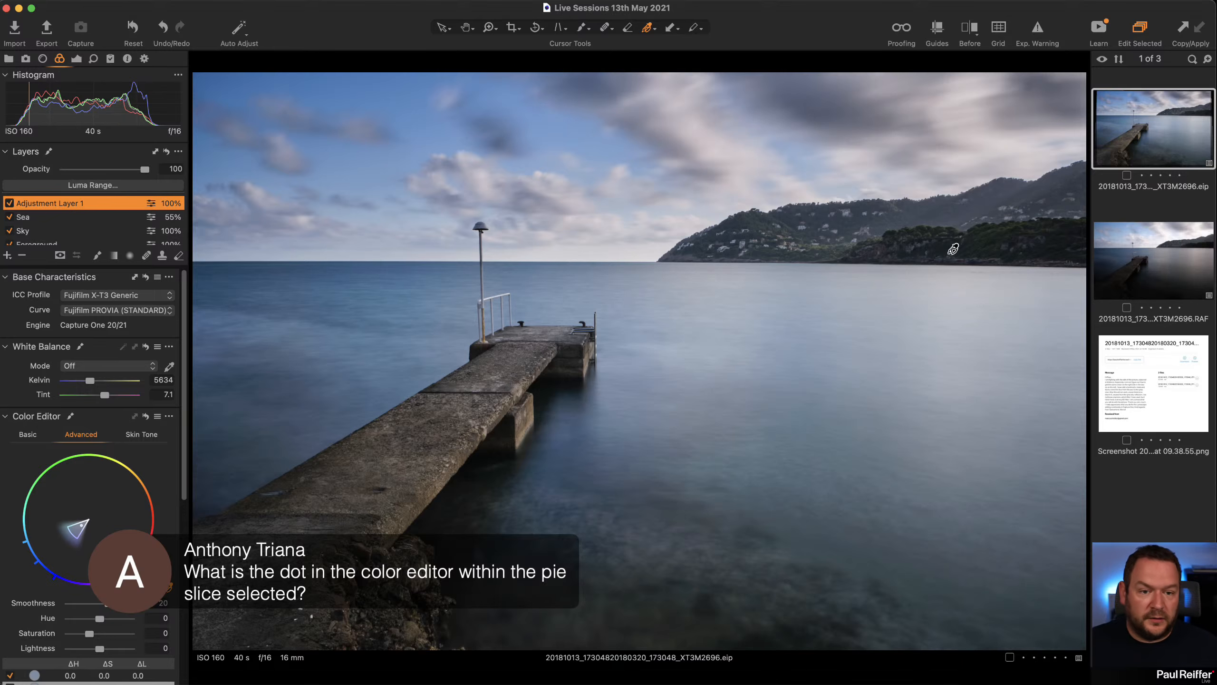
{"action": "left_click", "coordinate": [932, 248]}
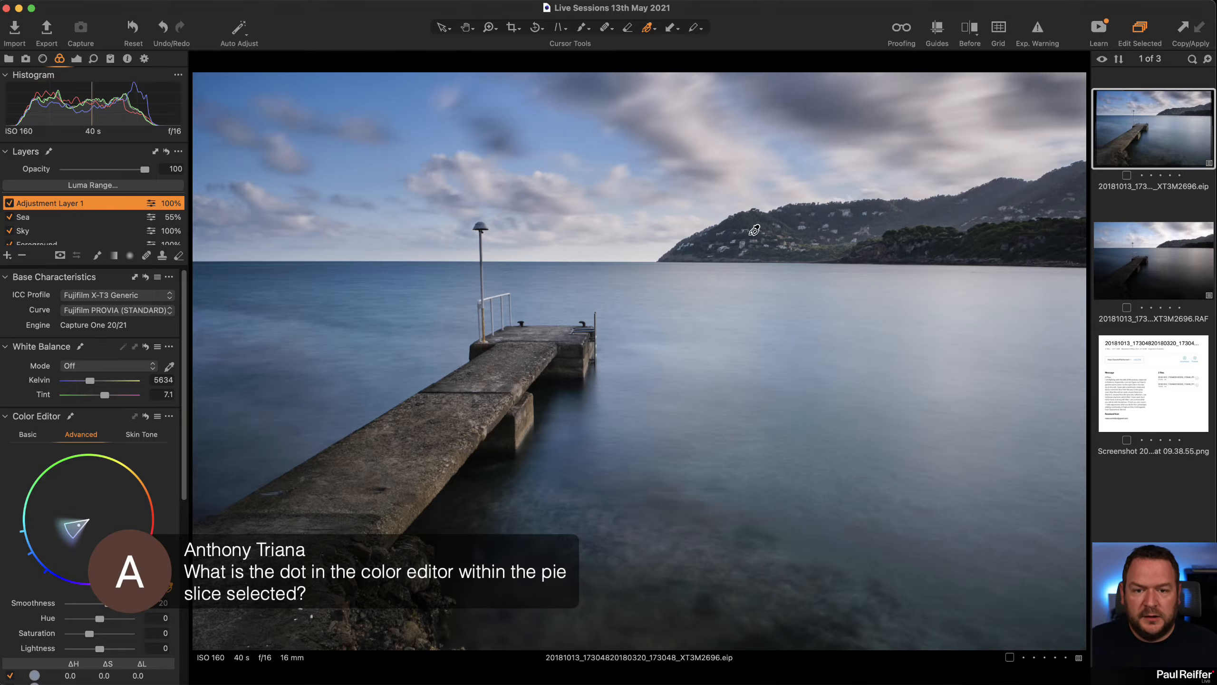
{"action": "left_click", "coordinate": [434, 393]}
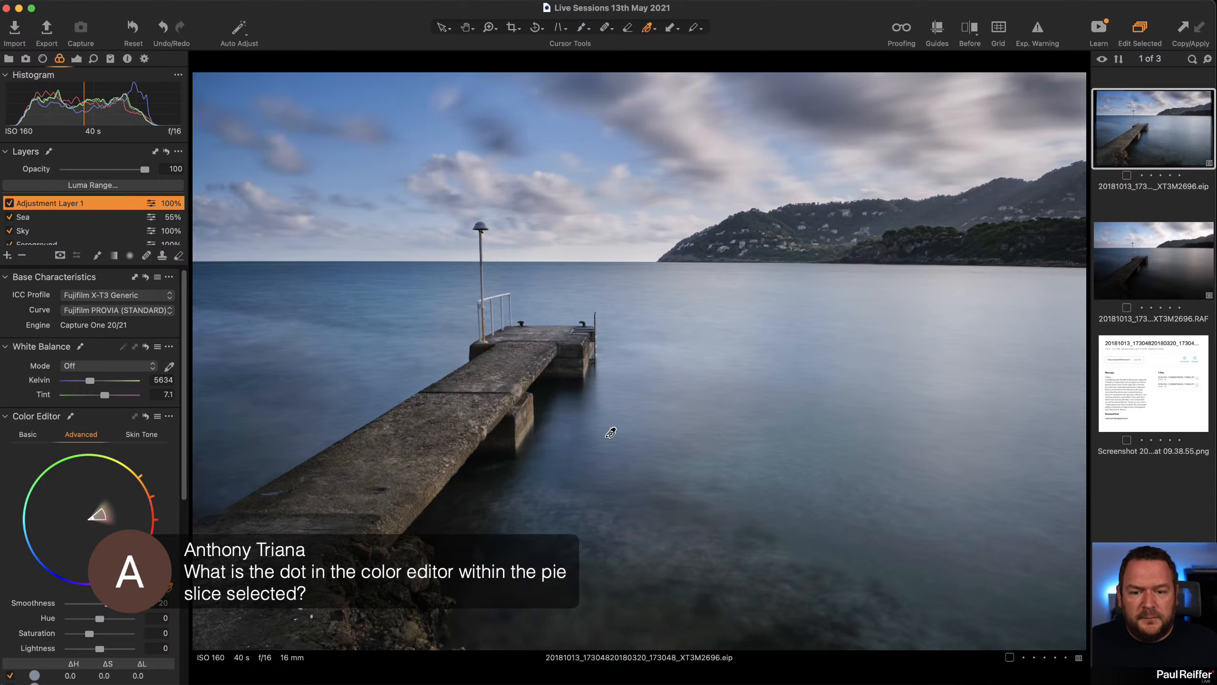
{"action": "left_click", "coordinate": [788, 333]}
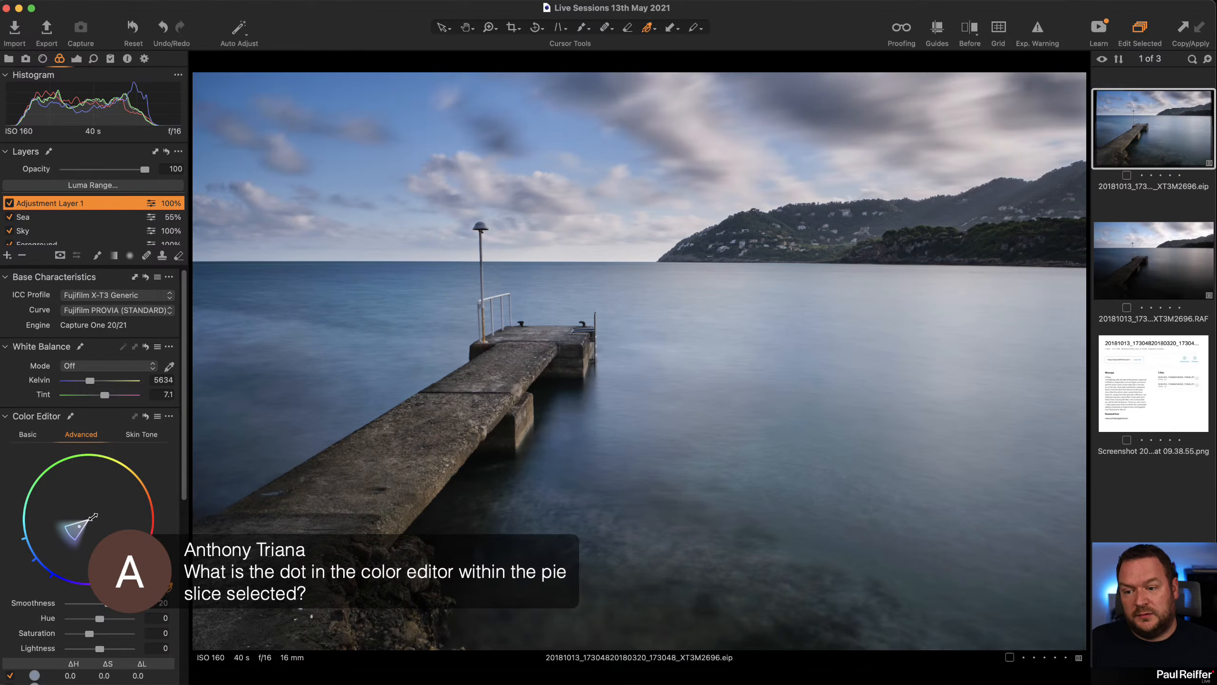
Step: Extend the sampled sea color's range to the wheel's edge and widen its hue limits from green to violet
{"action": "left_click_drag", "start_coordinate": [93, 517], "coordinate": [41, 550]}
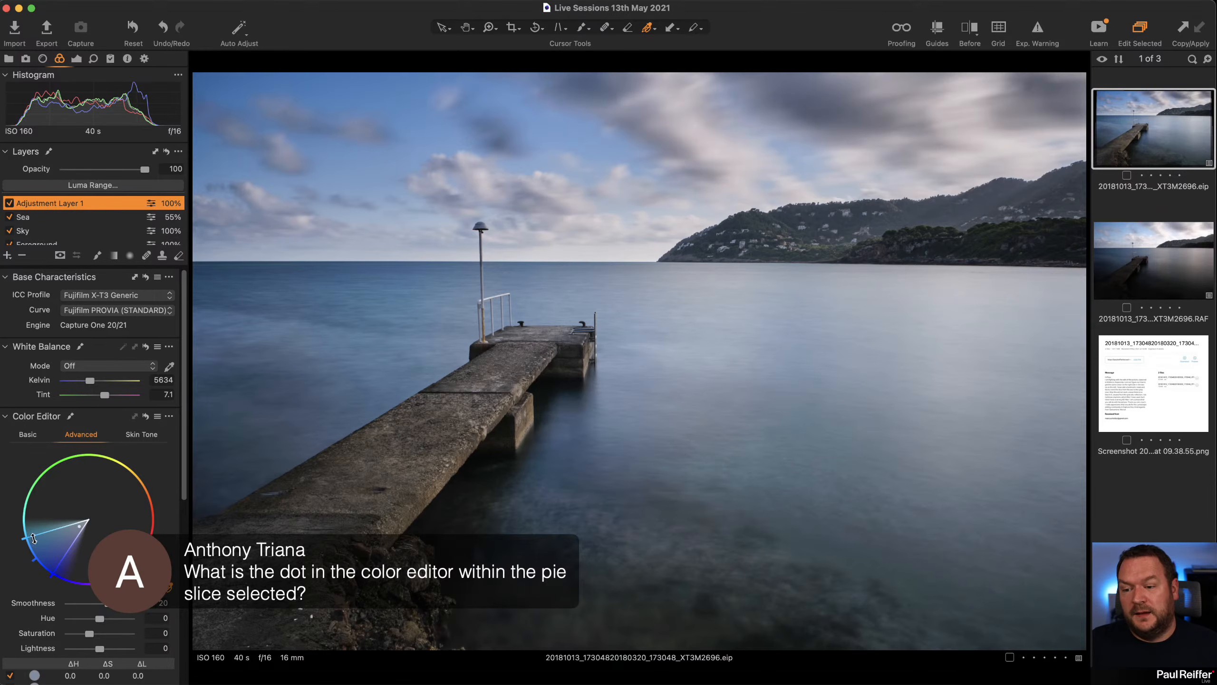
{"action": "left_click_drag", "start_coordinate": [34, 536], "coordinate": [30, 517]}
{"action": "left_click_drag", "start_coordinate": [56, 564], "coordinate": [78, 574]}
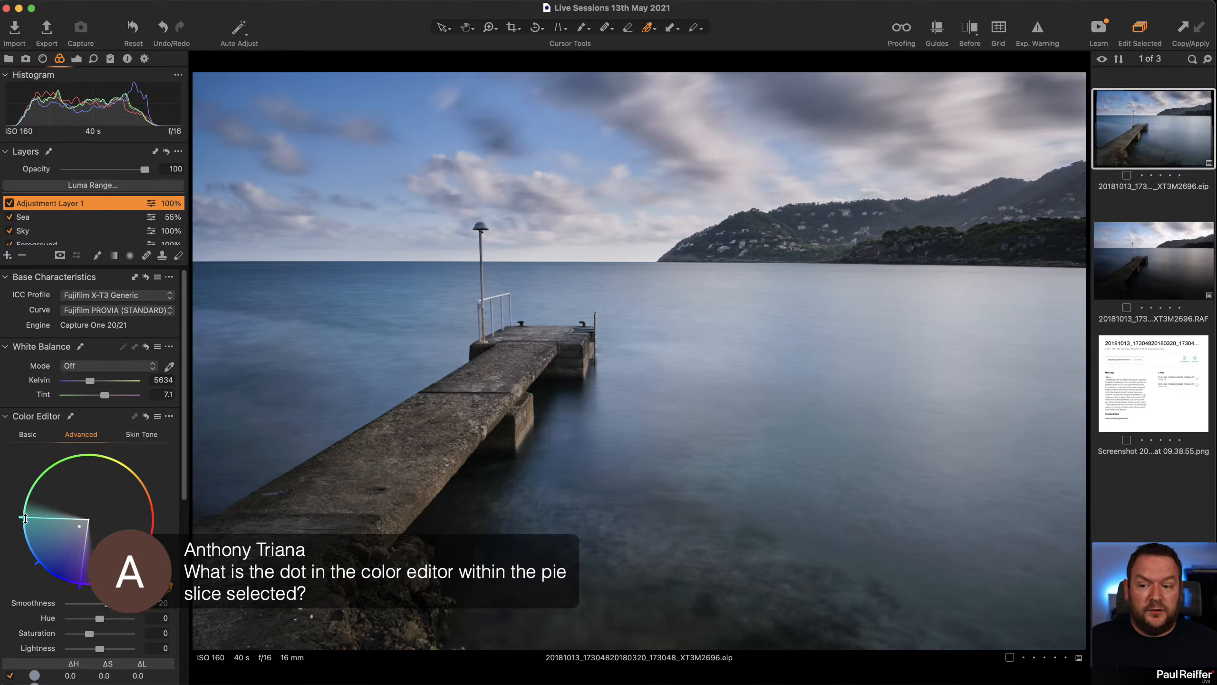
{"action": "left_click_drag", "start_coordinate": [56, 520], "coordinate": [62, 501]}
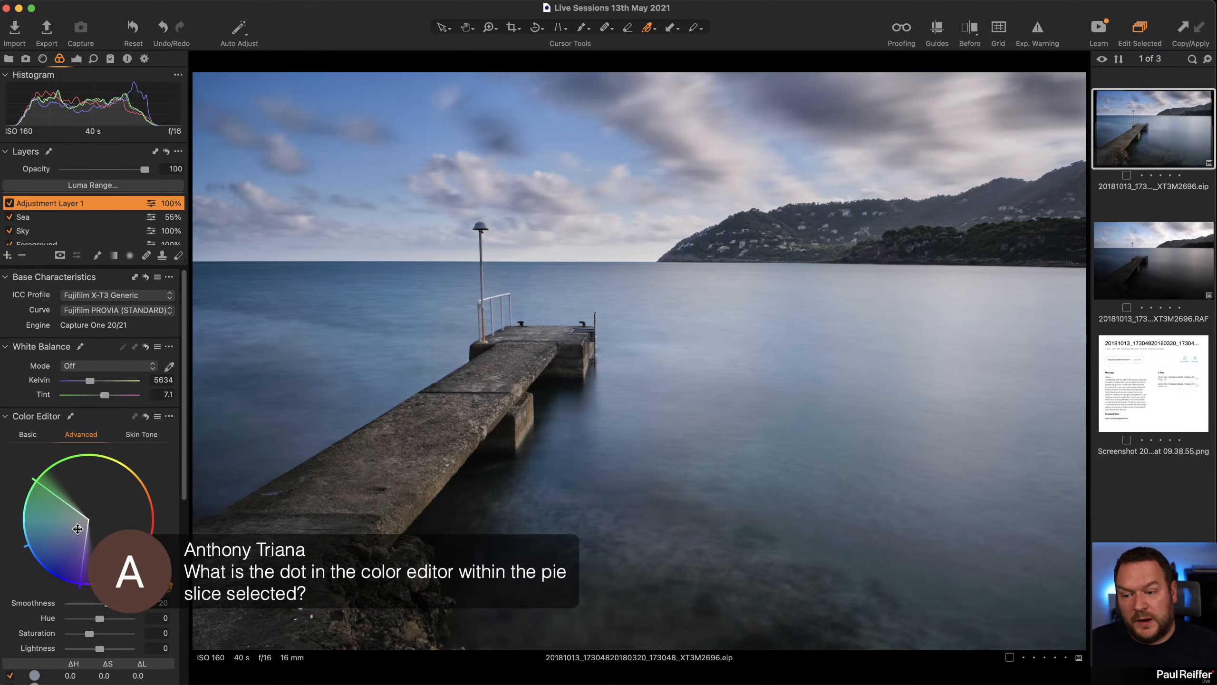
Step: Narrow the selected hue range to a thin blue sliver with smoothness 1, and sample the water's color again
{"action": "scroll", "coordinate": [78, 529], "scroll_direction": "down", "scroll_amount": 1}
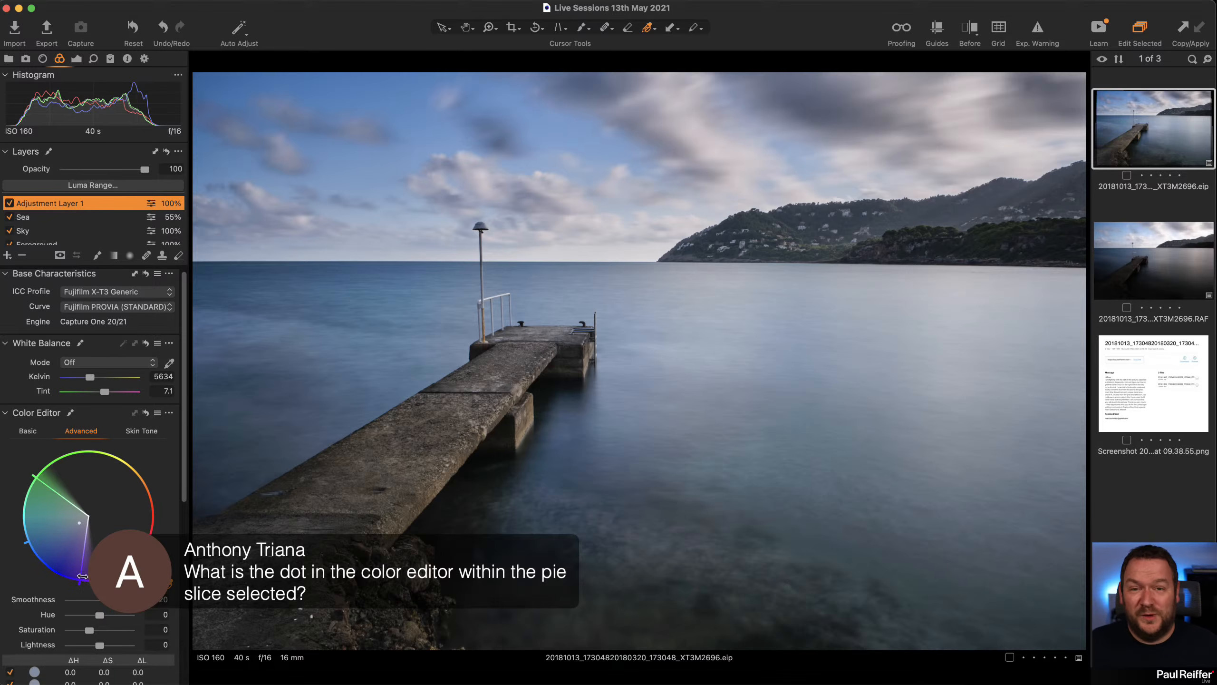
{"action": "left_click_drag", "start_coordinate": [82, 576], "coordinate": [33, 557]}
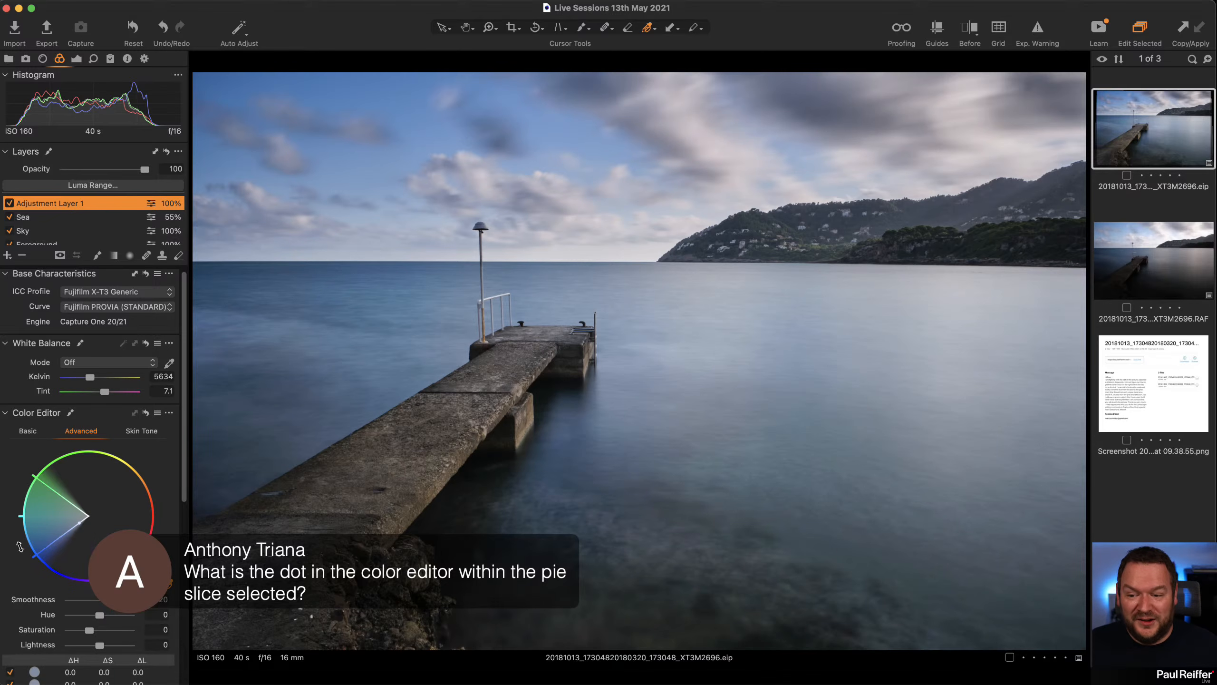
{"action": "left_click_drag", "start_coordinate": [34, 472], "coordinate": [27, 558]}
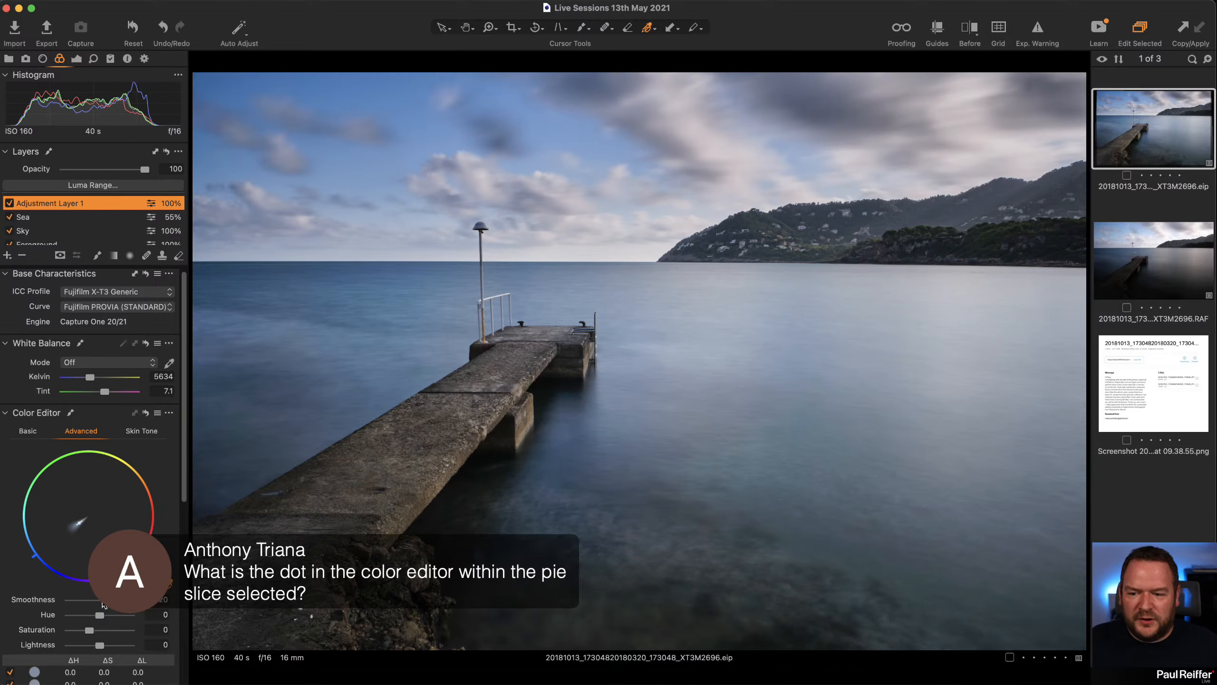
{"action": "left_click_drag", "start_coordinate": [103, 606], "coordinate": [57, 607]}
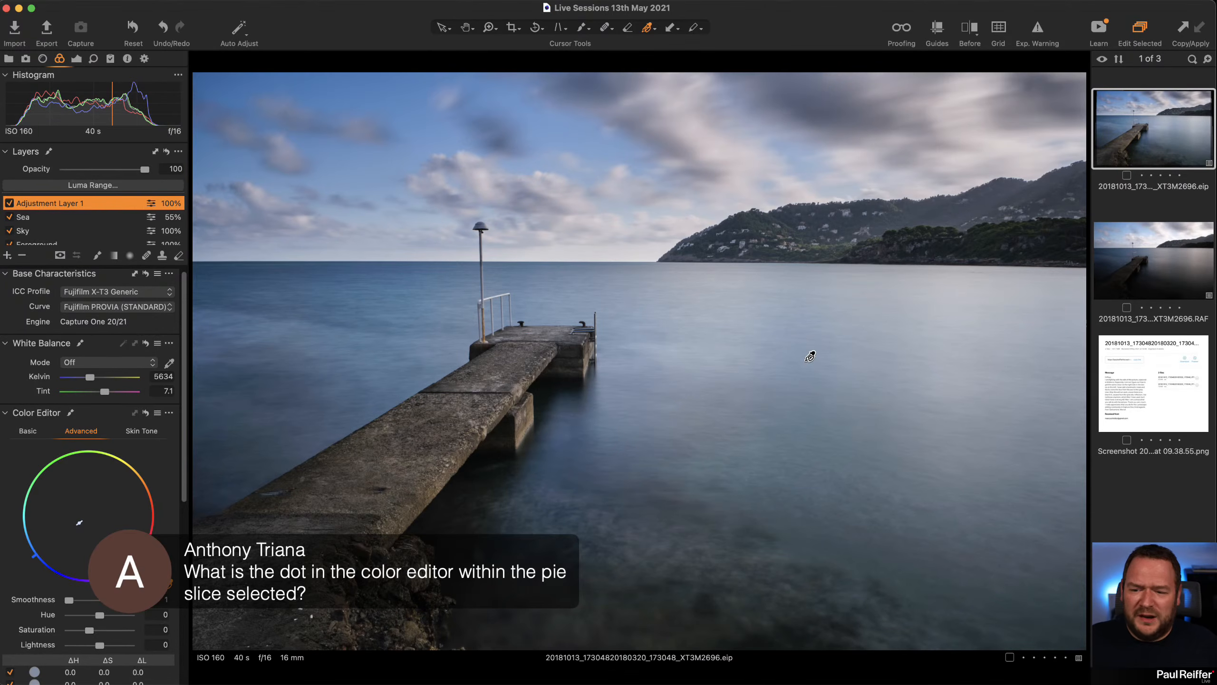
{"action": "left_click", "coordinate": [868, 329]}
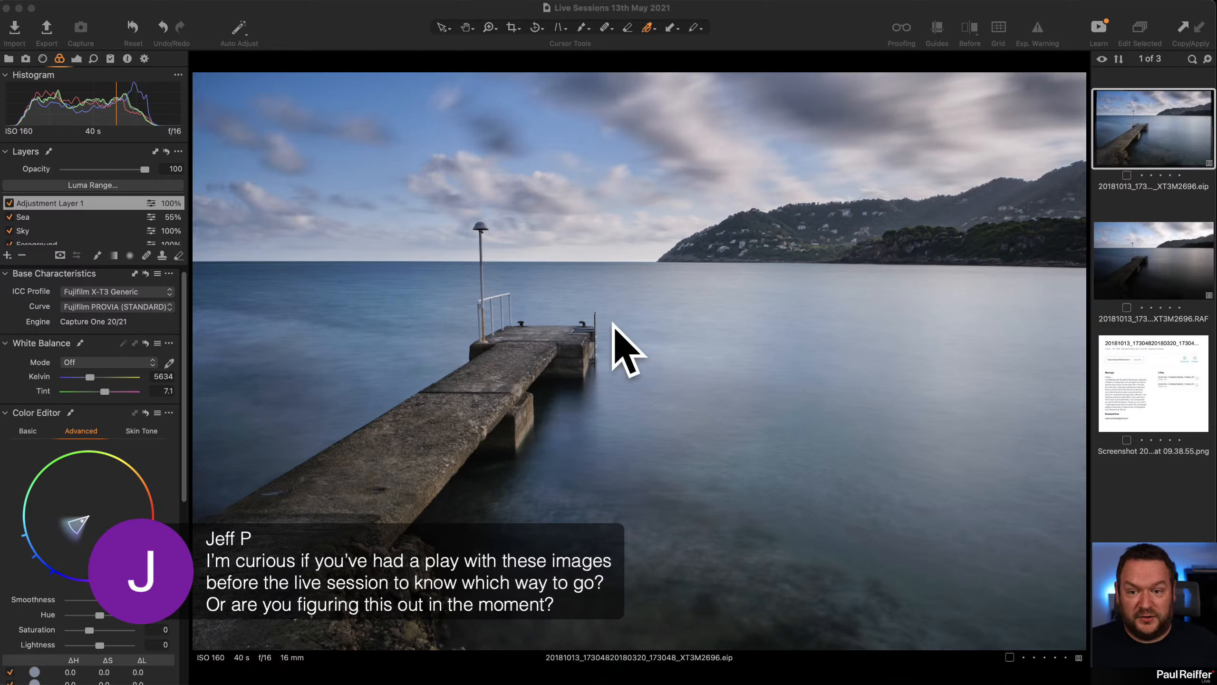
Step: View the snowy canyon photo in the first user collection and return to the jetty photo's collection
{"action": "left_click", "coordinate": [8, 58]}
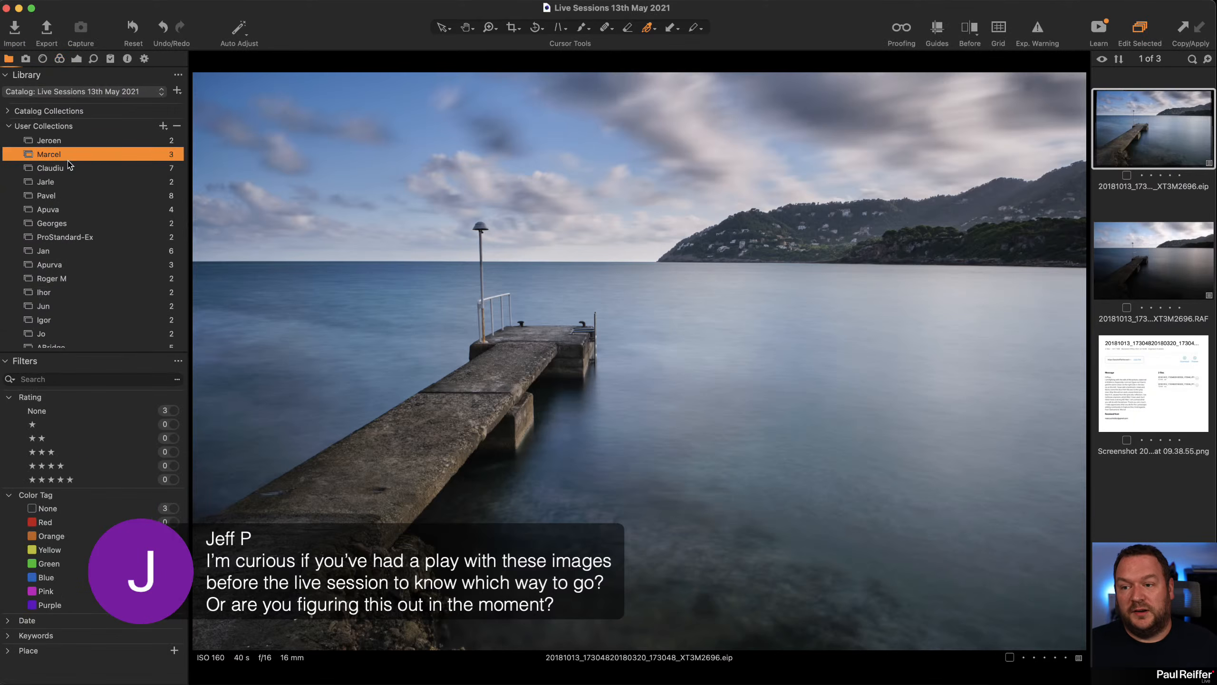
{"action": "left_click", "coordinate": [46, 141]}
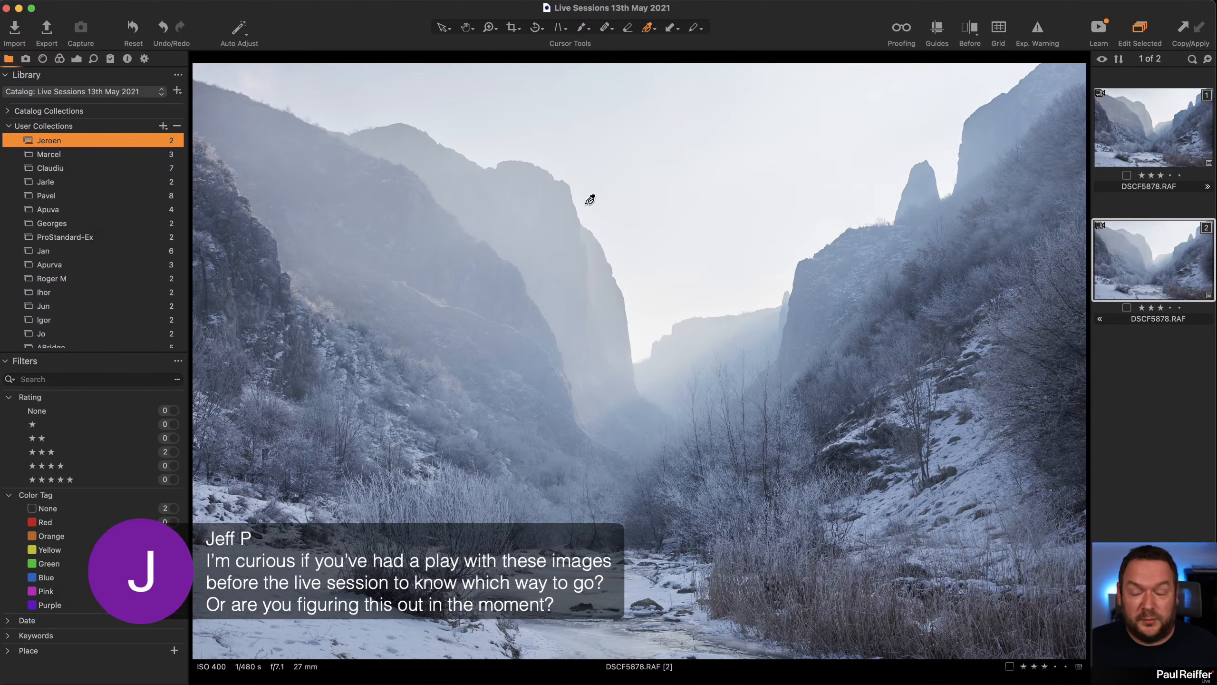
{"action": "left_click", "coordinate": [68, 158]}
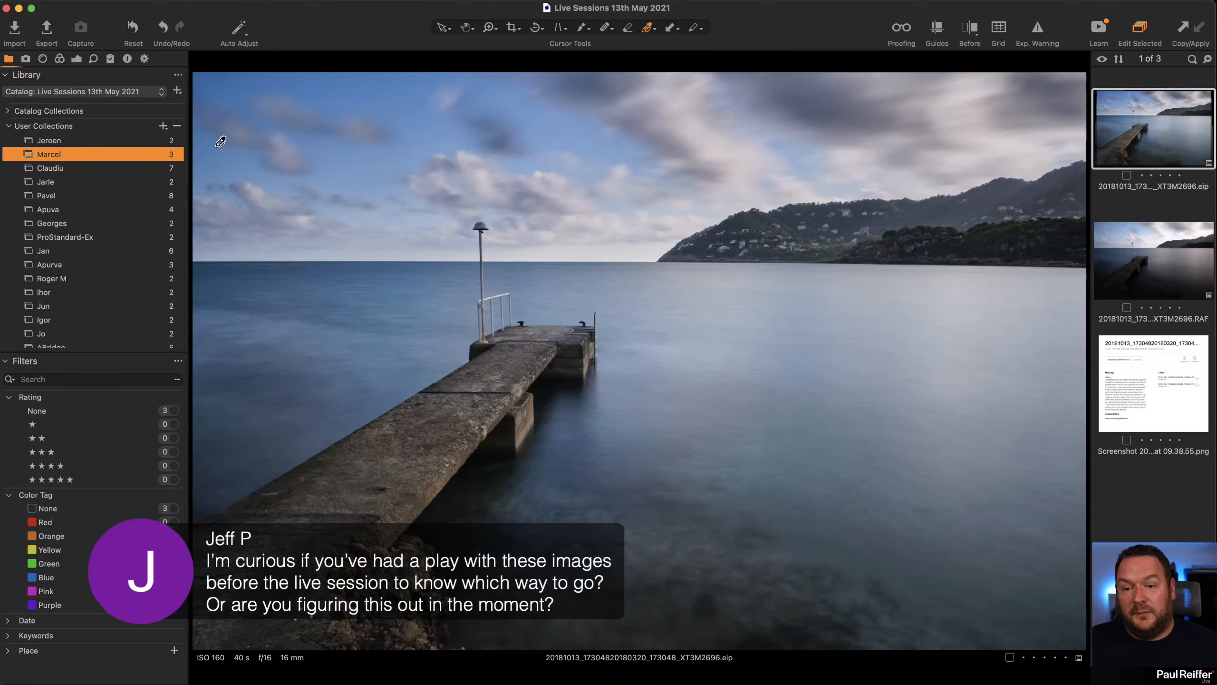
Step: Delete Adjustment Layer 1 from the jetty photo
{"action": "left_click", "coordinate": [76, 60]}
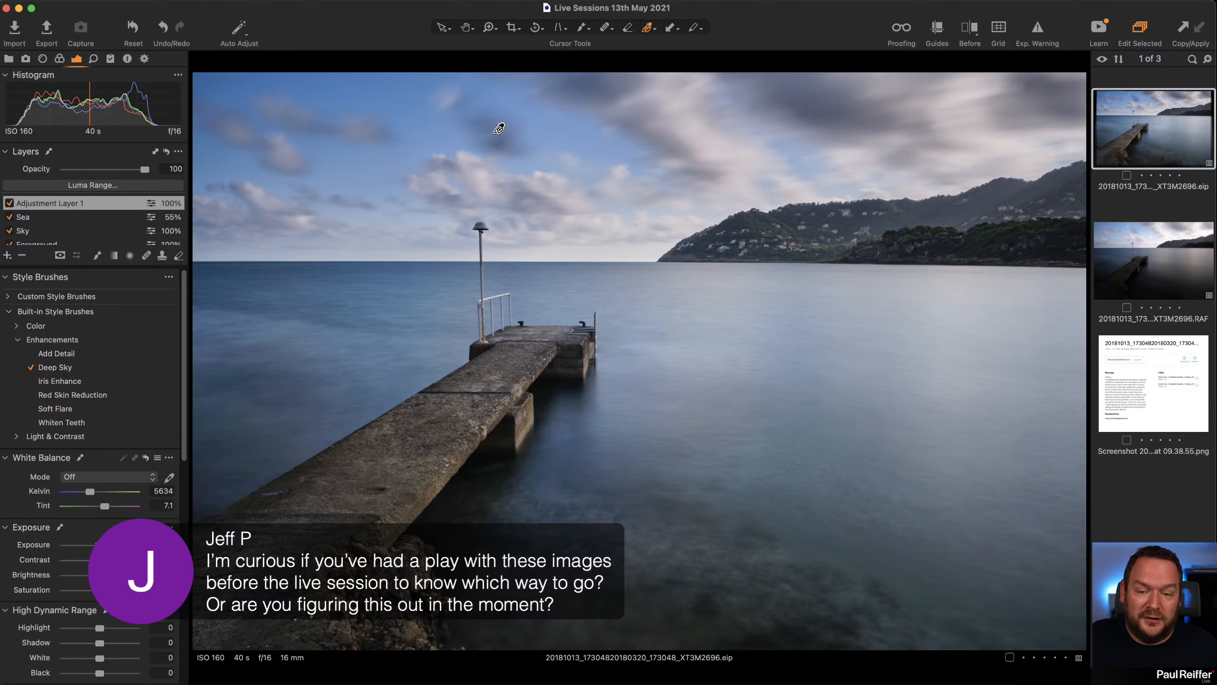
{"action": "left_click", "coordinate": [22, 255]}
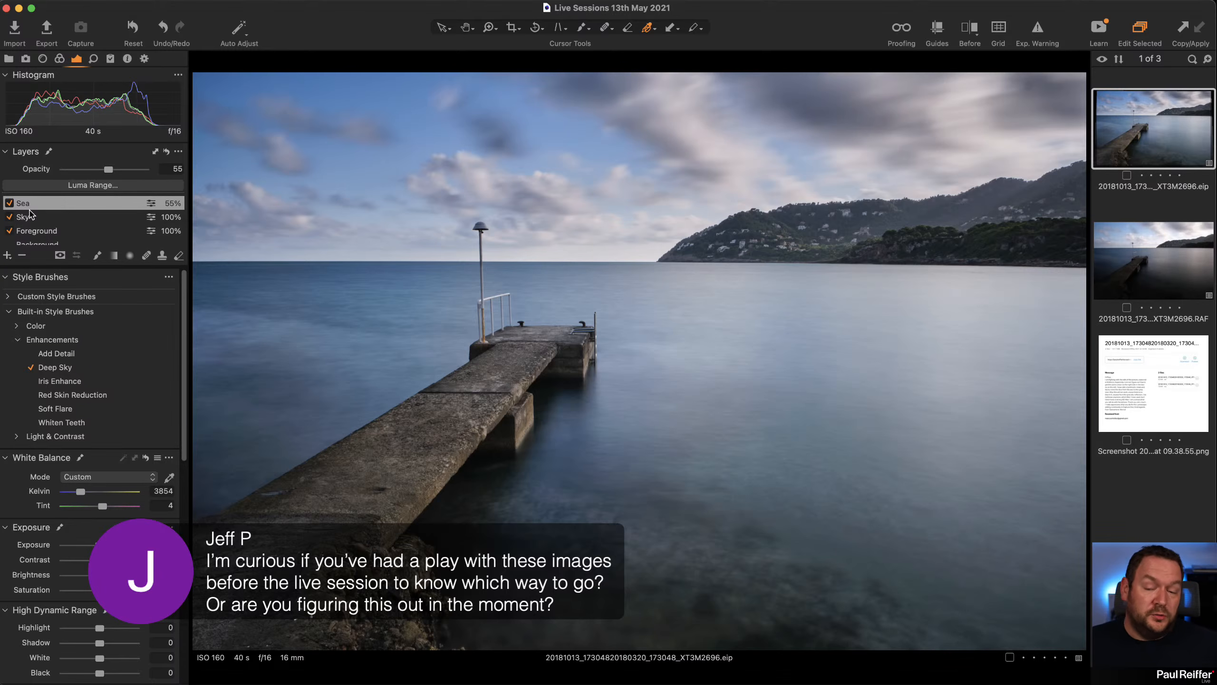
Step: Inspect the Sea layer's mask overlay, hide it again and collapse the Style Brushes tool
{"action": "key", "text": "m"}
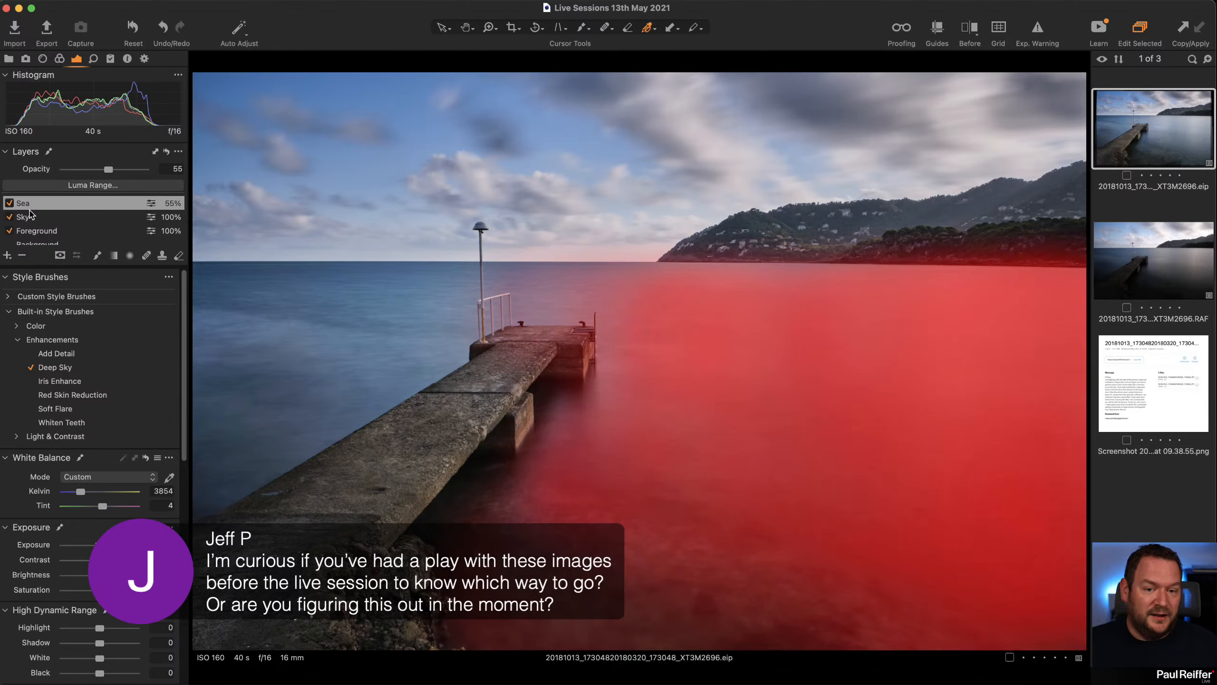
{"action": "key", "text": "m"}
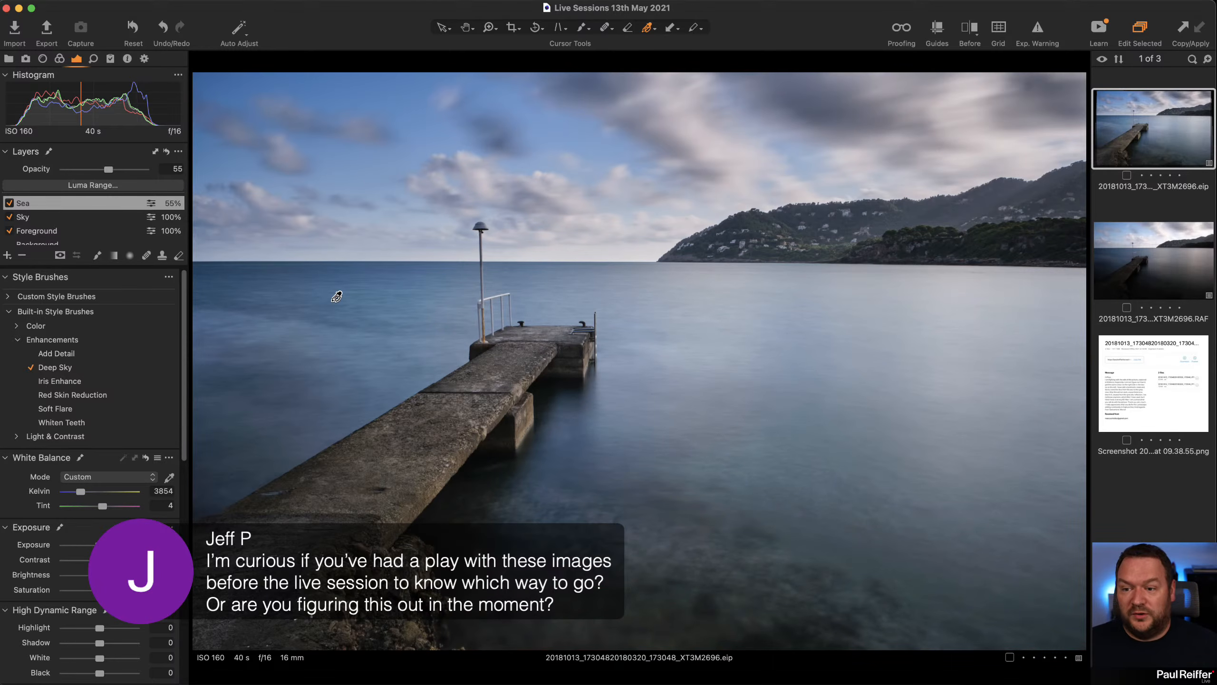
{"action": "left_click", "coordinate": [6, 277]}
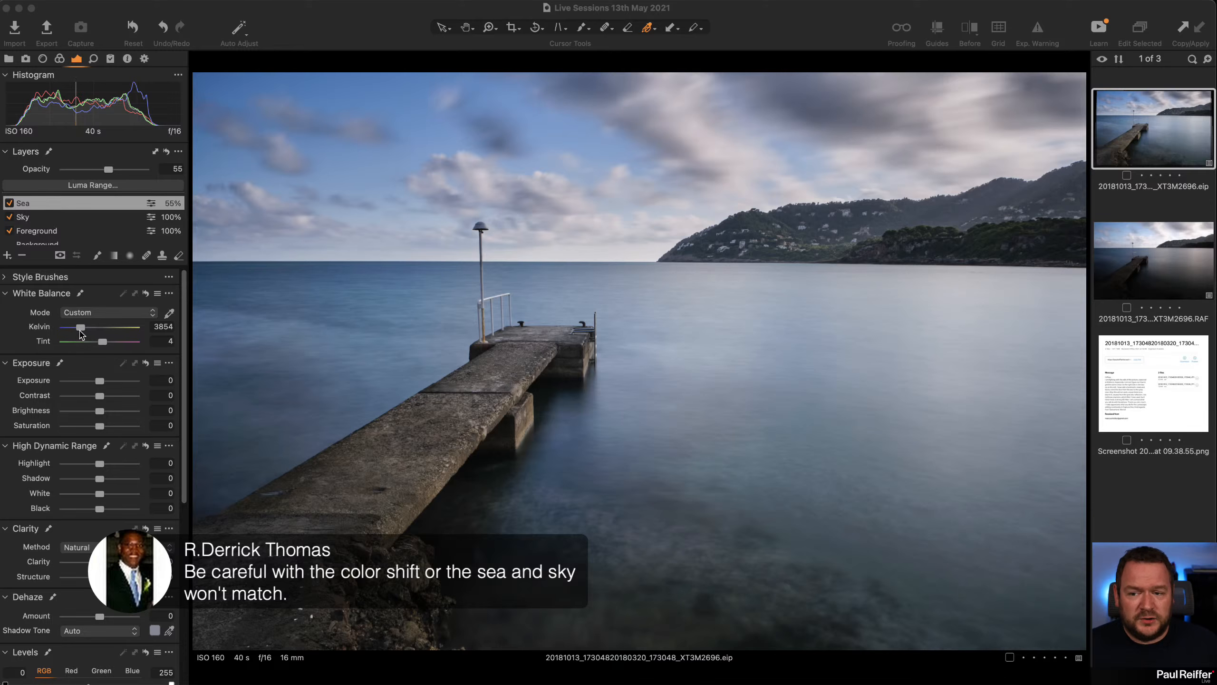
Step: Try warming the Sea layer's white balance to 9184 Kelvin with tint 36.5, and undo both changes
{"action": "left_click_drag", "start_coordinate": [81, 327], "coordinate": [127, 344]}
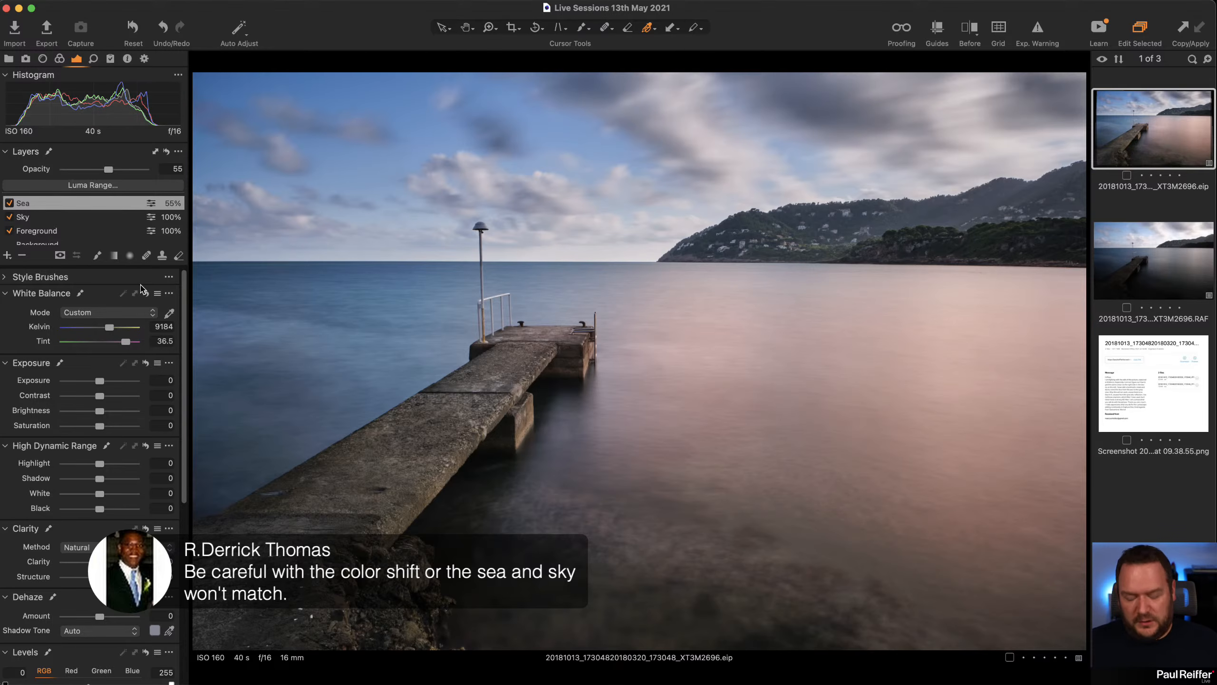
{"action": "key", "text": "super+z"}
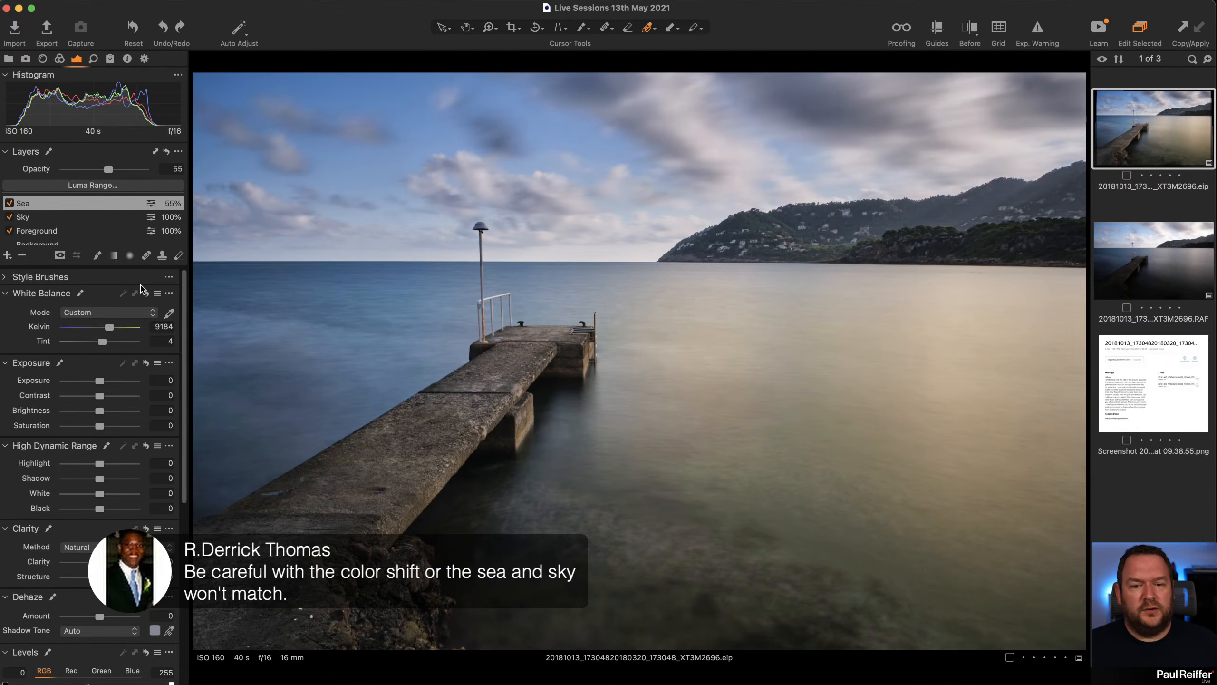
{"action": "key", "text": "super+z"}
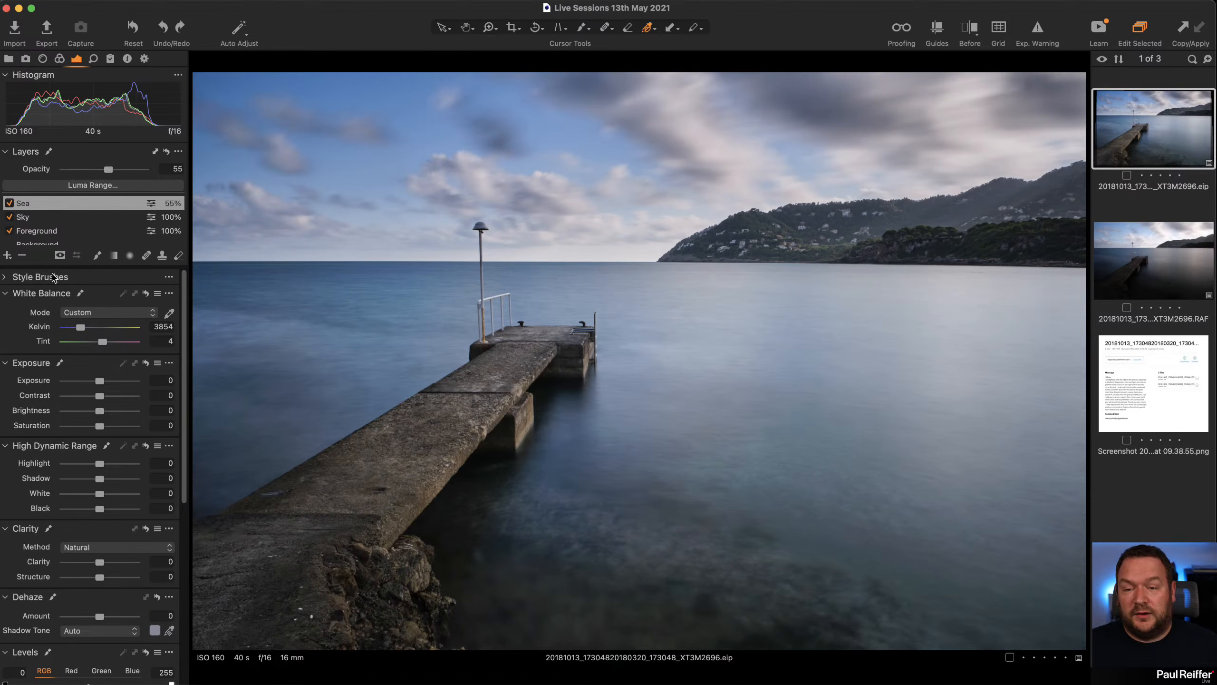
Step: Open the third user collection with the Tower Bridge moon photo and show its layers and exposure adjustments
{"action": "left_click", "coordinate": [9, 59]}
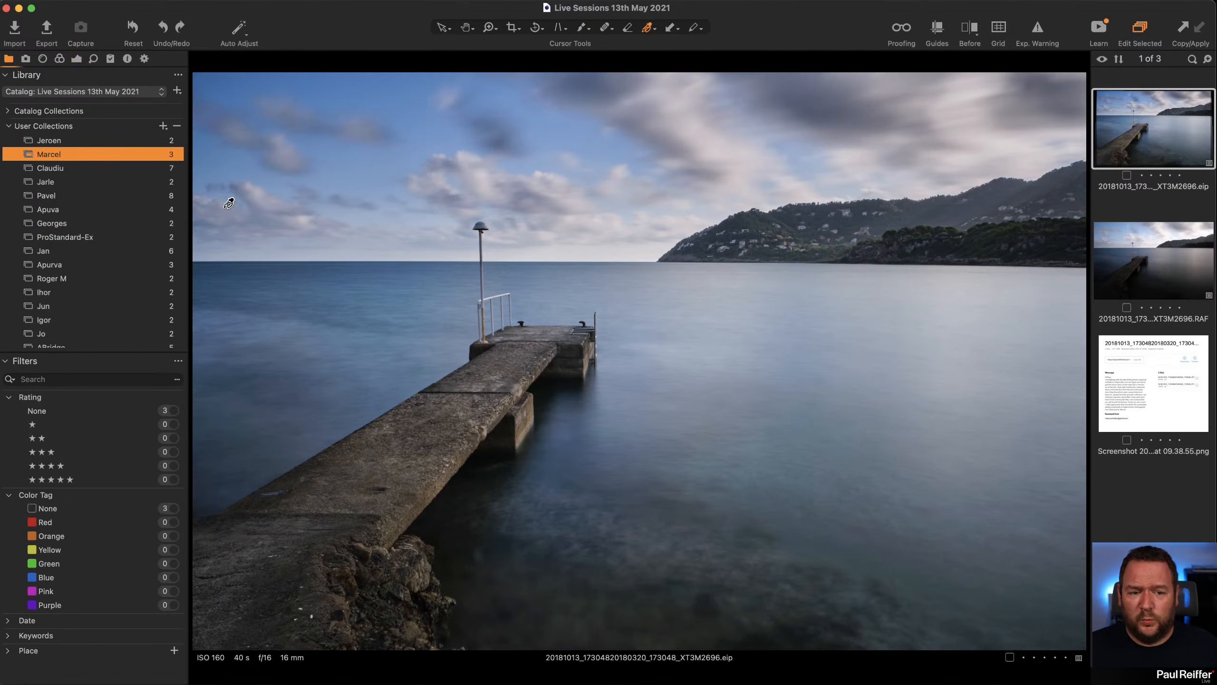
{"action": "left_click", "coordinate": [51, 169]}
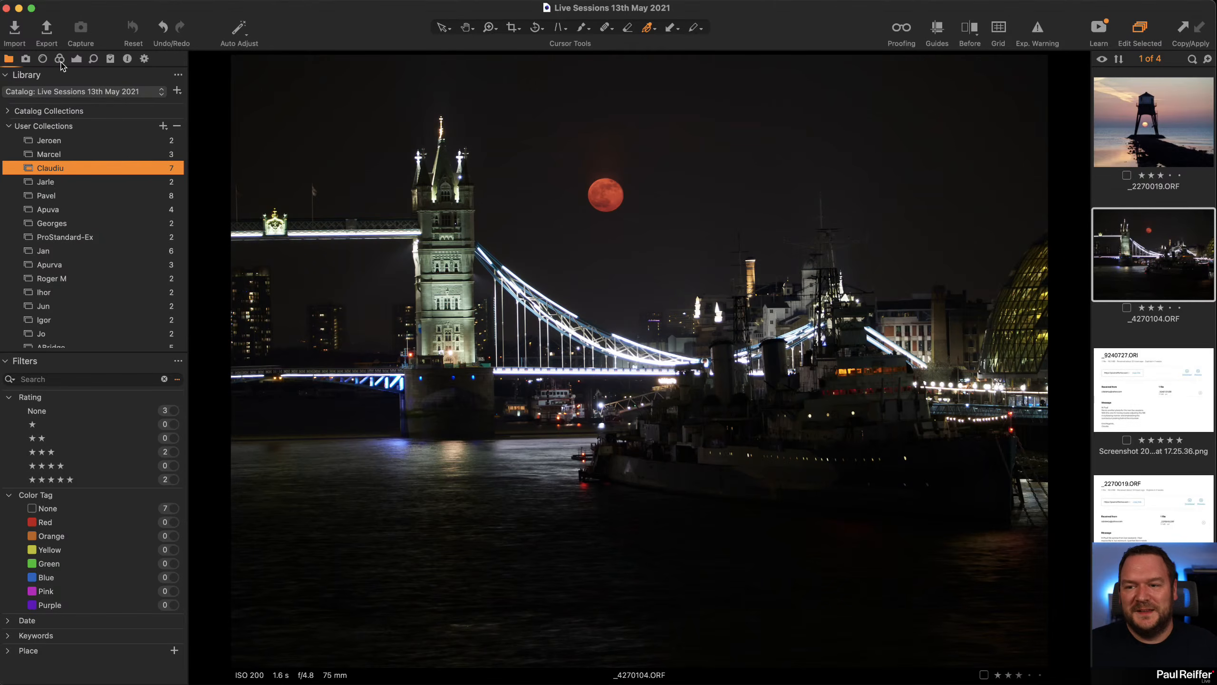
{"action": "left_click", "coordinate": [76, 60]}
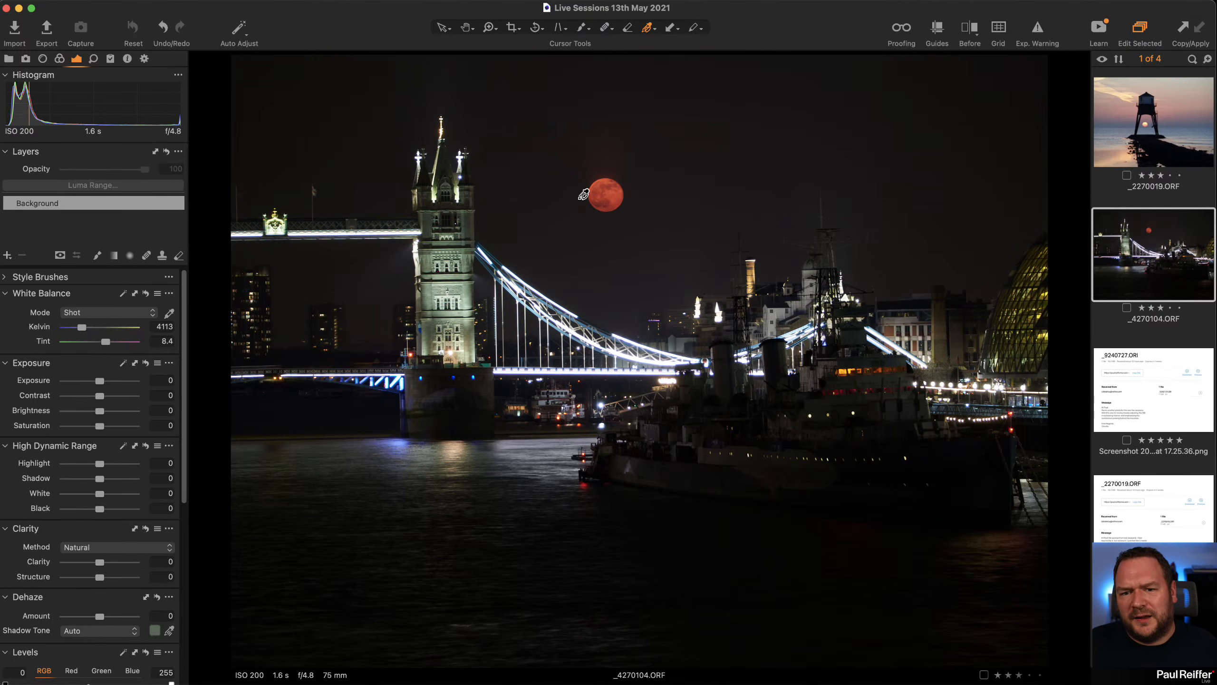
Step: Examine the red moon and its surrounding glow, and the bridge's bright lights up close, and return to the full photo
{"action": "key", "text": "z"}
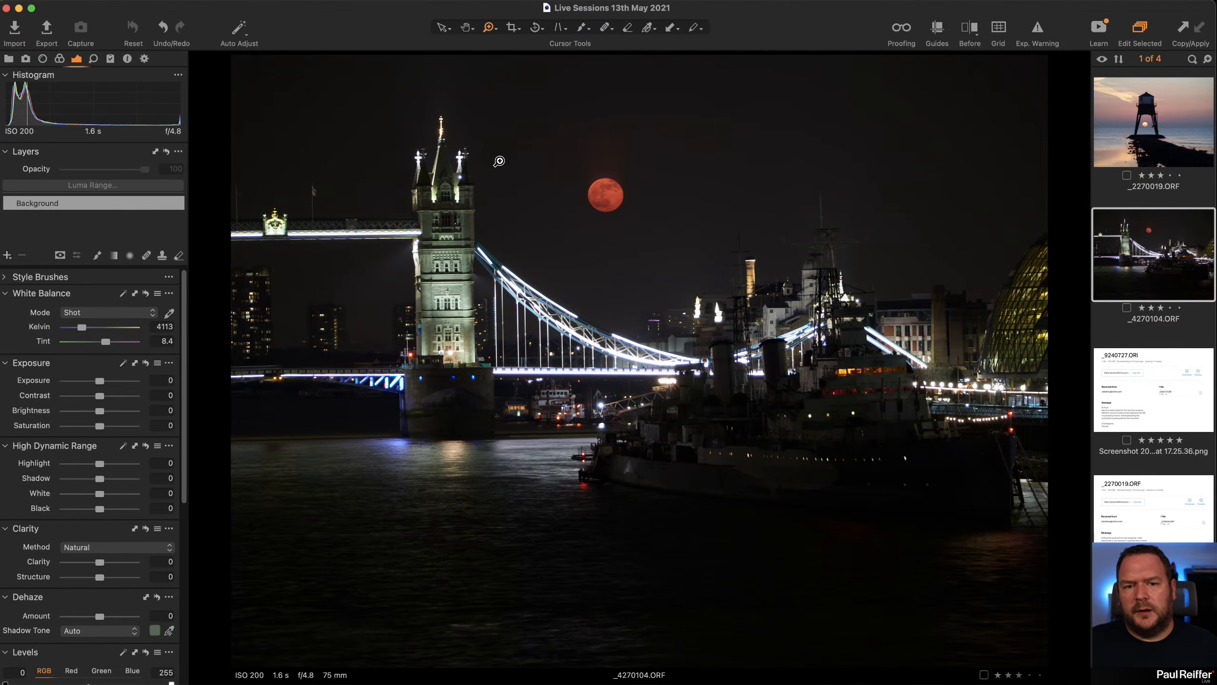
{"action": "left_click_drag", "start_coordinate": [475, 87], "coordinate": [743, 252]}
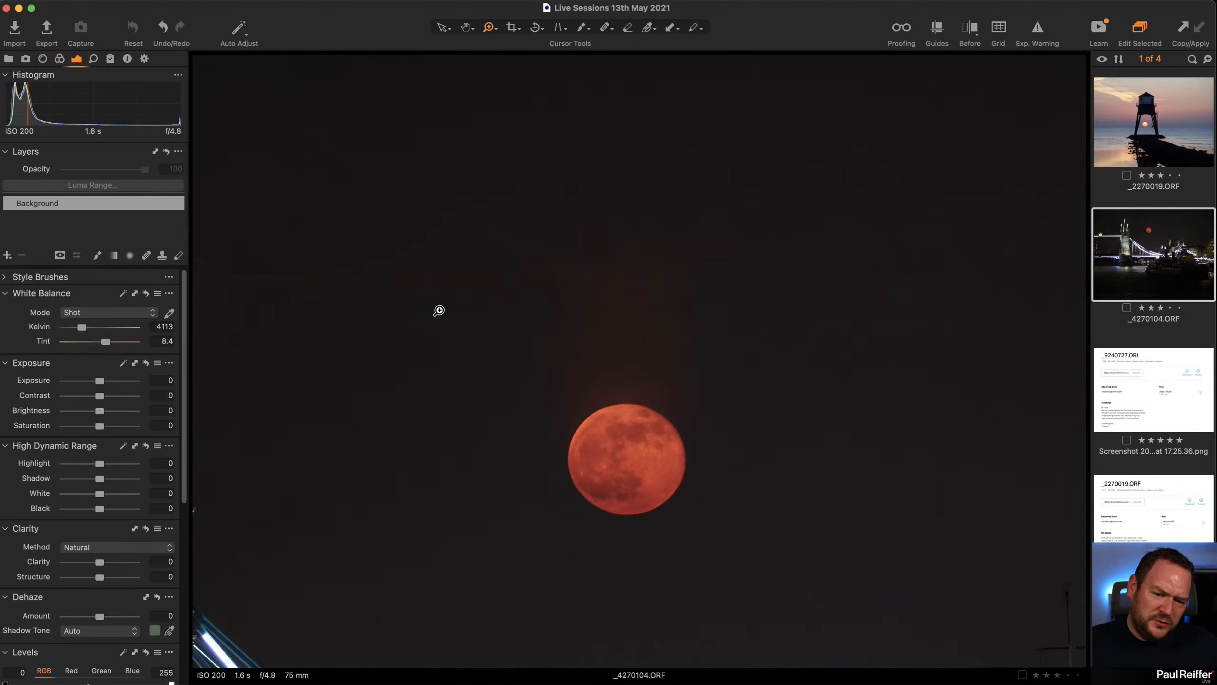
{"action": "left_click", "coordinate": [641, 340], "text": "alt"}
{"action": "left_click", "coordinate": [627, 197], "text": "alt"}
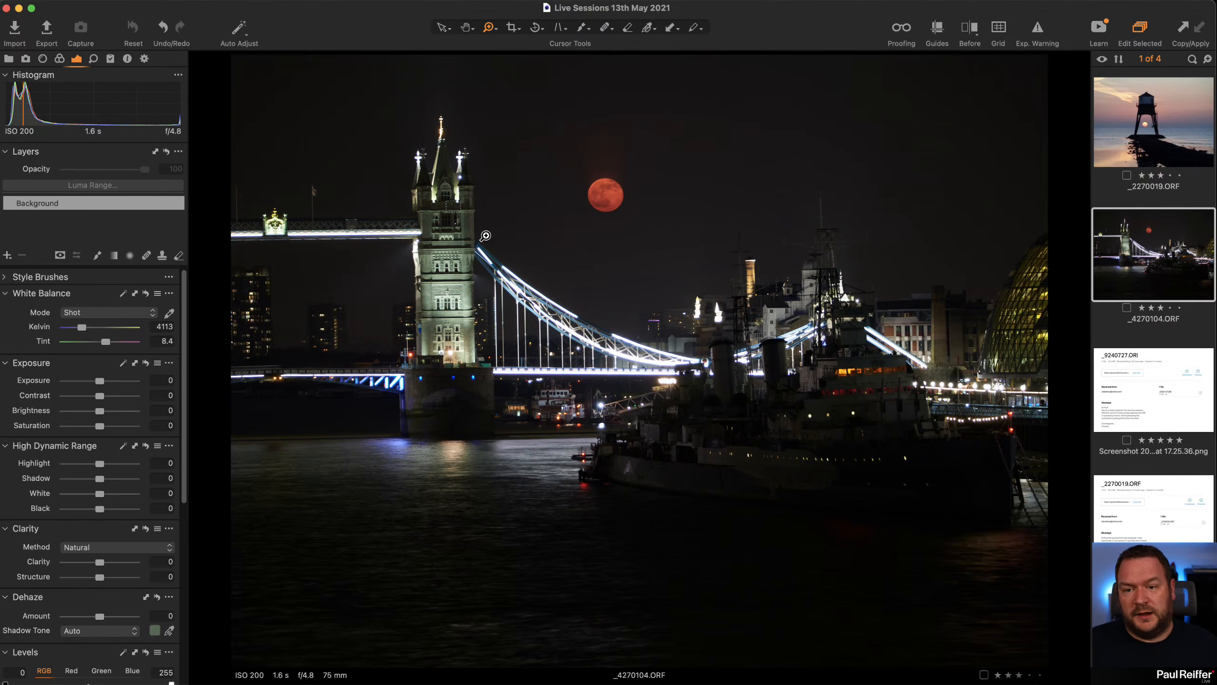
{"action": "left_click_drag", "start_coordinate": [485, 235], "coordinate": [666, 394]}
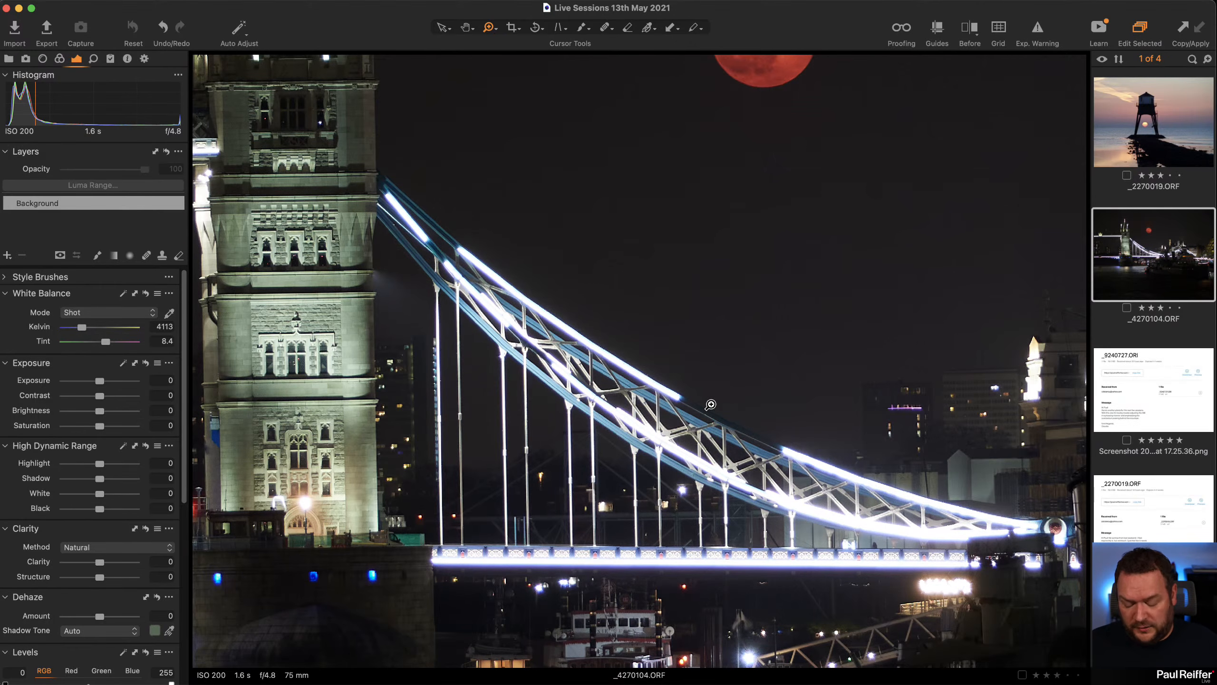
{"action": "left_click", "coordinate": [698, 389], "text": "alt"}
{"action": "left_click", "coordinate": [593, 348], "text": "alt"}
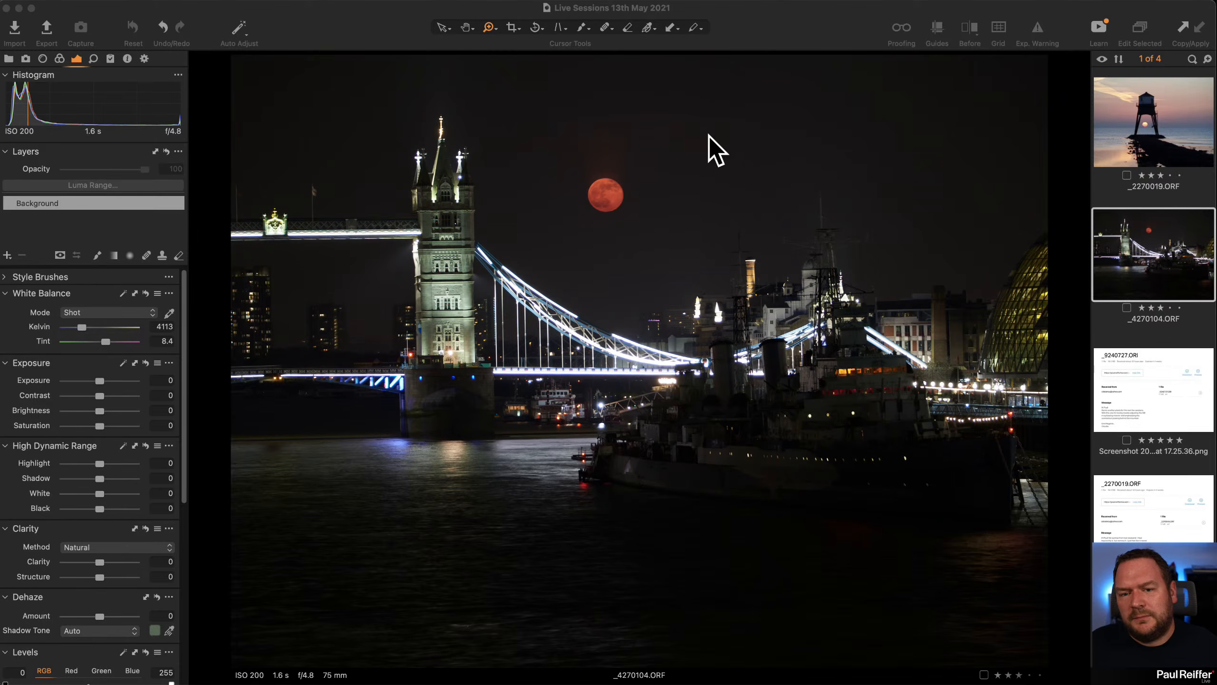
{"action": "left_click_drag", "start_coordinate": [549, 121], "coordinate": [641, 165]}
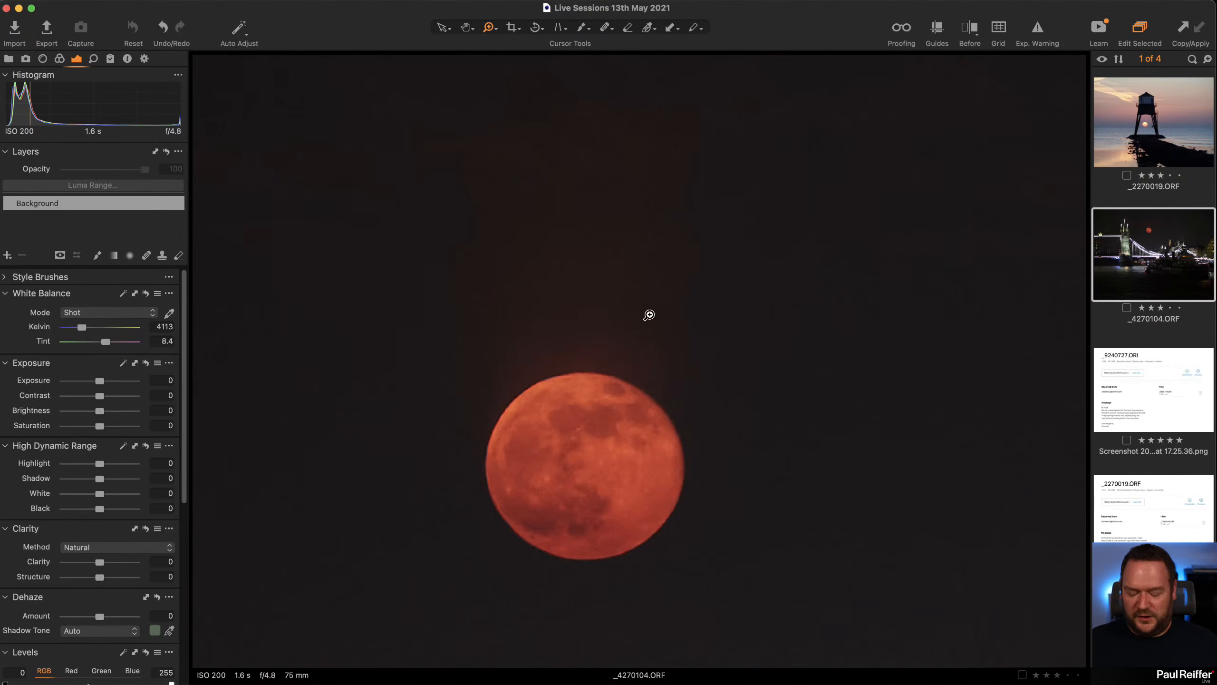
{"action": "left_click", "coordinate": [718, 323], "text": "alt"}
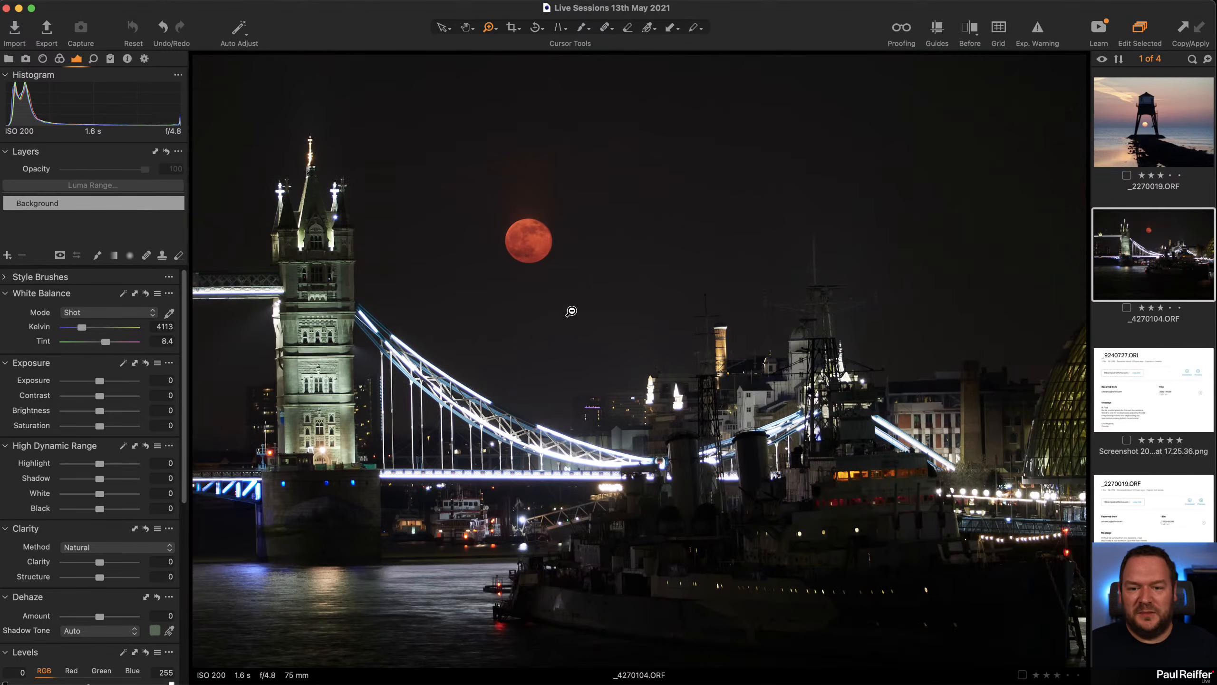
{"action": "left_click", "coordinate": [556, 241], "text": "alt"}
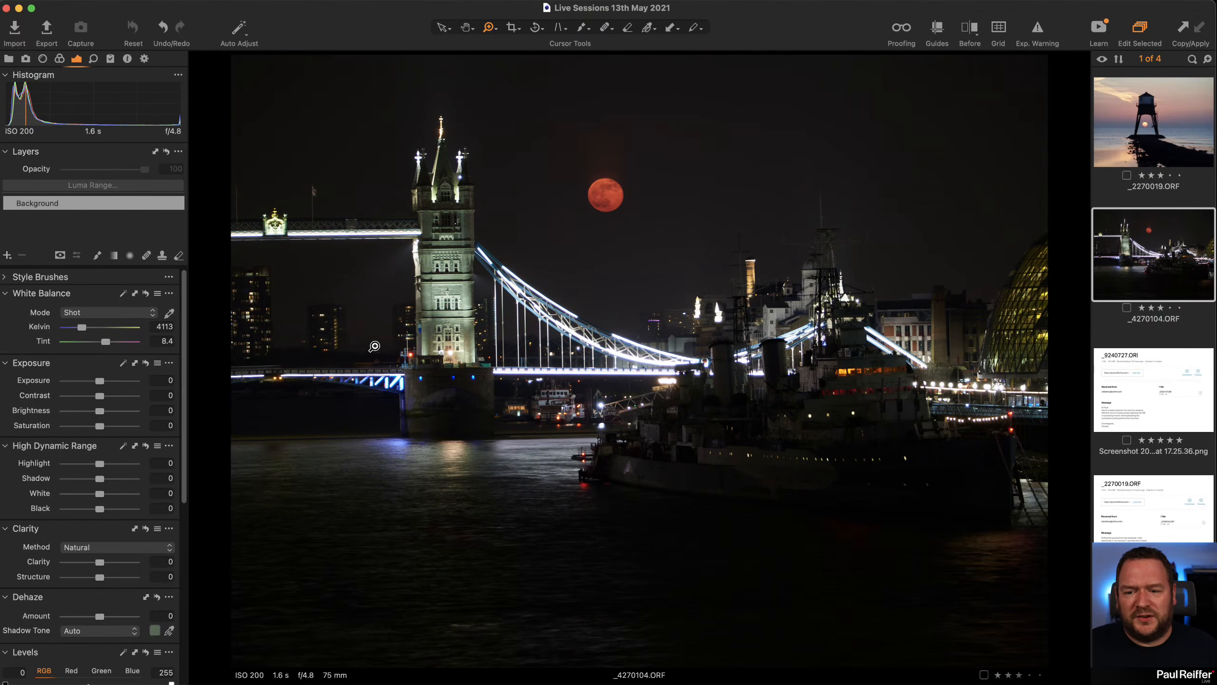
Step: Enable chromatic aberration correction for the bridge photo, using the _4270104.ORF analysis
{"action": "left_click", "coordinate": [42, 58]}
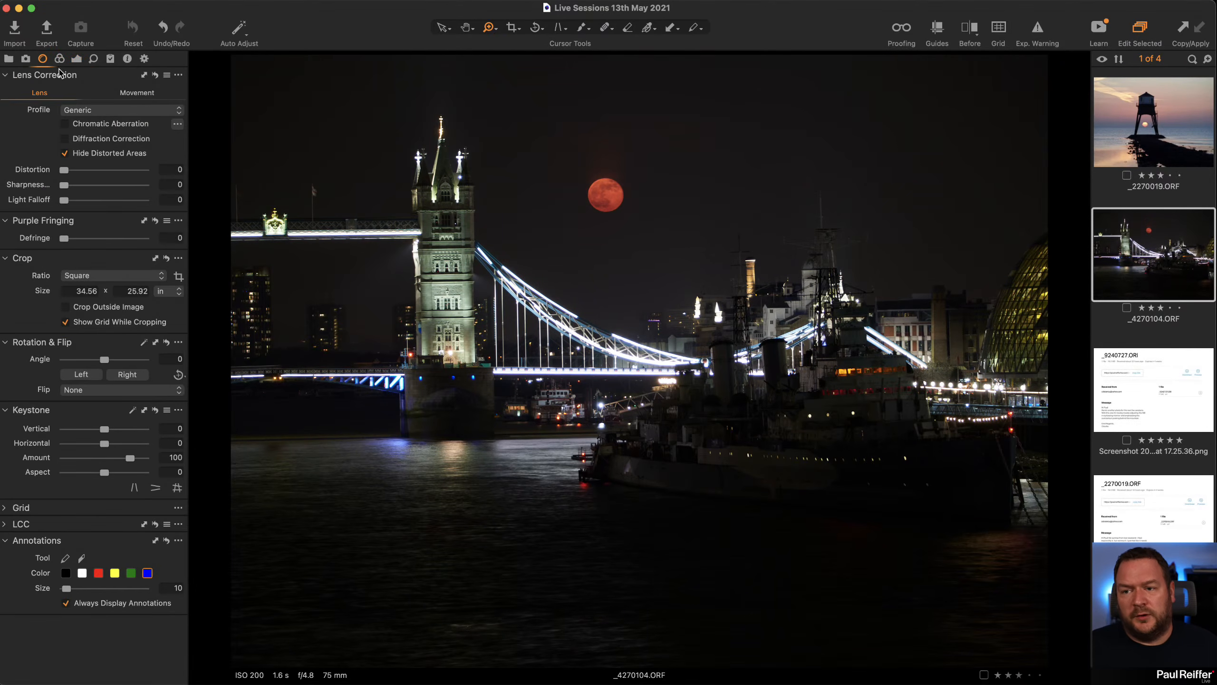
{"action": "left_click", "coordinate": [103, 111]}
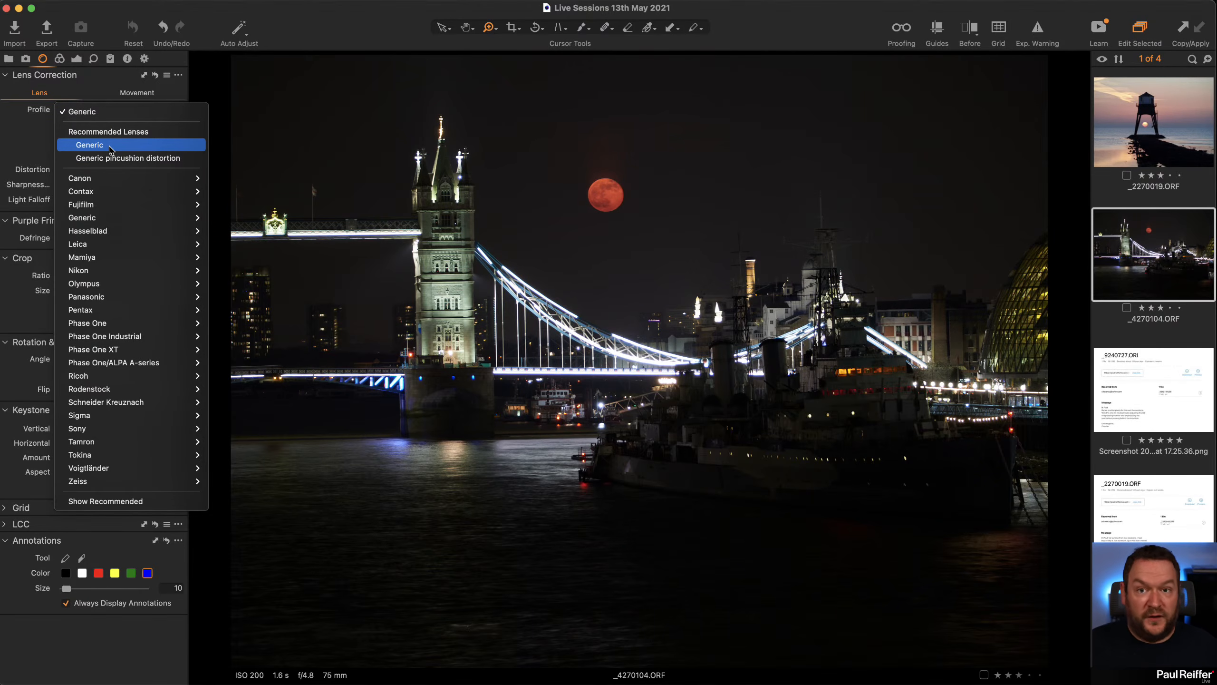
{"action": "left_click", "coordinate": [19, 132]}
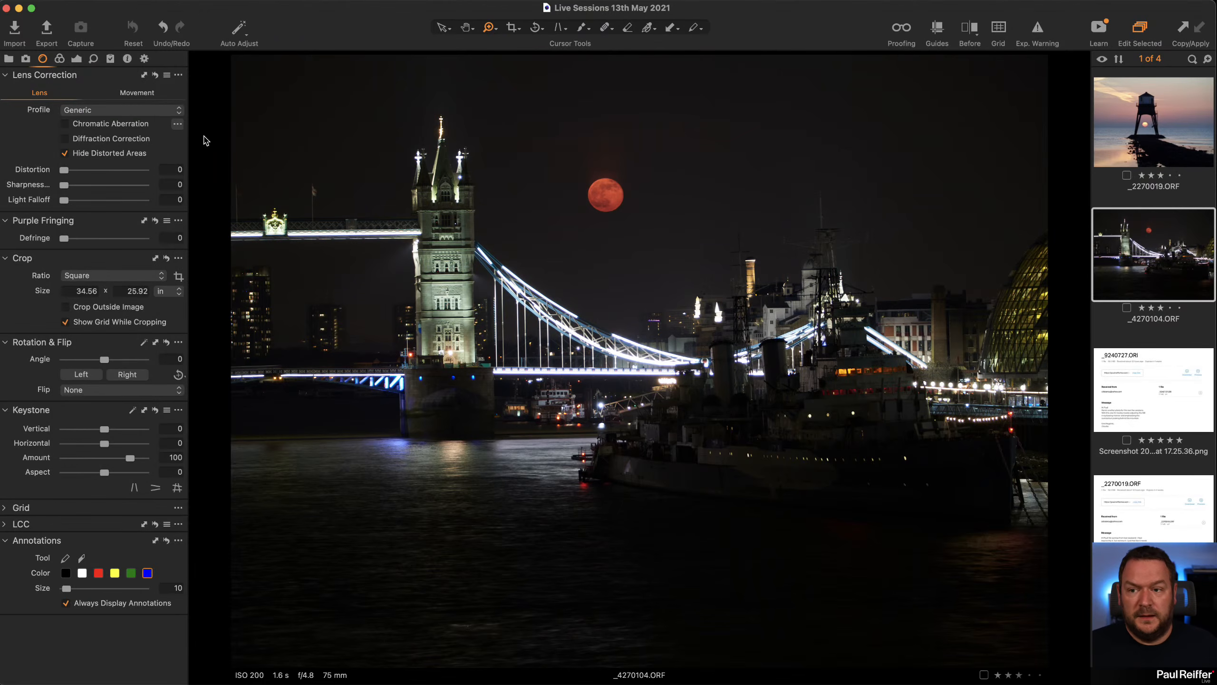
{"action": "left_click", "coordinate": [90, 125]}
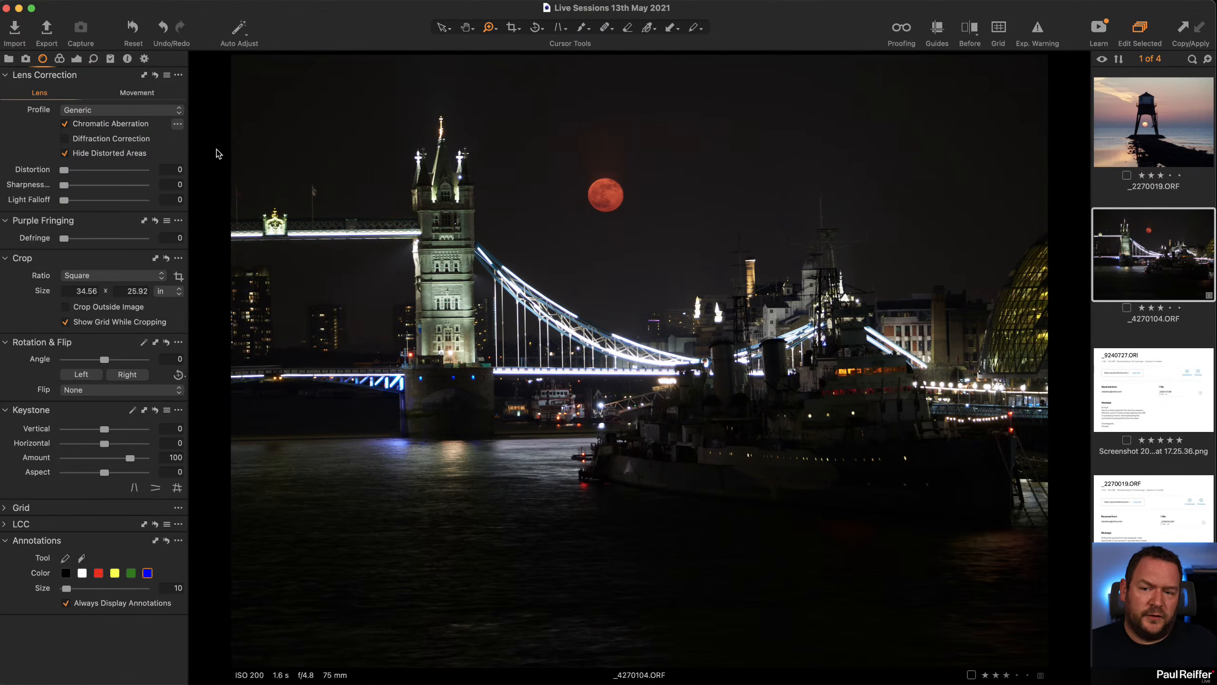
{"action": "left_click", "coordinate": [177, 123]}
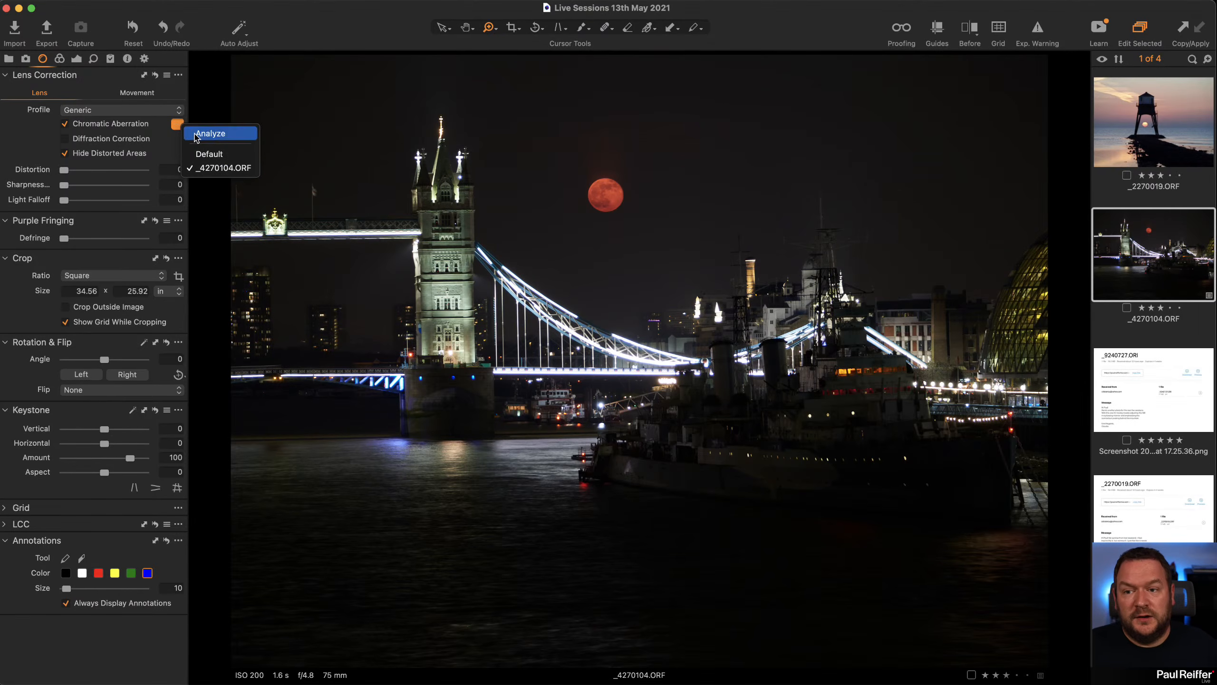
{"action": "left_click", "coordinate": [220, 168]}
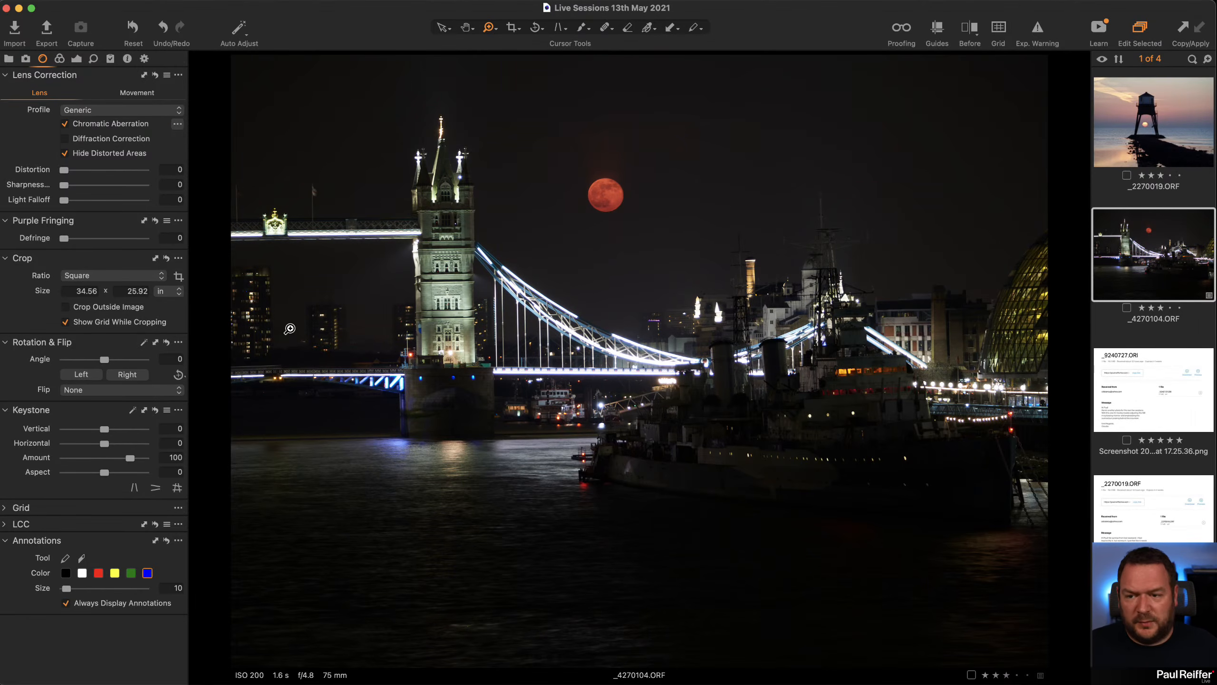
Step: Add a new filled adjustment layer to the bridge photo and name it Base Adjustments
{"action": "left_click_drag", "start_coordinate": [358, 198], "coordinate": [570, 435]}
{"action": "left_click", "coordinate": [668, 347]}
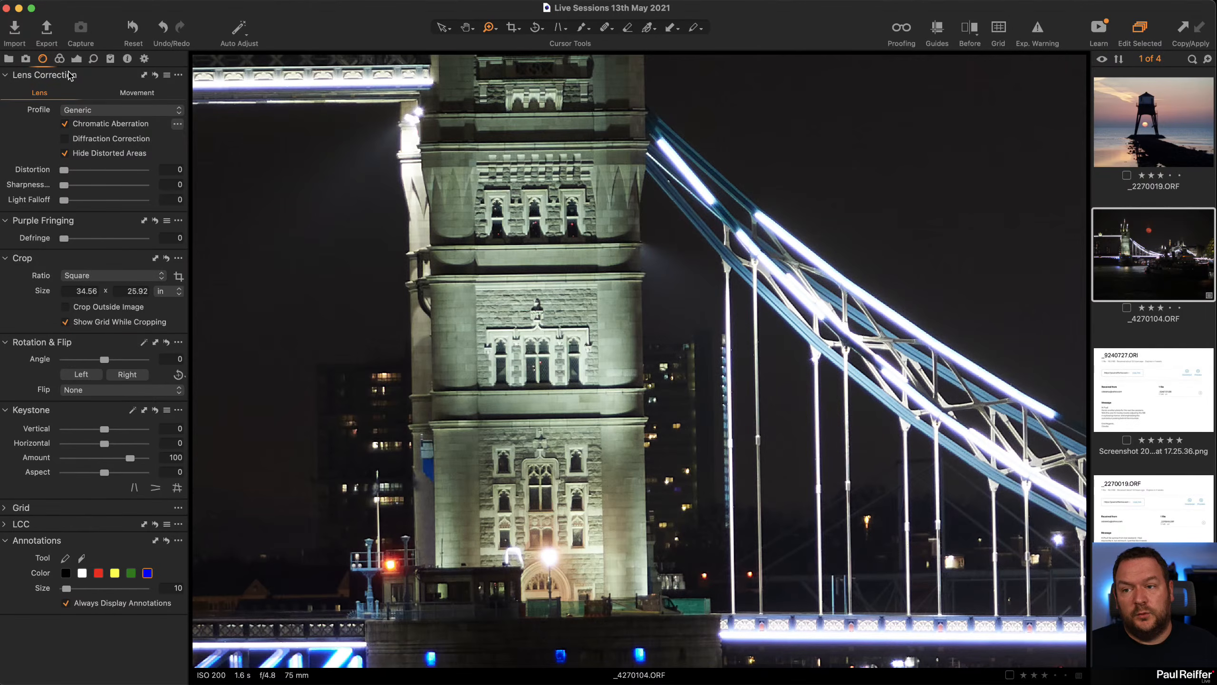
{"action": "left_click", "coordinate": [76, 58]}
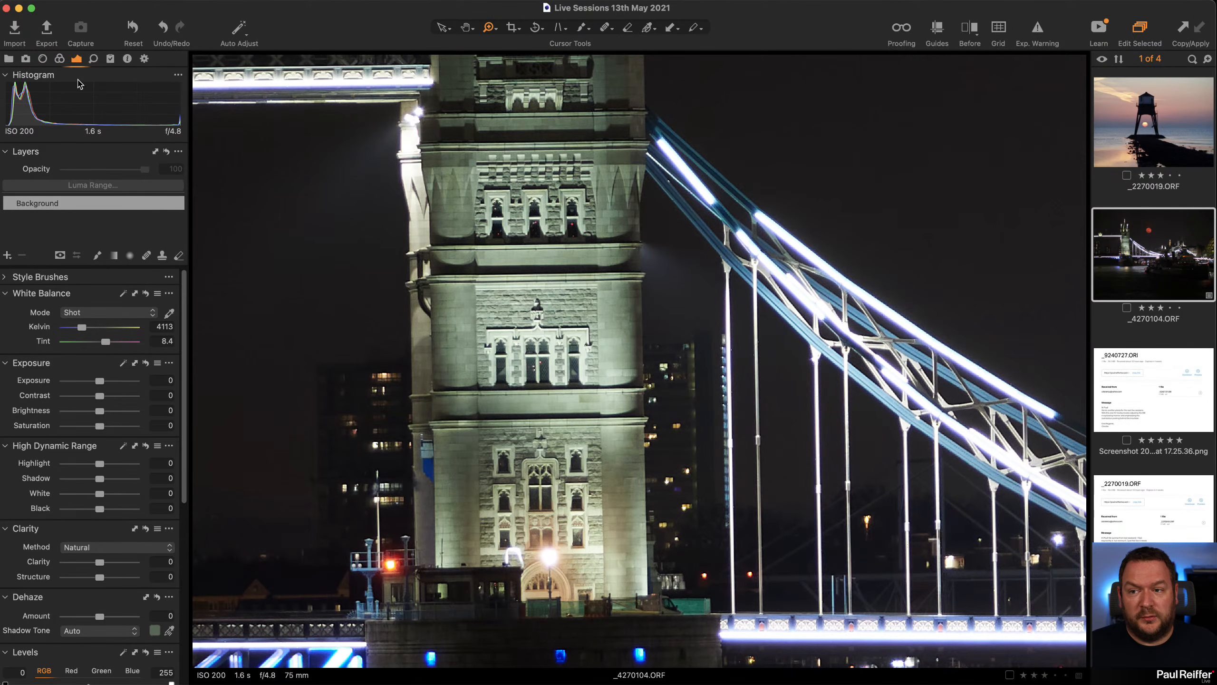
{"action": "left_click", "coordinate": [7, 256]}
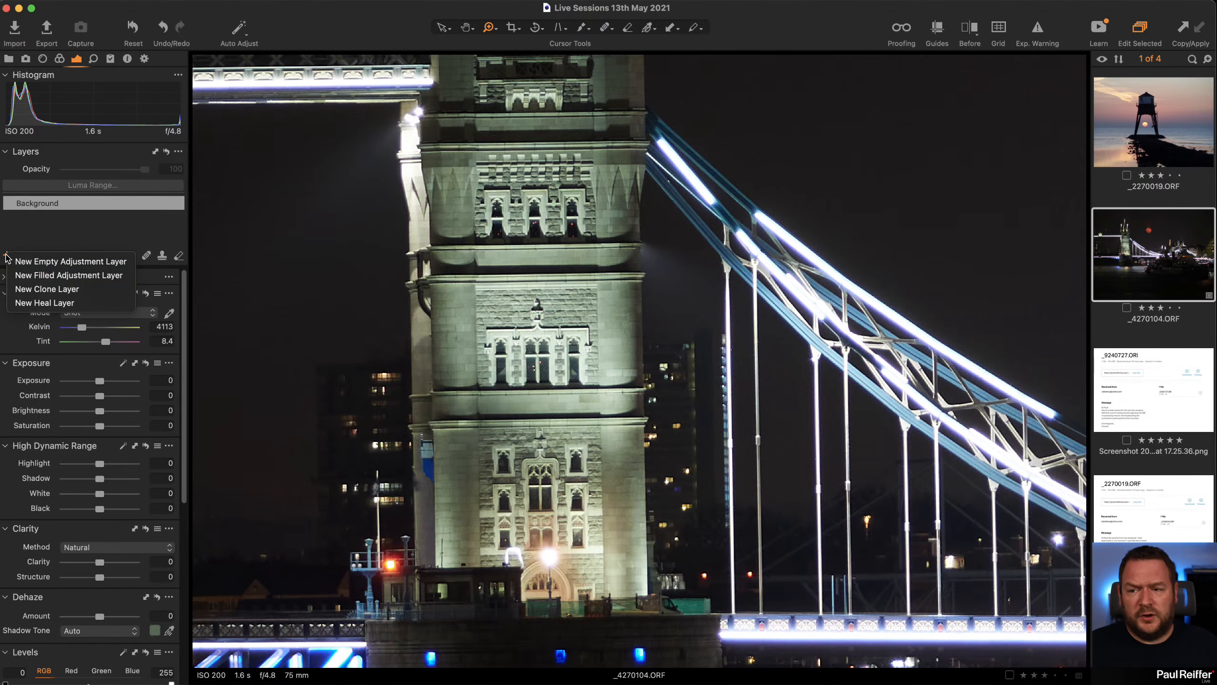
{"action": "left_click", "coordinate": [80, 279]}
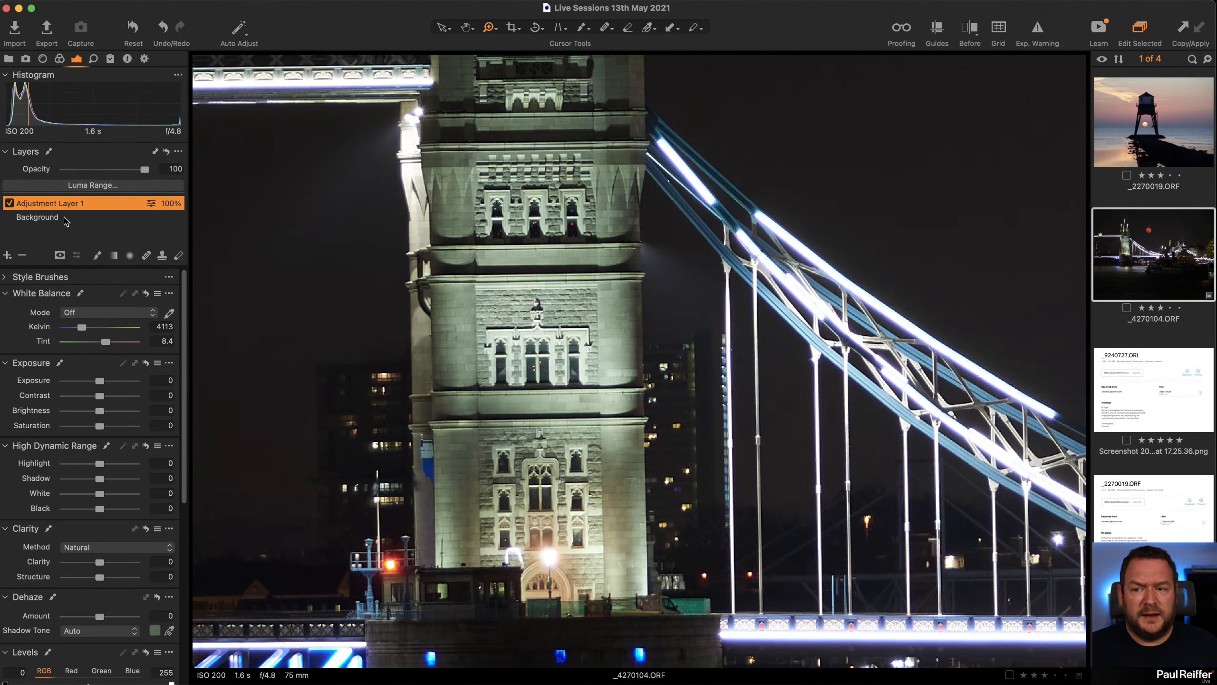
{"action": "double_click", "coordinate": [52, 207]}
{"action": "type", "text": "B"}
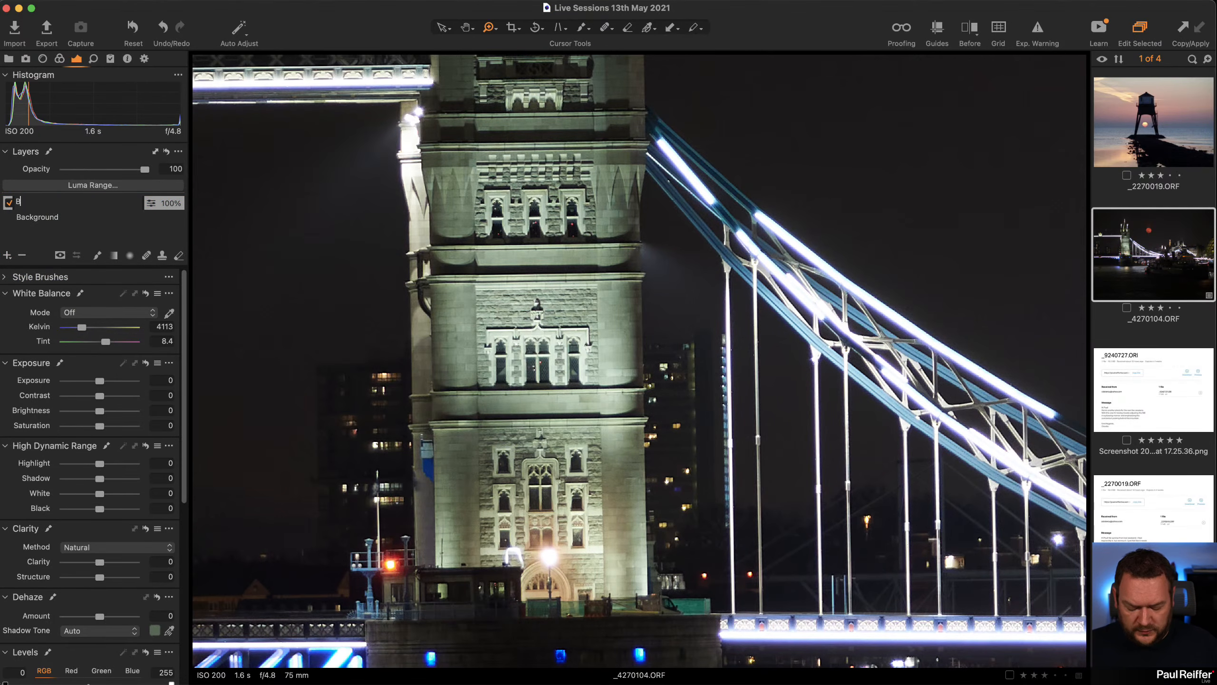
{"action": "type", "text": "ase Adjustment"}
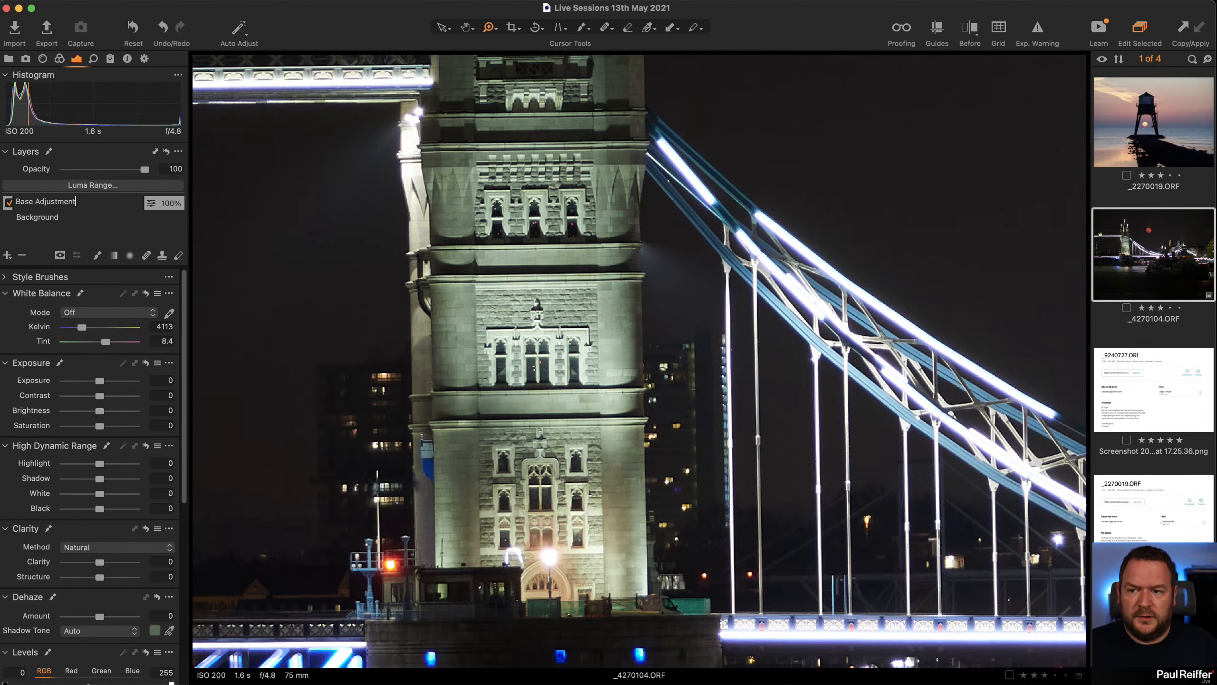
{"action": "type", "text": "s"}
{"action": "key", "text": "Return"}
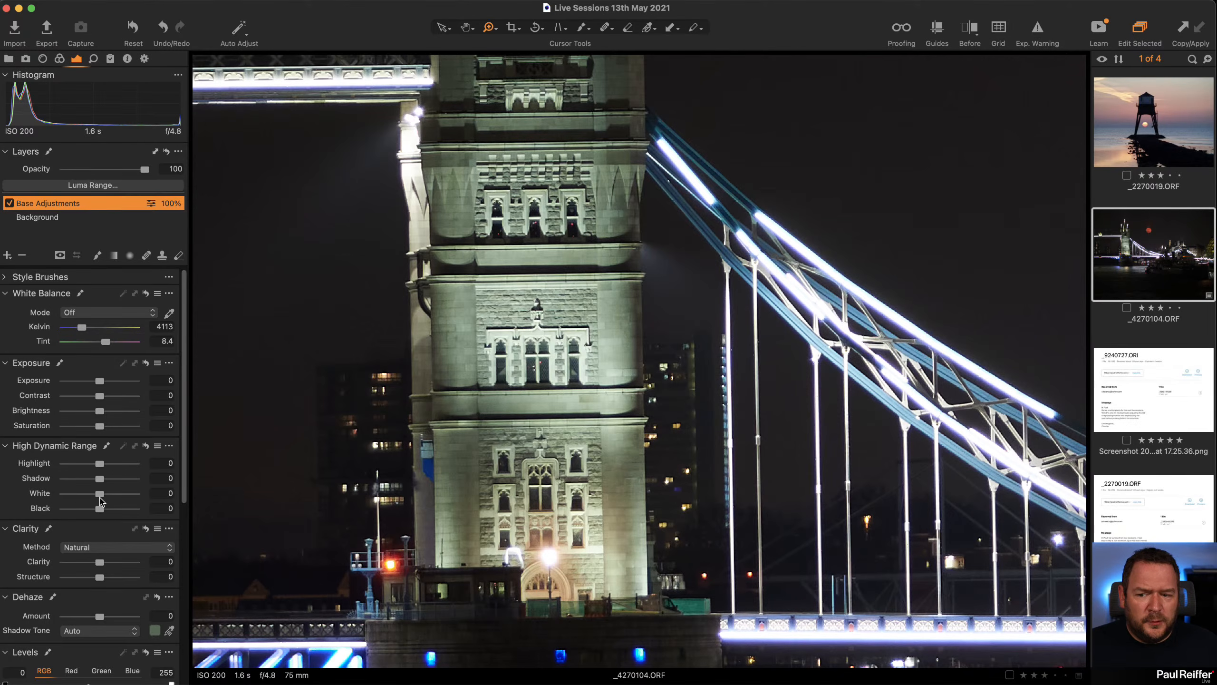
Step: Set White to -100 and Highlight to -78 on the Base Adjustments layer, and compare the tower with the layer off and on
{"action": "left_click_drag", "start_coordinate": [100, 498], "coordinate": [37, 500]}
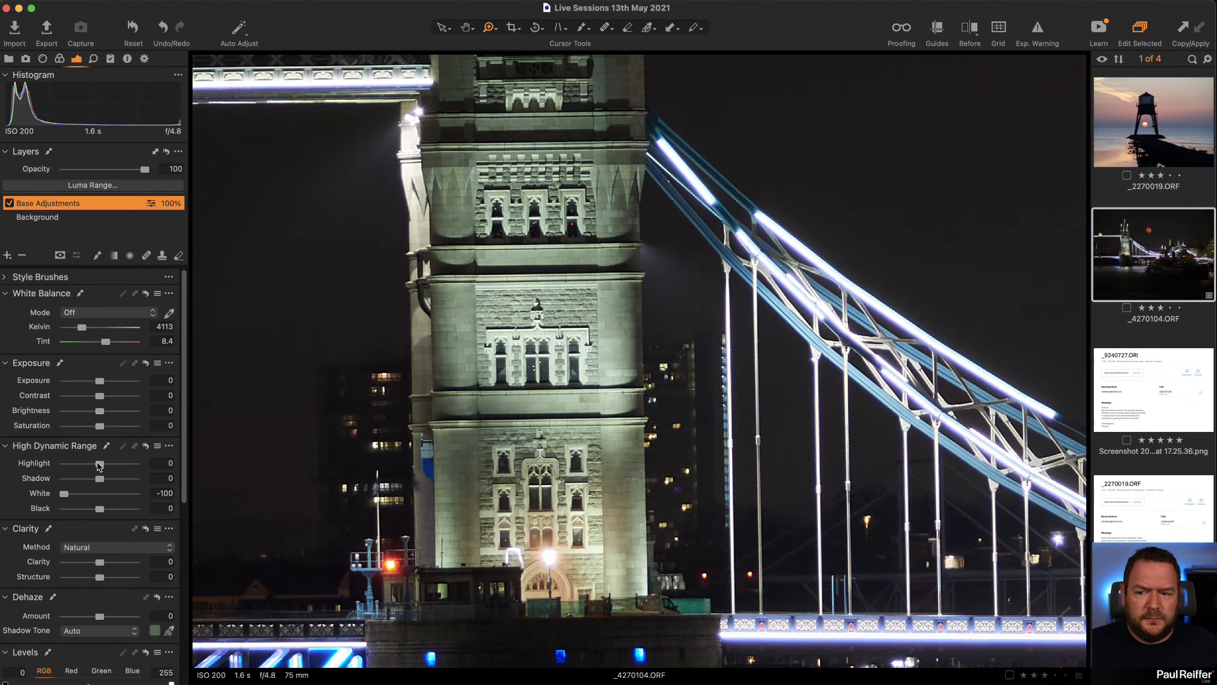
{"action": "left_click_drag", "start_coordinate": [99, 464], "coordinate": [72, 464]}
{"action": "left_click", "coordinate": [8, 202]}
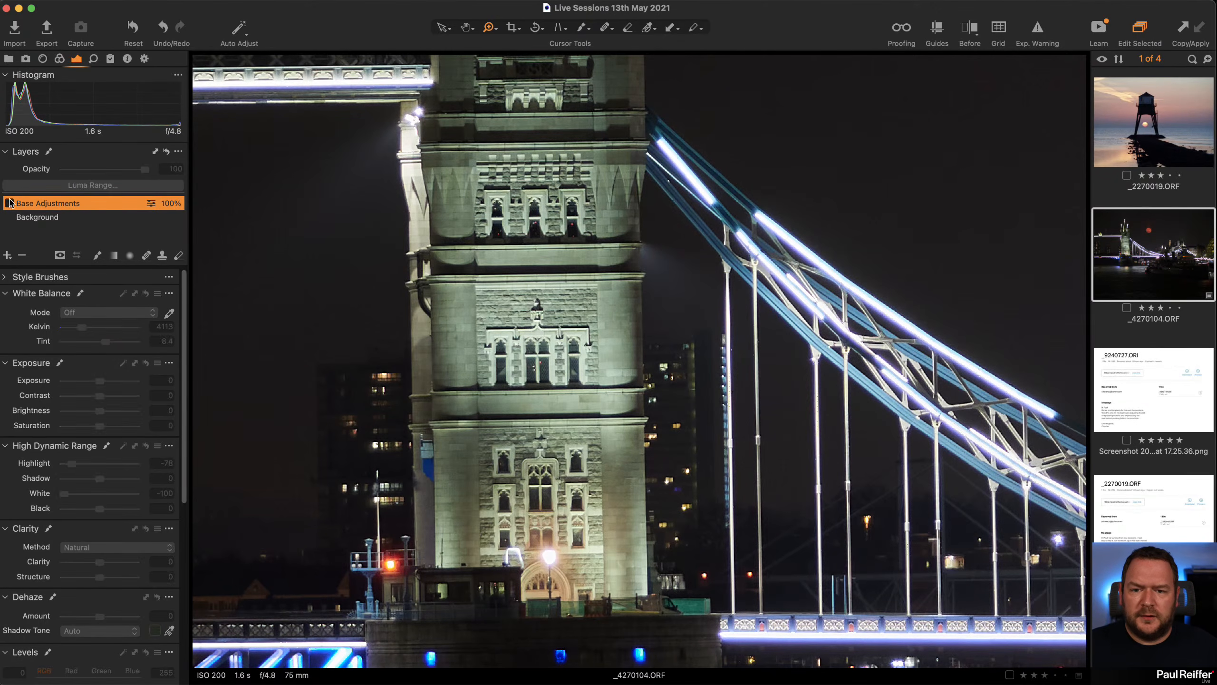
{"action": "left_click", "coordinate": [8, 202]}
Step: Examine the bridge lights and the illuminated spires up close, comparing them with the Base Adjustments layer off and on
{"action": "left_click_drag", "start_coordinate": [913, 619], "coordinate": [542, 476]}
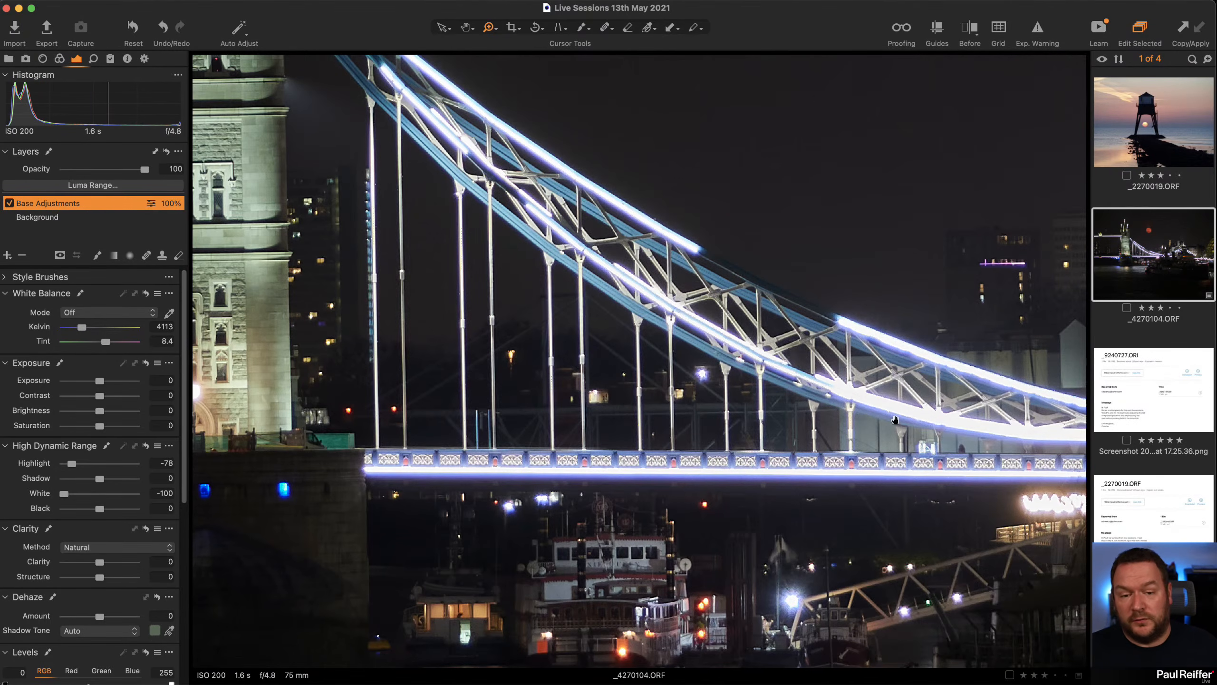
{"action": "left_click_drag", "start_coordinate": [918, 424], "coordinate": [378, 419]}
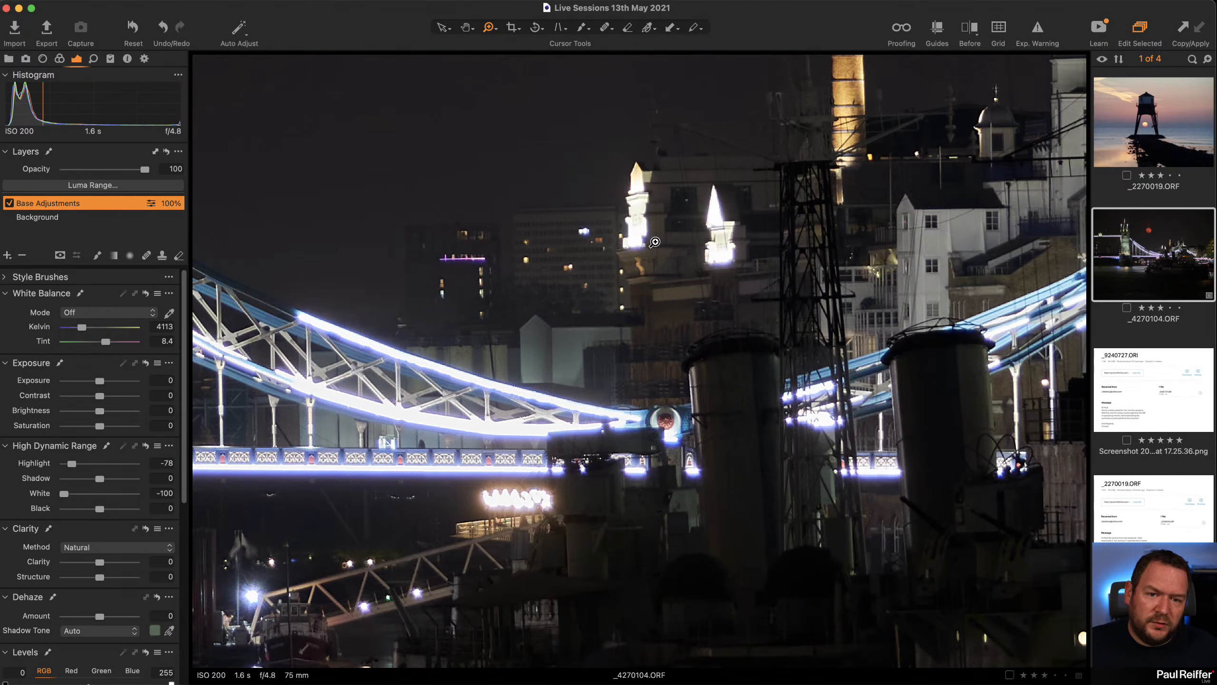
{"action": "left_click", "coordinate": [8, 203]}
{"action": "left_click", "coordinate": [9, 204]}
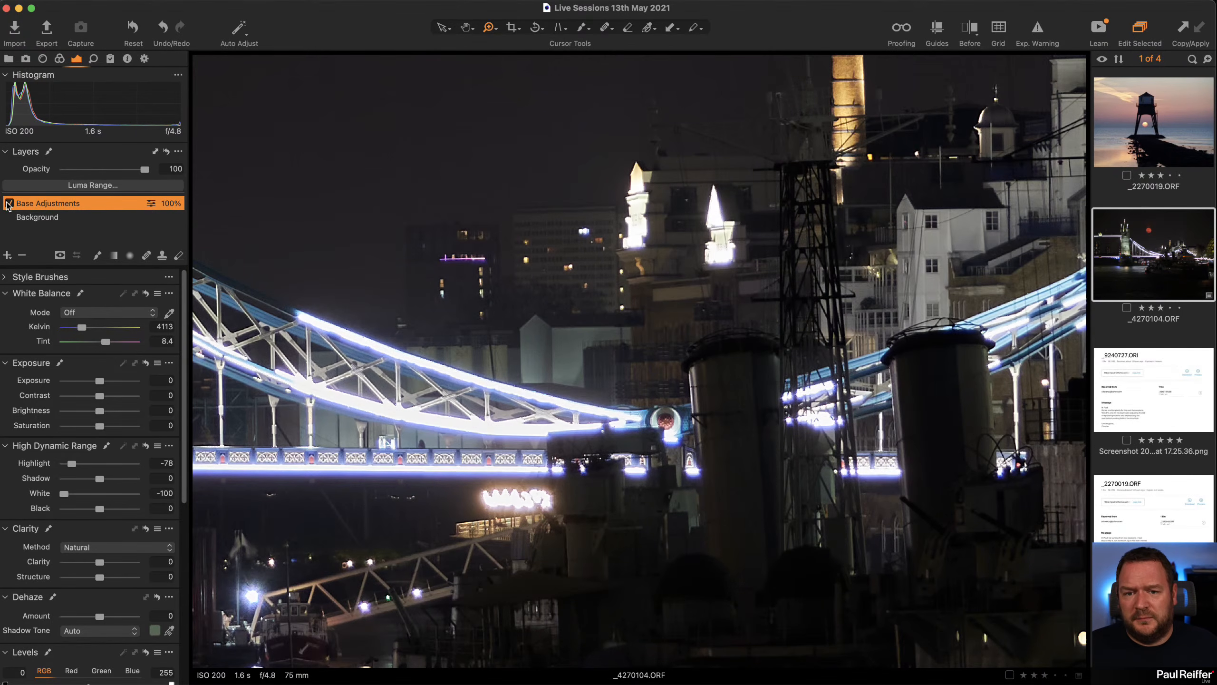
{"action": "left_click", "coordinate": [632, 219]}
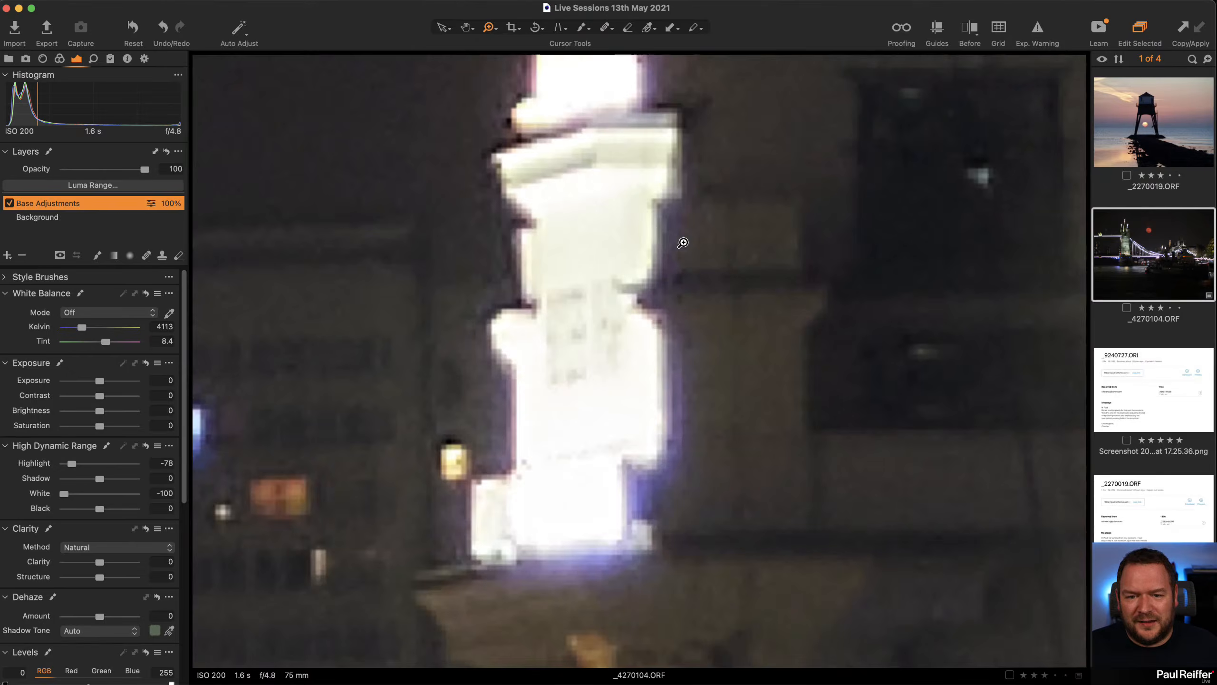
{"action": "left_click", "coordinate": [650, 342], "text": "alt"}
{"action": "left_click", "coordinate": [644, 339], "text": "alt"}
{"action": "left_click", "coordinate": [637, 357], "text": "alt"}
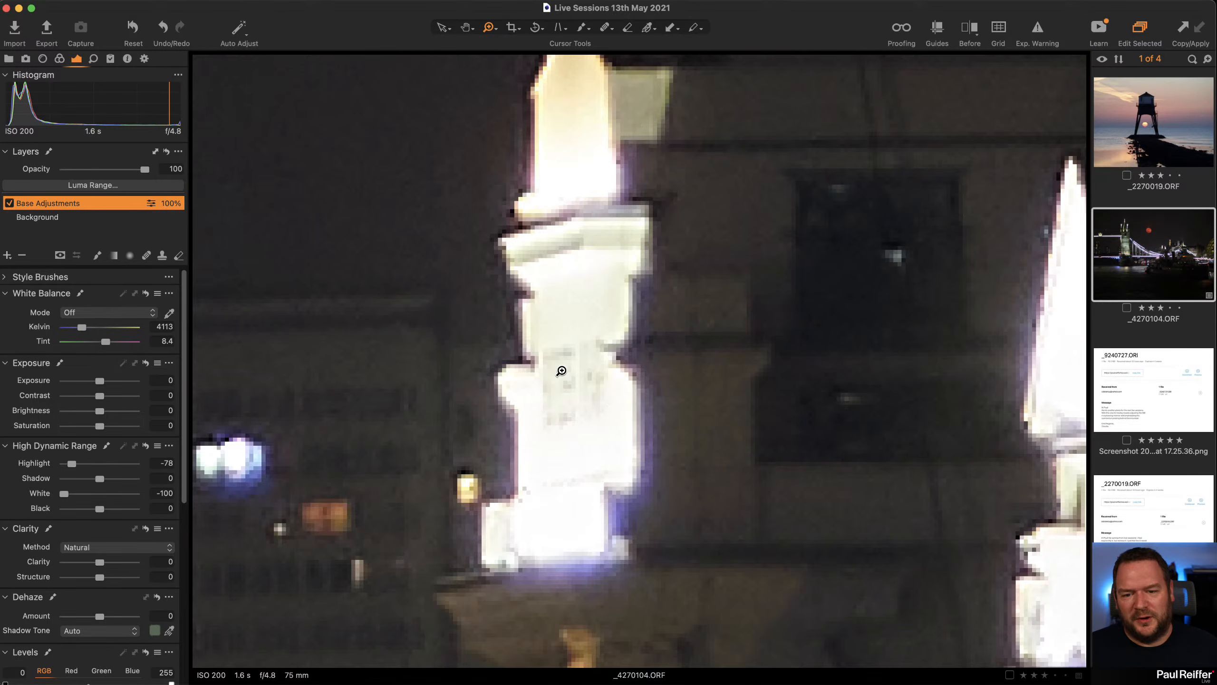
{"action": "left_click", "coordinate": [9, 203]}
{"action": "left_click", "coordinate": [9, 204]}
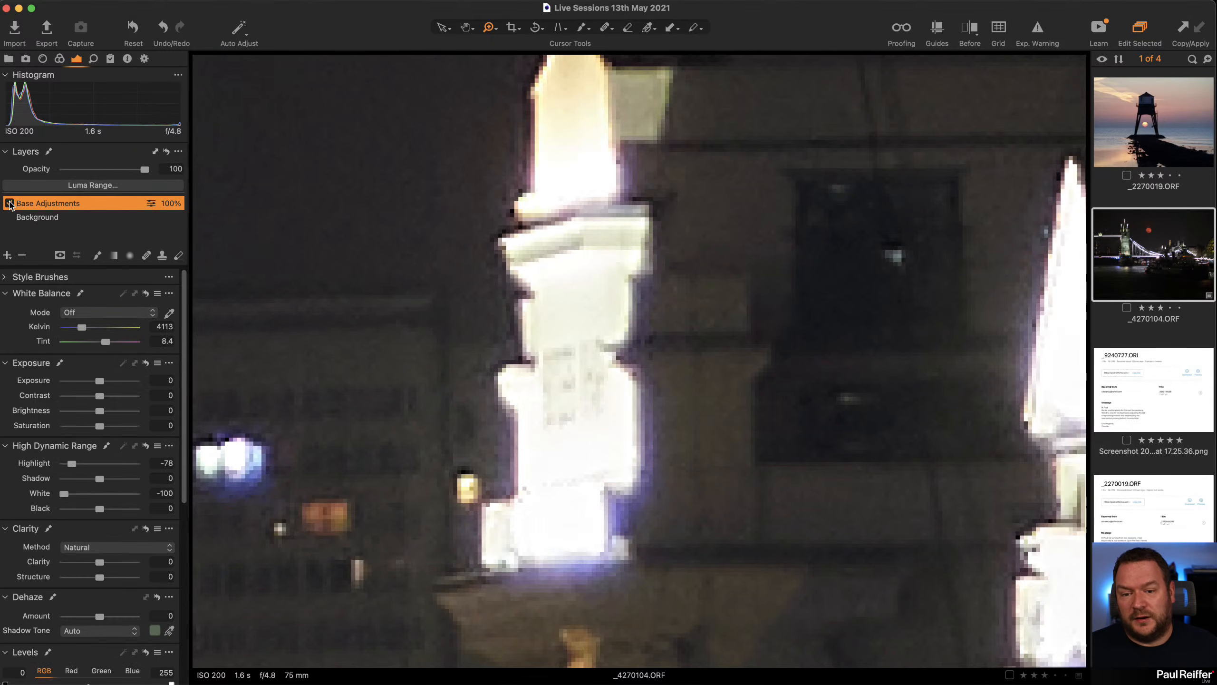
Step: Lift the dark areas of the whole bridge photo on the Base Adjustments layer by setting Shadow to 23 and Black to 4
{"action": "left_click", "coordinate": [538, 363], "text": "alt"}
{"action": "left_click", "coordinate": [539, 363], "text": "alt"}
{"action": "left_click", "coordinate": [539, 363], "text": "alt"}
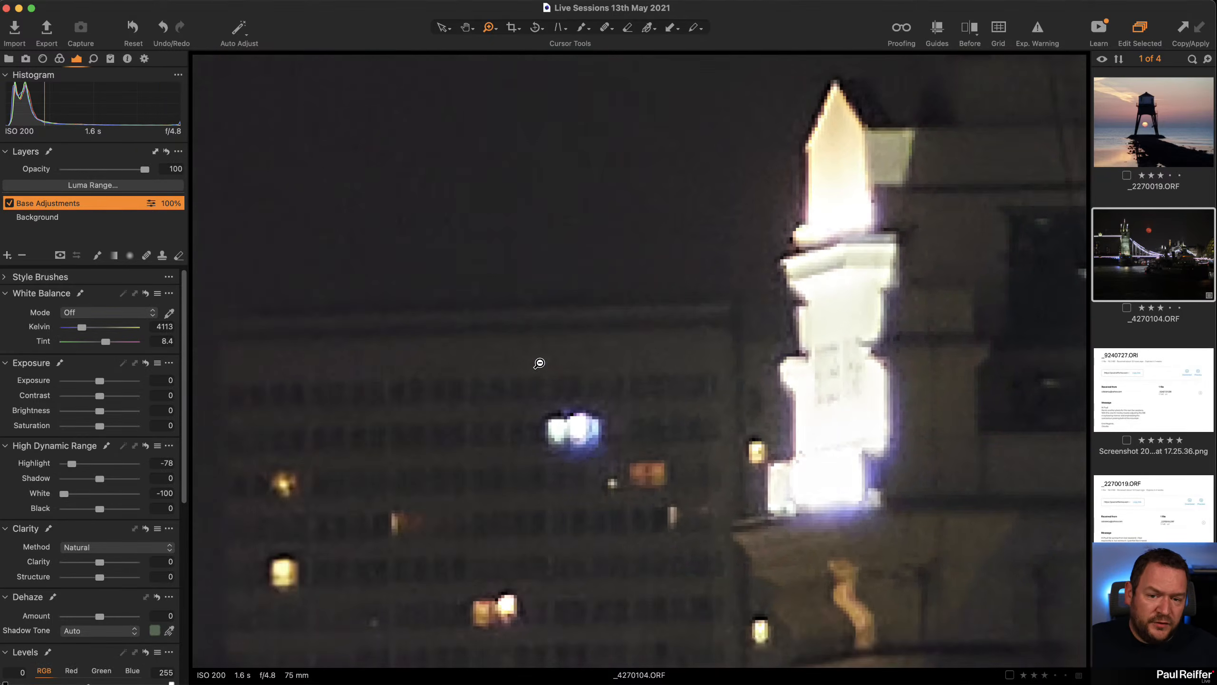
{"action": "left_click", "coordinate": [539, 363], "text": "alt"}
{"action": "left_click", "coordinate": [538, 362], "text": "alt"}
{"action": "left_click", "coordinate": [538, 363], "text": "alt"}
{"action": "left_click", "coordinate": [539, 362], "text": "alt"}
{"action": "left_click", "coordinate": [539, 363], "text": "alt"}
{"action": "left_click", "coordinate": [540, 363], "text": "alt"}
{"action": "left_click", "coordinate": [539, 363], "text": "alt"}
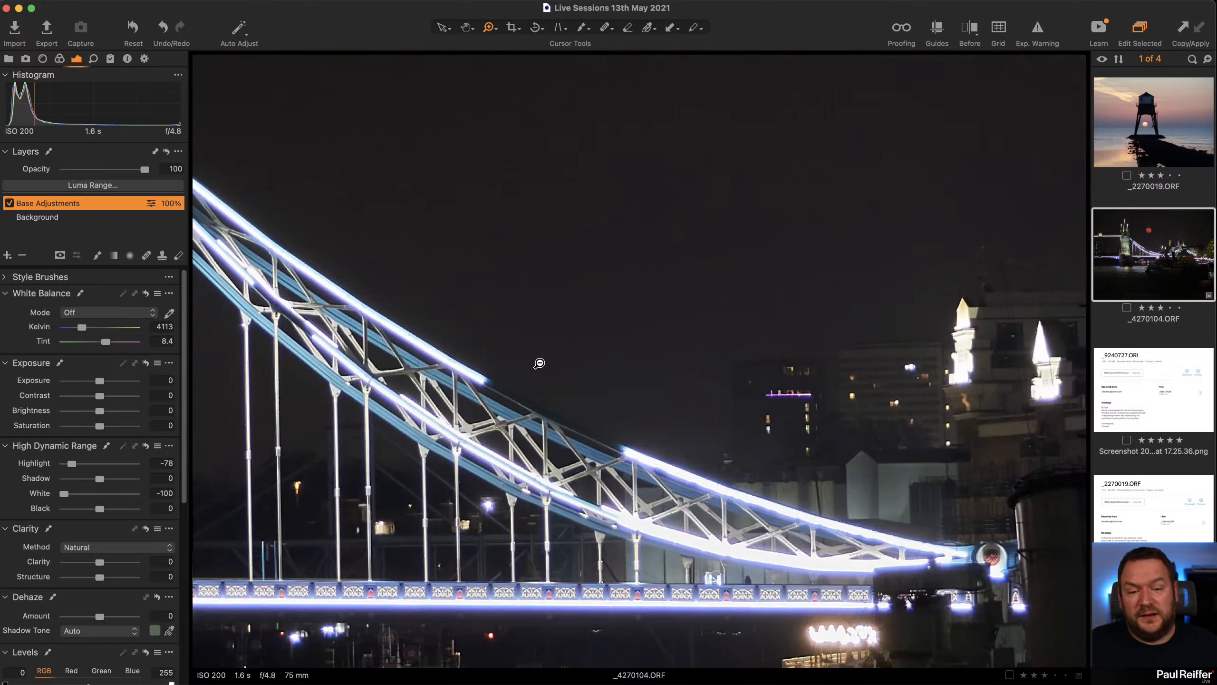
{"action": "left_click", "coordinate": [539, 363], "text": "alt"}
{"action": "left_click", "coordinate": [539, 363], "text": "alt"}
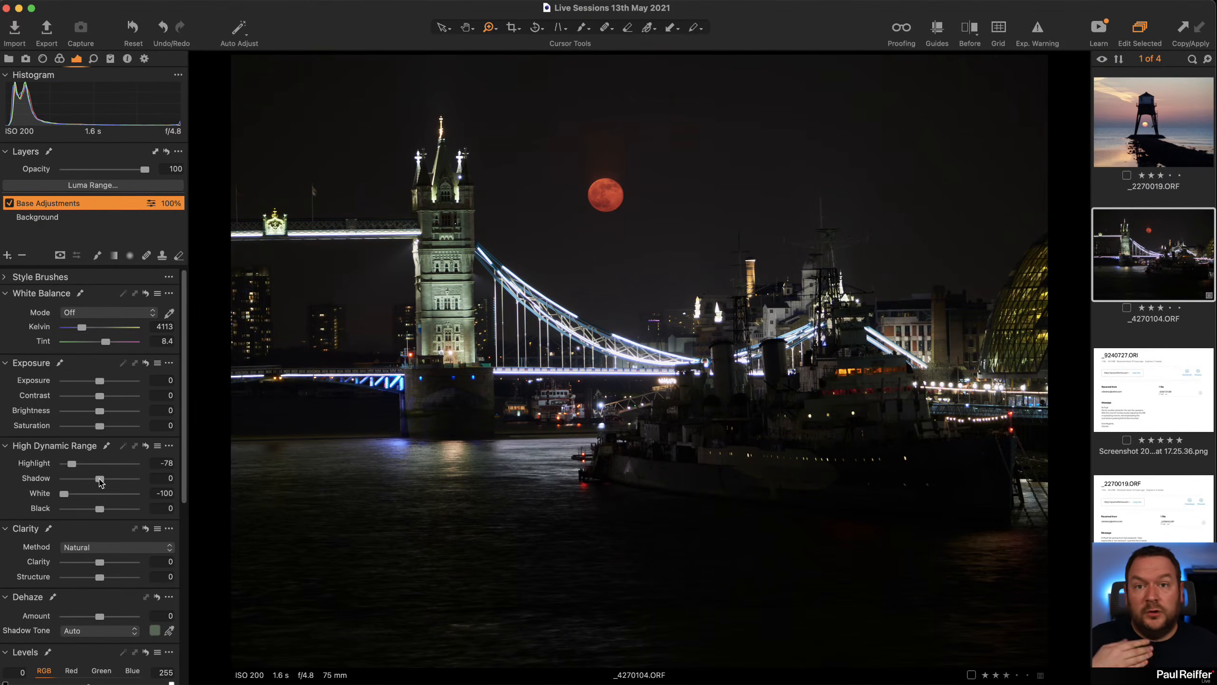
{"action": "left_click_drag", "start_coordinate": [100, 509], "coordinate": [114, 511]}
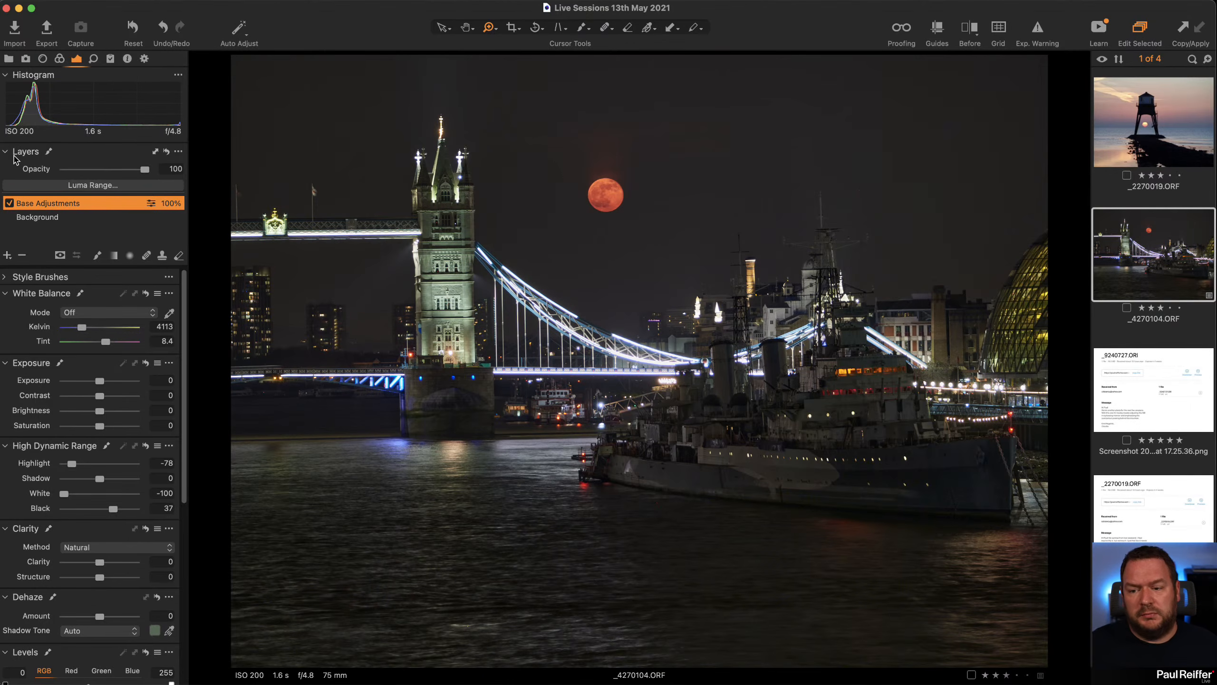
{"action": "double_click", "coordinate": [114, 510]}
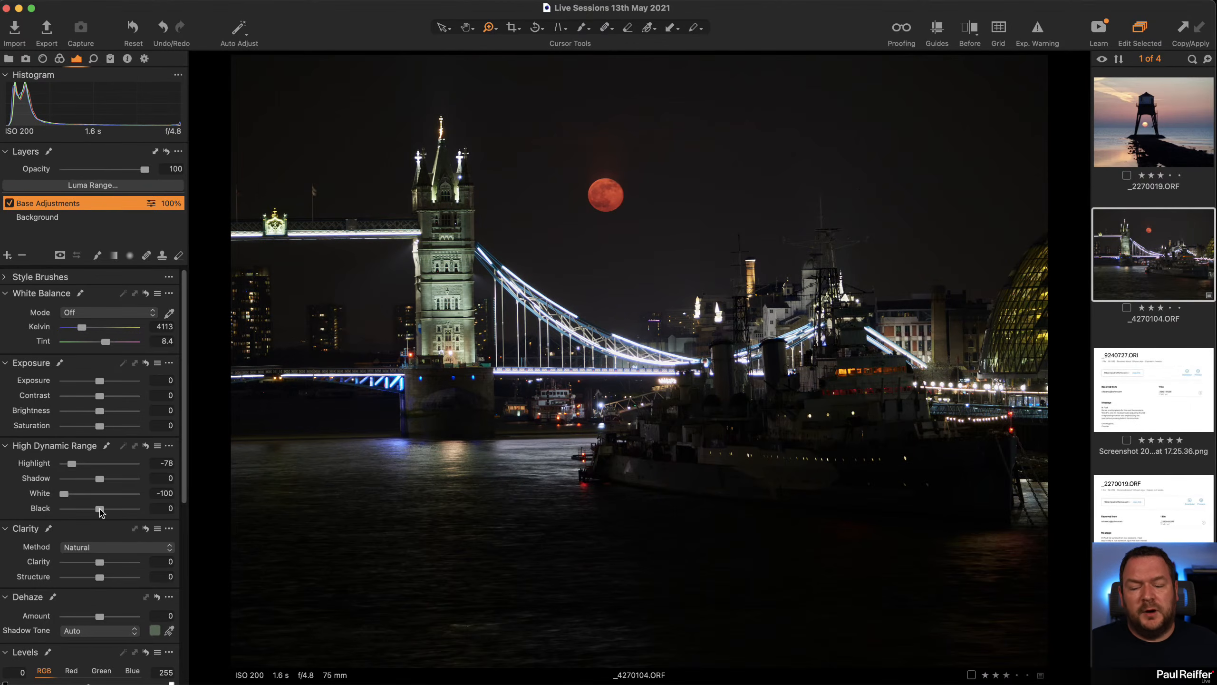
{"action": "left_click_drag", "start_coordinate": [96, 479], "coordinate": [101, 512]}
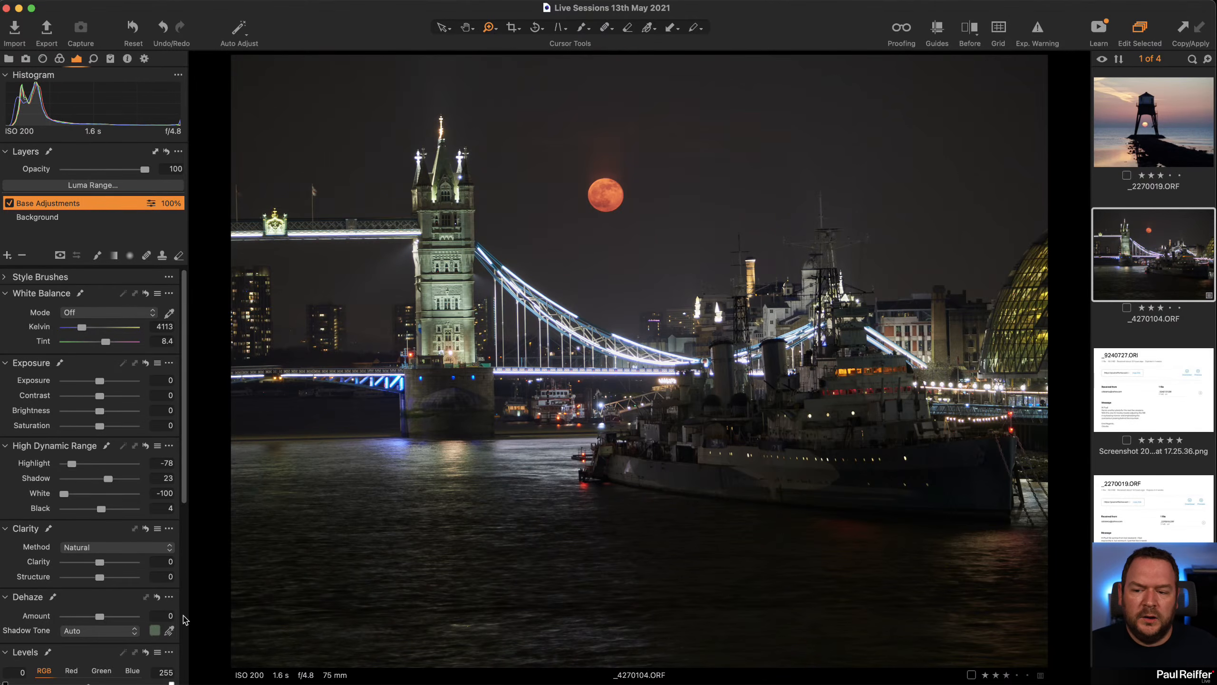
Step: Set Clarity to 37 on the Base Adjustments layer and compare the warship's superstructure with the clarity off and on
{"action": "left_click_drag", "start_coordinate": [100, 563], "coordinate": [114, 567]}
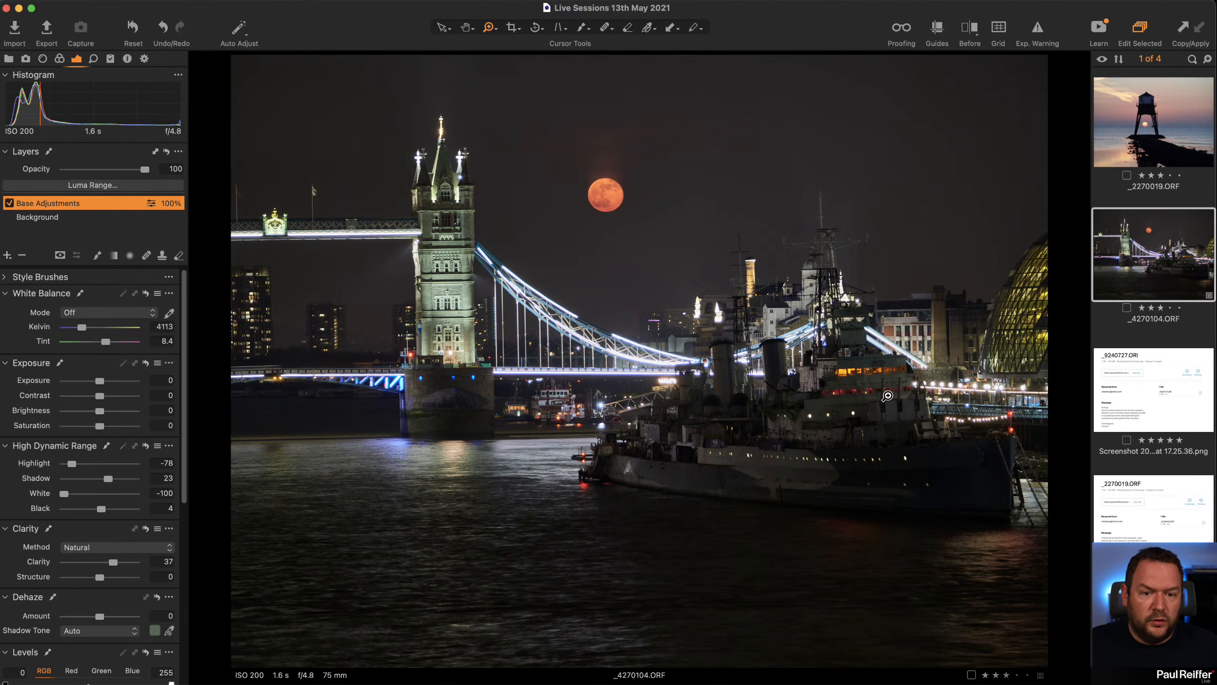
{"action": "left_click", "coordinate": [835, 395]}
{"action": "left_click", "coordinate": [640, 272]}
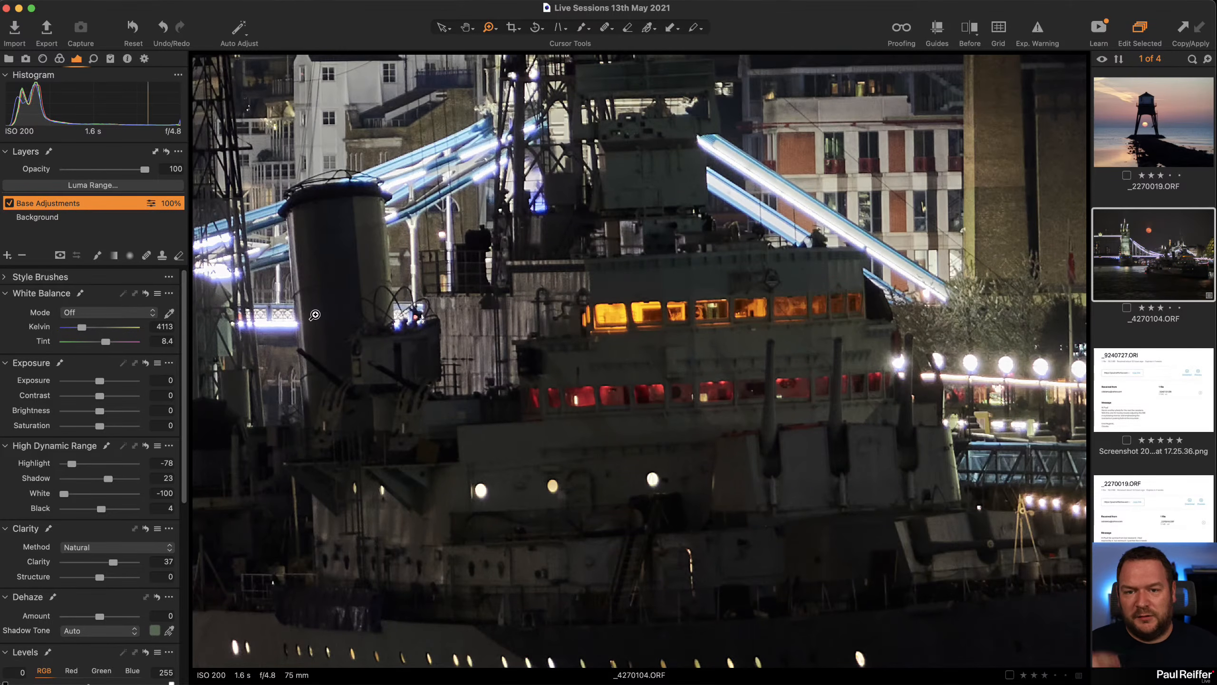
{"action": "left_click", "coordinate": [146, 529]}
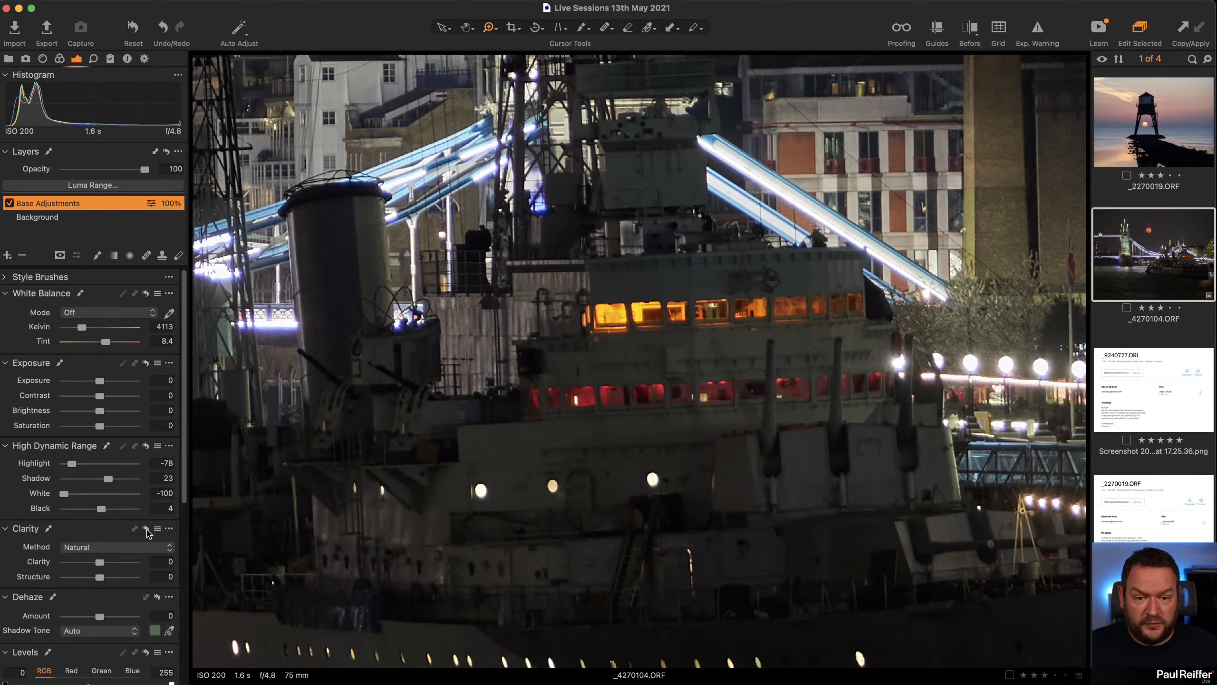
{"action": "left_click", "coordinate": [146, 530]}
{"action": "left_click", "coordinate": [147, 529], "text": "alt"}
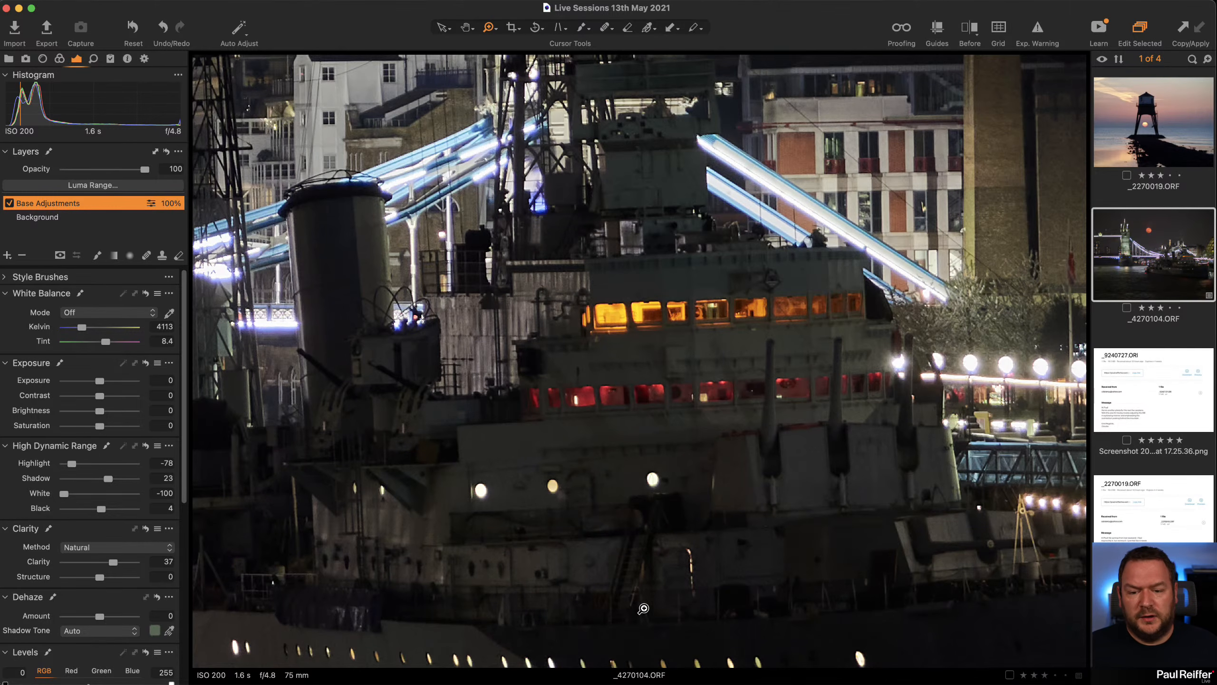
Step: Set Structure to 12 and Black to 3 on the Base Adjustments layer while checking the warship's hull
{"action": "scroll", "coordinate": [637, 604], "scroll_direction": "down", "scroll_amount": 5}
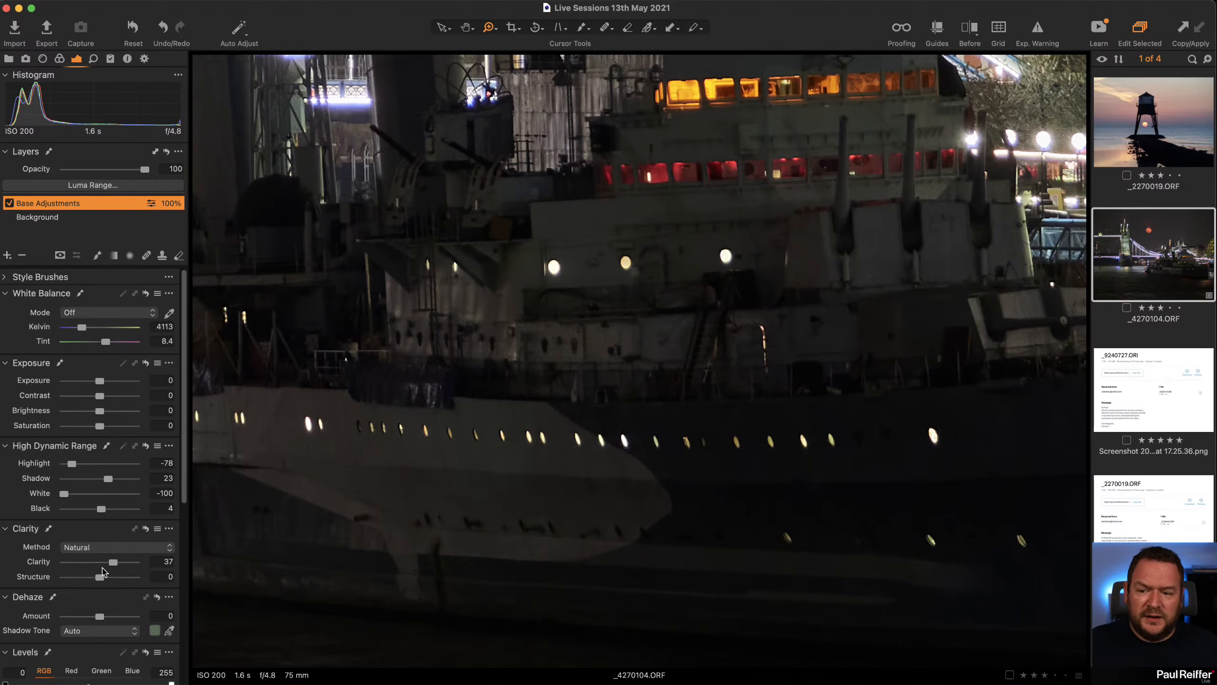
{"action": "left_click_drag", "start_coordinate": [99, 577], "coordinate": [106, 578]}
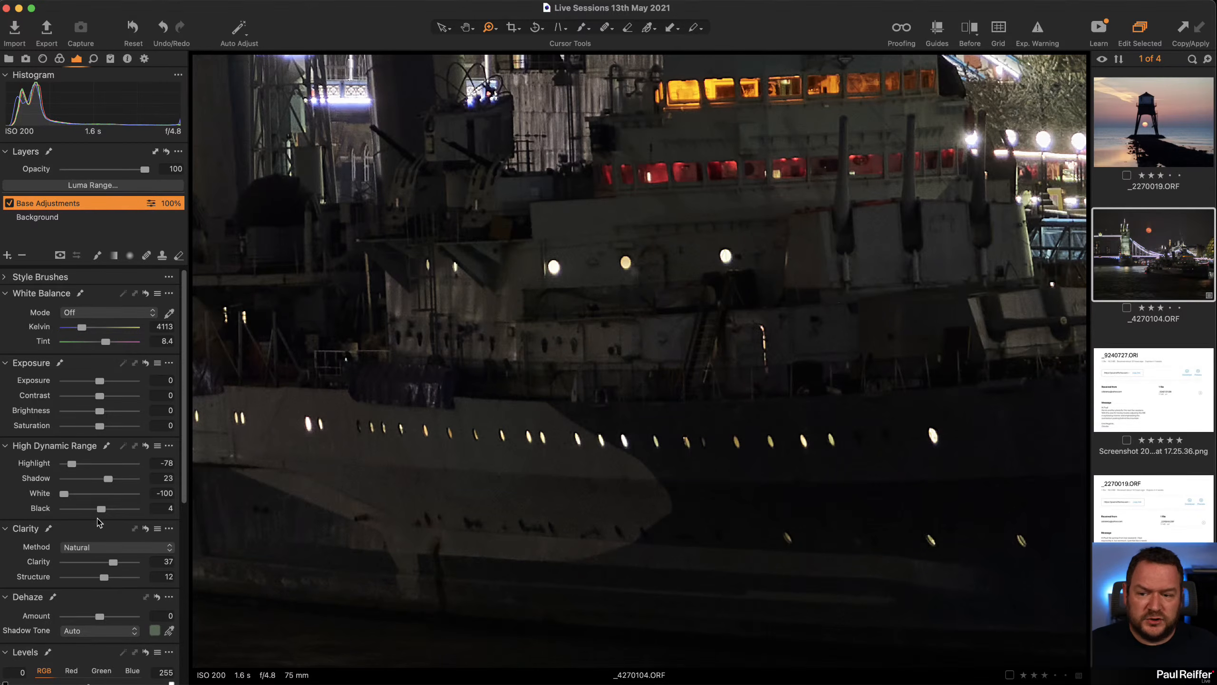
{"action": "left_click_drag", "start_coordinate": [102, 510], "coordinate": [101, 510]}
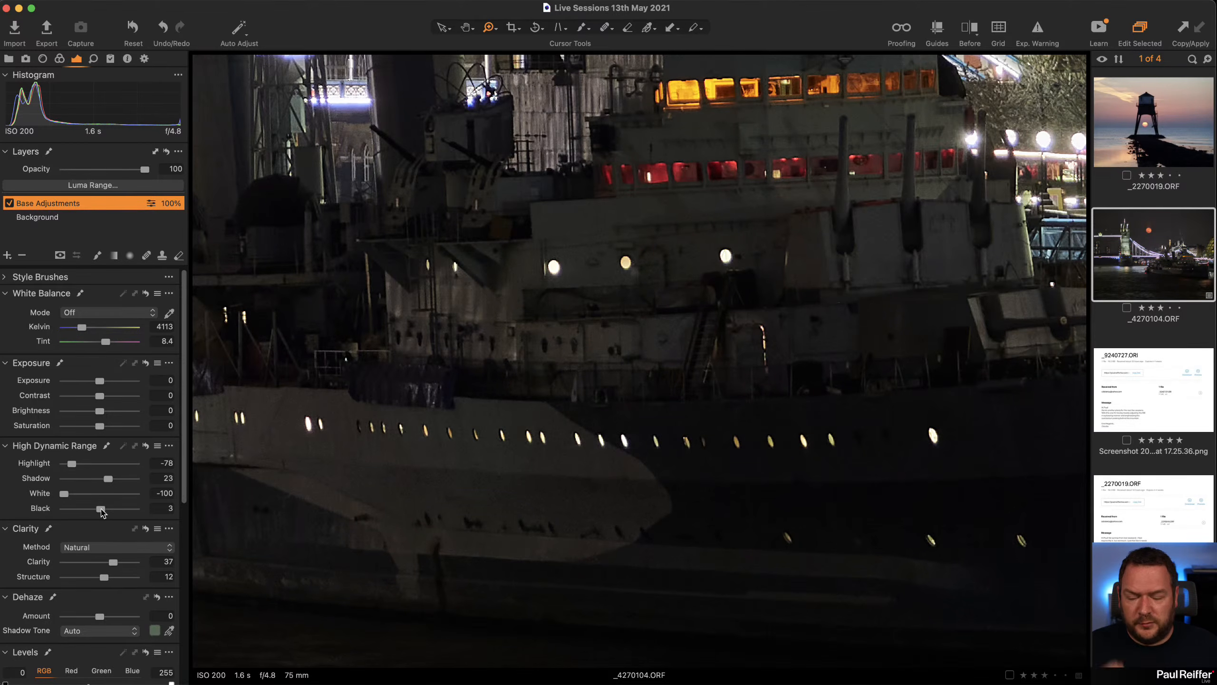
{"action": "left_click", "coordinate": [670, 439], "text": "alt"}
{"action": "left_click", "coordinate": [669, 440], "text": "alt"}
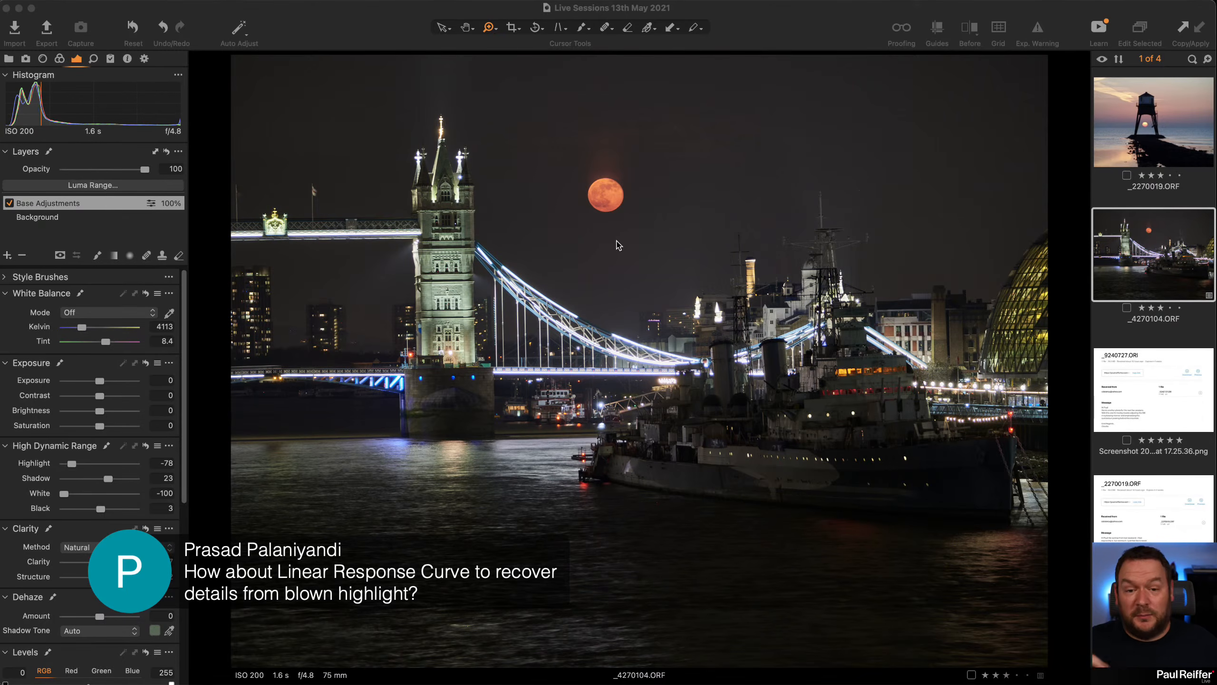
Step: Try the Linear Response curve on the bridge photo while checking the illuminated spires, and return the curve to Auto
{"action": "double_click", "coordinate": [691, 316]}
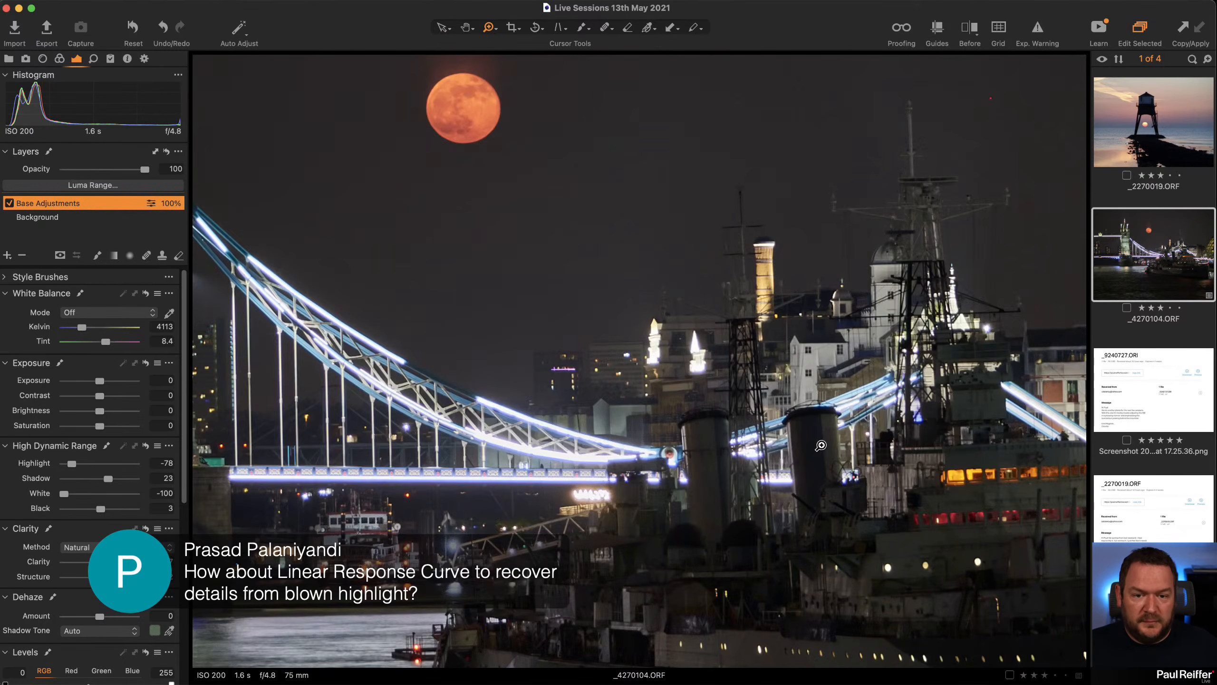
{"action": "left_click", "coordinate": [676, 334]}
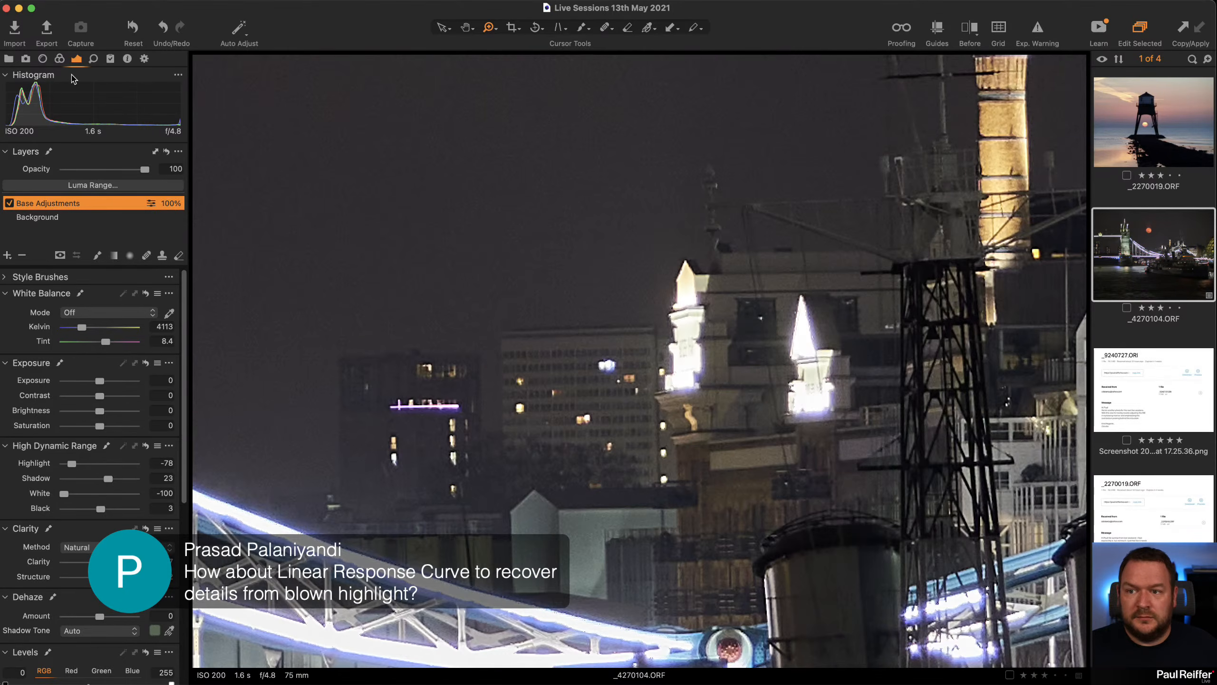
{"action": "left_click", "coordinate": [59, 59]}
{"action": "left_click", "coordinate": [97, 309]}
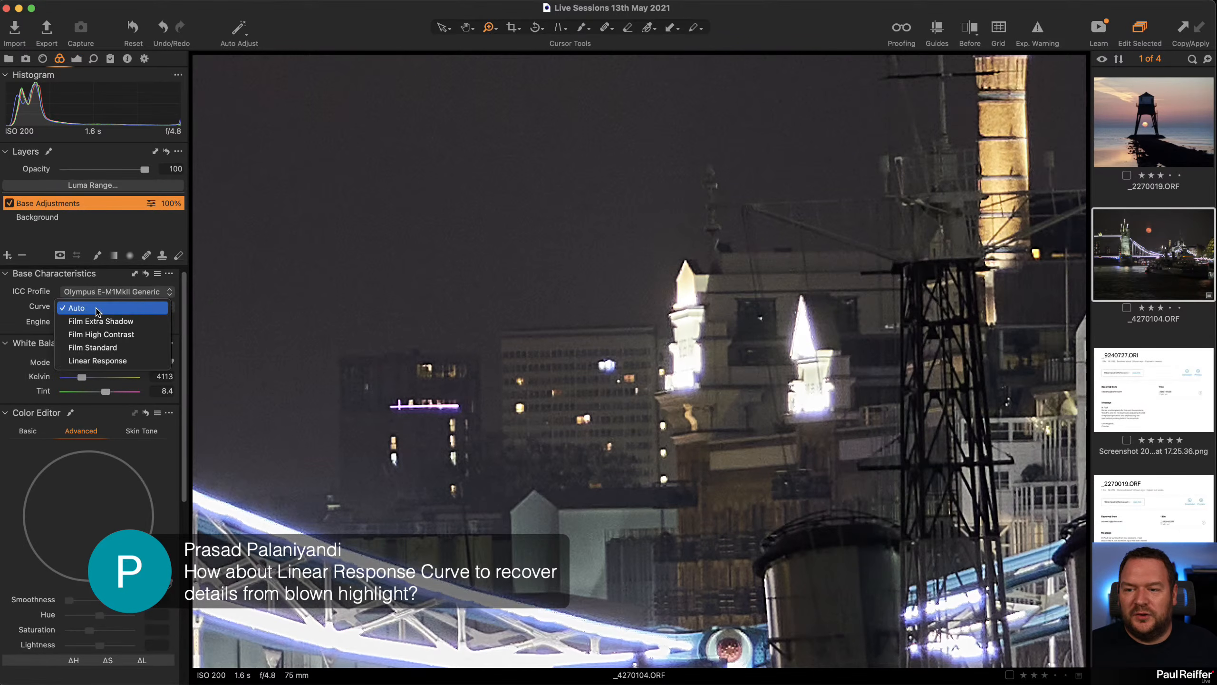
{"action": "left_click", "coordinate": [97, 360]}
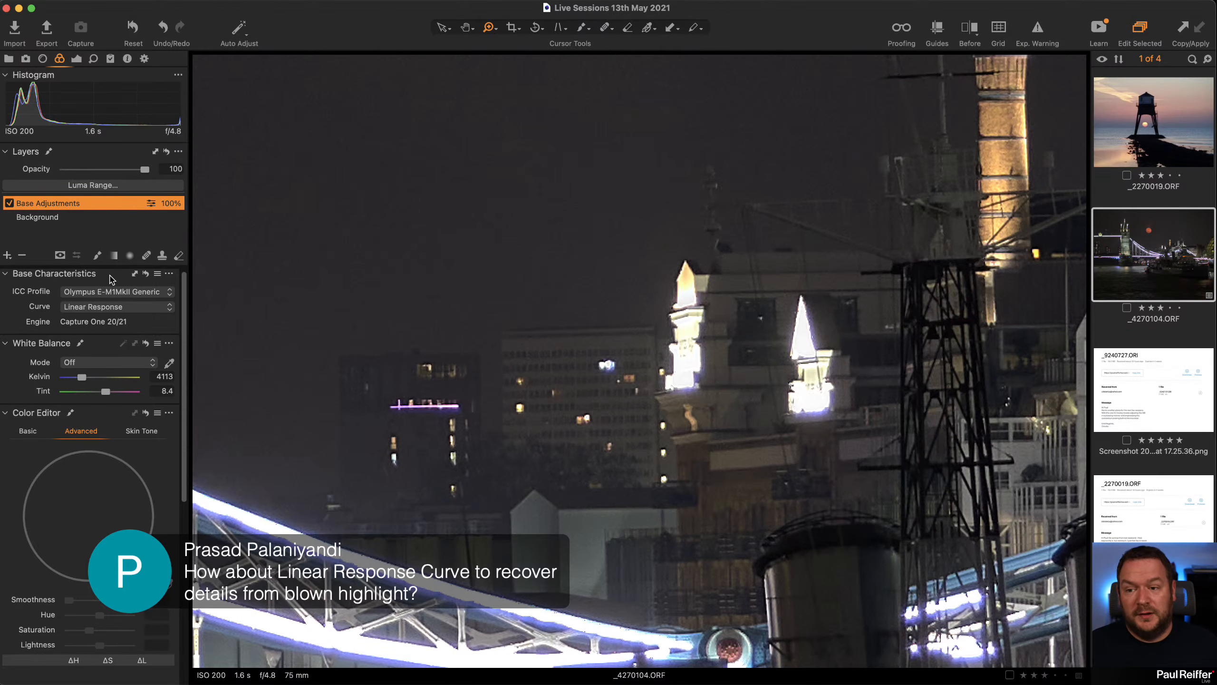
{"action": "left_click", "coordinate": [114, 308]}
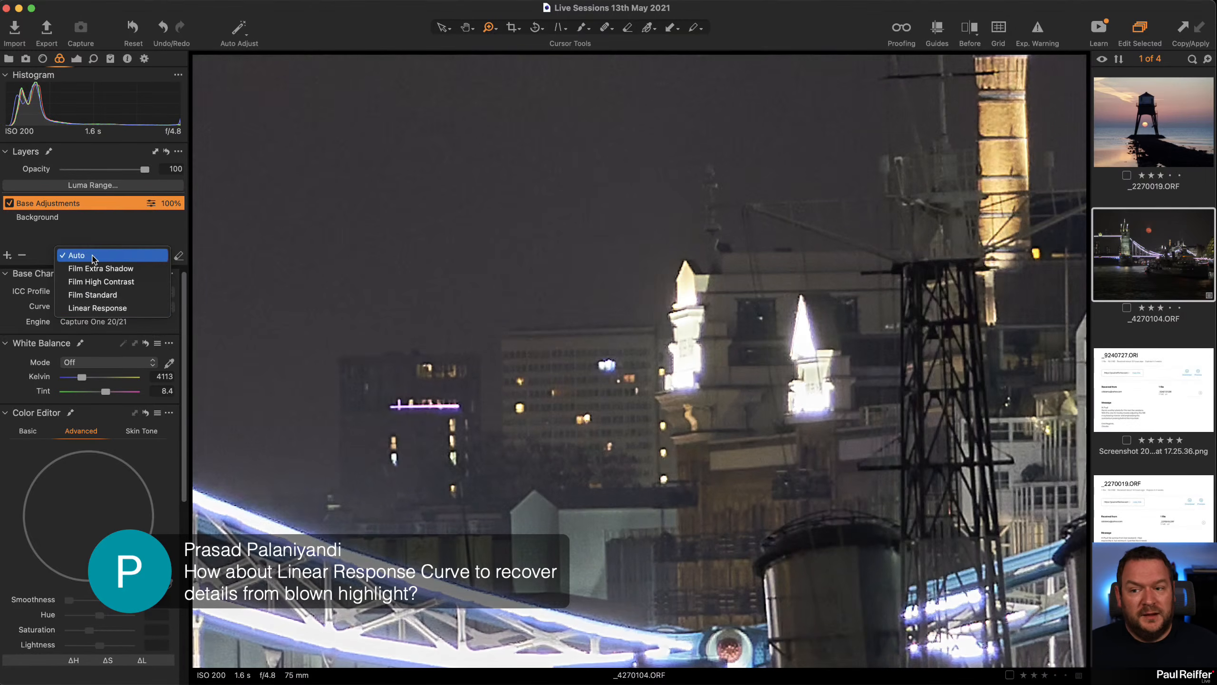
{"action": "left_click", "coordinate": [72, 253]}
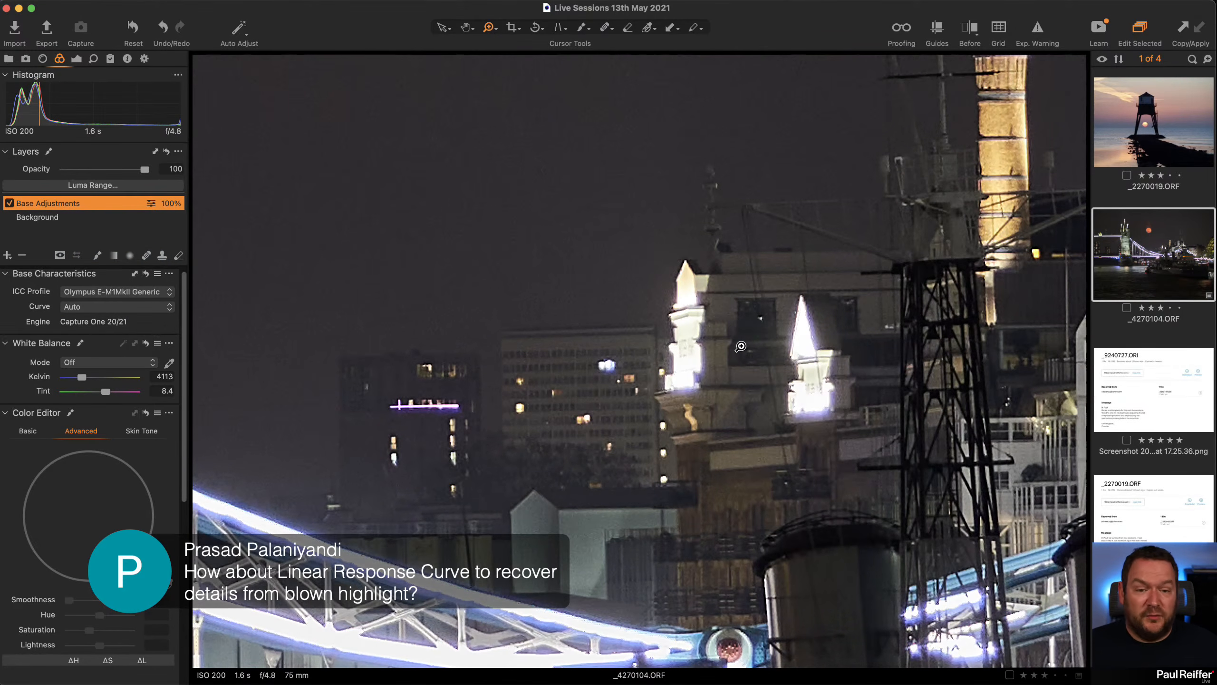
{"action": "left_click", "coordinate": [740, 346], "text": "alt"}
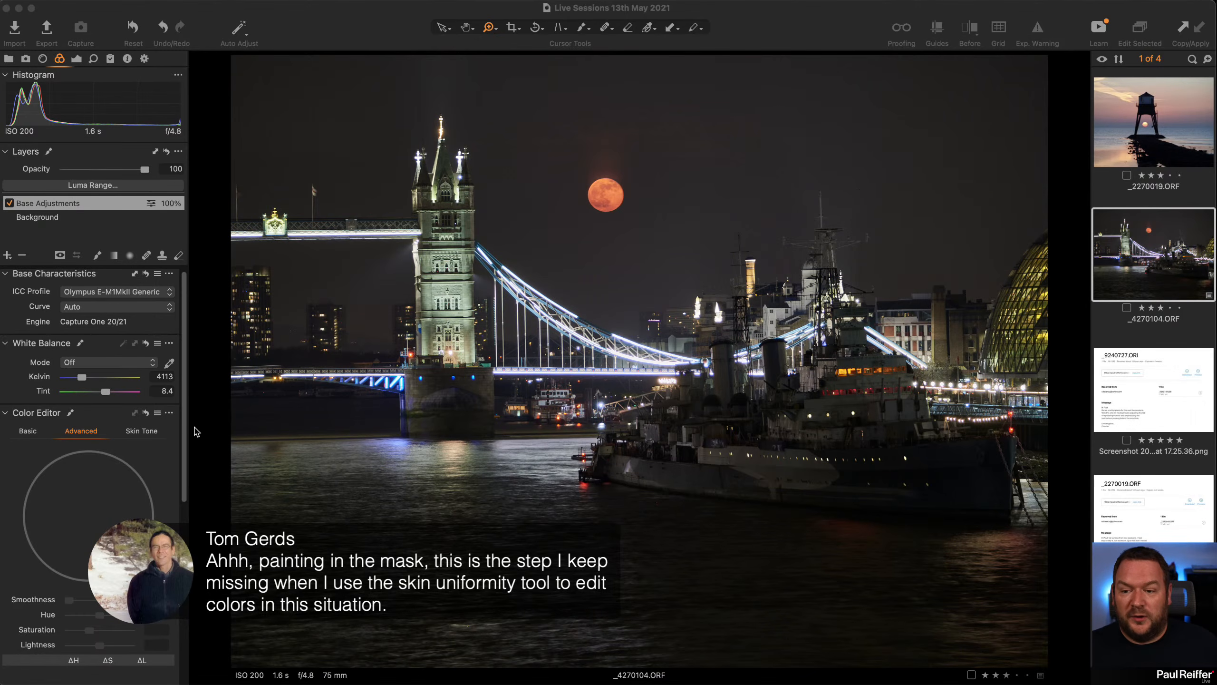
Step: Examine the night sky, the bridge tower and the area around the moon up close for low-light noise
{"action": "left_click", "coordinate": [170, 414]}
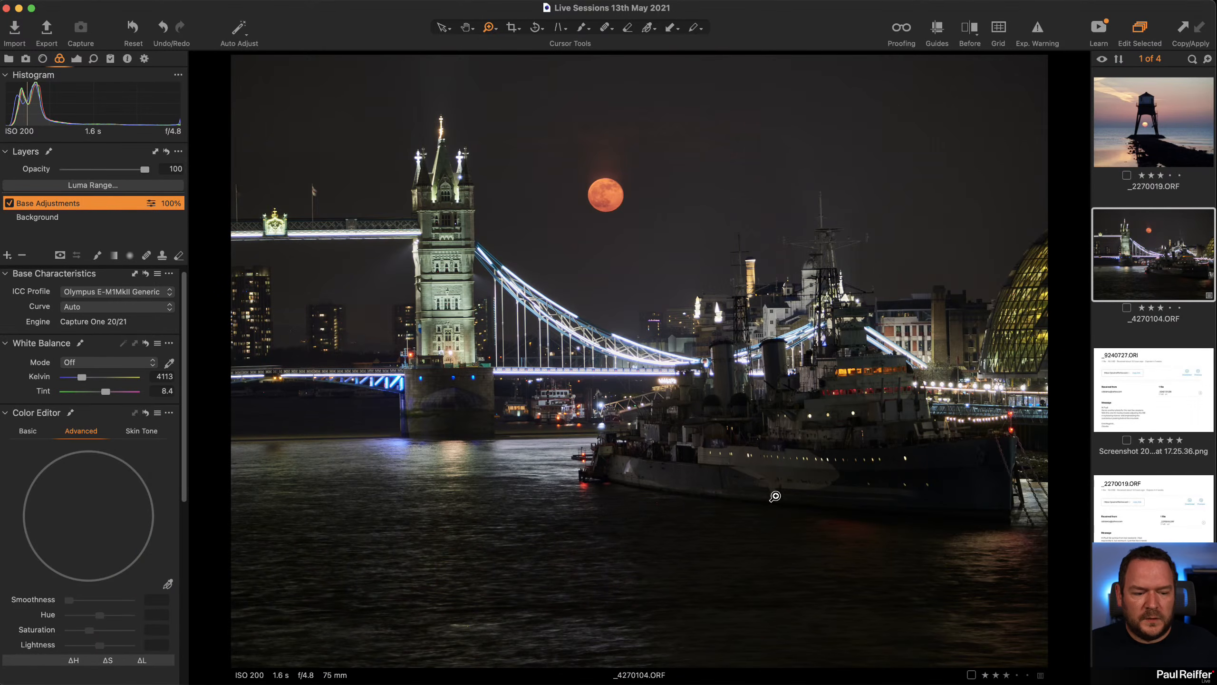
{"action": "left_click", "coordinate": [558, 175]}
{"action": "left_click", "coordinate": [761, 325]}
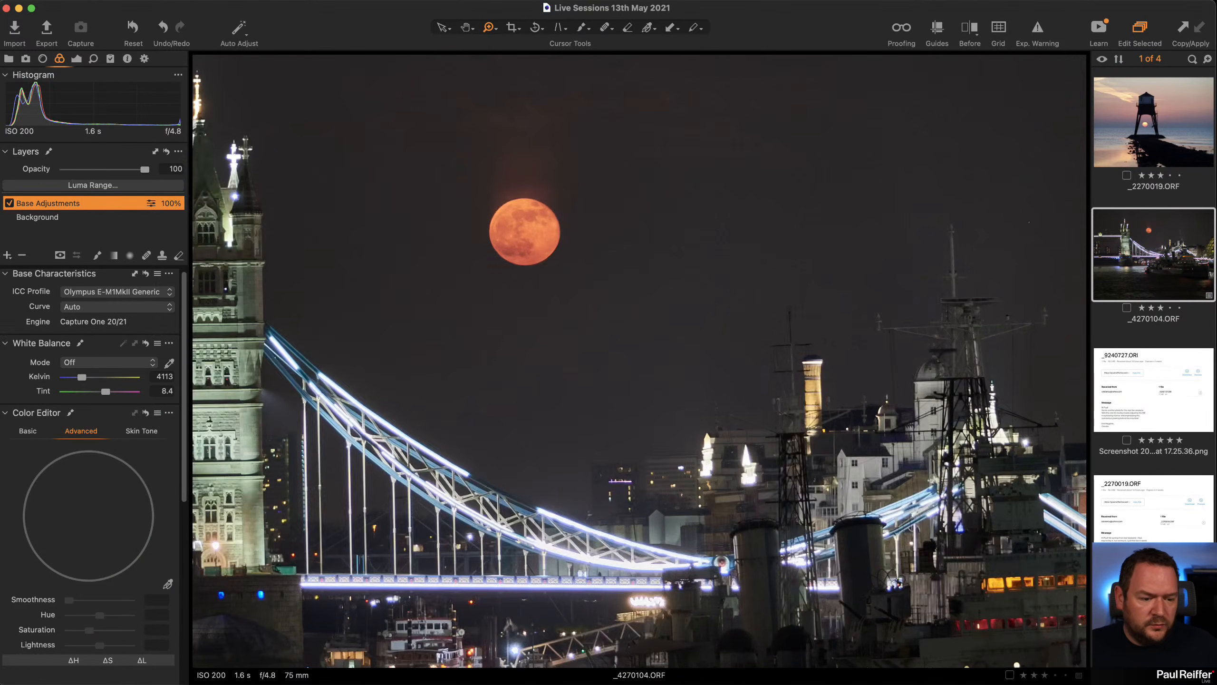
{"action": "left_click", "coordinate": [546, 383]}
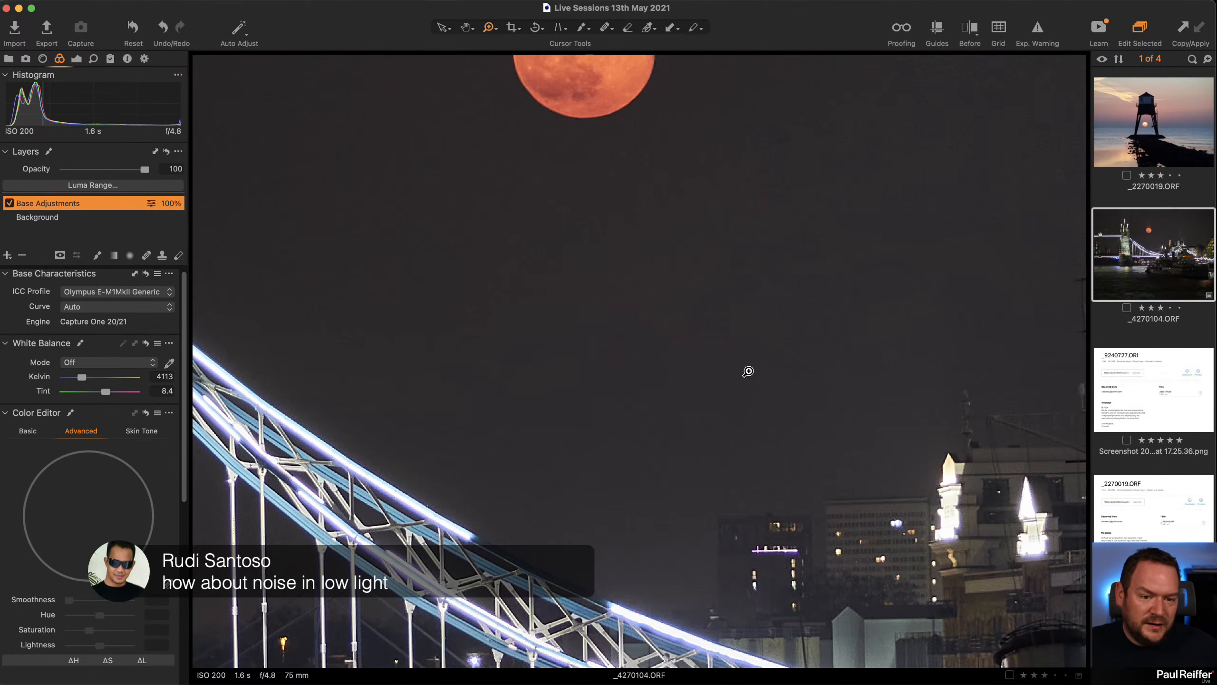
{"action": "left_click_drag", "start_coordinate": [456, 280], "coordinate": [932, 501]}
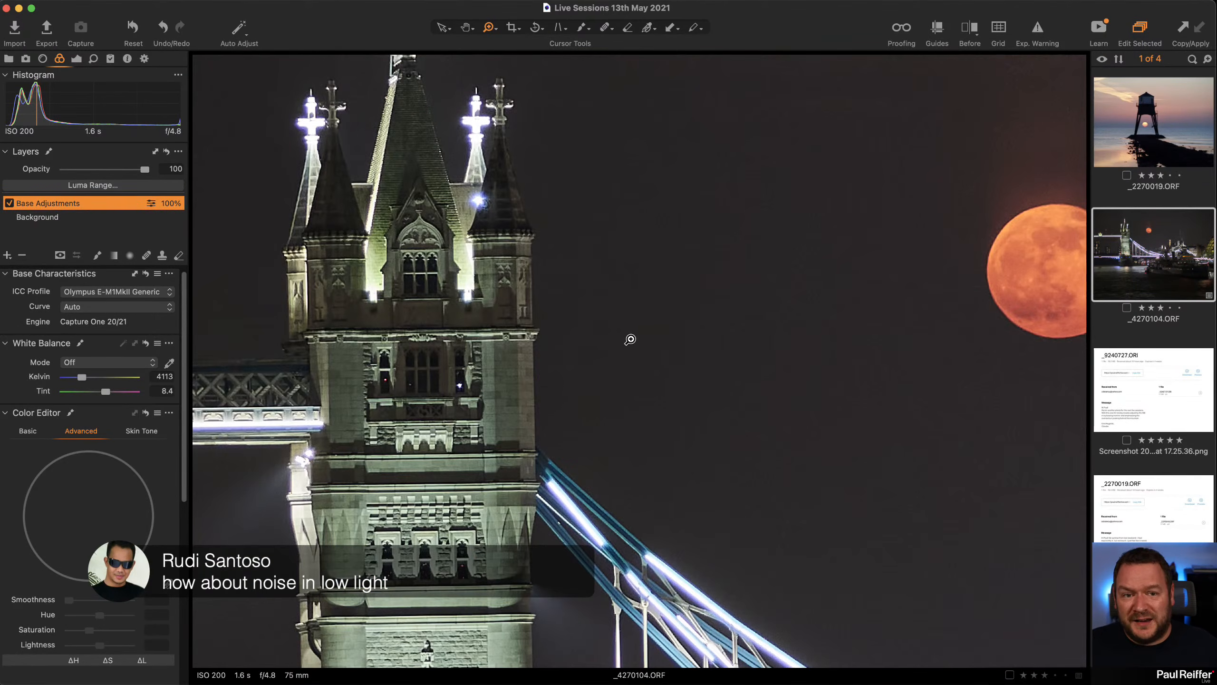
{"action": "key", "text": "h"}
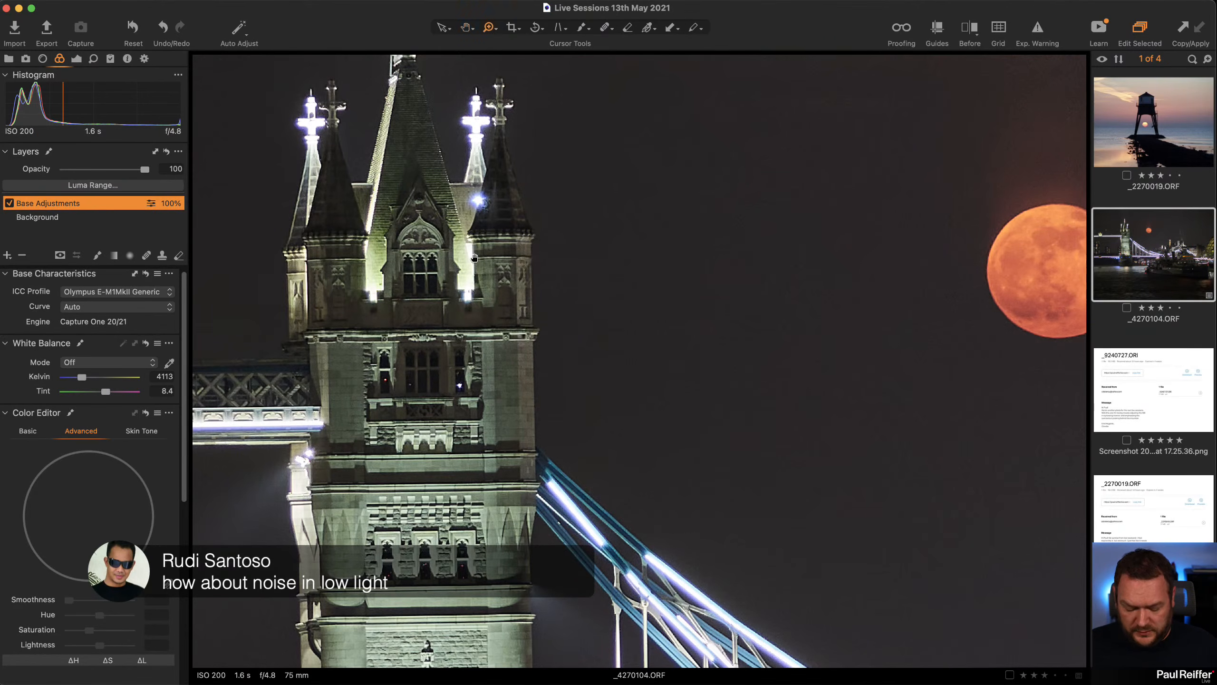
{"action": "double_click", "coordinate": [490, 343]}
{"action": "double_click", "coordinate": [529, 256]}
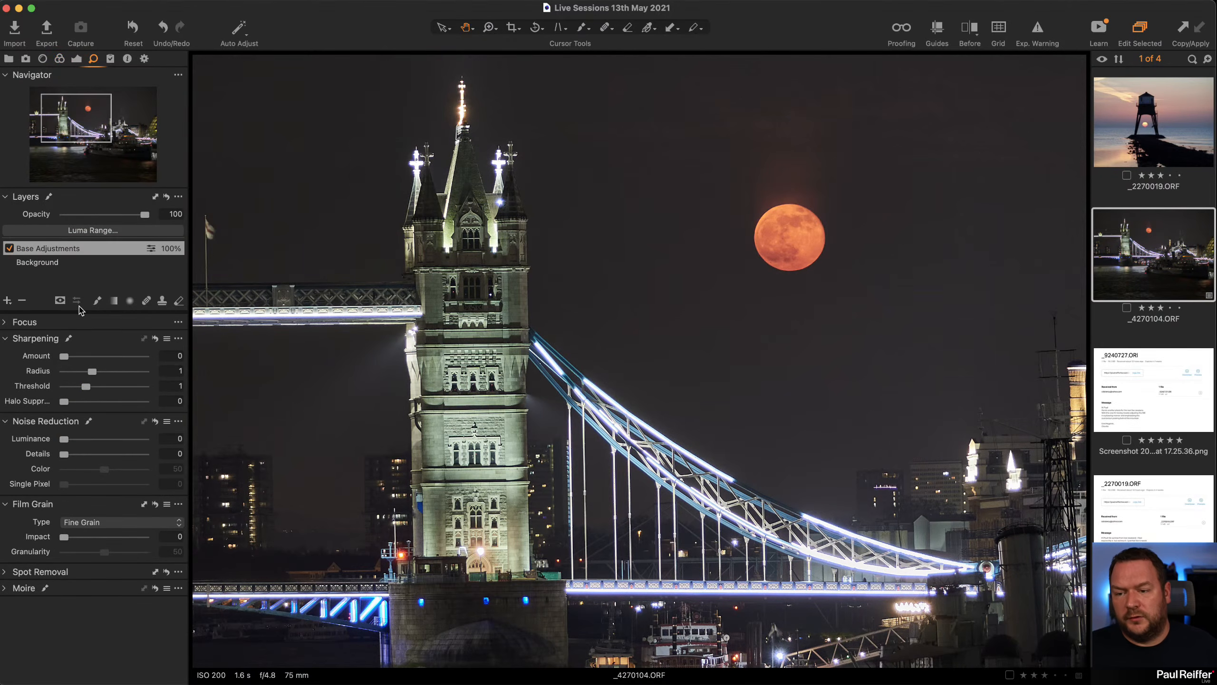
Step: Set the noise reduction Luminance to 56 on the Background layer and check the whole photo
{"action": "left_click", "coordinate": [46, 266]}
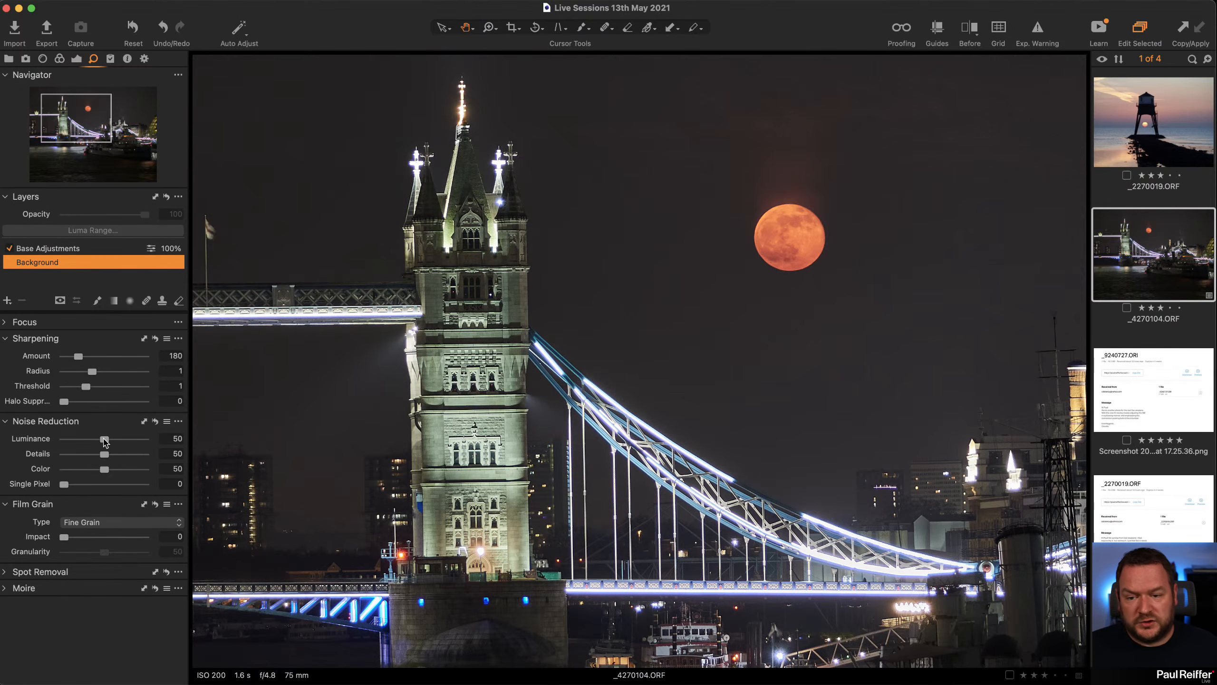
{"action": "left_click_drag", "start_coordinate": [104, 440], "coordinate": [127, 441]}
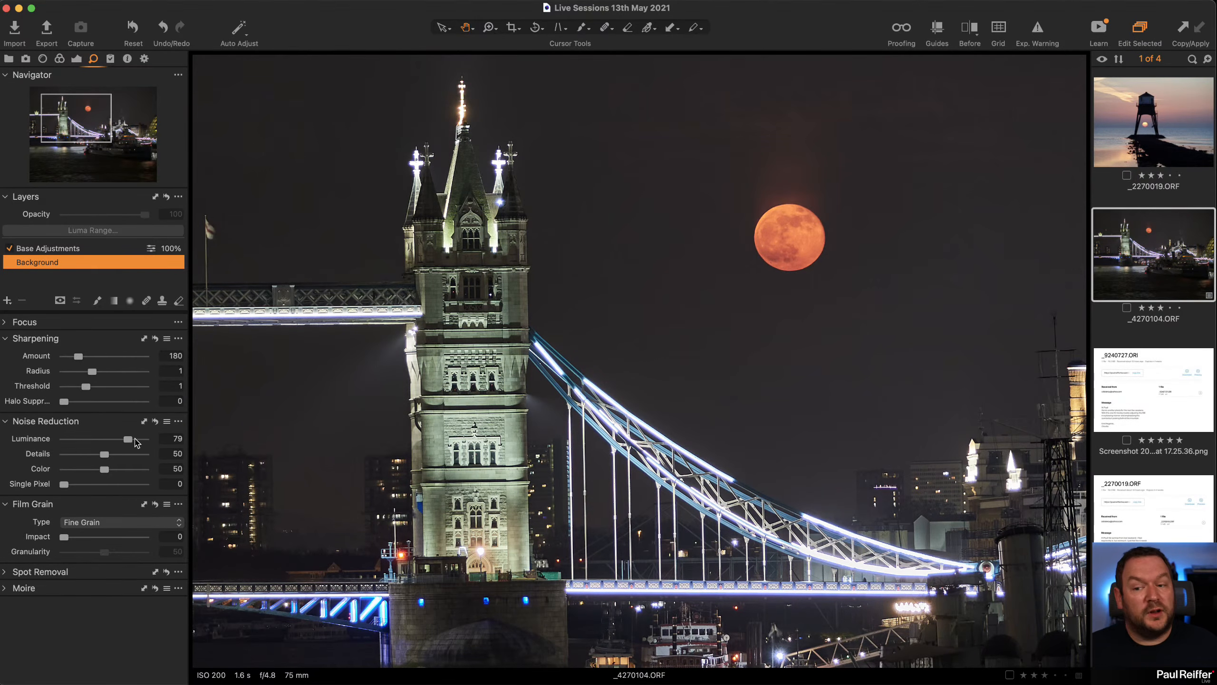
{"action": "left_click_drag", "start_coordinate": [128, 442], "coordinate": [110, 444]}
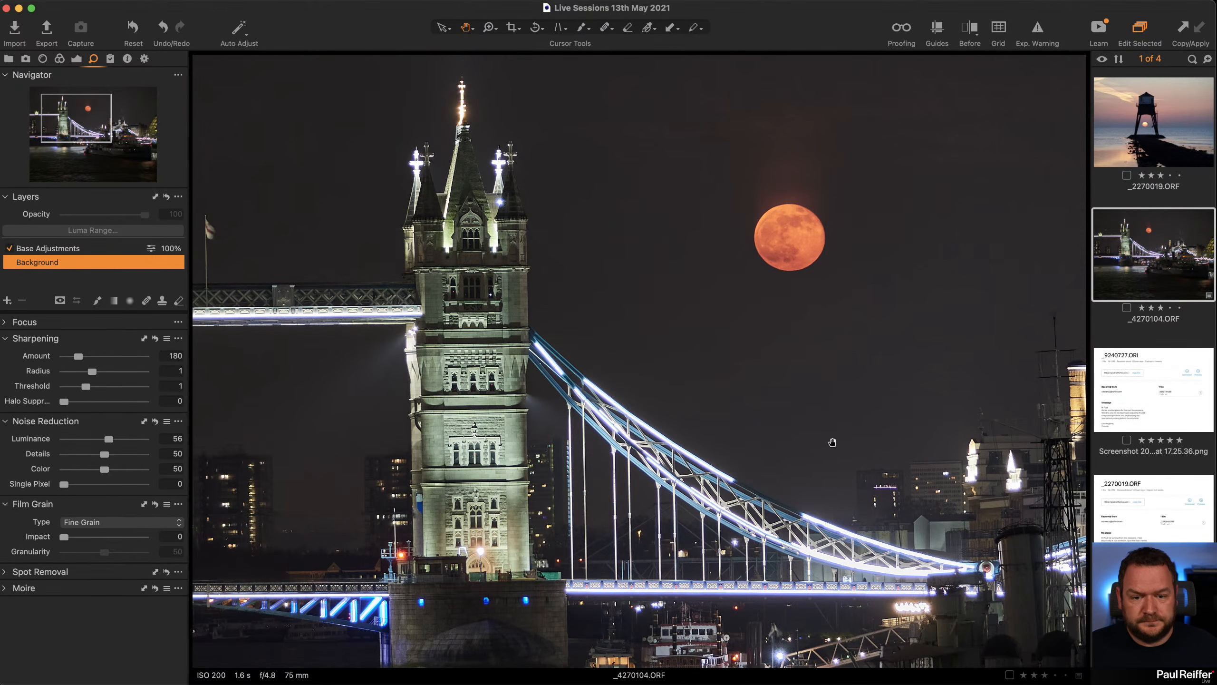
{"action": "double_click", "coordinate": [769, 420]}
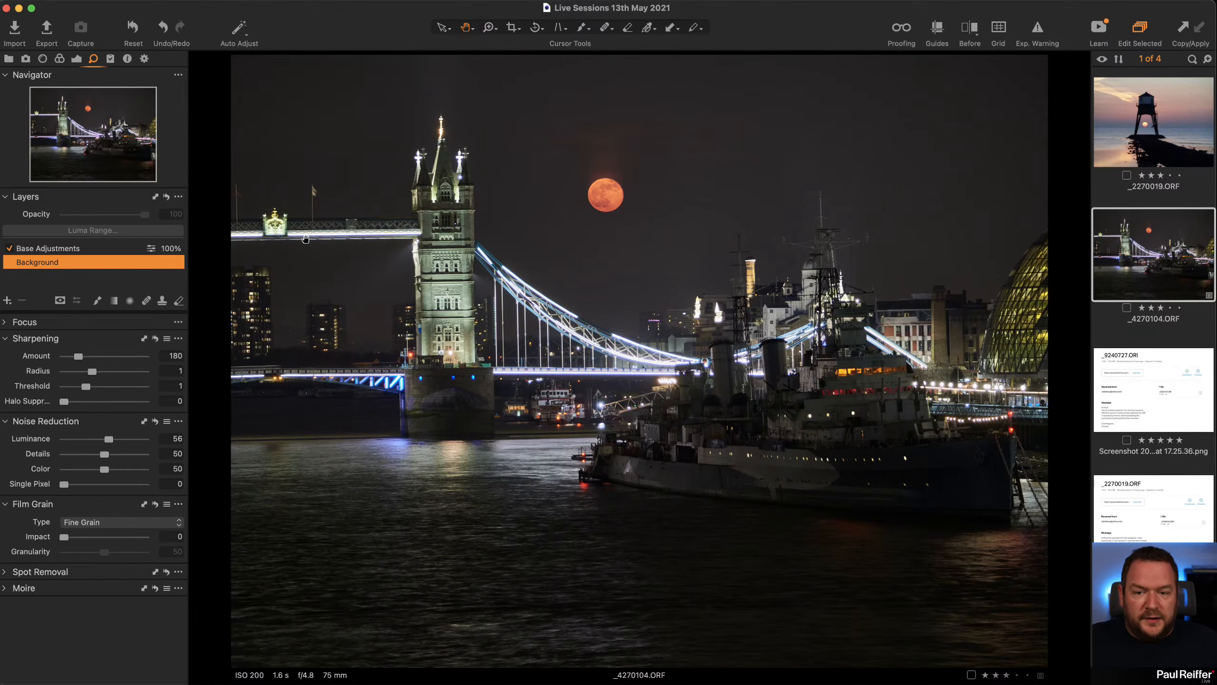
Step: Set the Background layer's white balance to Kelvin 4133 and Tint 5.8 by sampling grey areas of the warship's hull
{"action": "left_click", "coordinate": [76, 59]}
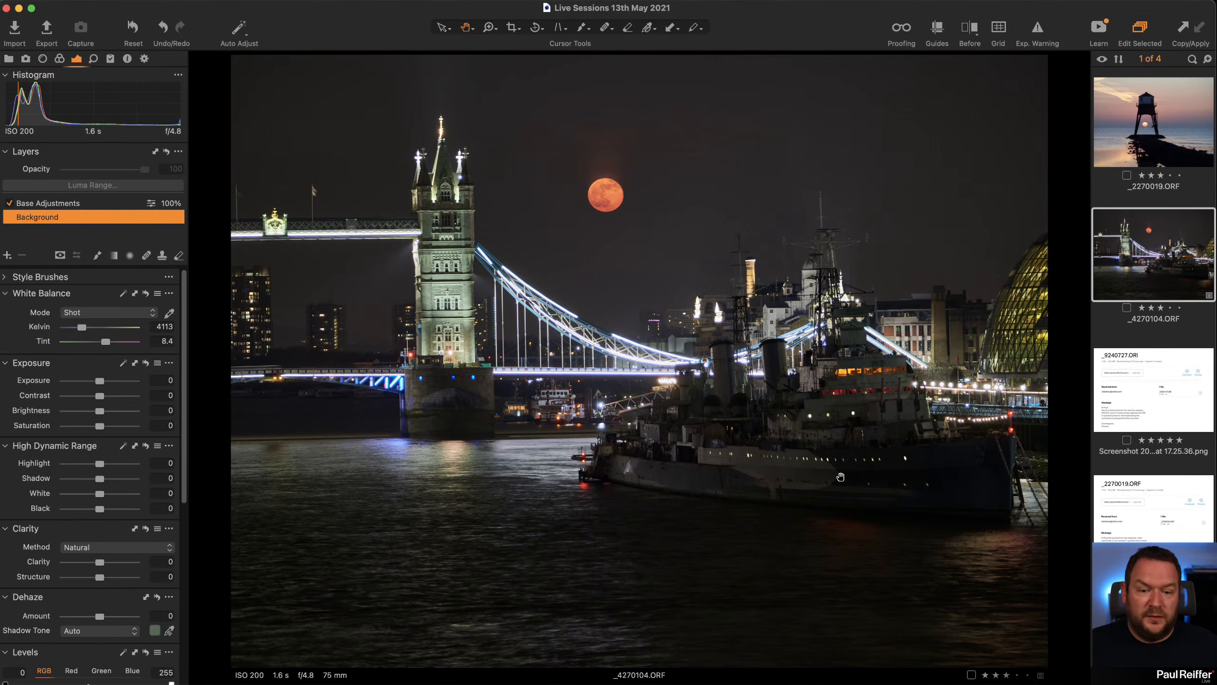
{"action": "left_click", "coordinate": [170, 315]}
{"action": "left_click", "coordinate": [706, 464]}
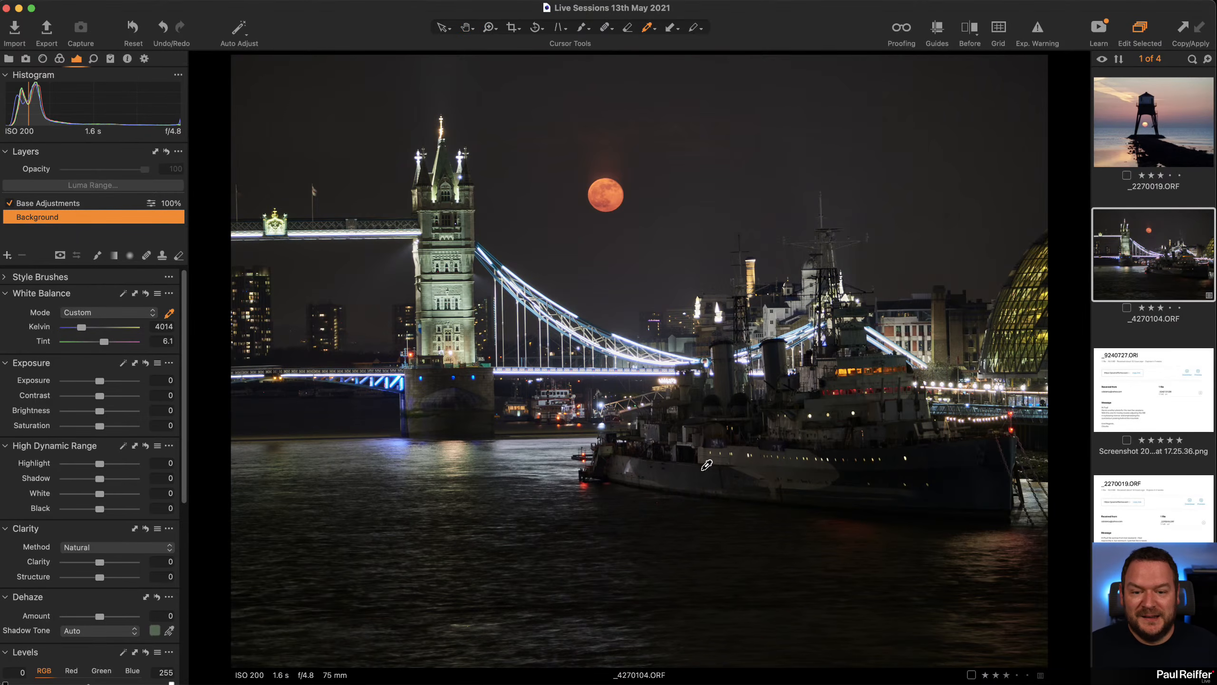
{"action": "left_click", "coordinate": [700, 471]}
{"action": "left_click", "coordinate": [706, 458]}
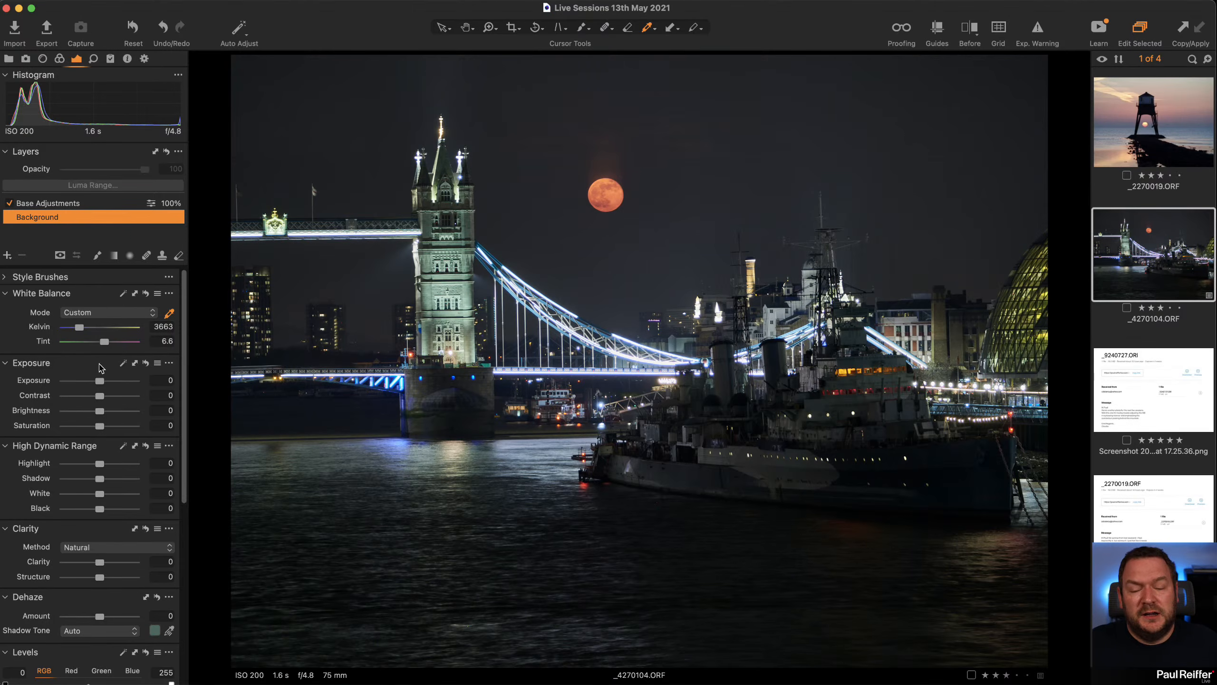
{"action": "left_click", "coordinate": [682, 463]}
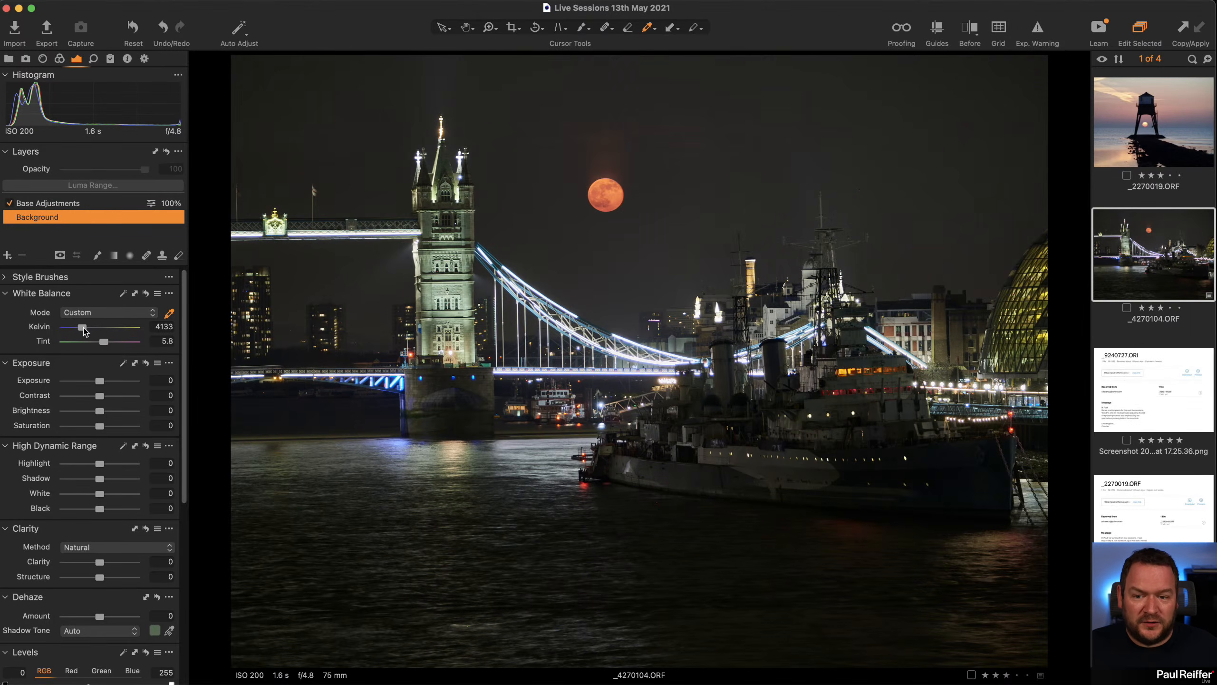
Step: Cool the Background layer's white balance to Kelvin 3587 and set the Tint to 9.6
{"action": "mouse_move", "coordinate": [82, 329]}
{"action": "left_mouse_down"}
{"action": "mouse_move", "coordinate": [106, 346]}
{"action": "mouse_move", "coordinate": [81, 328]}
{"action": "left_mouse_up"}
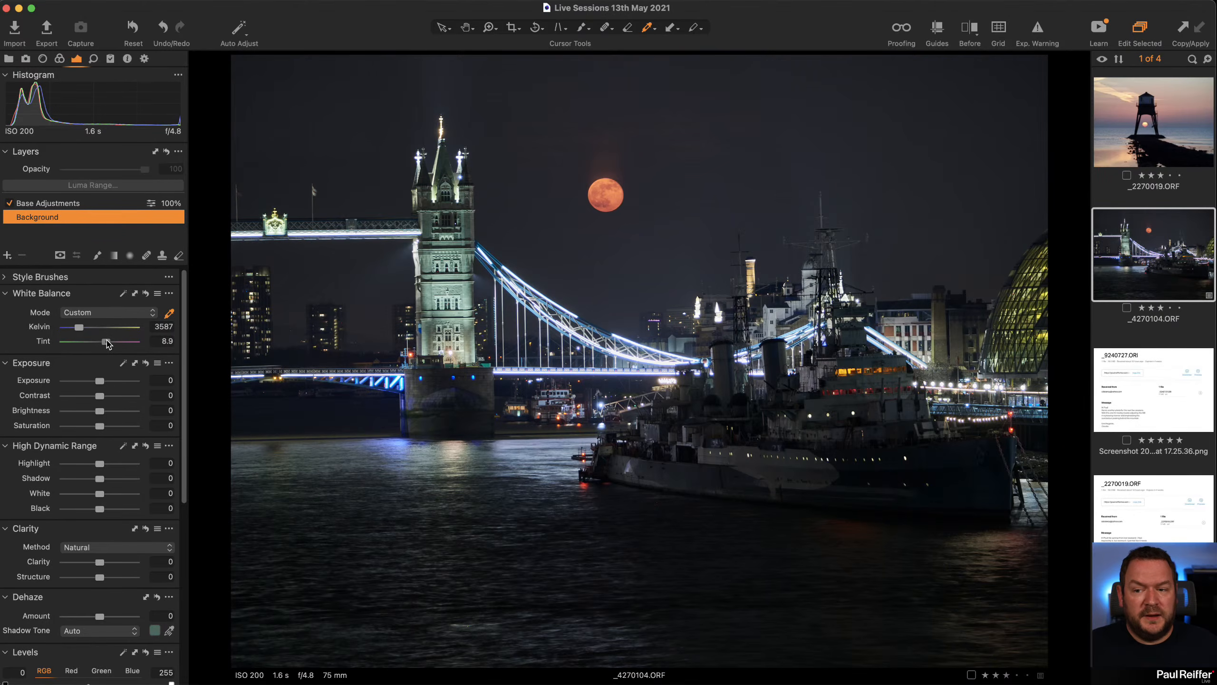
{"action": "key", "text": "v"}
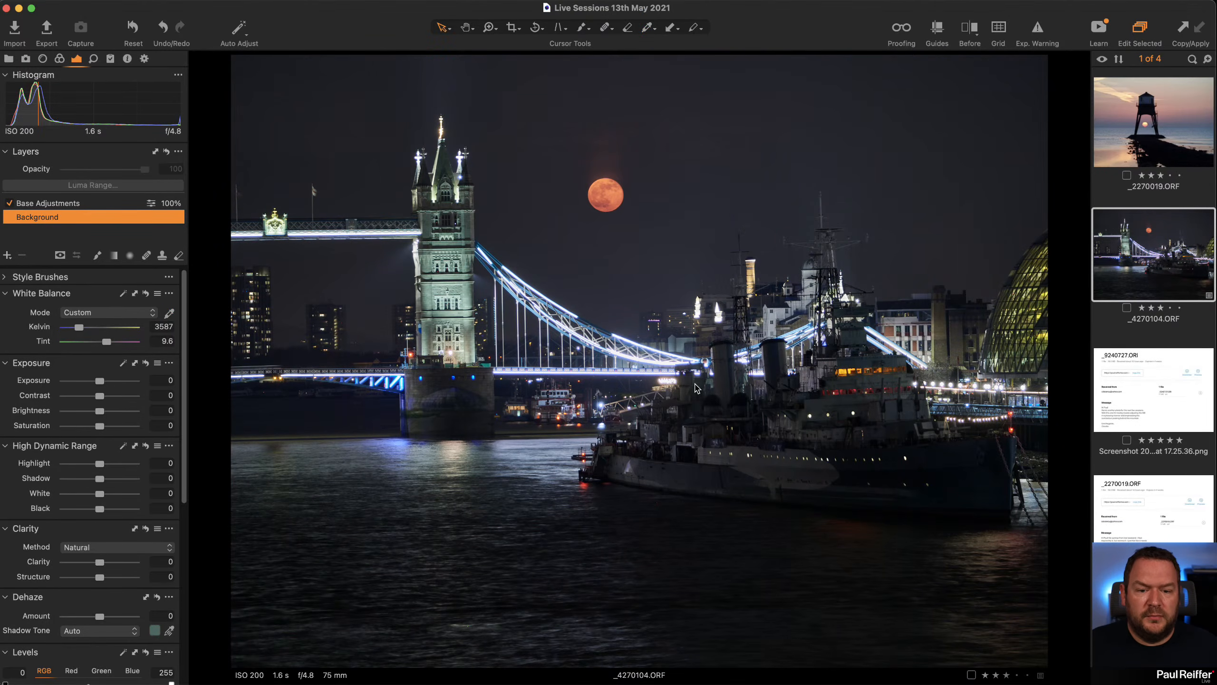
Step: Show the viewer toolbar and compare the bridge photo before and after the edits by sweeping a split view across it
{"action": "left_click", "coordinate": [280, 3]}
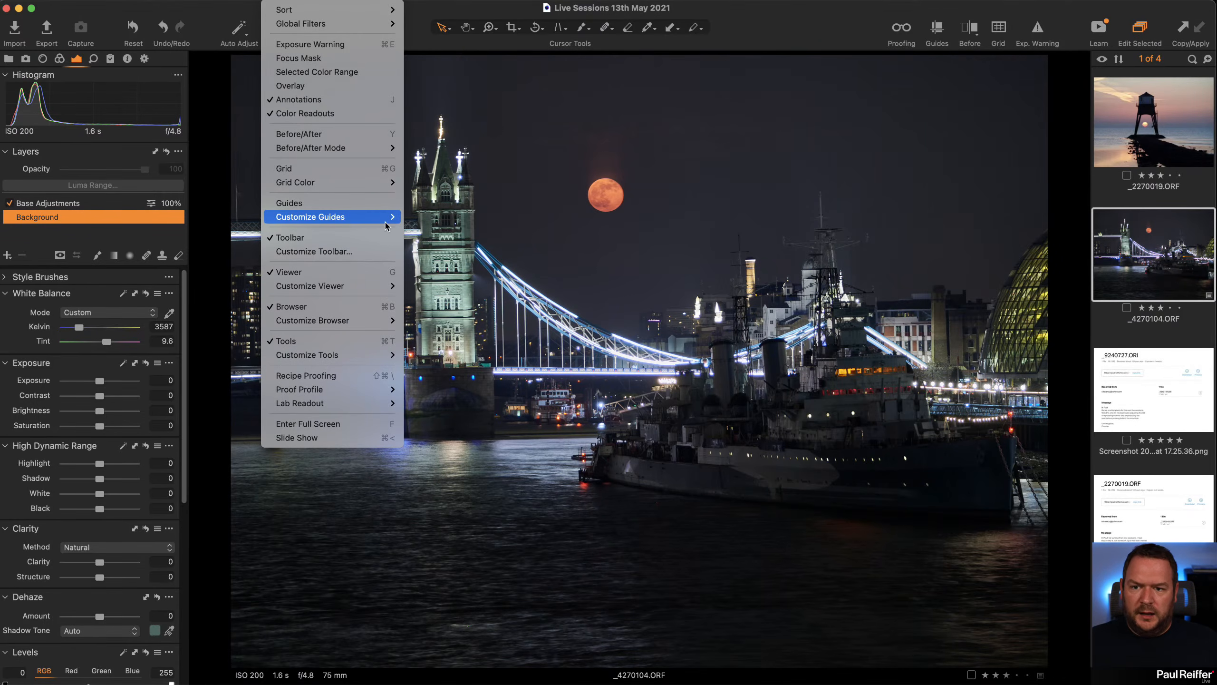
{"action": "mouse_move", "coordinate": [366, 287]}
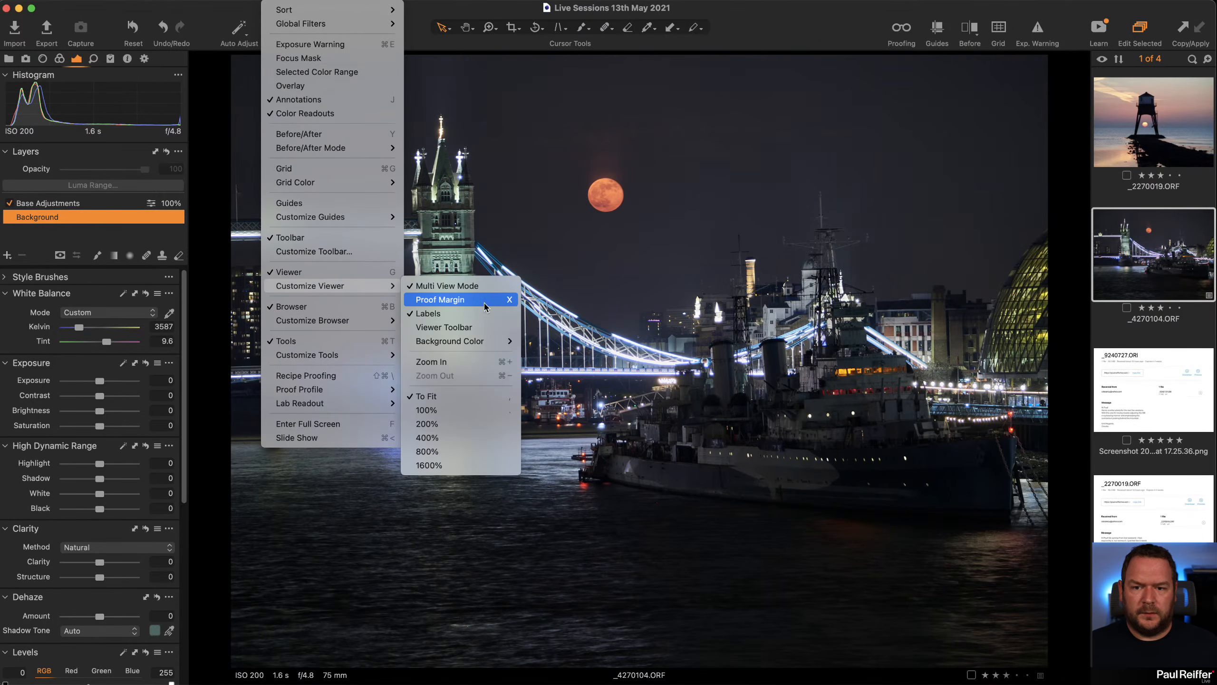
{"action": "left_click", "coordinate": [484, 328]}
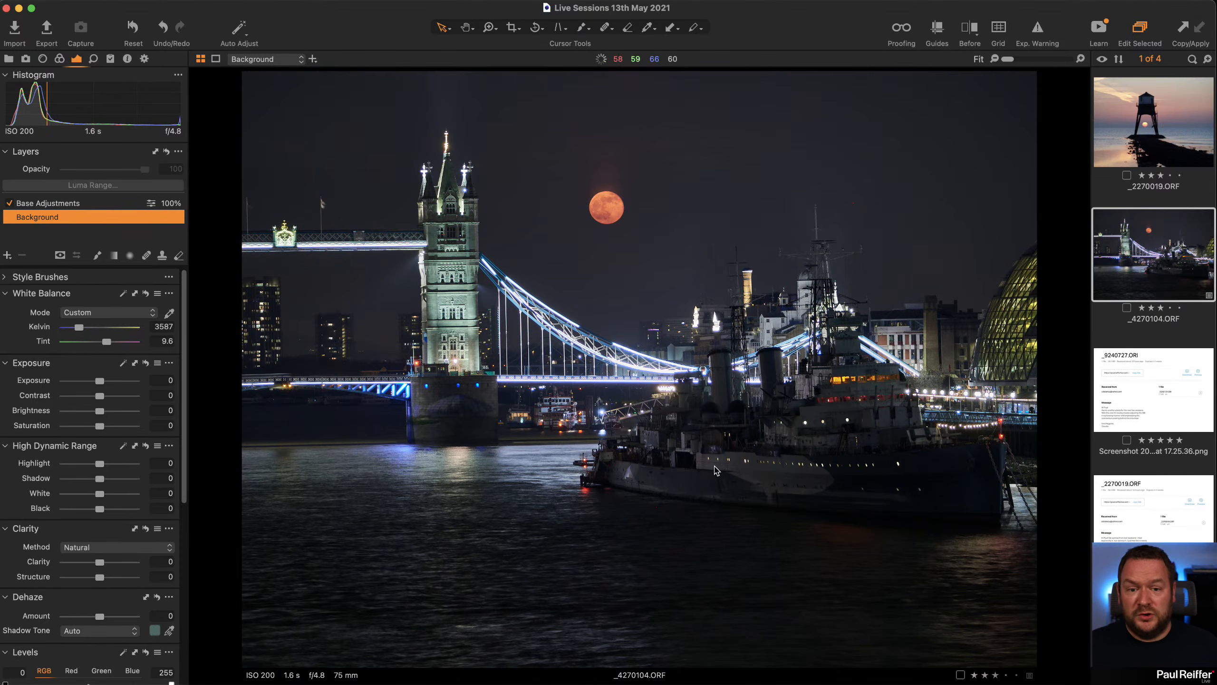
{"action": "key", "text": "y"}
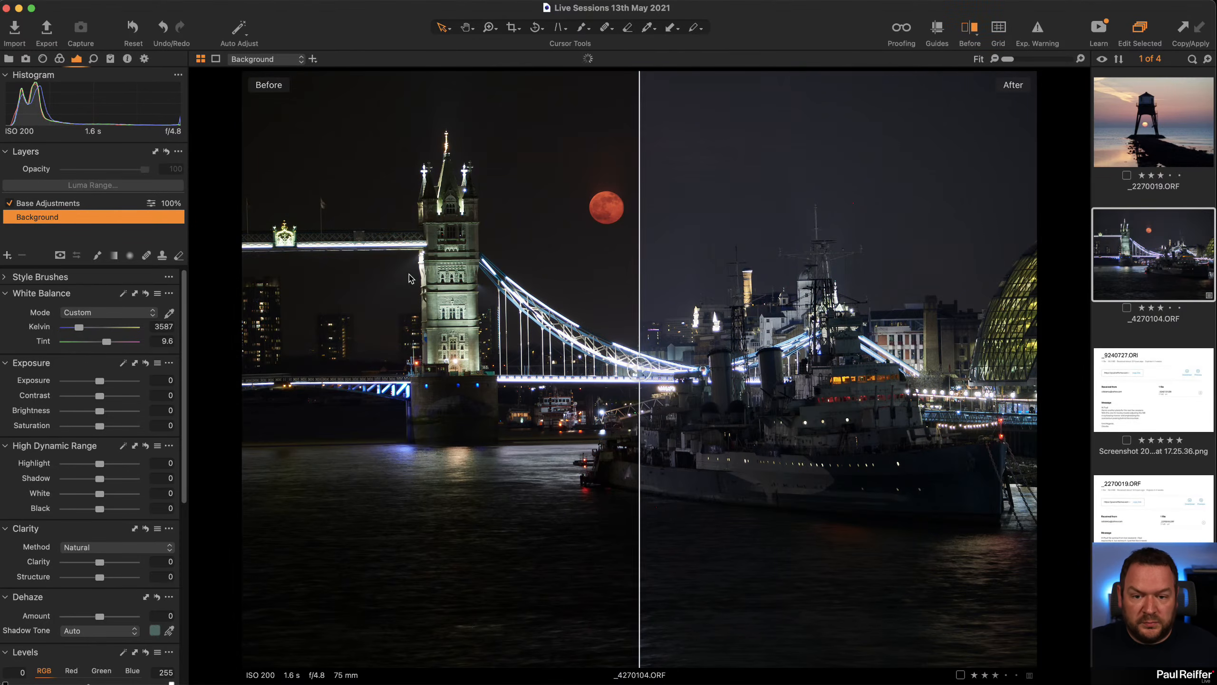
{"action": "left_click_drag", "start_coordinate": [639, 374], "coordinate": [187, 401]}
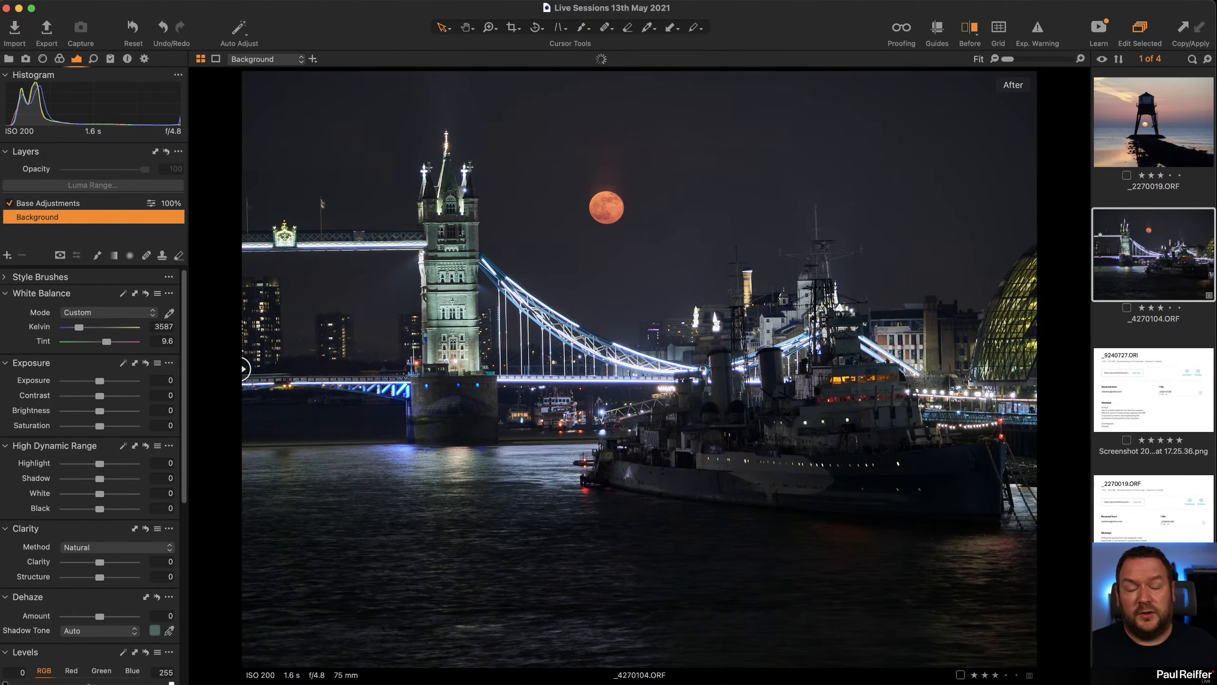
Step: Rotate the bridge photo slightly to level it
{"action": "left_click", "coordinate": [535, 29]}
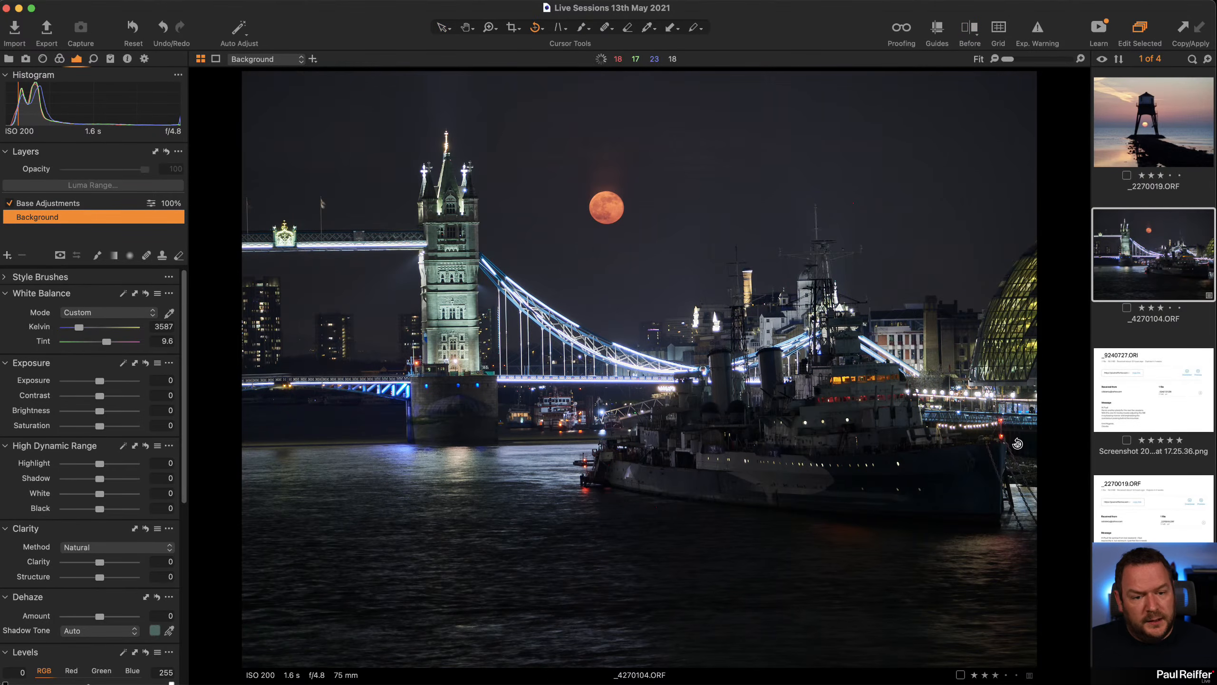
{"action": "left_click_drag", "start_coordinate": [242, 381], "coordinate": [1038, 377]}
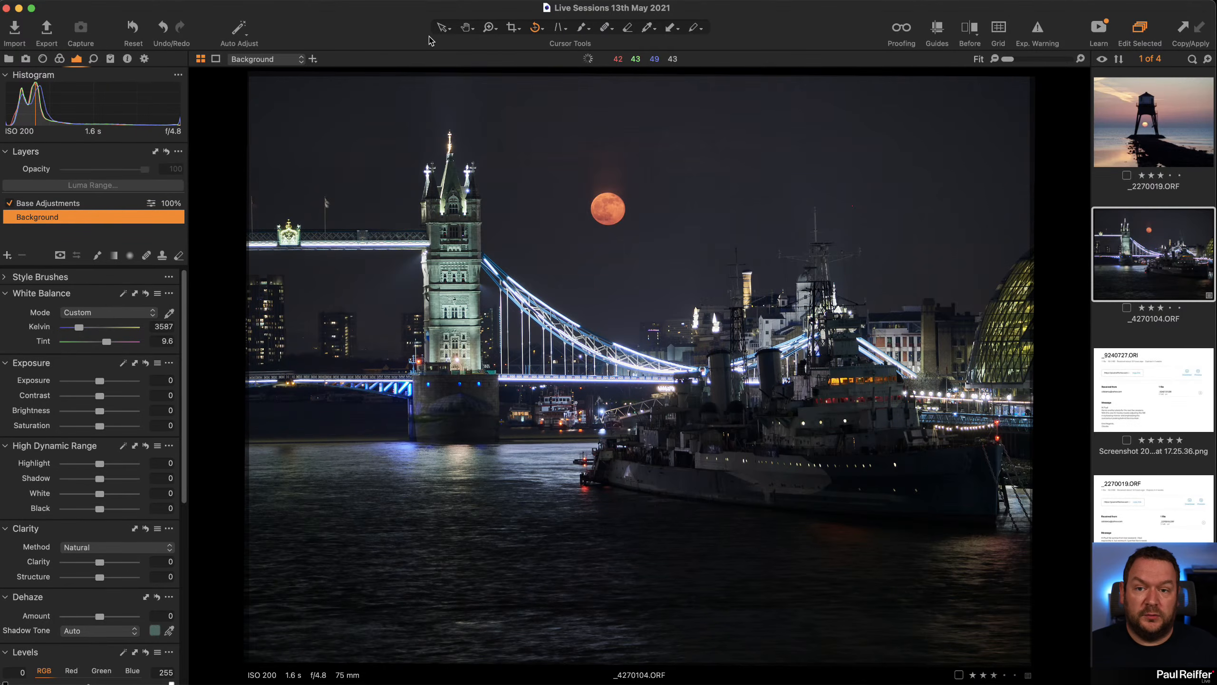
{"action": "left_click", "coordinate": [443, 28]}
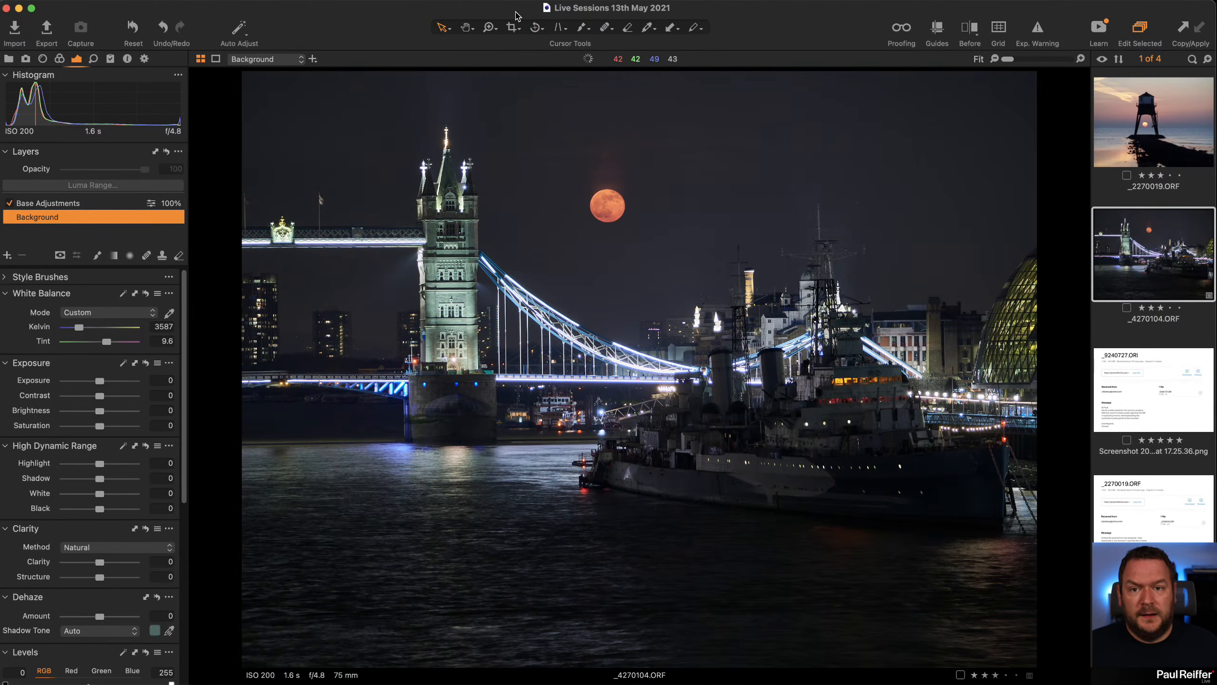
Step: Crop the photo to a 2x3 ratio at about 34.40 by 22.93 in, trimming the foreground water
{"action": "left_click", "coordinate": [513, 30]}
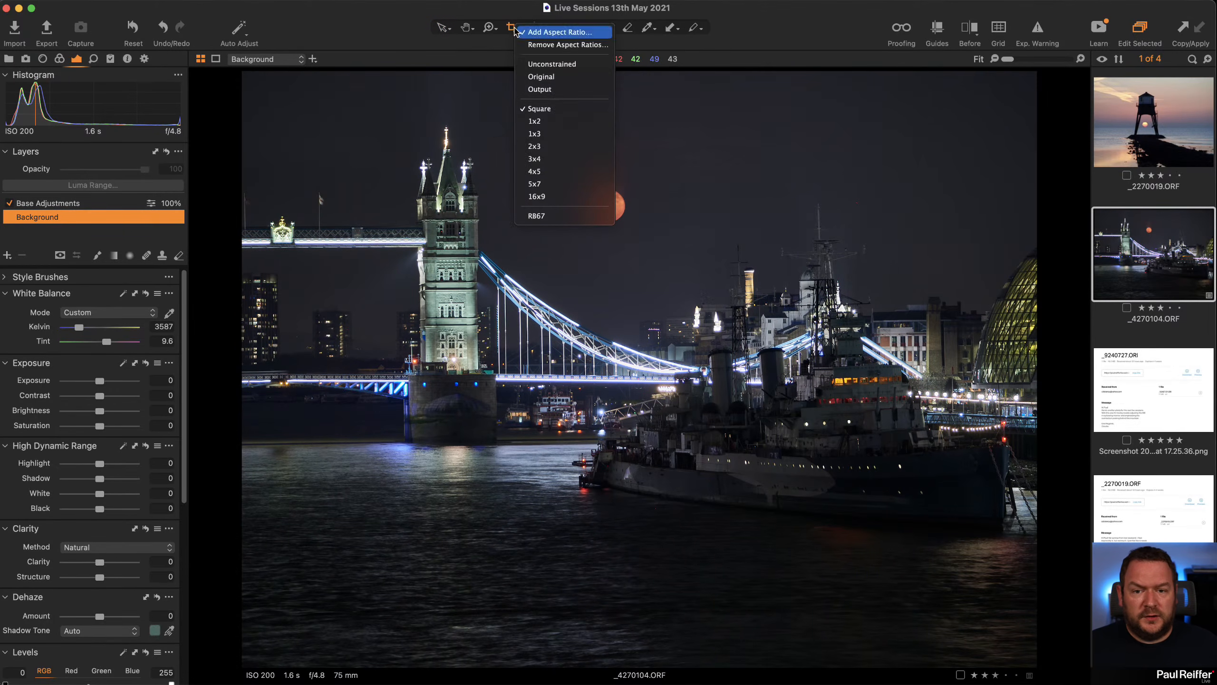
{"action": "left_click", "coordinate": [544, 147]}
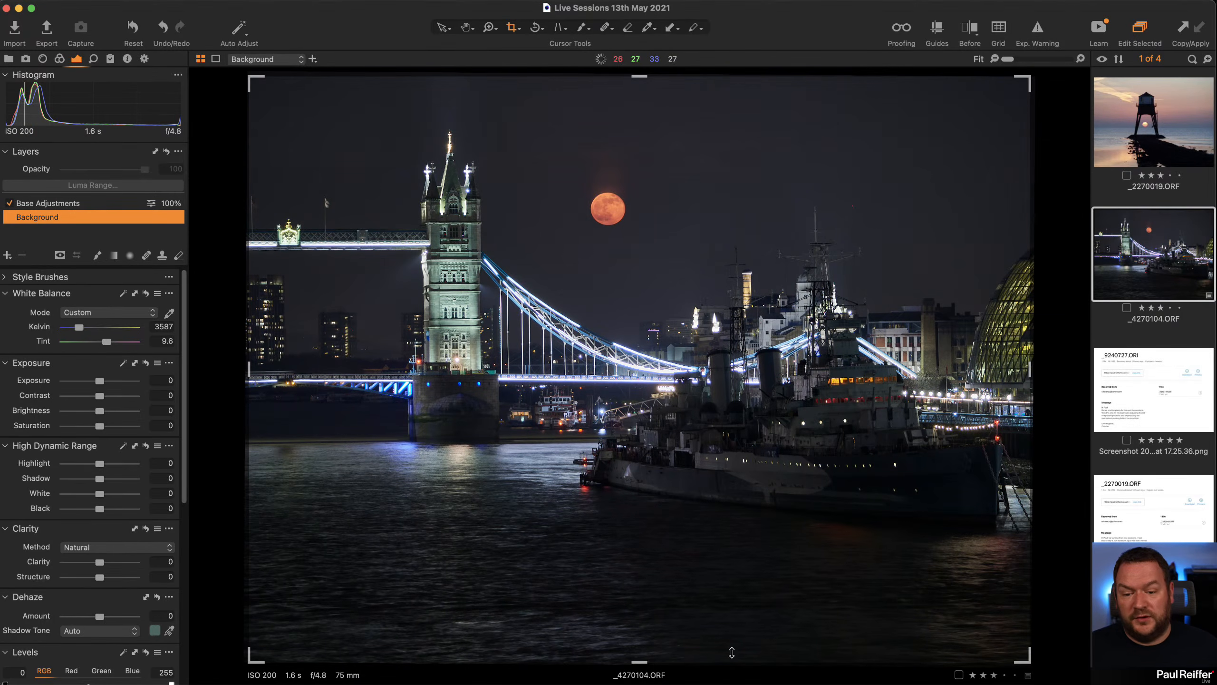
{"action": "left_click_drag", "start_coordinate": [1027, 663], "coordinate": [1028, 663]}
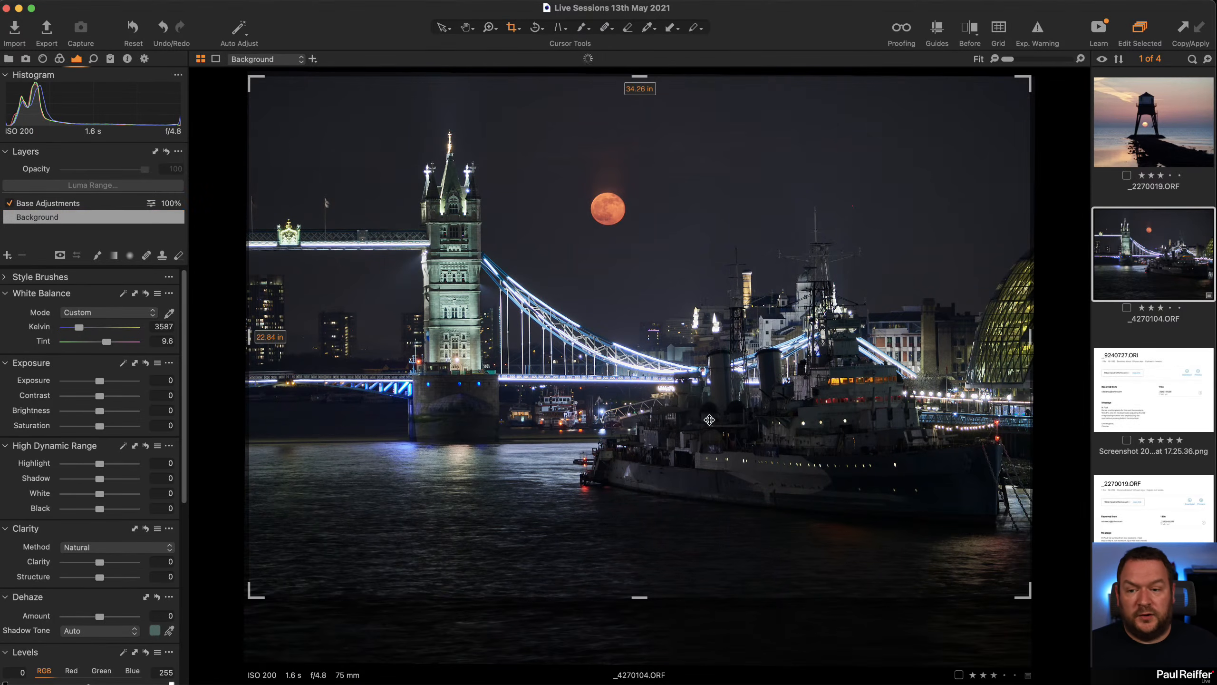
{"action": "left_click_drag", "start_coordinate": [696, 398], "coordinate": [695, 403]}
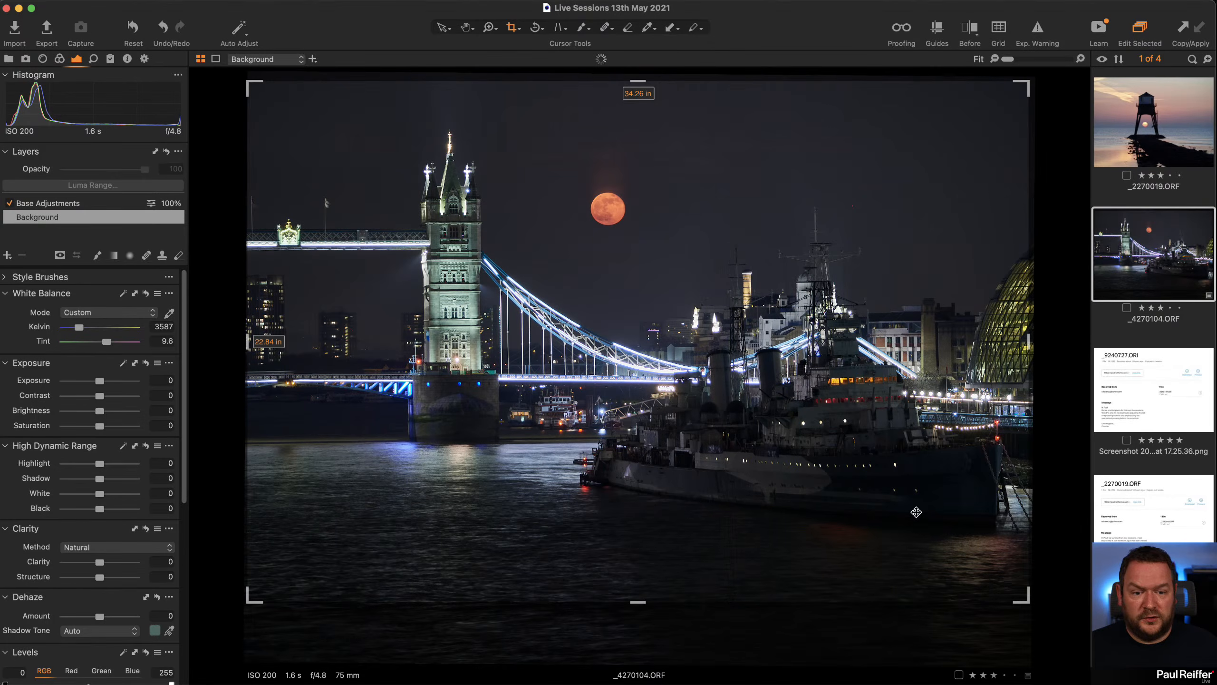
{"action": "left_click_drag", "start_coordinate": [1026, 600], "coordinate": [1047, 610]}
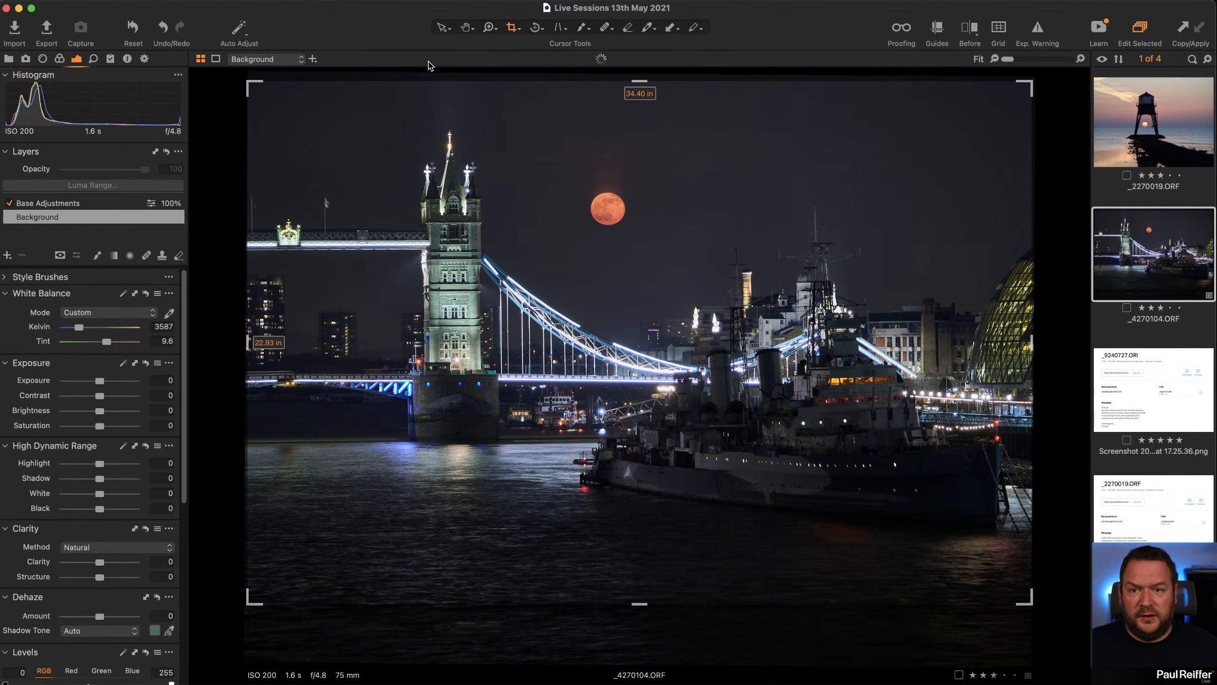
{"action": "left_click", "coordinate": [440, 30]}
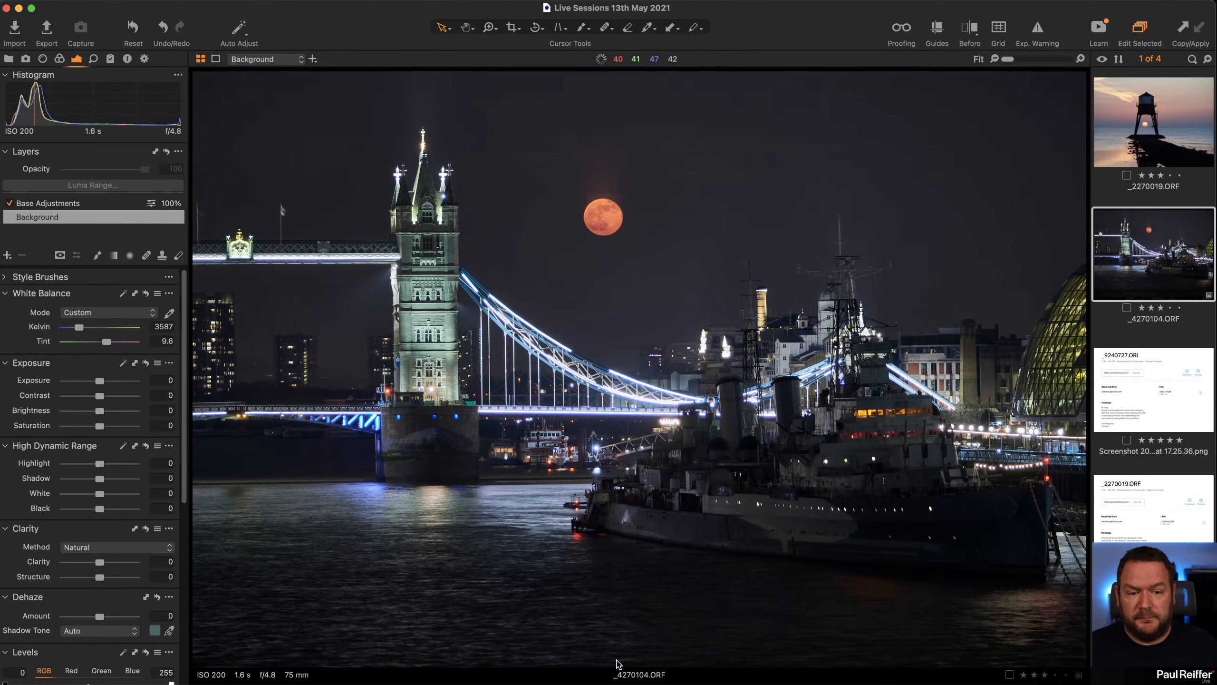
Step: Frame the moon and the reddish glow above it up close and select the Base Adjustments layer
{"action": "key", "text": "z"}
{"action": "left_click_drag", "start_coordinate": [535, 130], "coordinate": [712, 277]}
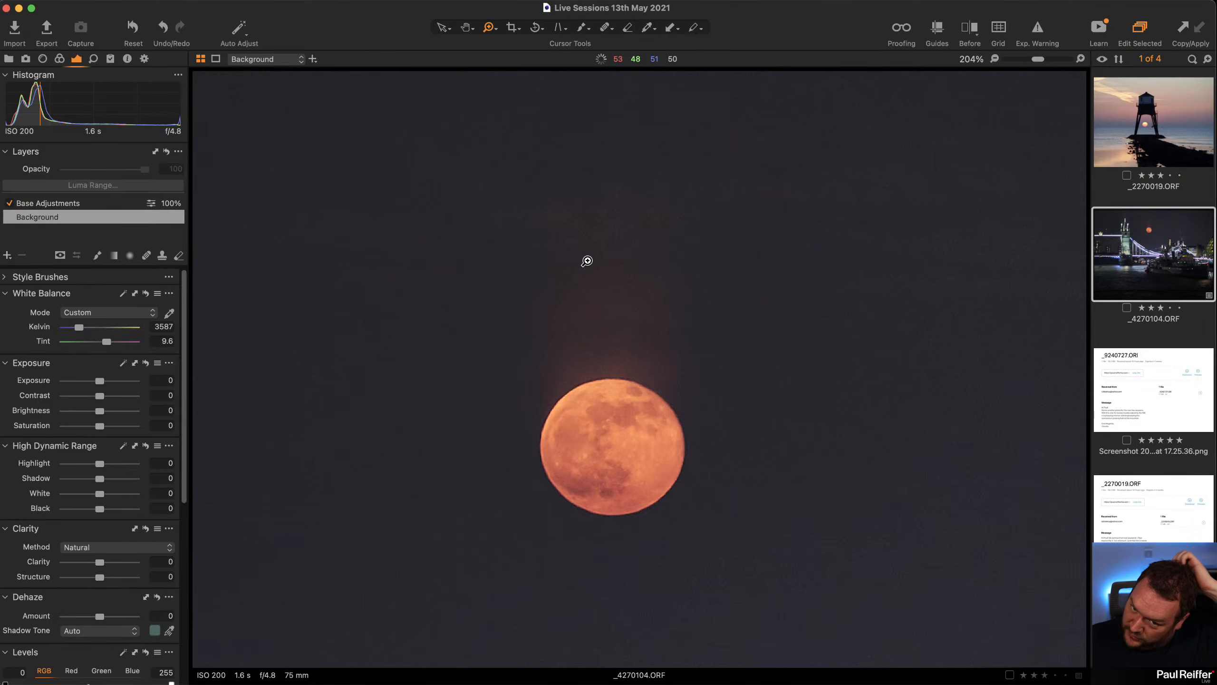
{"action": "left_click", "coordinate": [65, 205]}
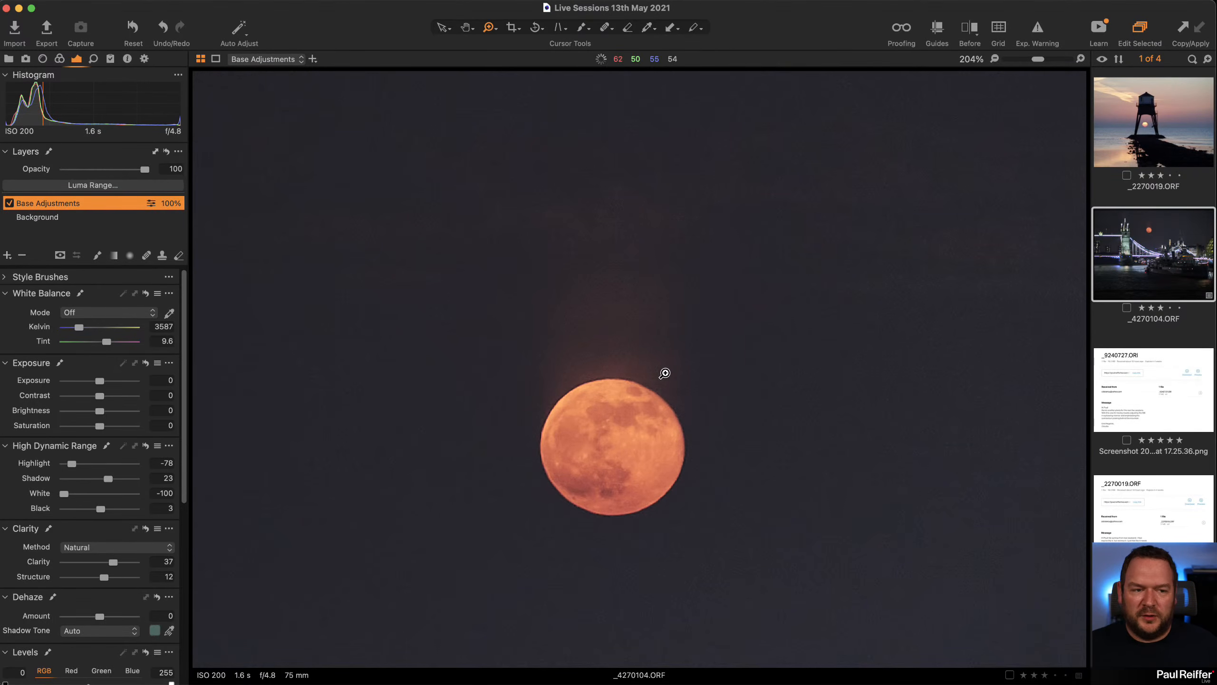
{"action": "left_click", "coordinate": [7, 257]}
{"action": "left_click", "coordinate": [43, 261]}
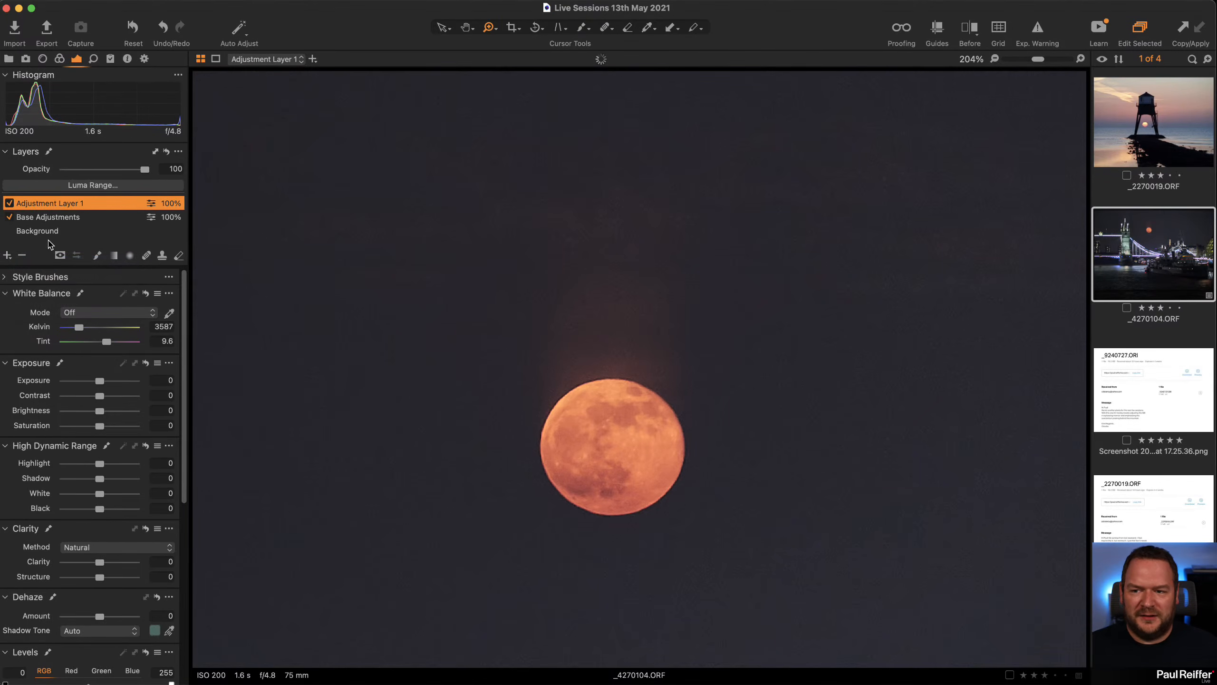
{"action": "key", "text": "super+z"}
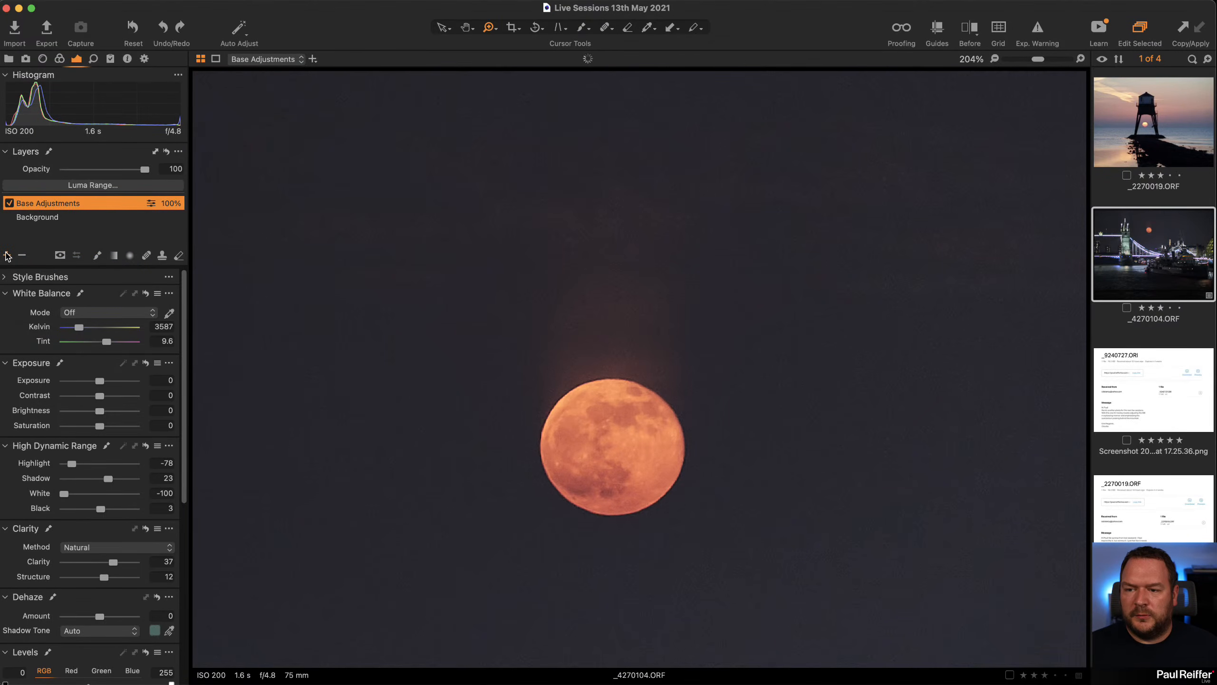
Step: Add a new clone layer above Base Adjustments and name it Moon
{"action": "left_click", "coordinate": [7, 257]}
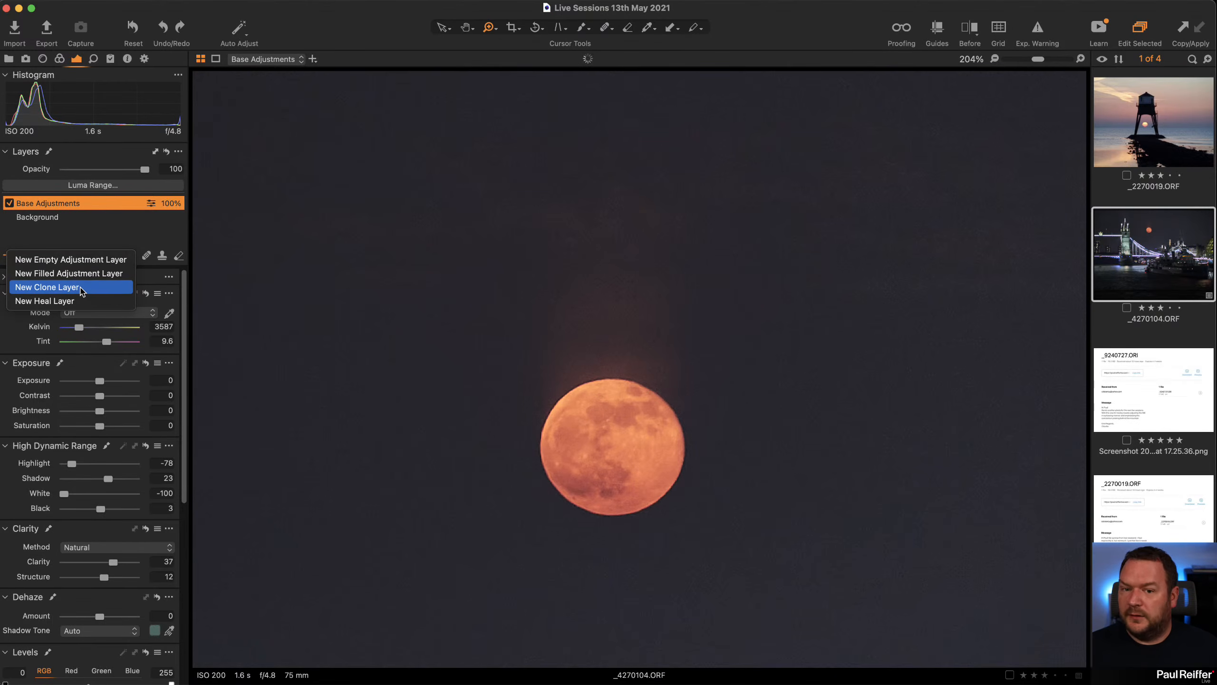
{"action": "left_click", "coordinate": [82, 288]}
{"action": "double_click", "coordinate": [53, 207]}
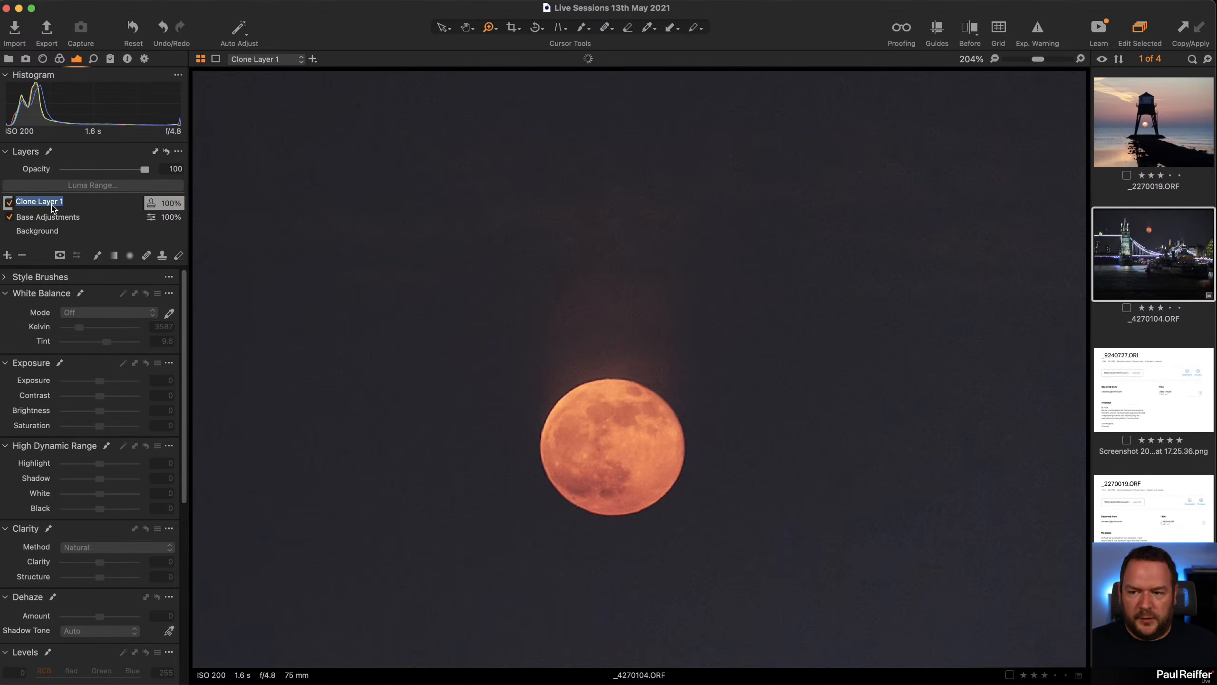
{"action": "type", "text": "Moon"}
{"action": "key", "text": "Return"}
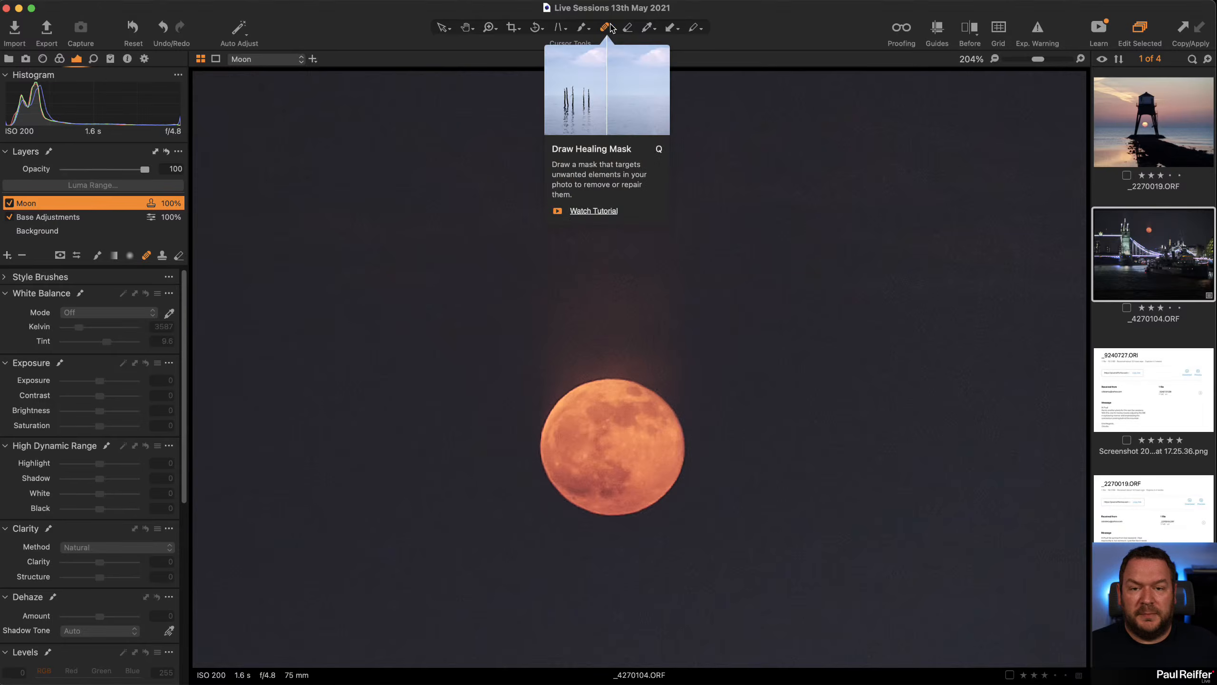
Step: Try healing the glow above the moon with dark sky from beside it, compare with the heal layer off, and delete that layer
{"action": "right_click", "coordinate": [695, 286]}
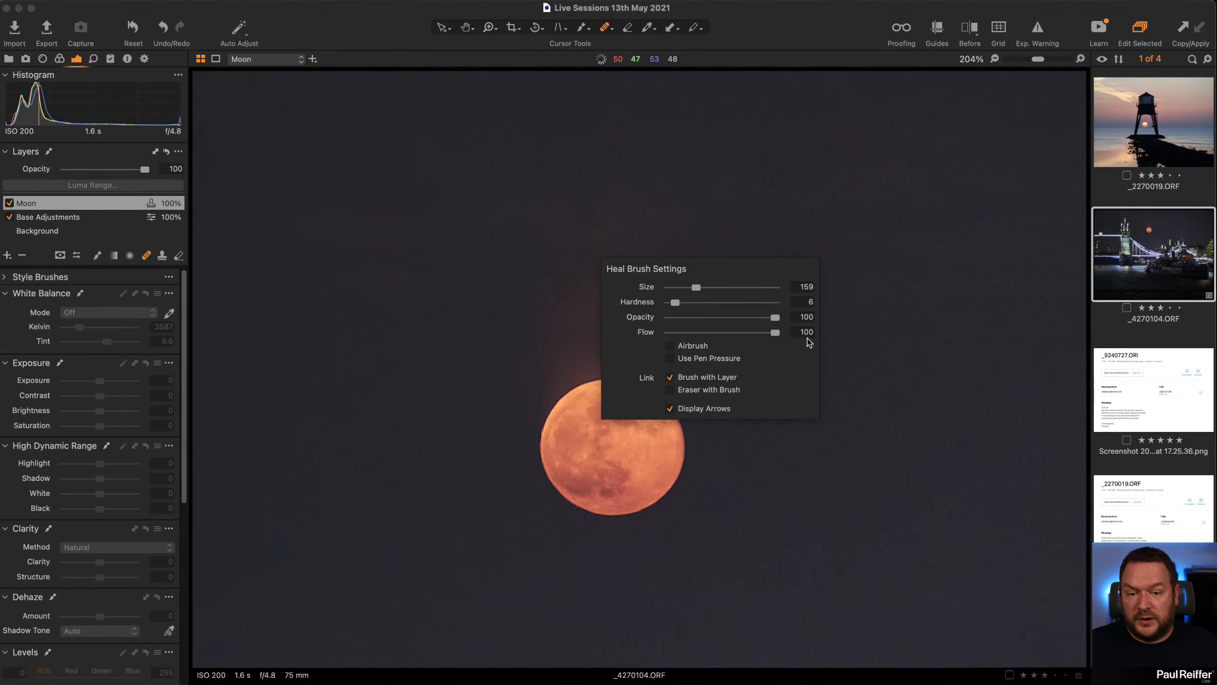
{"action": "left_click_drag", "start_coordinate": [675, 302], "coordinate": [686, 287]}
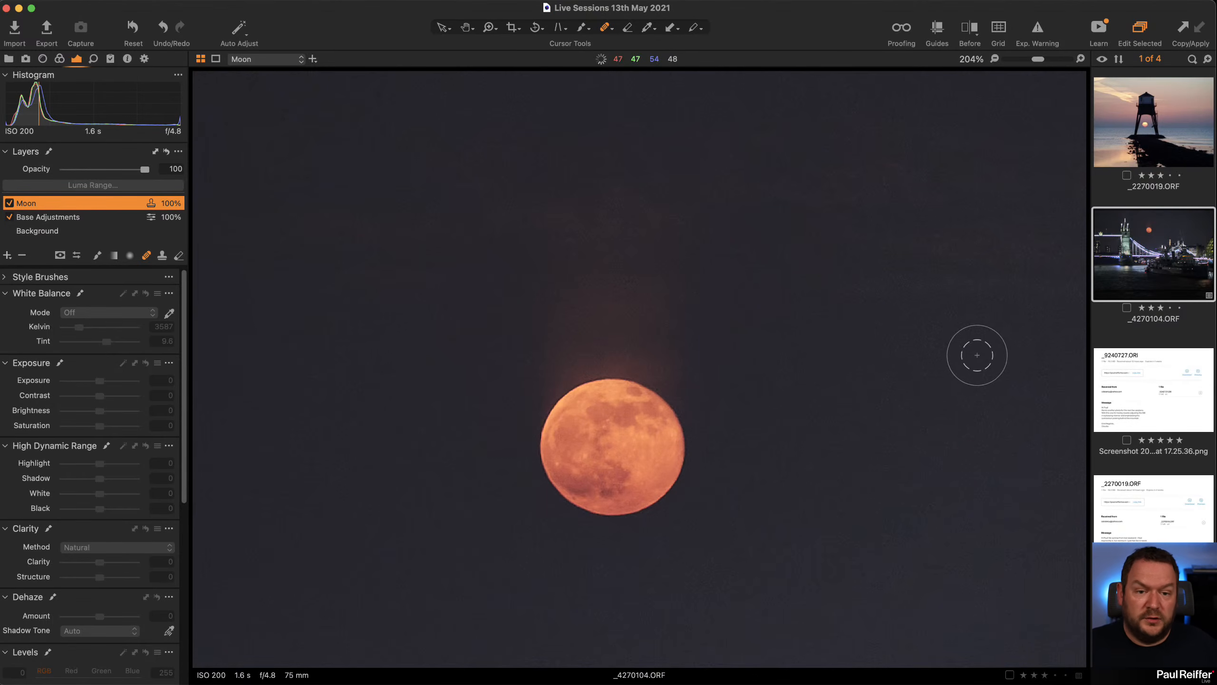
{"action": "mouse_move", "coordinate": [944, 354]}
{"action": "left_mouse_down"}
{"action": "mouse_move", "coordinate": [632, 332]}
{"action": "mouse_move", "coordinate": [541, 338]}
{"action": "left_mouse_up"}
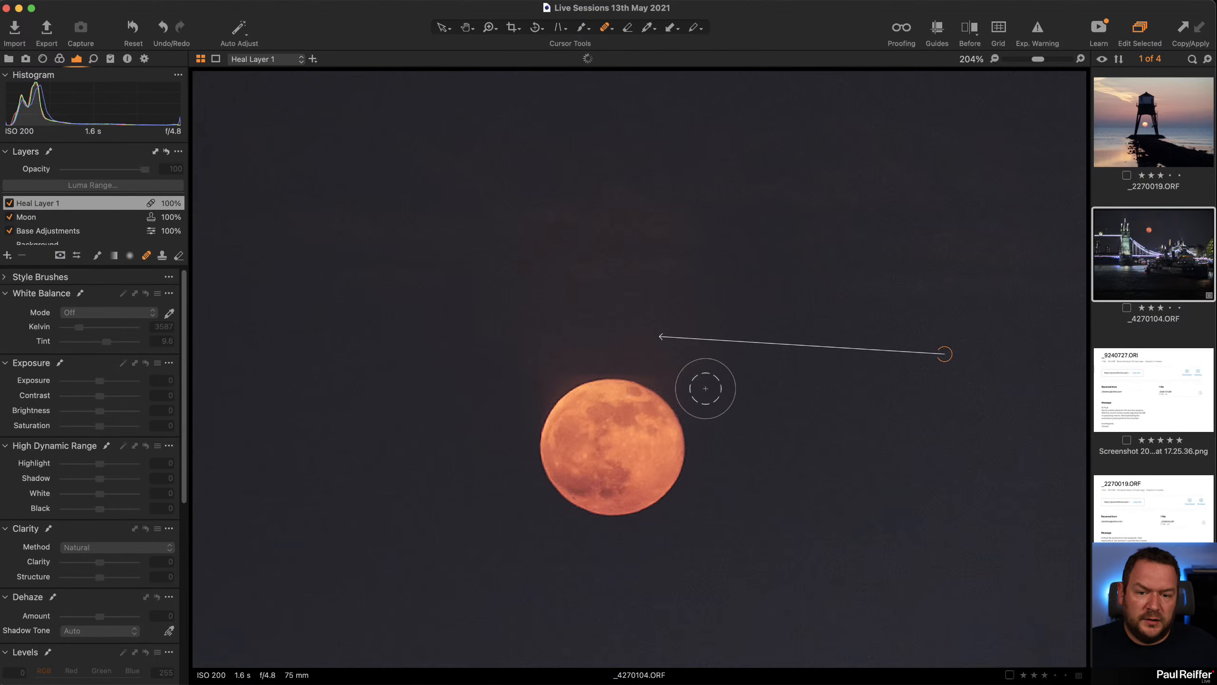
{"action": "left_click_drag", "start_coordinate": [702, 386], "coordinate": [507, 381]}
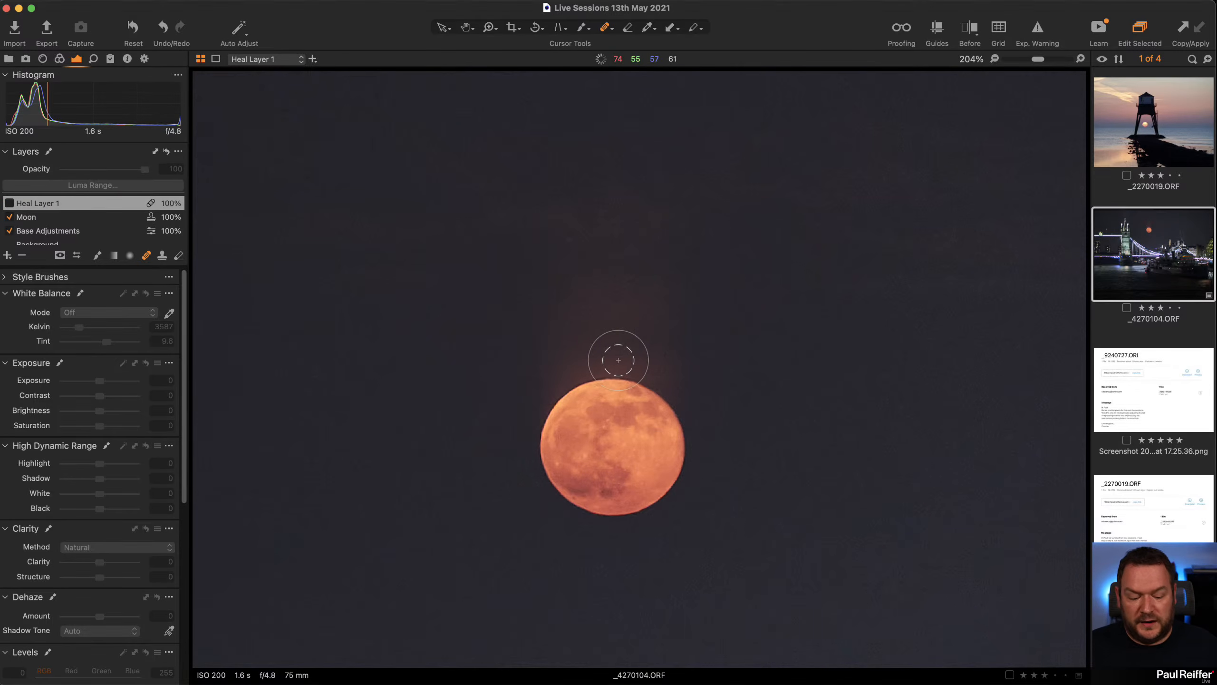
{"action": "left_click", "coordinate": [9, 204]}
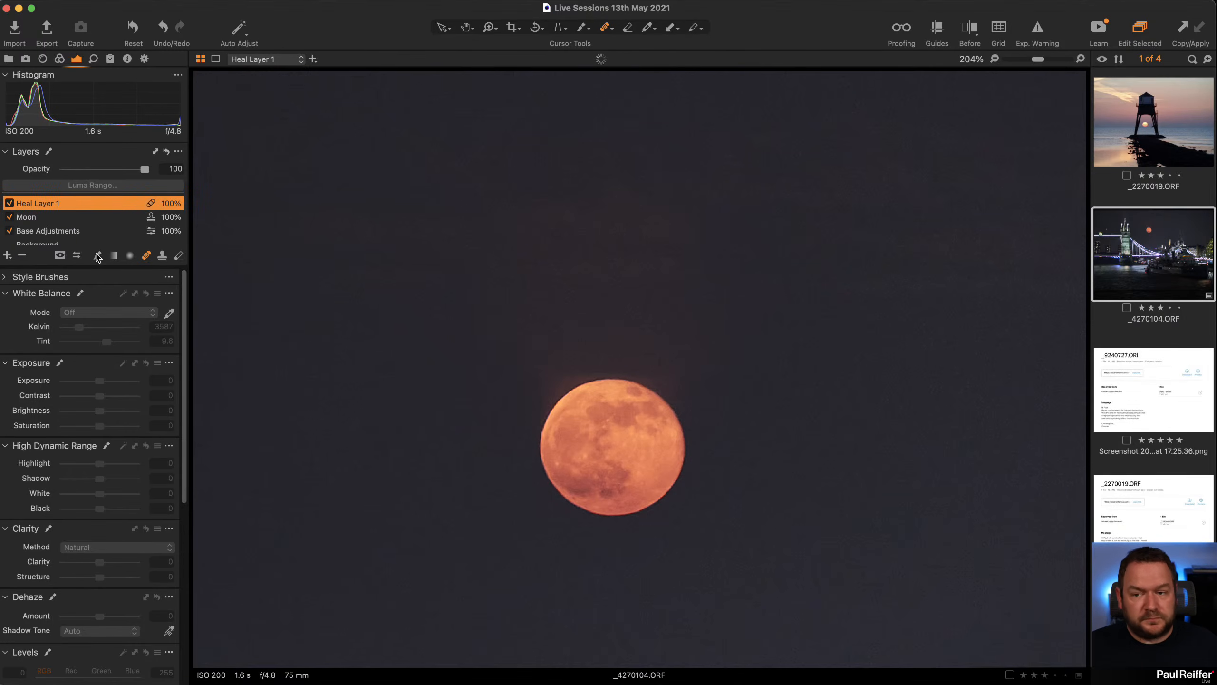
{"action": "left_click", "coordinate": [24, 255]}
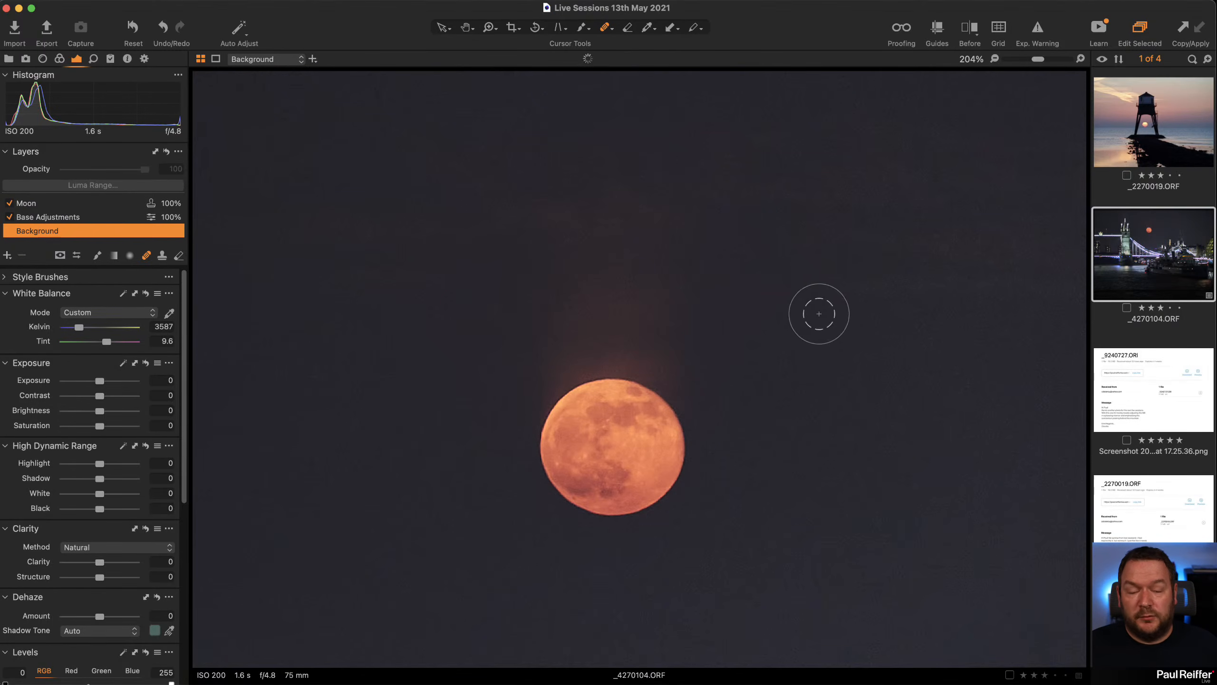
Step: Clone dark sky from beside the moon over the reddish glow above it on the Moon layer, using a larger soft brush
{"action": "left_click", "coordinate": [106, 205]}
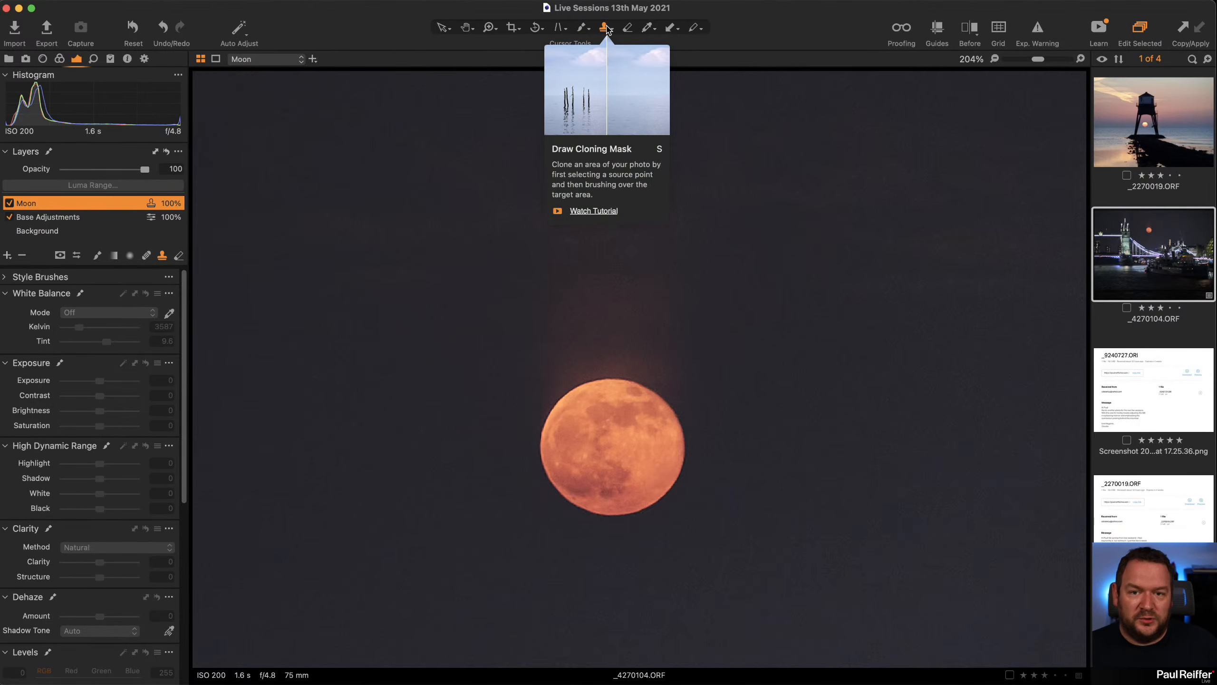
{"action": "right_click", "coordinate": [778, 331]}
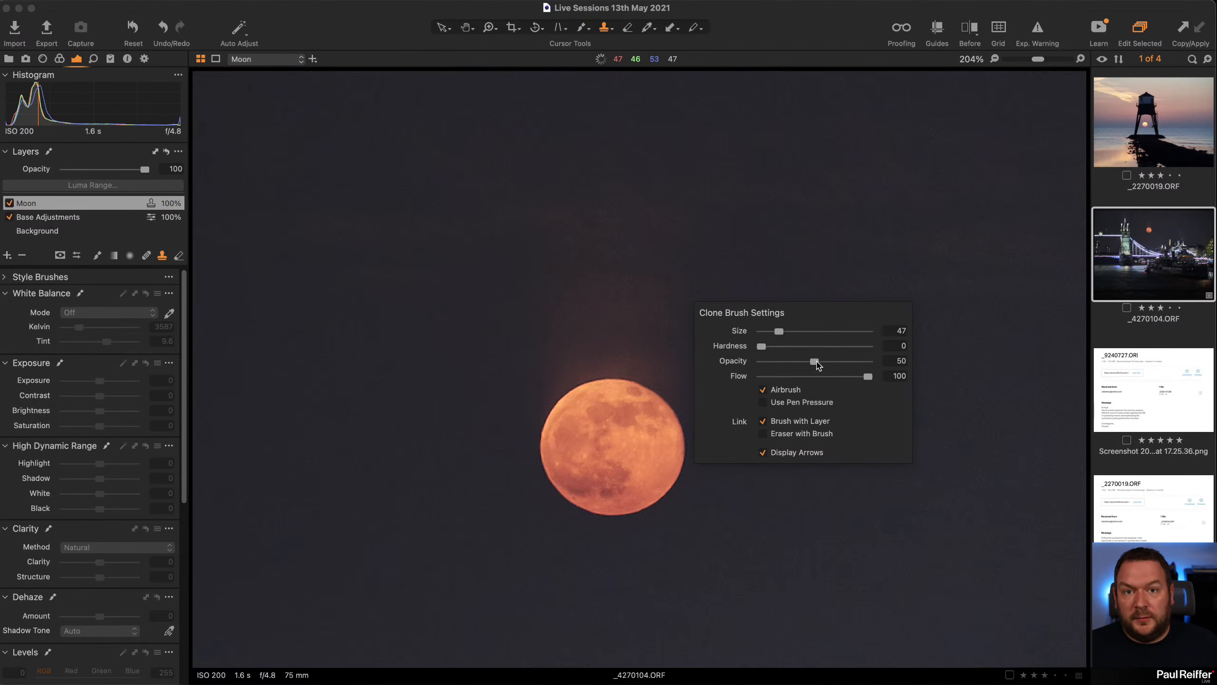
{"action": "mouse_move", "coordinate": [816, 364]}
{"action": "left_mouse_down"}
{"action": "mouse_move", "coordinate": [793, 362]}
{"action": "mouse_move", "coordinate": [780, 331]}
{"action": "left_mouse_up"}
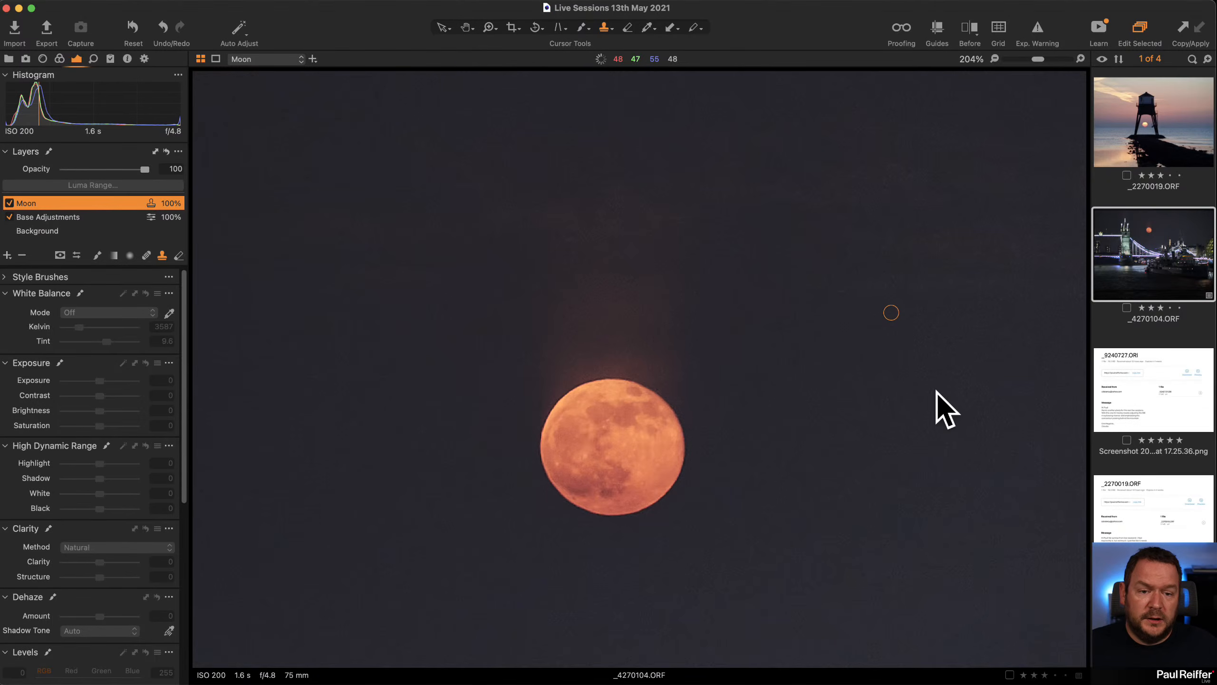
{"action": "left_click", "coordinate": [685, 305]}
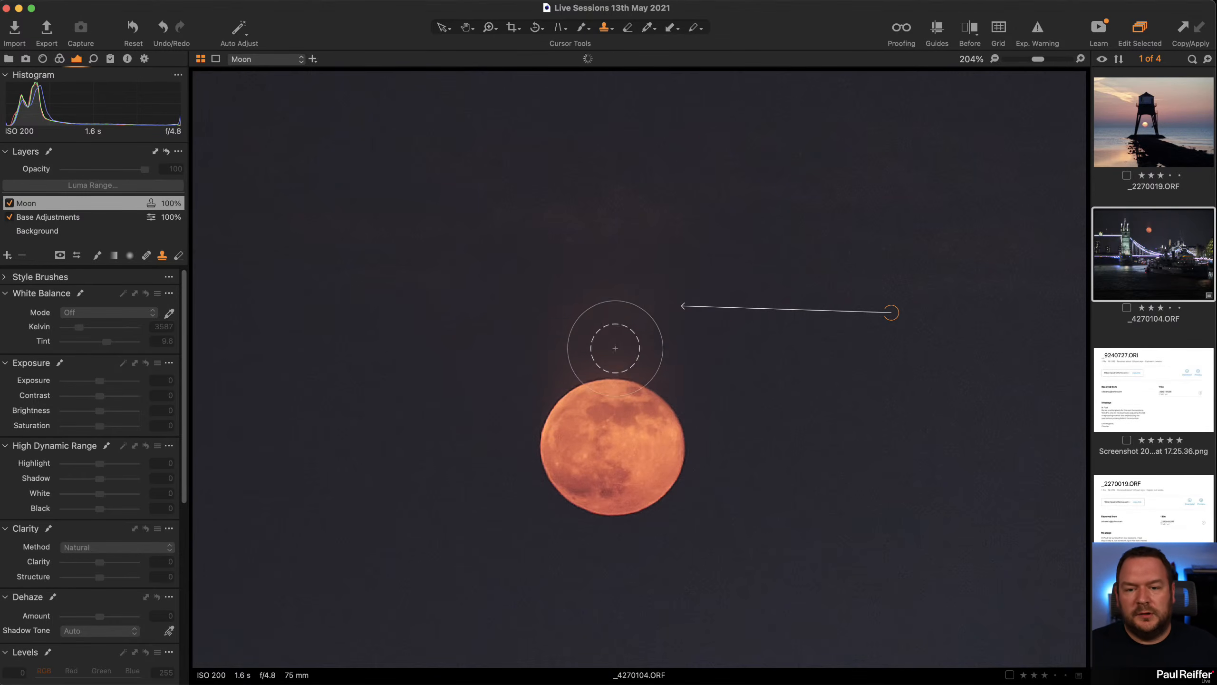
{"action": "mouse_move", "coordinate": [646, 327]}
{"action": "left_mouse_down"}
{"action": "mouse_move", "coordinate": [629, 303]}
{"action": "mouse_move", "coordinate": [621, 382]}
{"action": "mouse_move", "coordinate": [634, 408]}
{"action": "mouse_move", "coordinate": [614, 352]}
{"action": "left_mouse_up"}
{"action": "mouse_move", "coordinate": [597, 371]}
{"action": "left_mouse_down"}
{"action": "mouse_move", "coordinate": [577, 391]}
{"action": "mouse_move", "coordinate": [661, 359]}
{"action": "left_mouse_up"}
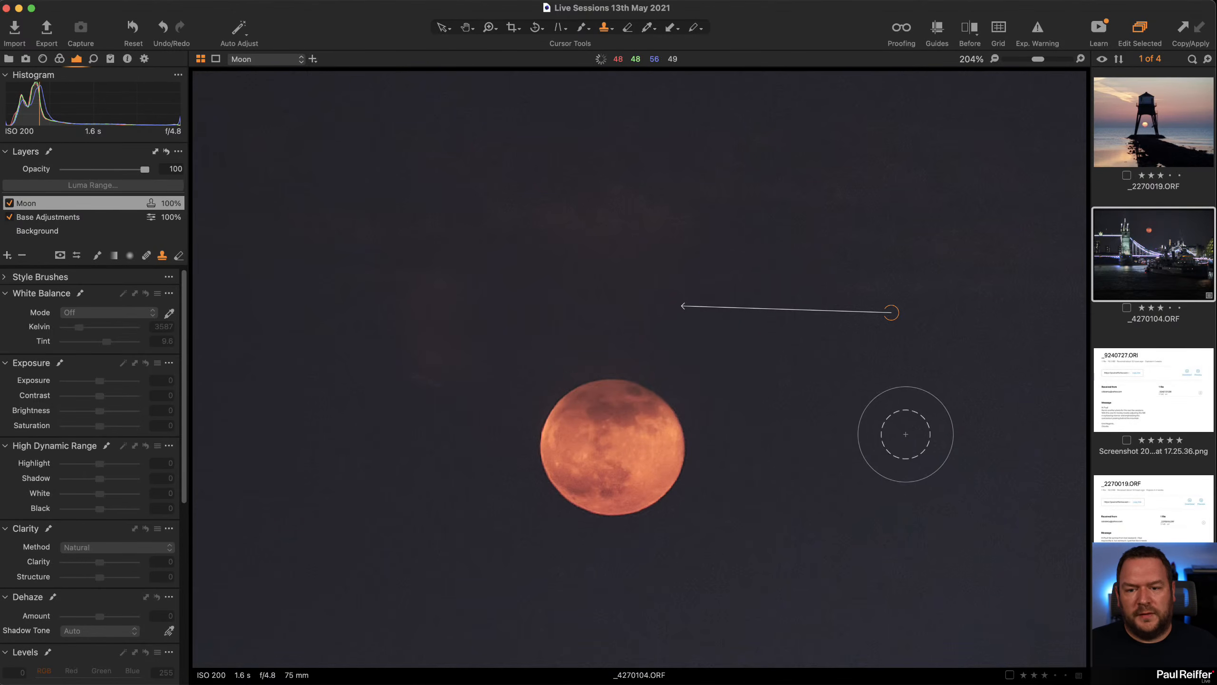
Step: Erase the leftover reddish clone patch in the sky at the moon's upper left on the Moon layer with a soft eraser
{"action": "key", "text": "e"}
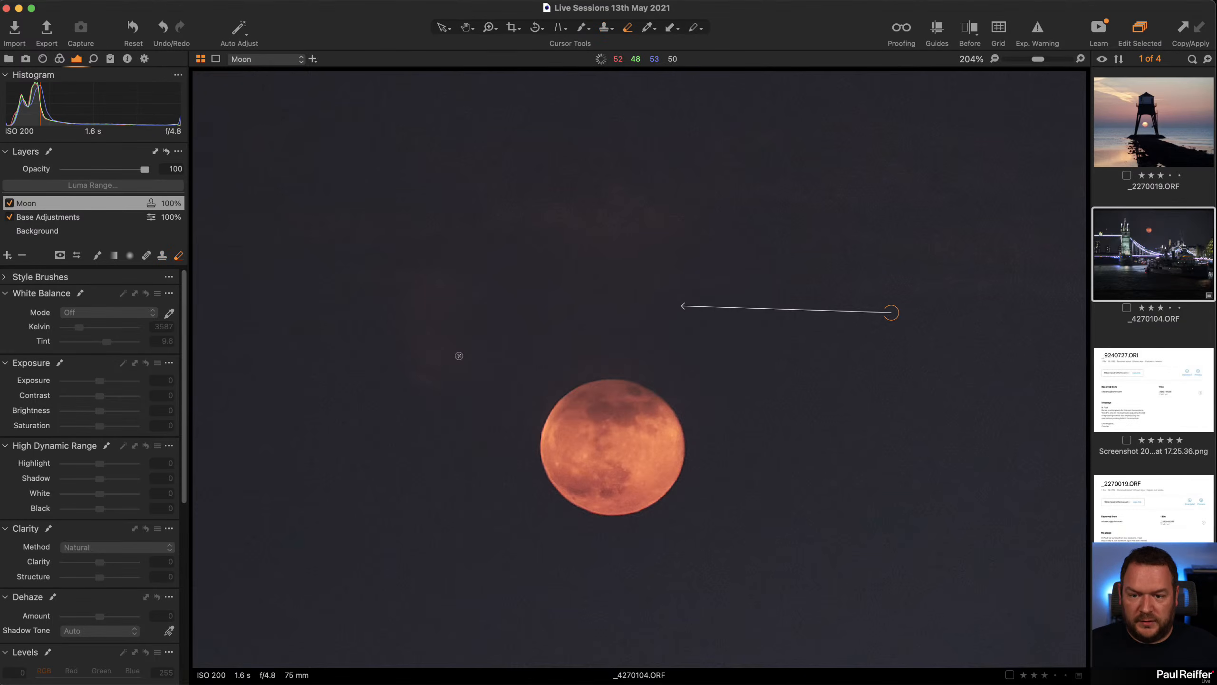
{"action": "right_click", "coordinate": [459, 334]}
{"action": "left_click_drag", "start_coordinate": [459, 335], "coordinate": [470, 334]}
{"action": "left_click_drag", "start_coordinate": [525, 362], "coordinate": [579, 364]}
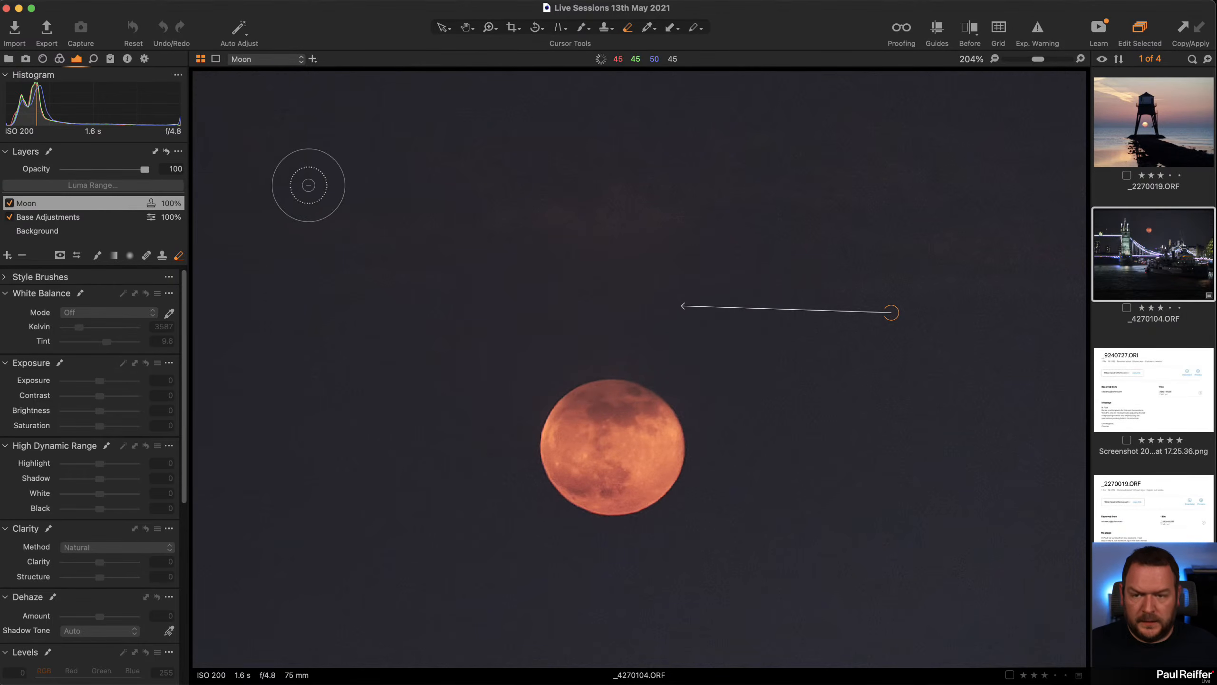
Step: Clone dark sky from the far left of the moon over the sky just above its upper-left edge on the Moon layer
{"action": "key", "text": "s"}
{"action": "left_click", "coordinate": [347, 335], "text": "alt"}
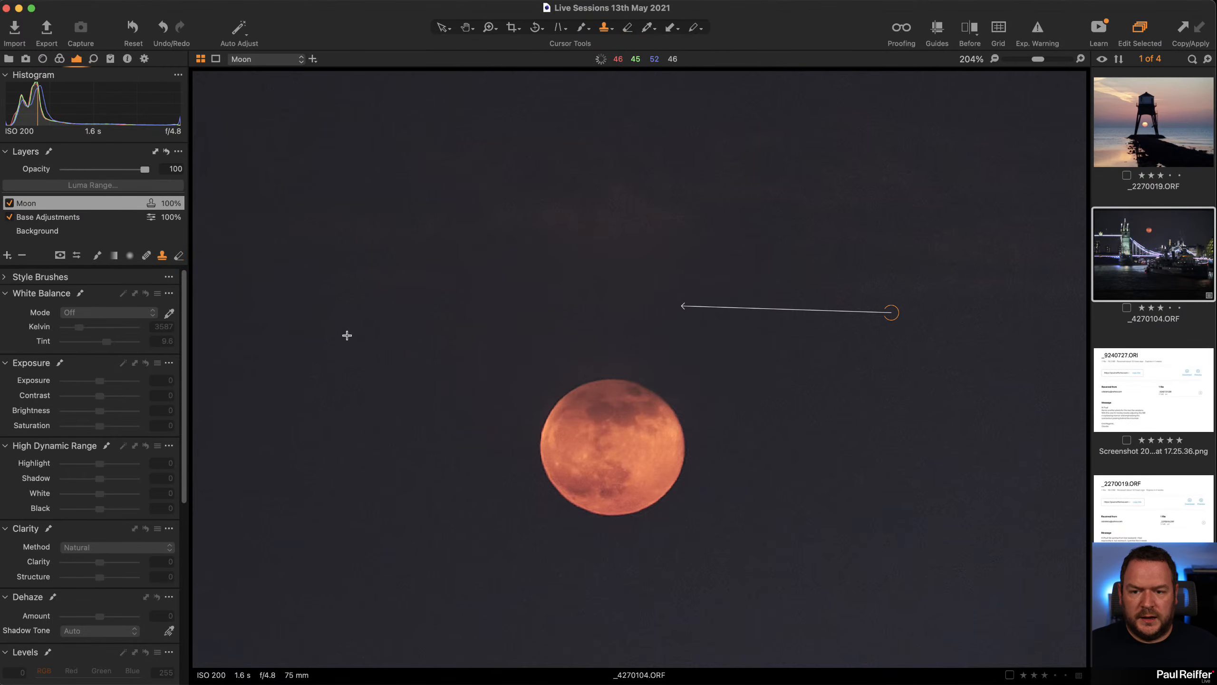
{"action": "mouse_move", "coordinate": [485, 337]}
{"action": "left_mouse_down"}
{"action": "mouse_move", "coordinate": [512, 337]}
{"action": "mouse_move", "coordinate": [507, 289]}
{"action": "mouse_move", "coordinate": [544, 346]}
{"action": "mouse_move", "coordinate": [535, 339]}
{"action": "left_mouse_up"}
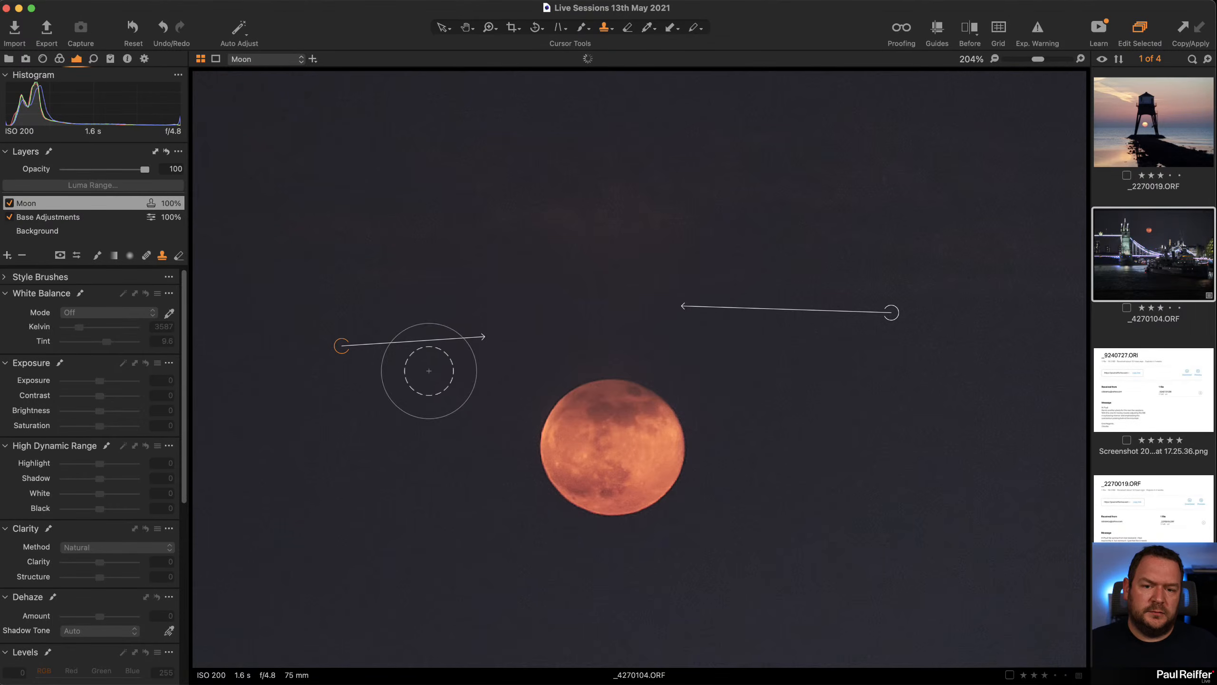
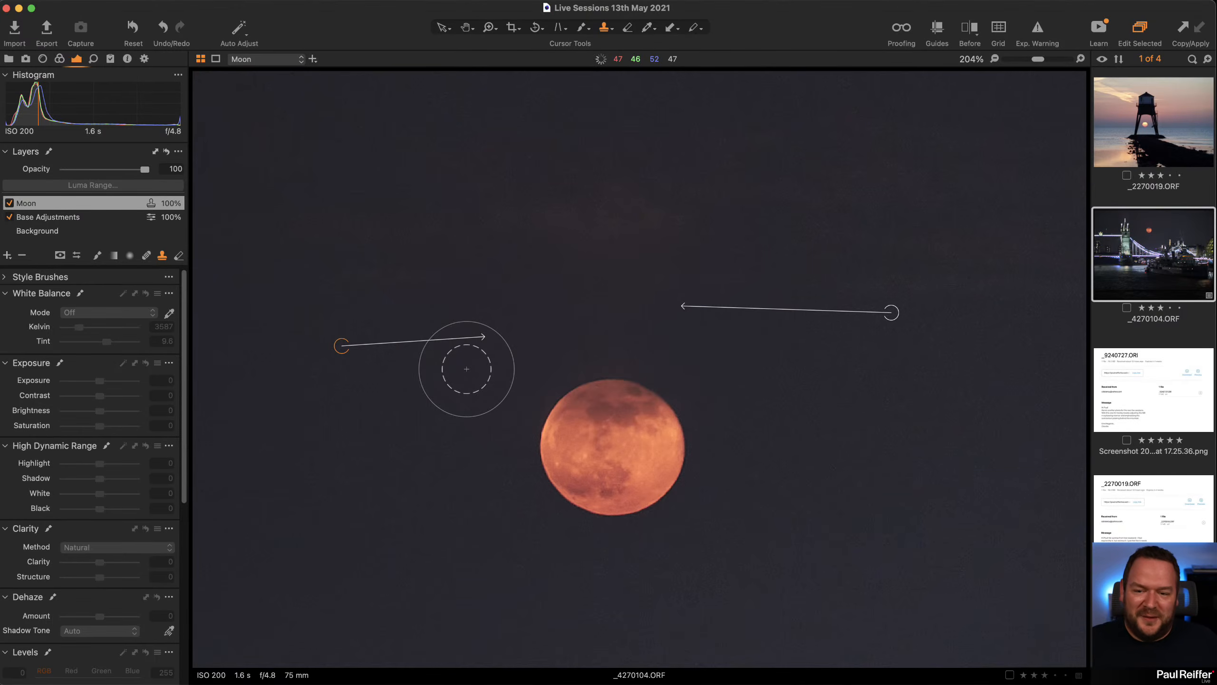
Step: Frame the moon at 400% and display the Moon layer's mask
{"action": "key", "text": "z"}
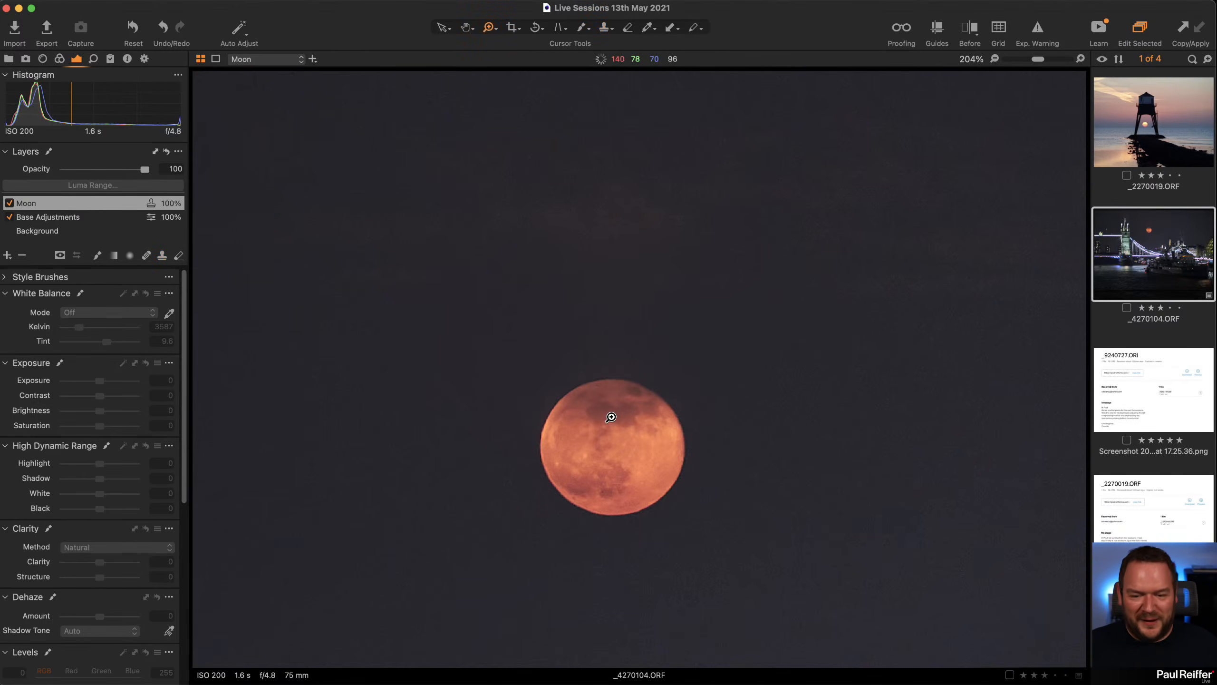
{"action": "left_click", "coordinate": [611, 417]}
{"action": "left_click", "coordinate": [623, 355]}
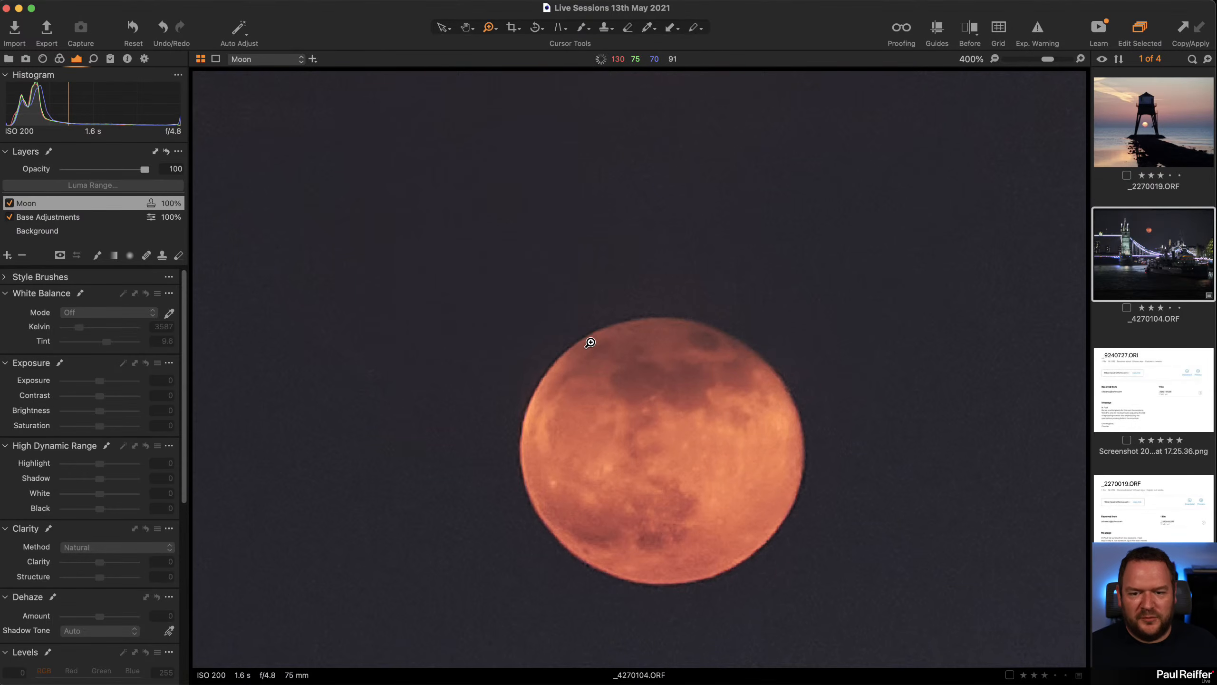
{"action": "key", "text": "m"}
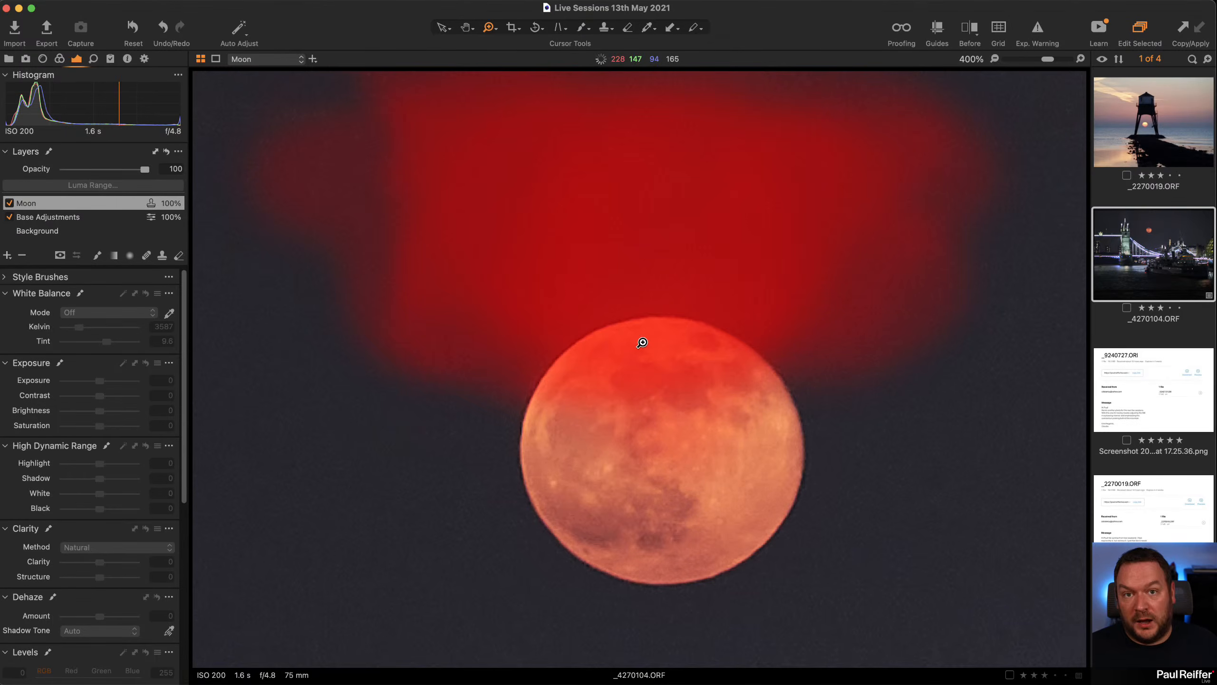
{"action": "key", "text": "b"}
{"action": "right_click", "coordinate": [654, 400]}
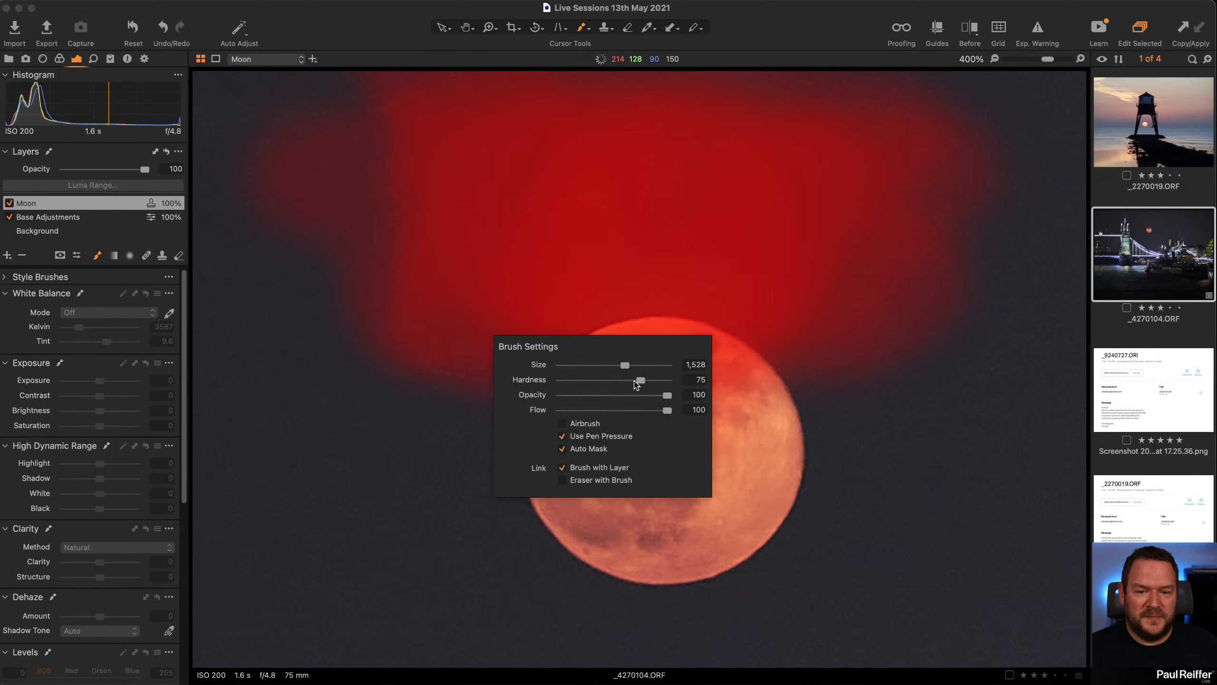
{"action": "key", "text": "Escape"}
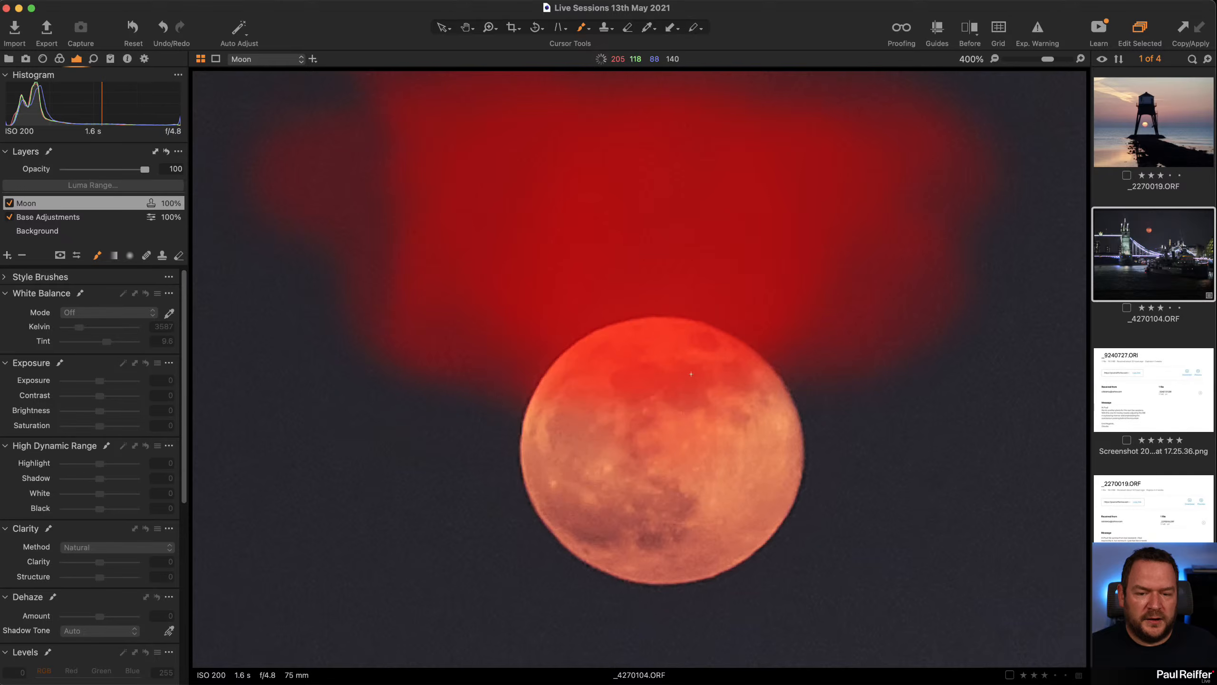
{"action": "right_click", "coordinate": [638, 392]}
{"action": "left_click_drag", "start_coordinate": [619, 392], "coordinate": [588, 396]}
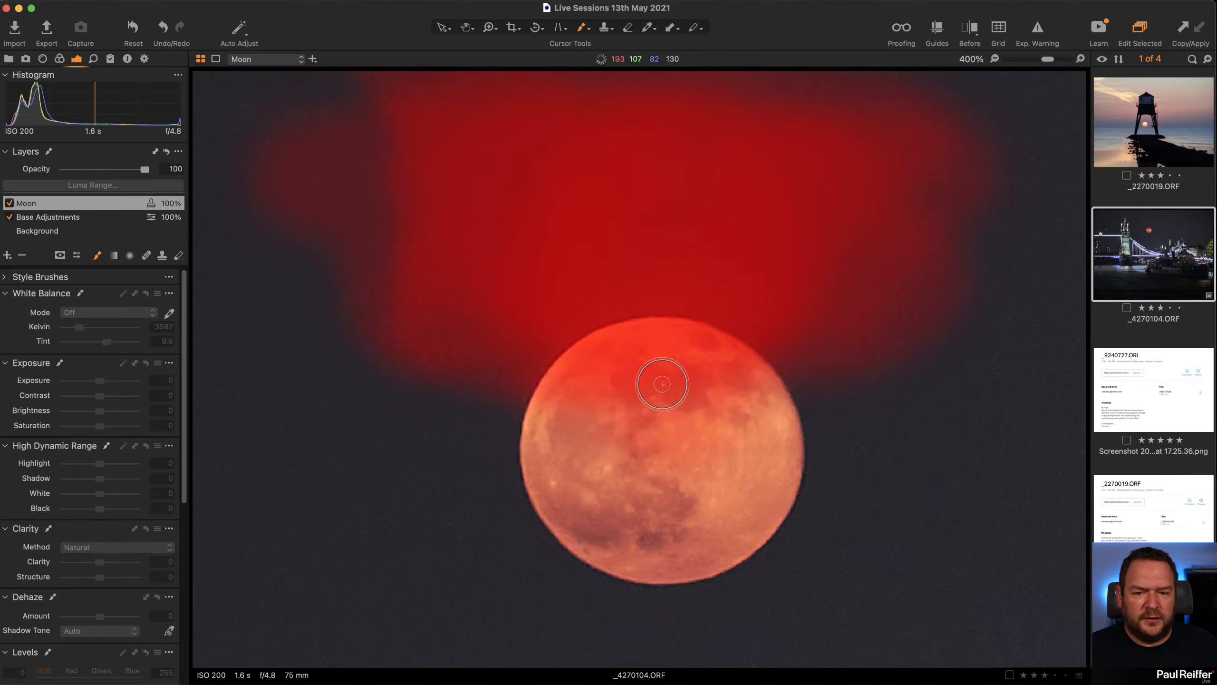
{"action": "key", "text": "Down"}
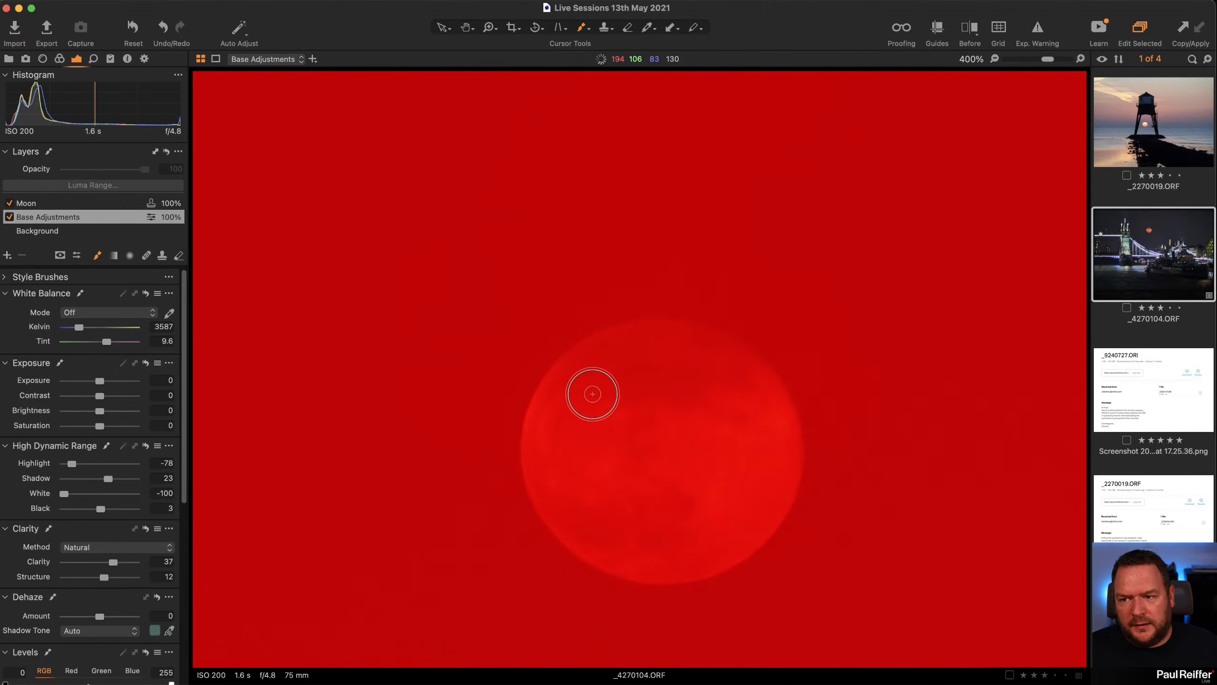
{"action": "left_click", "coordinate": [61, 204]}
Step: Erase the Moon layer's mask from the upper part of the moon's disc with a slightly smaller eraser at hardness 86
{"action": "key", "text": "e"}
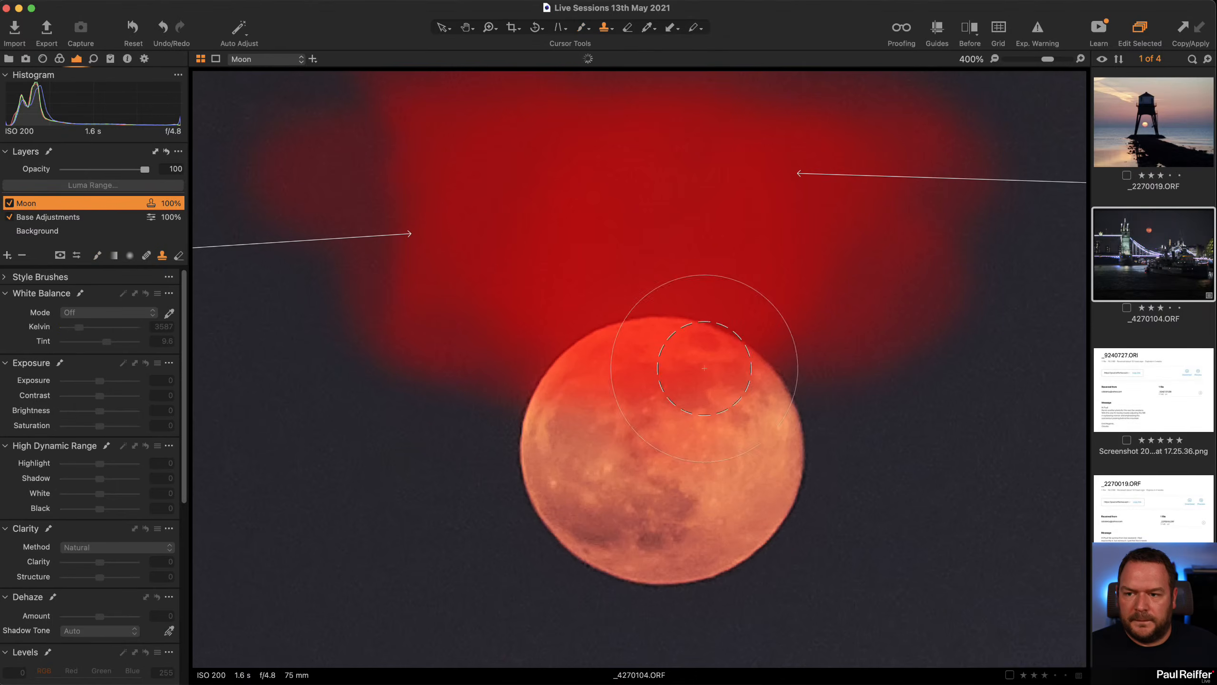
{"action": "right_click", "coordinate": [629, 415]}
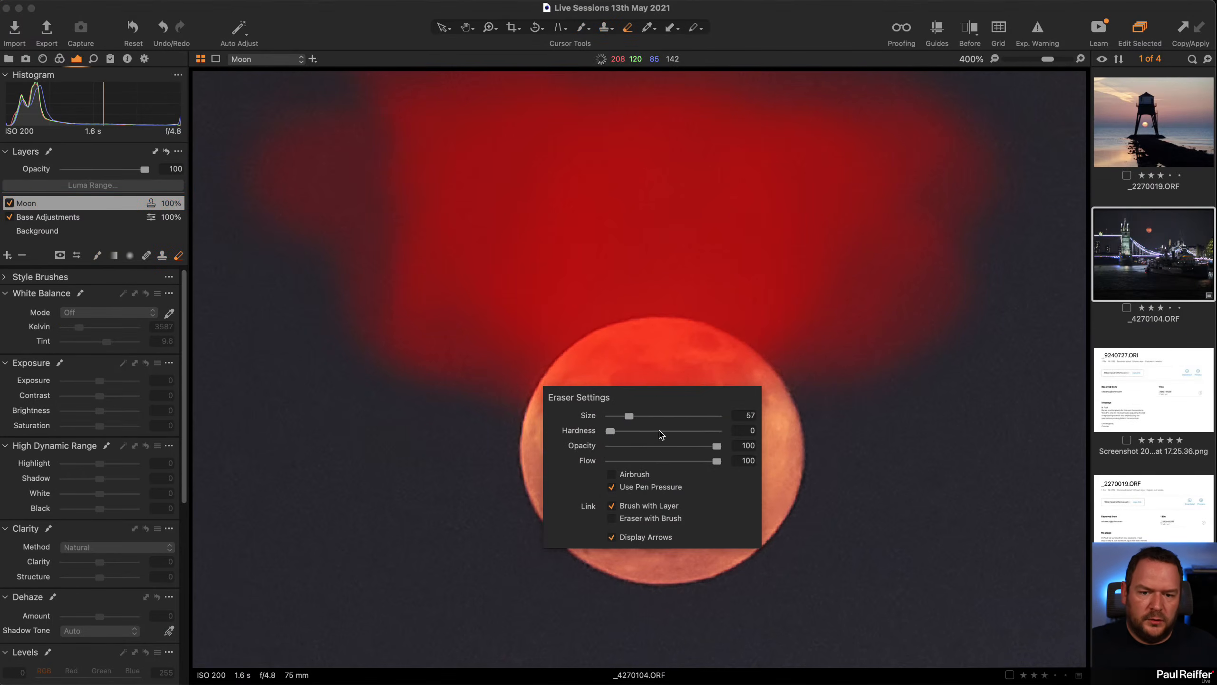
{"action": "left_click_drag", "start_coordinate": [610, 431], "coordinate": [702, 431]}
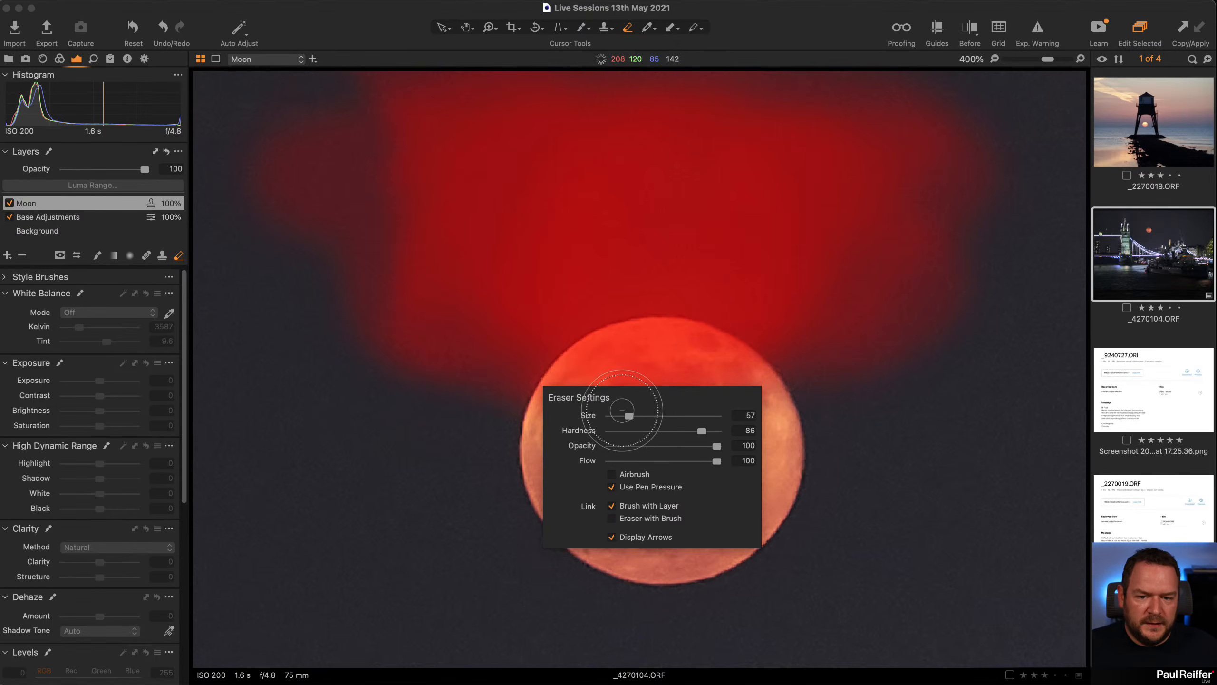
{"action": "left_click_drag", "start_coordinate": [629, 415], "coordinate": [624, 415]}
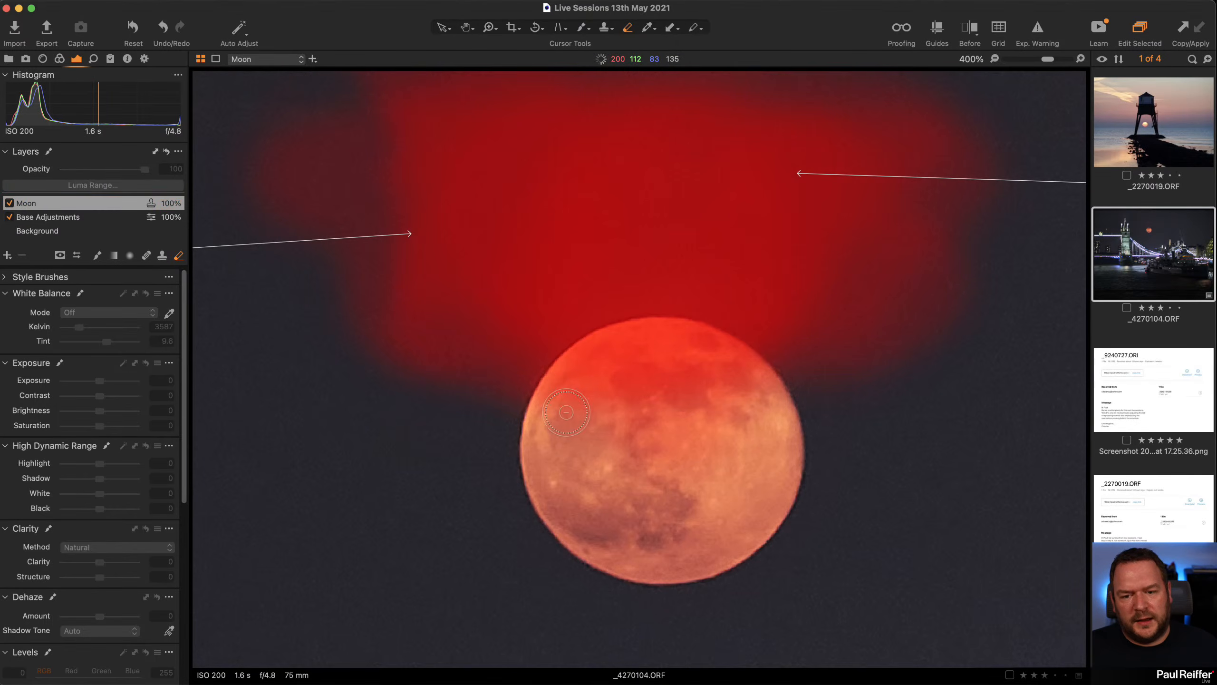
{"action": "mouse_move", "coordinate": [570, 383]}
{"action": "left_mouse_down"}
{"action": "mouse_move", "coordinate": [723, 416]}
{"action": "mouse_move", "coordinate": [605, 417]}
{"action": "mouse_move", "coordinate": [732, 434]}
{"action": "mouse_move", "coordinate": [676, 427]}
{"action": "mouse_move", "coordinate": [697, 380]}
{"action": "left_mouse_up"}
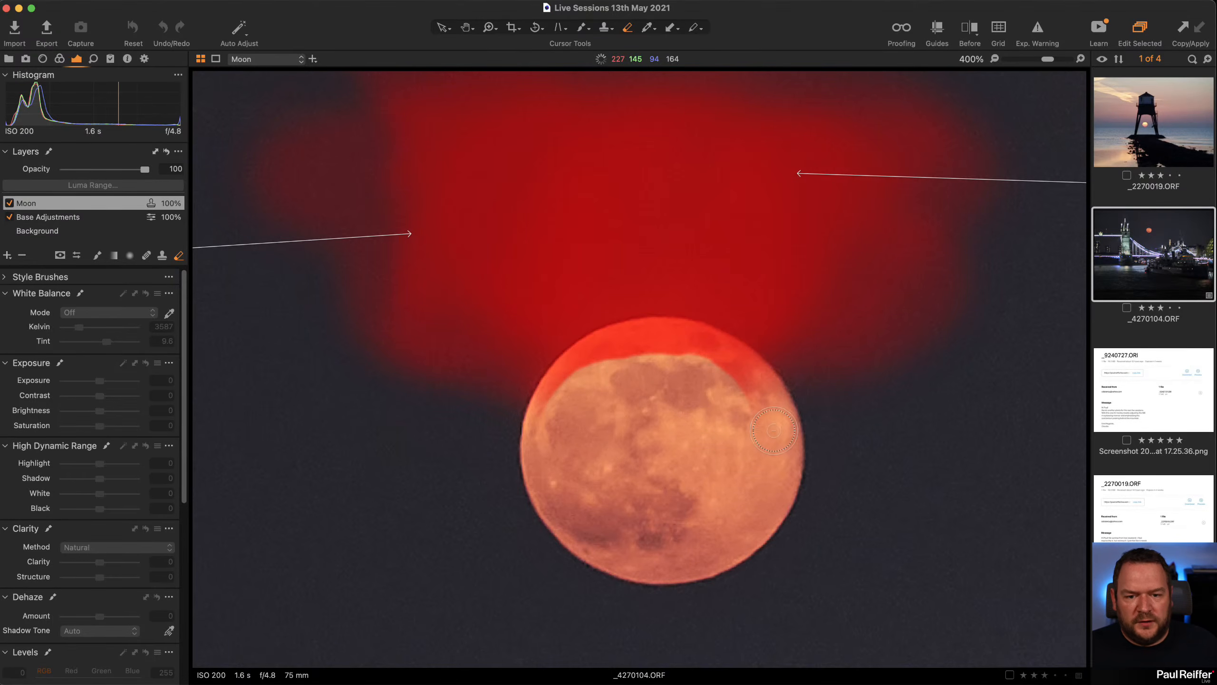
{"action": "mouse_move", "coordinate": [770, 399]}
{"action": "left_mouse_down"}
{"action": "mouse_move", "coordinate": [694, 367]}
{"action": "mouse_move", "coordinate": [652, 357]}
{"action": "mouse_move", "coordinate": [585, 390]}
{"action": "left_mouse_up"}
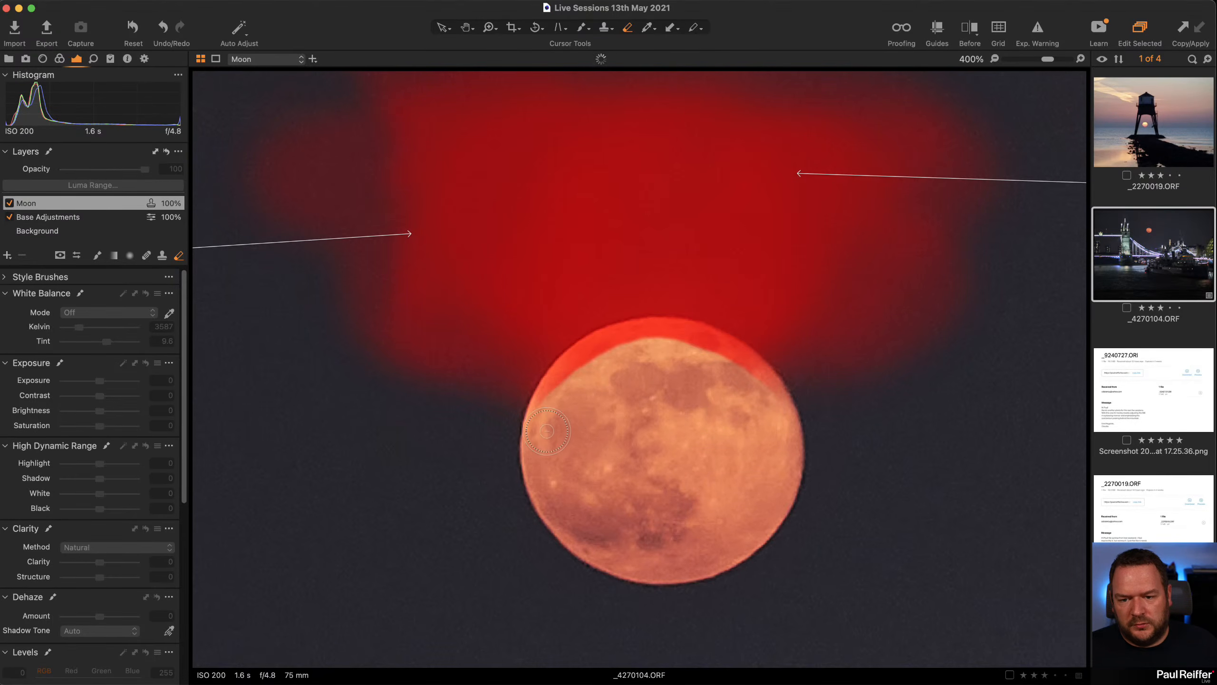
{"action": "left_click_drag", "start_coordinate": [546, 430], "coordinate": [551, 413]}
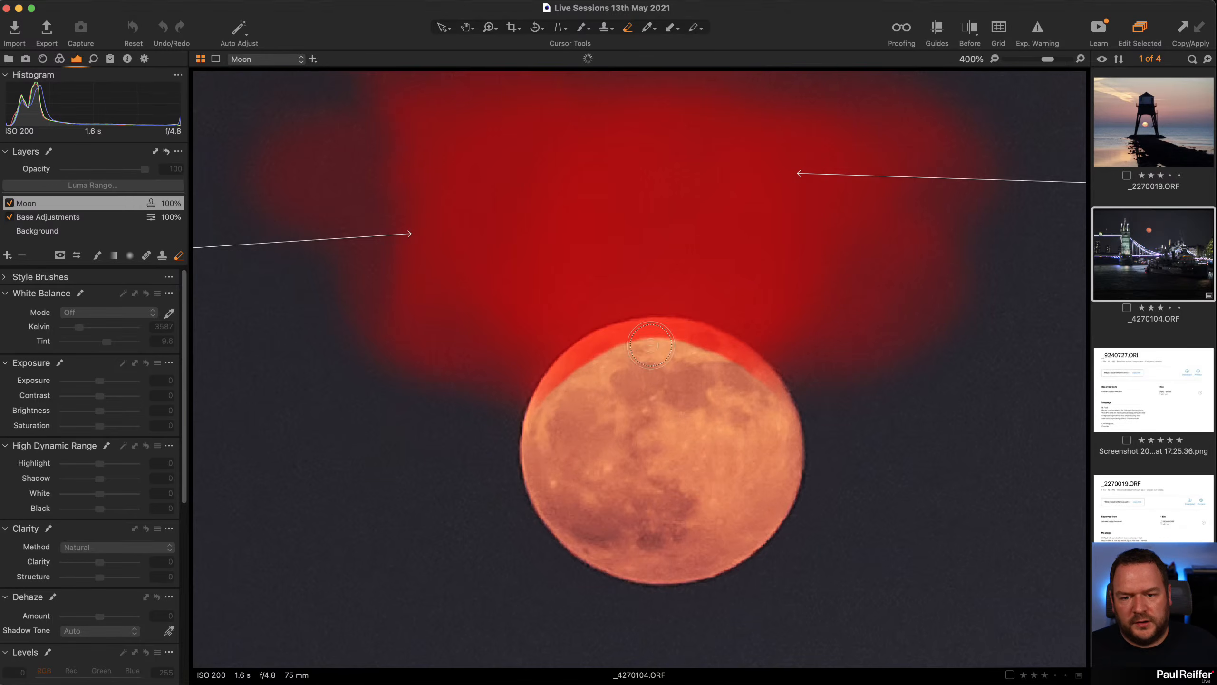
{"action": "mouse_move", "coordinate": [651, 344]}
{"action": "left_mouse_down"}
{"action": "mouse_move", "coordinate": [728, 359]}
{"action": "mouse_move", "coordinate": [757, 386]}
{"action": "left_mouse_up"}
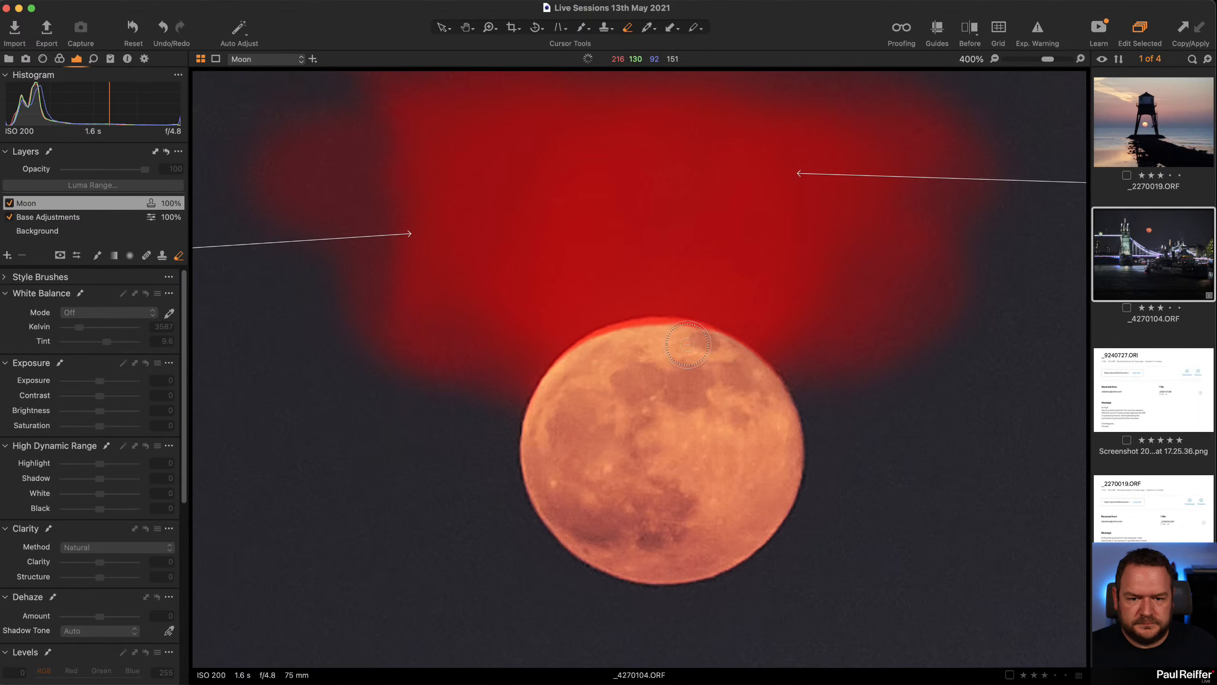
{"action": "left_click_drag", "start_coordinate": [637, 342], "coordinate": [607, 353]}
Step: Erase the thin rim of mask remaining along the inside of the moon's upper edge, working close up
{"action": "key", "text": "z"}
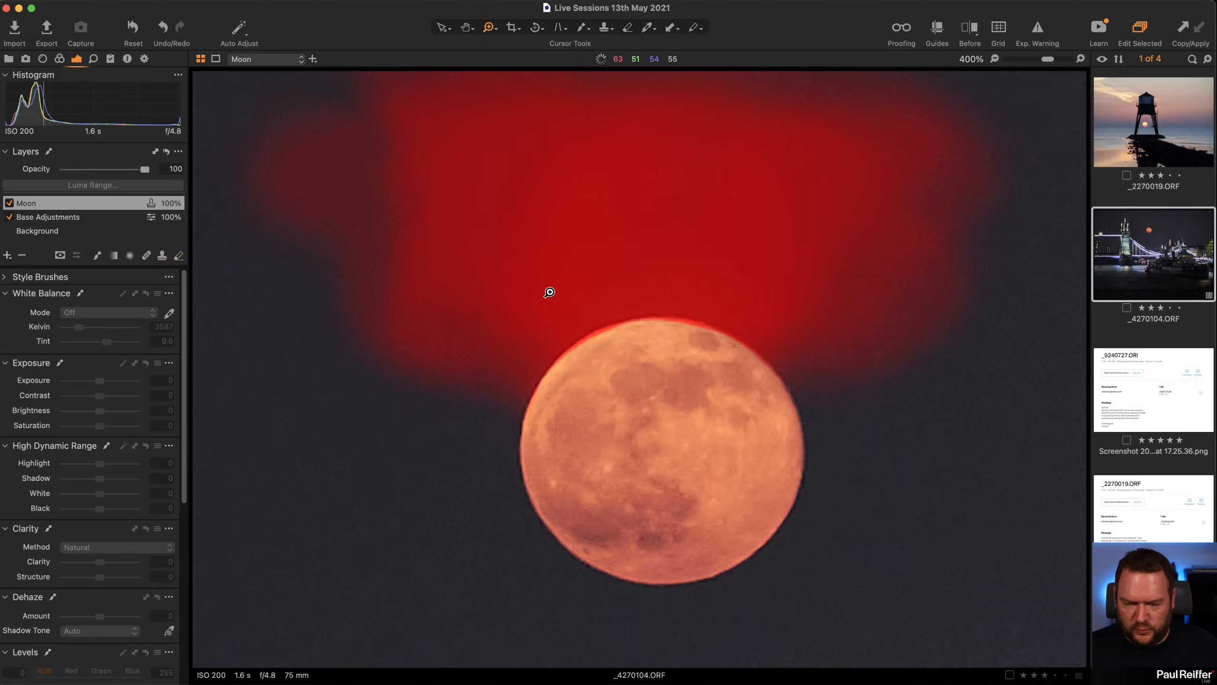
{"action": "left_click_drag", "start_coordinate": [484, 253], "coordinate": [688, 427]}
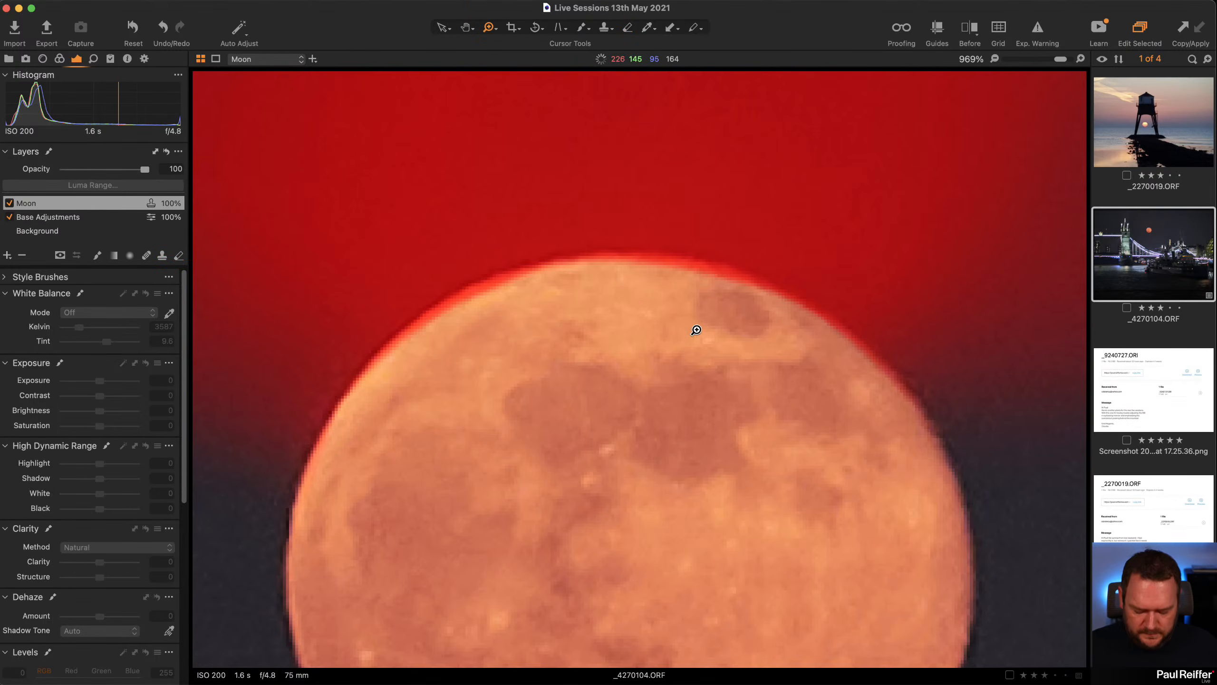
{"action": "key", "text": "e"}
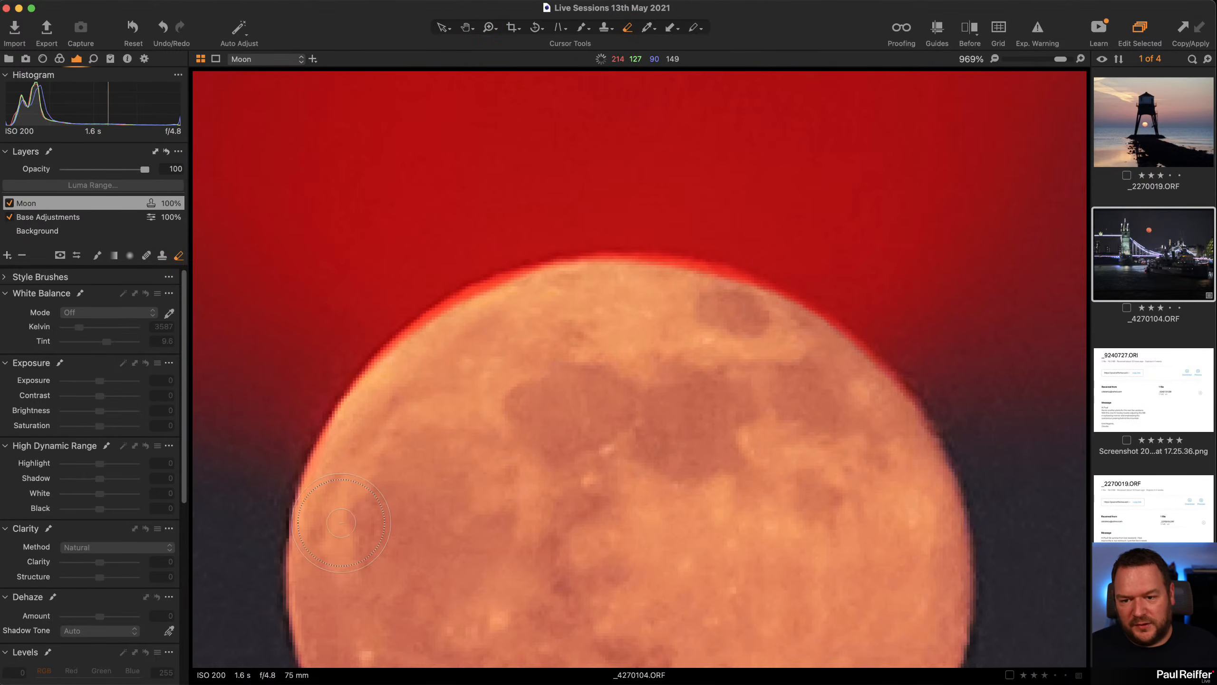
{"action": "left_click_drag", "start_coordinate": [365, 480], "coordinate": [382, 425]}
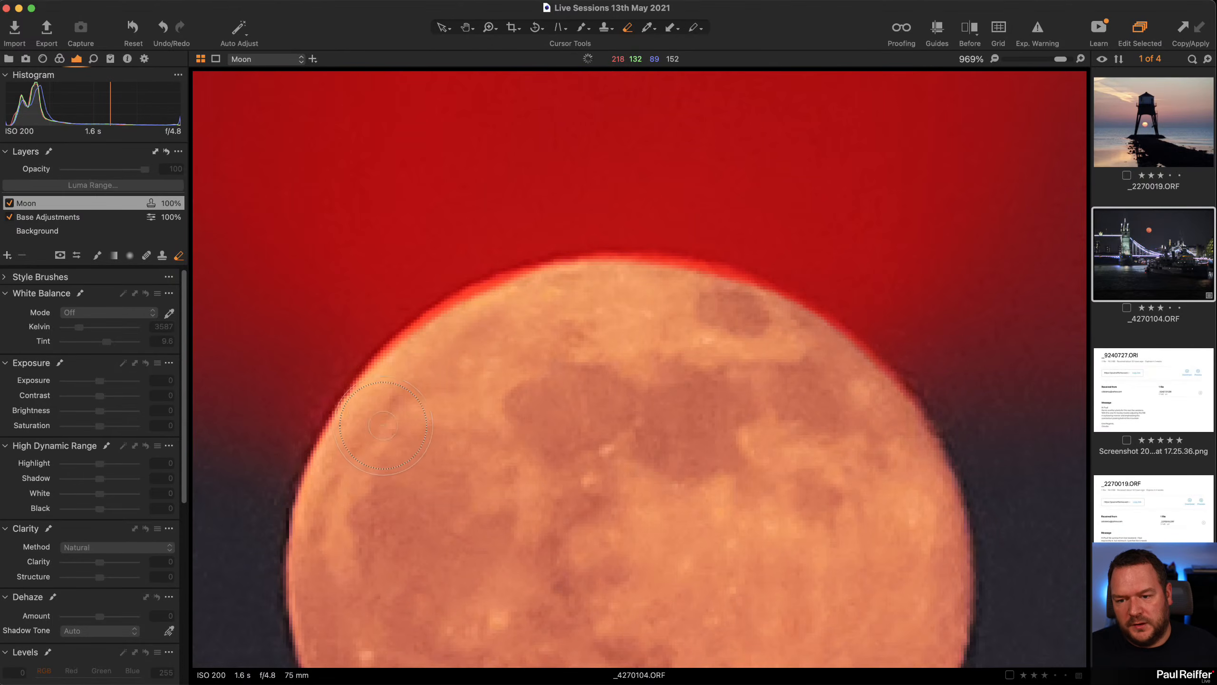
{"action": "mouse_move", "coordinate": [407, 379]}
{"action": "left_mouse_down"}
{"action": "mouse_move", "coordinate": [590, 300]}
{"action": "mouse_move", "coordinate": [702, 305]}
{"action": "mouse_move", "coordinate": [805, 346]}
{"action": "mouse_move", "coordinate": [863, 429]}
{"action": "mouse_move", "coordinate": [912, 446]}
{"action": "left_mouse_up"}
{"action": "mouse_move", "coordinate": [855, 390]}
{"action": "left_mouse_down"}
{"action": "mouse_move", "coordinate": [889, 453]}
{"action": "mouse_move", "coordinate": [847, 454]}
{"action": "mouse_move", "coordinate": [696, 325]}
{"action": "mouse_move", "coordinate": [684, 299]}
{"action": "mouse_move", "coordinate": [606, 295]}
{"action": "mouse_move", "coordinate": [495, 340]}
{"action": "left_mouse_up"}
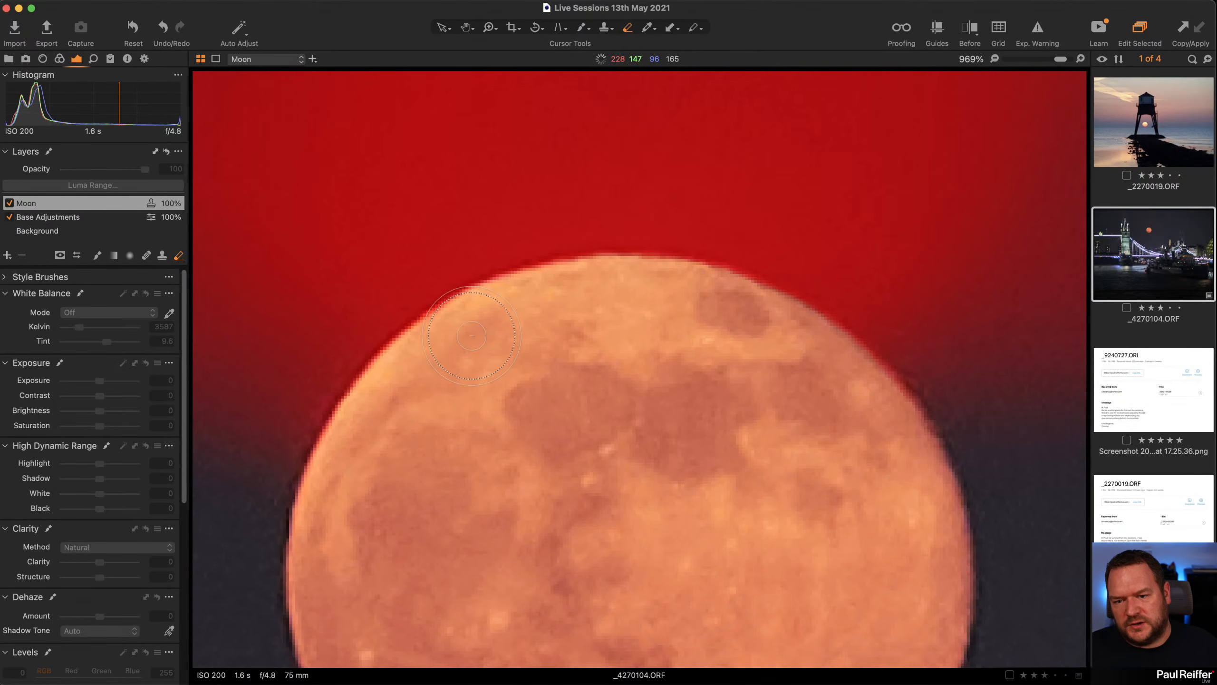
{"action": "left_click_drag", "start_coordinate": [419, 373], "coordinate": [394, 401]}
{"action": "left_click_drag", "start_coordinate": [437, 355], "coordinate": [350, 479]}
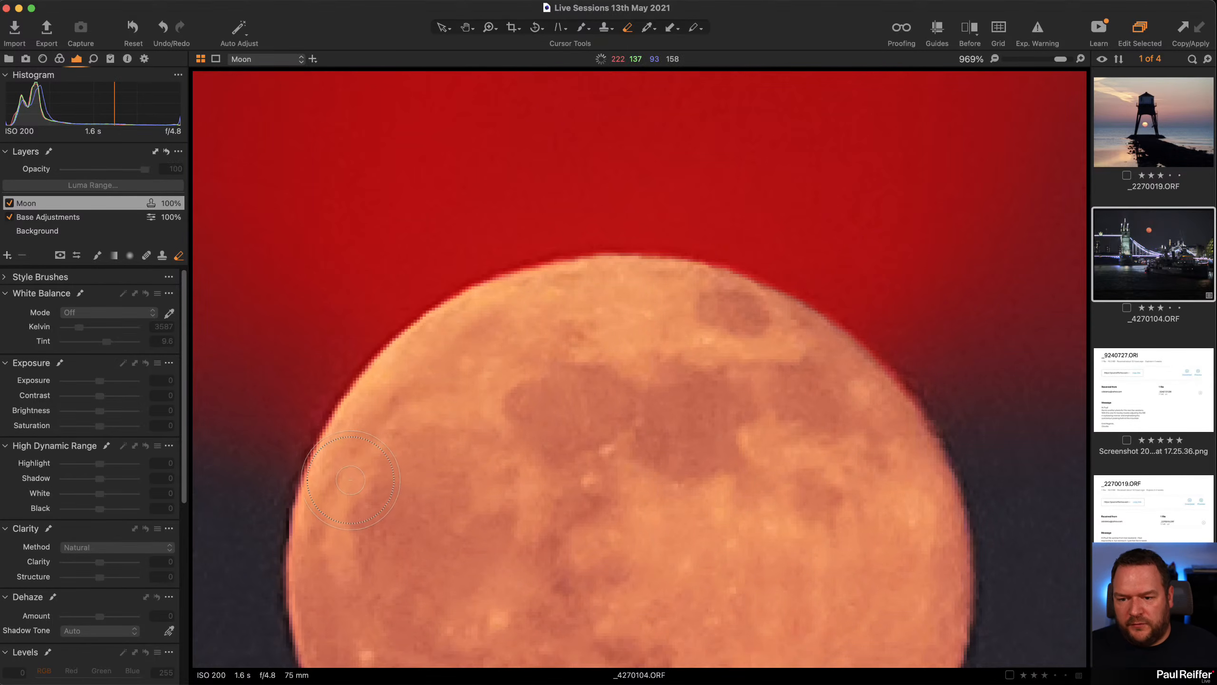
Step: Check the eraser and brush settings and touch up the mask along the moon's upper-right edge with the eraser
{"action": "right_click", "coordinate": [589, 447]}
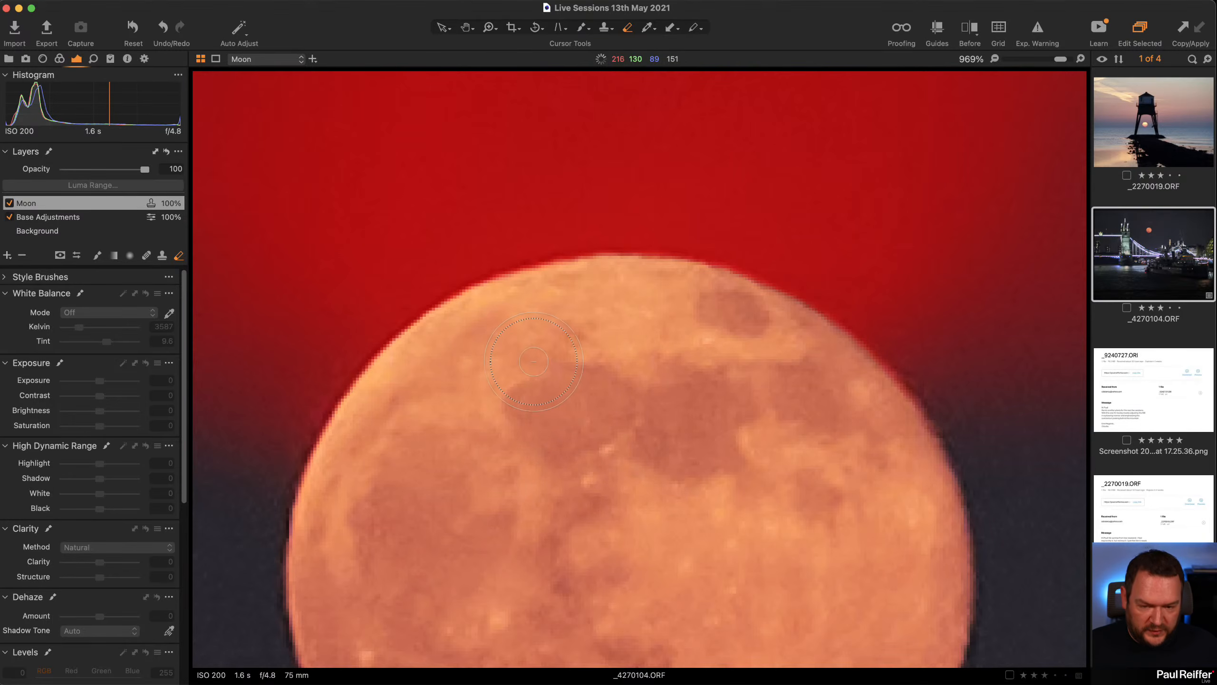
{"action": "key", "text": "b"}
{"action": "right_click", "coordinate": [575, 344]}
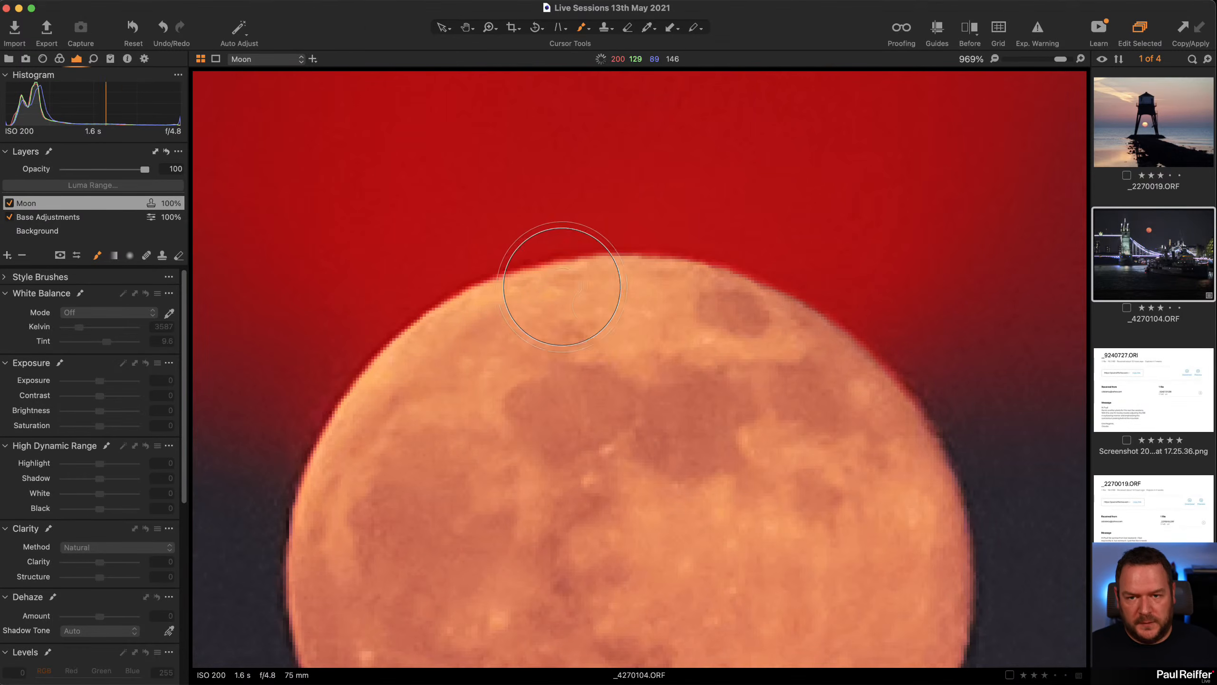
{"action": "left_click_drag", "start_coordinate": [580, 306], "coordinate": [681, 308]}
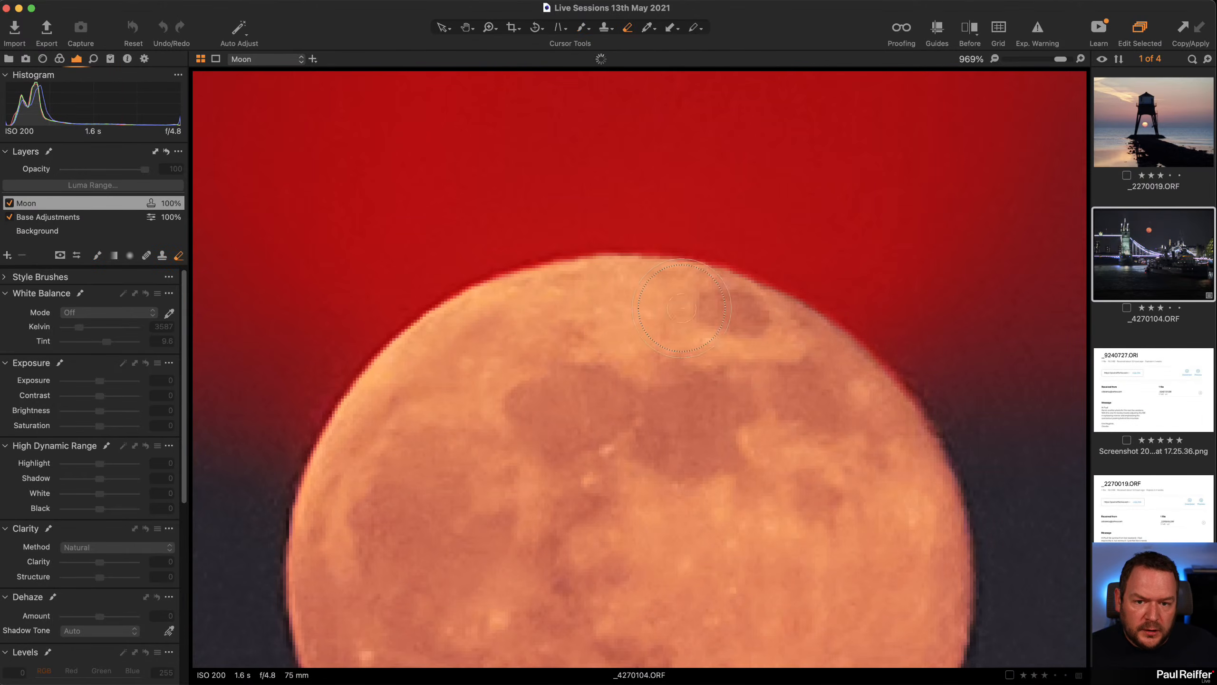
{"action": "left_click_drag", "start_coordinate": [789, 376], "coordinate": [781, 373]}
{"action": "key", "text": "b"}
Step: Hide the mask and examine the moon's edge and the cloned sky, ending at 100% with the bridge in view
{"action": "key", "text": "m"}
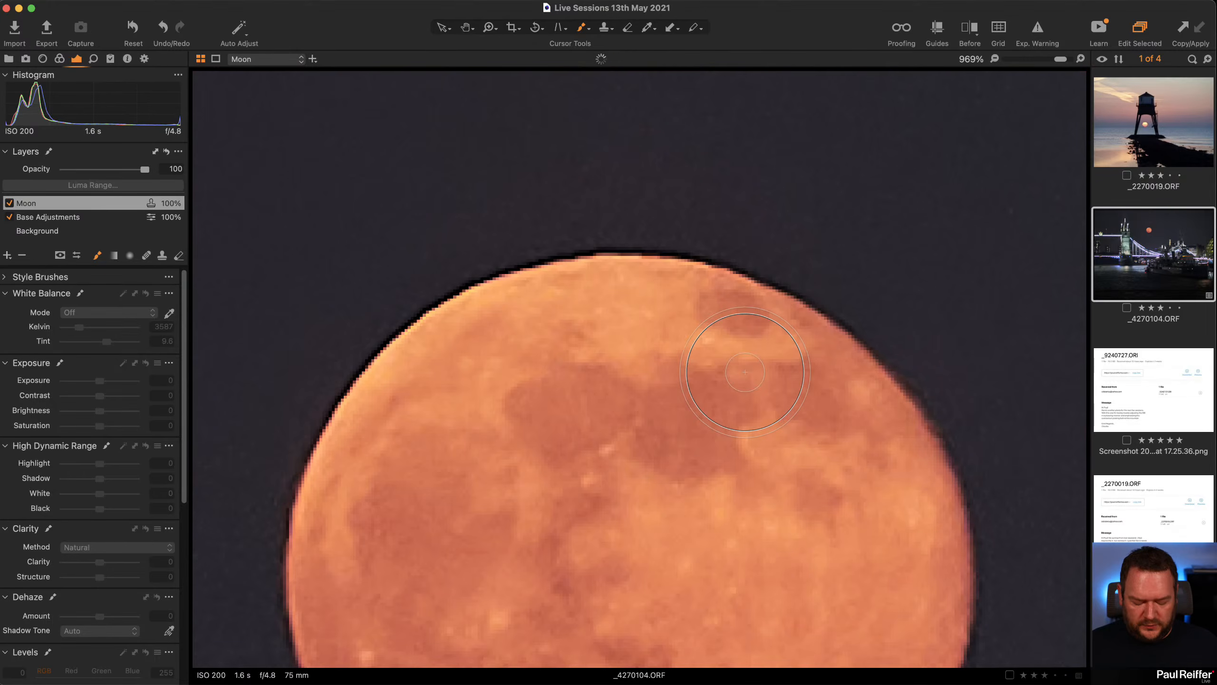
{"action": "key", "text": "z"}
{"action": "left_click", "coordinate": [673, 395], "text": "alt"}
{"action": "left_click", "coordinate": [672, 395], "text": "alt"}
{"action": "left_click", "coordinate": [672, 395], "text": "alt"}
{"action": "left_click", "coordinate": [672, 395], "text": "alt"}
{"action": "left_click", "coordinate": [672, 395], "text": "alt"}
{"action": "left_click", "coordinate": [672, 395], "text": "alt"}
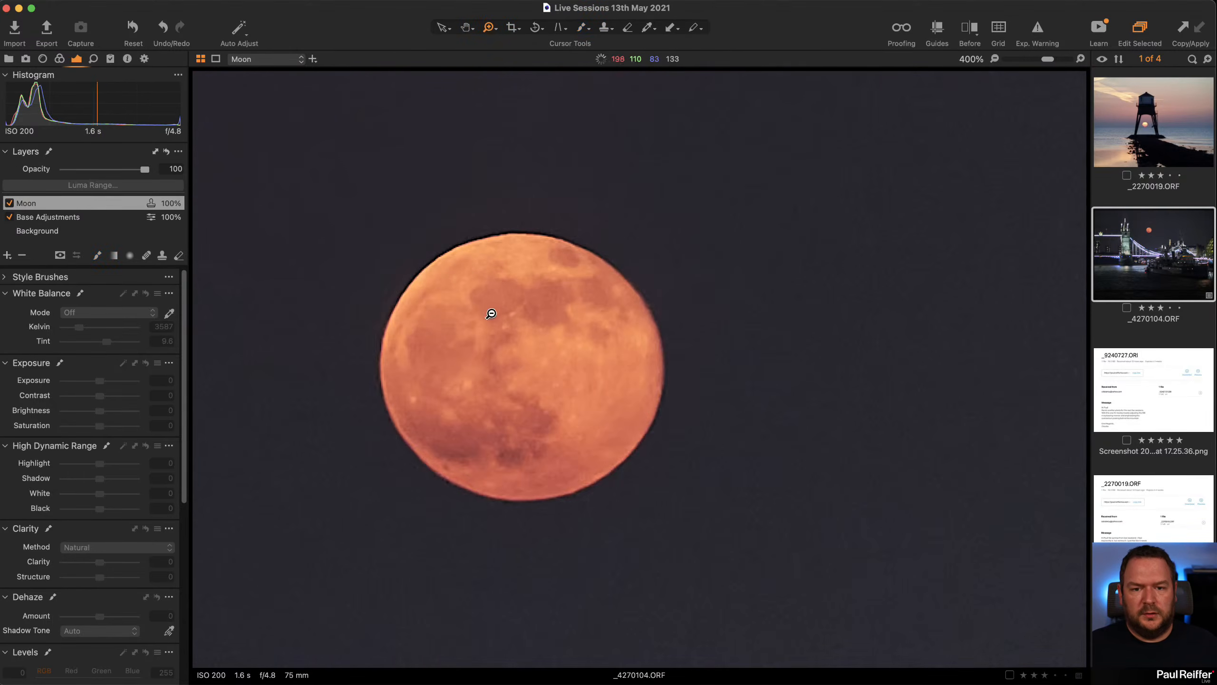
{"action": "left_click", "coordinate": [492, 312], "text": "alt"}
{"action": "left_click", "coordinate": [569, 343], "text": "alt"}
{"action": "left_click", "coordinate": [598, 383], "text": "alt"}
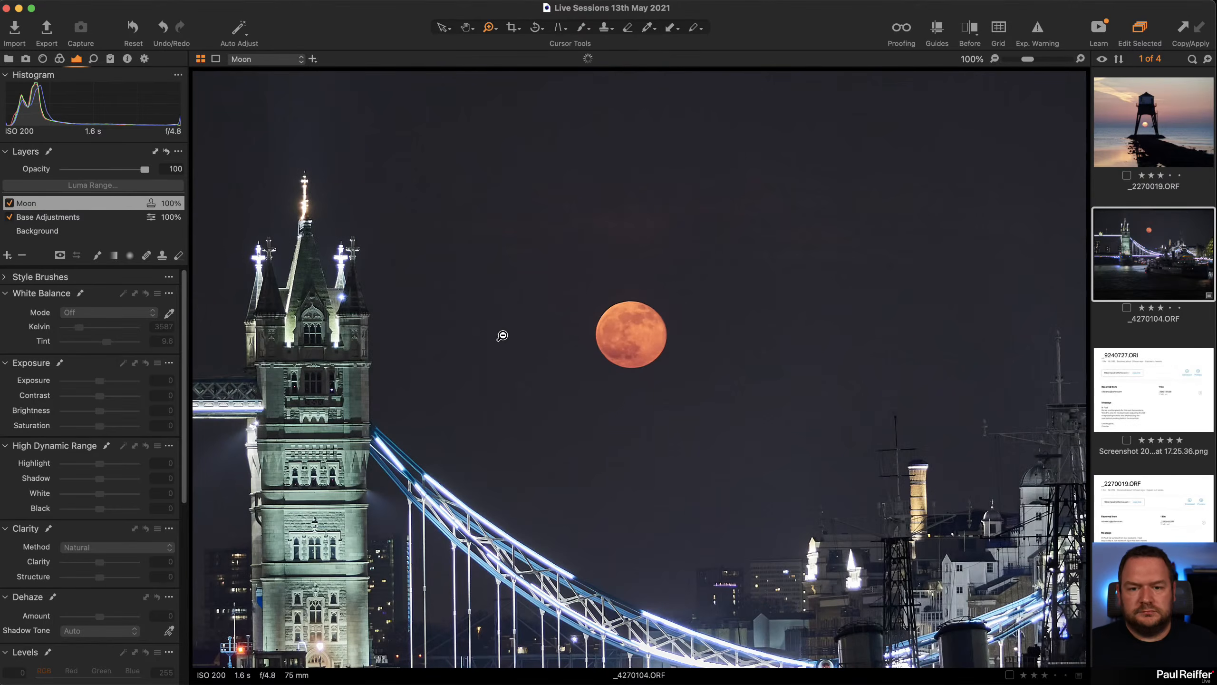
Step: Compare the sky above the moon with the Moon layer switched off and on
{"action": "left_click", "coordinate": [9, 203]}
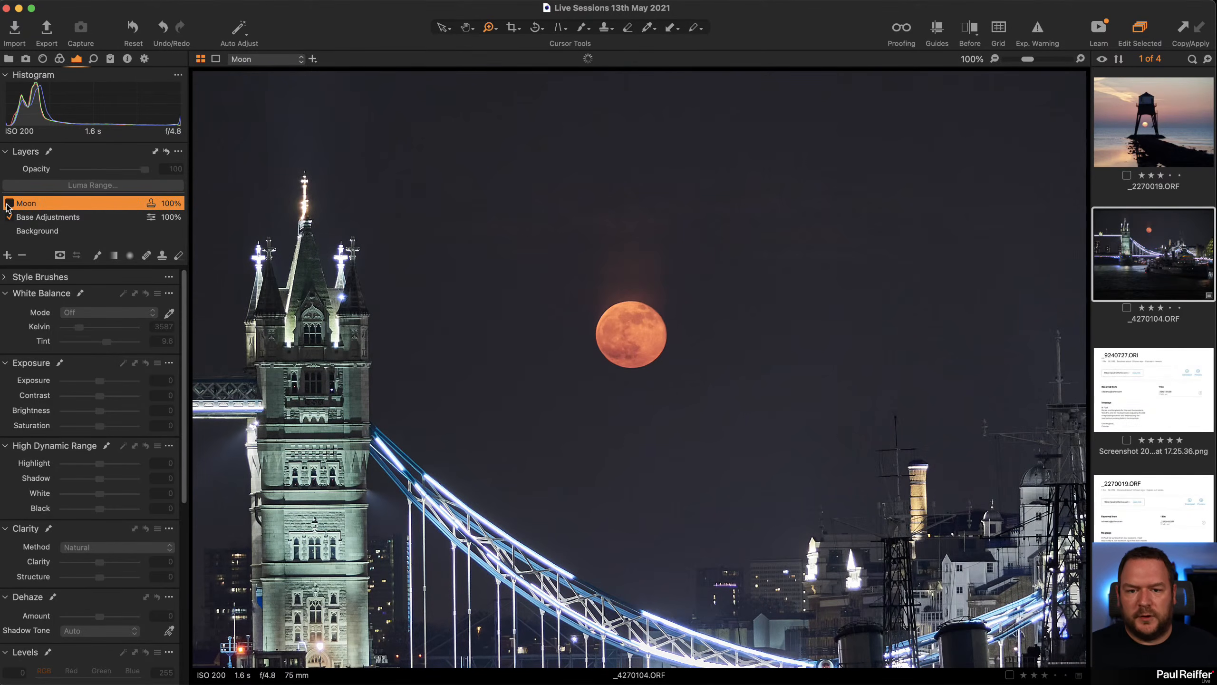
{"action": "left_click", "coordinate": [9, 203]}
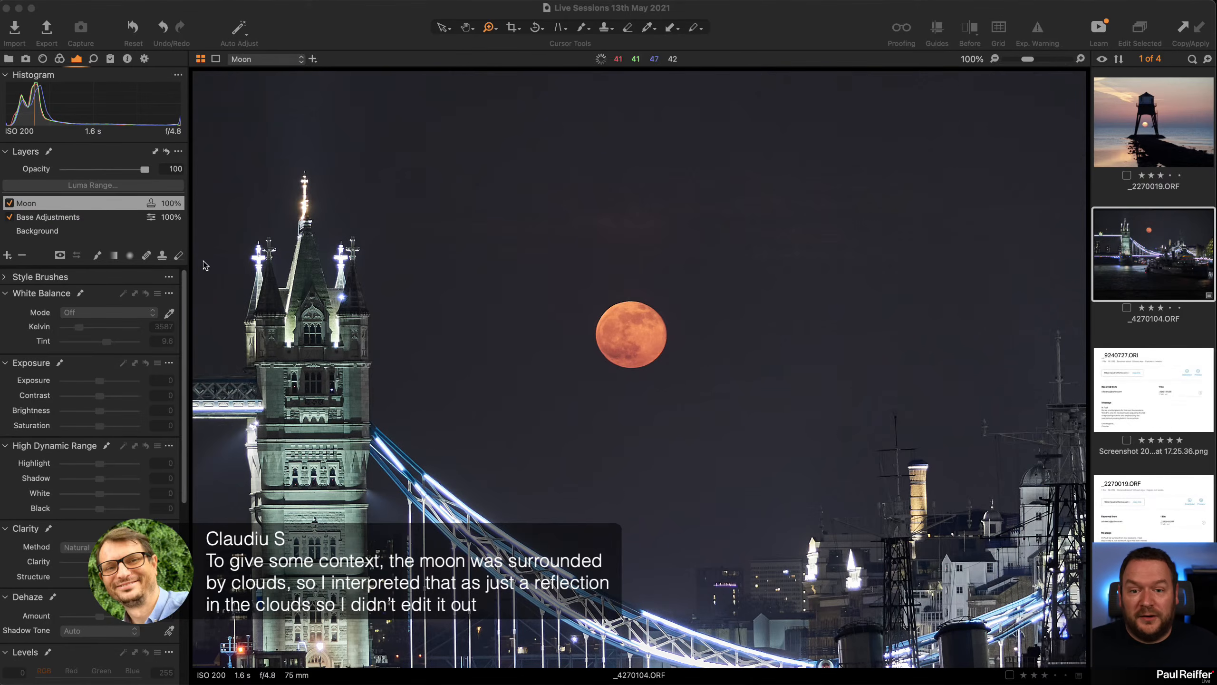
{"action": "left_click", "coordinate": [9, 204]}
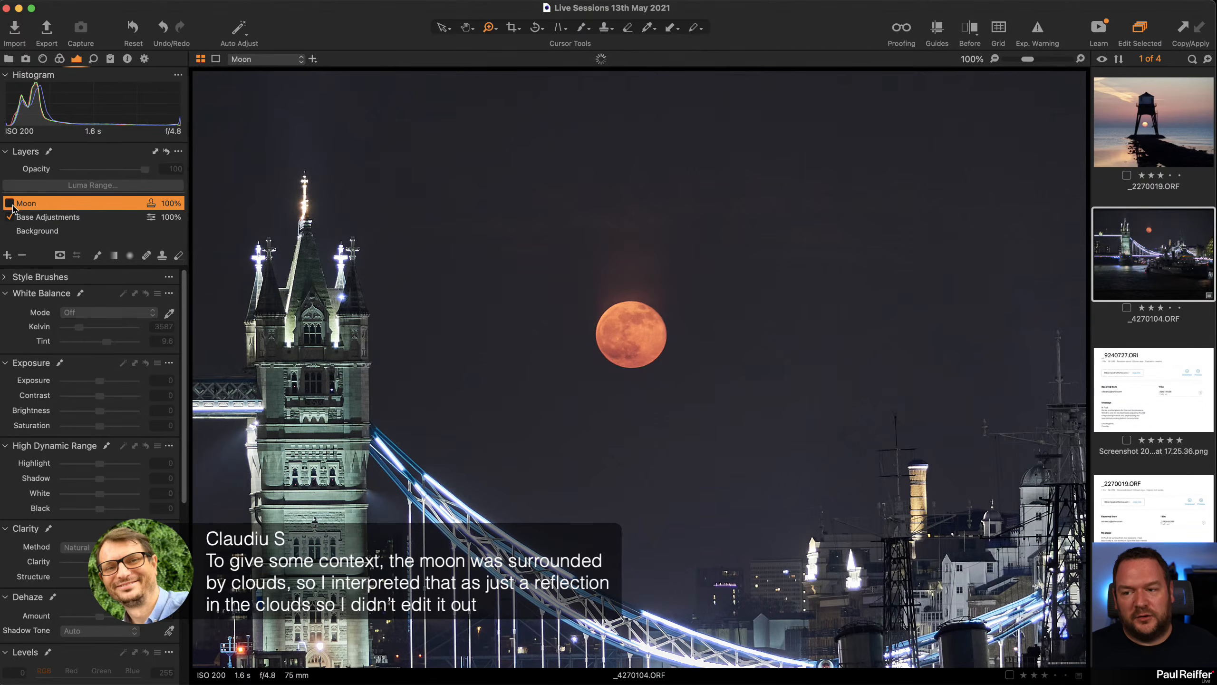
Step: Switch the Moon layer back on with the whole bridge photo in view
{"action": "left_click", "coordinate": [595, 372], "text": "alt"}
{"action": "left_click", "coordinate": [595, 372], "text": "alt"}
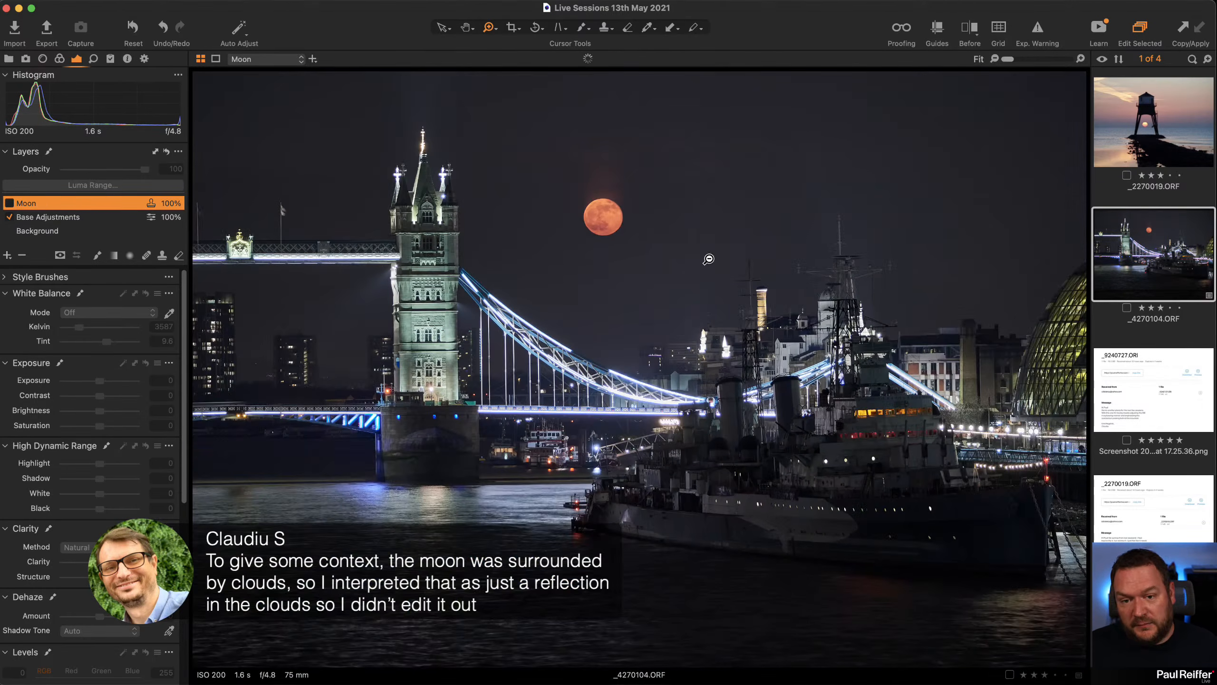
{"action": "left_click", "coordinate": [9, 204]}
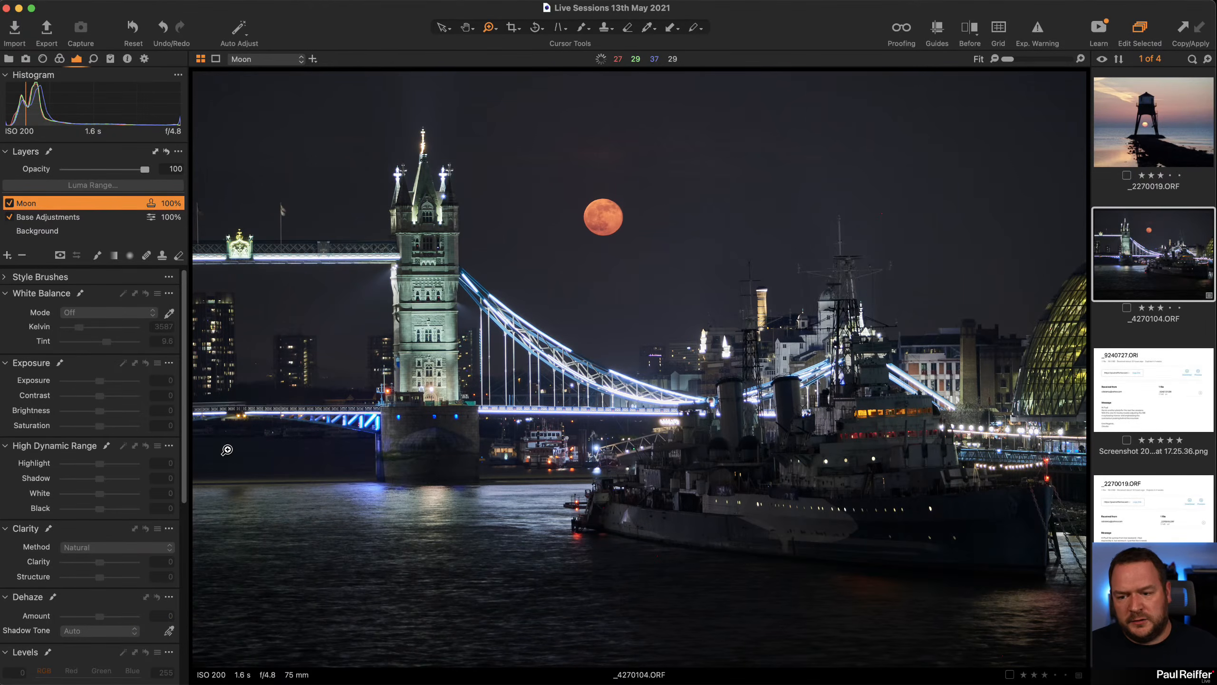
Step: Set up a smaller Clone brush for the dark patch in the water near the shoreline beside the bridge pier
{"action": "left_click", "coordinate": [220, 489]}
{"action": "left_click", "coordinate": [237, 446]}
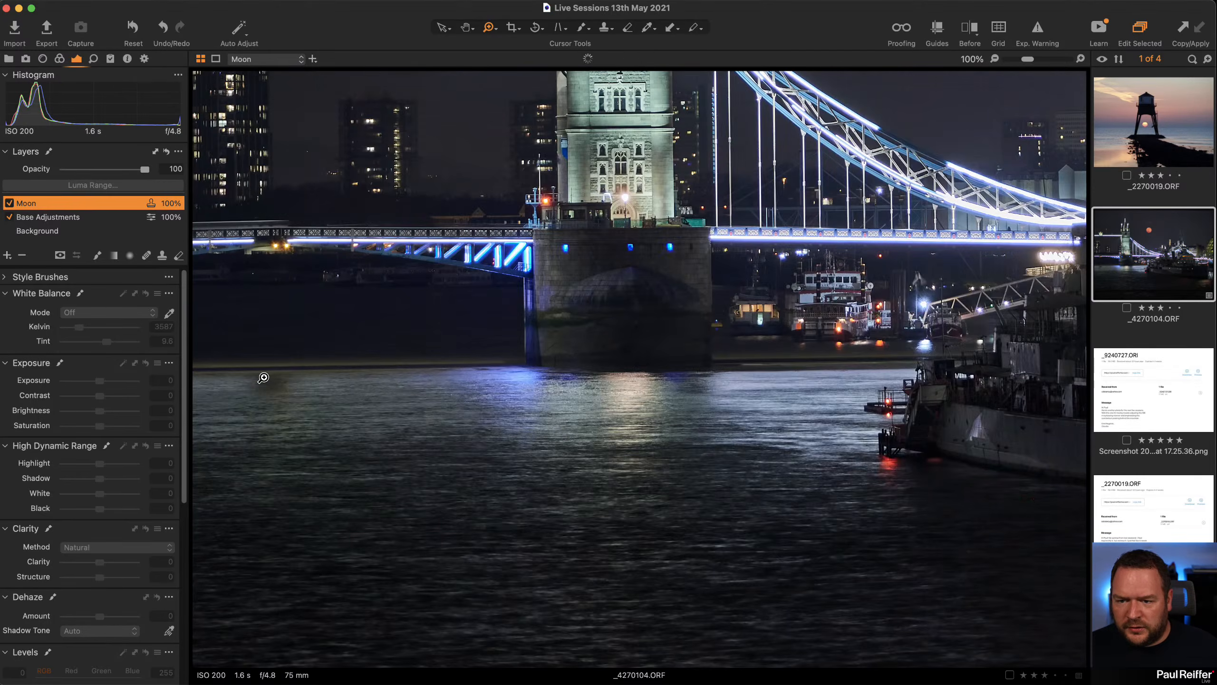
{"action": "left_click", "coordinate": [263, 378]}
{"action": "left_click_drag", "start_coordinate": [400, 249], "coordinate": [483, 475]}
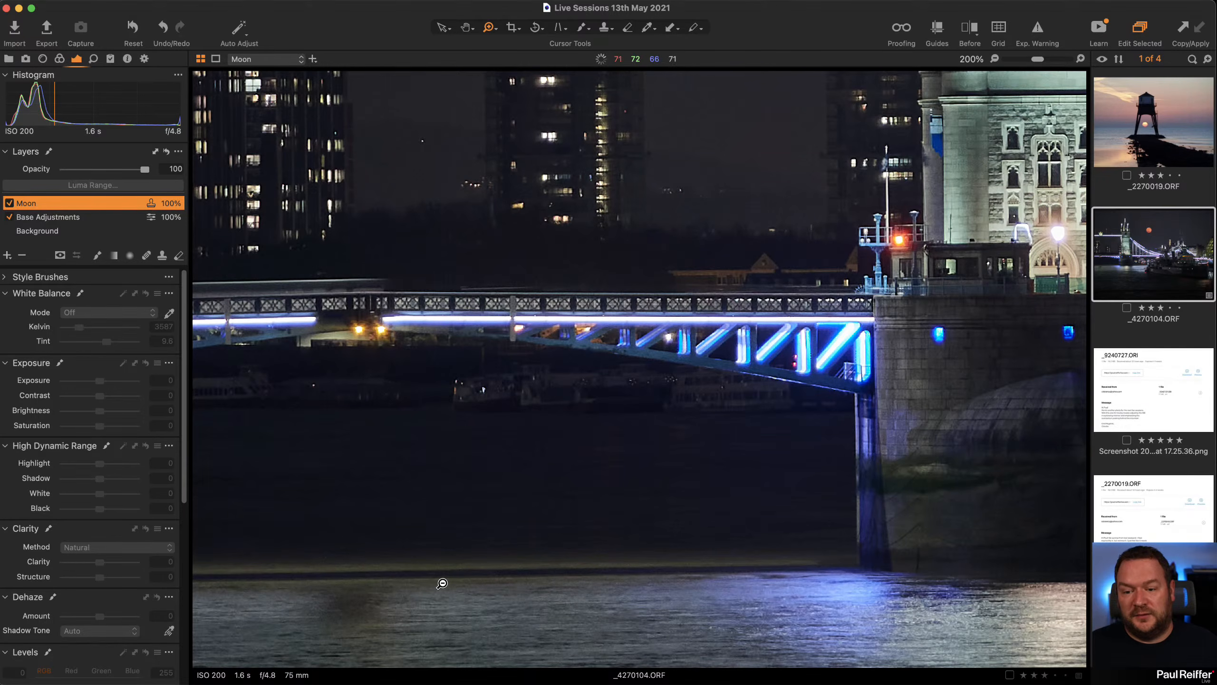
{"action": "left_click", "coordinate": [442, 583], "text": "alt"}
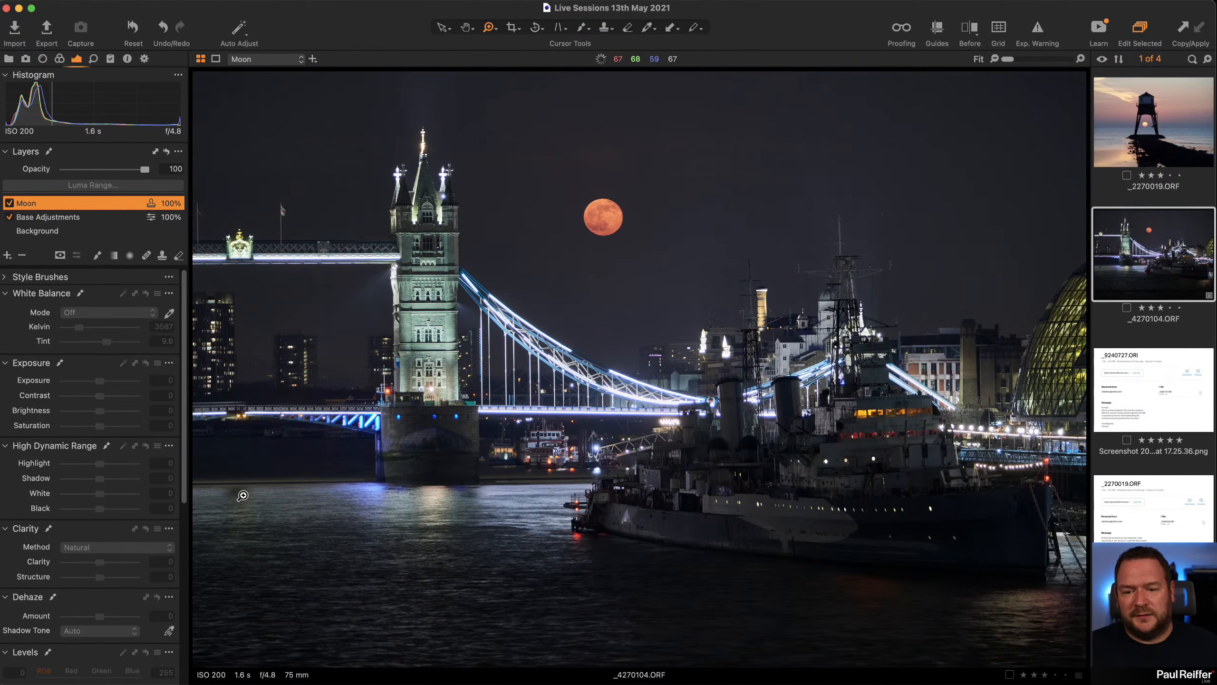
{"action": "left_click_drag", "start_coordinate": [270, 456], "coordinate": [152, 558]}
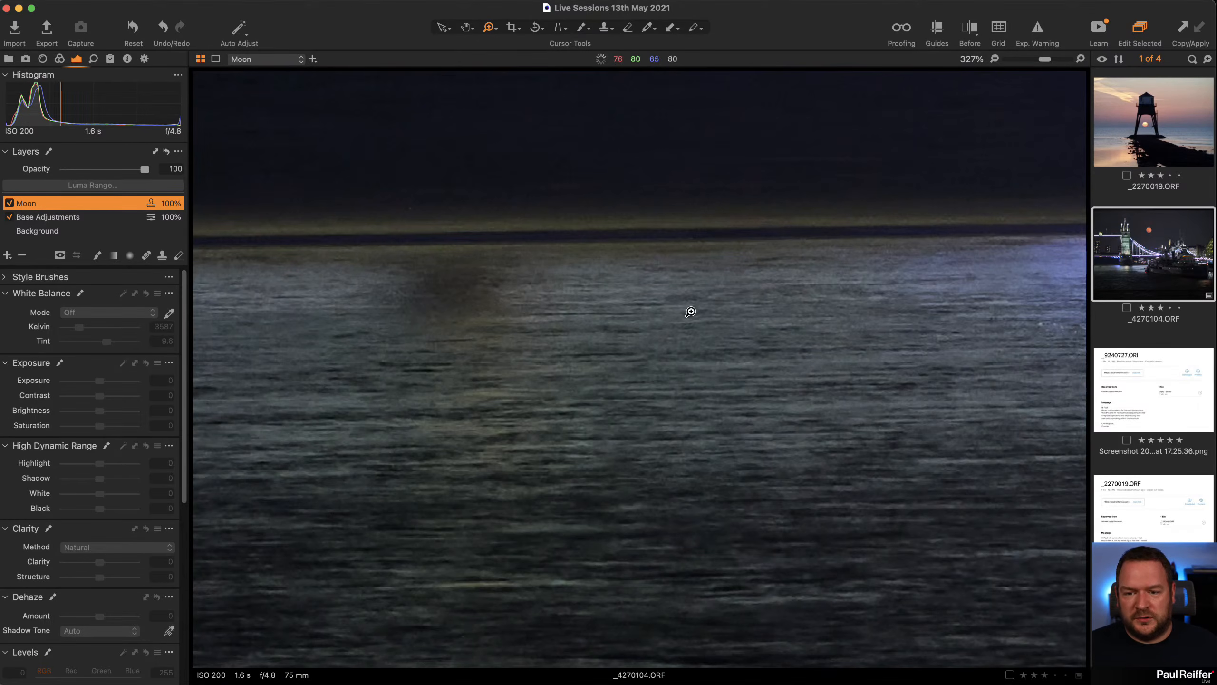
{"action": "left_click", "coordinate": [606, 29]}
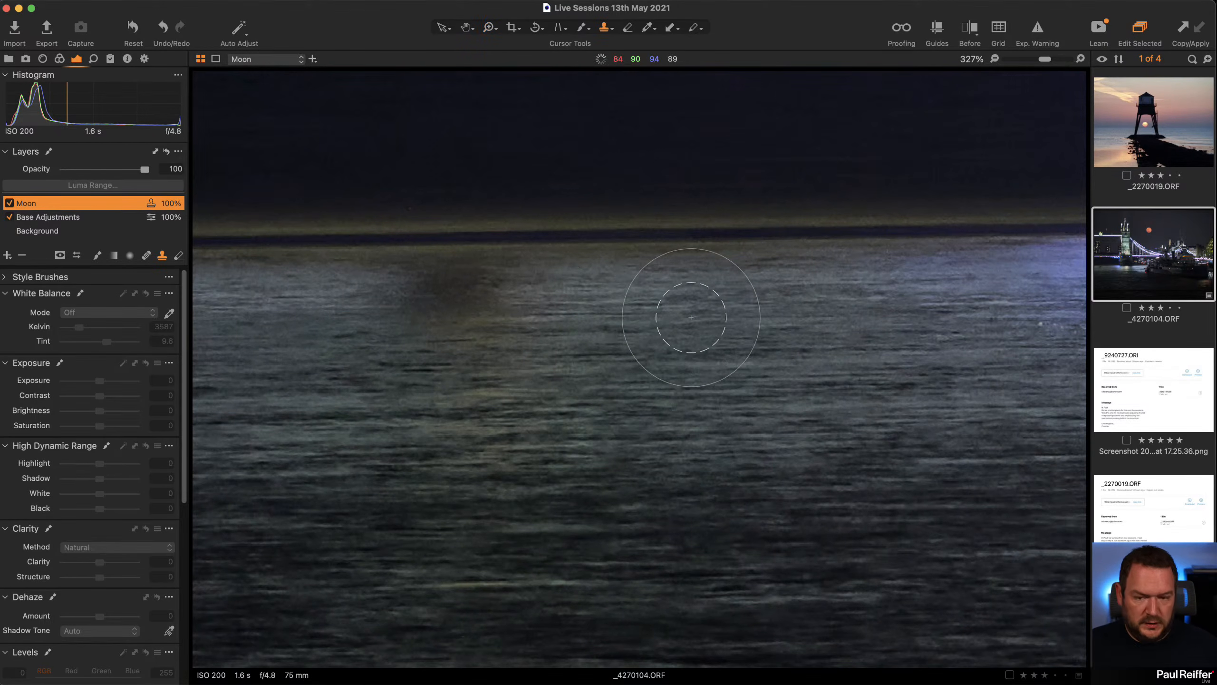
{"action": "key", "text": "bracketleft"}
{"action": "key", "text": "bracketleft"}
{"action": "key", "text": "bracketleft"}
{"action": "key", "text": "bracketleft"}
{"action": "key", "text": "bracketleft"}
{"action": "key", "text": "bracketleft"}
{"action": "key", "text": "bracketleft"}
{"action": "key", "text": "bracketleft"}
{"action": "key", "text": "bracketleft"}
{"action": "key", "text": "bracketleft"}
{"action": "key", "text": "bracketleft"}
{"action": "key", "text": "bracketleft"}
{"action": "key", "text": "bracketleft"}
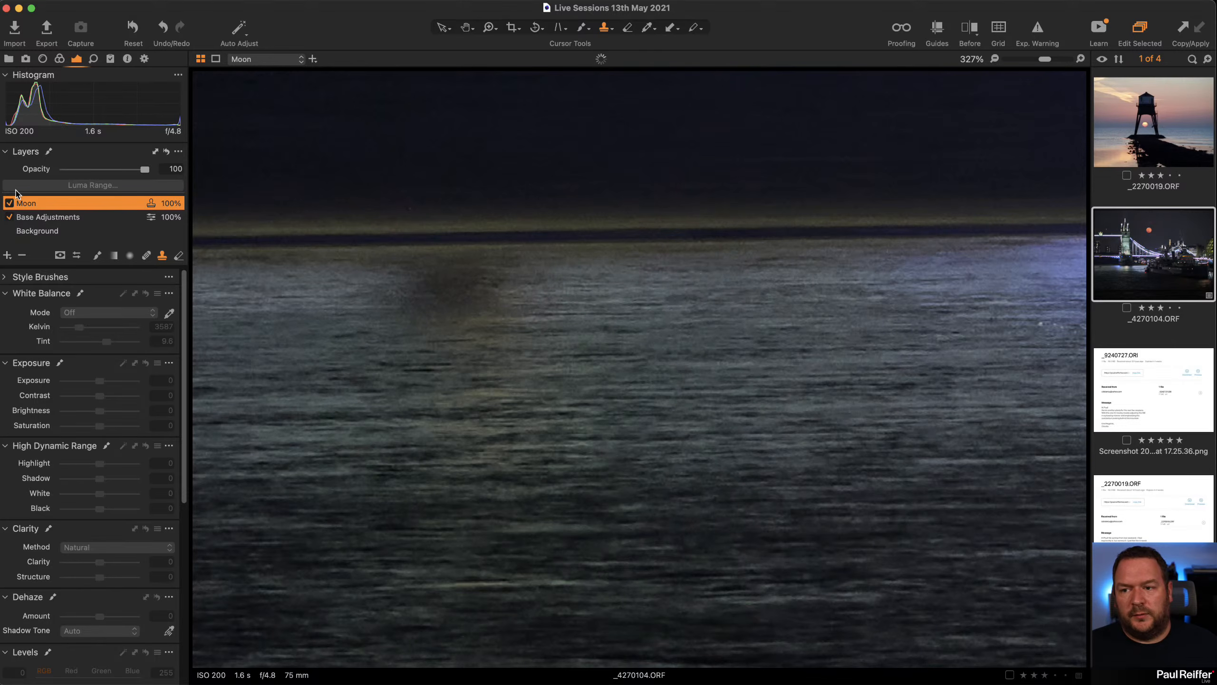
Step: Add a new clone layer and name it Water Reflection
{"action": "left_click", "coordinate": [7, 255]}
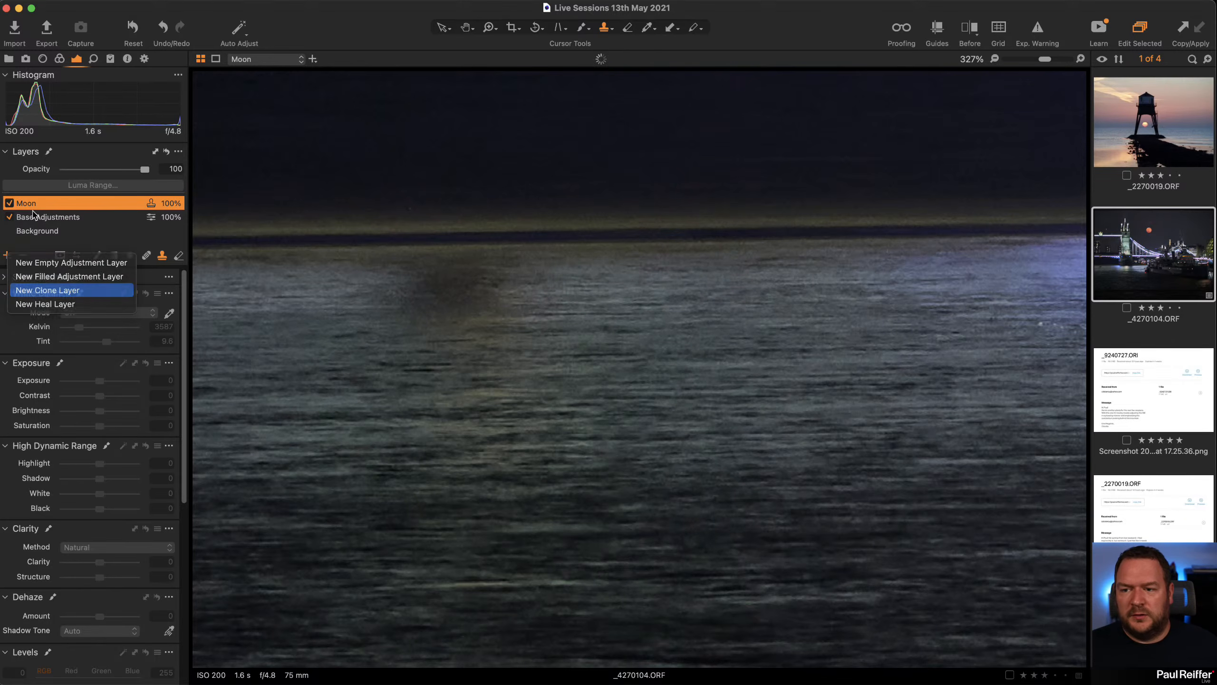
{"action": "left_click", "coordinate": [33, 291]}
{"action": "double_click", "coordinate": [35, 202]}
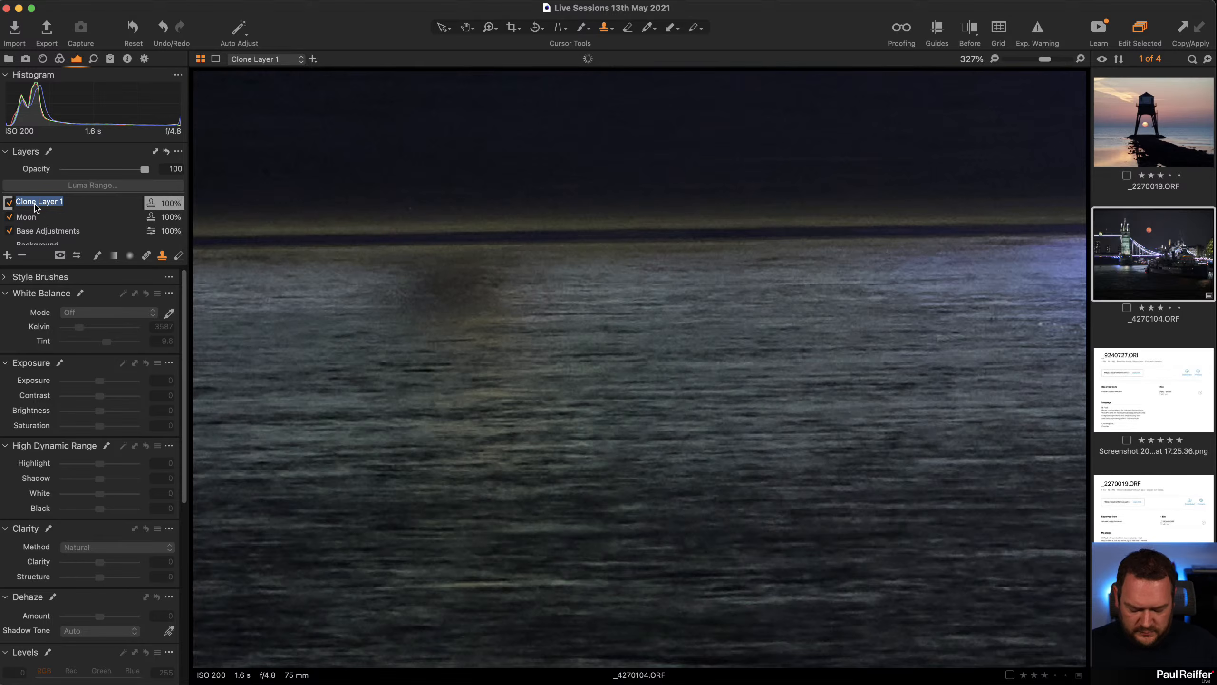
{"action": "type", "text": "Water Reflection"}
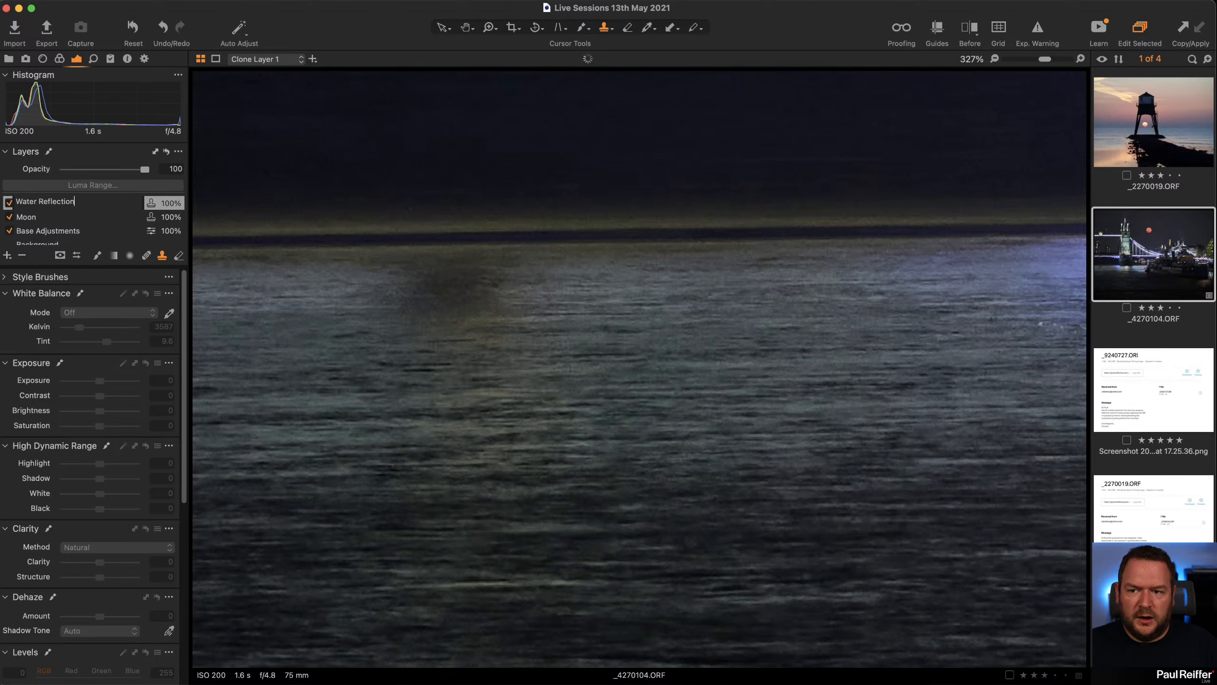
{"action": "key", "text": "Return"}
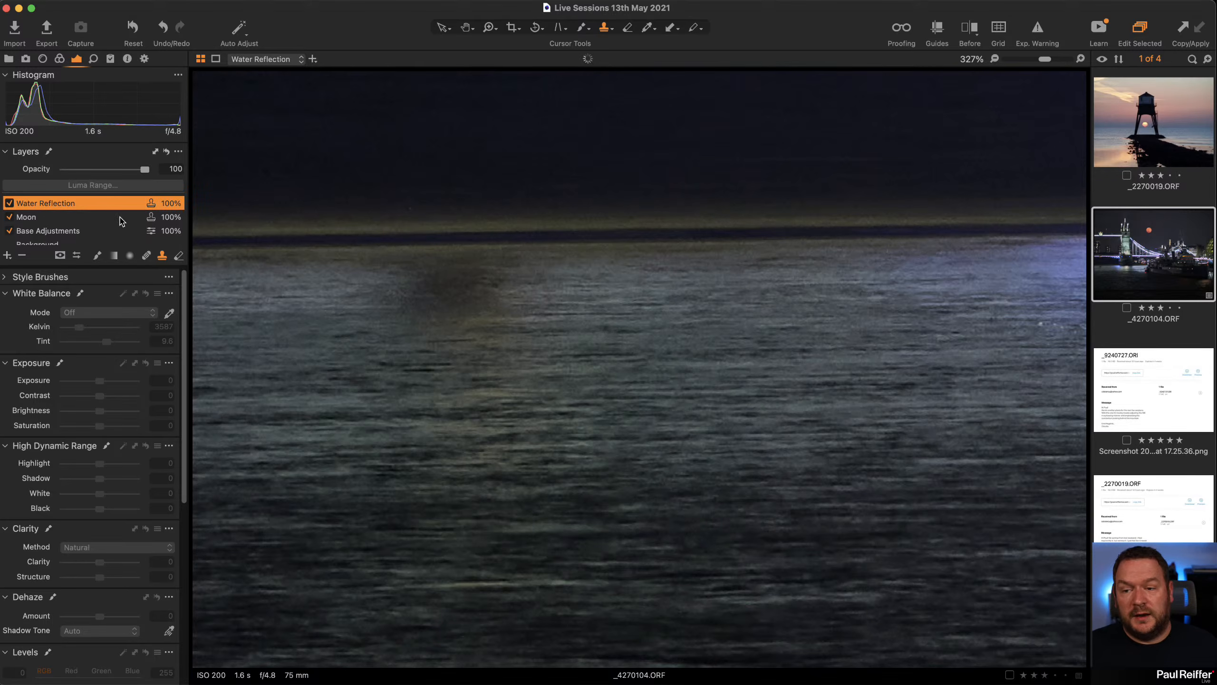
Step: Clone clean water over the dark patch below the shoreline and reduce the Water Reflection layer's opacity to 63
{"action": "left_click", "coordinate": [674, 282], "text": "alt"}
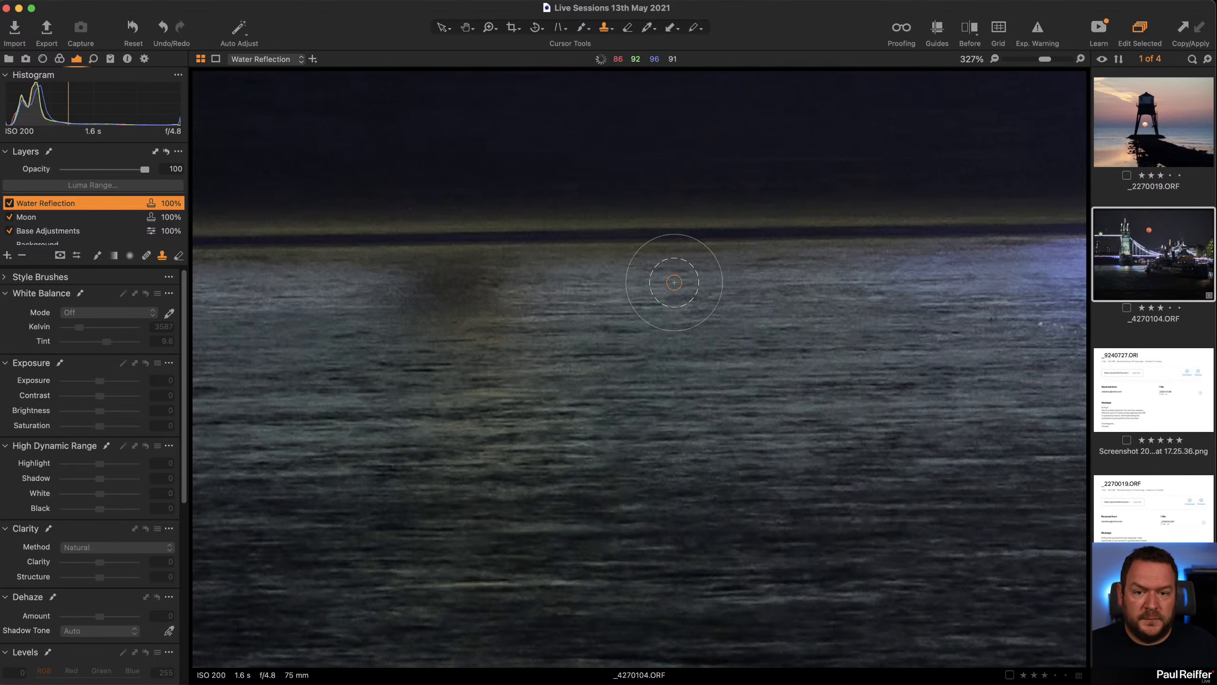
{"action": "left_click", "coordinate": [464, 285]}
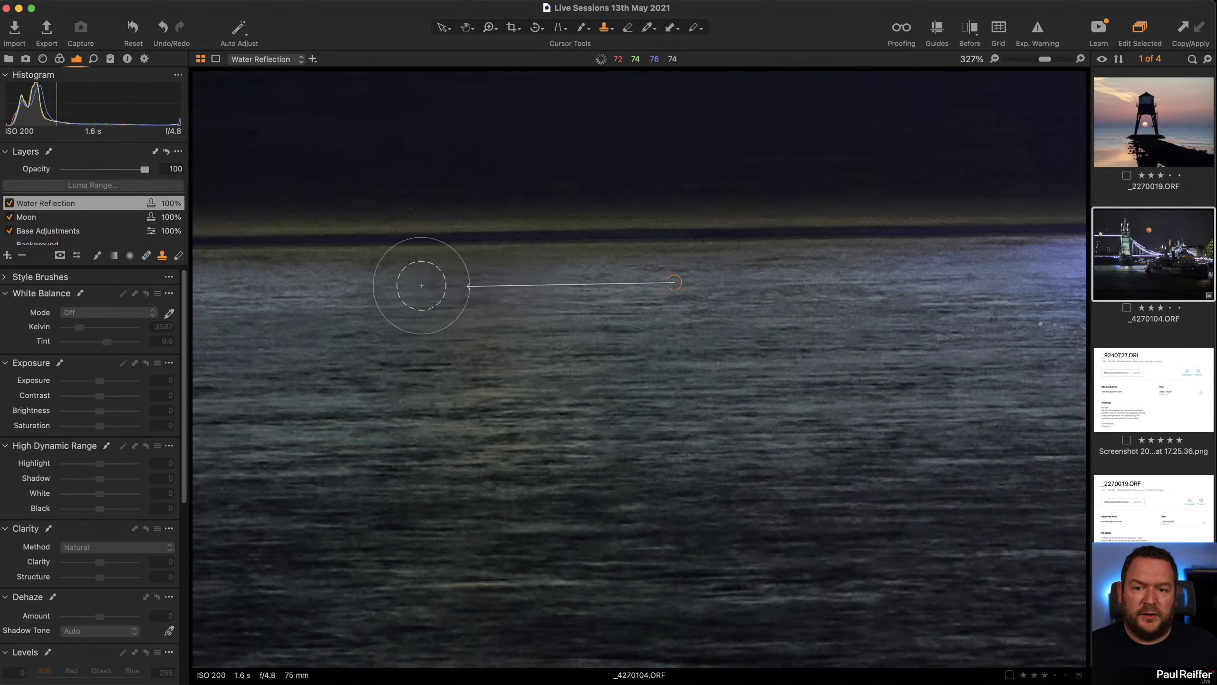
{"action": "key", "text": "z"}
{"action": "left_click", "coordinate": [570, 302], "text": "alt"}
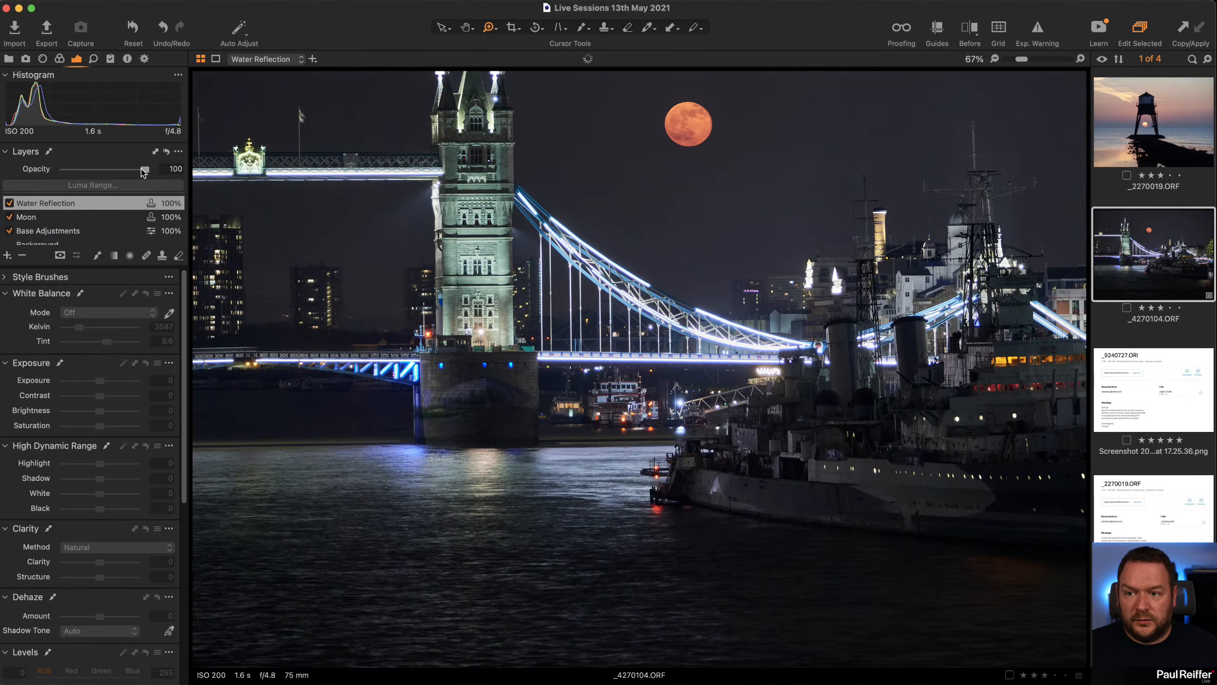
{"action": "left_click_drag", "start_coordinate": [142, 169], "coordinate": [105, 172]}
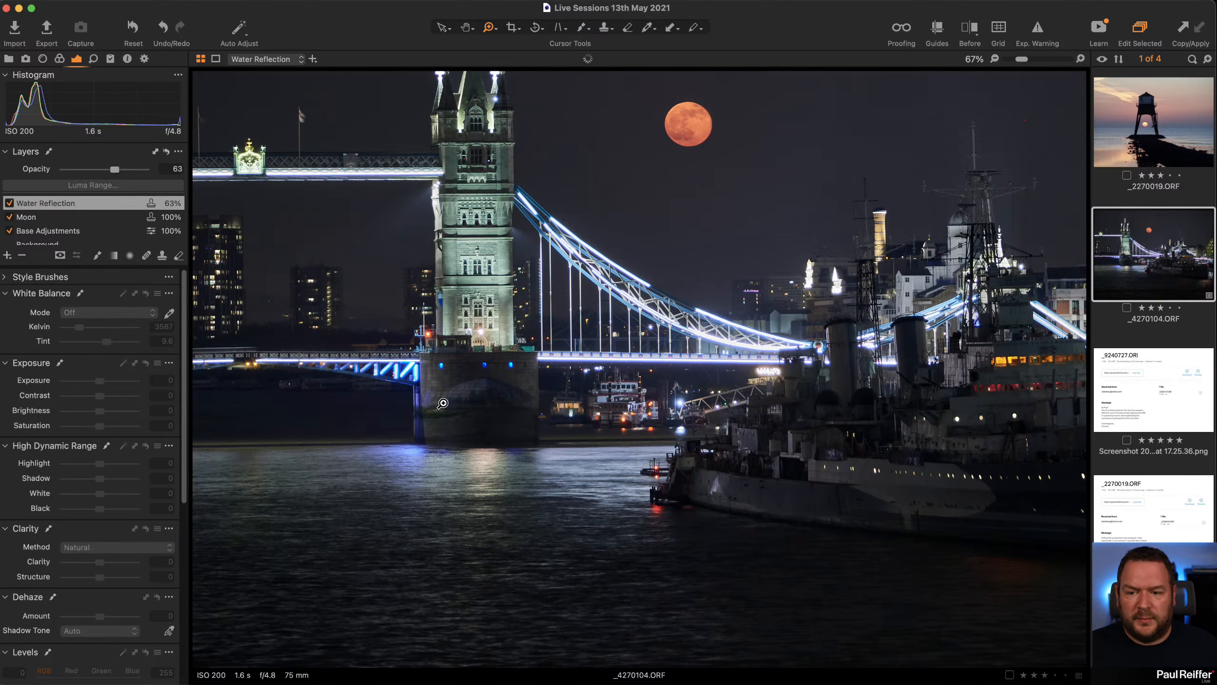
{"action": "key", "text": "super+0"}
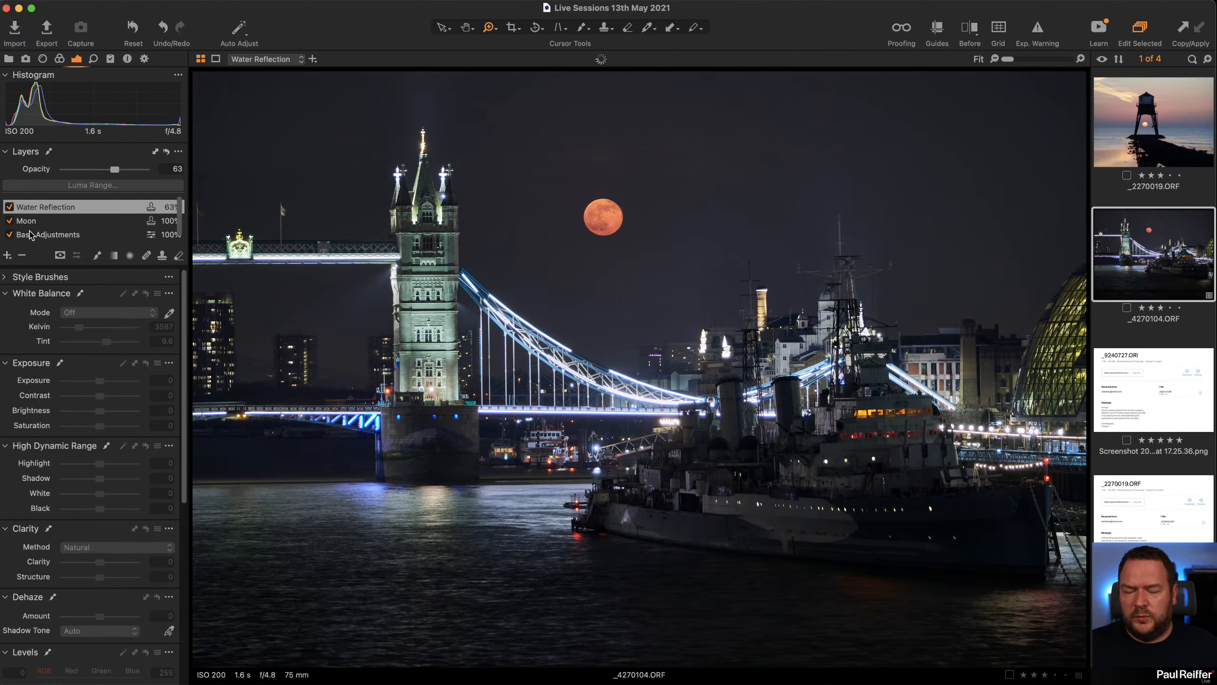
Step: Add an empty adjustment layer with a wide elliptical radial mask centred on the warship, fading out from a small inner ellipse
{"action": "left_click", "coordinate": [6, 258]}
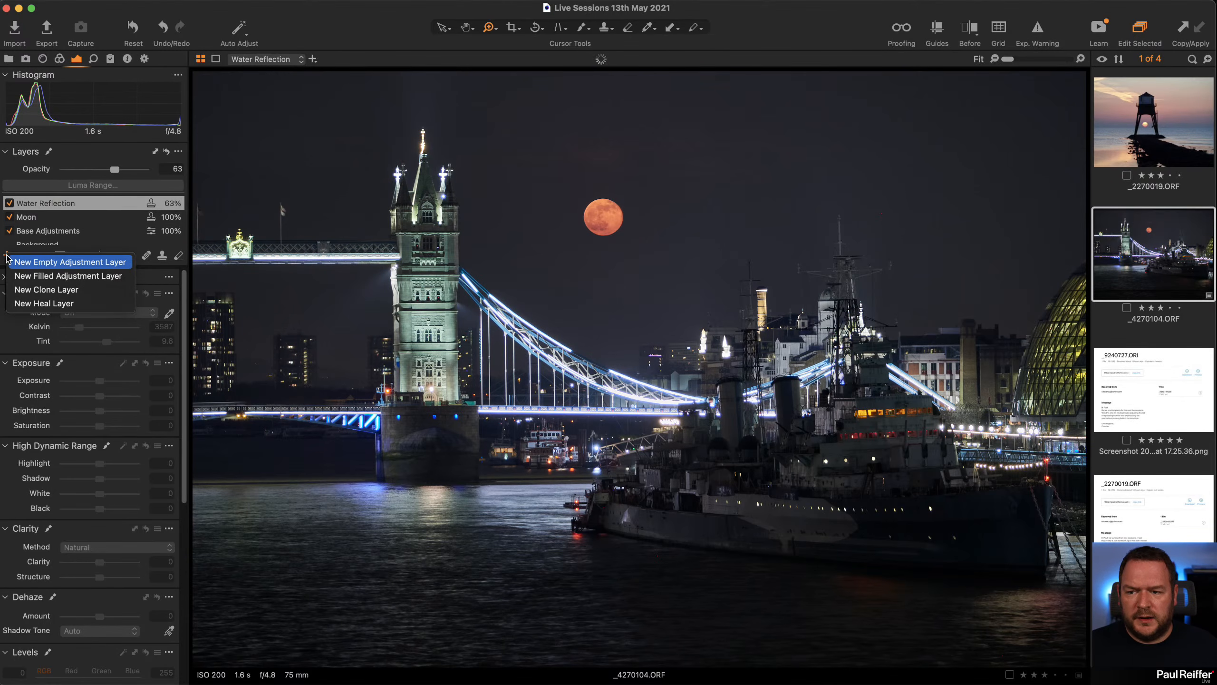
{"action": "left_click", "coordinate": [120, 263]}
{"action": "left_click", "coordinate": [129, 256]}
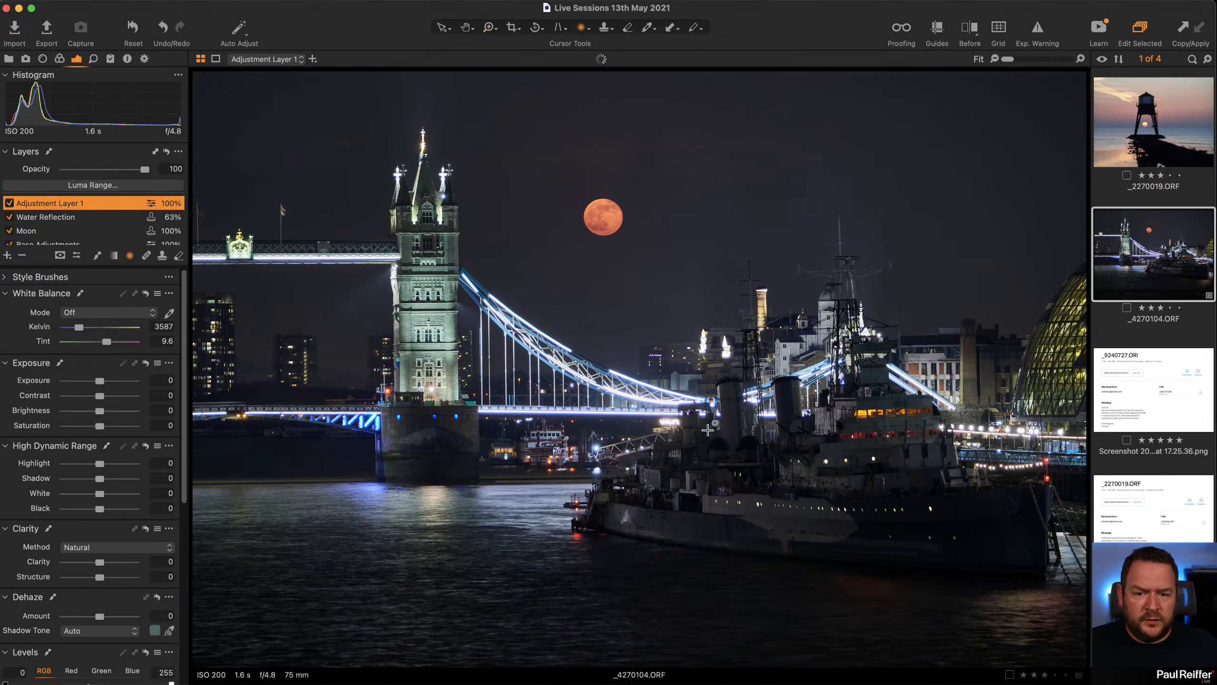
{"action": "left_click_drag", "start_coordinate": [614, 425], "coordinate": [1114, 606]}
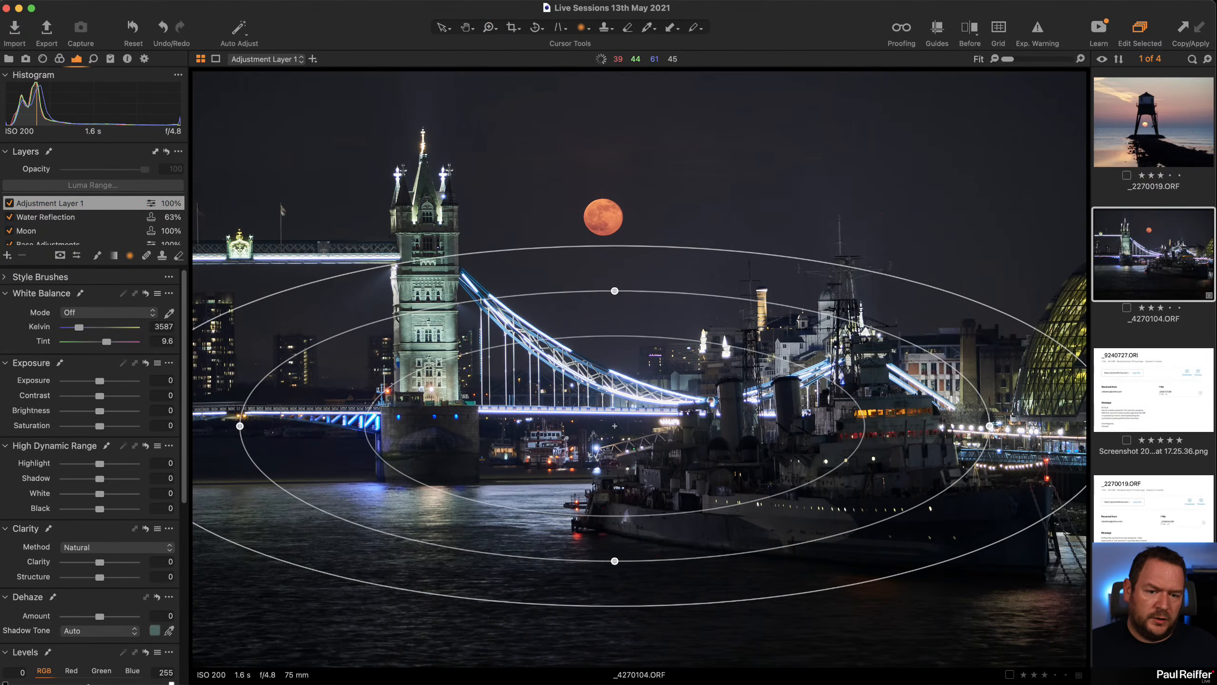
{"action": "left_click_drag", "start_coordinate": [859, 407], "coordinate": [731, 437]}
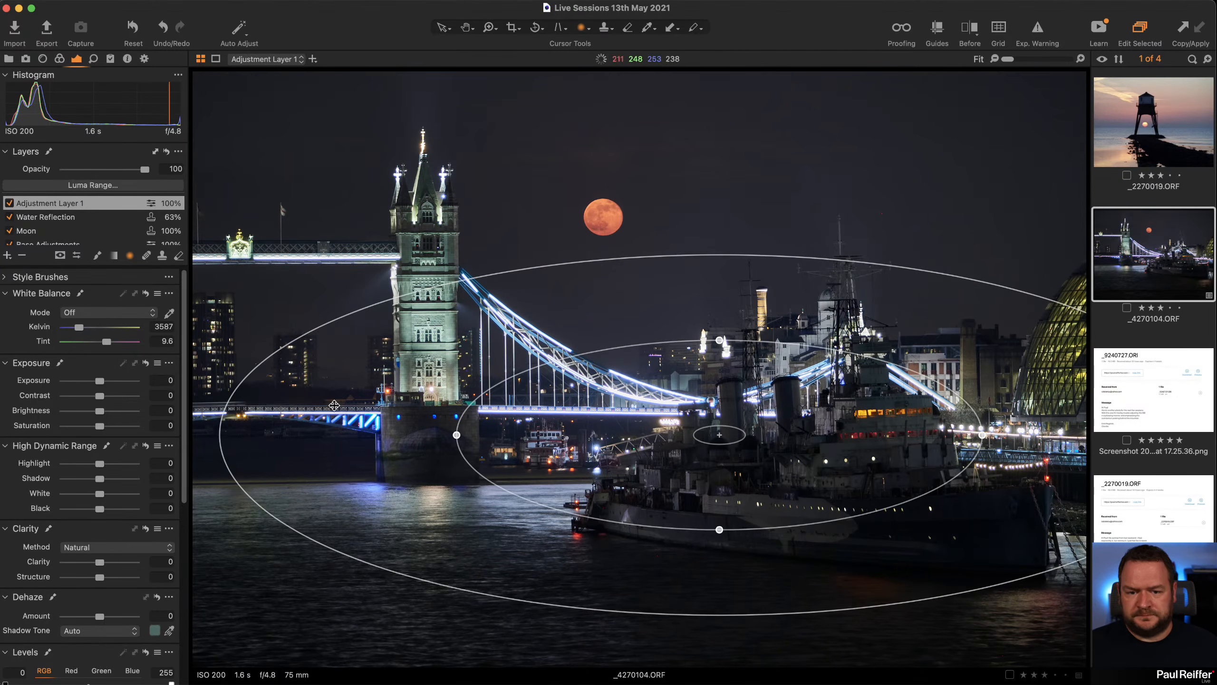
Step: Raise the Base Adjustments layer's brightness to 17
{"action": "scroll", "coordinate": [52, 221], "scroll_direction": "down", "scroll_amount": 2}
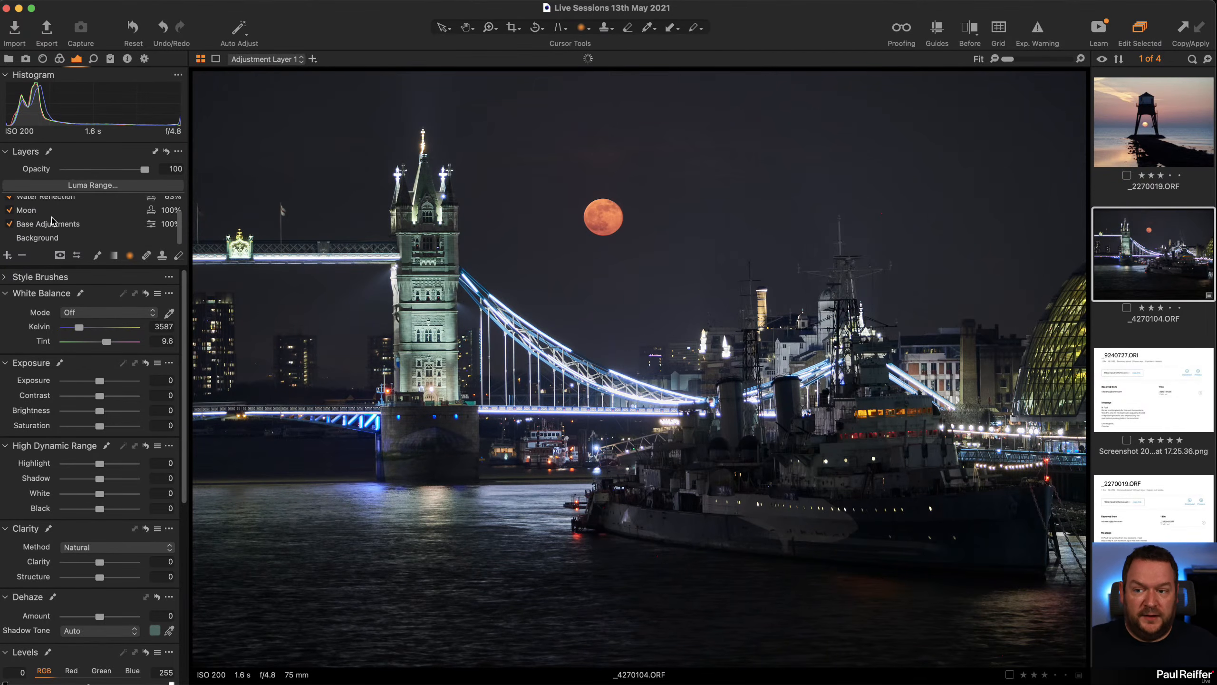
{"action": "left_click", "coordinate": [48, 224]}
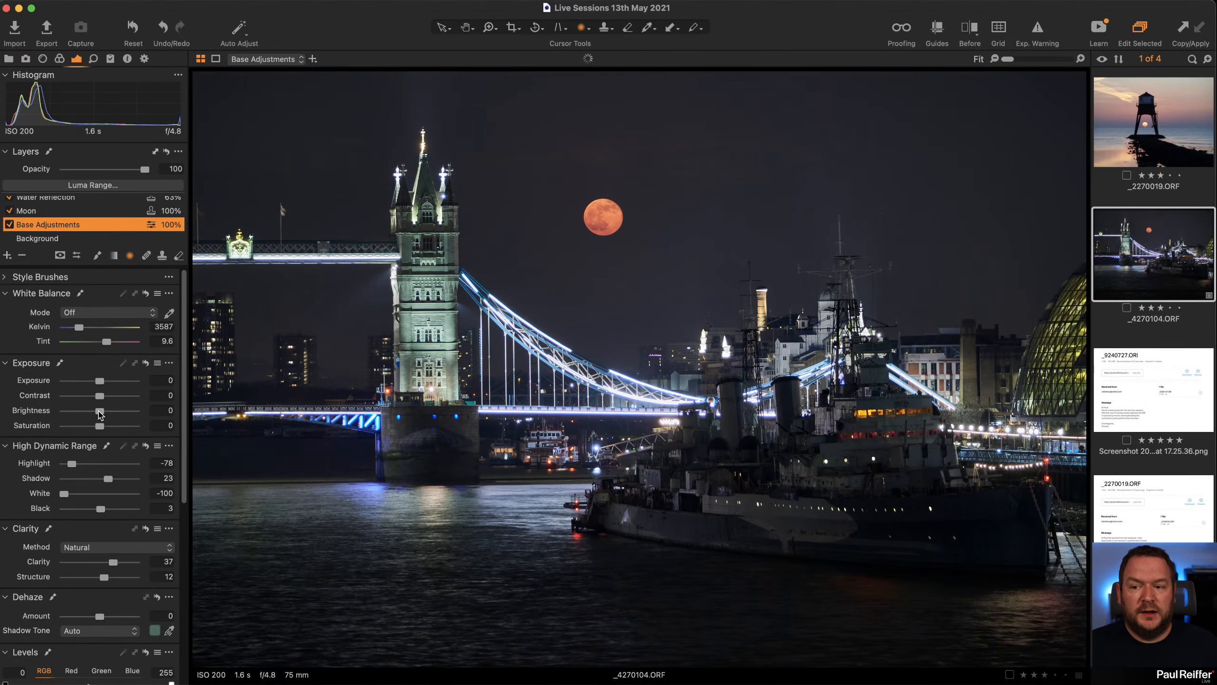
{"action": "left_click_drag", "start_coordinate": [100, 411], "coordinate": [113, 415]}
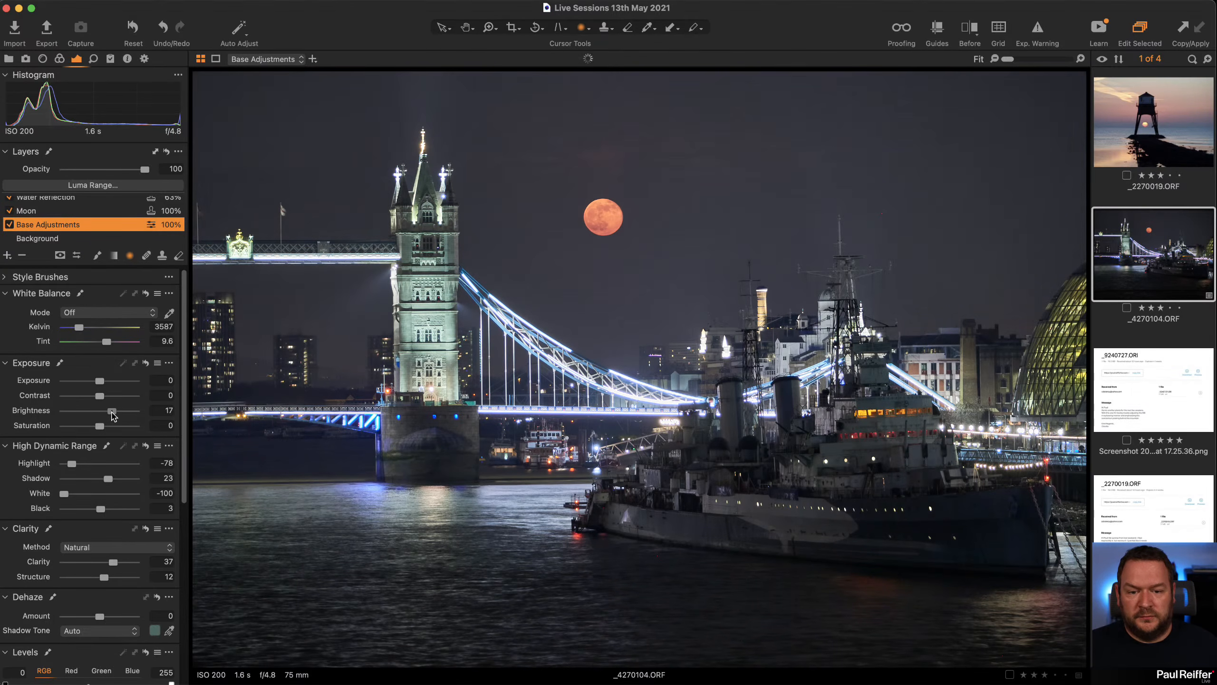
Step: Rename Adjustment Layer 1 as Radial Mask and lower its exposure to -0.8
{"action": "scroll", "coordinate": [54, 227], "scroll_direction": "up", "scroll_amount": 3}
{"action": "left_click", "coordinate": [59, 206]}
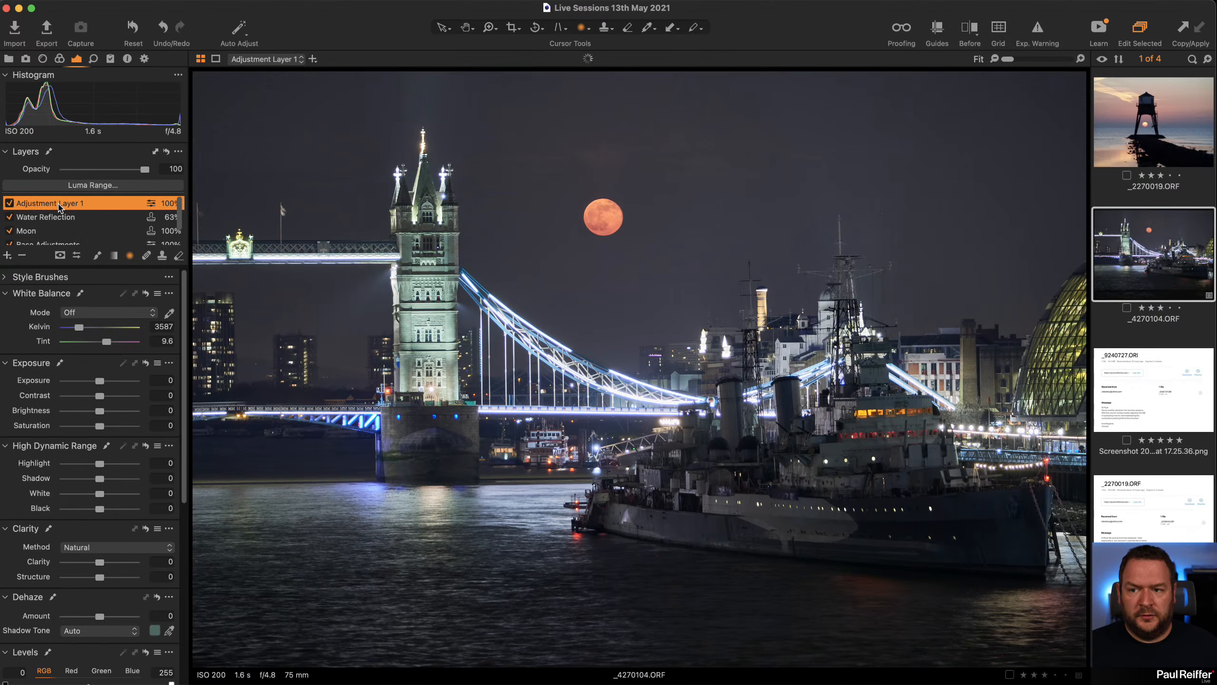
{"action": "double_click", "coordinate": [58, 204]}
{"action": "key", "text": "super+a"}
{"action": "type", "text": "R"}
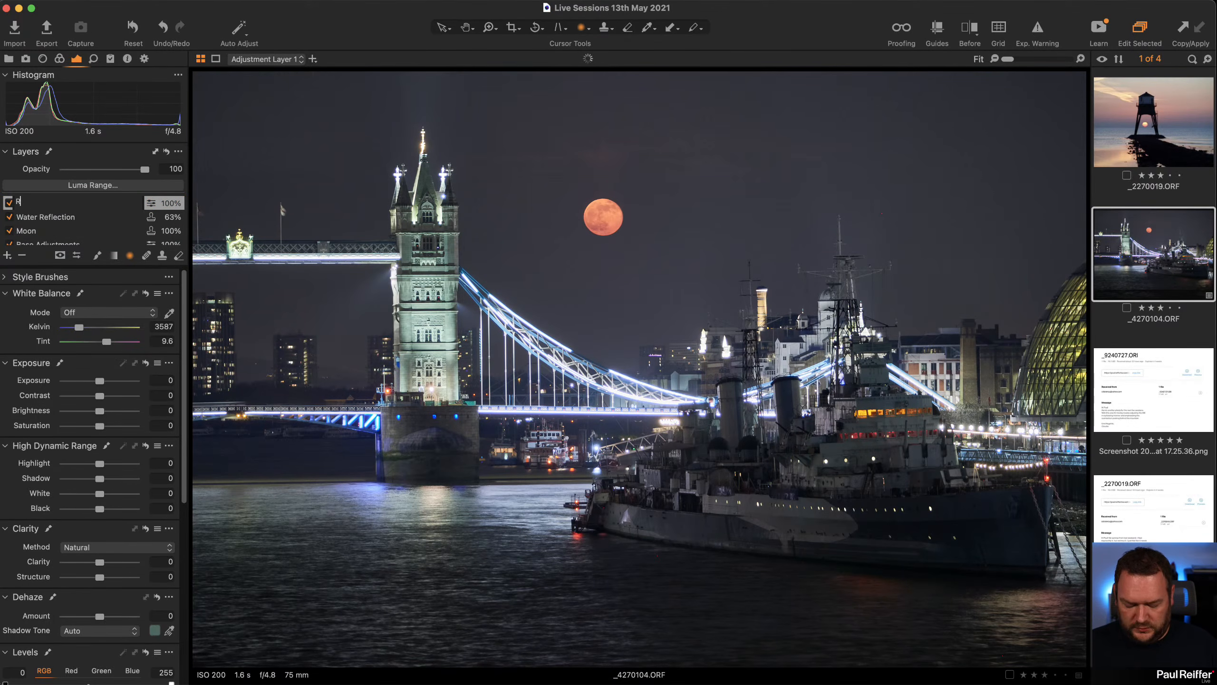
{"action": "type", "text": "adial Mask"}
{"action": "key", "text": "Return"}
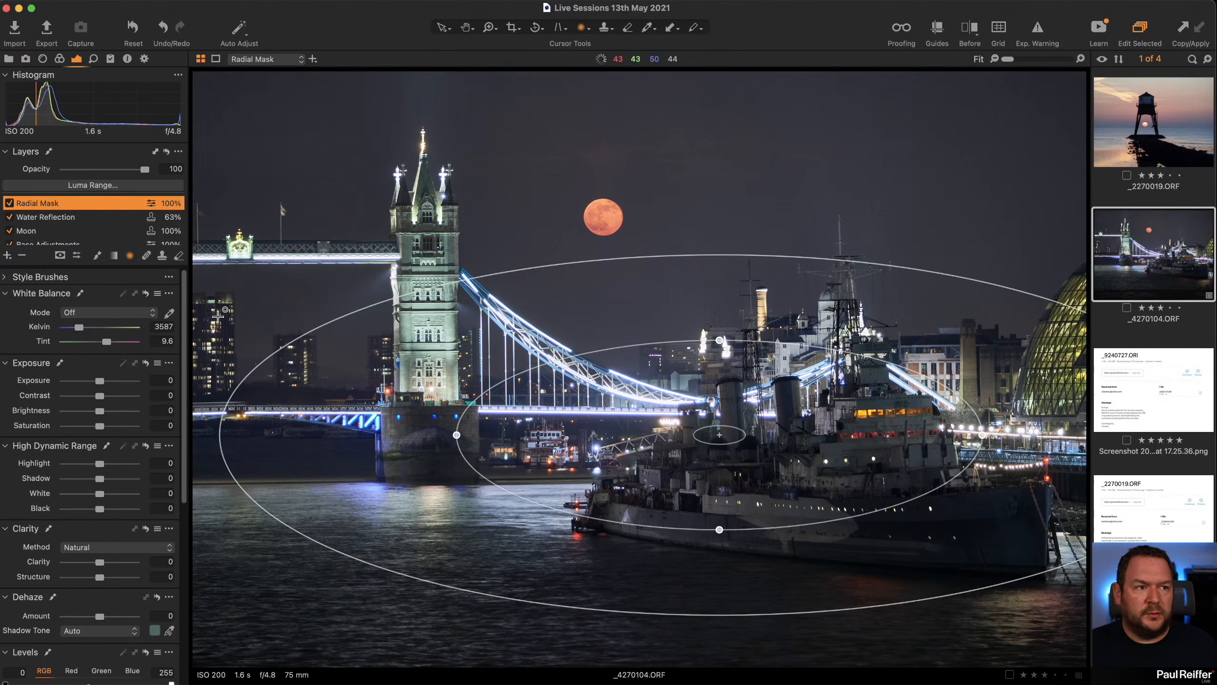
{"action": "left_click_drag", "start_coordinate": [100, 382], "coordinate": [94, 384]}
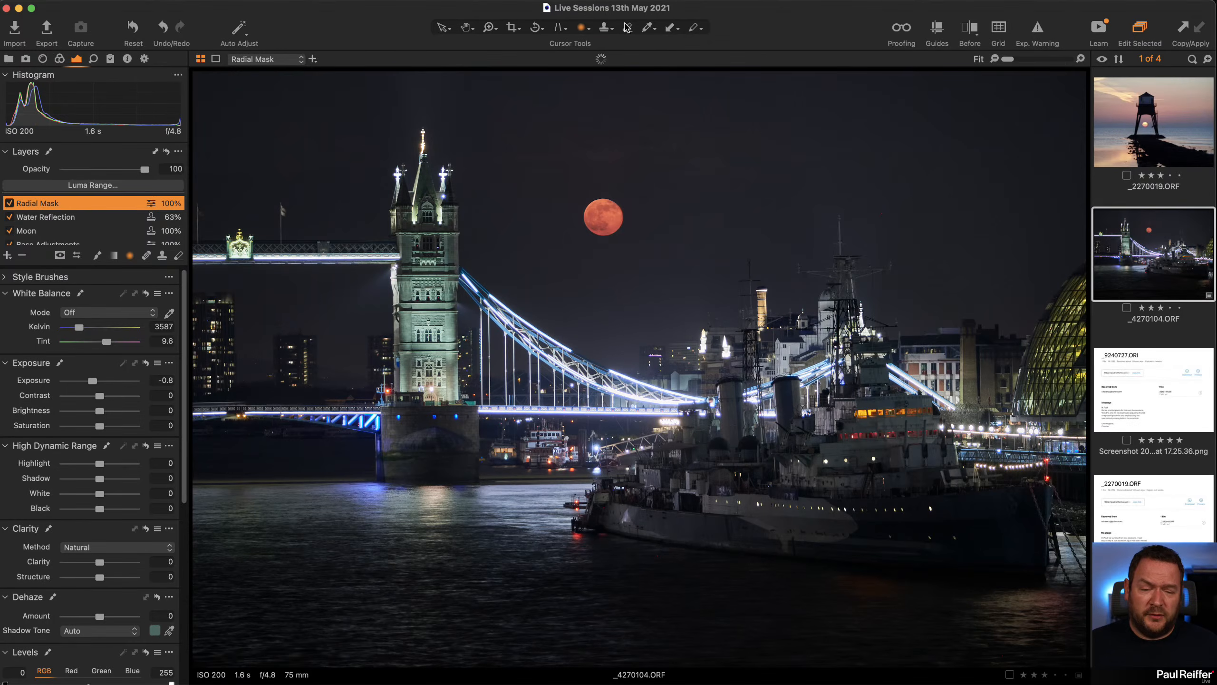
Step: Compare the bridge photo before and after the edits by sweeping the split divider across the whole image
{"action": "left_click", "coordinate": [1147, 334]}
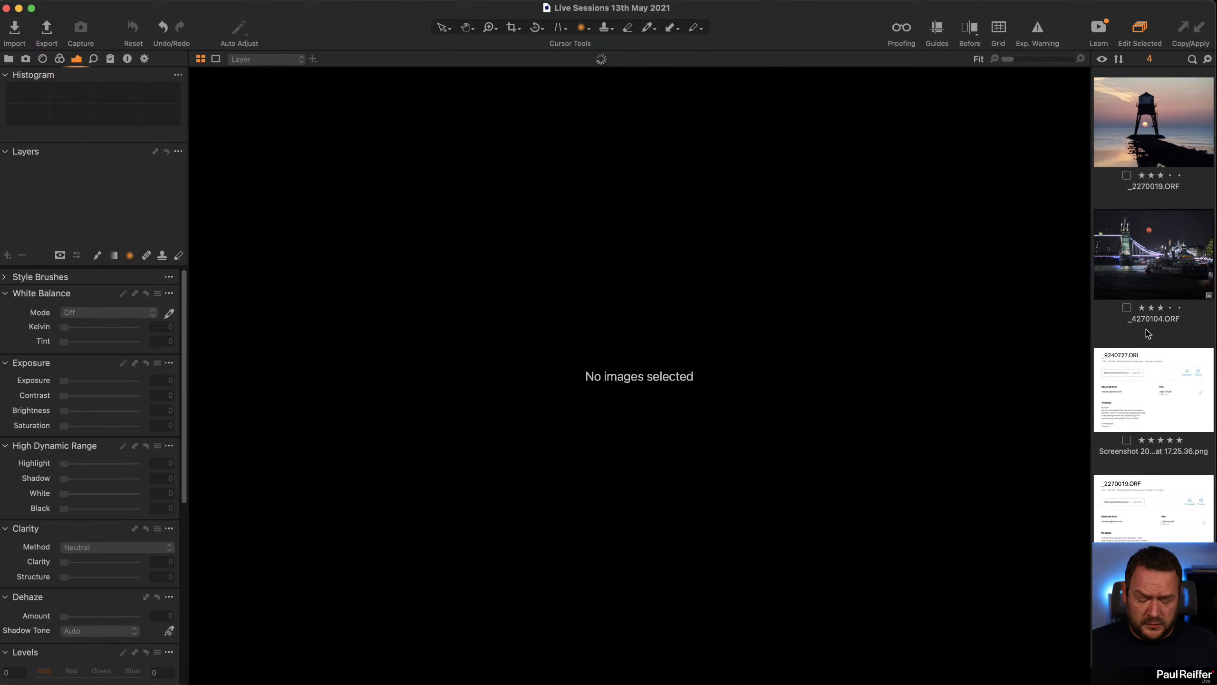
{"action": "left_click", "coordinate": [1170, 266]}
{"action": "key", "text": "y"}
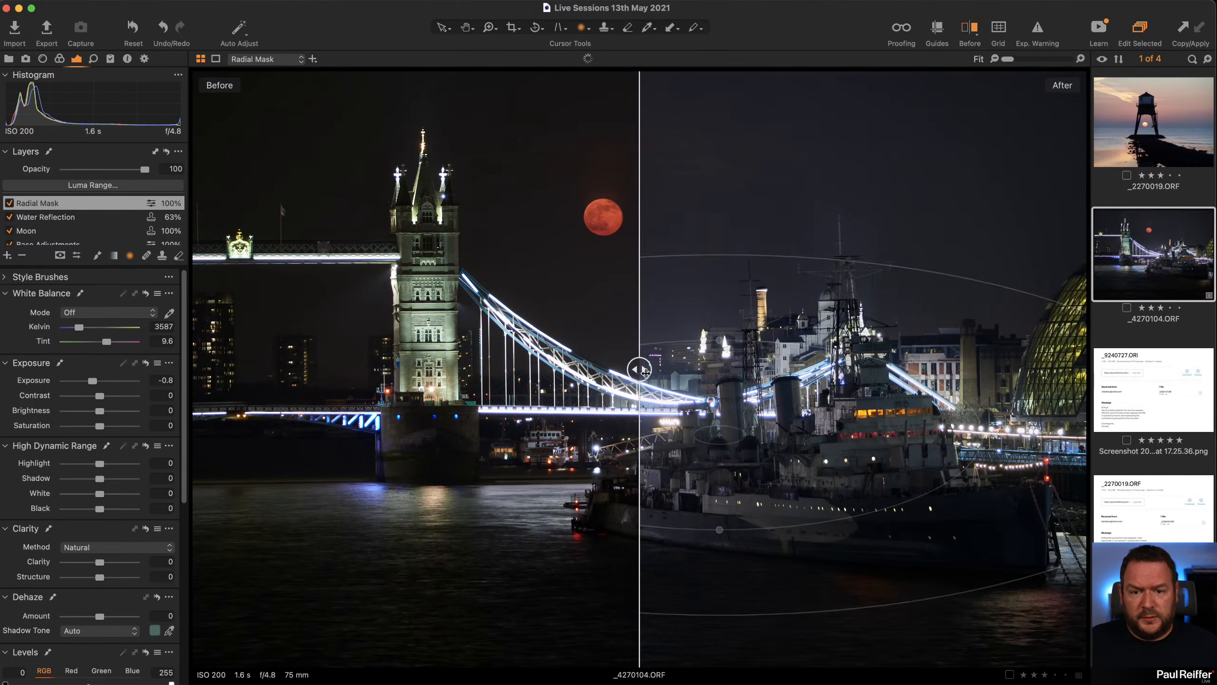
{"action": "left_click_drag", "start_coordinate": [645, 373], "coordinate": [1099, 434]}
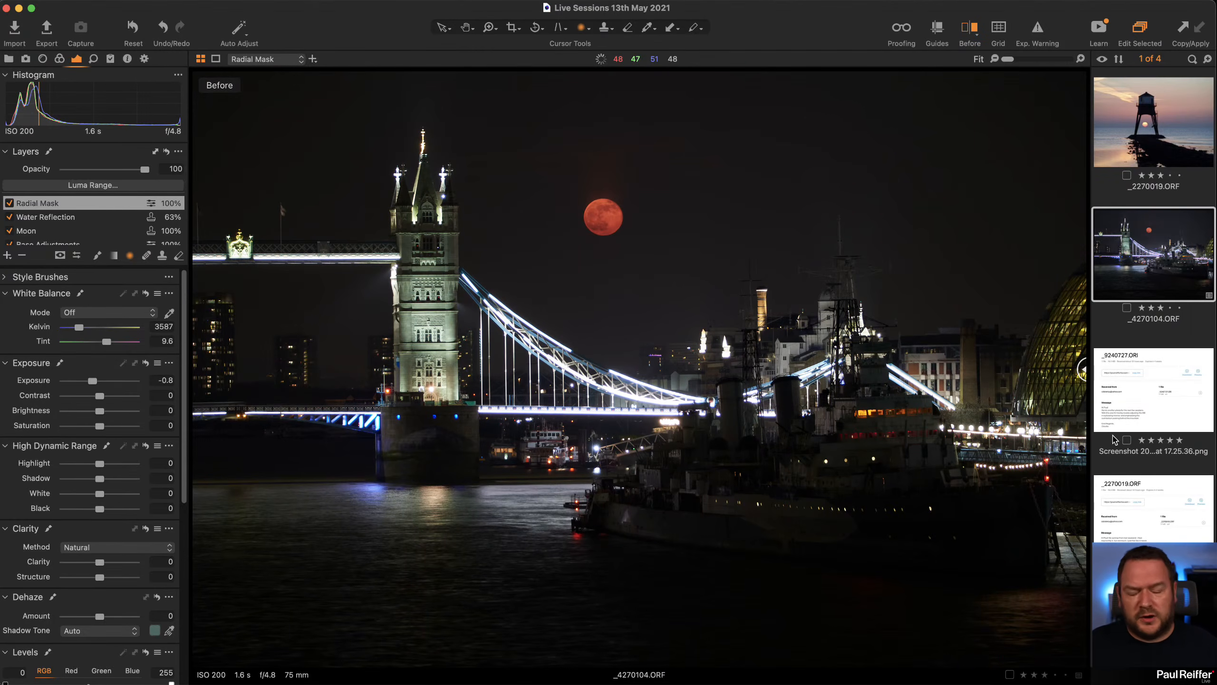
{"action": "left_click_drag", "start_coordinate": [1082, 369], "coordinate": [194, 369]}
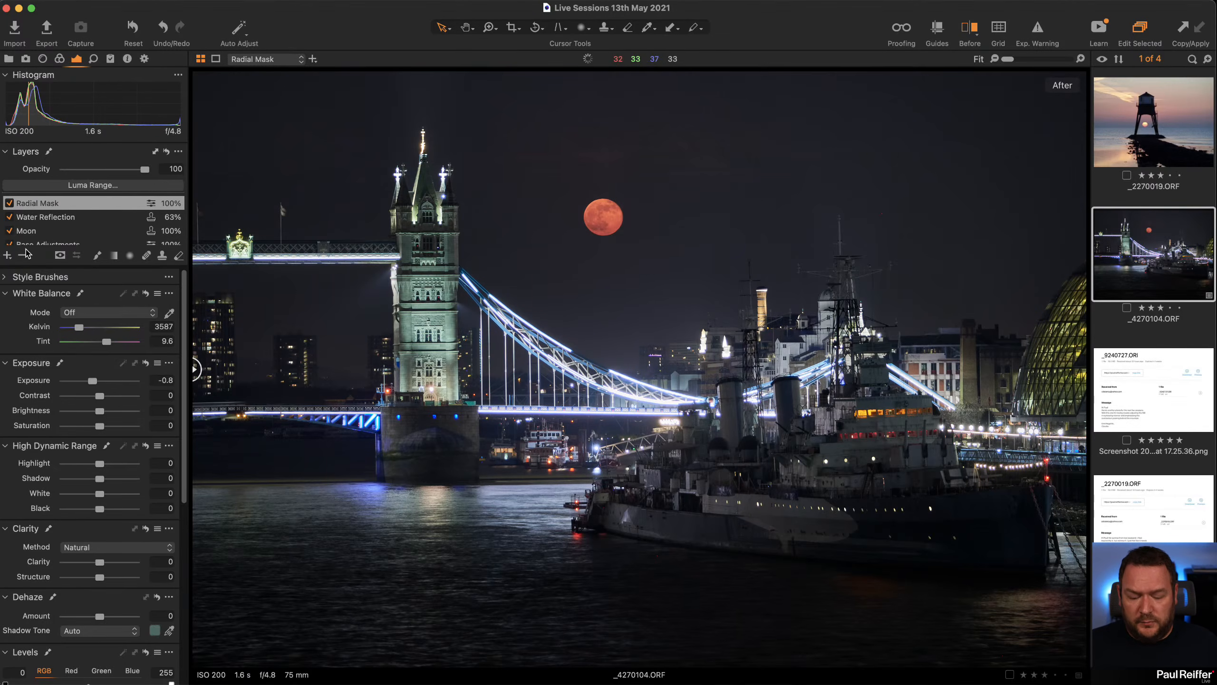
{"action": "mouse_move", "coordinate": [194, 369]}
{"action": "left_mouse_down"}
{"action": "mouse_move", "coordinate": [1074, 369]}
{"action": "mouse_move", "coordinate": [194, 369]}
{"action": "left_mouse_up"}
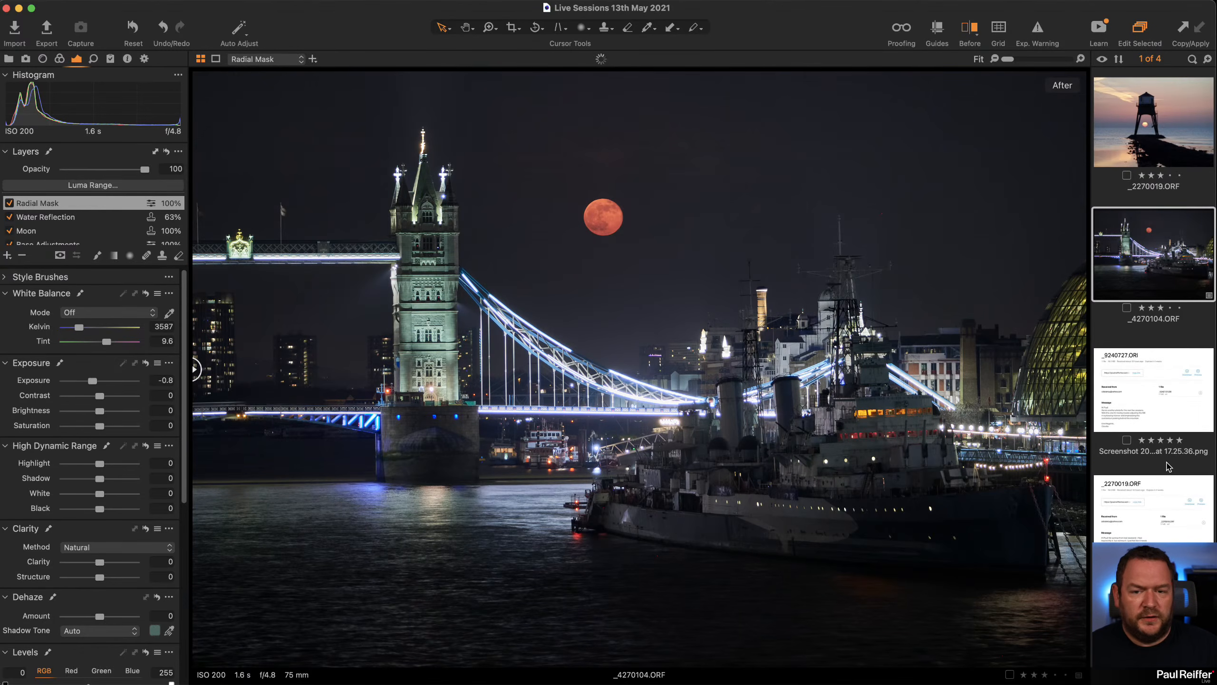
Step: Open the next viewer's user collection in the library, listed directly above the current one
{"action": "left_click", "coordinate": [8, 58]}
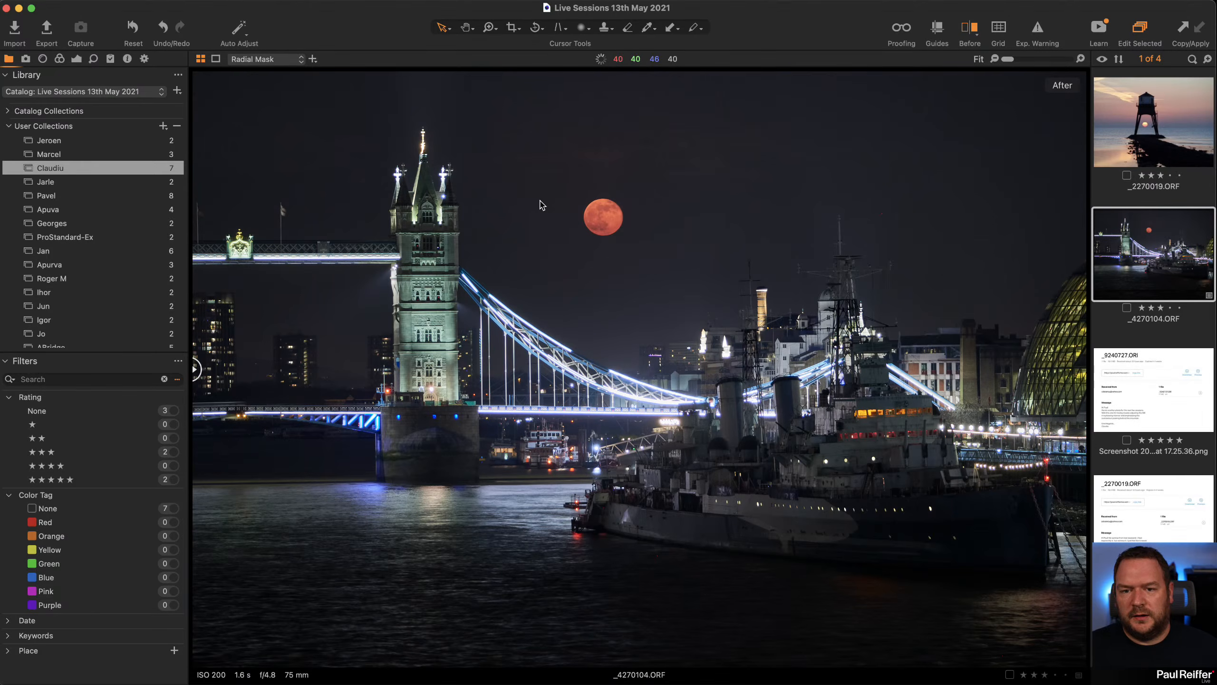
{"action": "left_click", "coordinate": [62, 154]}
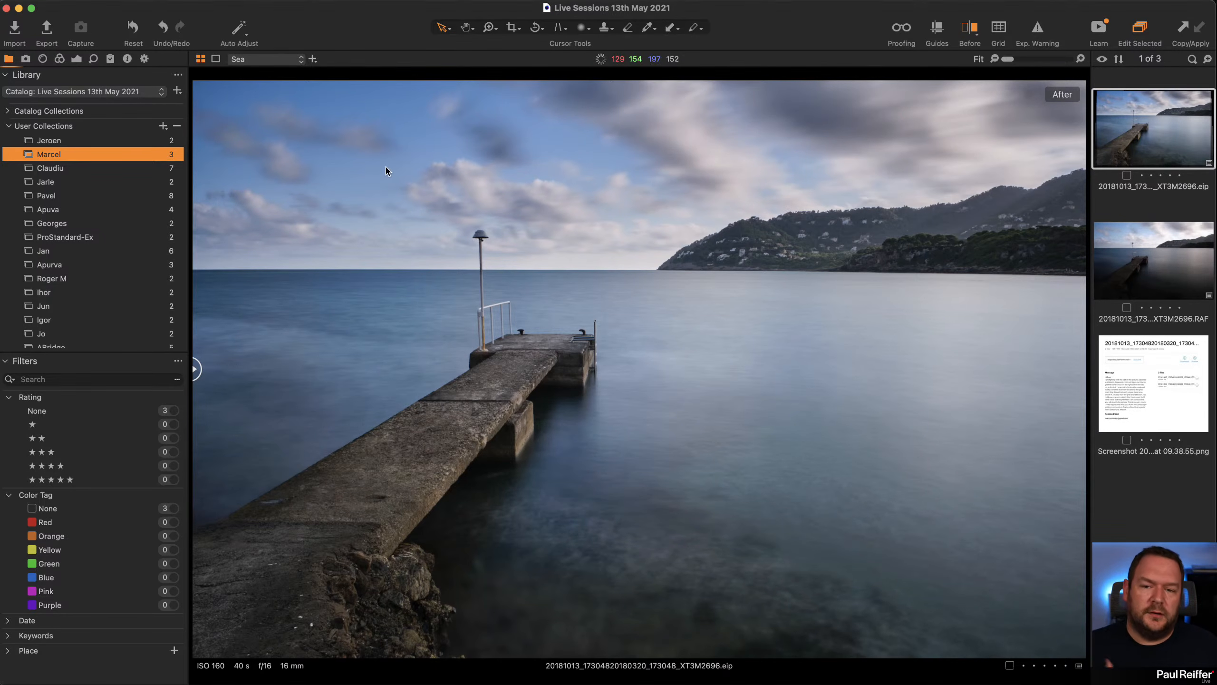
Step: Open the topmost user collection in the library and bring up the exposure adjustments for the winter gorge photo
{"action": "left_click", "coordinate": [101, 141]}
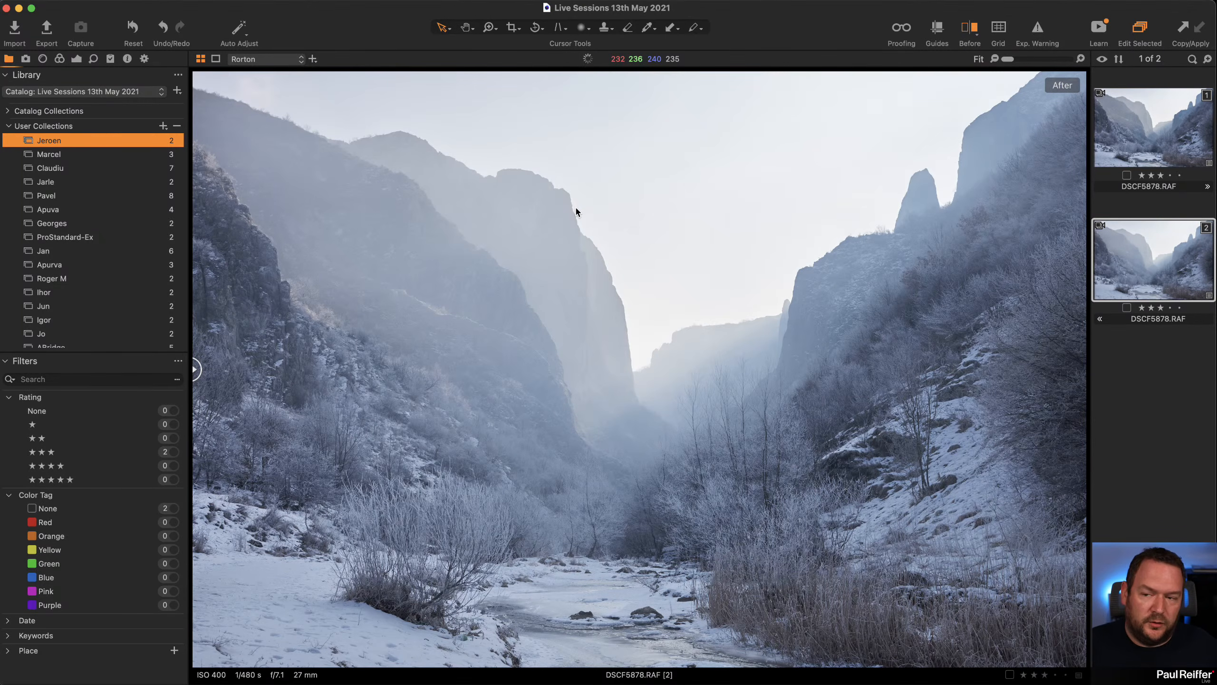
{"action": "left_click", "coordinate": [76, 59]}
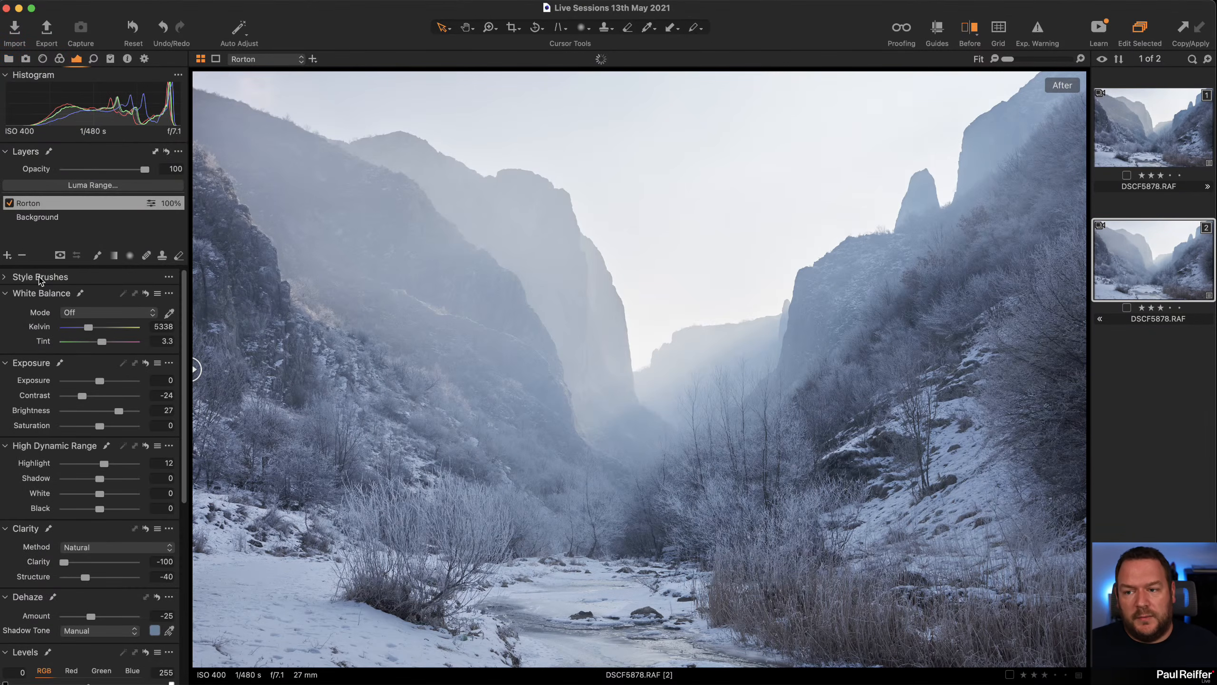
Step: Review the Rorton layer's adjustments and check its mask coverage on the gorge photo, hiding the mask overlay again
{"action": "scroll", "coordinate": [80, 437], "scroll_direction": "down", "scroll_amount": 2}
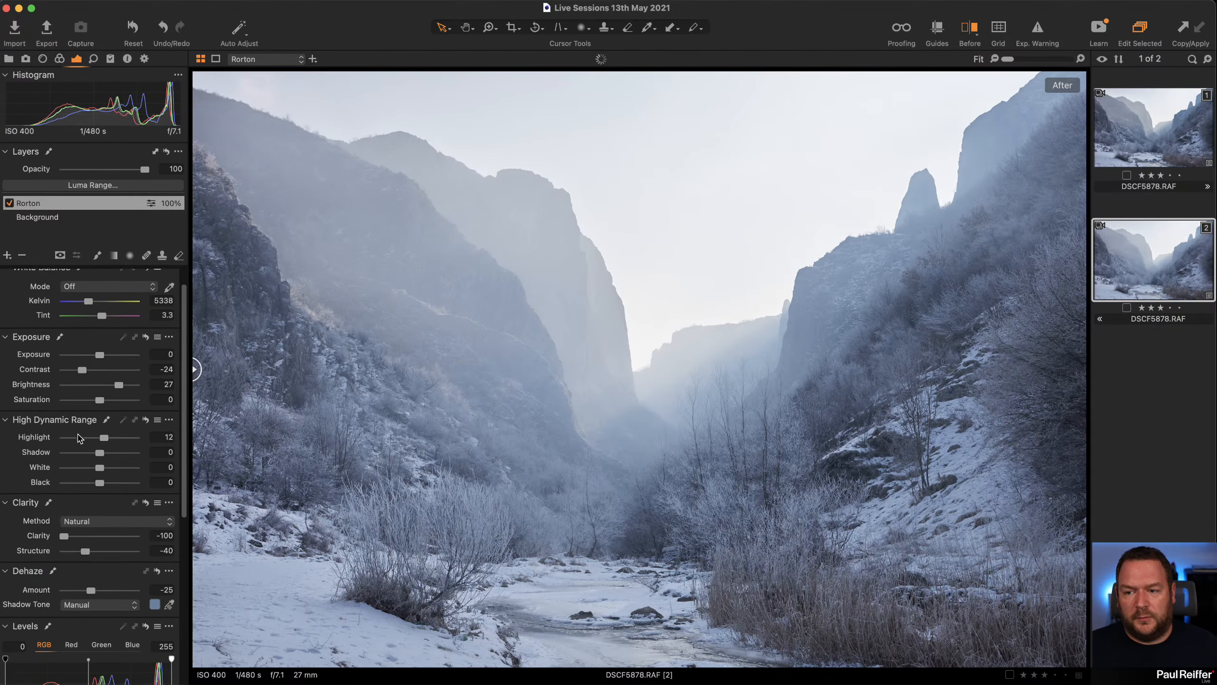
{"action": "scroll", "coordinate": [106, 439], "scroll_direction": "down", "scroll_amount": 1}
{"action": "scroll", "coordinate": [98, 403], "scroll_direction": "up", "scroll_amount": 1}
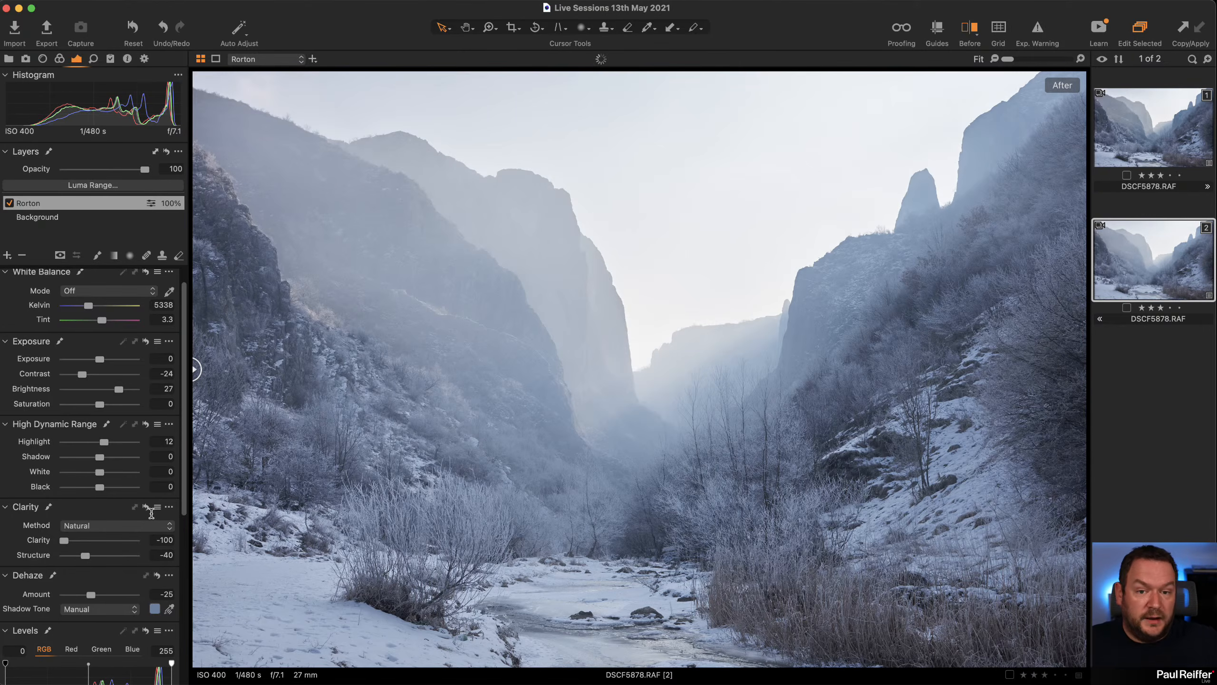
{"action": "key", "text": "m"}
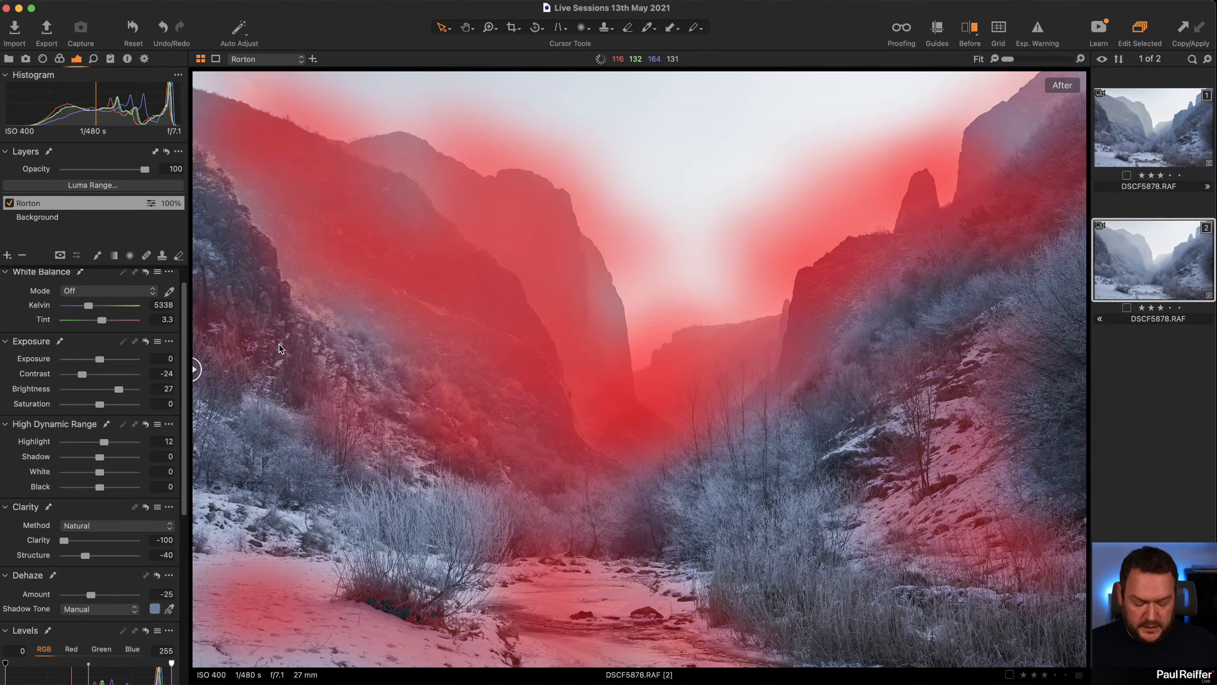
{"action": "key", "text": "m"}
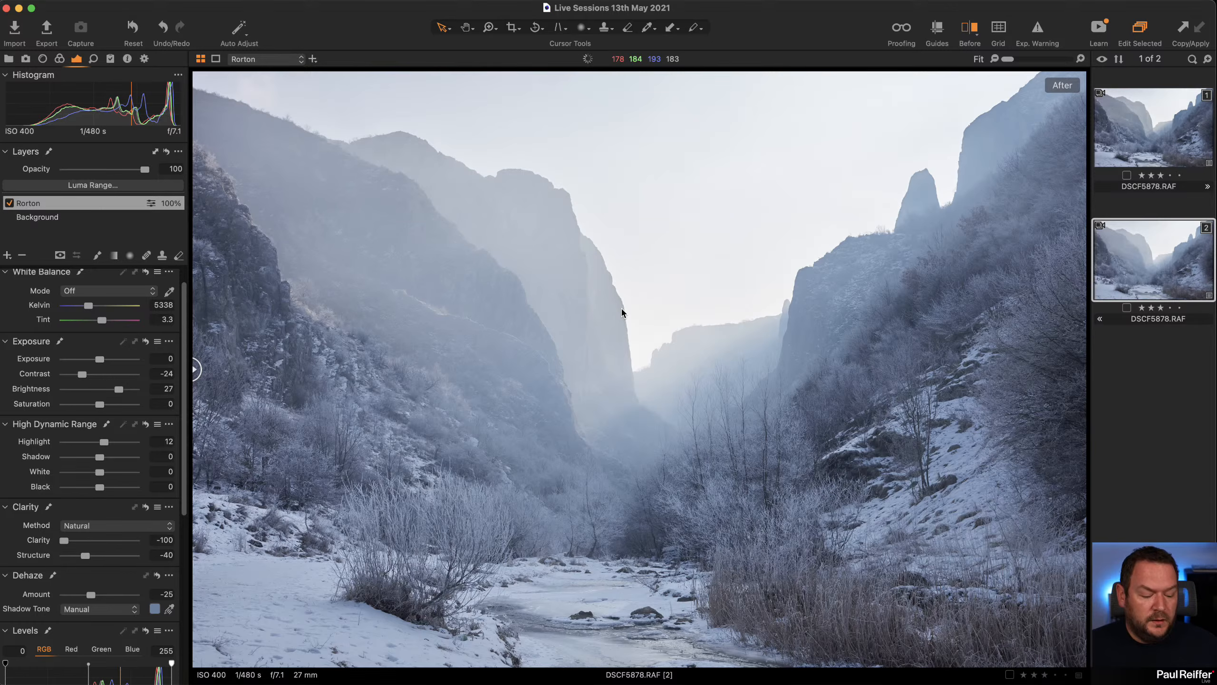